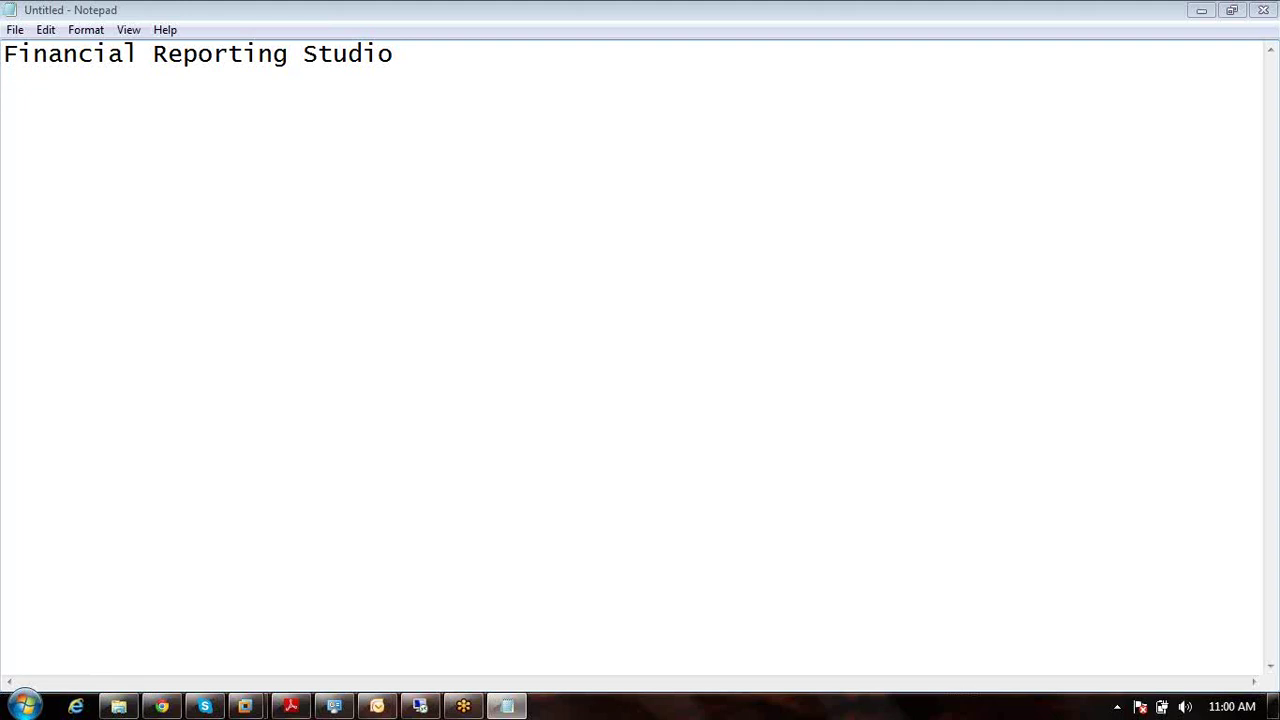
Step: List topics '1.How to create a new report' and '2.How to import the data from the target application'
text(.)
key(BackSpace)
text(1.How o)
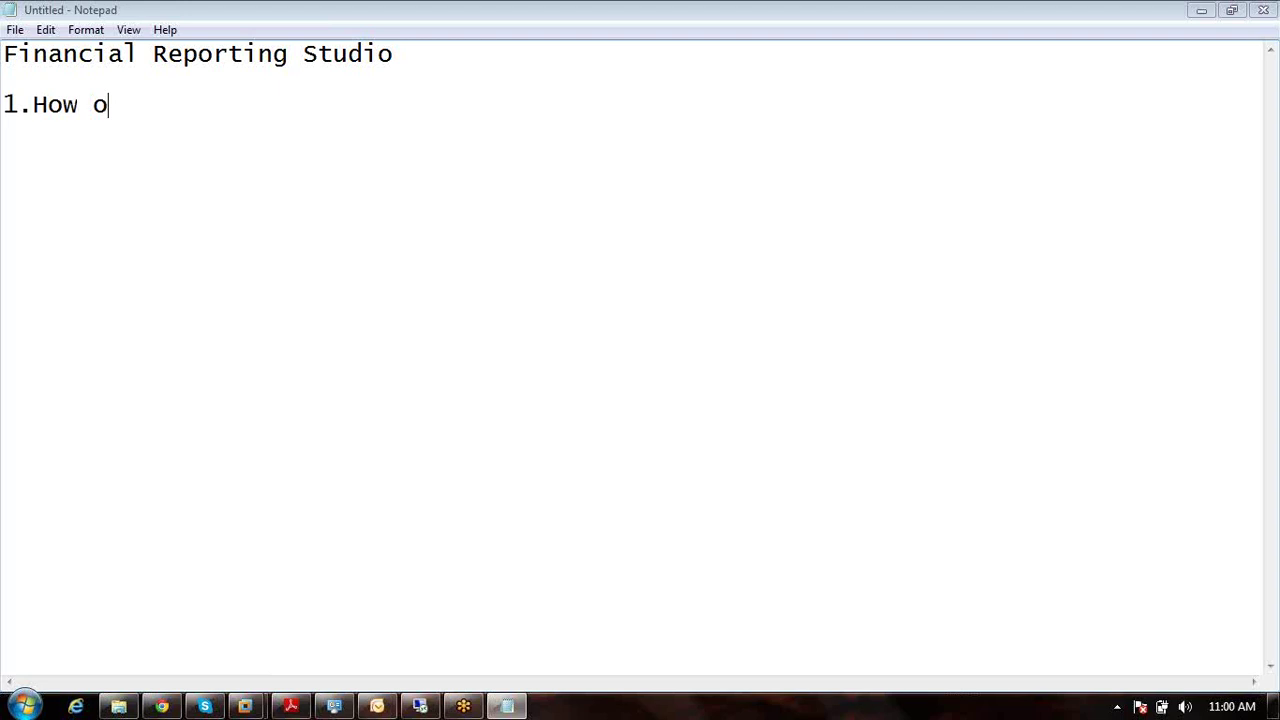
key(BackSpace)
text(to create)
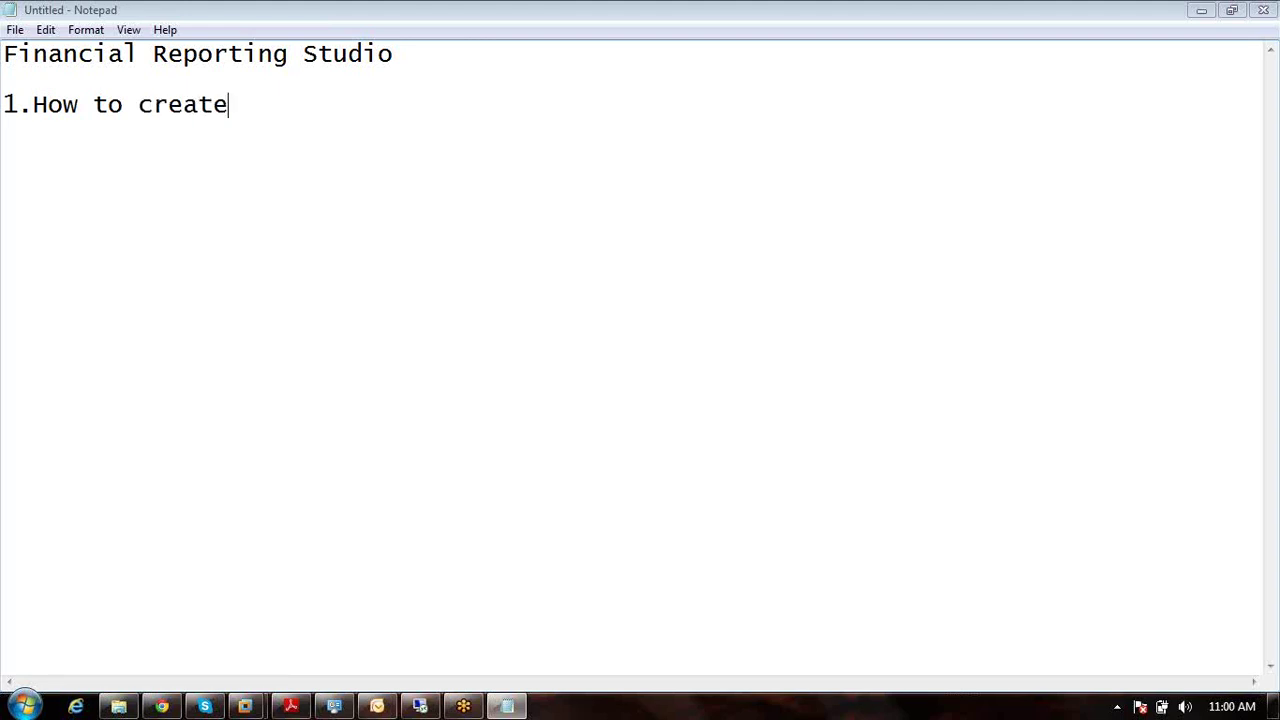
text( a new rep)
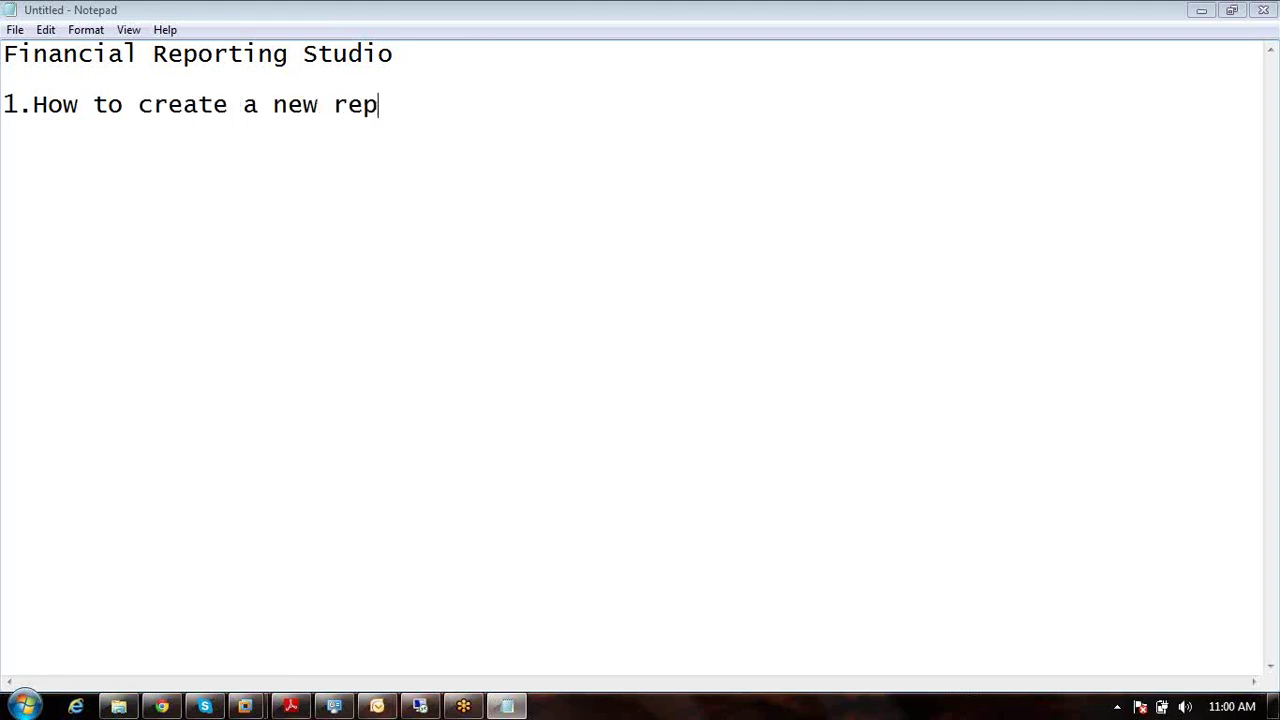
text(ort)
key(Return)
text(2.How)
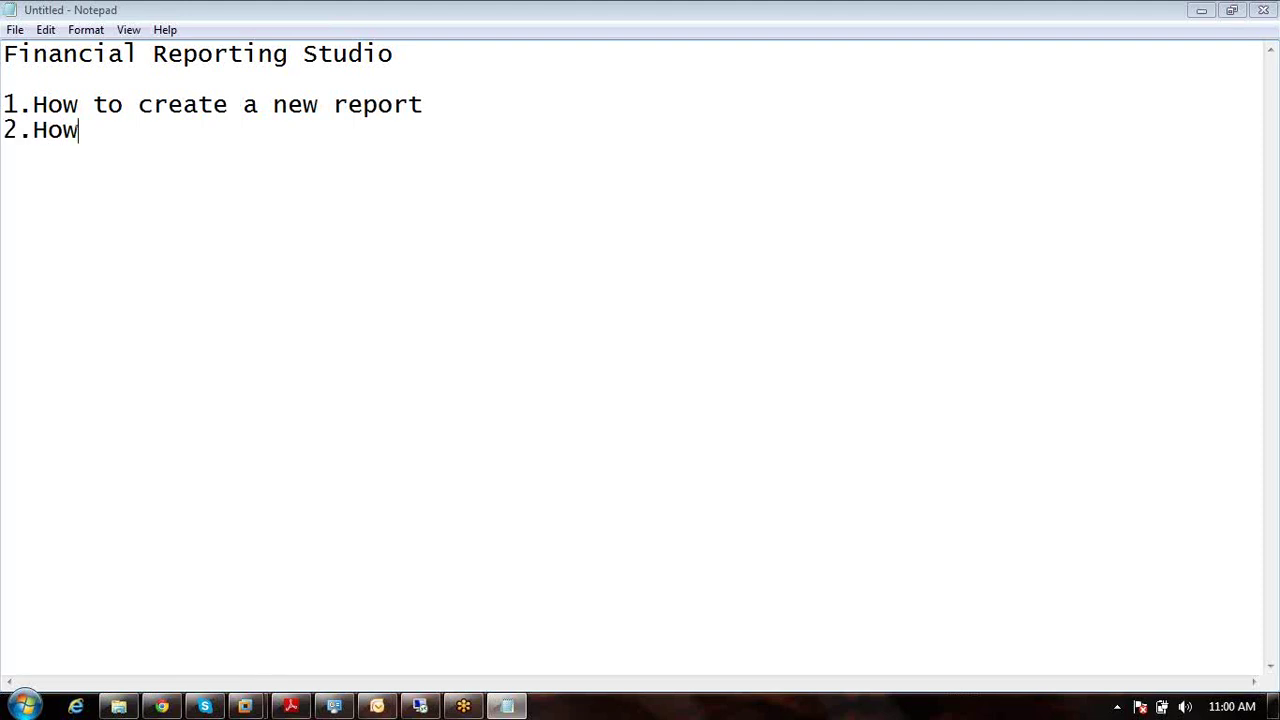
text( to import )
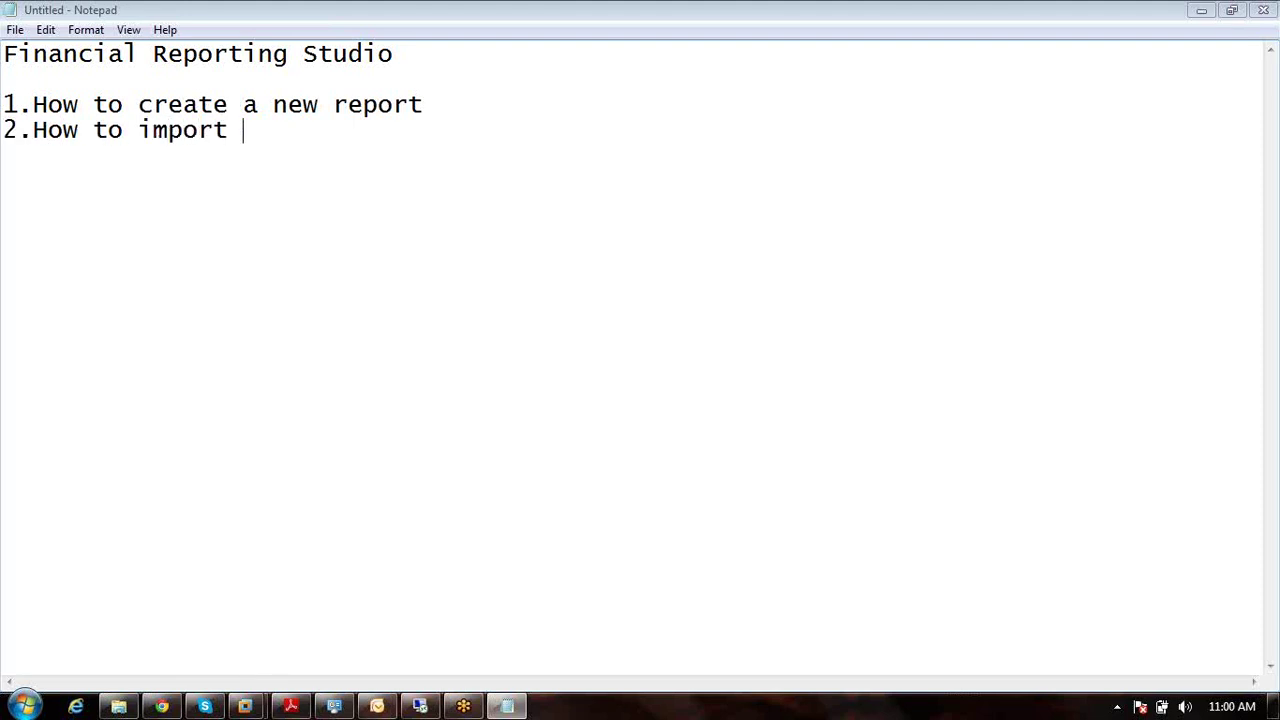
text(the data f)
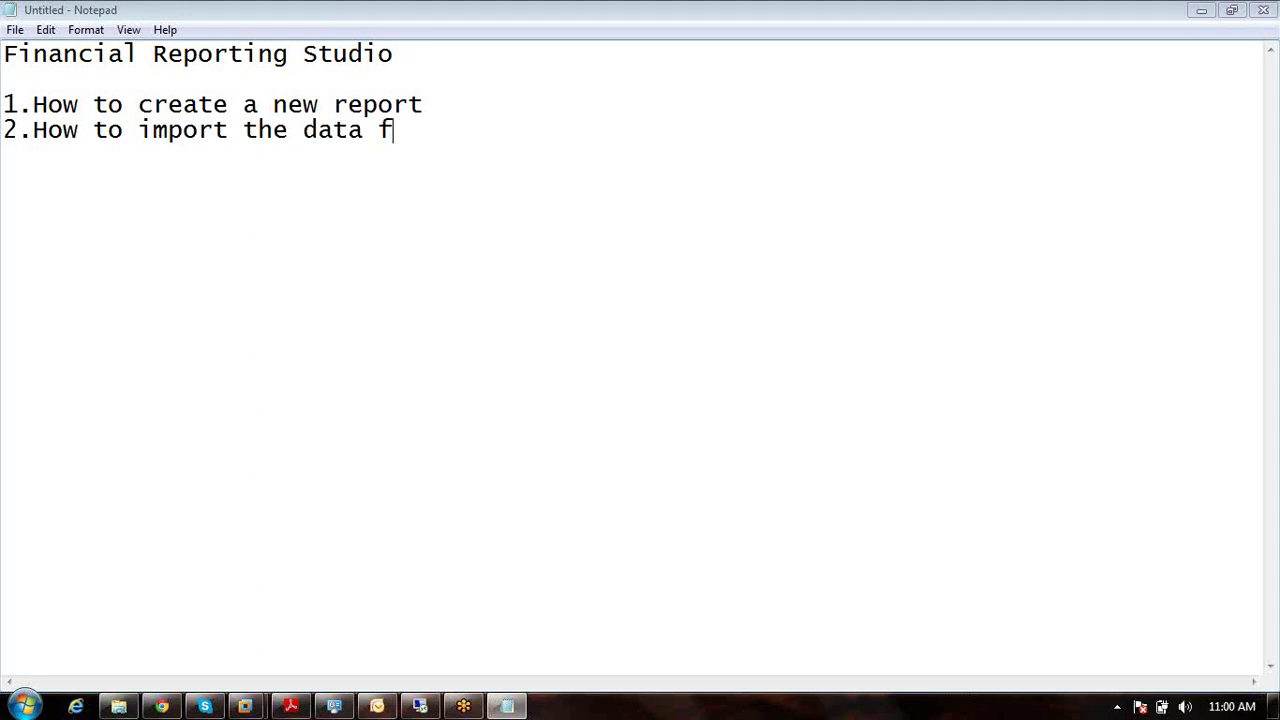
text(rom the target )
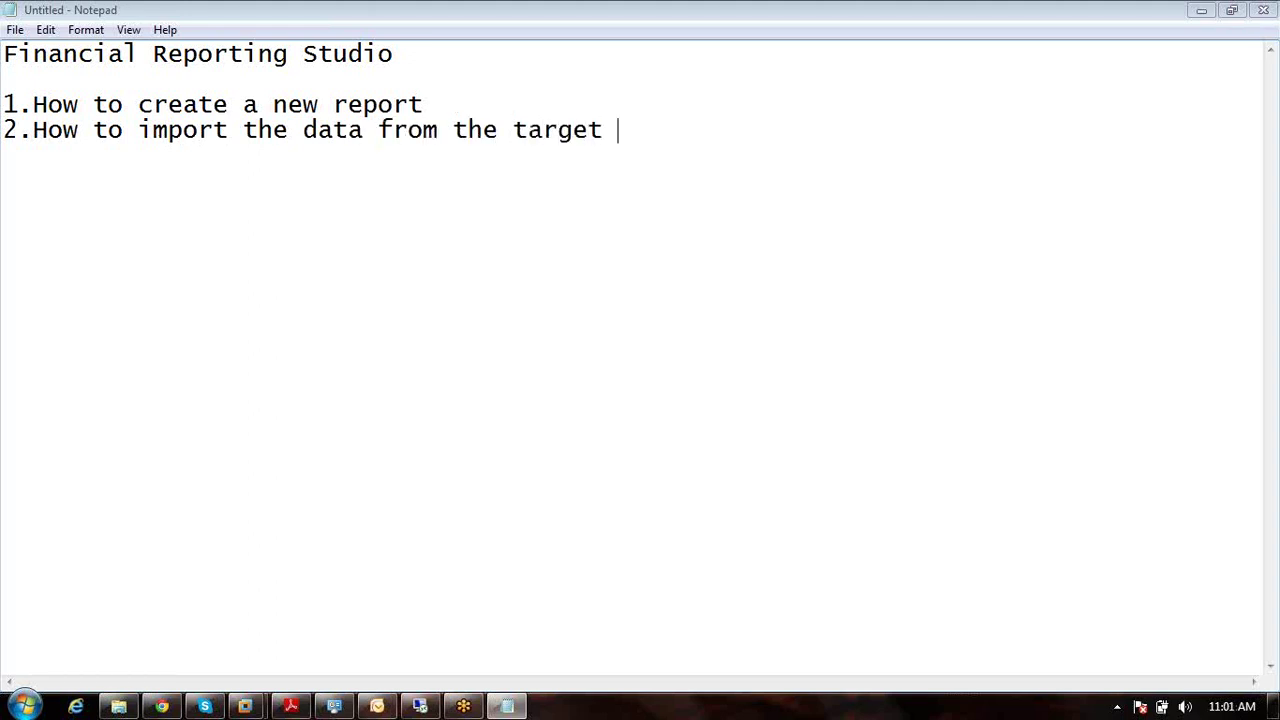
text(application)
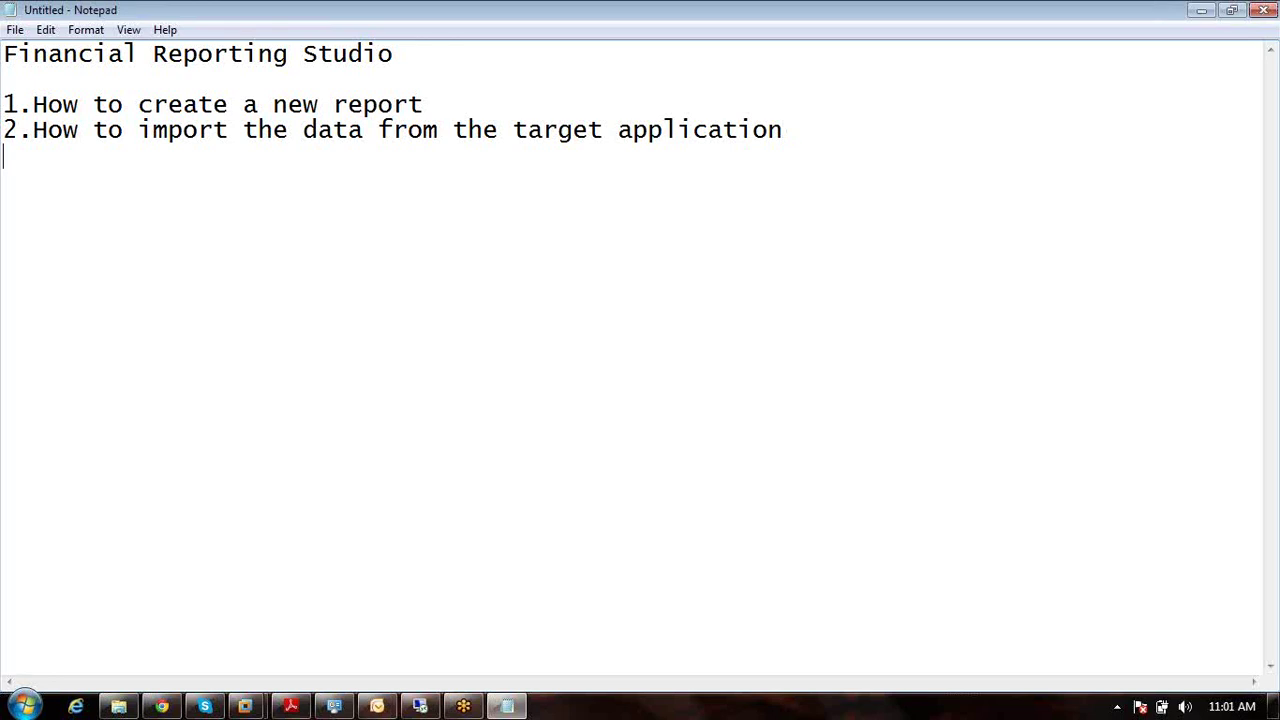
key(Return)
Step: Begin item 3 and remove the stray characters from the Financial Reporting Studio heading
text(3.H)
click(33, 55)
text(w)
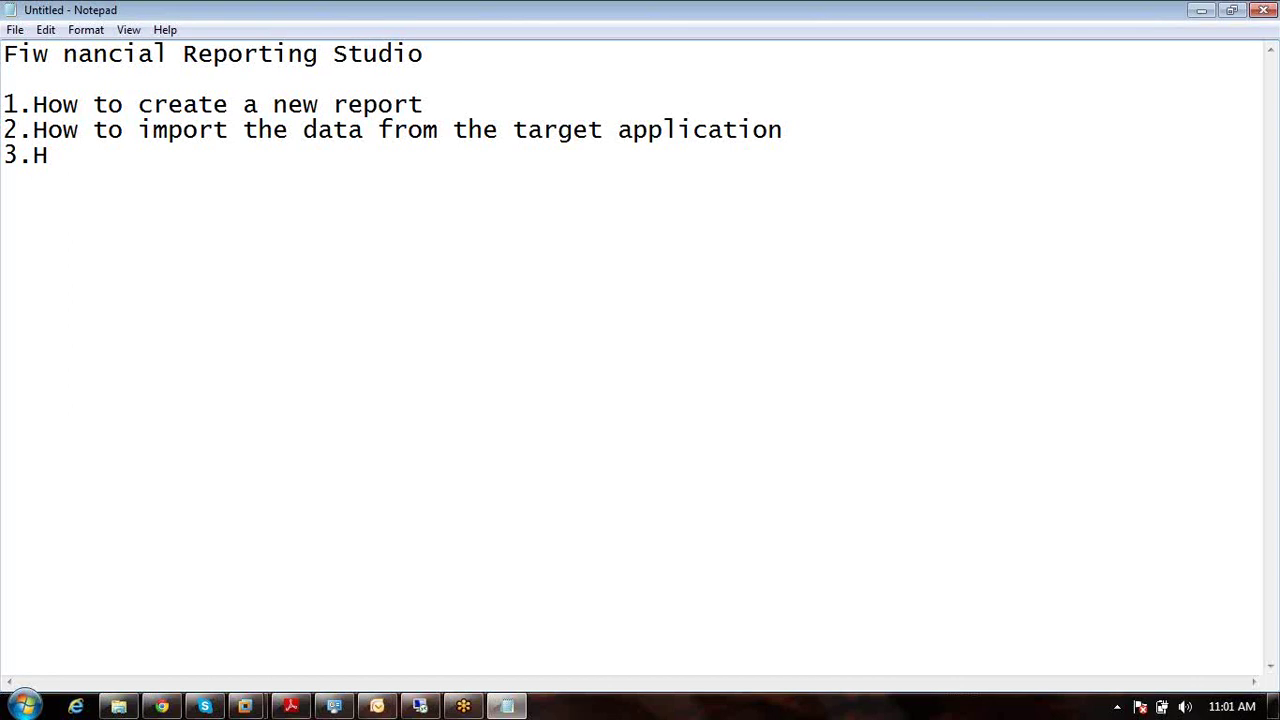
key(BackSpace)
key(BackSpace)
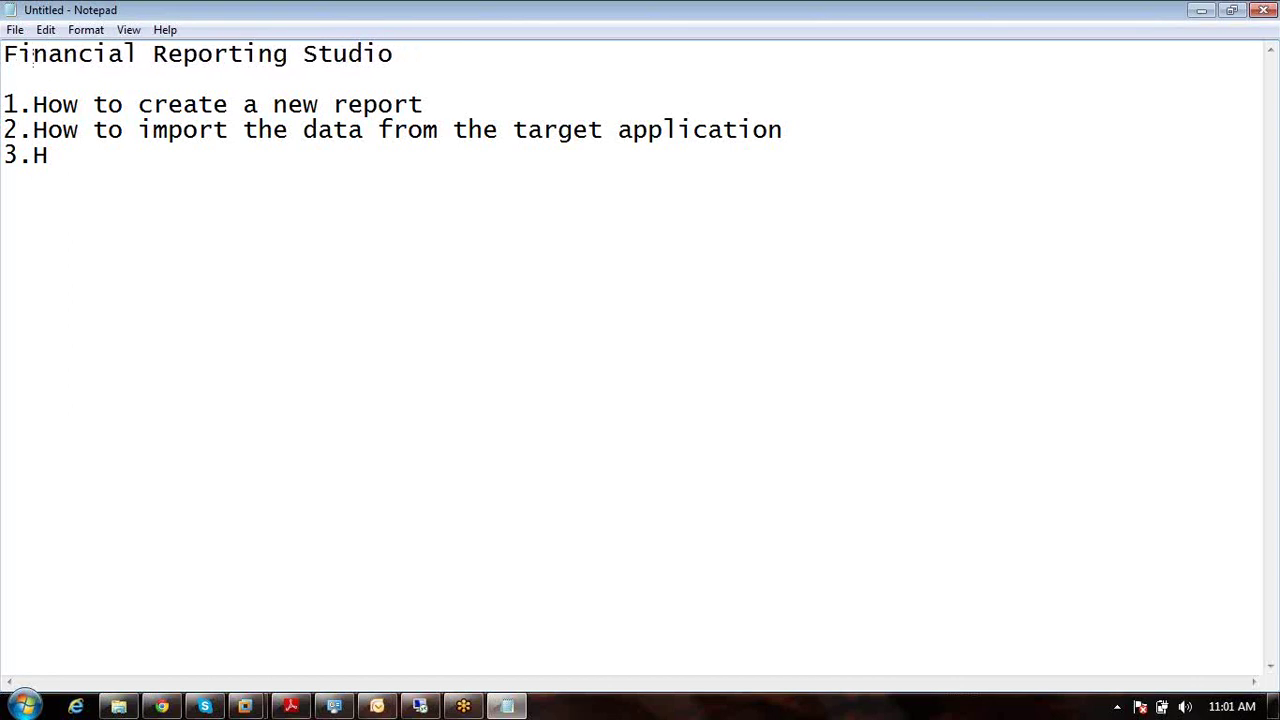
click(59, 166)
Step: Type item 3 as 'How to display the dimensions in the grid', fixing the typos
text(ow to disp)
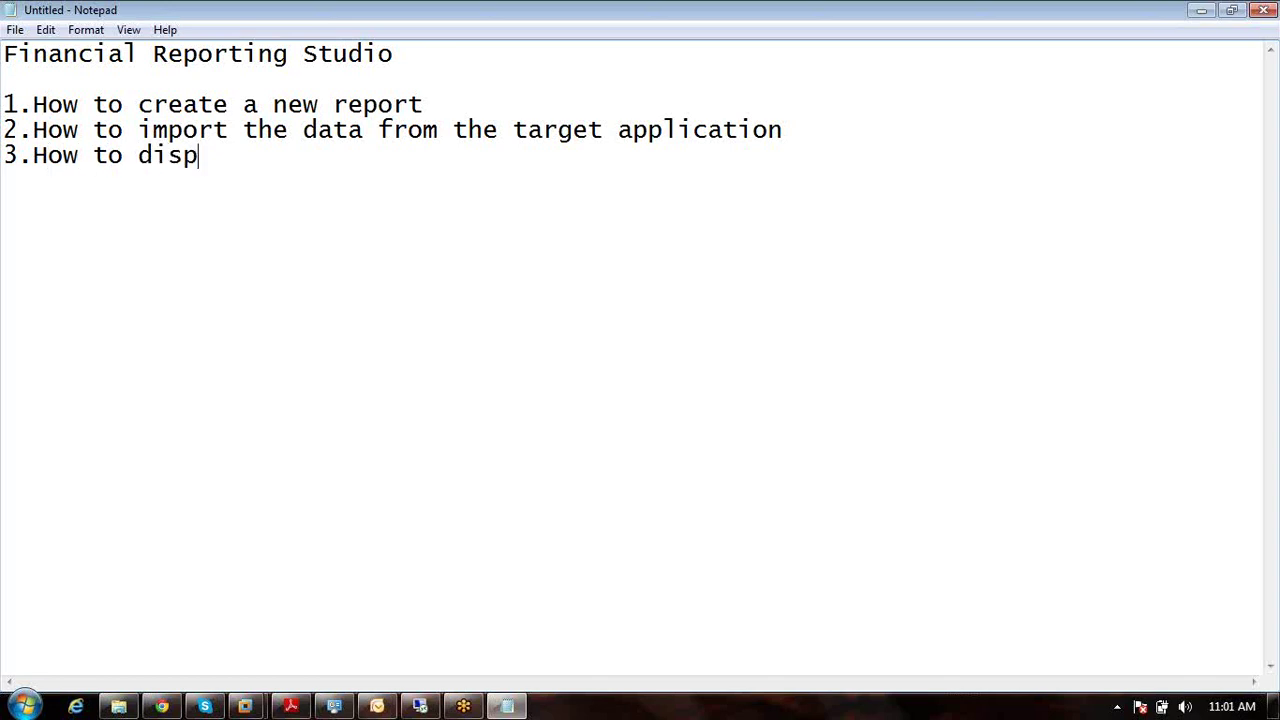
text(lay the dimenios)
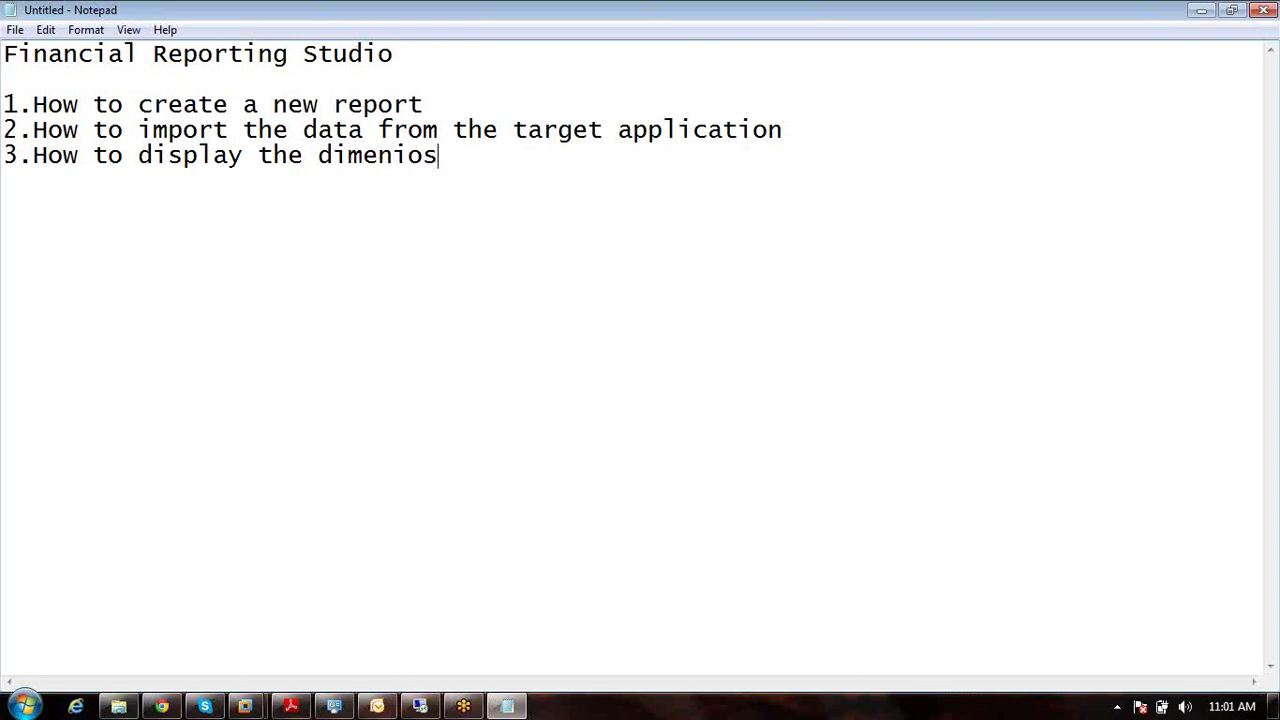
key(BackSpace)
key(BackSpace)
key(BackSpace)
text(sions in t)
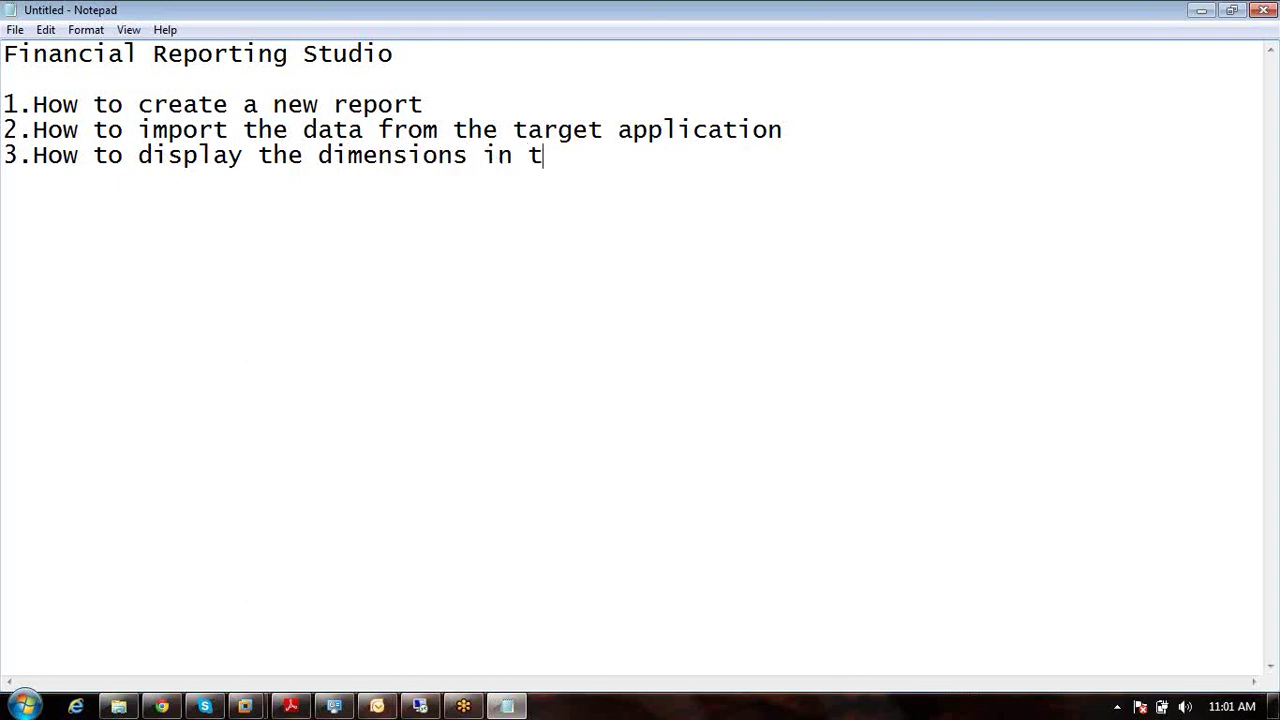
text(he gris)
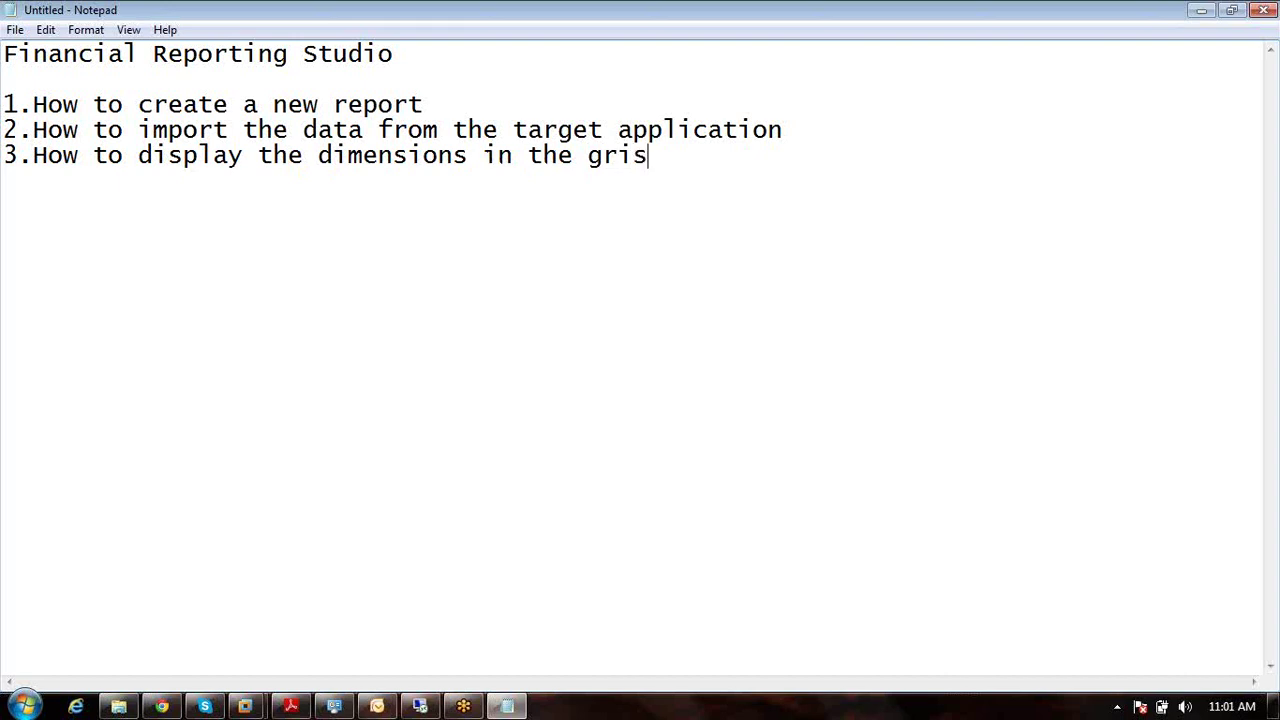
key(BackSpace)
text(d[)
text(G)
Step: Finish item 3 with '[Grid POV&User Pov]' and begin '4.How we can Insert Grid,Image,Text....'
click(63, 155)
text(RID)
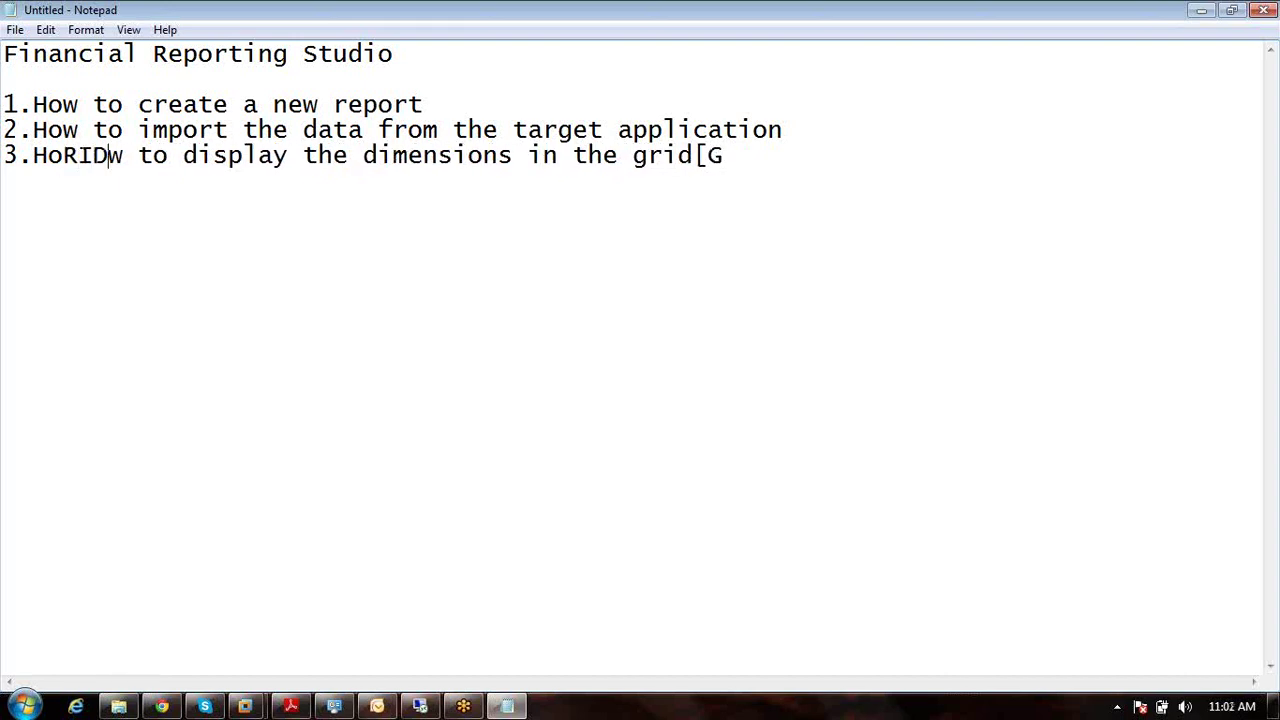
key(BackSpace)
key(BackSpace)
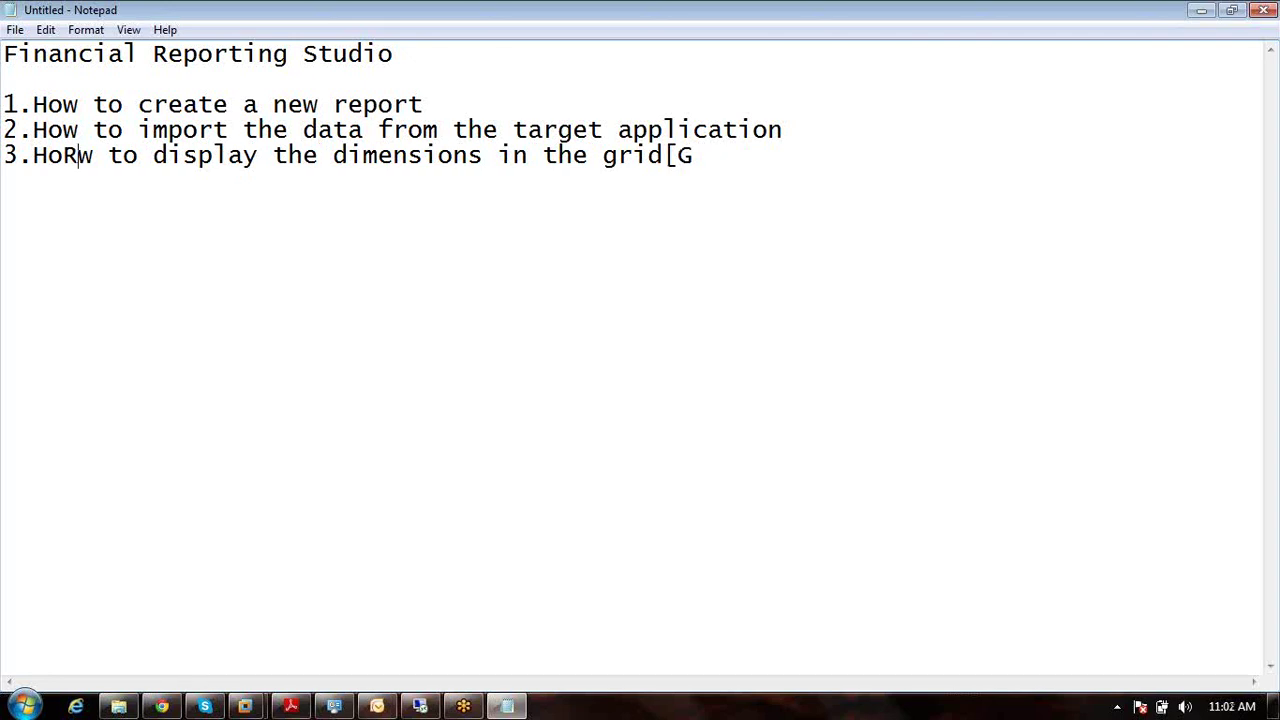
key(BackSpace)
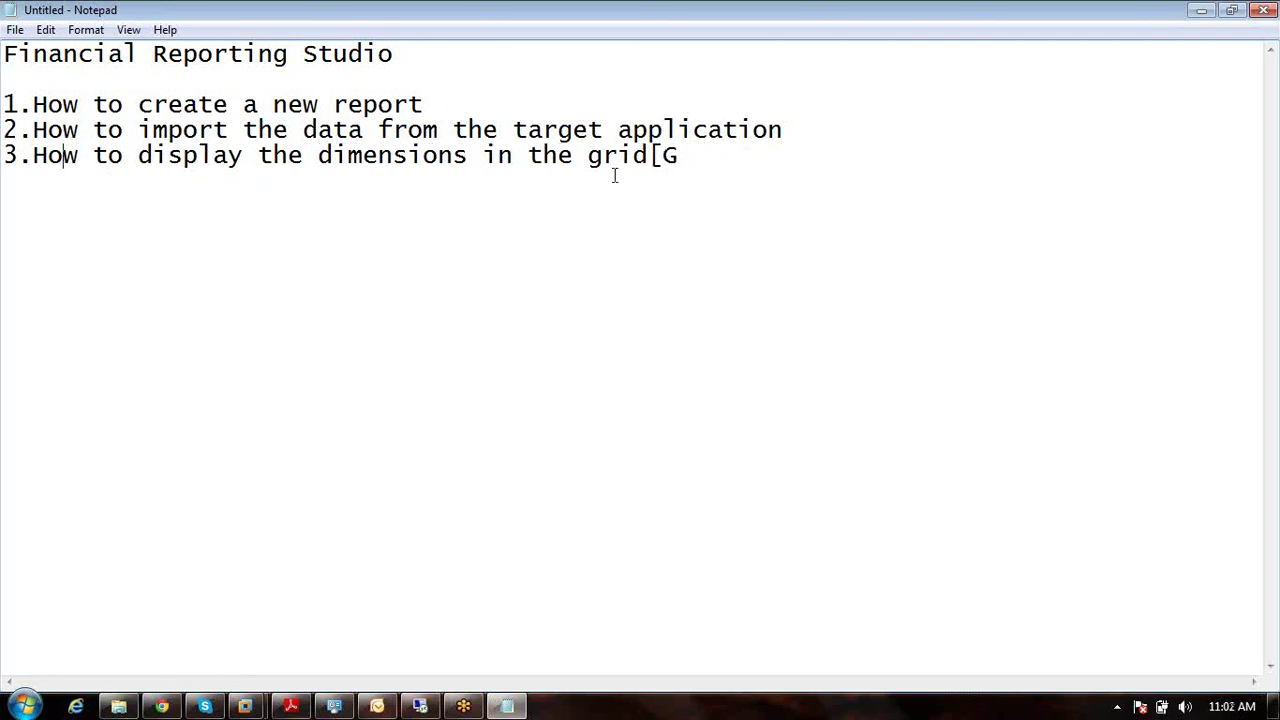
text(rid POV)
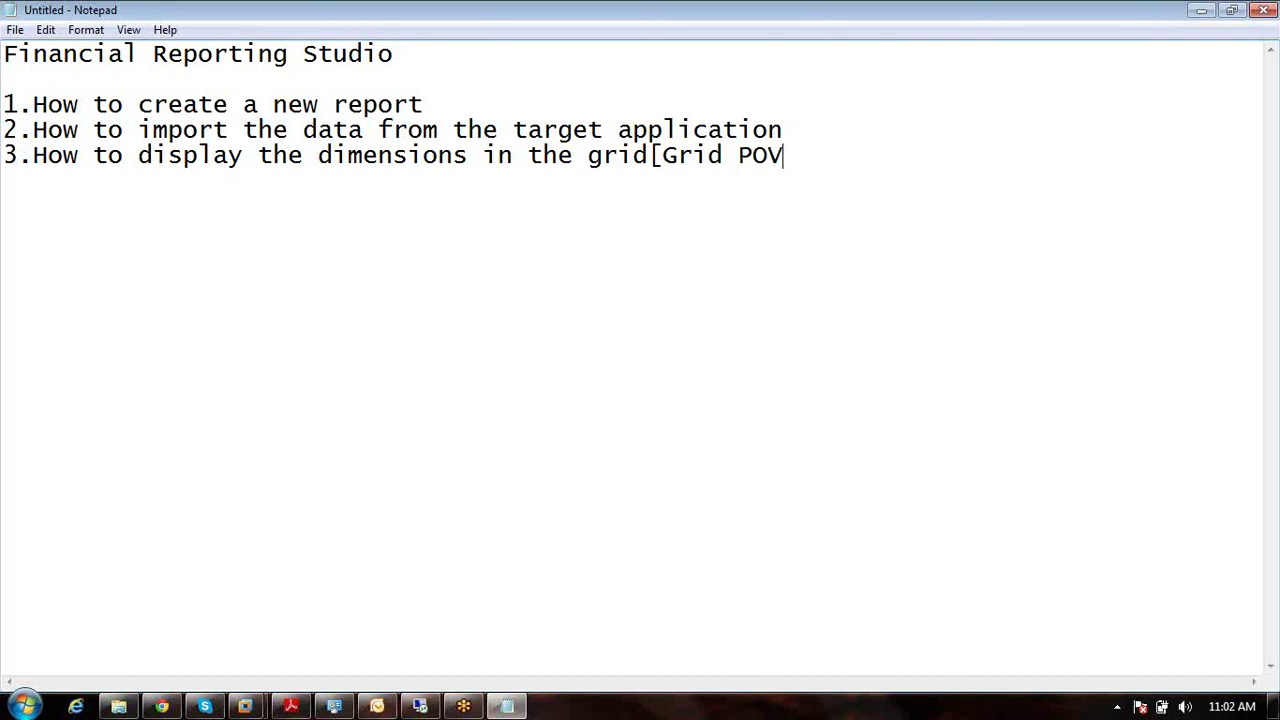
text(&User Pov)
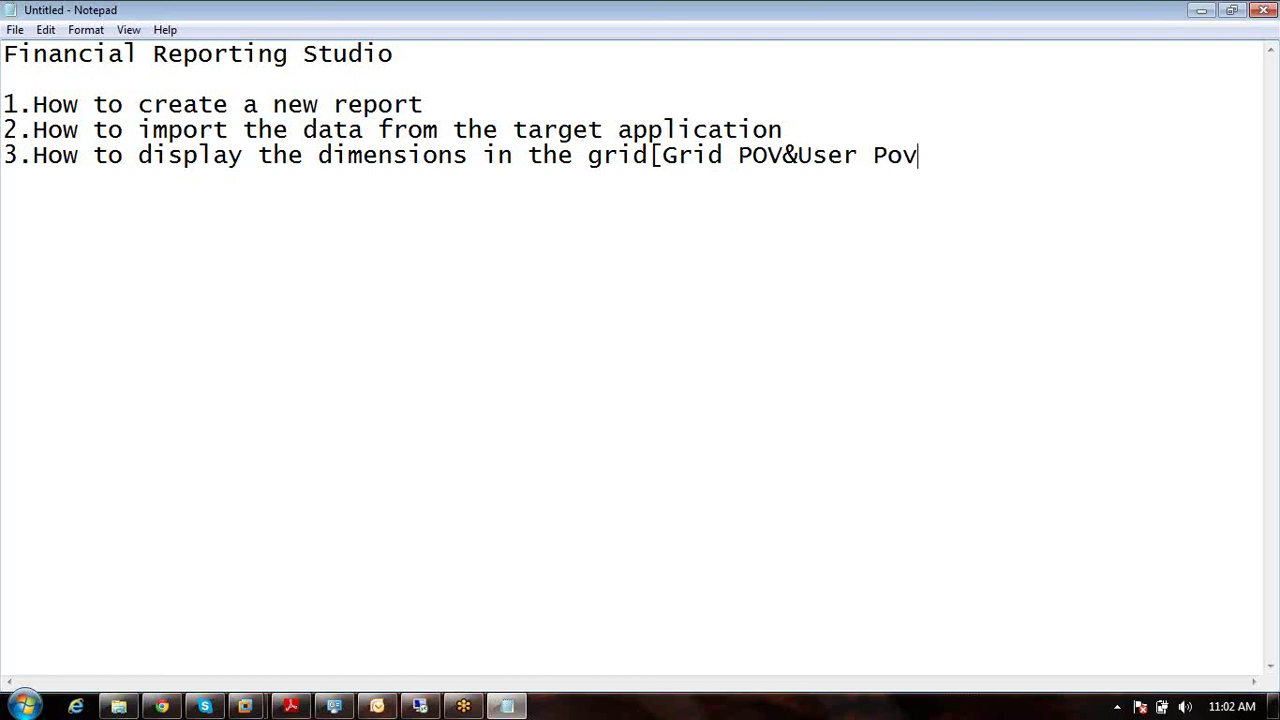
text(])
key(Return)
text(4.How )
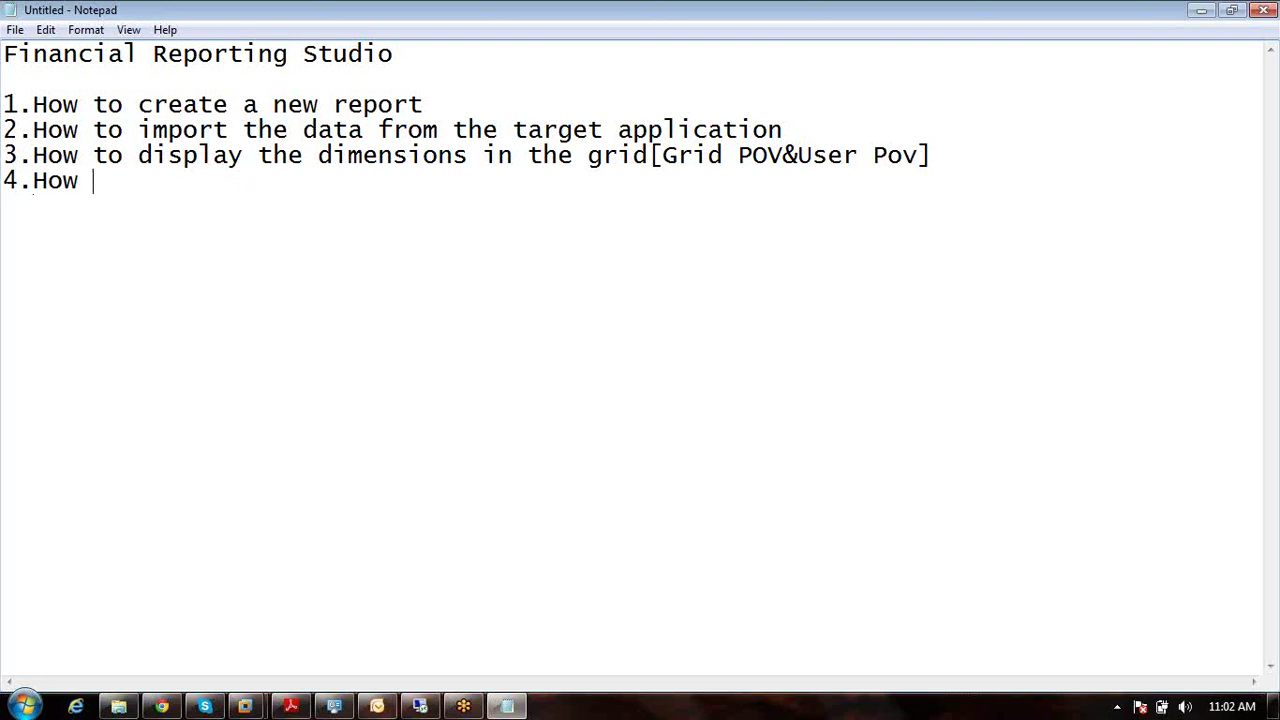
text(we can Insert)
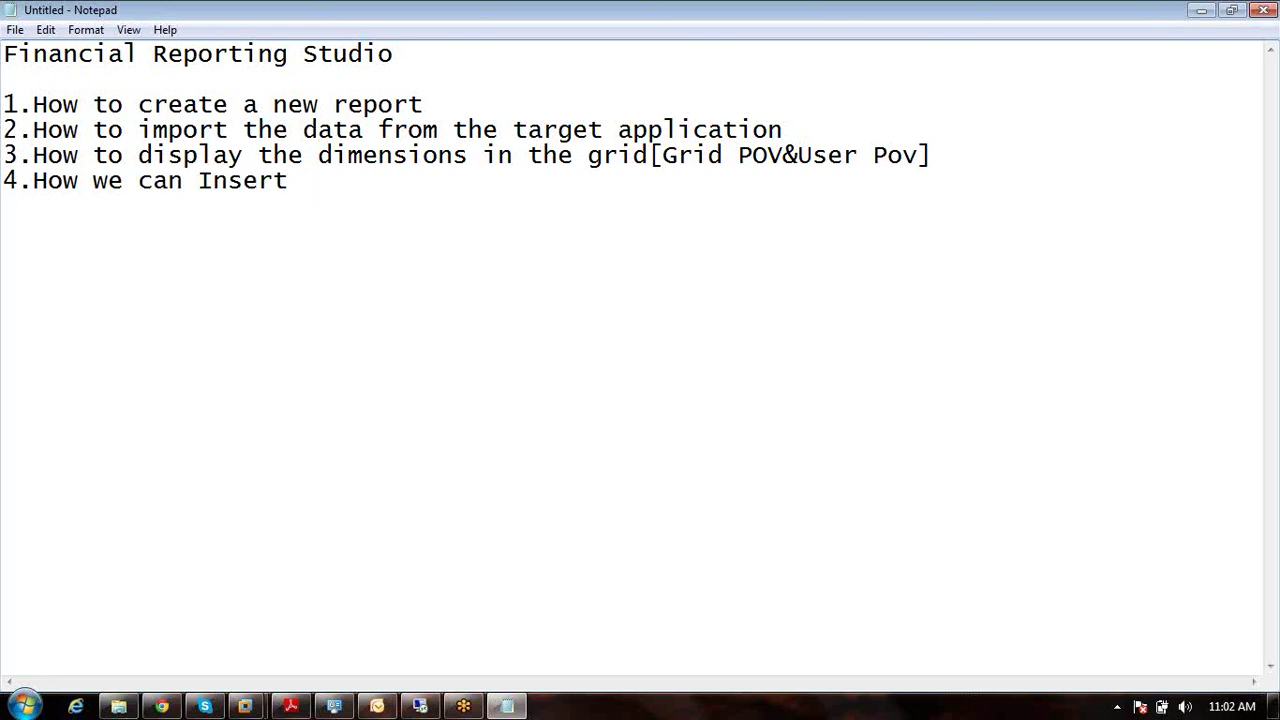
text( Grid,Ima)
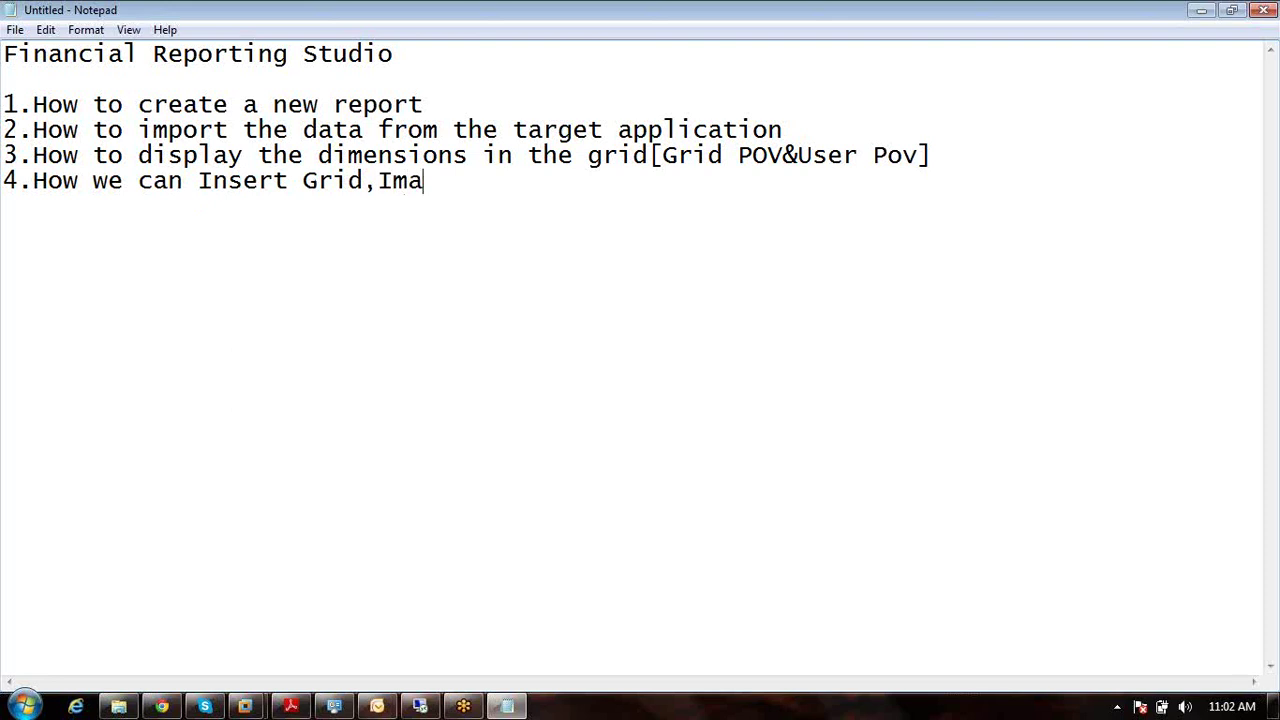
text(ge,Text)
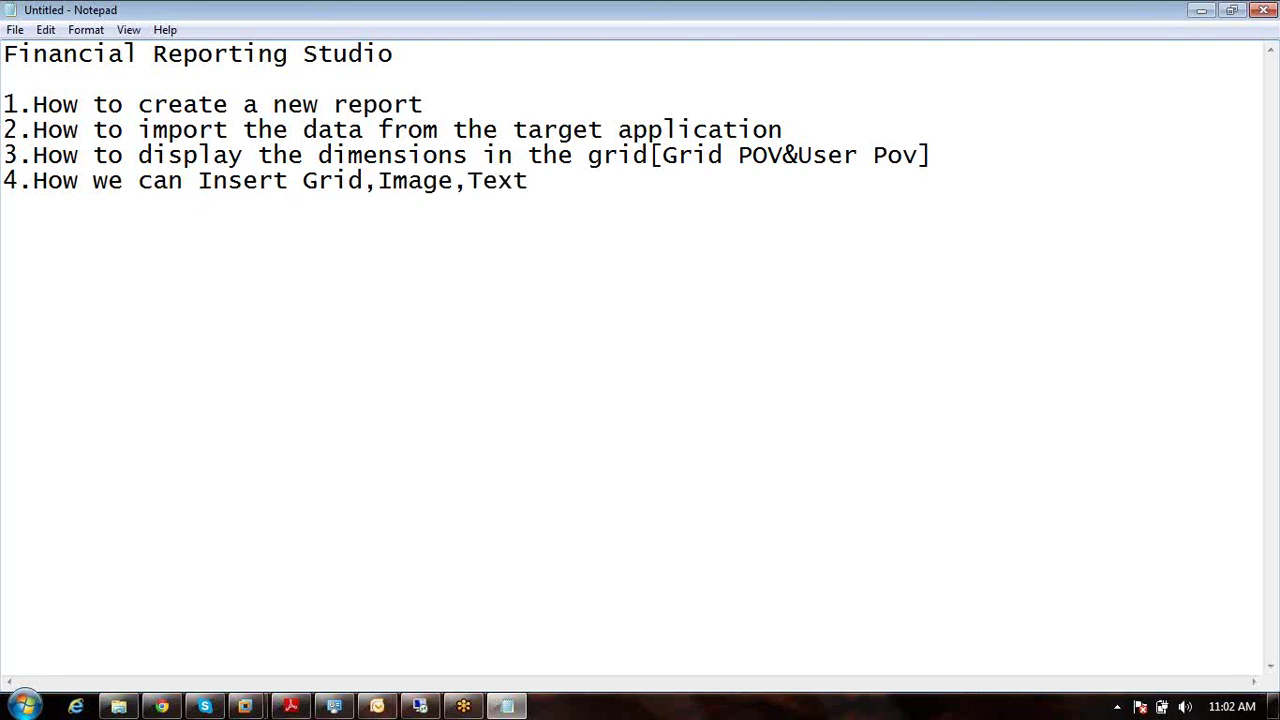
text(....)
Step: Add item 5 'How we can hide the zero,missing,error data from the target application' and start item 6
key(Return)
text(5.How we )
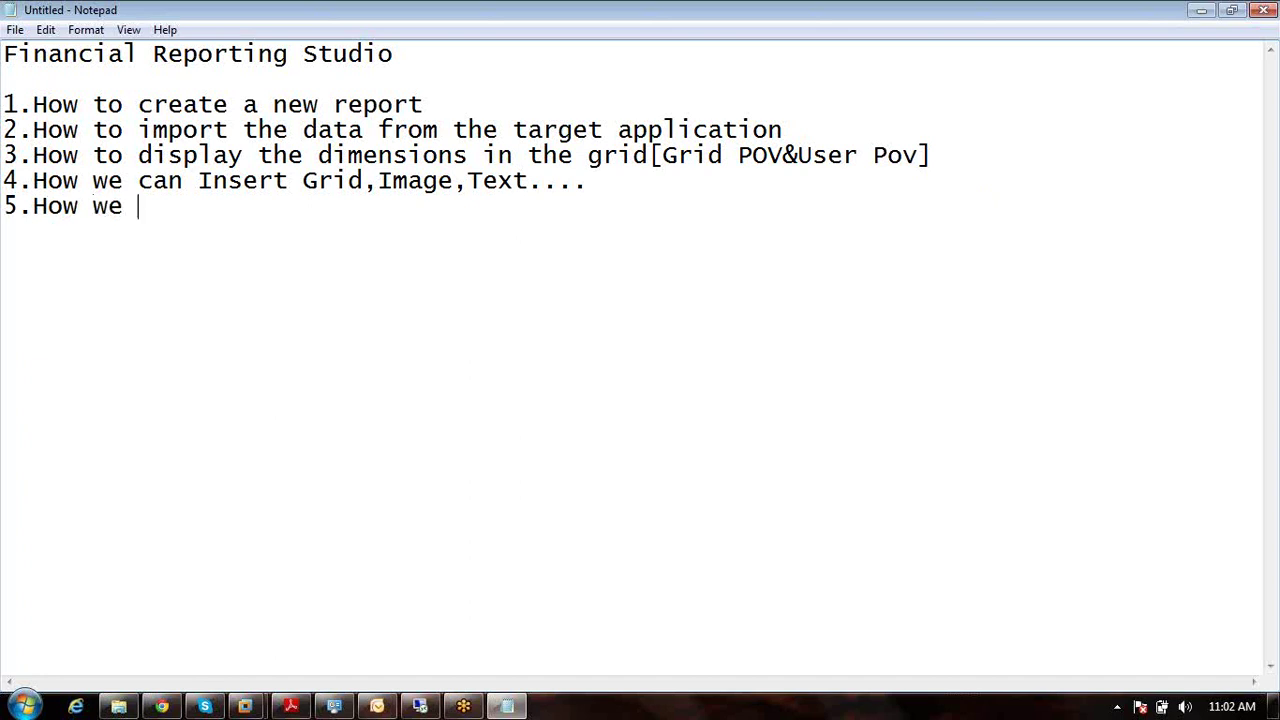
text(can hide the)
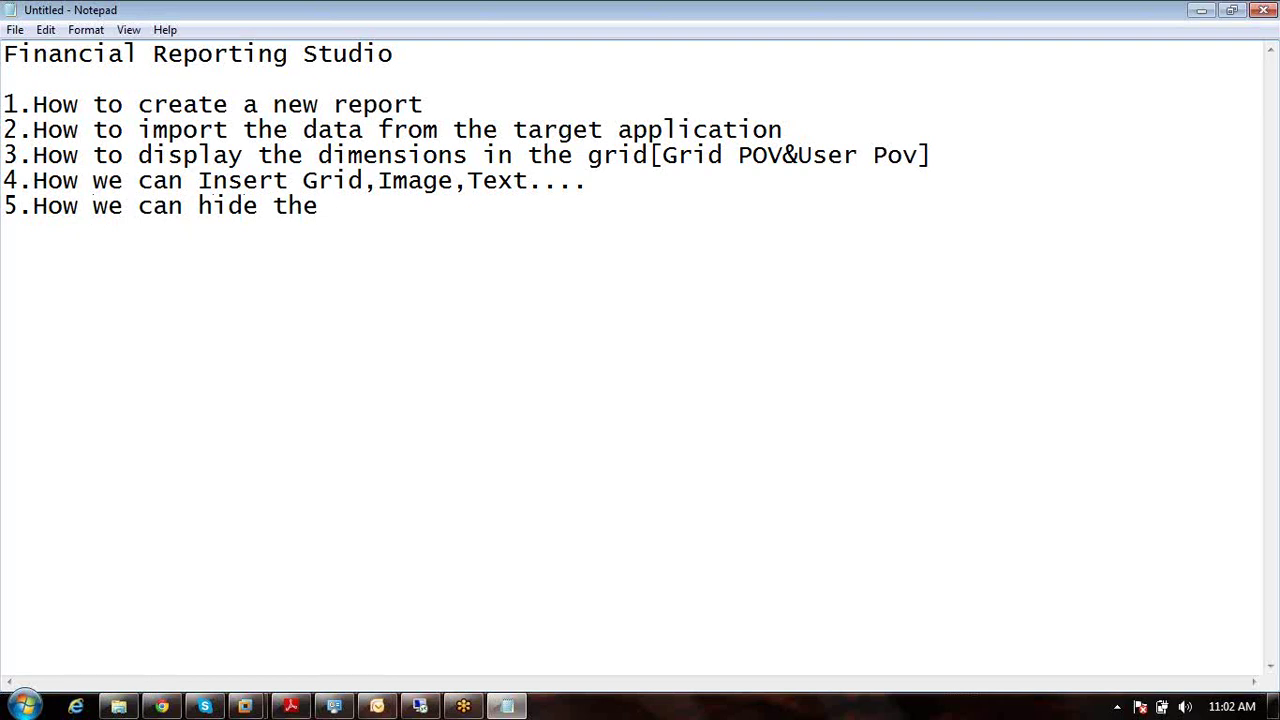
text( zero,missin)
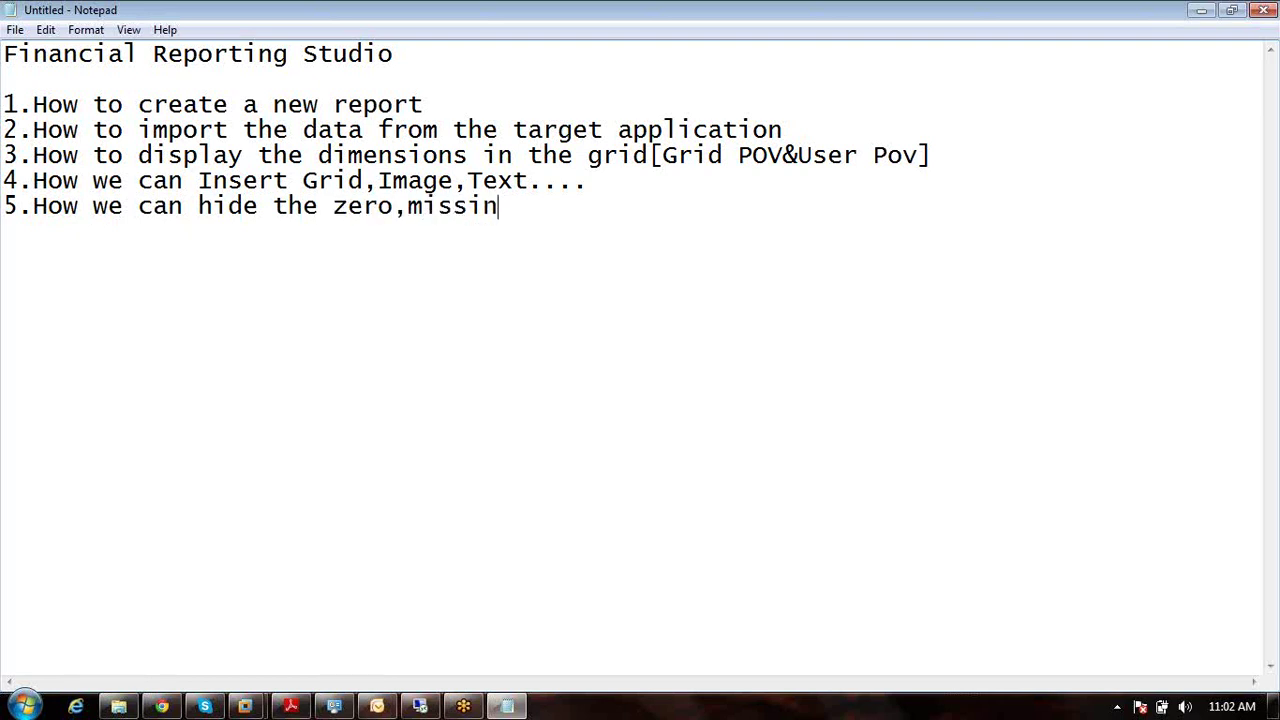
text(g,error data)
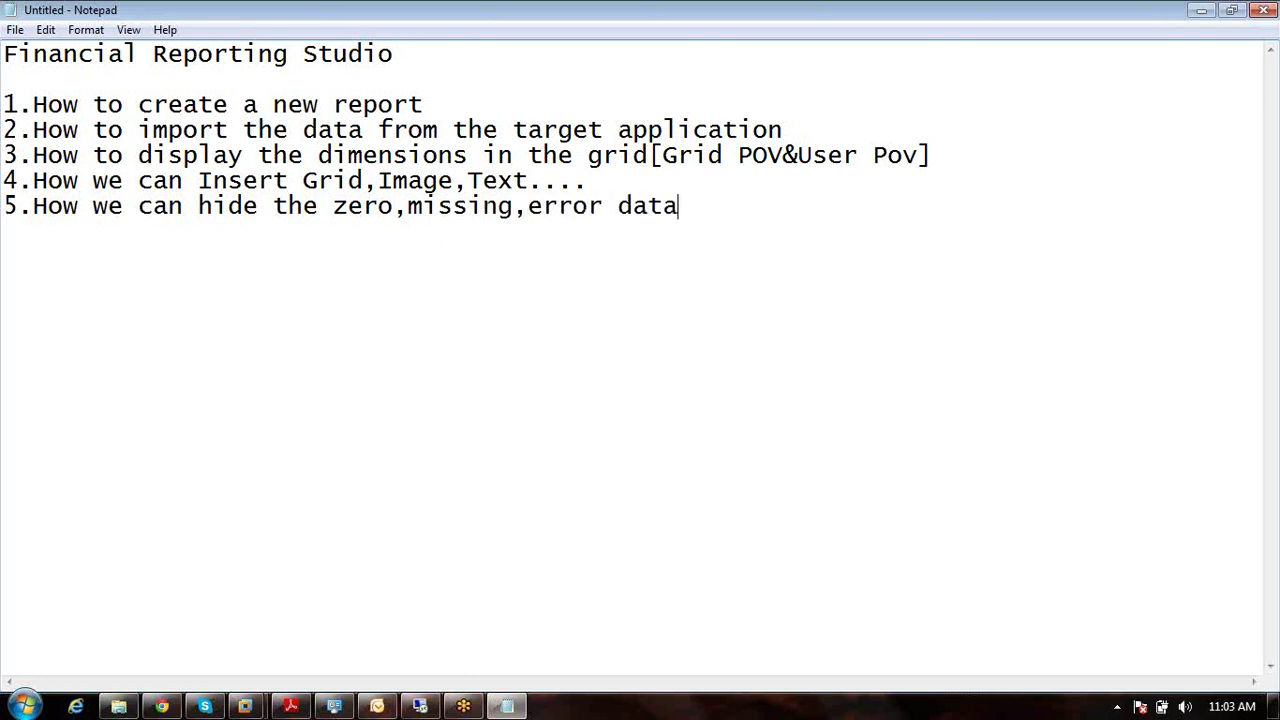
text( from th)
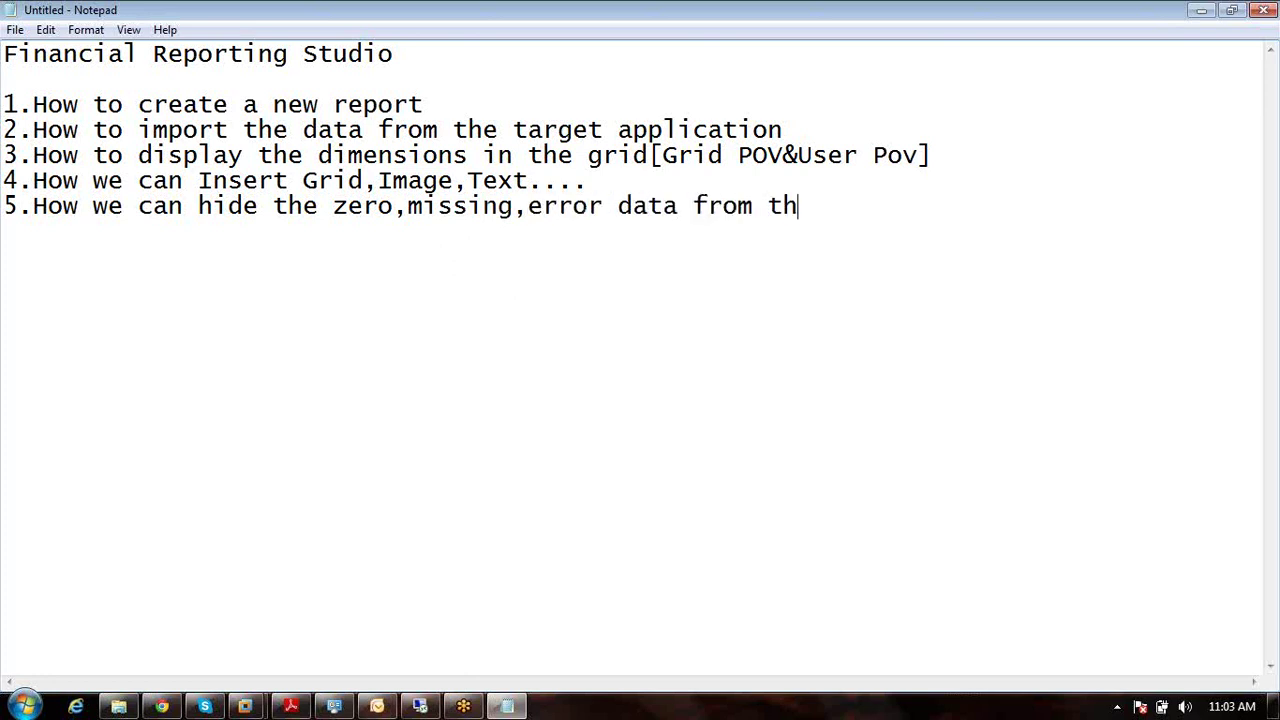
text(e target application )
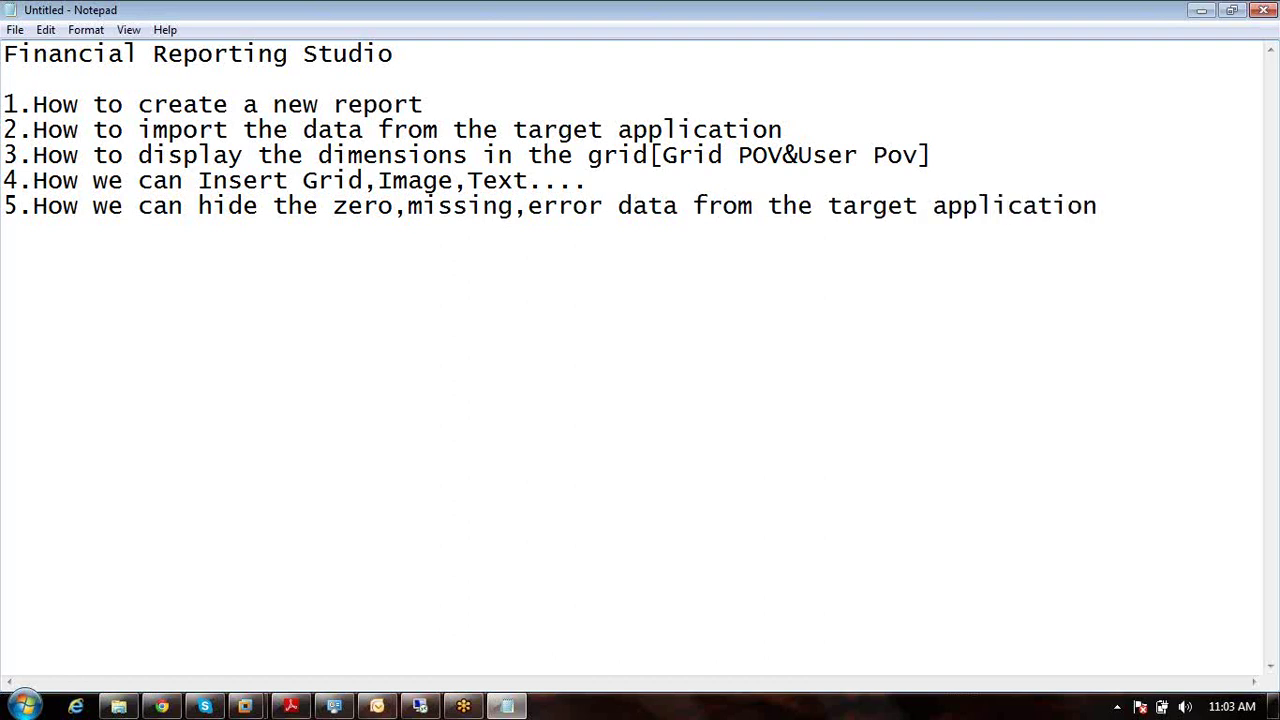
text(6.)
Step: Write item 6 'How to use the line item detail' and item 7 'How to use that column or row formulas...'
text(How to)
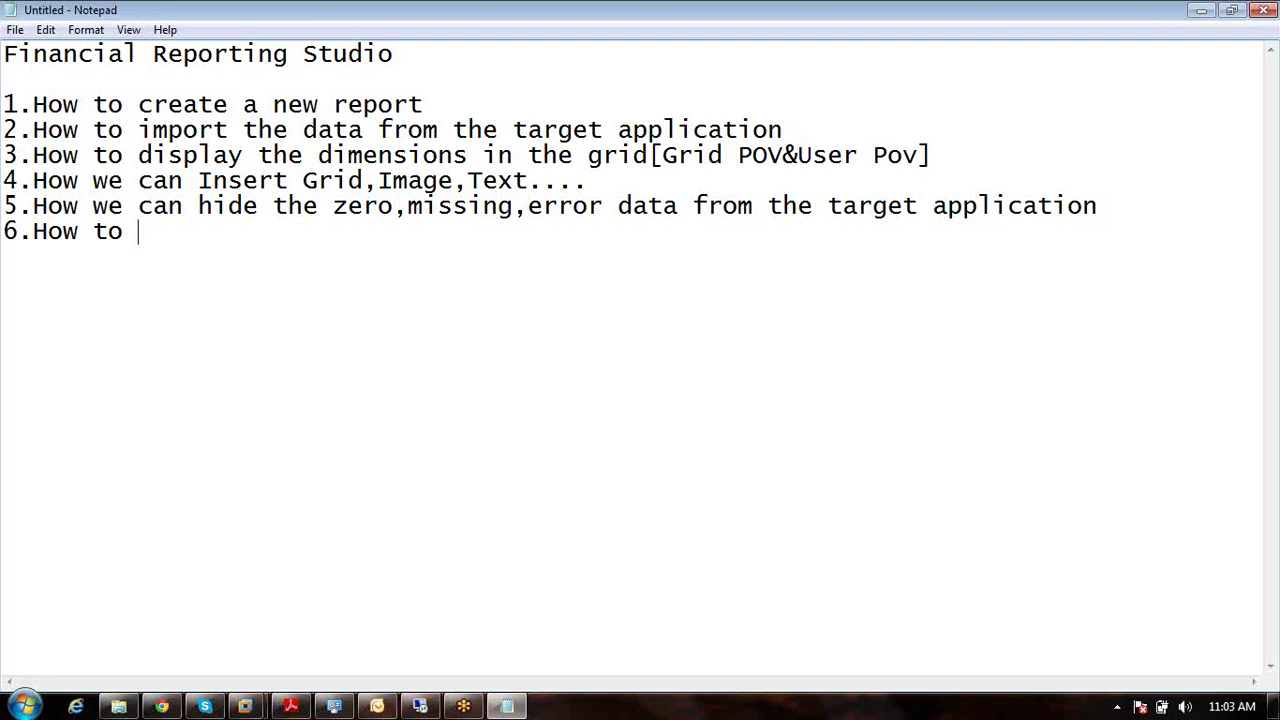
text(use the line)
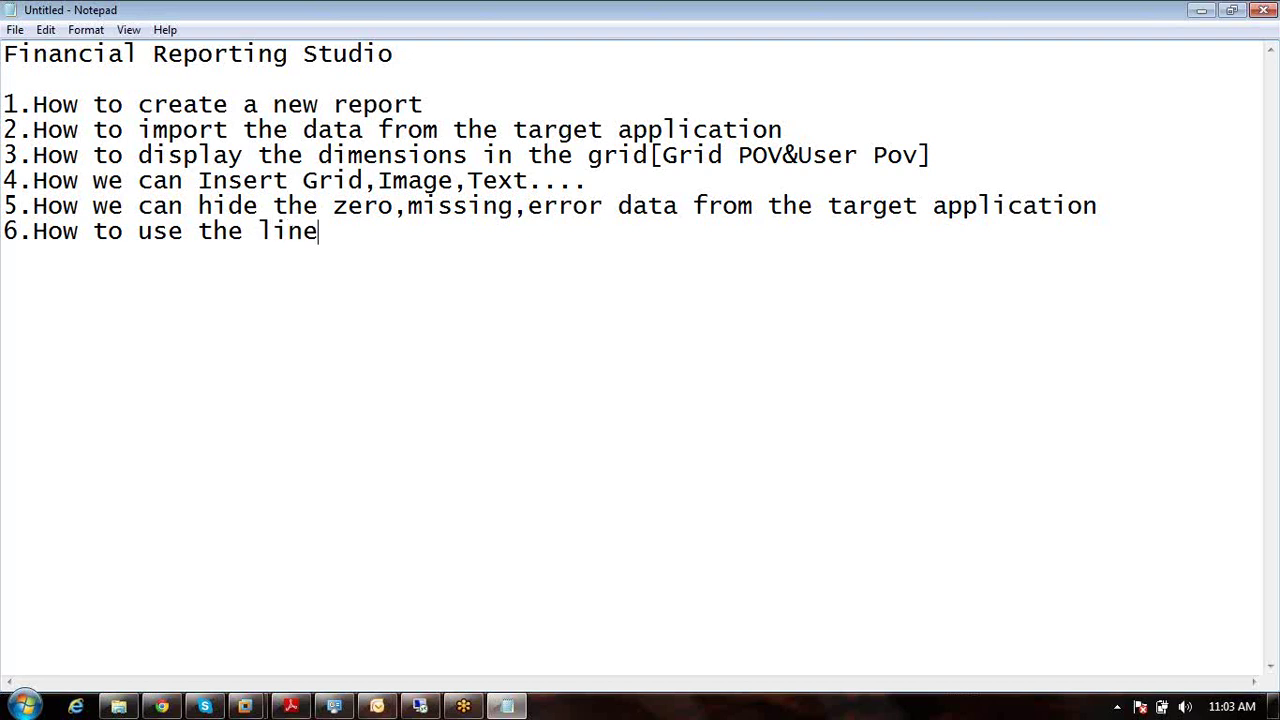
text( item detail)
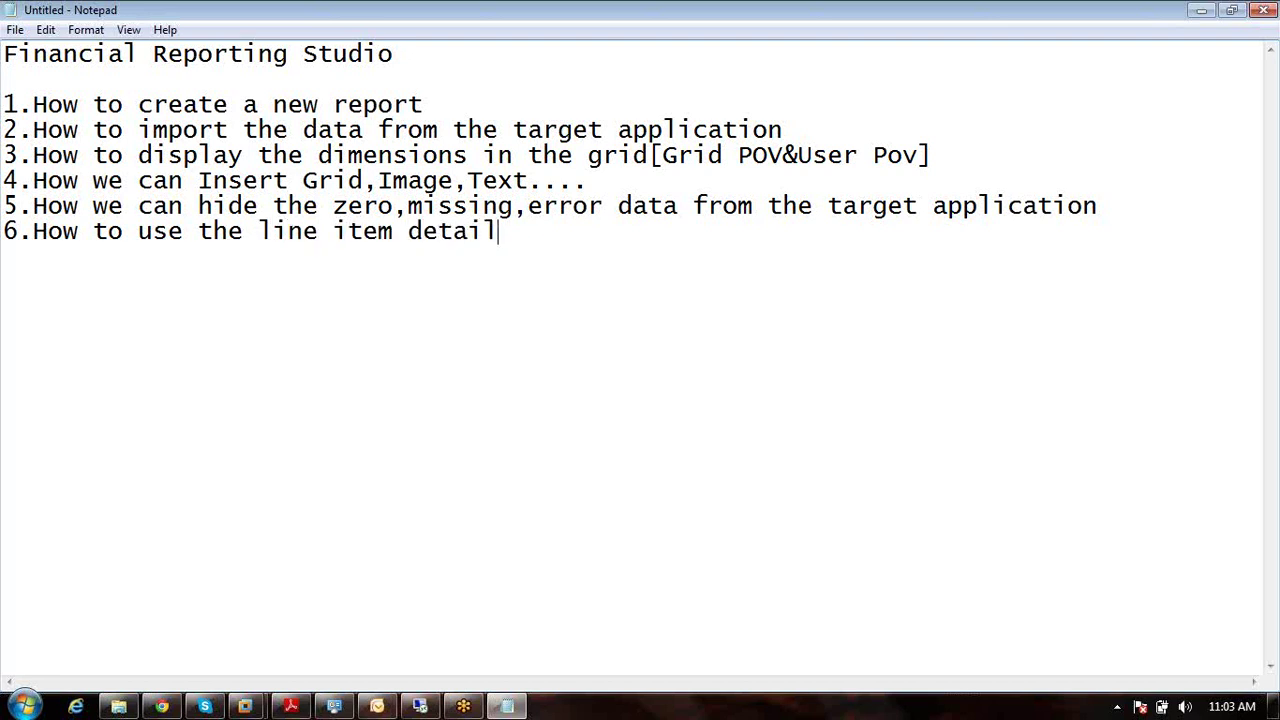
key(Return)
text(7.How to)
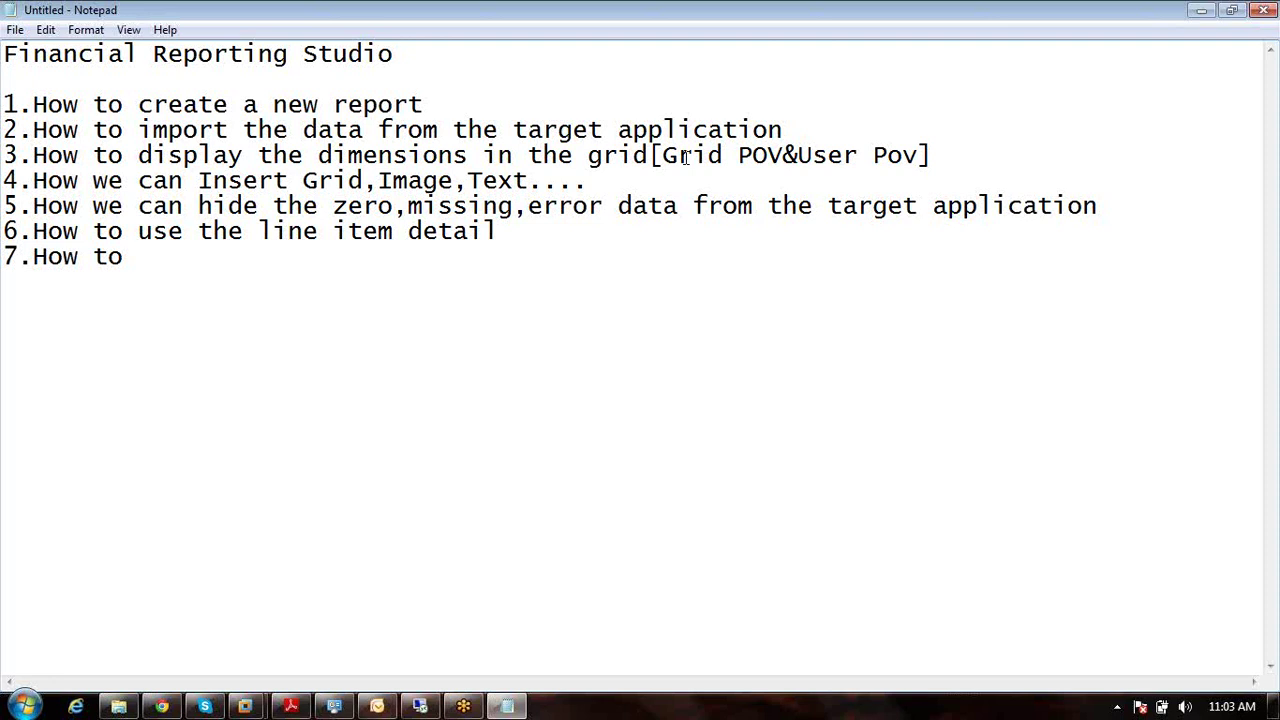
text(use)
text(that)
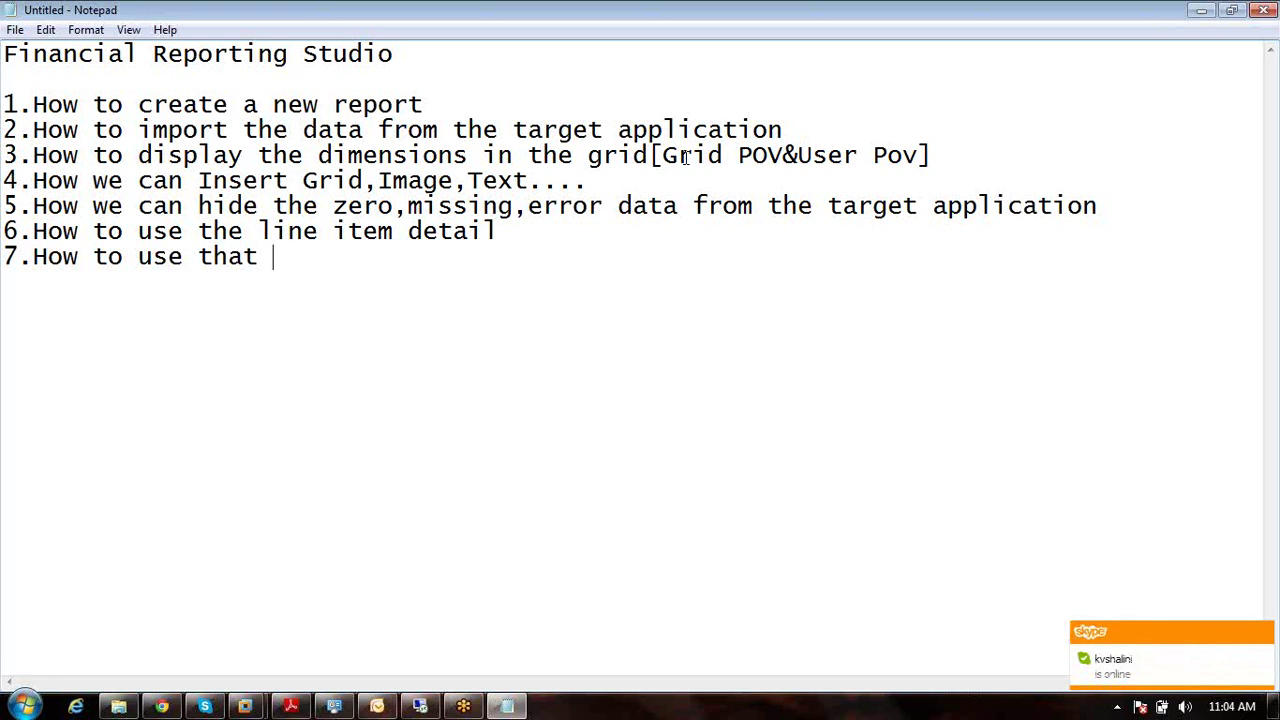
text(column)
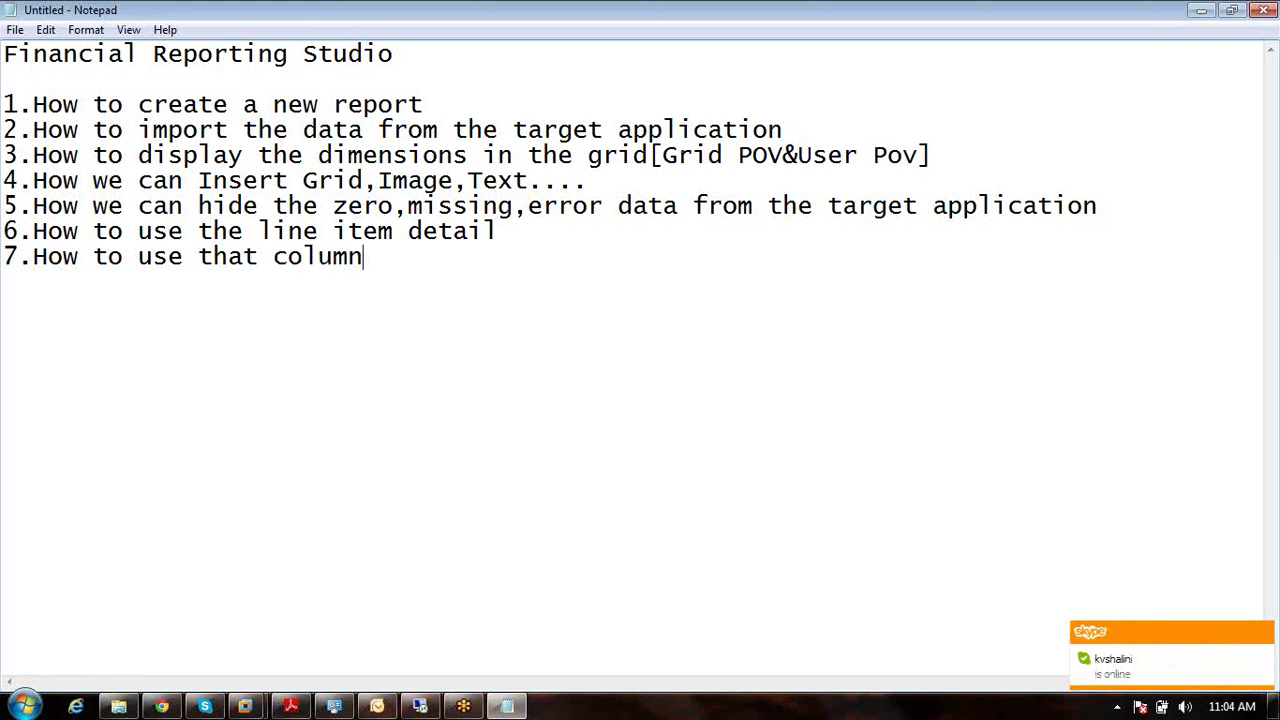
text( or row)
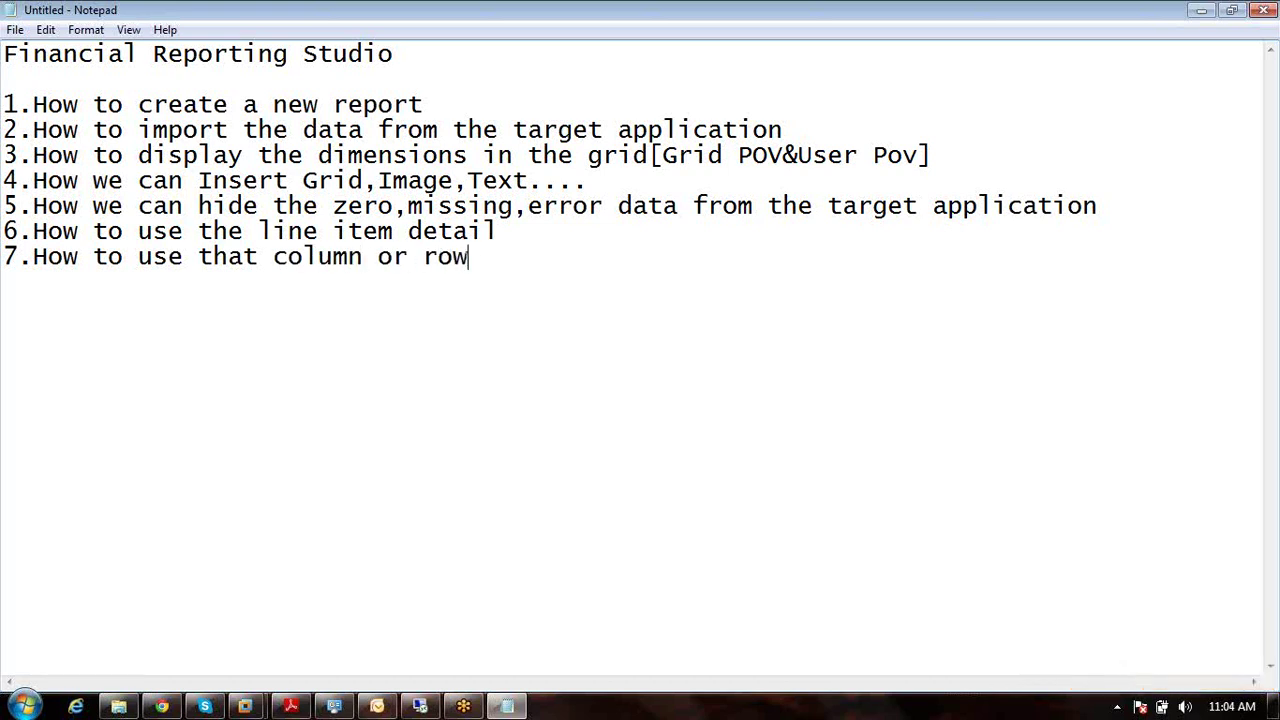
text( for)
key(BackSpace)
text(ormulas)
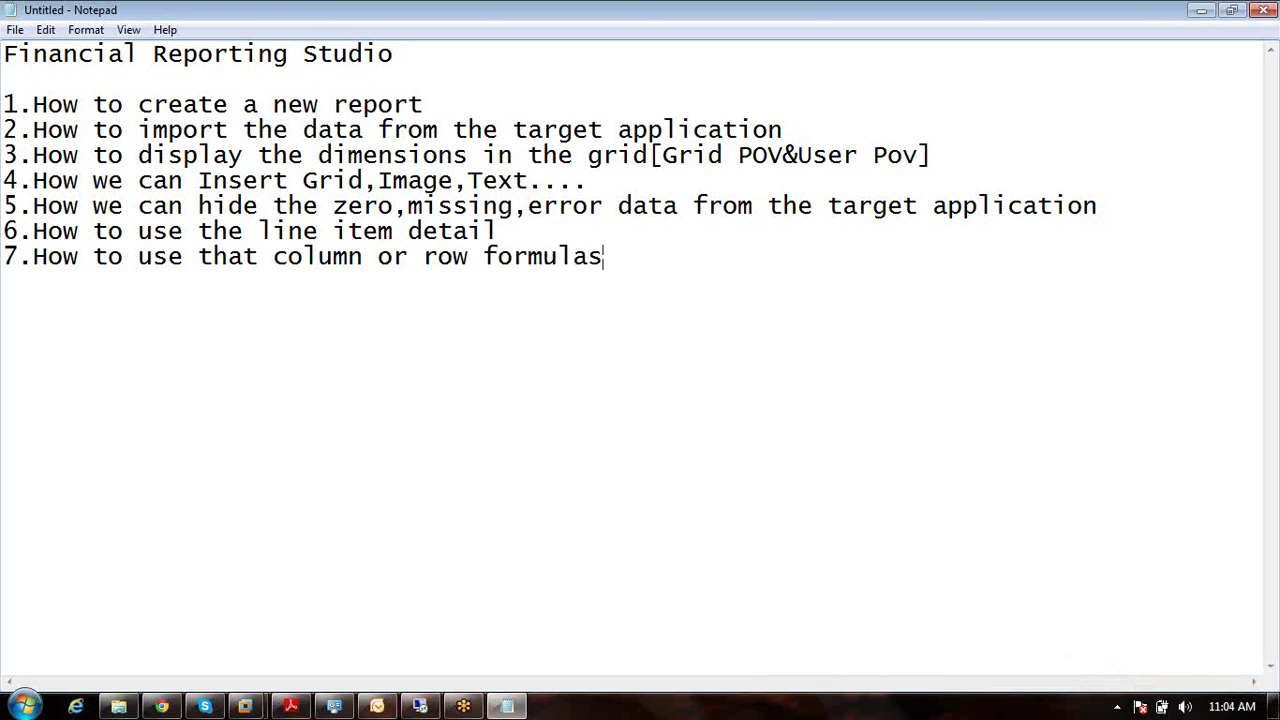
text(...)
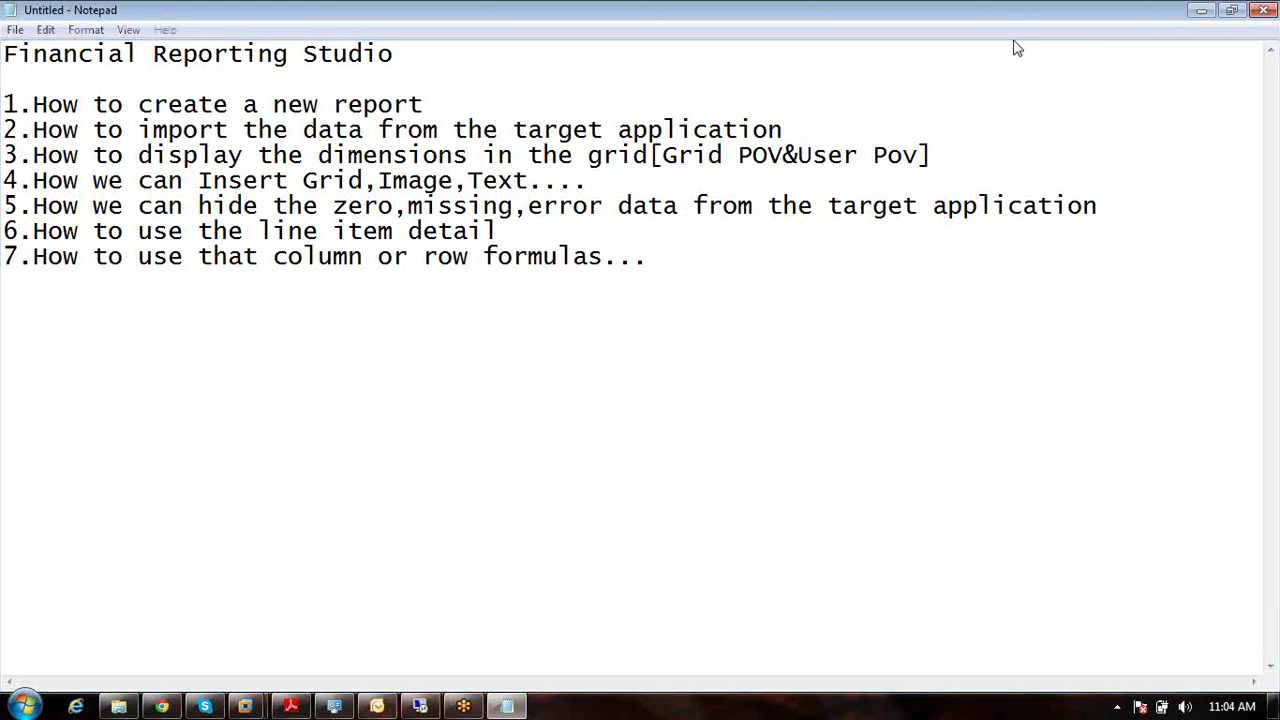
Step: Unlock the remote server session with the Administrator password
click(422, 712)
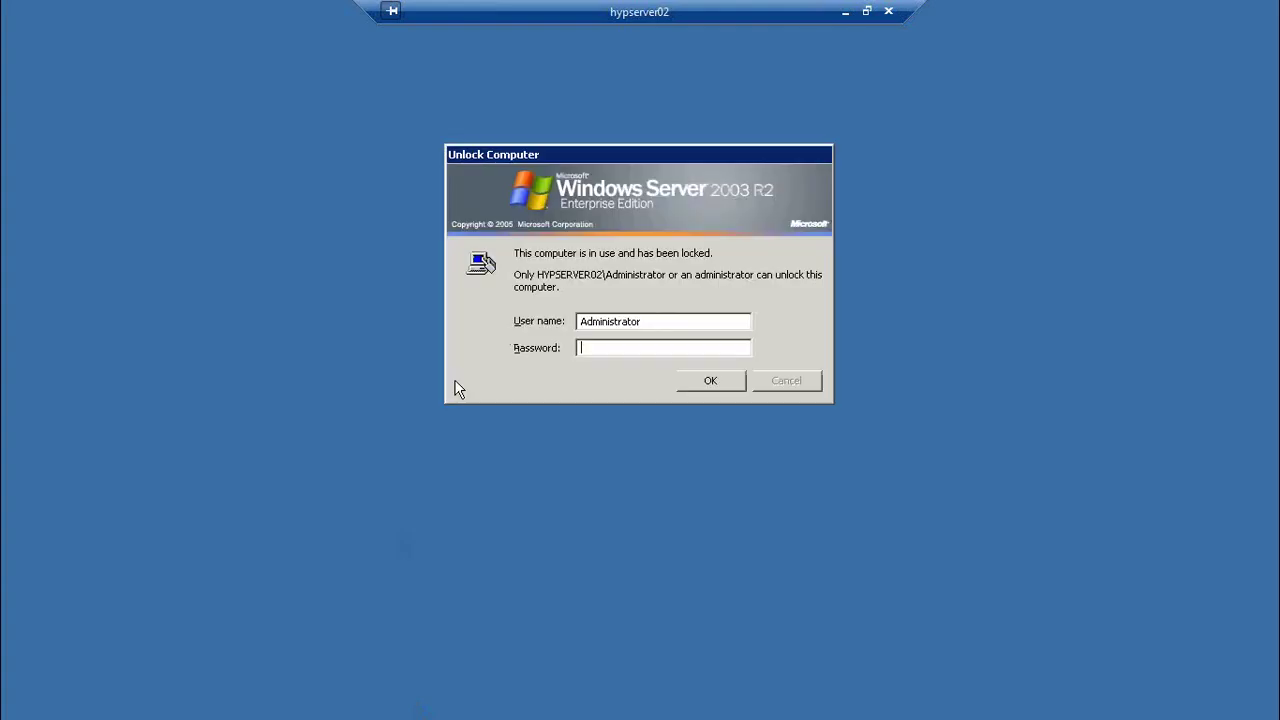
text(P@ssw0rd123)
key(Return)
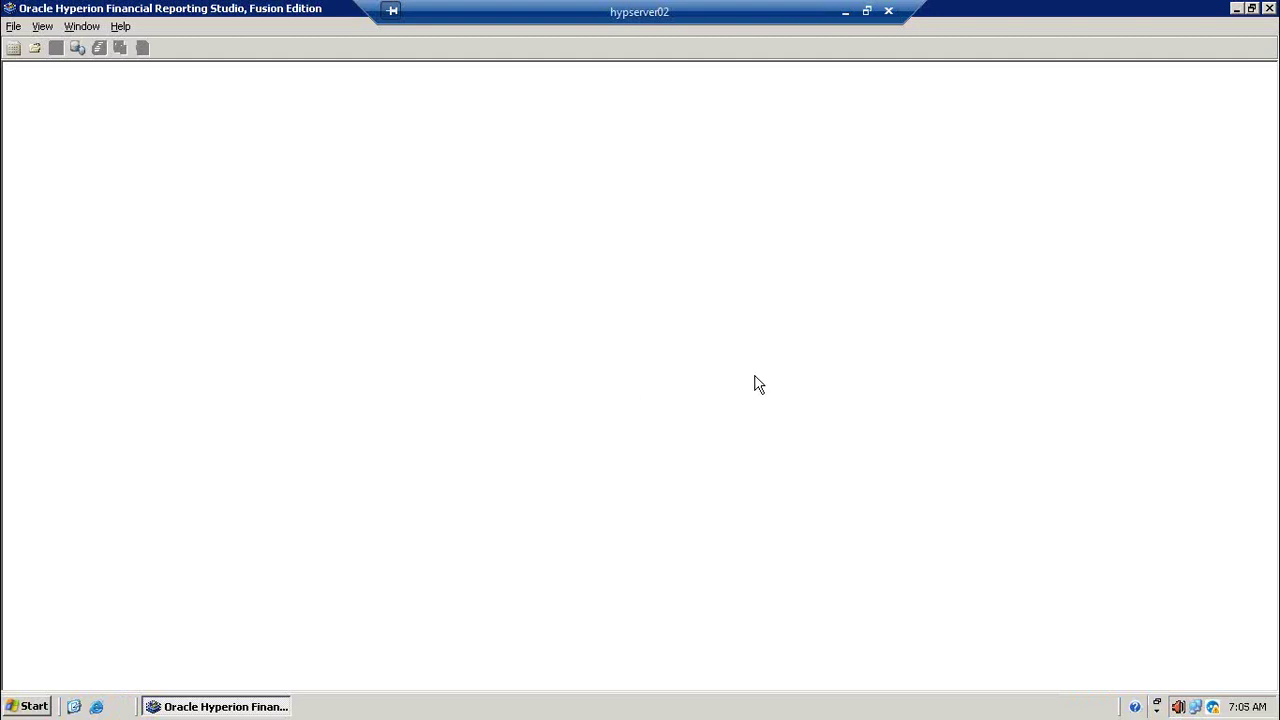
Step: Launch Financial Reporting Studio from Start > Programs > Oracle
click(36, 706)
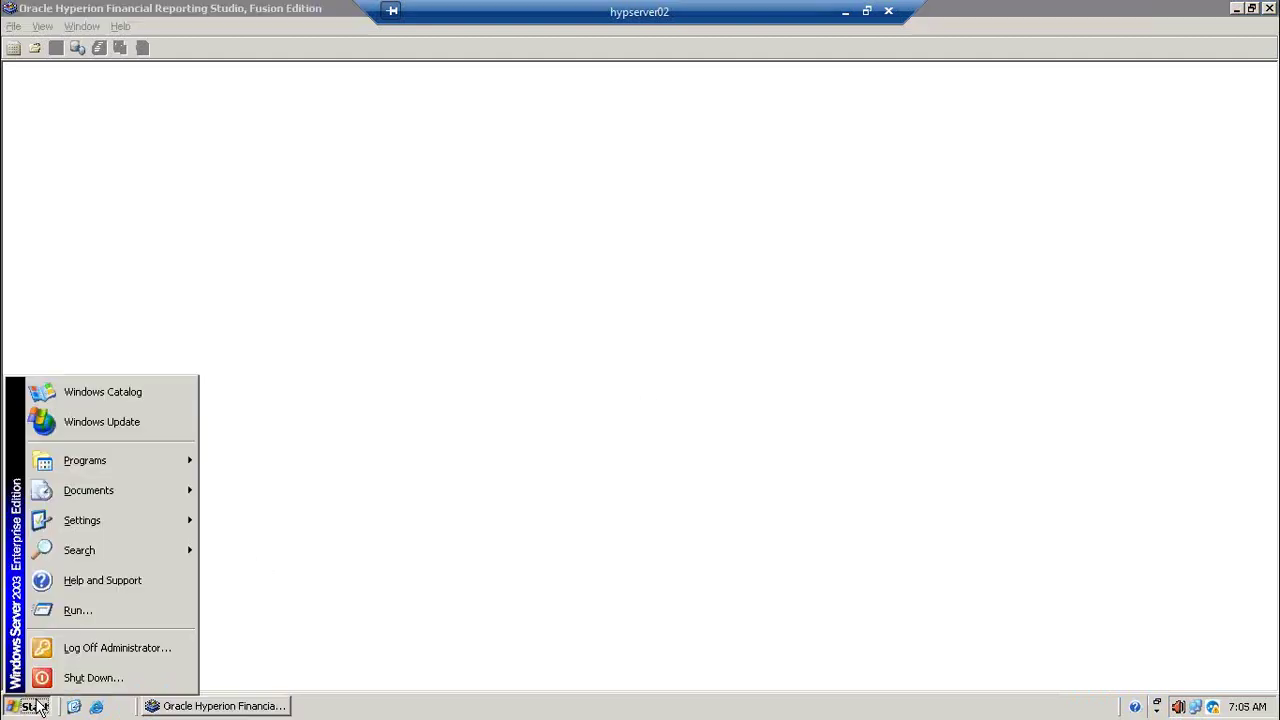
mouse_move(126, 457)
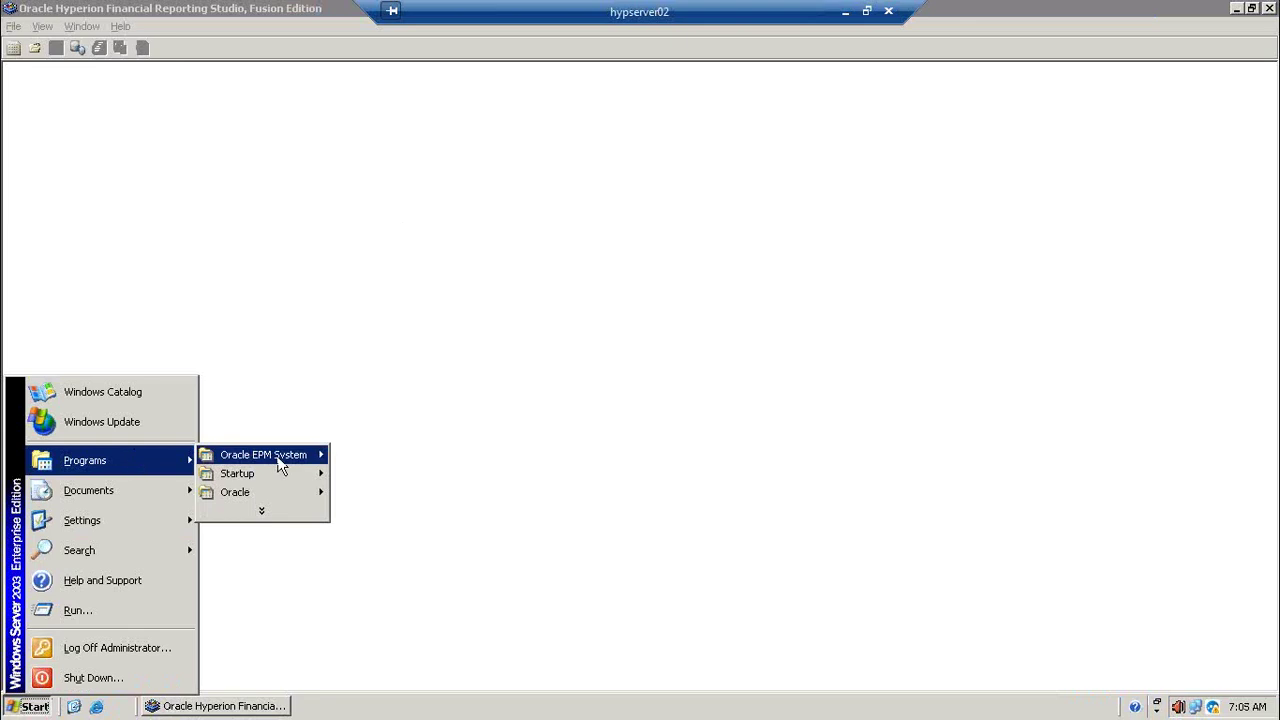
mouse_move(280, 465)
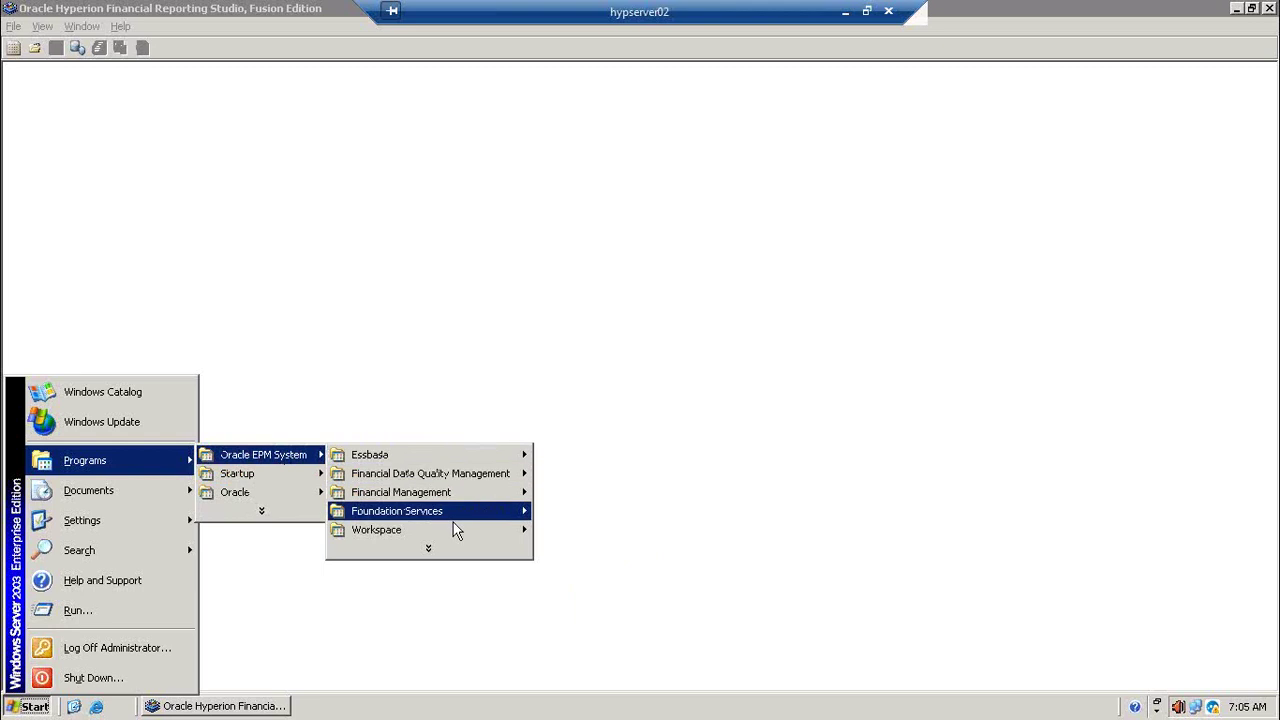
mouse_move(451, 532)
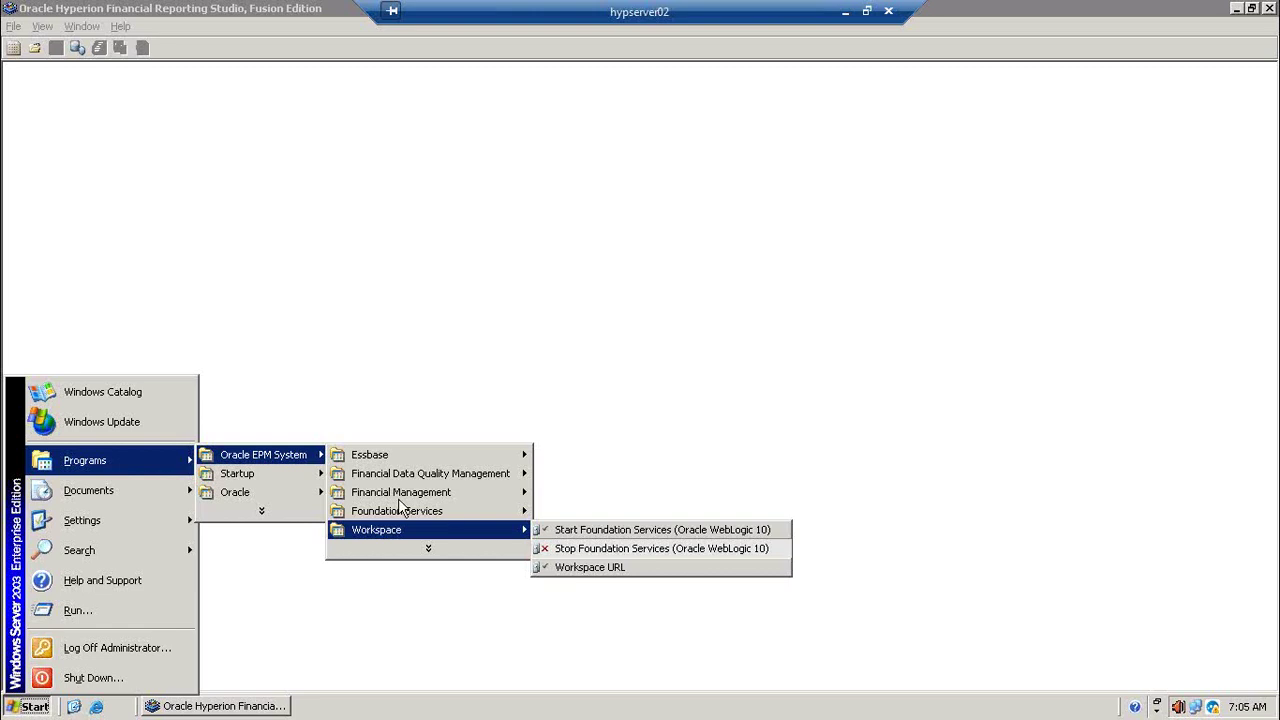
mouse_move(255, 487)
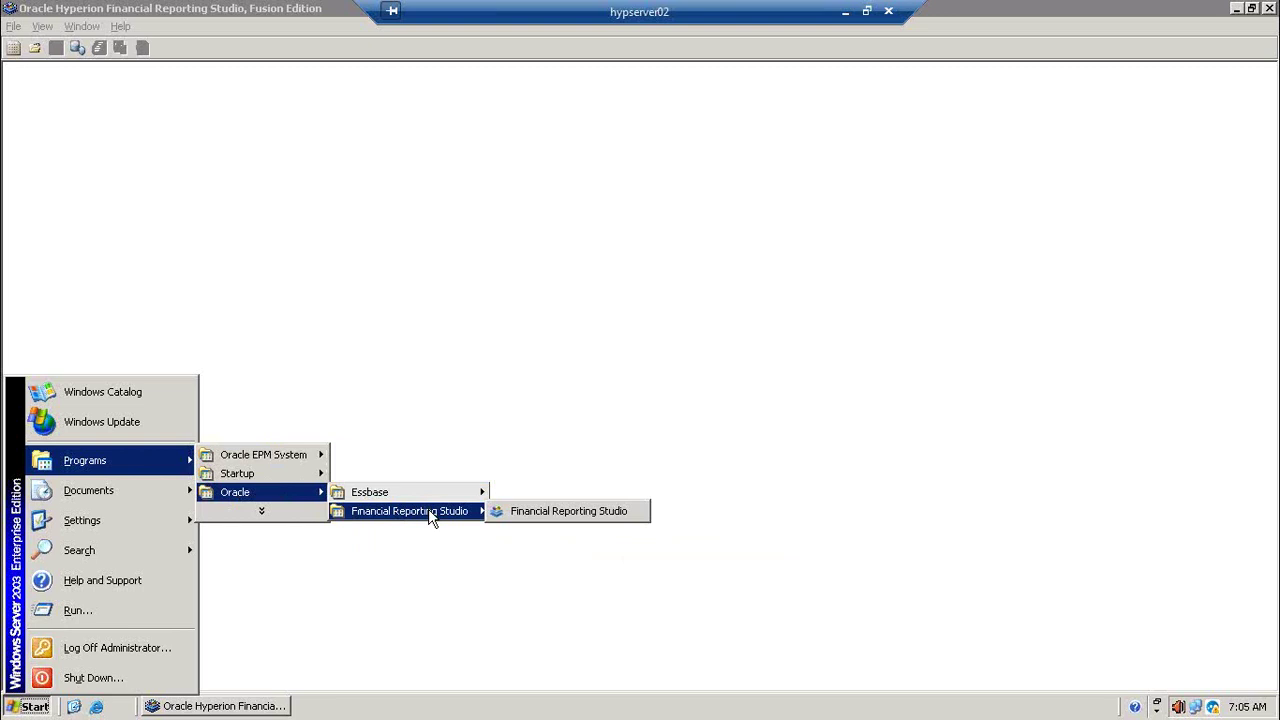
click(549, 518)
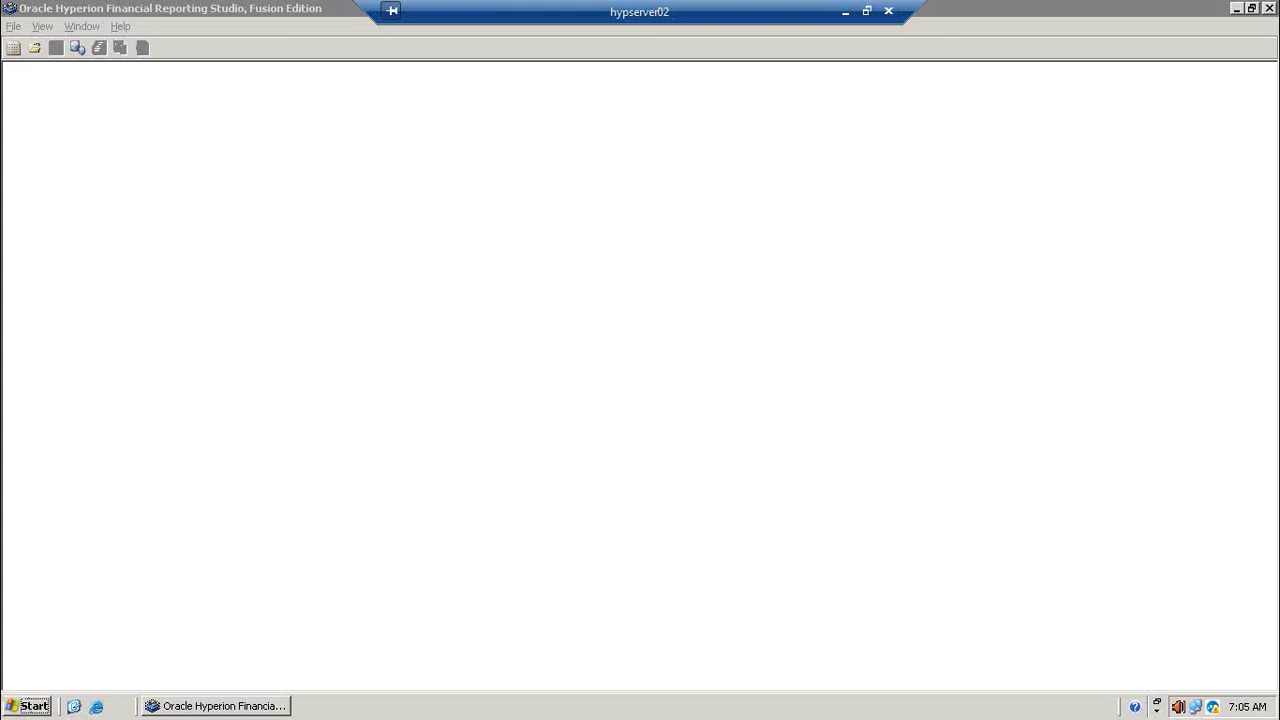
Step: Close Financial Reporting Studio and relaunch it from the Oracle programs menu
click(1270, 8)
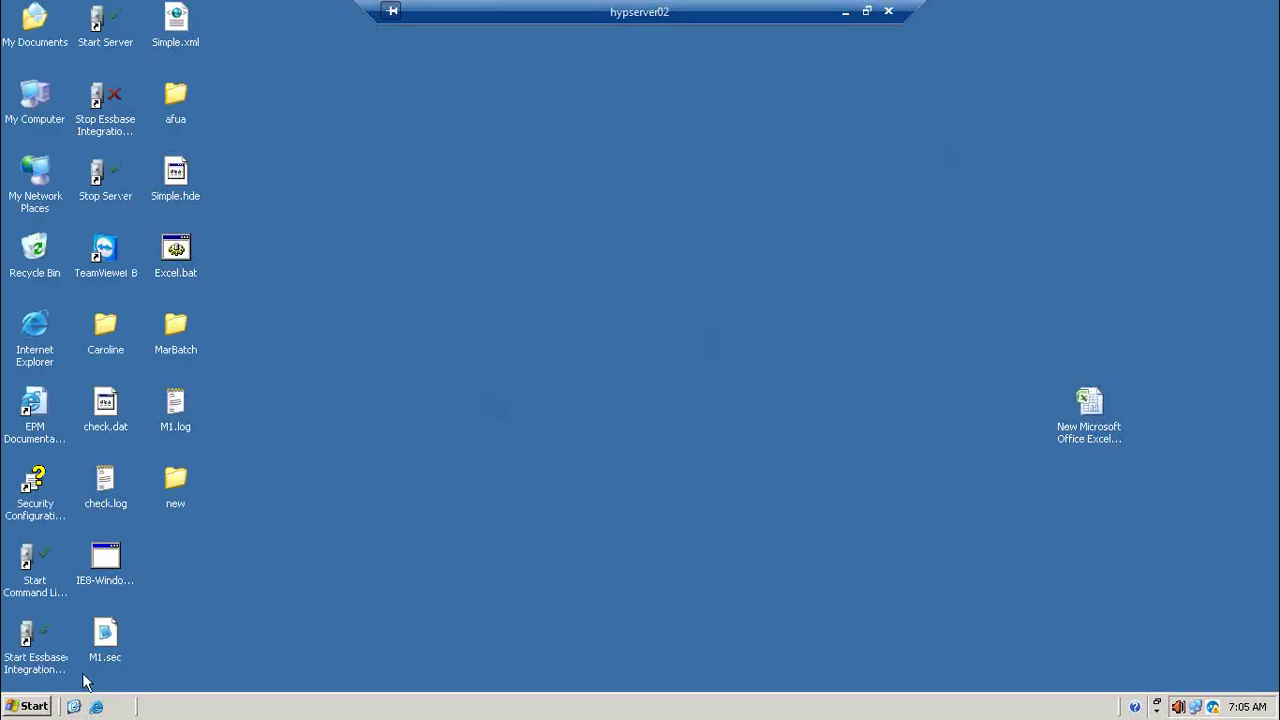
click(26, 710)
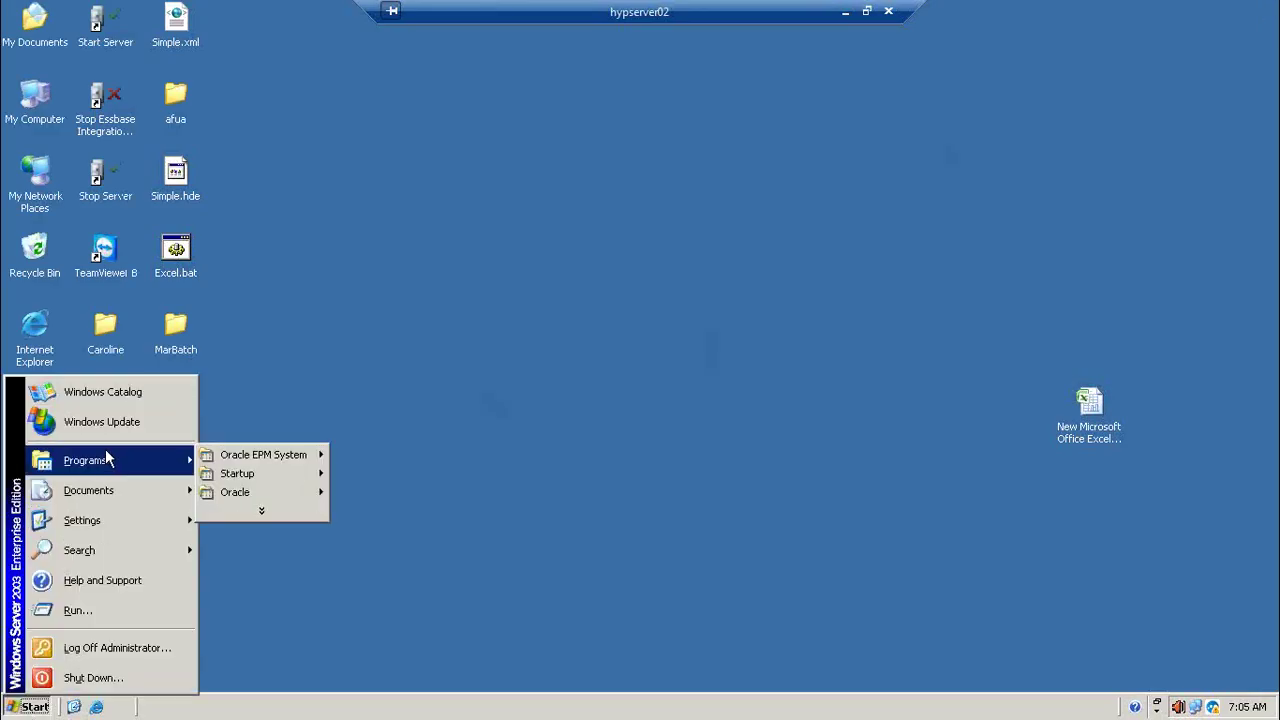
mouse_move(296, 491)
mouse_move(430, 493)
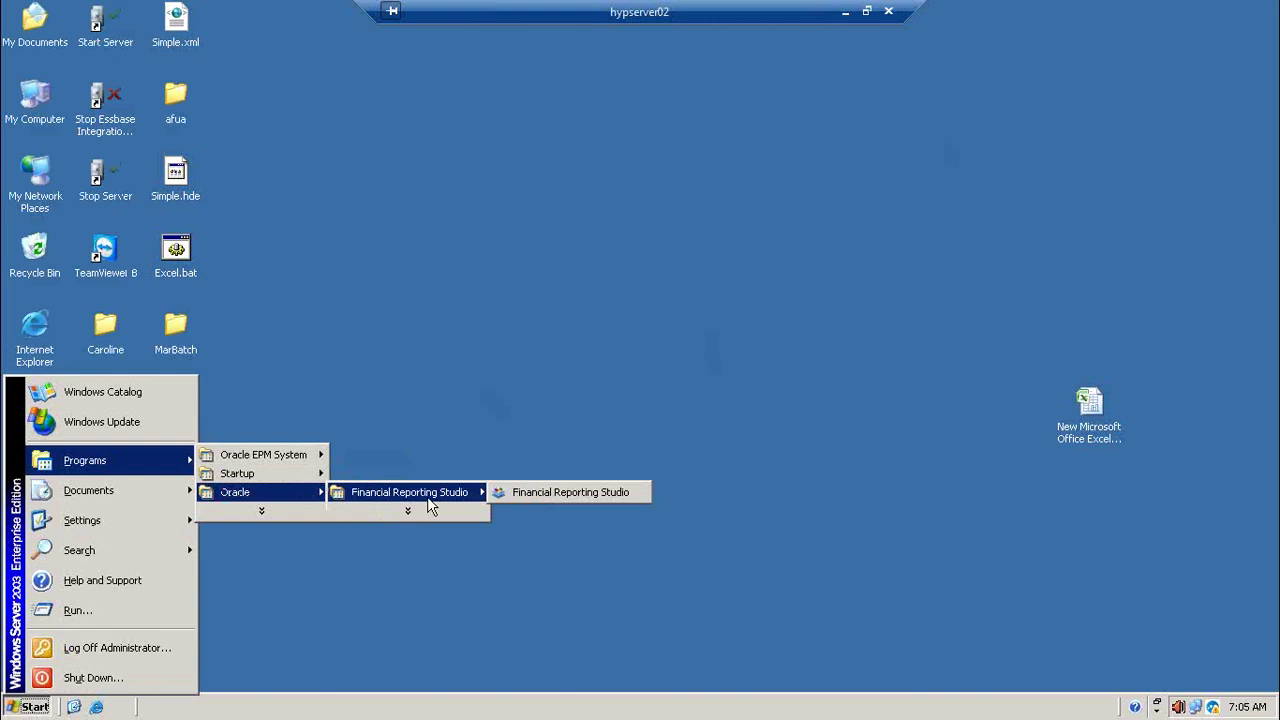
click(575, 488)
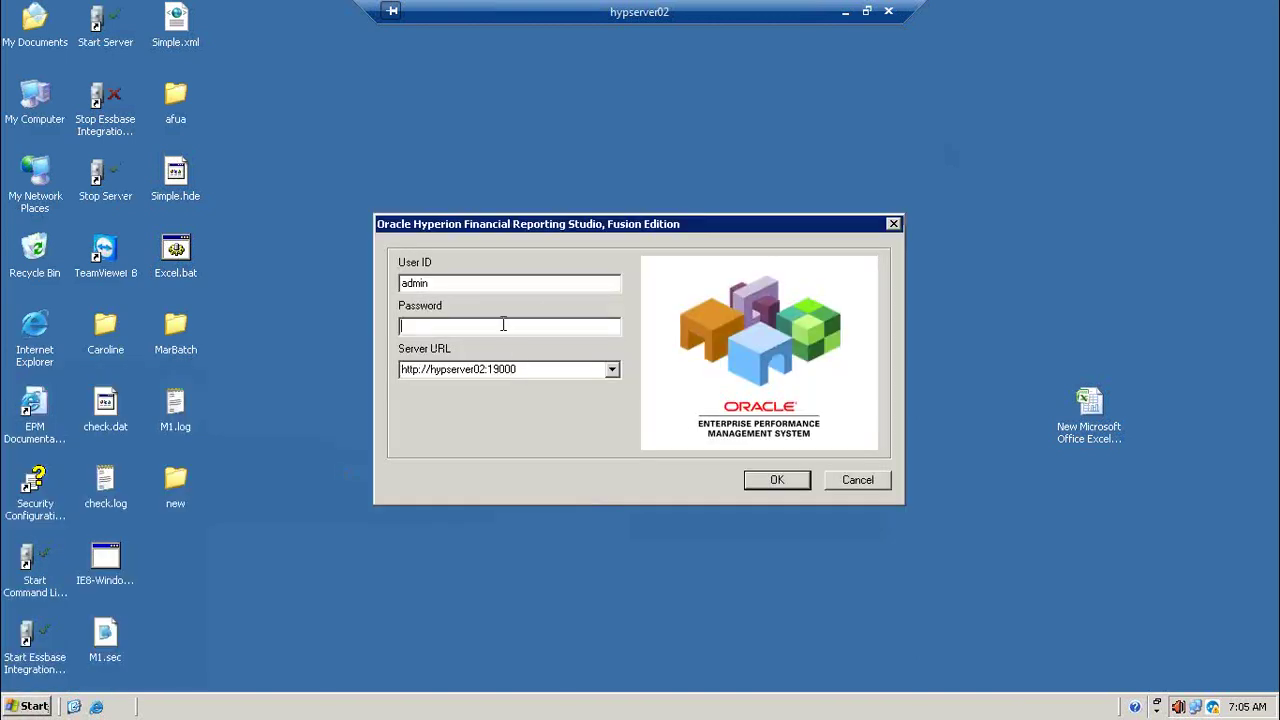
Step: Log in as admin and show the Root repository of reports and folders
text(password)
key(Return)
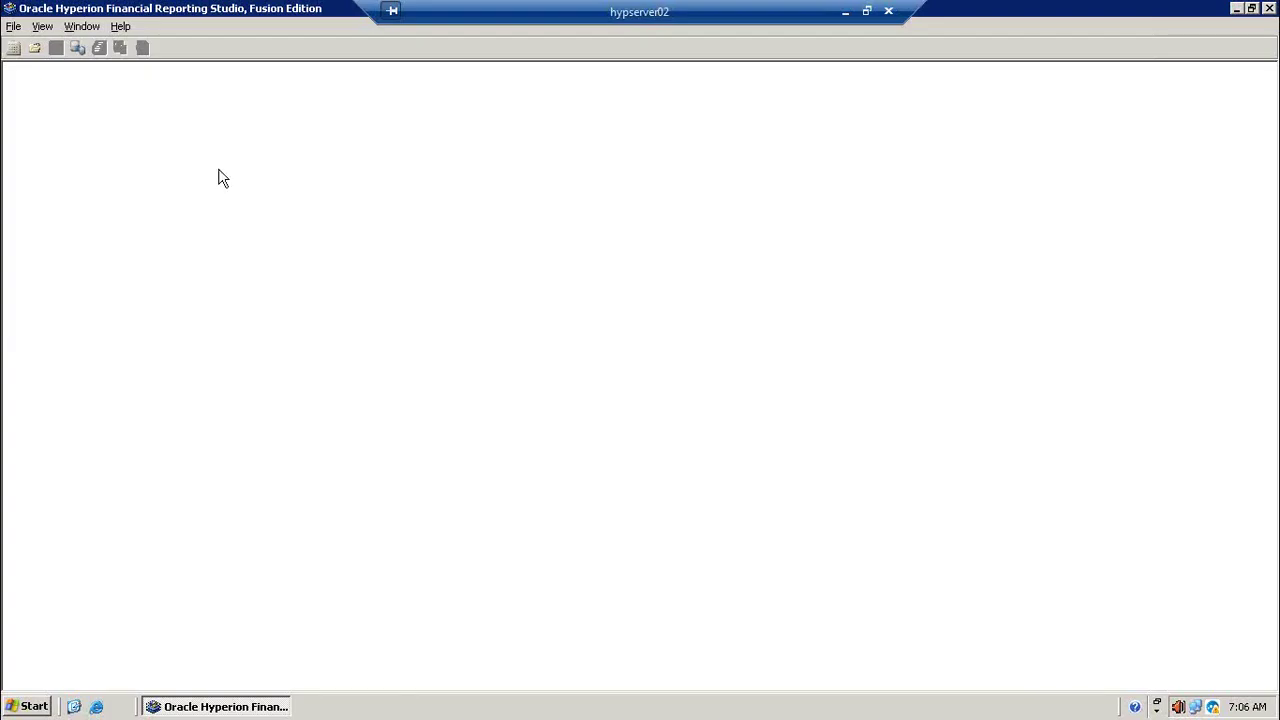
click(77, 48)
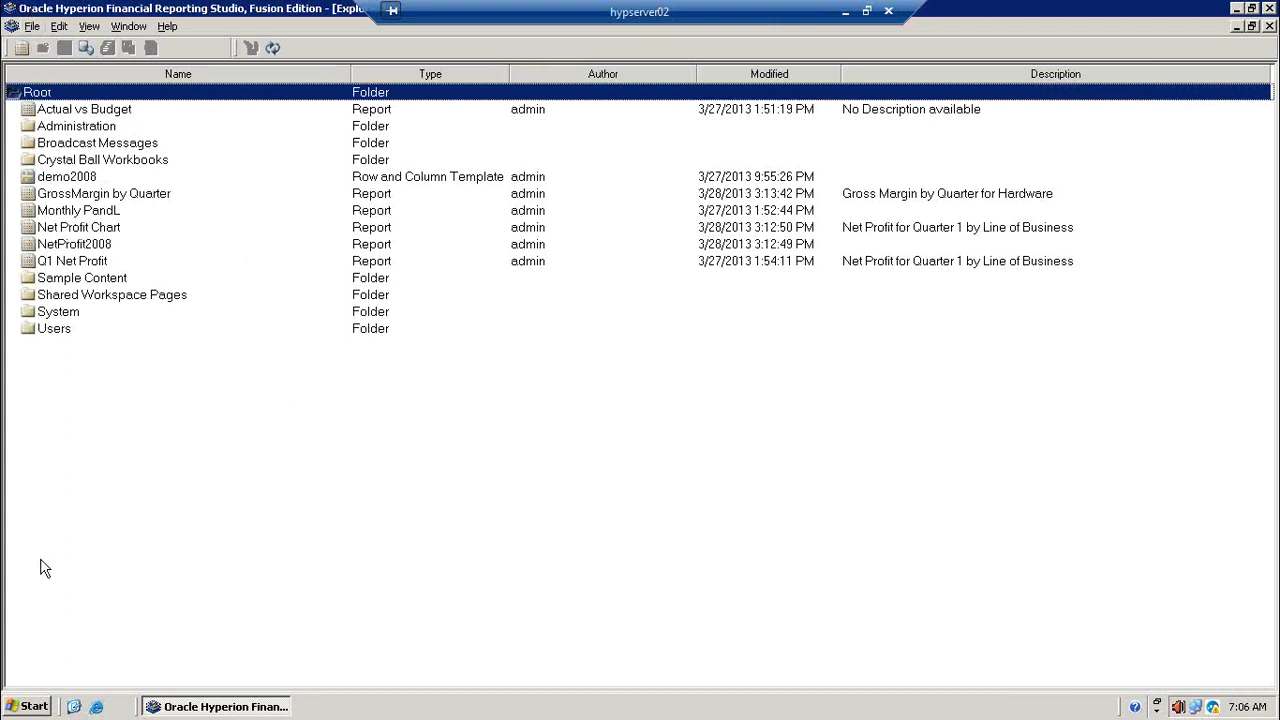
click(31, 706)
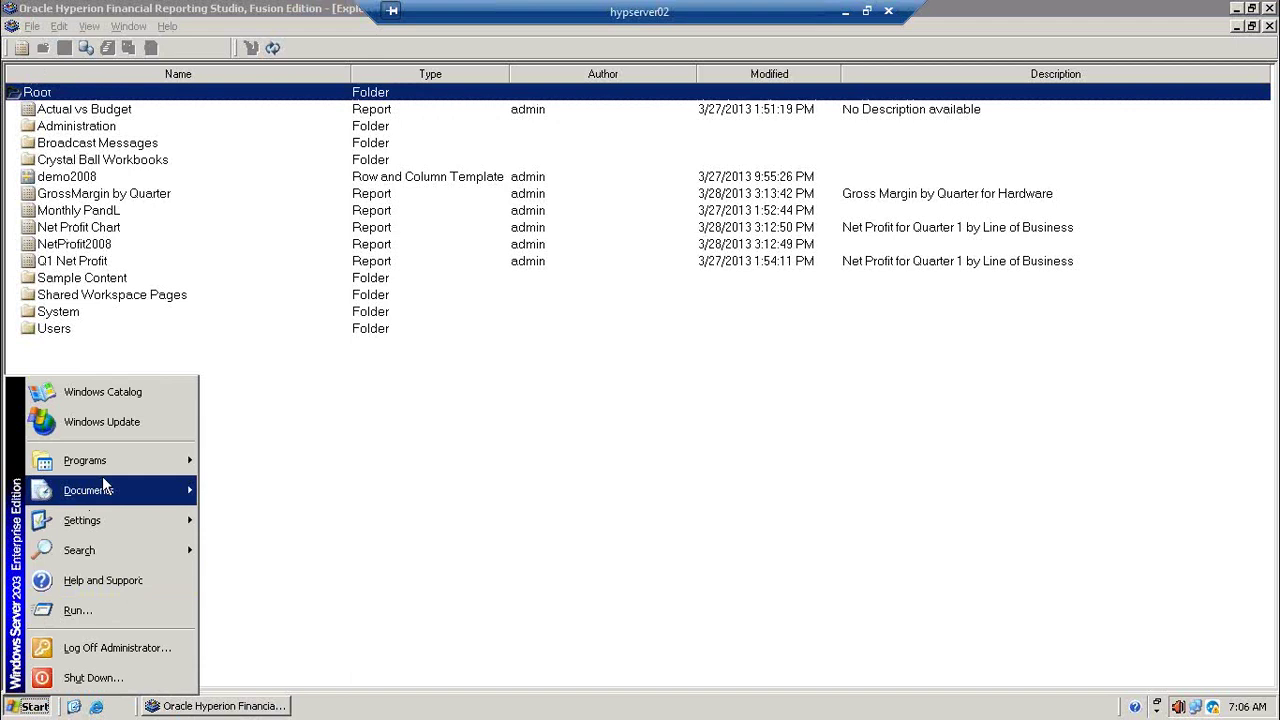
Step: Launch Oracle EPM Workspace from the Oracle programs menu and log in
mouse_move(106, 474)
mouse_move(294, 466)
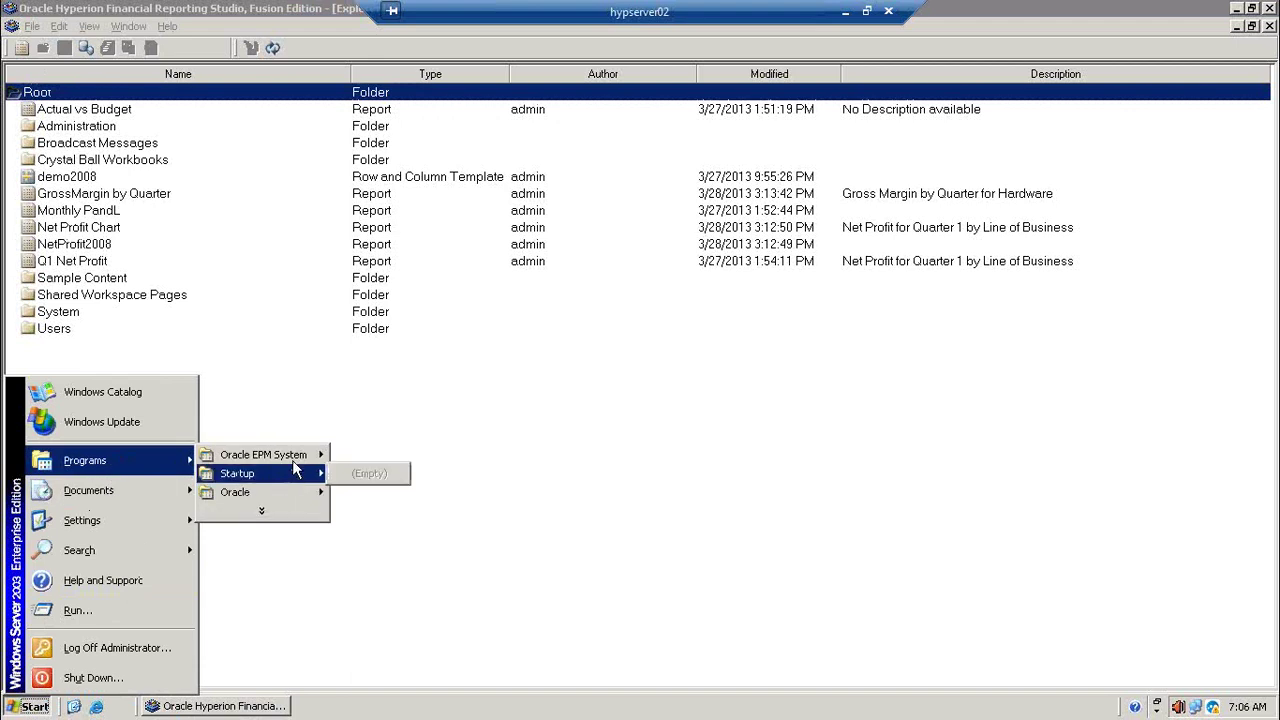
mouse_move(432, 527)
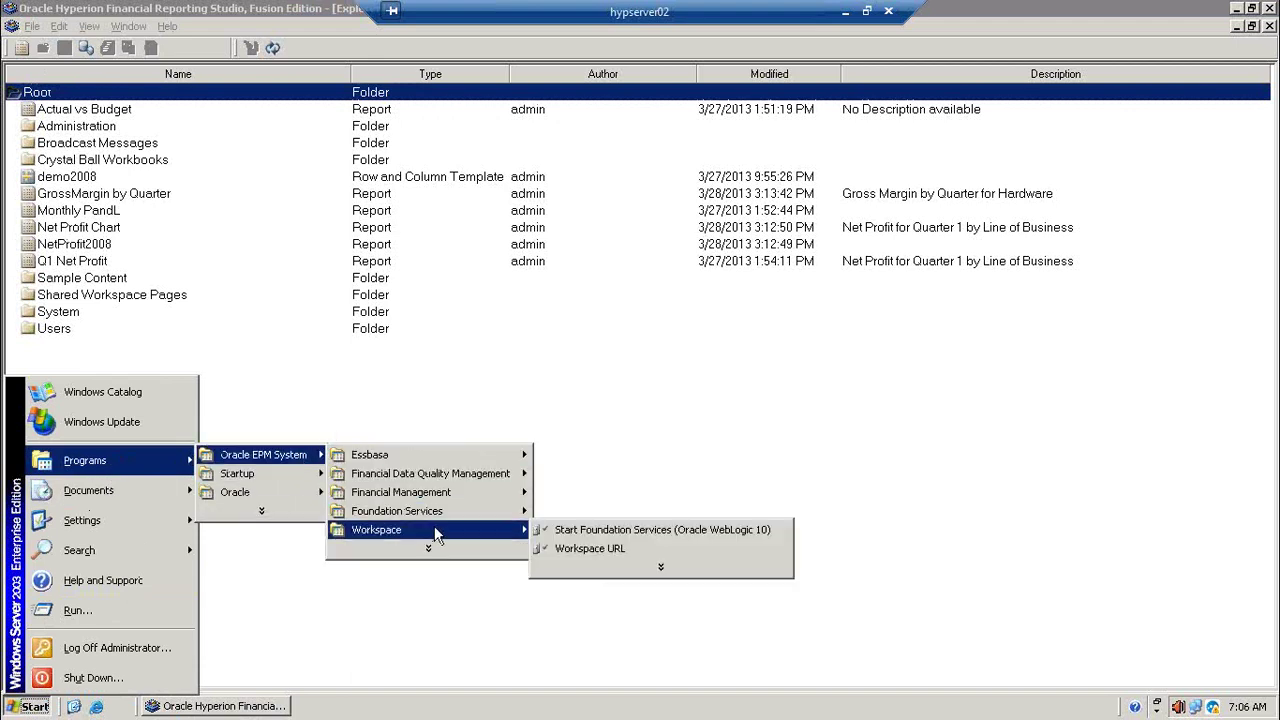
click(621, 556)
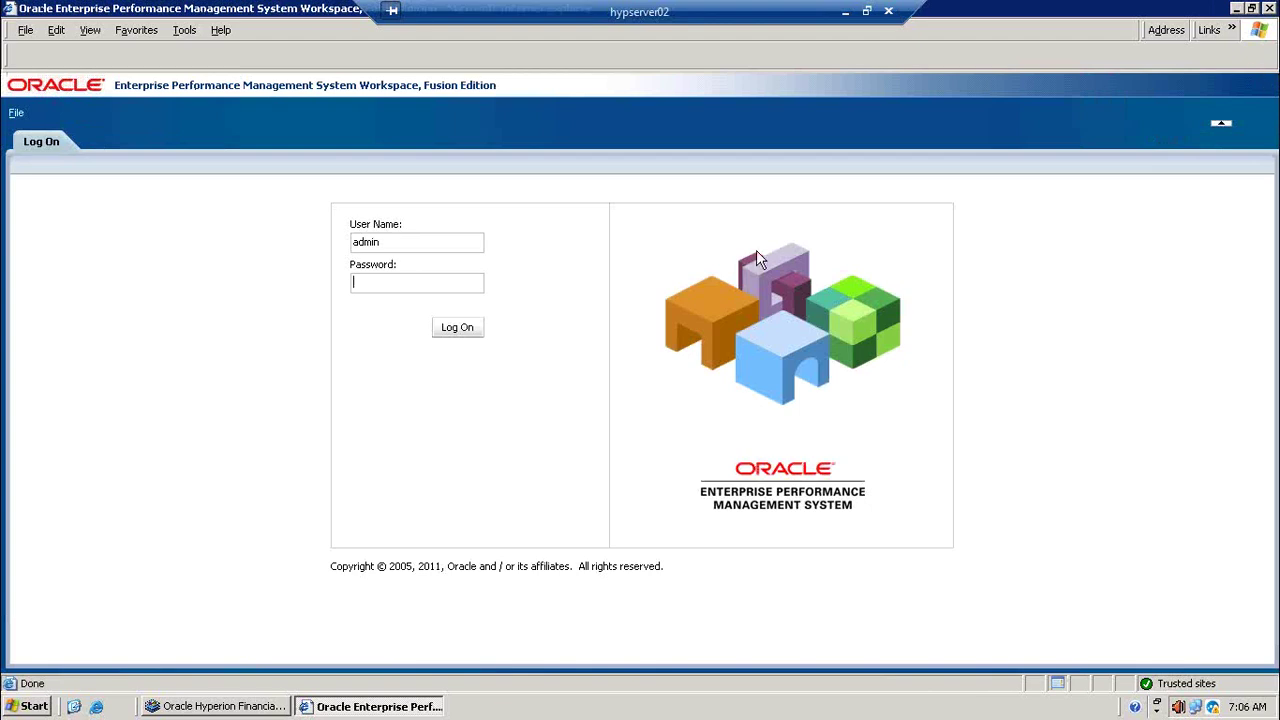
text(•••••••••)
key(Return)
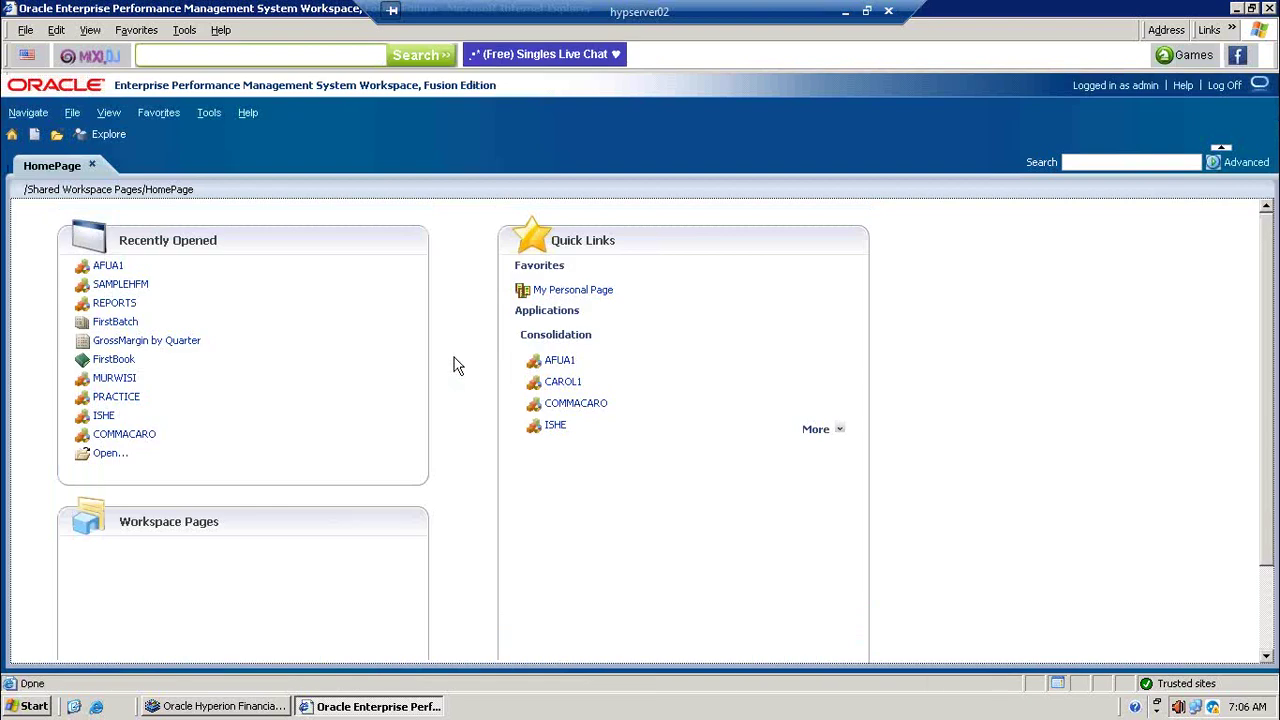
Step: In Workspace Explore, browse Users, Shared Workspace Pages and Sample Content back up to Root
click(107, 134)
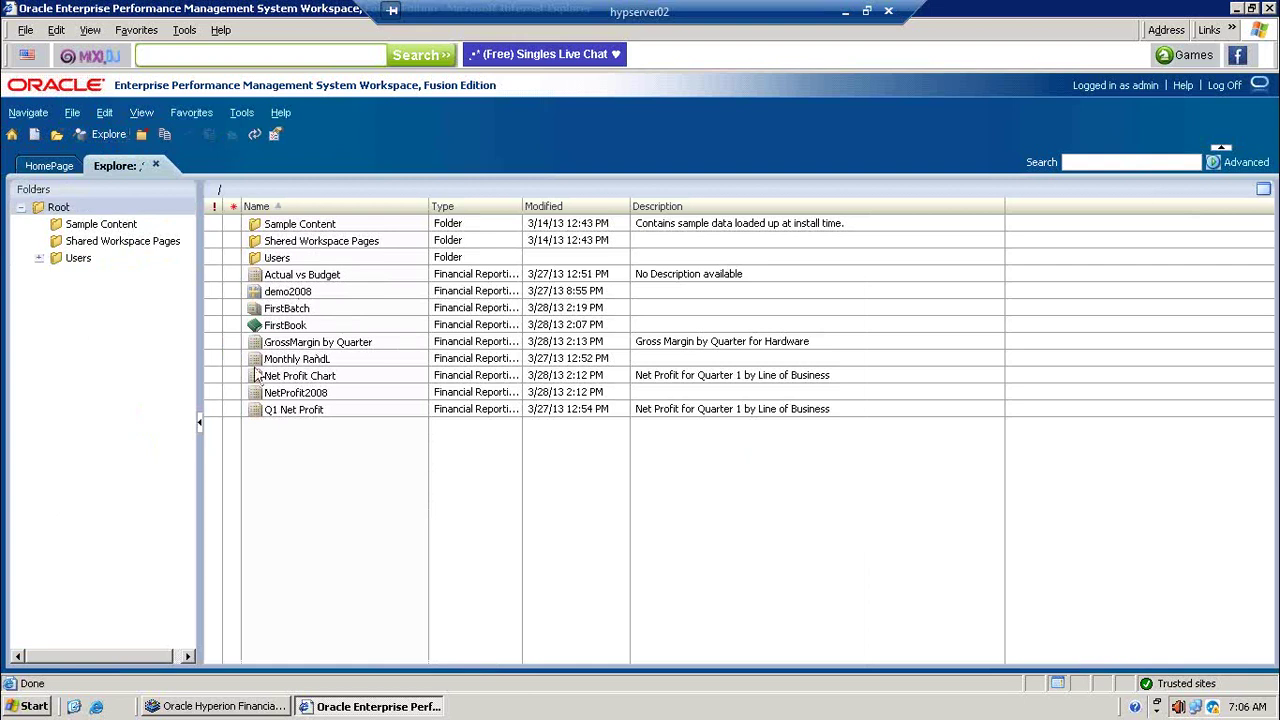
click(210, 706)
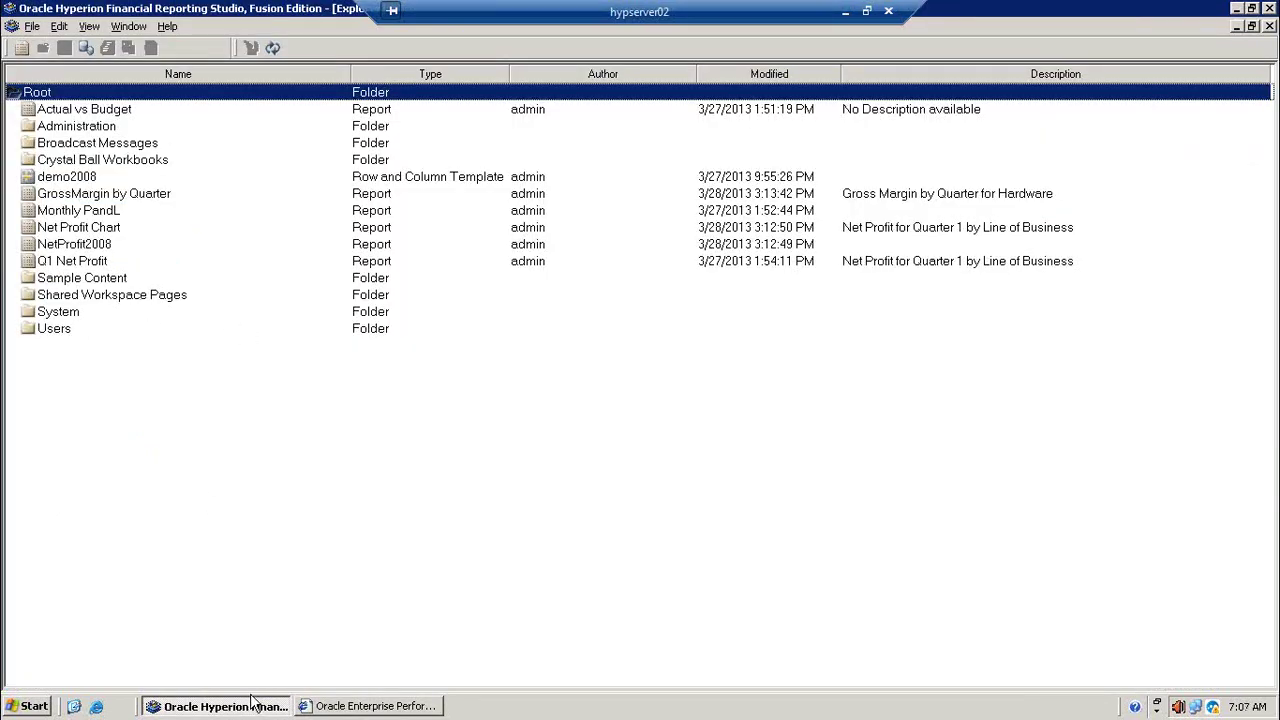
click(339, 712)
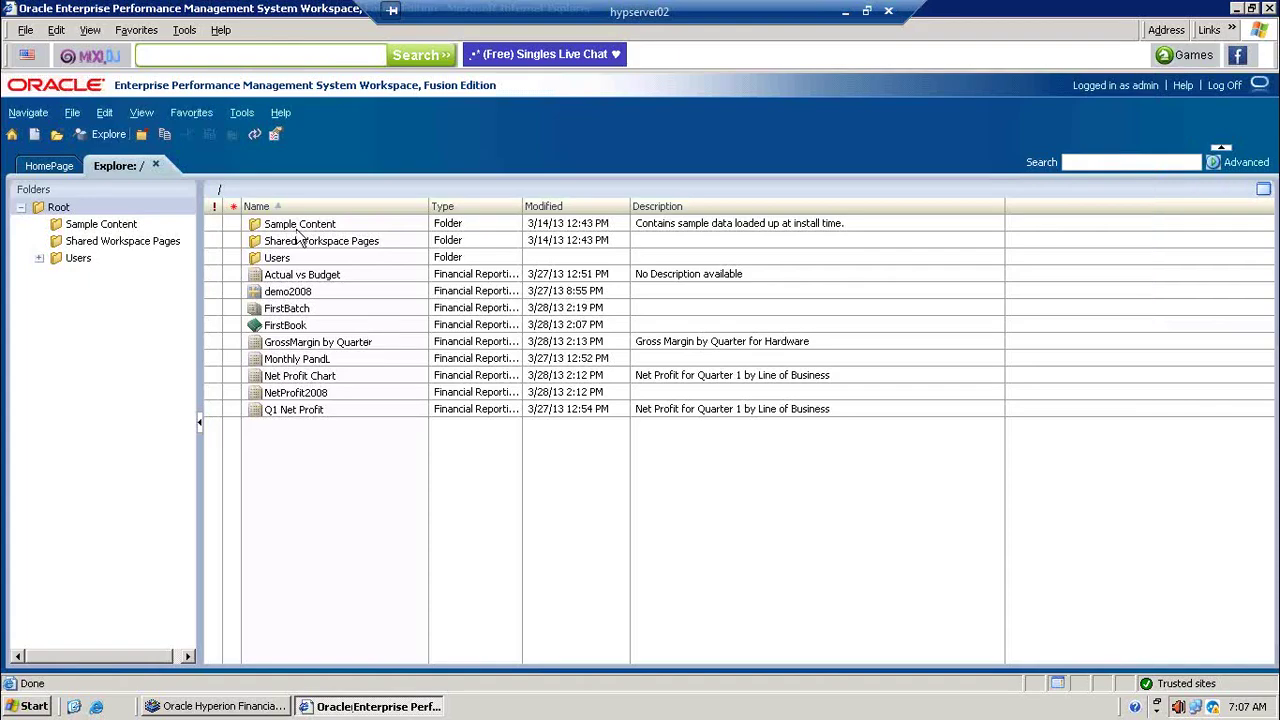
click(39, 259)
click(104, 275)
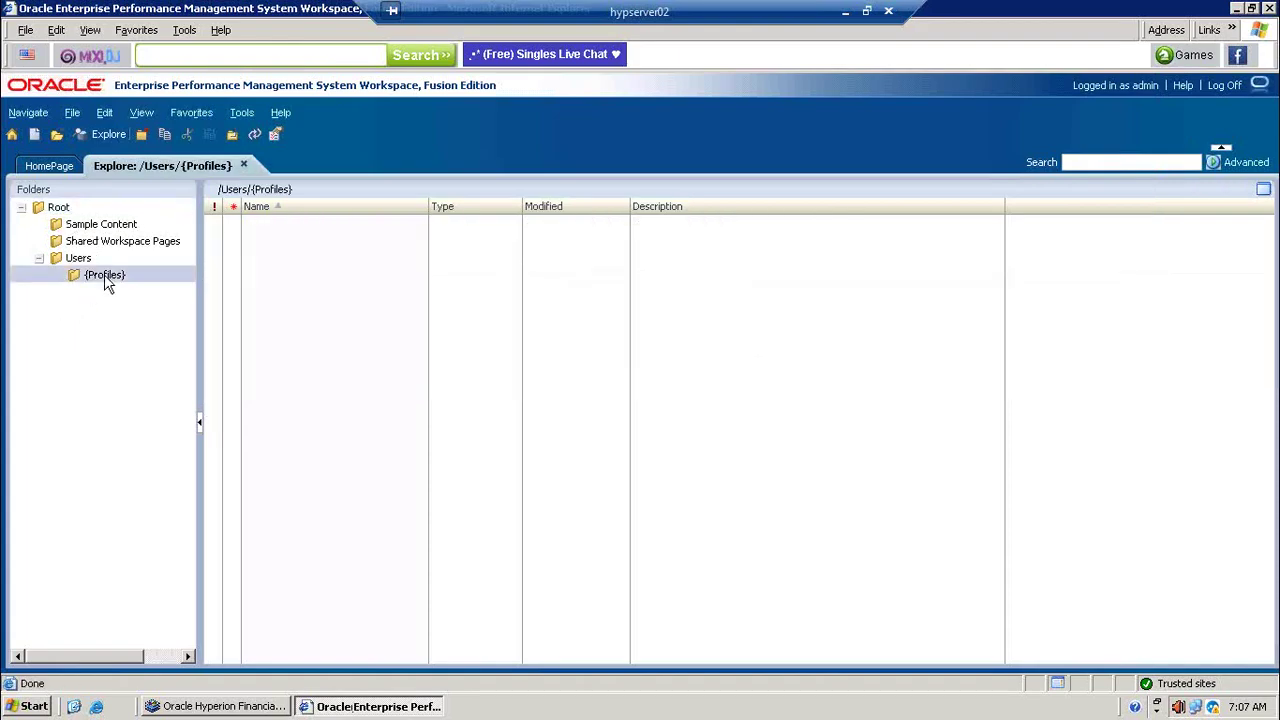
click(79, 259)
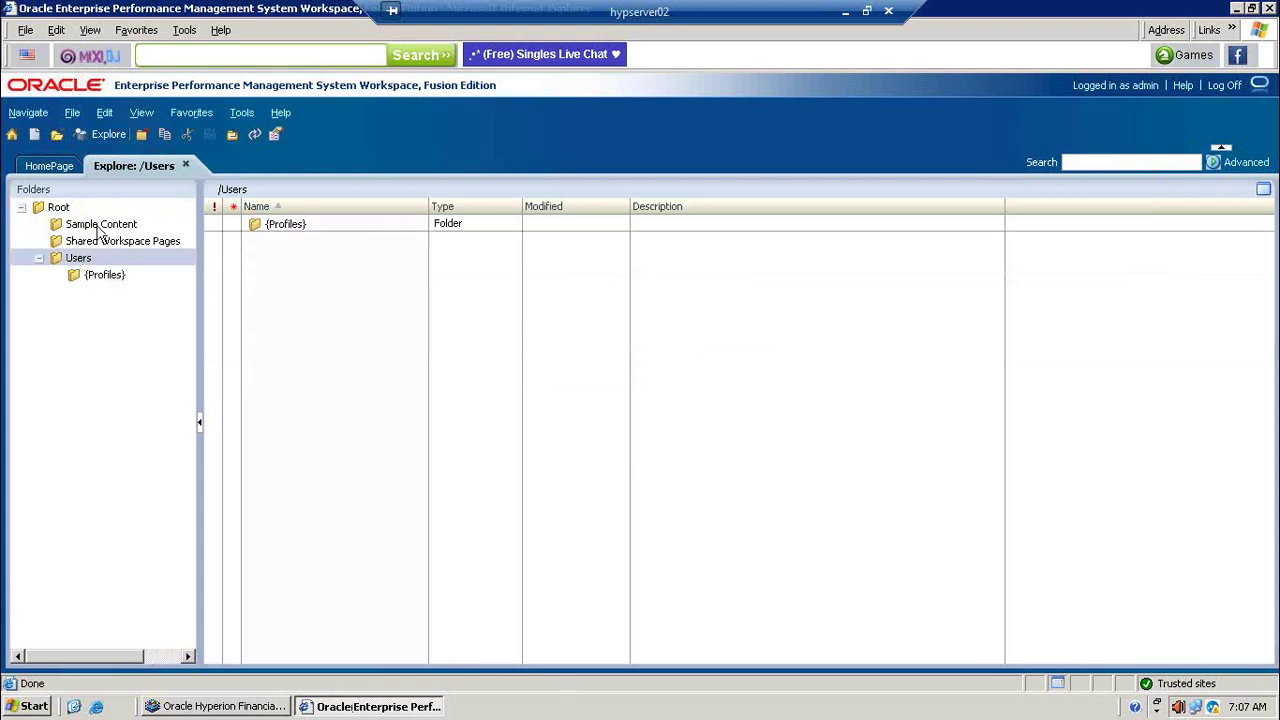
click(113, 243)
click(70, 224)
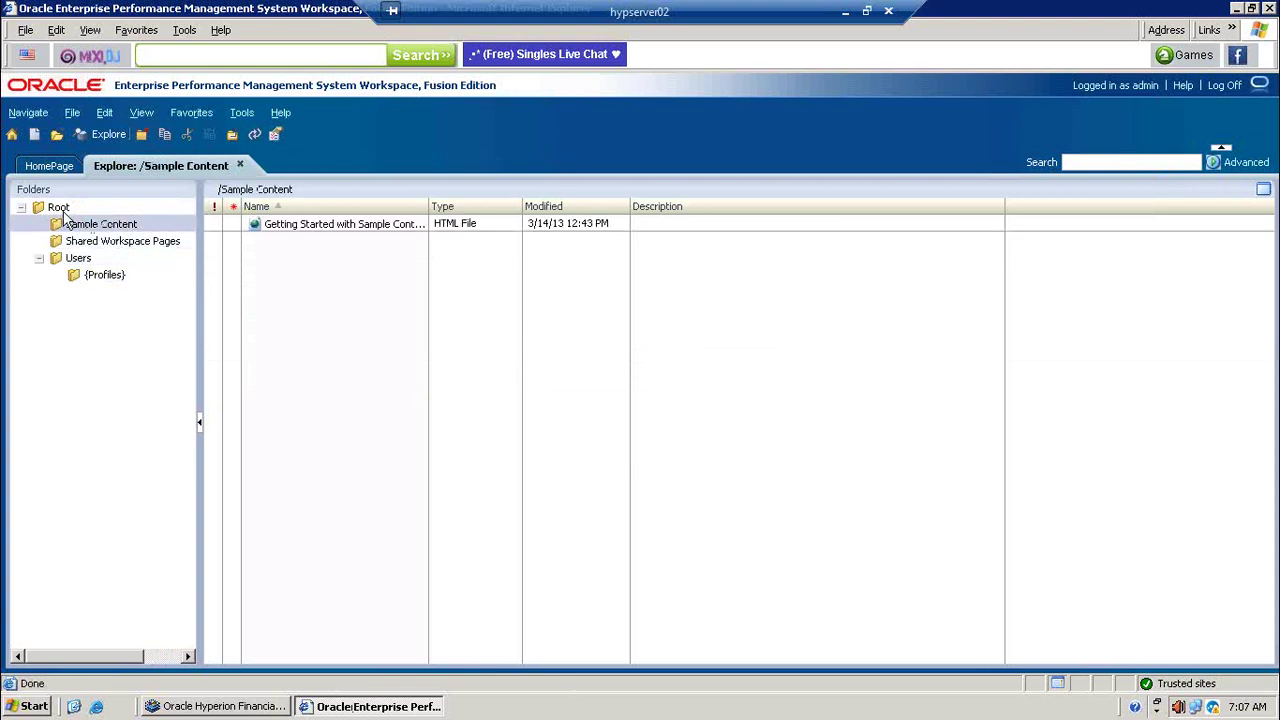
click(58, 208)
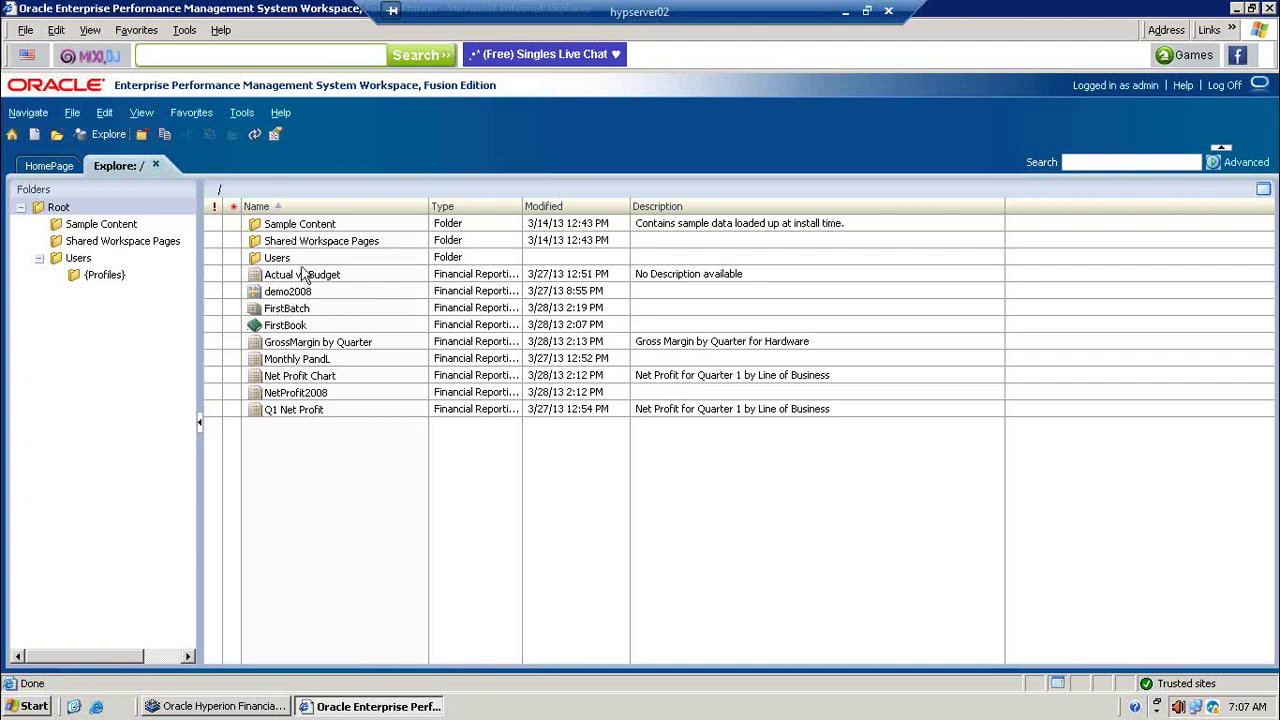
click(230, 706)
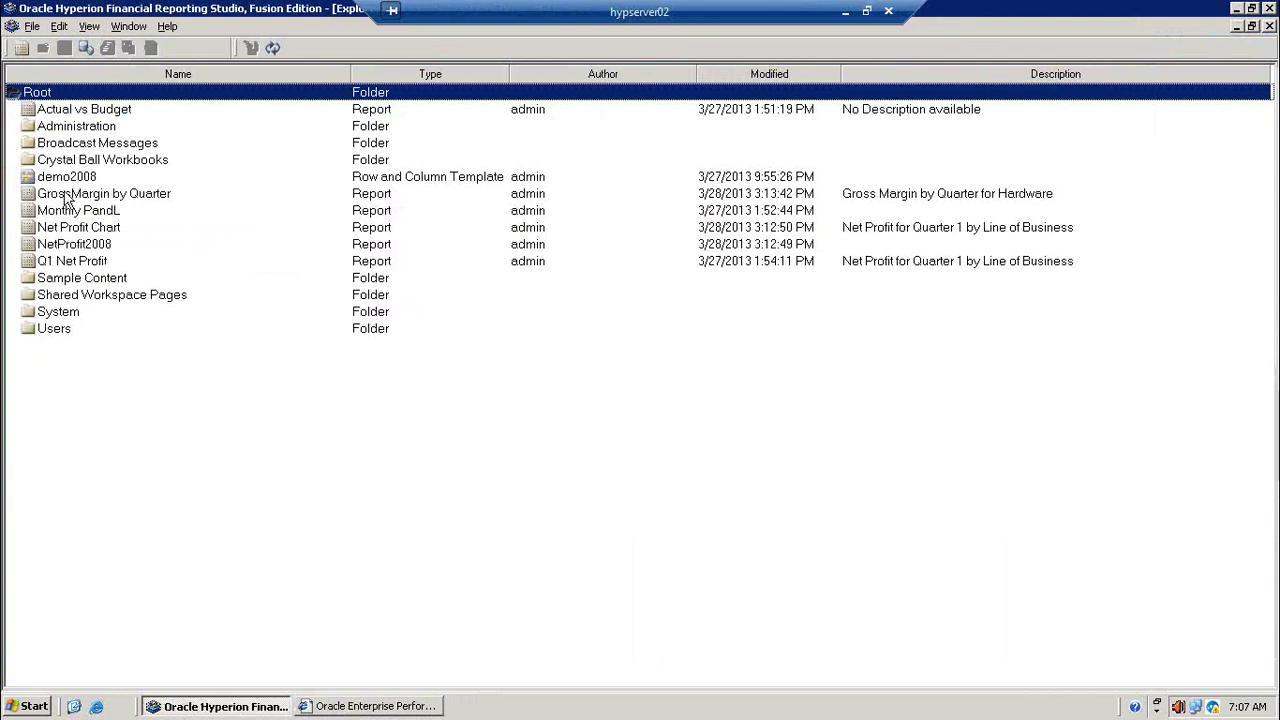
Step: Create a new blank report with File > New > Report and turn off View > Guidelines
click(30, 28)
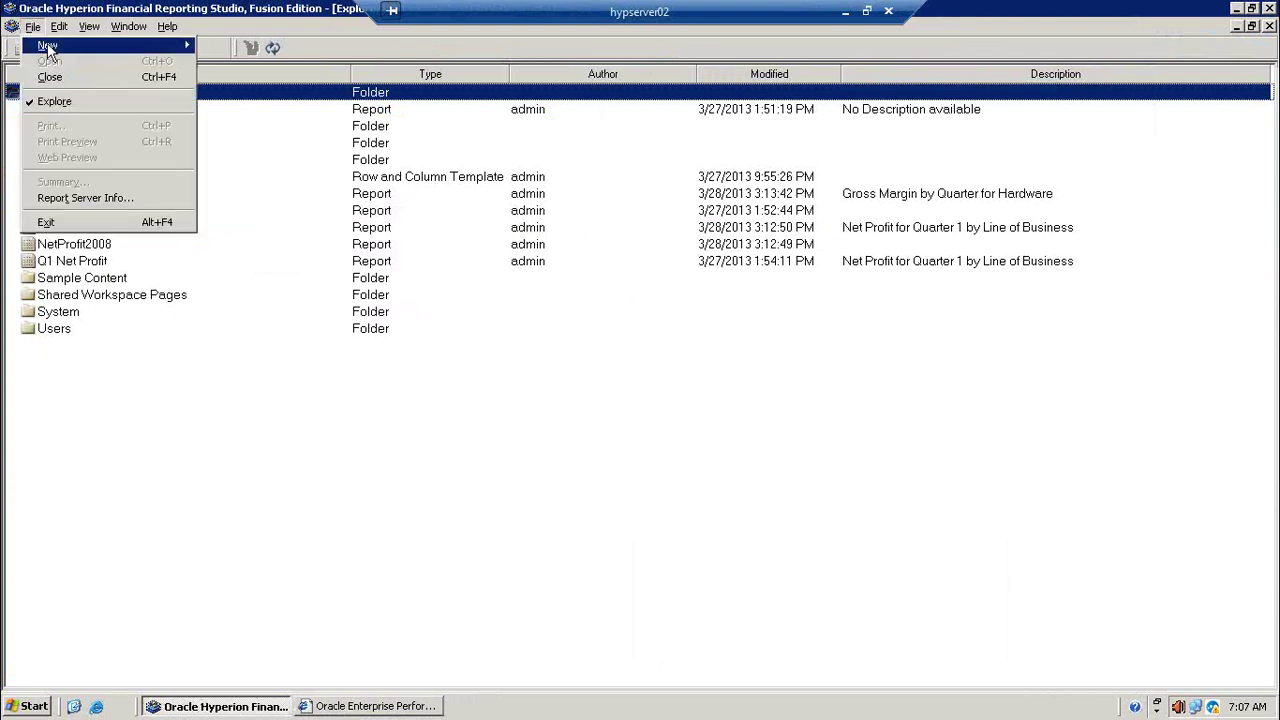
mouse_move(56, 47)
click(246, 46)
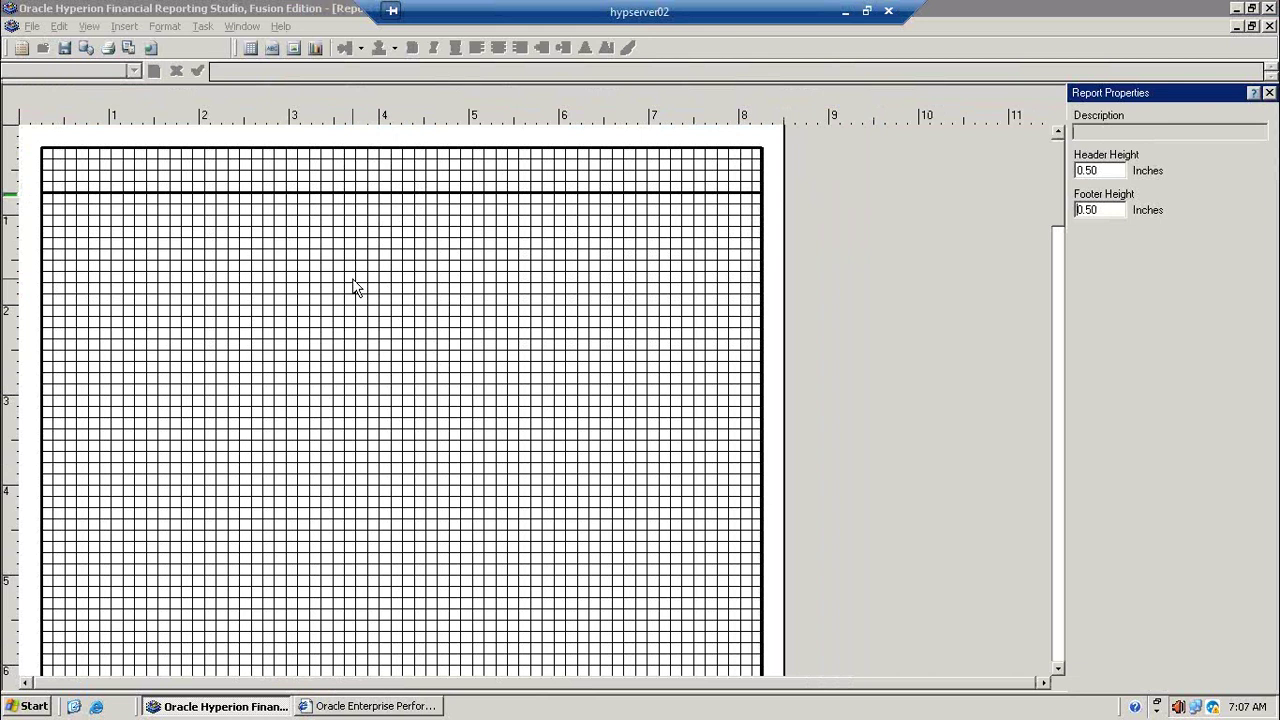
click(88, 28)
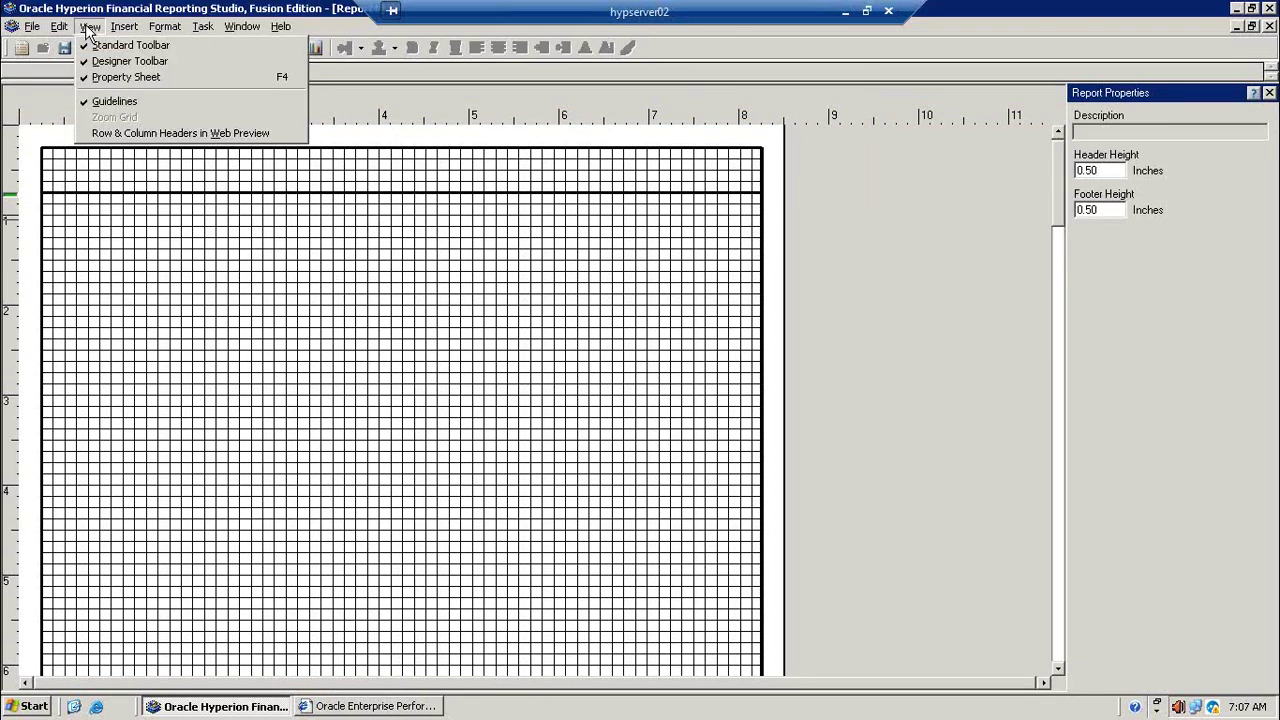
click(114, 103)
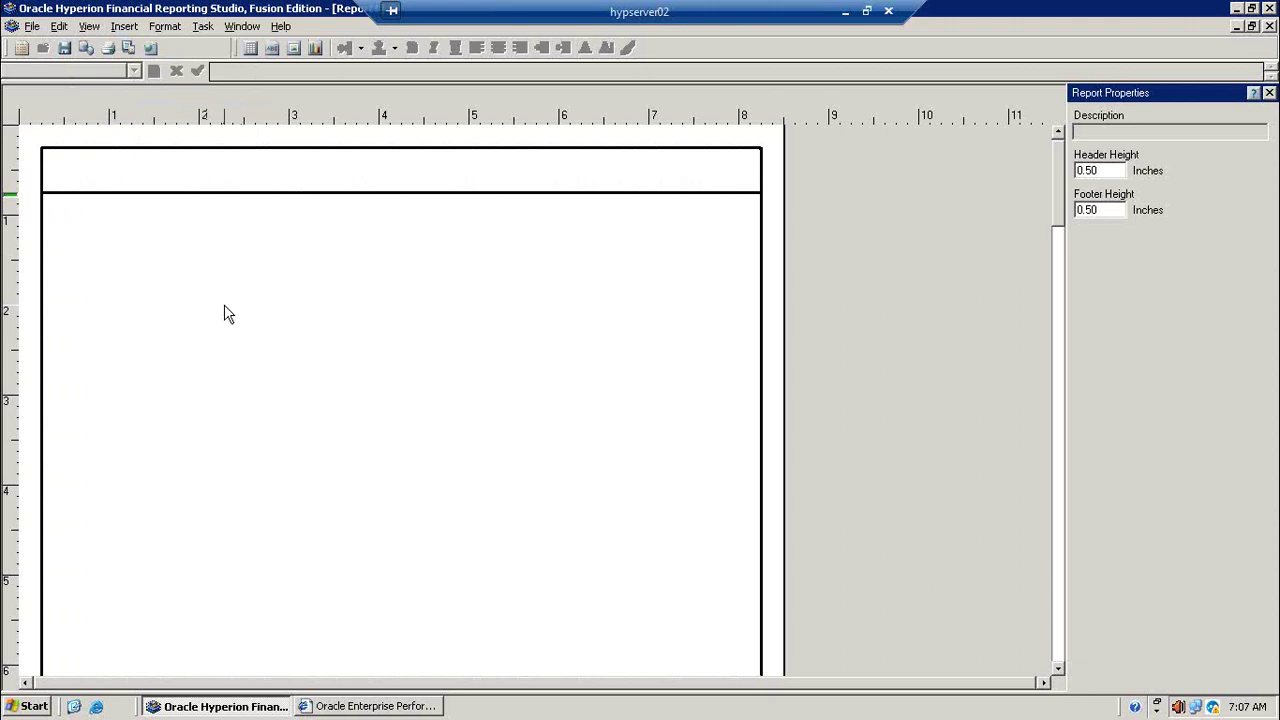
click(125, 27)
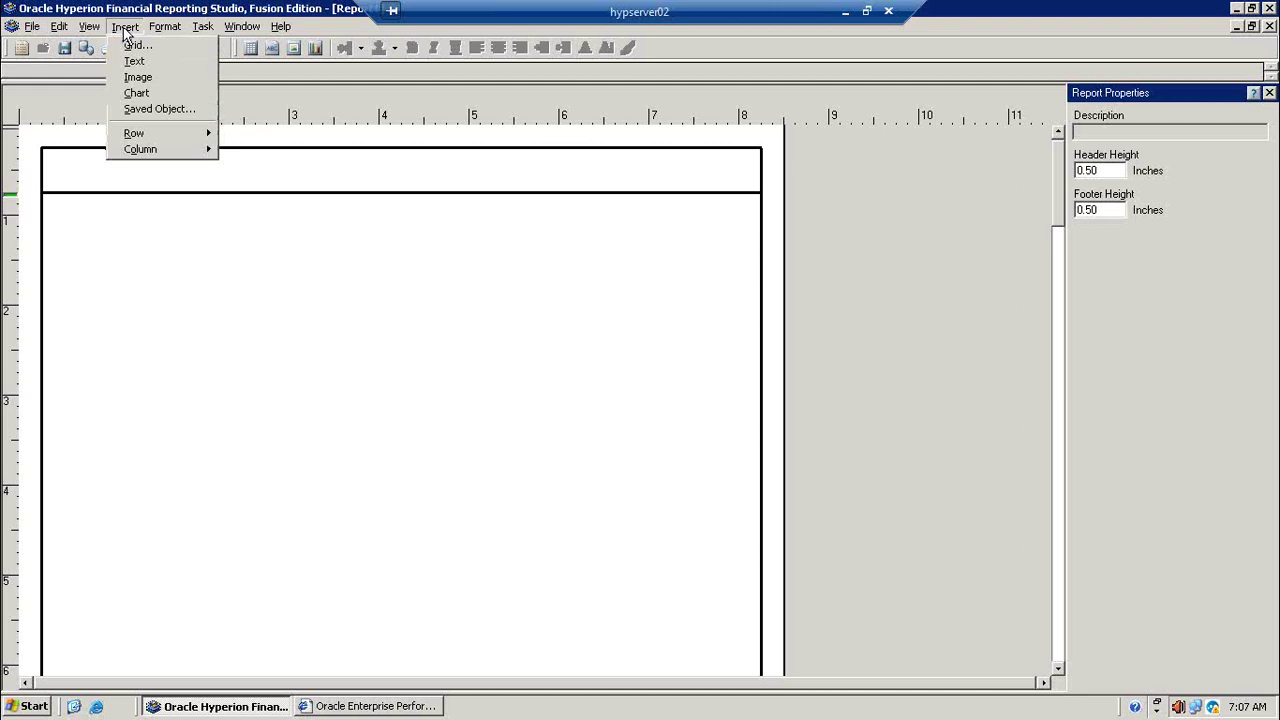
click(168, 62)
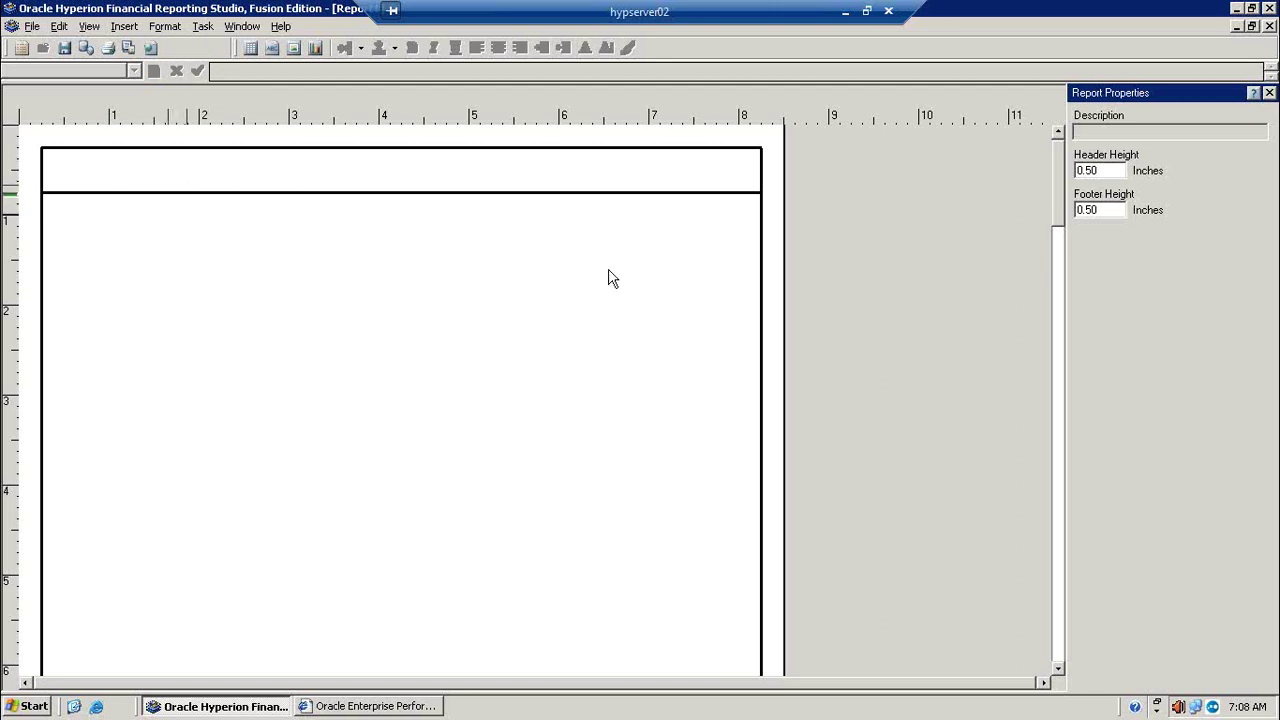
drag(1059, 202, 1059, 170)
Step: Change the report's Header Height from 0.50 to 1.00 inches in Report Properties
click(125, 28)
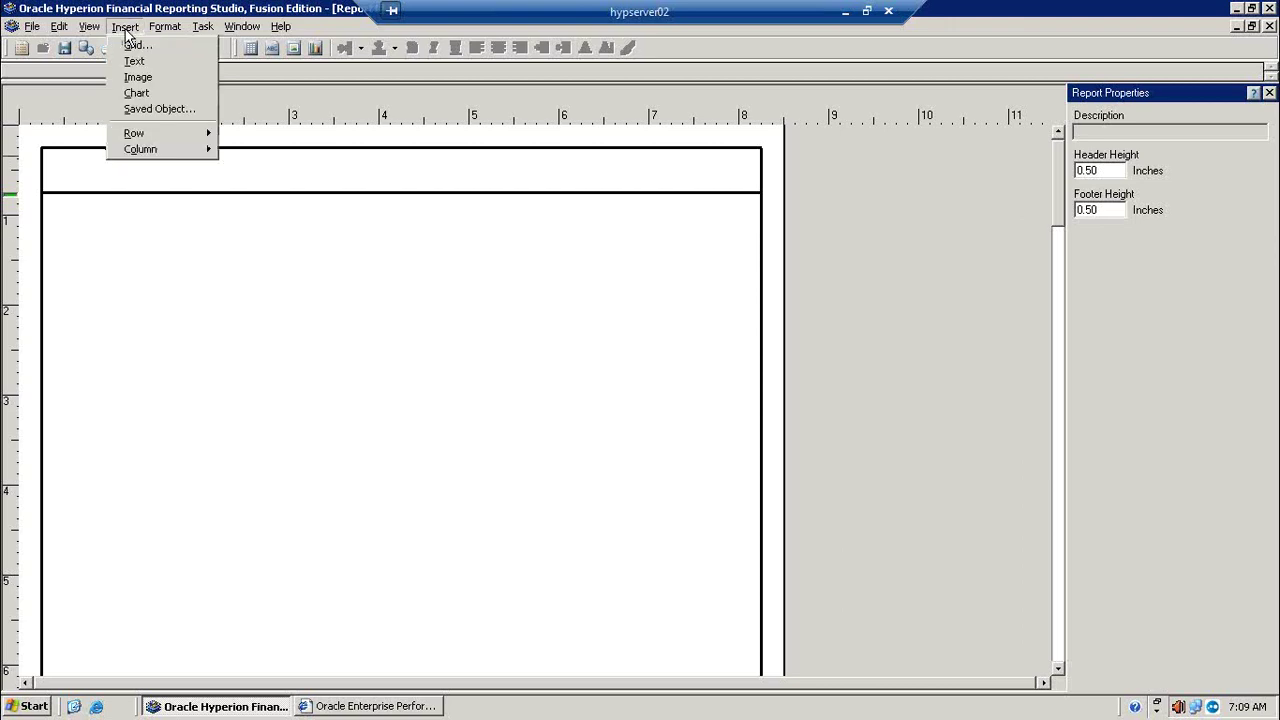
click(200, 206)
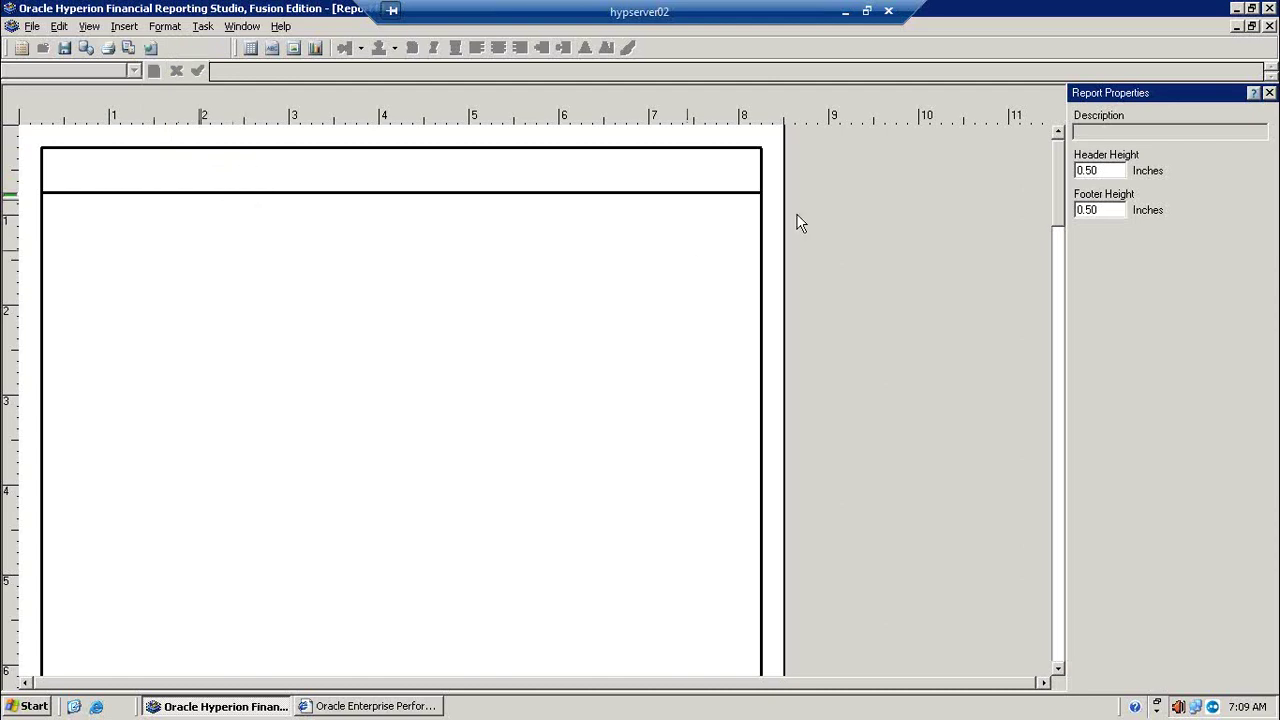
click(1110, 172)
key(BackSpace)
key(BackSpace)
key(BackSpace)
key(BackSpace)
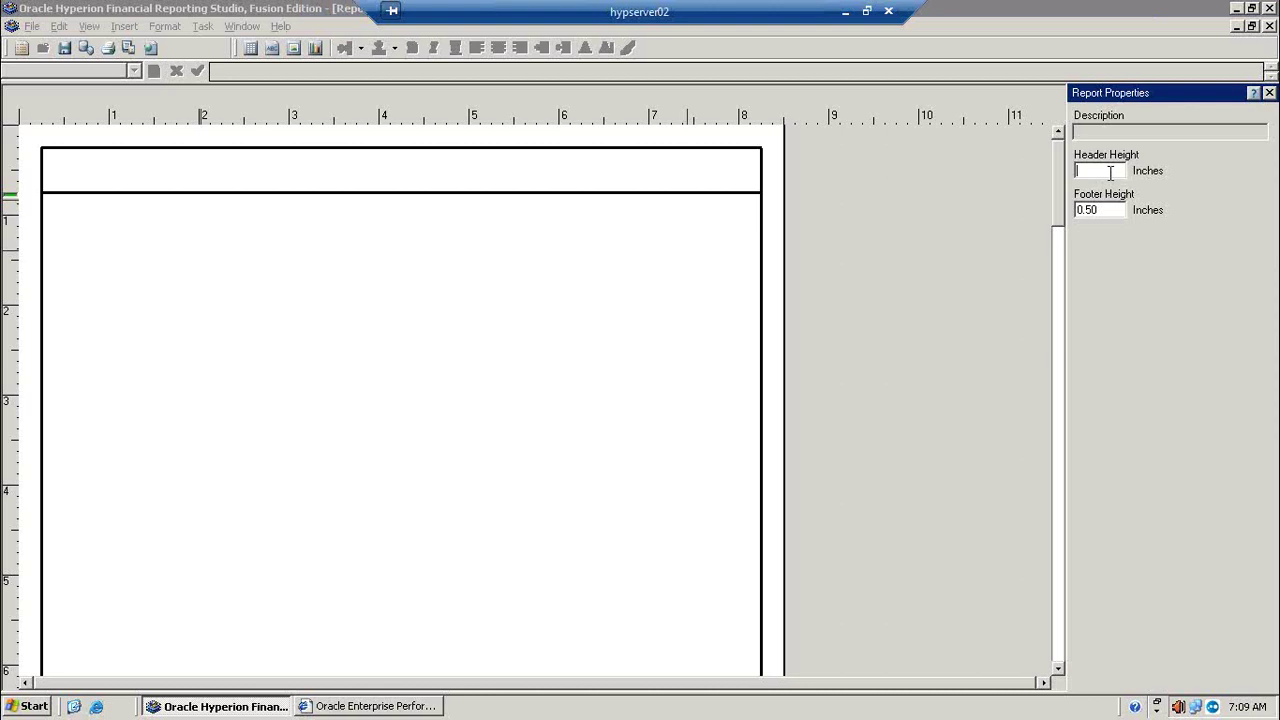
text(1.00)
key(Return)
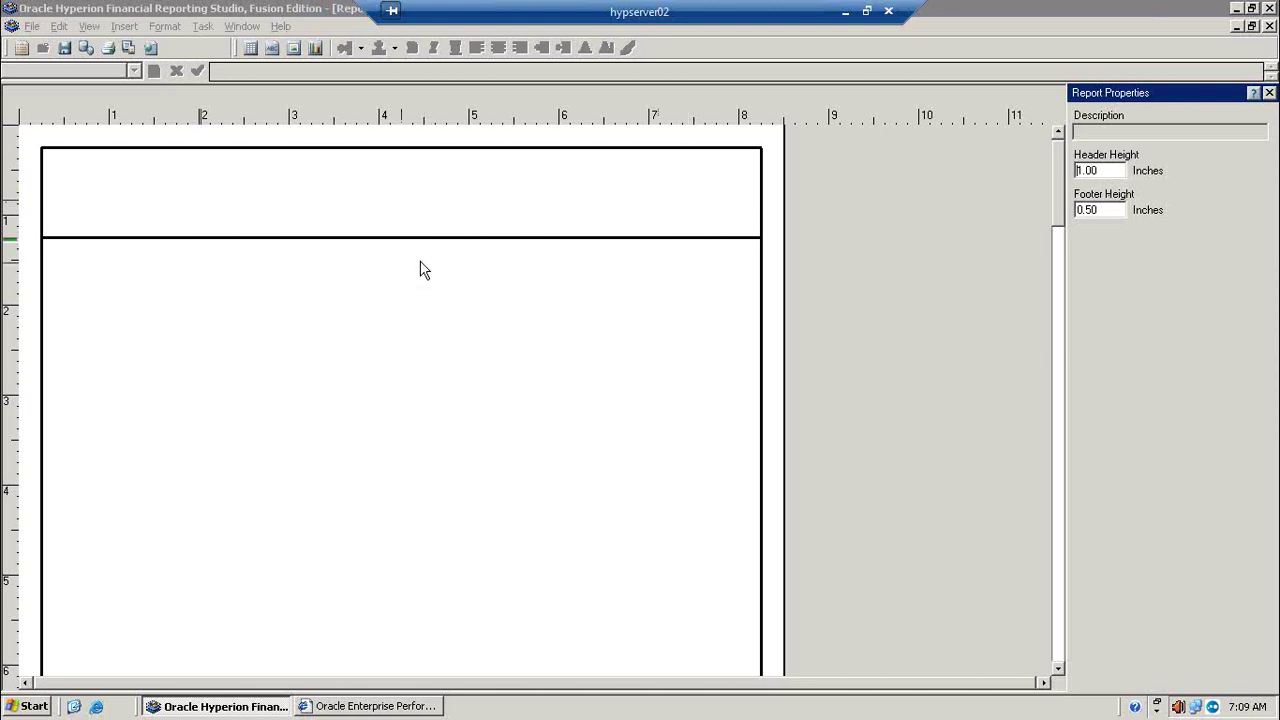
click(1058, 214)
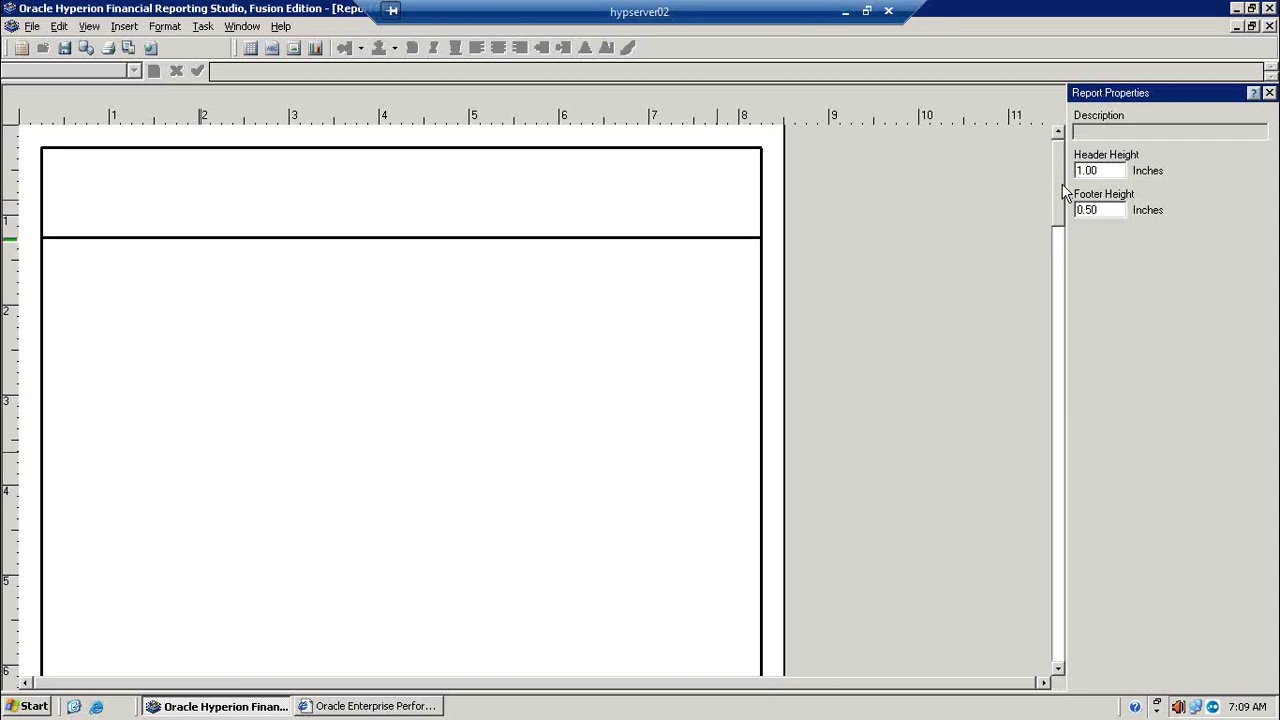
Step: Draw a text box in the report header, type 'Profit&Loss' and select the text
click(119, 27)
click(136, 61)
drag(198, 167, 398, 217)
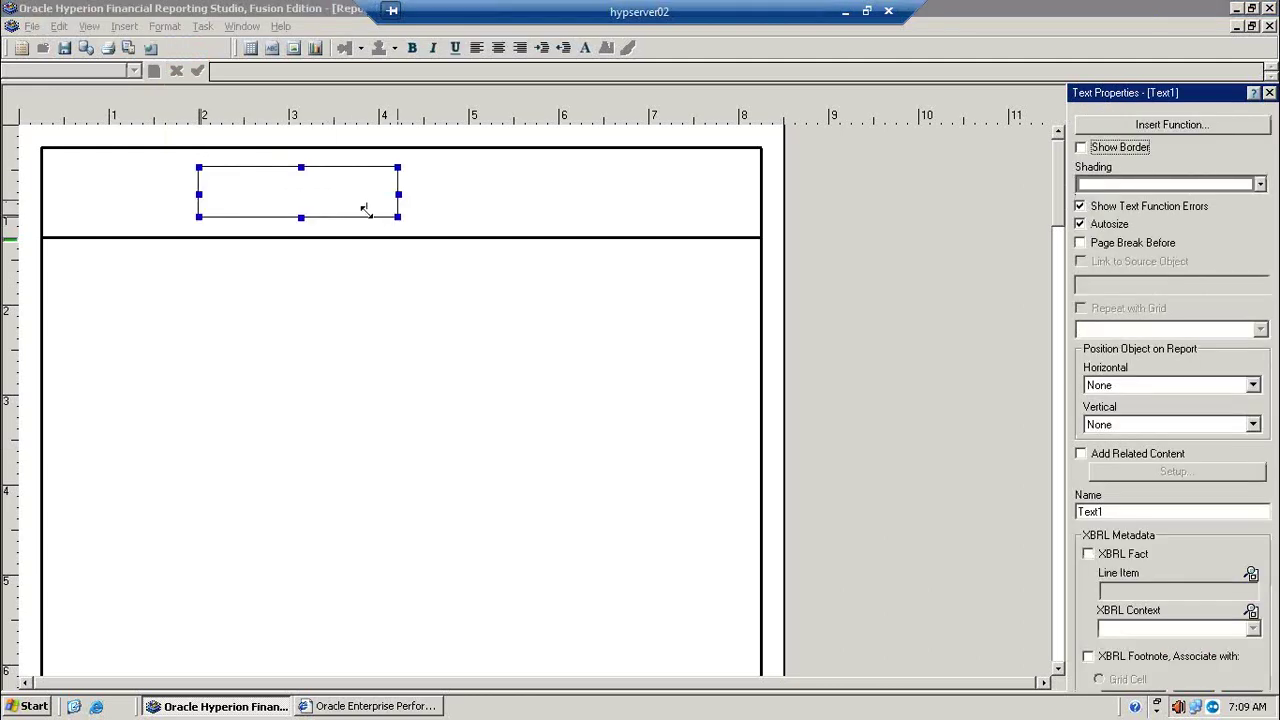
click(187, 190)
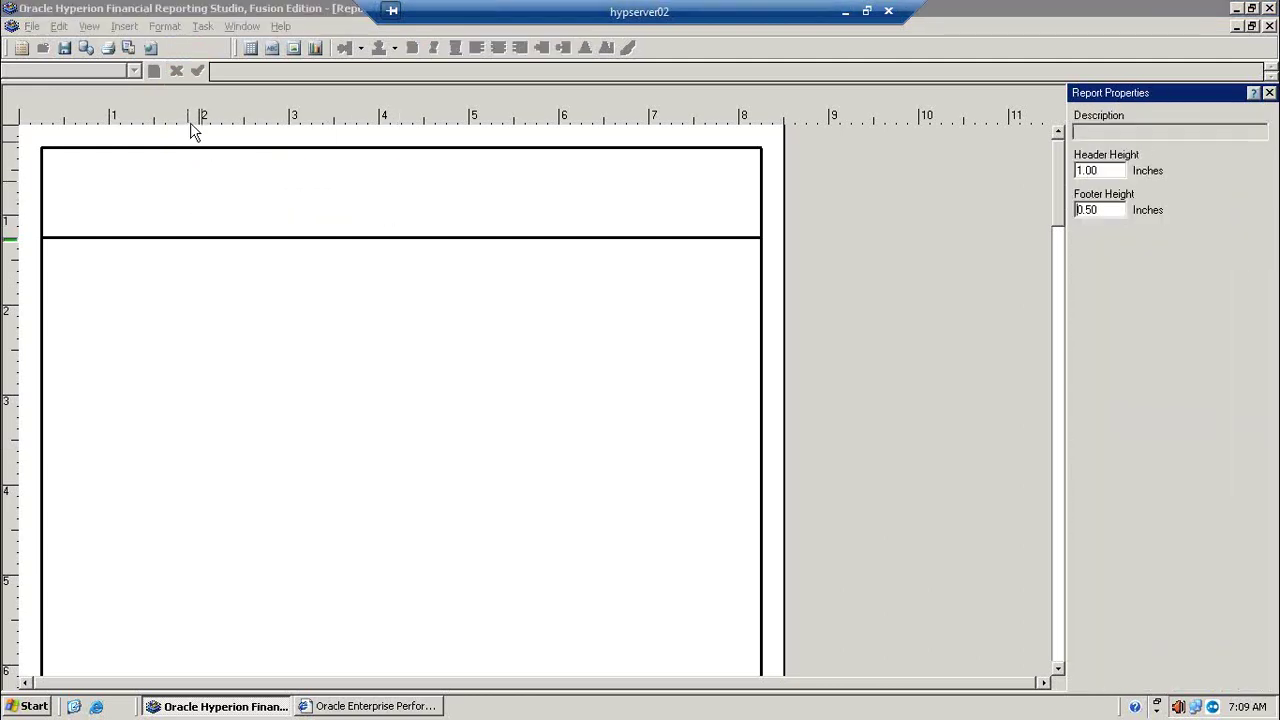
click(240, 208)
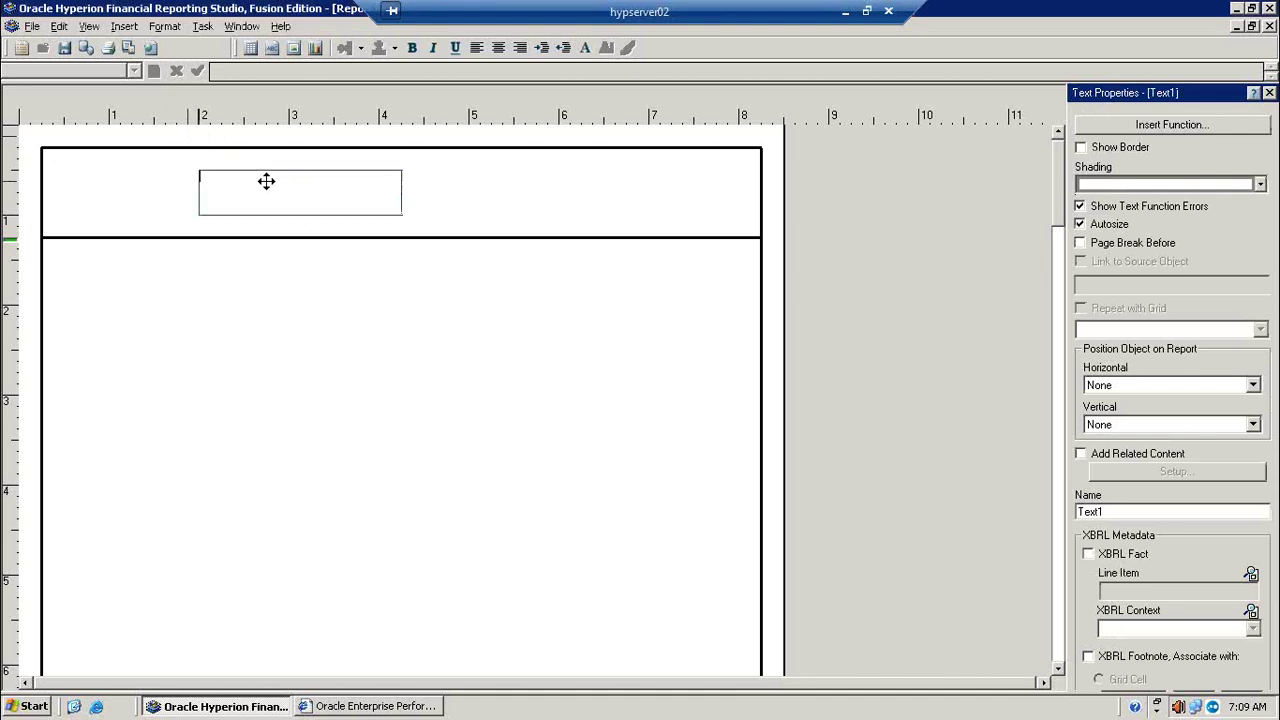
click(266, 181)
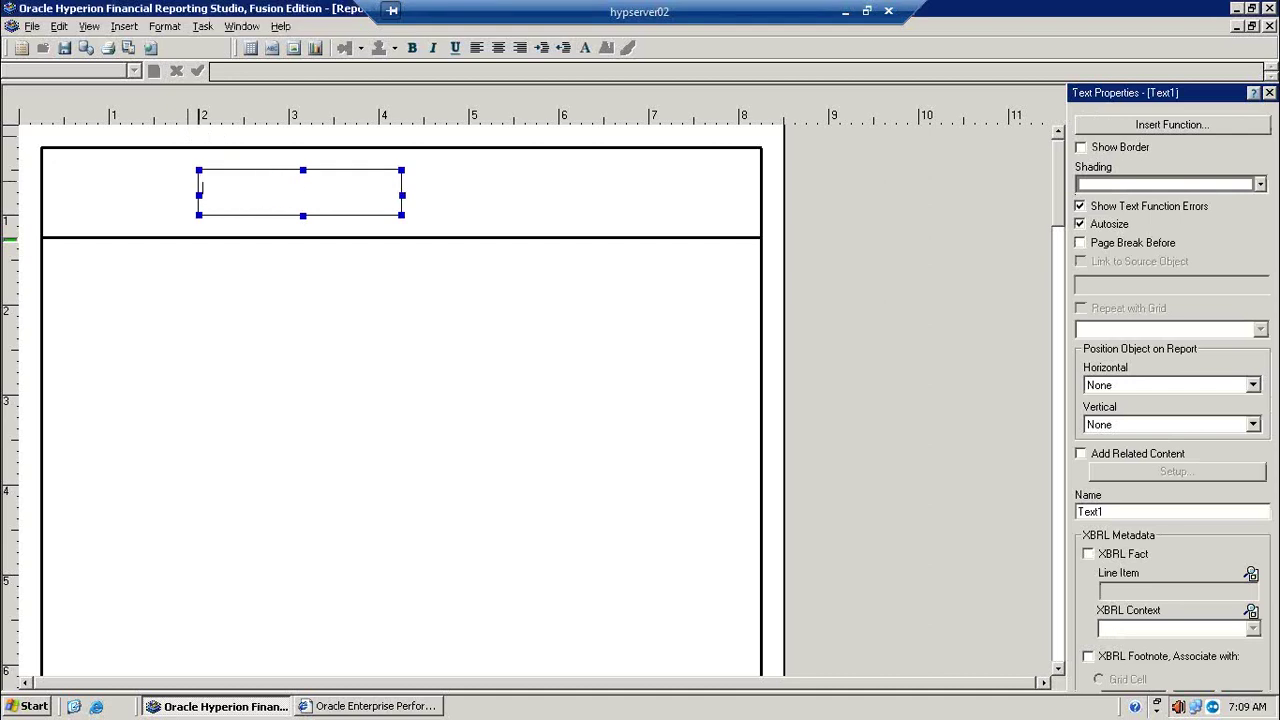
text(Profit&Loss)
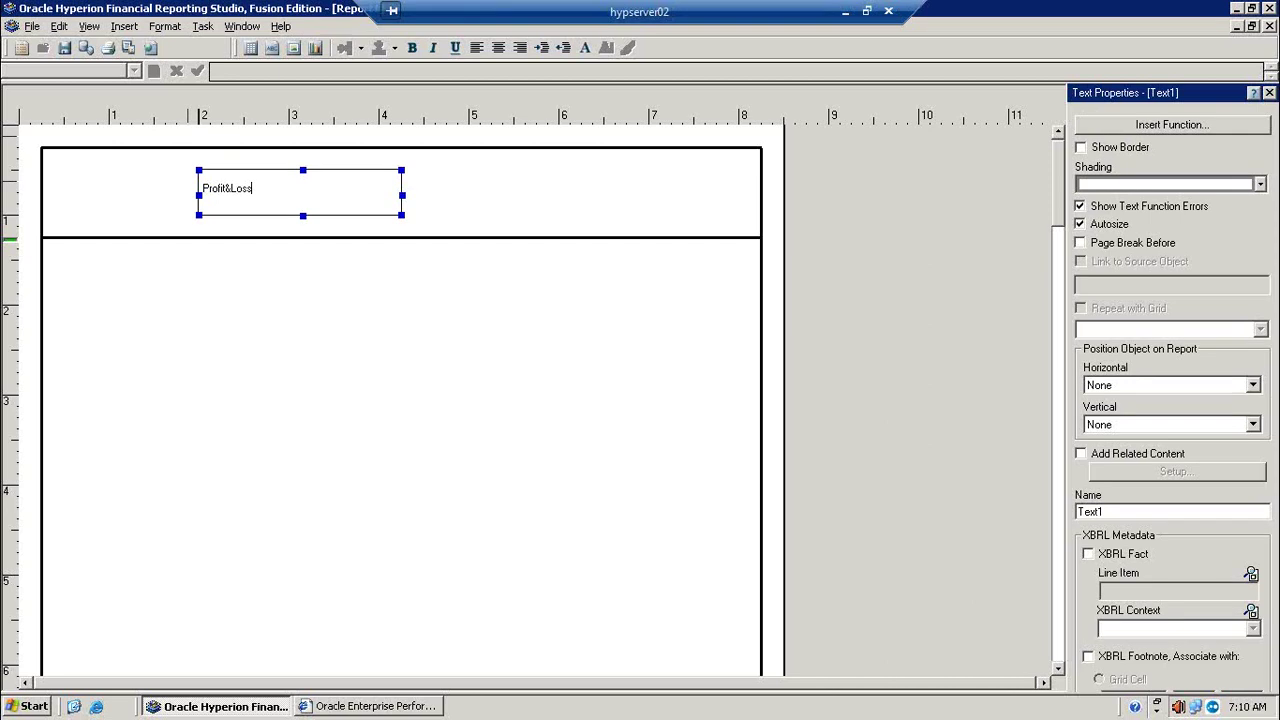
key(shift+Home)
click(165, 26)
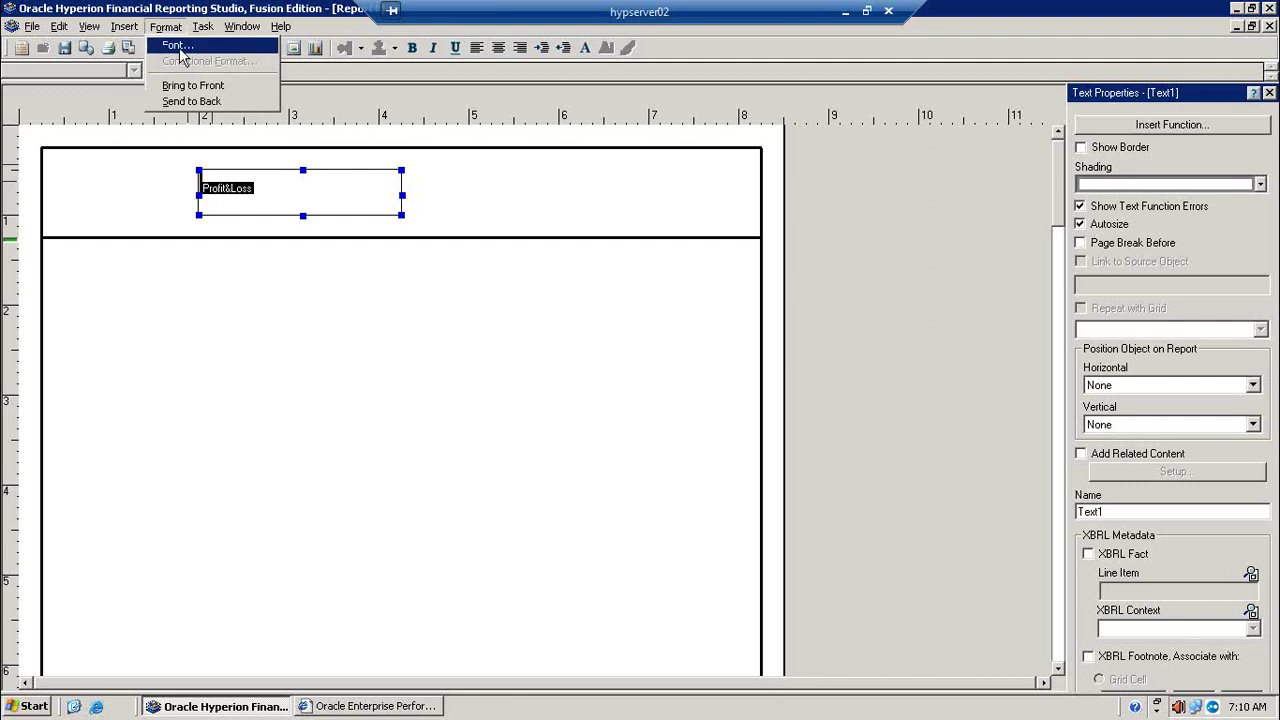
Step: Apply Bold style and size 18 to the Profit&Loss title in the Font dialog
click(179, 47)
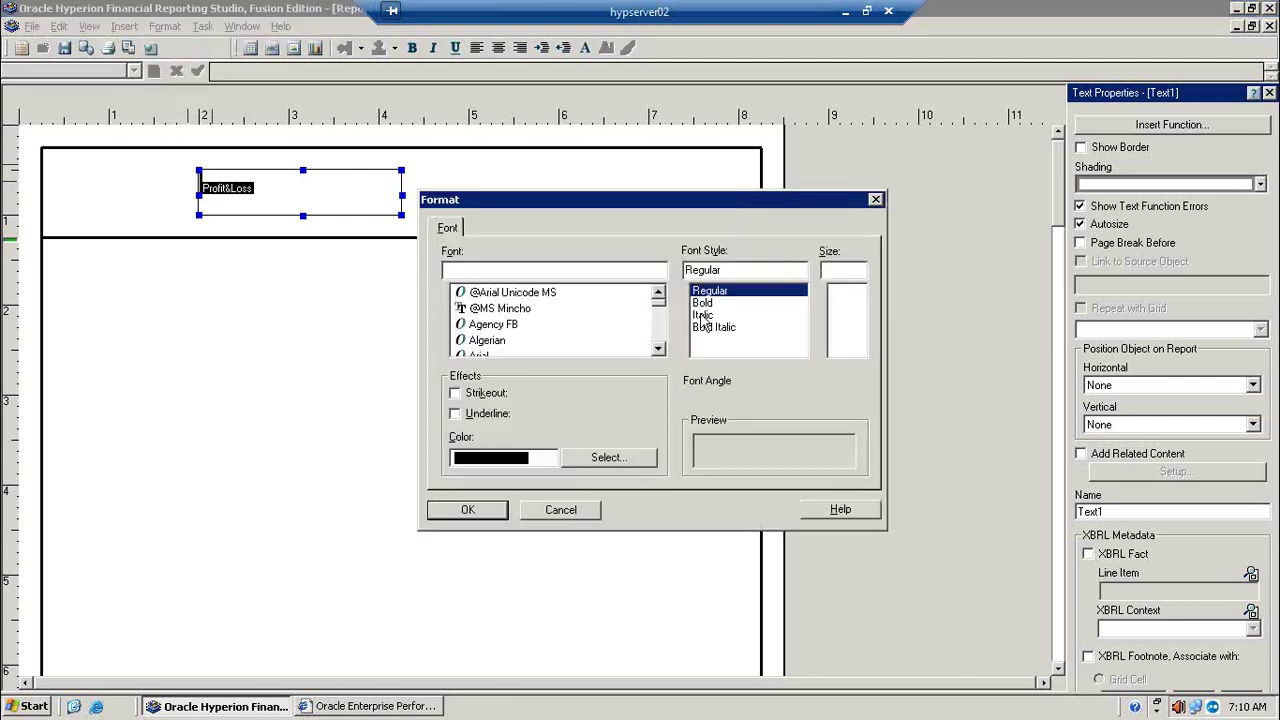
click(704, 303)
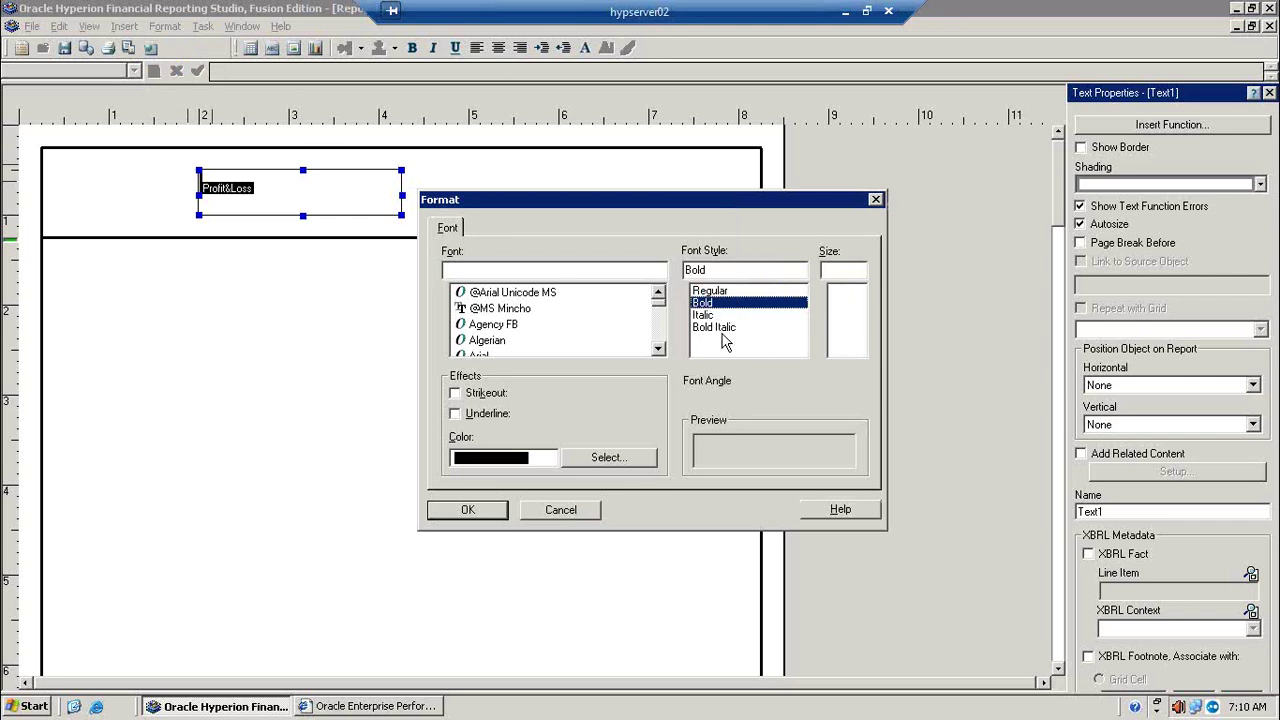
click(851, 270)
text(18)
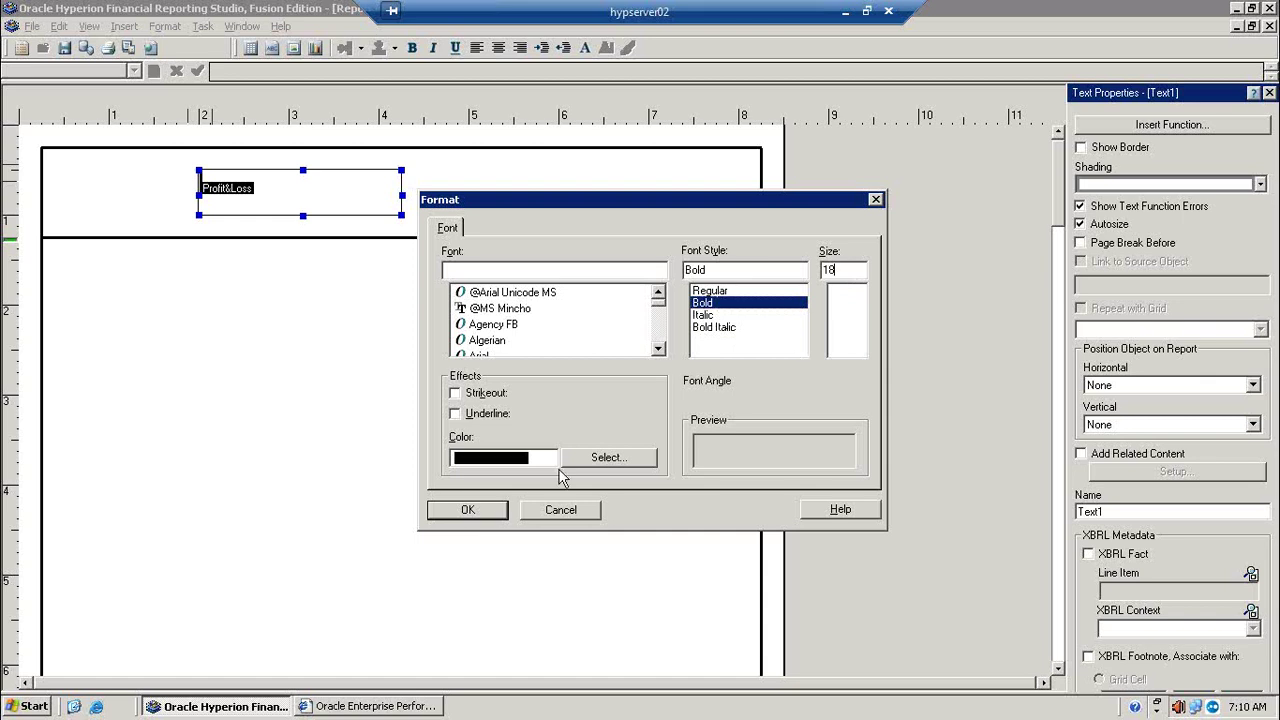
click(481, 512)
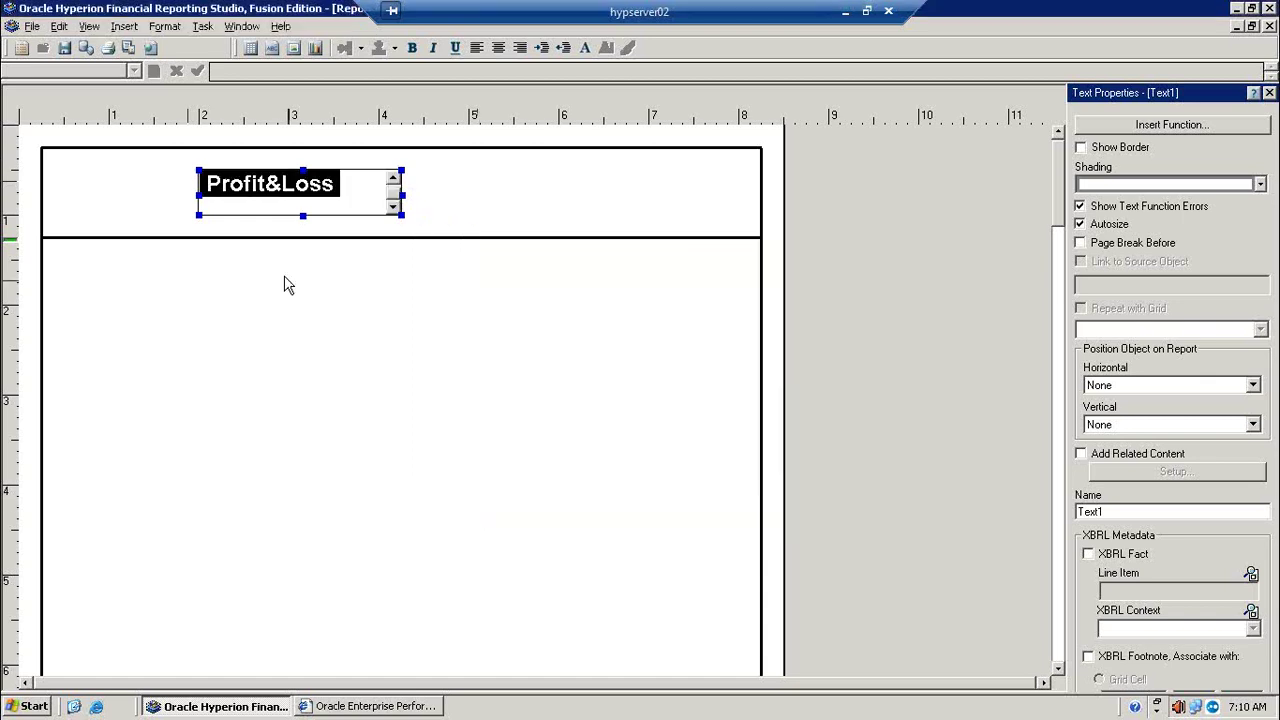
click(204, 184)
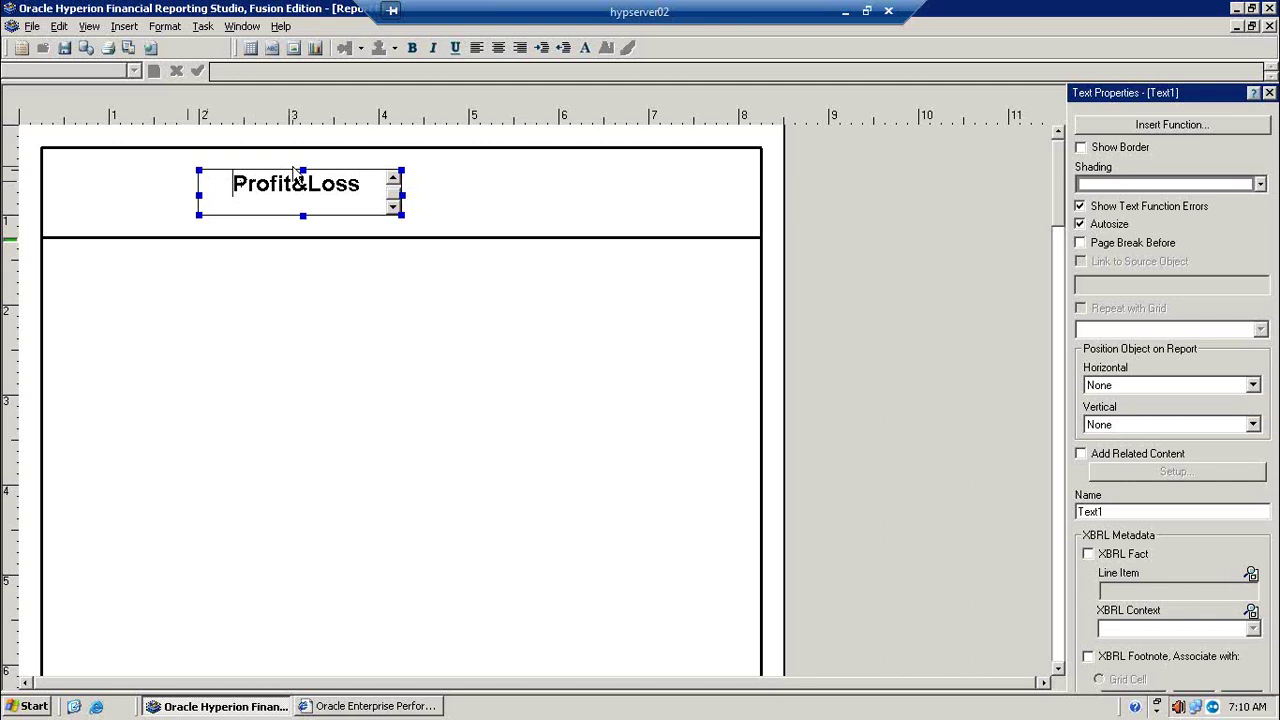
Step: Drag the Profit&Loss title box rightward toward the header centre, then deselect it
click(297, 166)
click(308, 170)
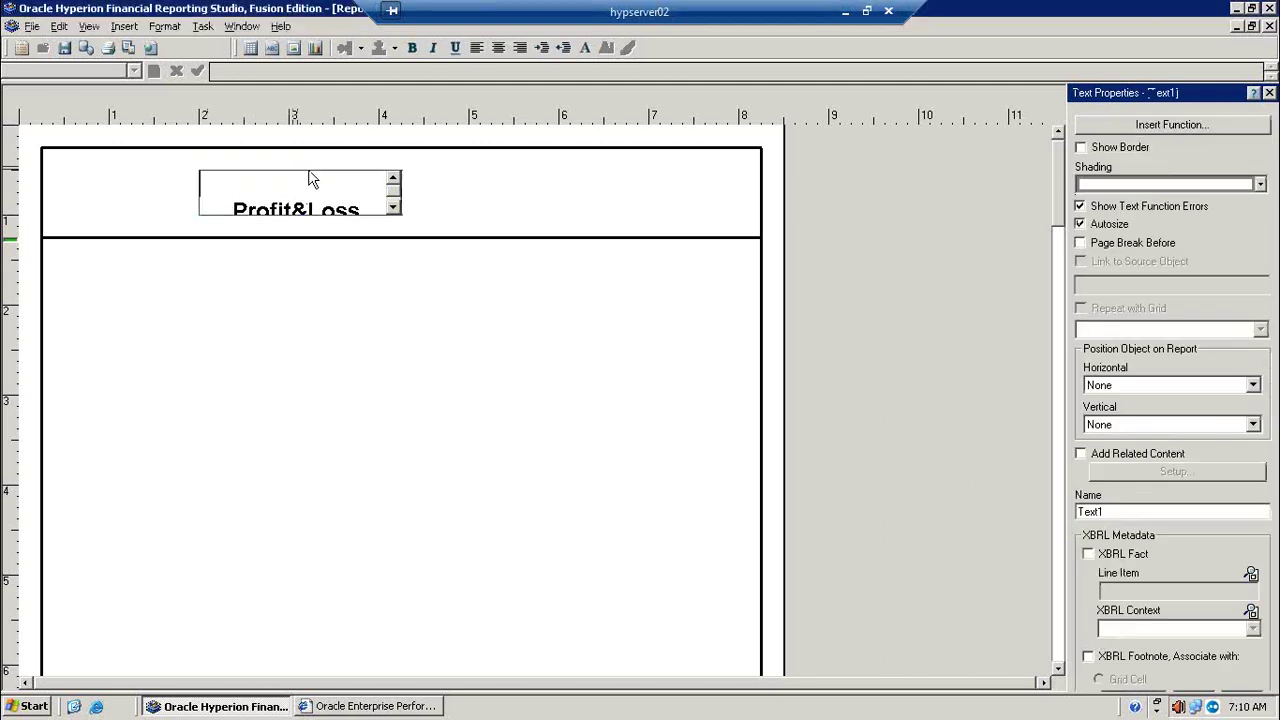
drag(308, 170, 383, 184)
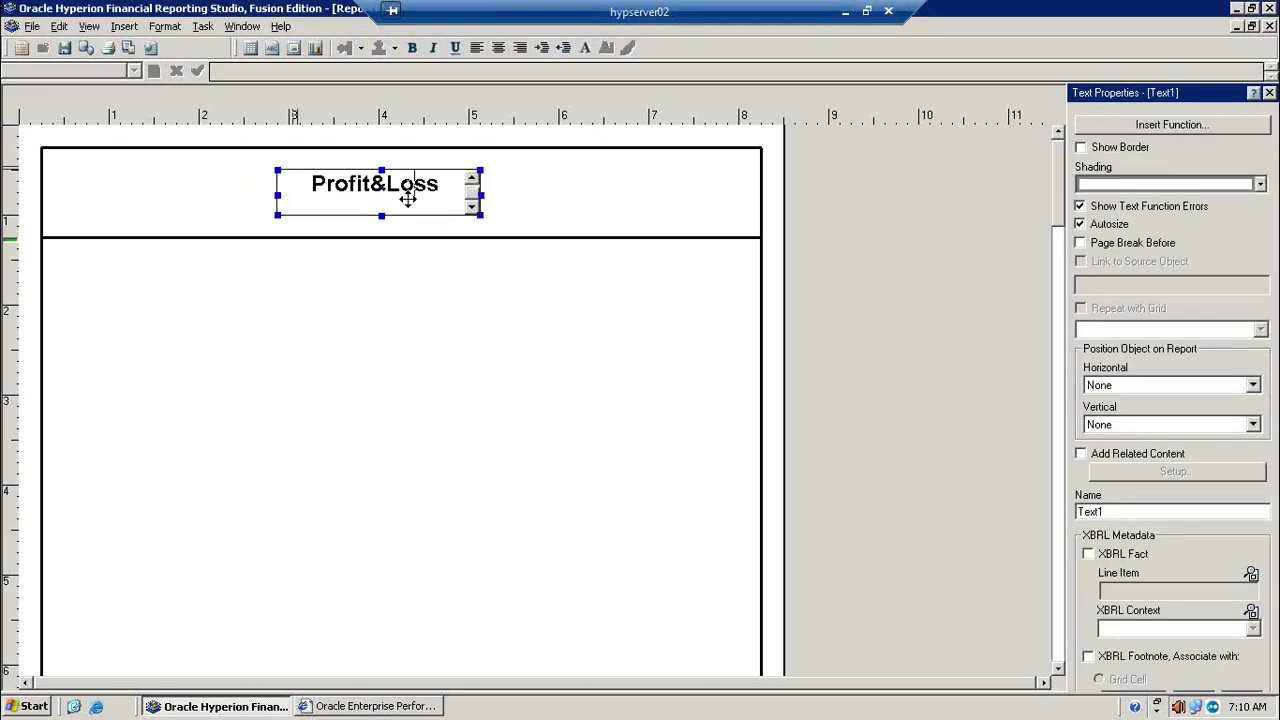
click(570, 283)
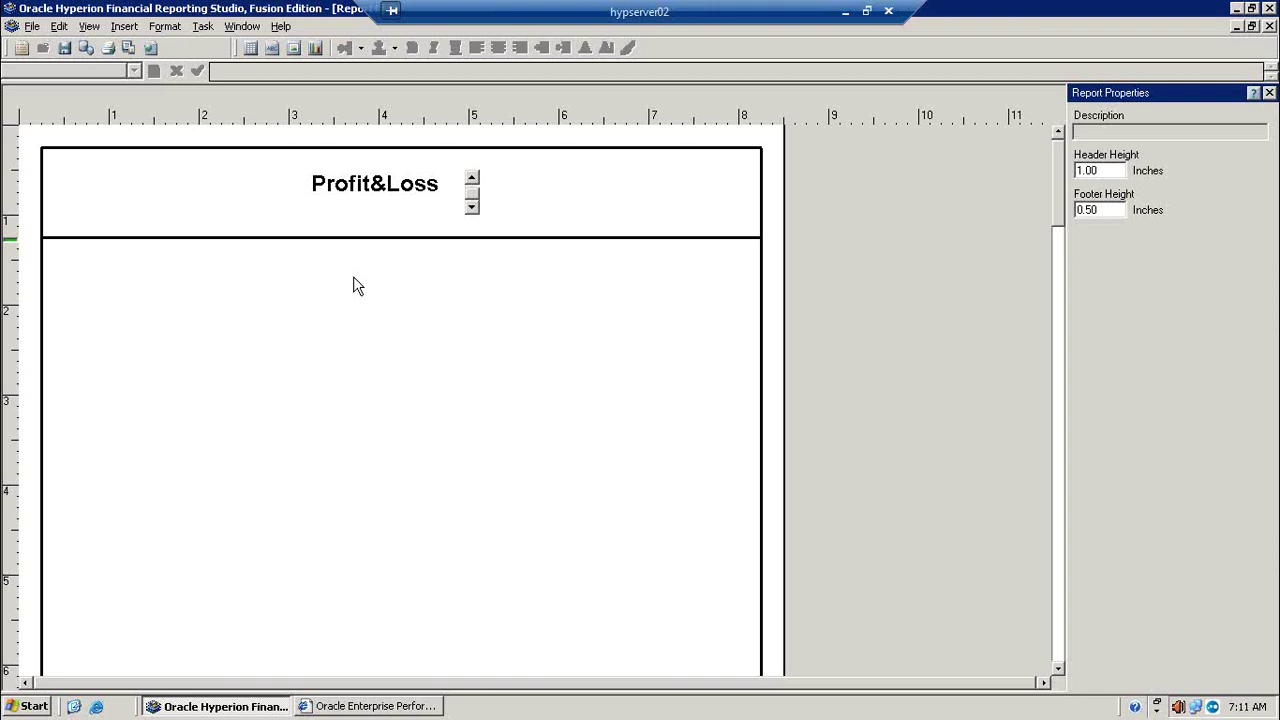
Step: Insert an image object into the report body
click(124, 27)
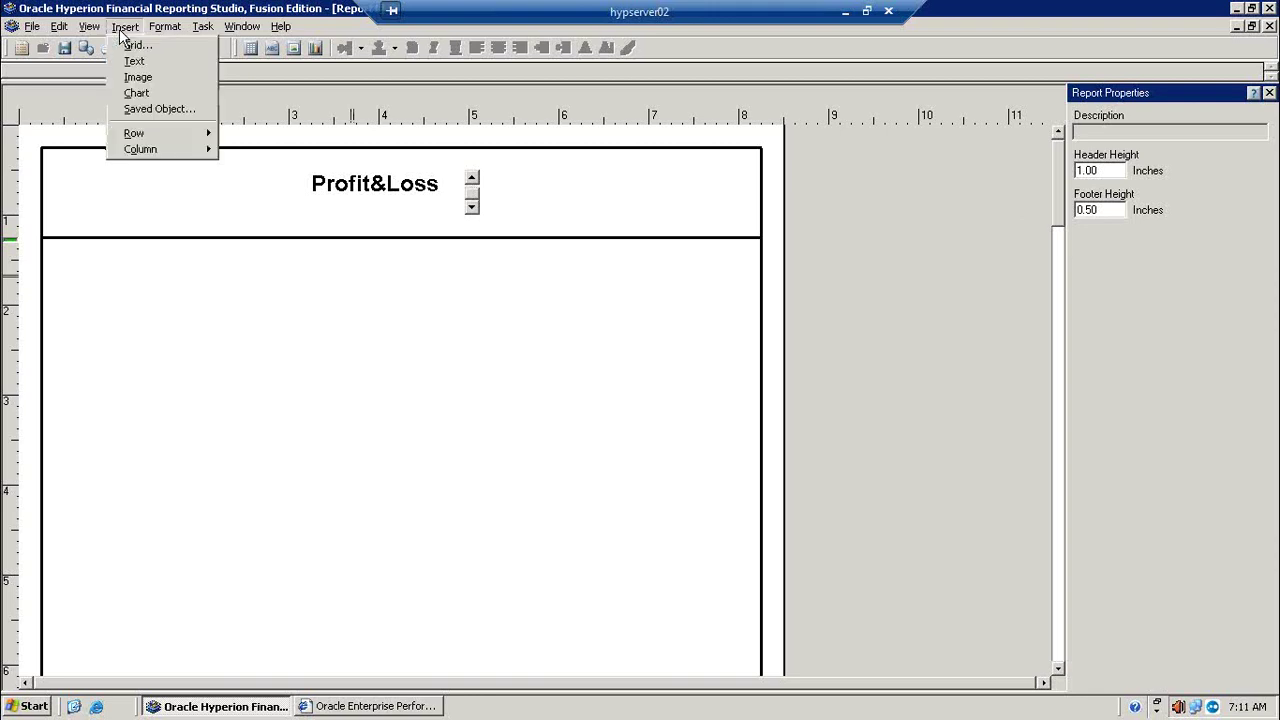
click(148, 76)
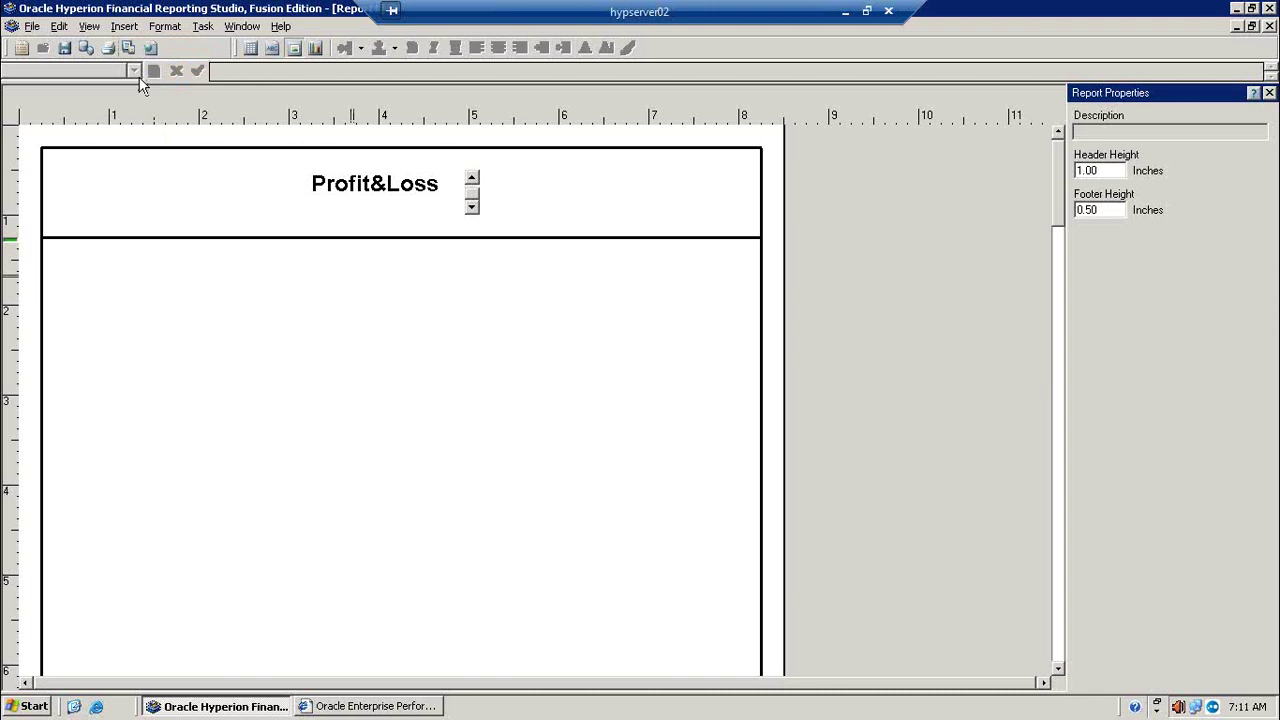
click(126, 311)
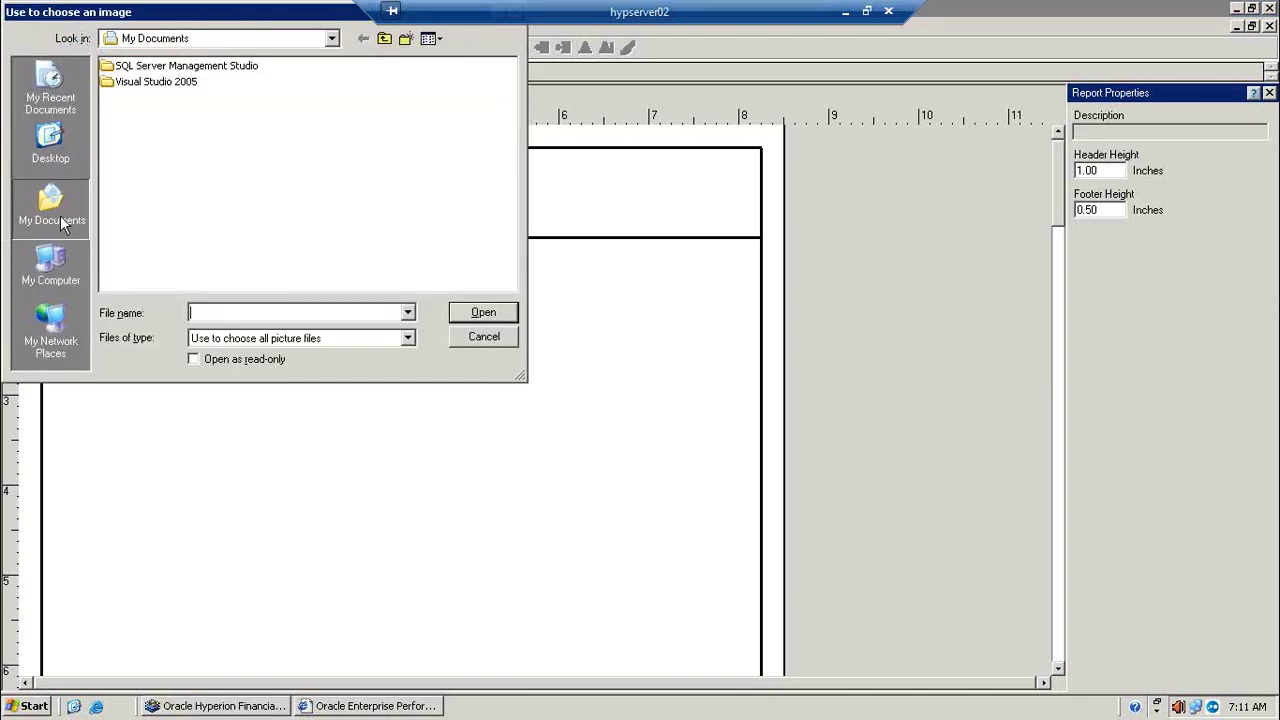
Step: Browse Desktop, My Documents, My Recent Documents and logs, then cancel without choosing an image
click(52, 150)
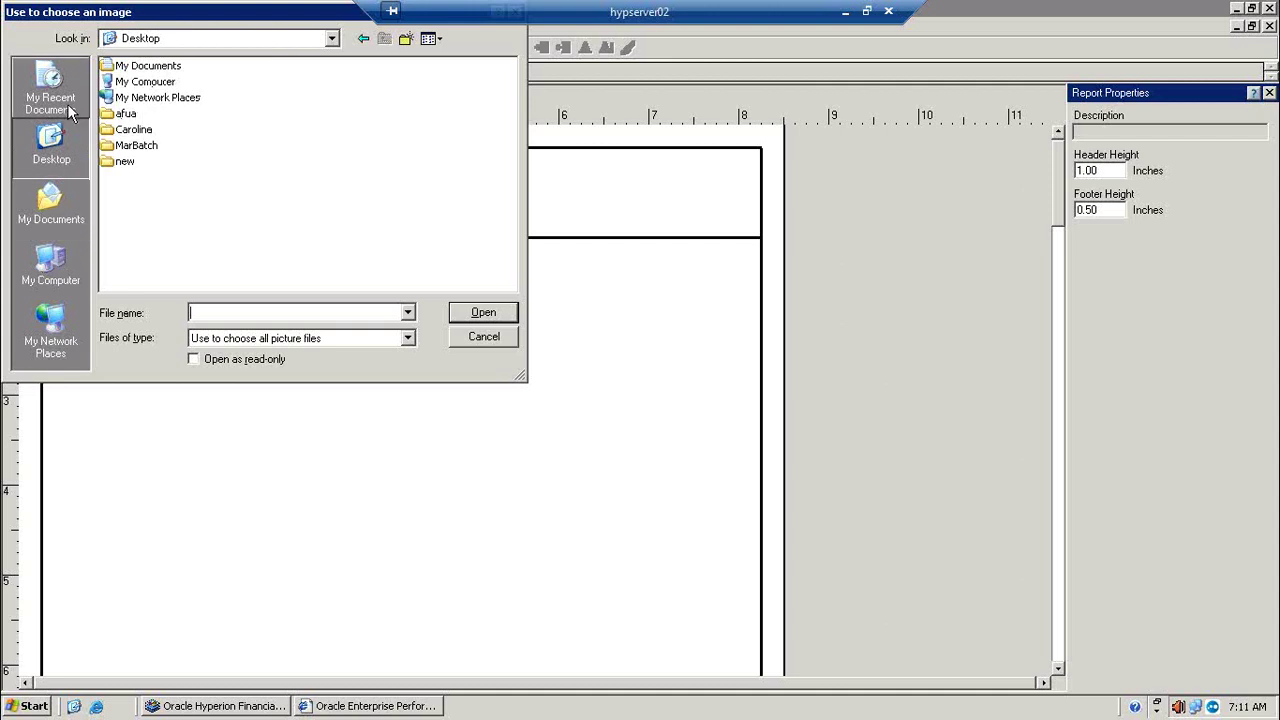
click(57, 214)
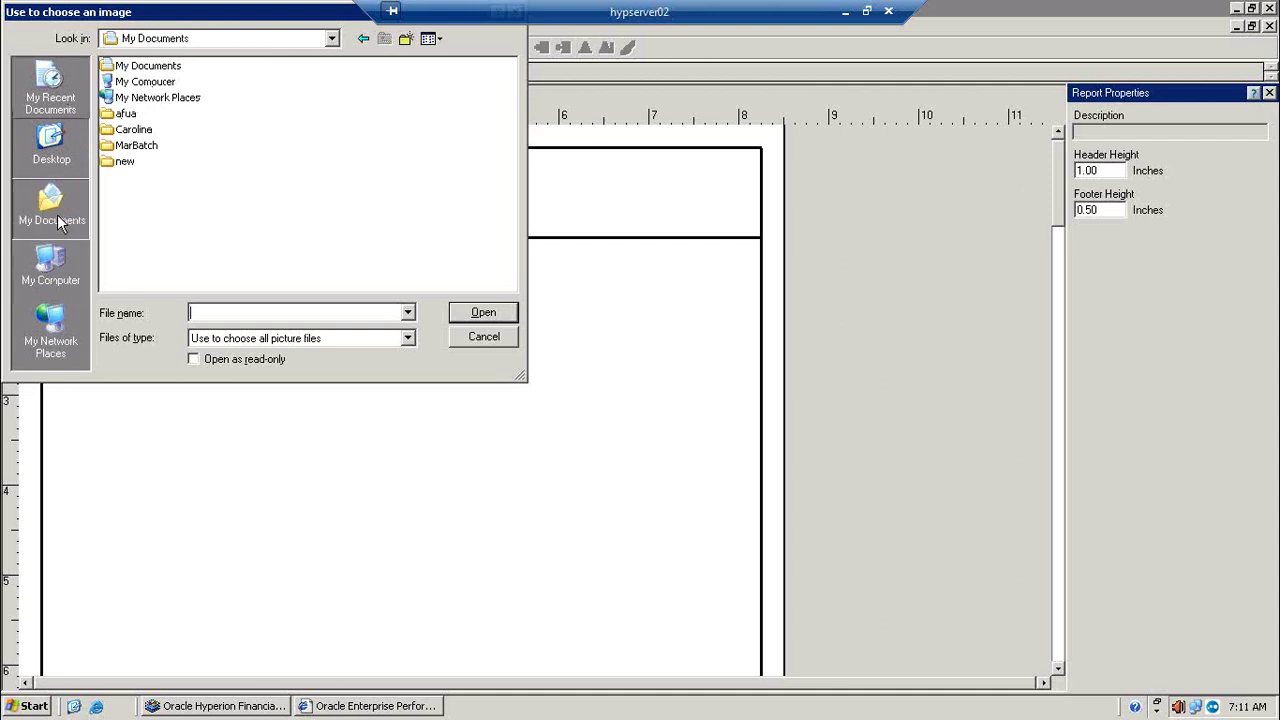
click(57, 92)
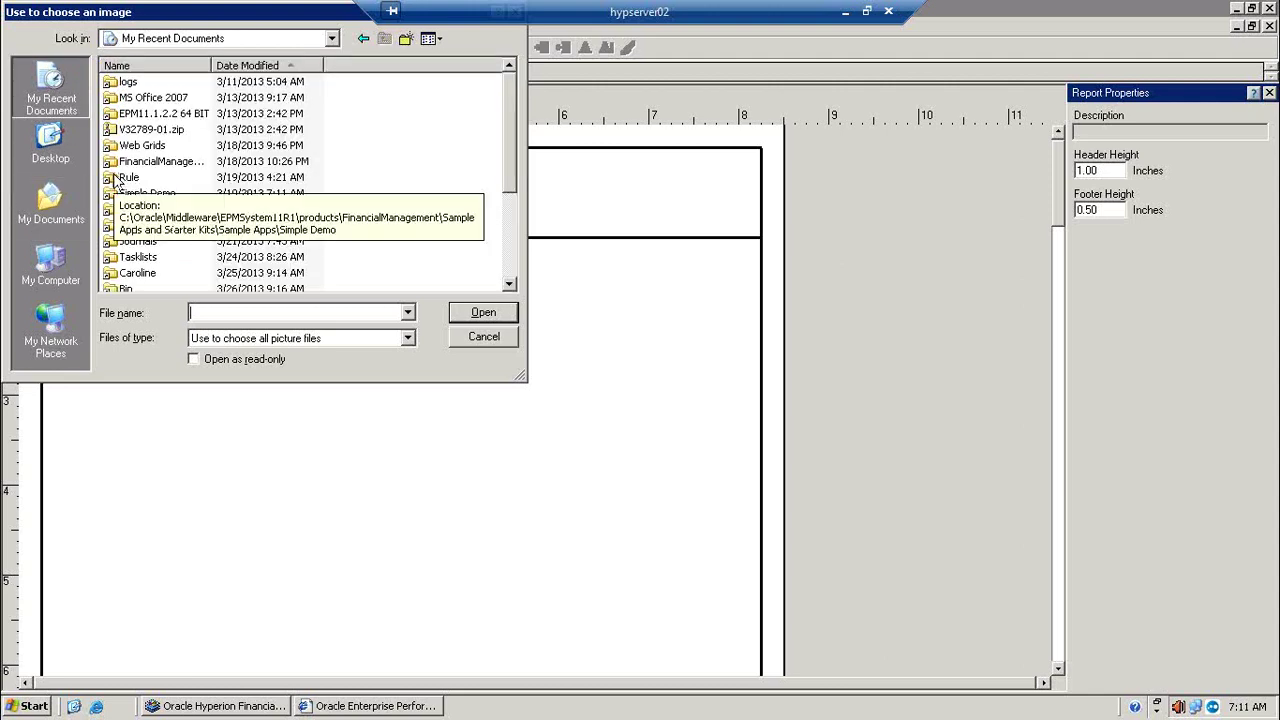
double_click(126, 84)
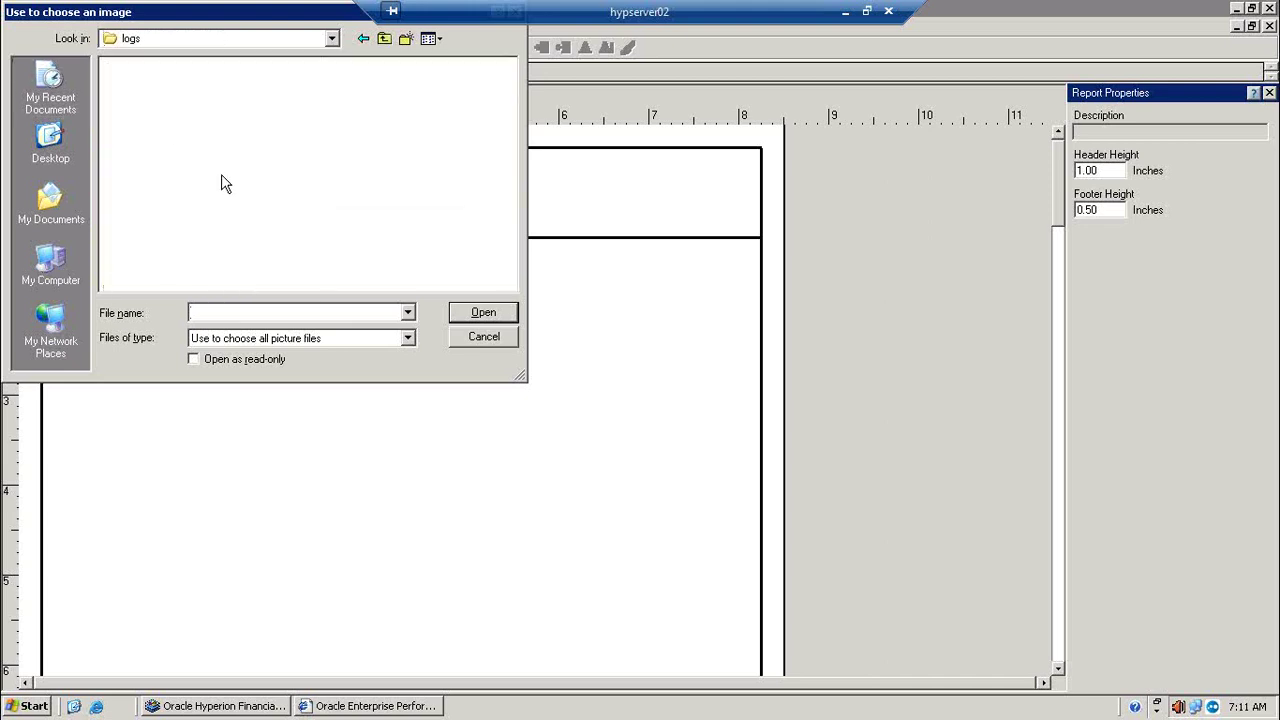
key(BackSpace)
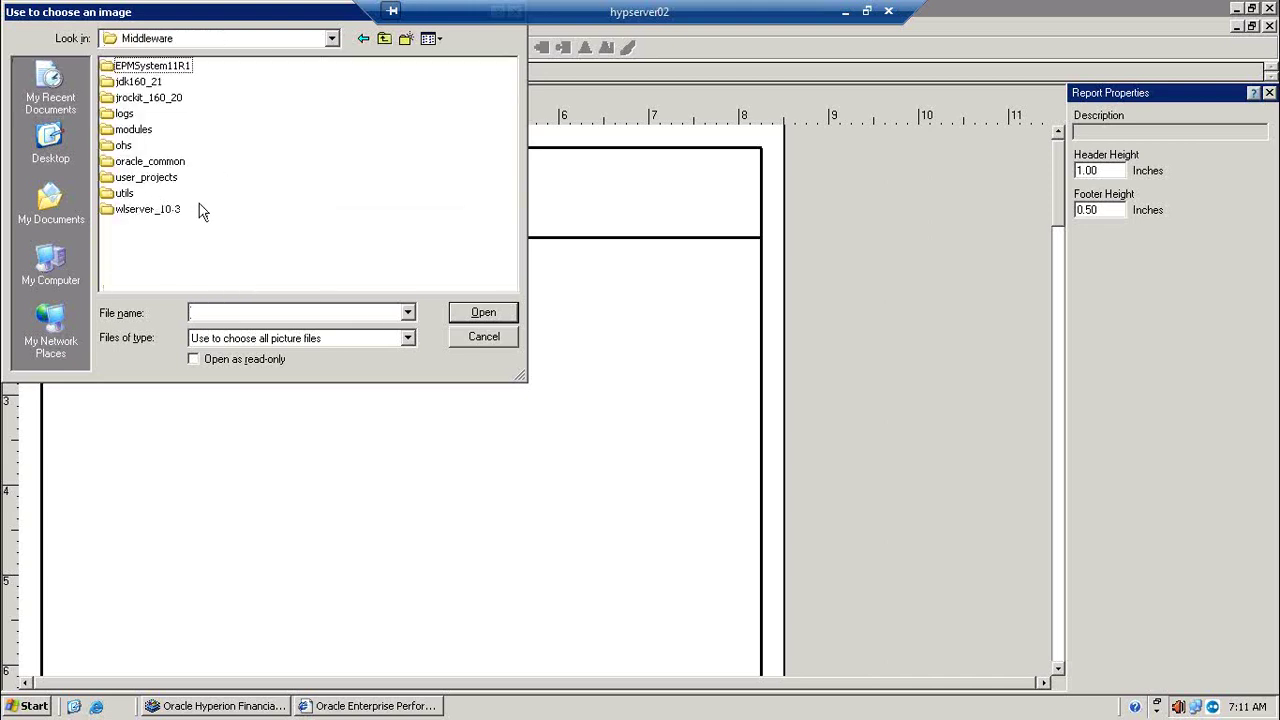
click(484, 337)
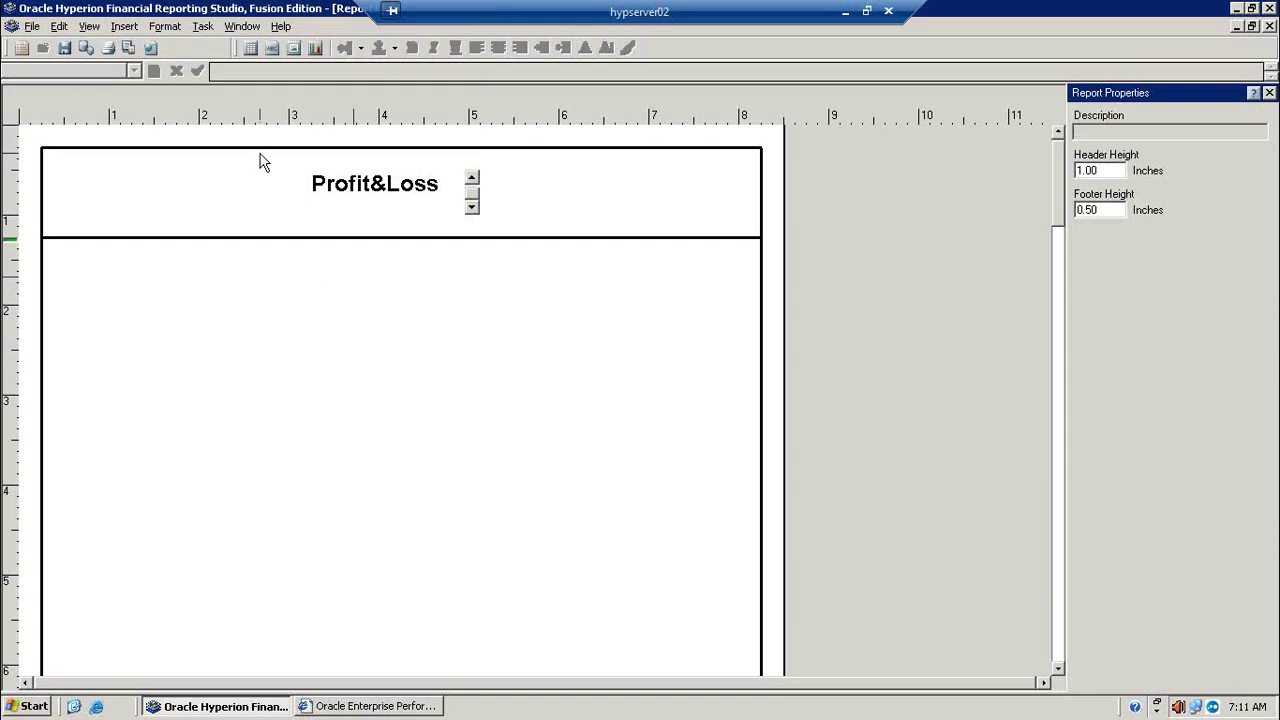
Step: Insert a grid on the page body and keep Reports as its database connection
click(125, 26)
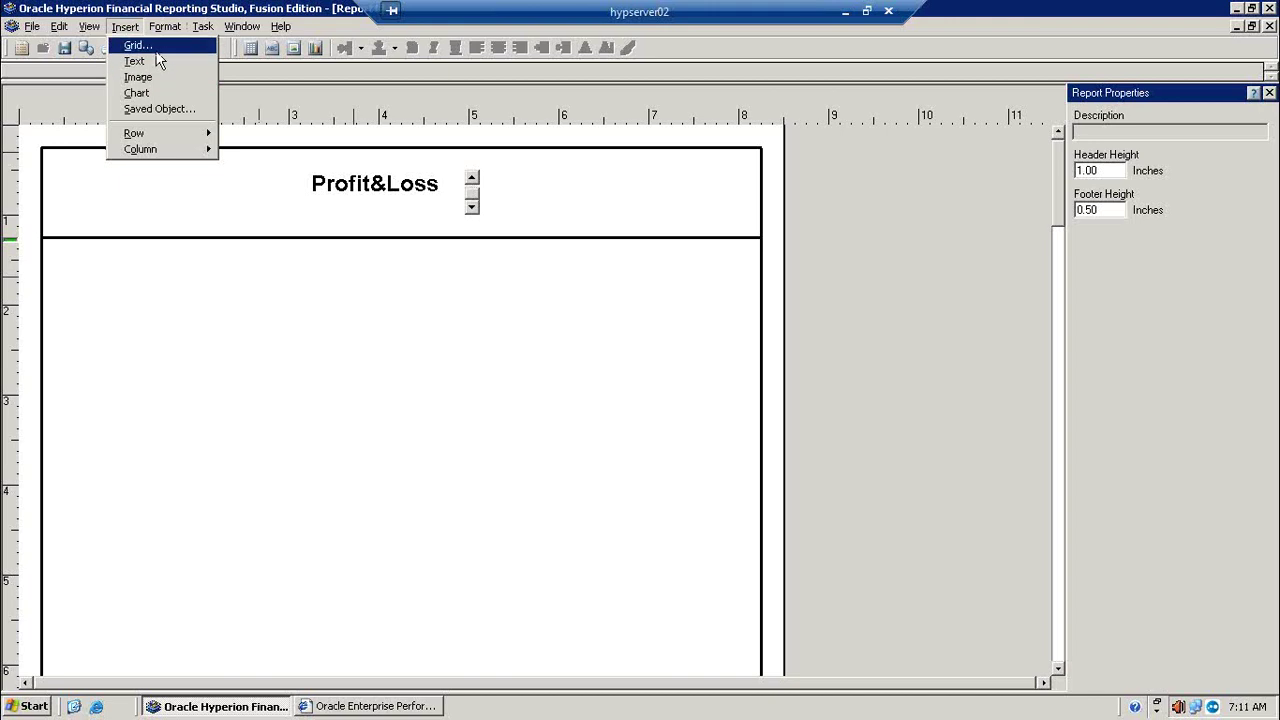
click(156, 50)
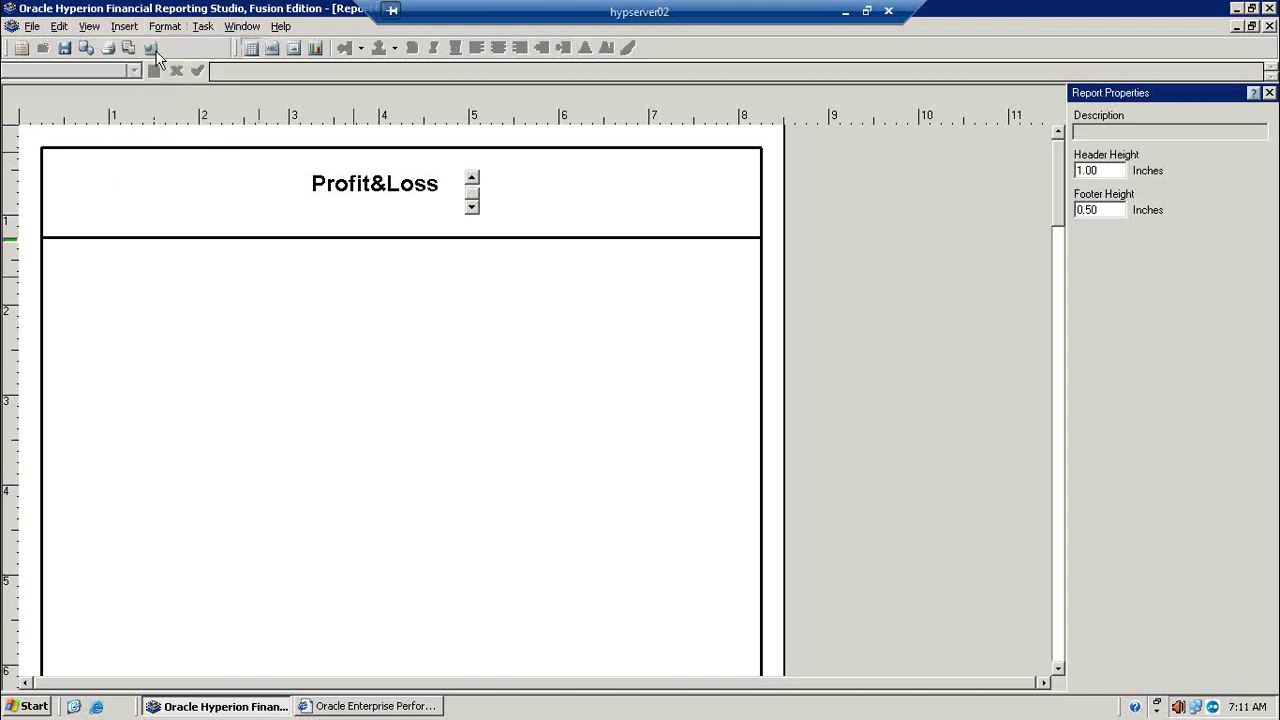
click(229, 373)
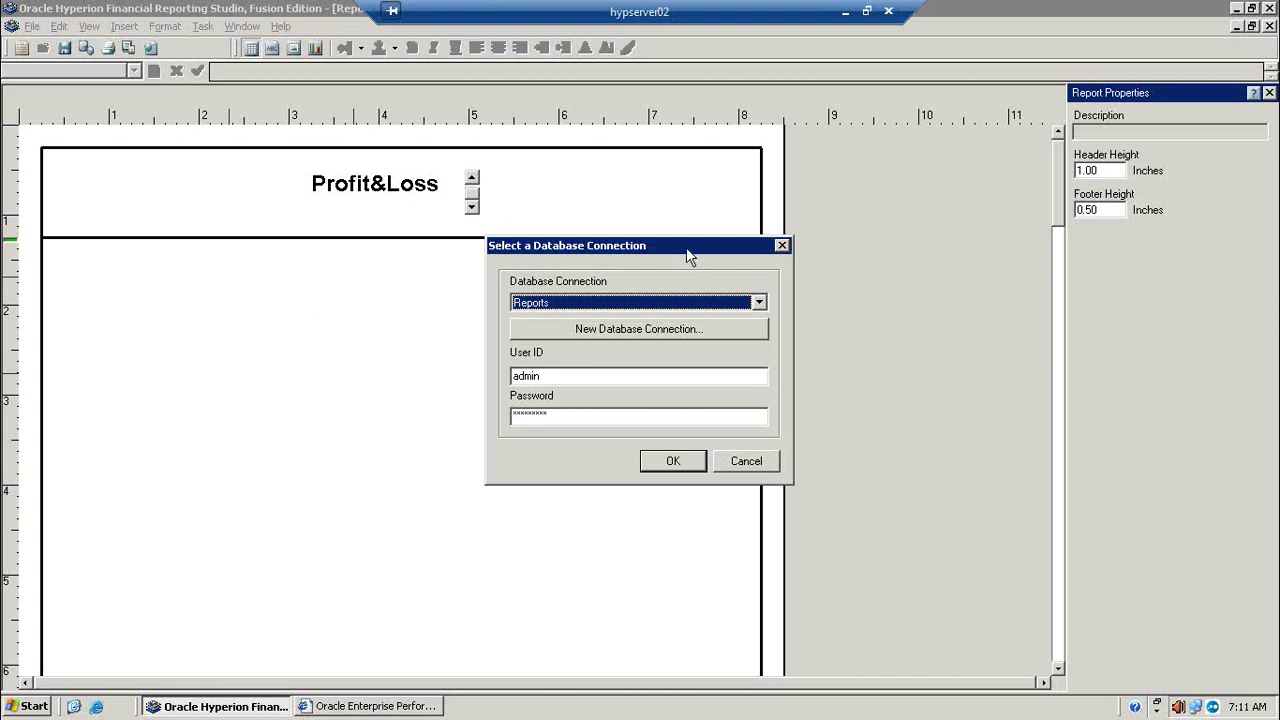
drag(687, 251, 616, 299)
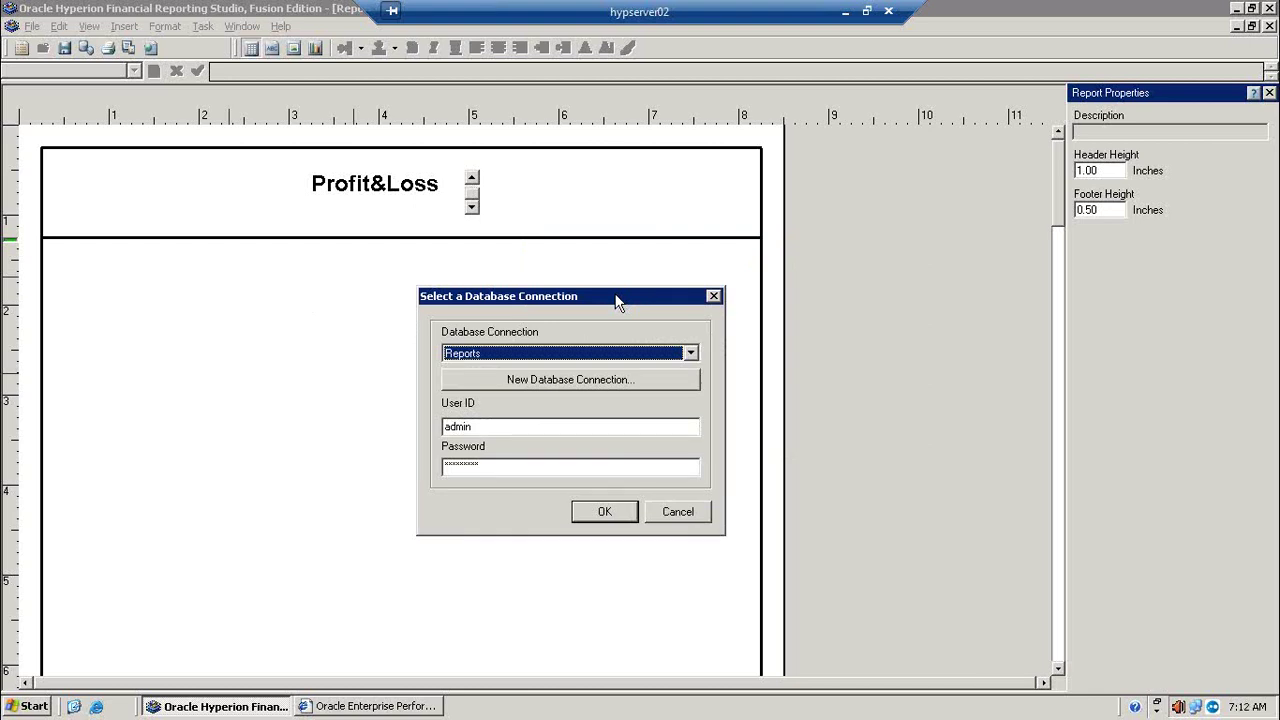
click(691, 354)
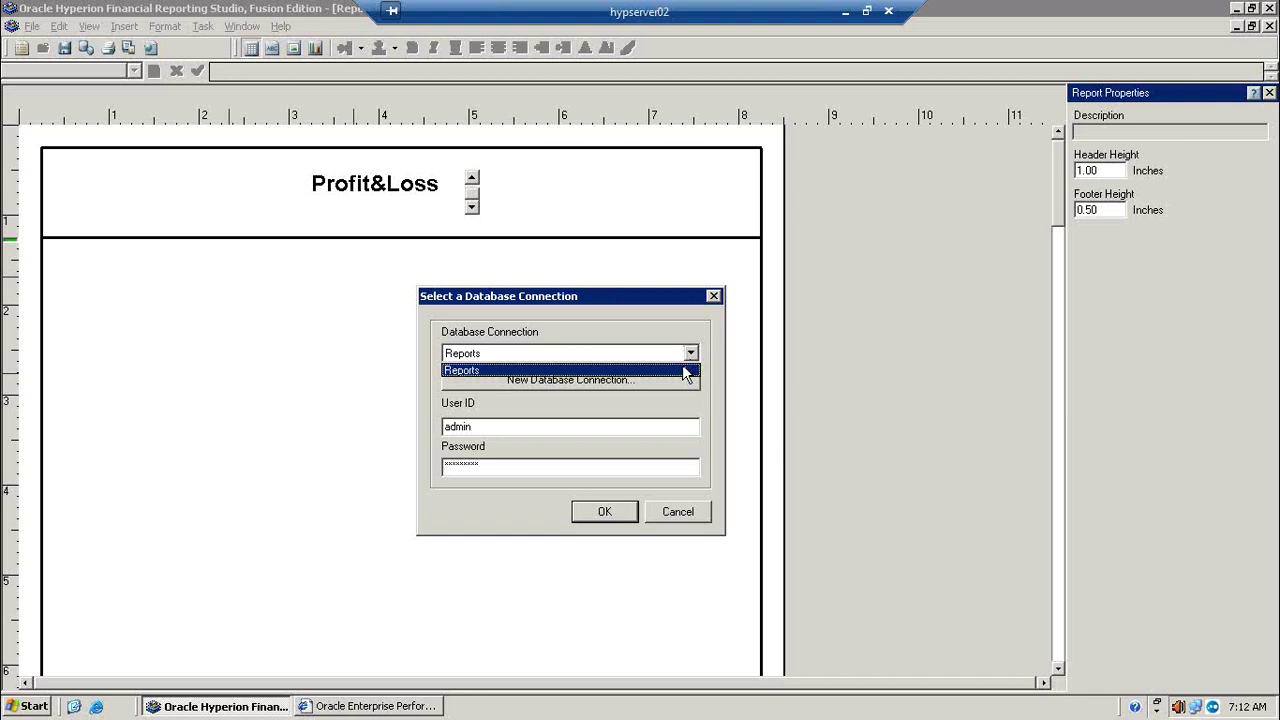
click(688, 387)
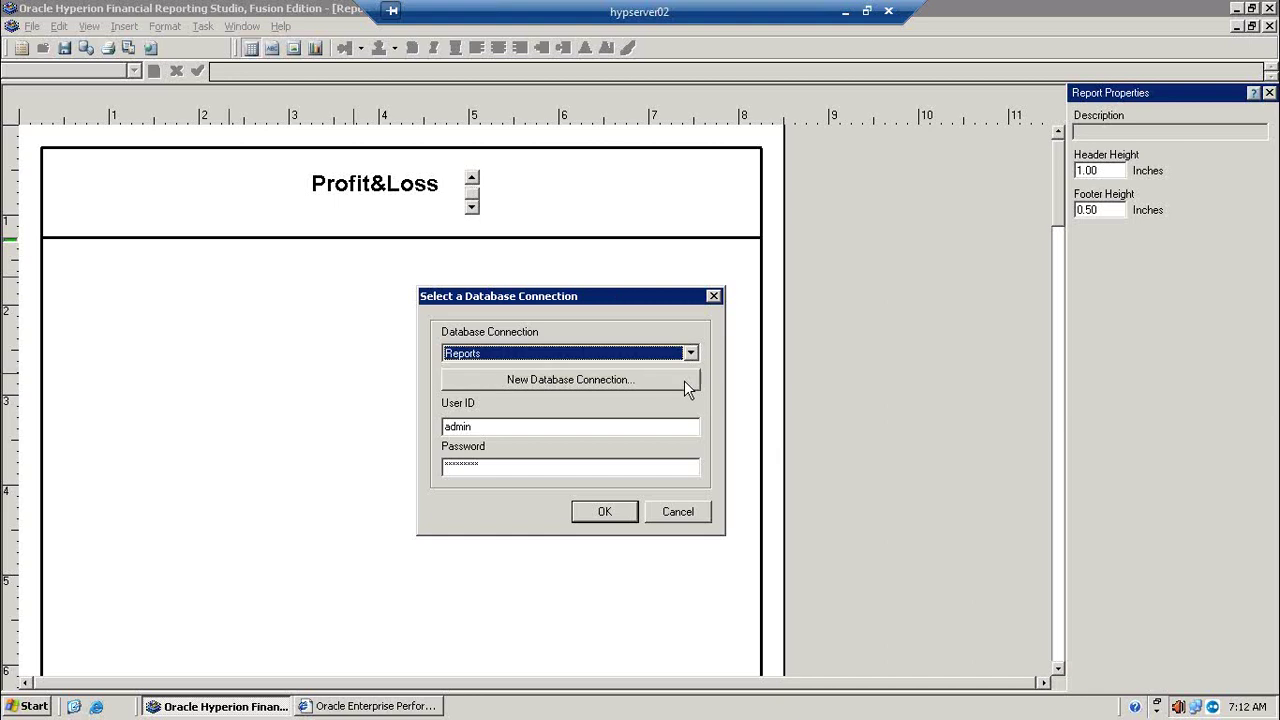
Step: Define a new Financial Management connection named Simple on server hypserver02 with the user ID and password
click(604, 380)
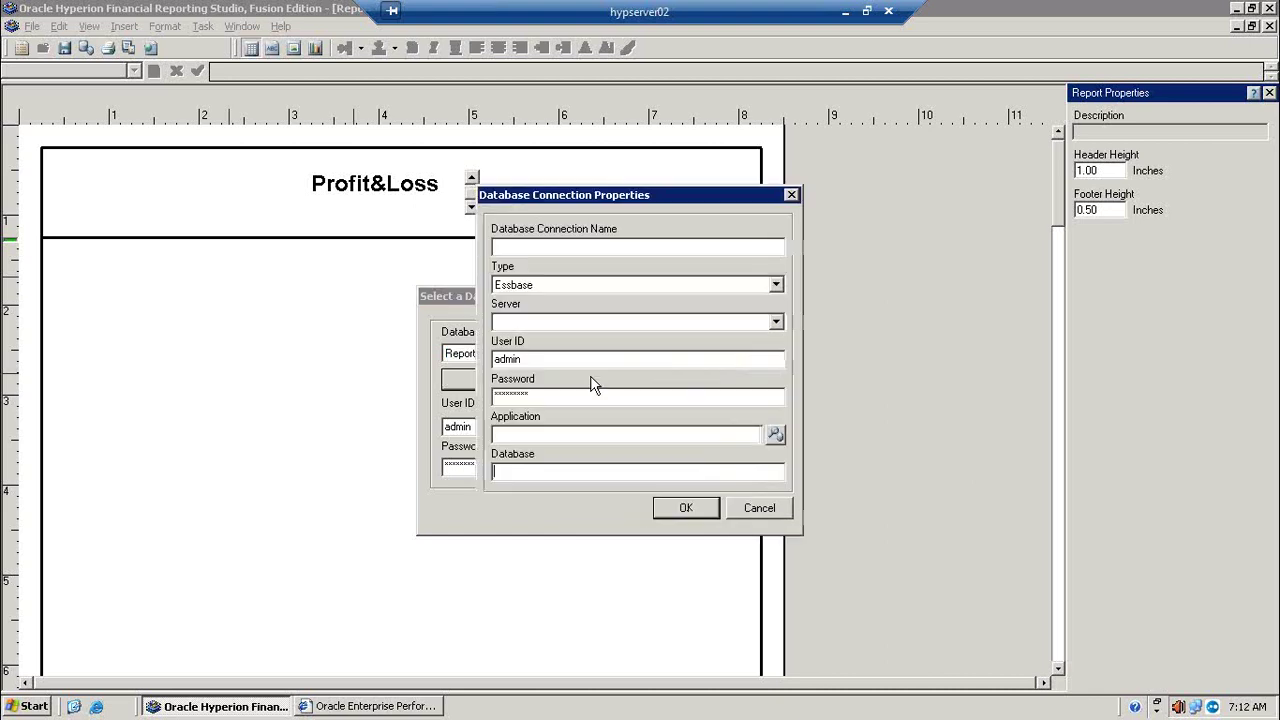
click(575, 248)
text(Simple)
click(775, 286)
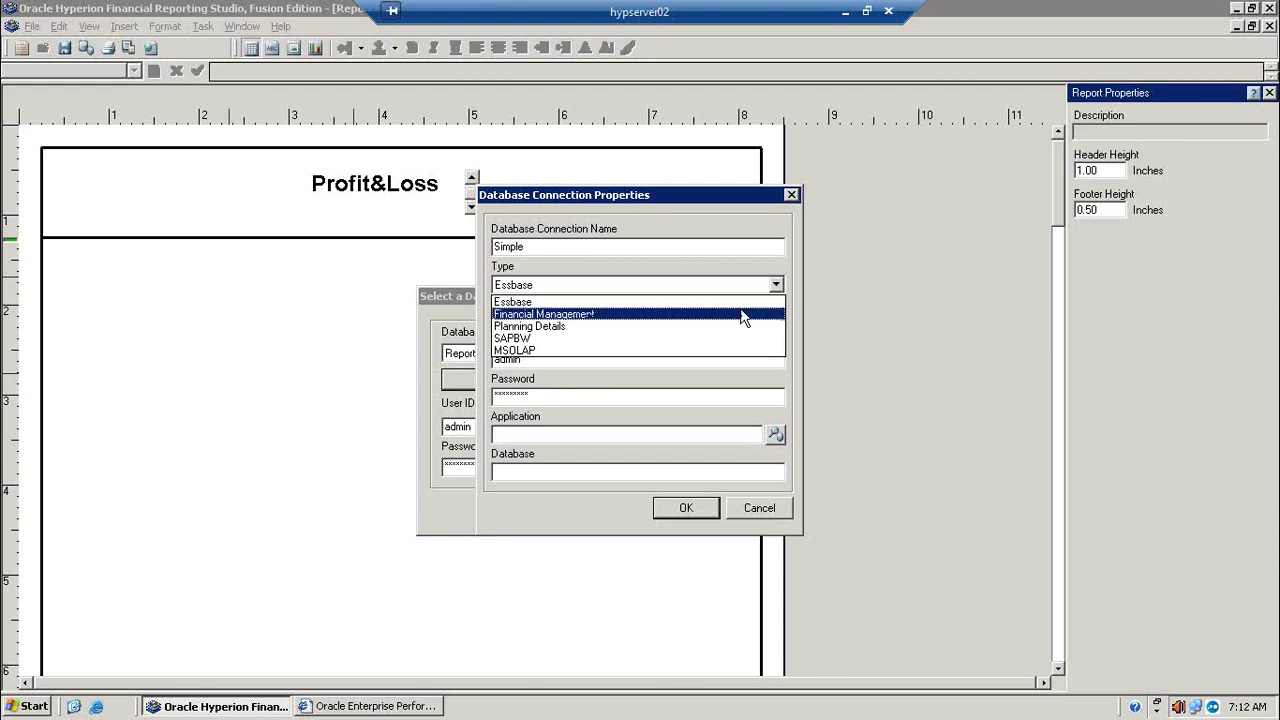
click(743, 316)
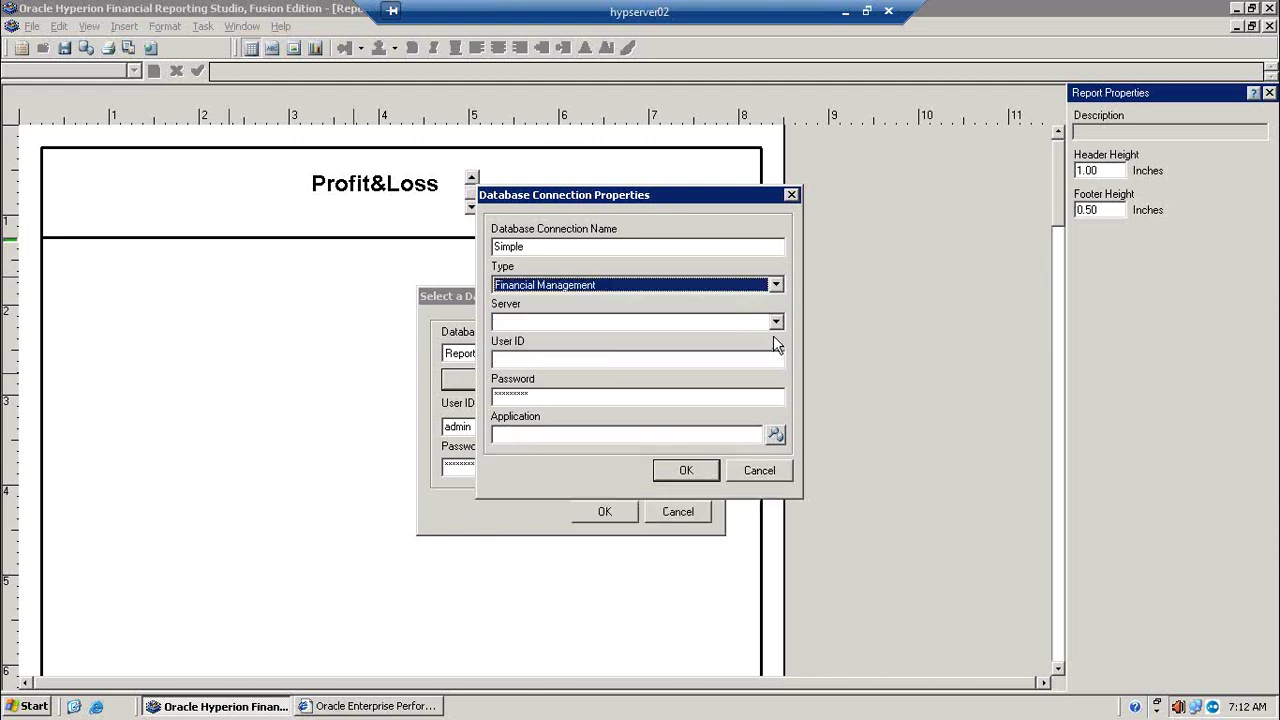
click(776, 322)
click(777, 324)
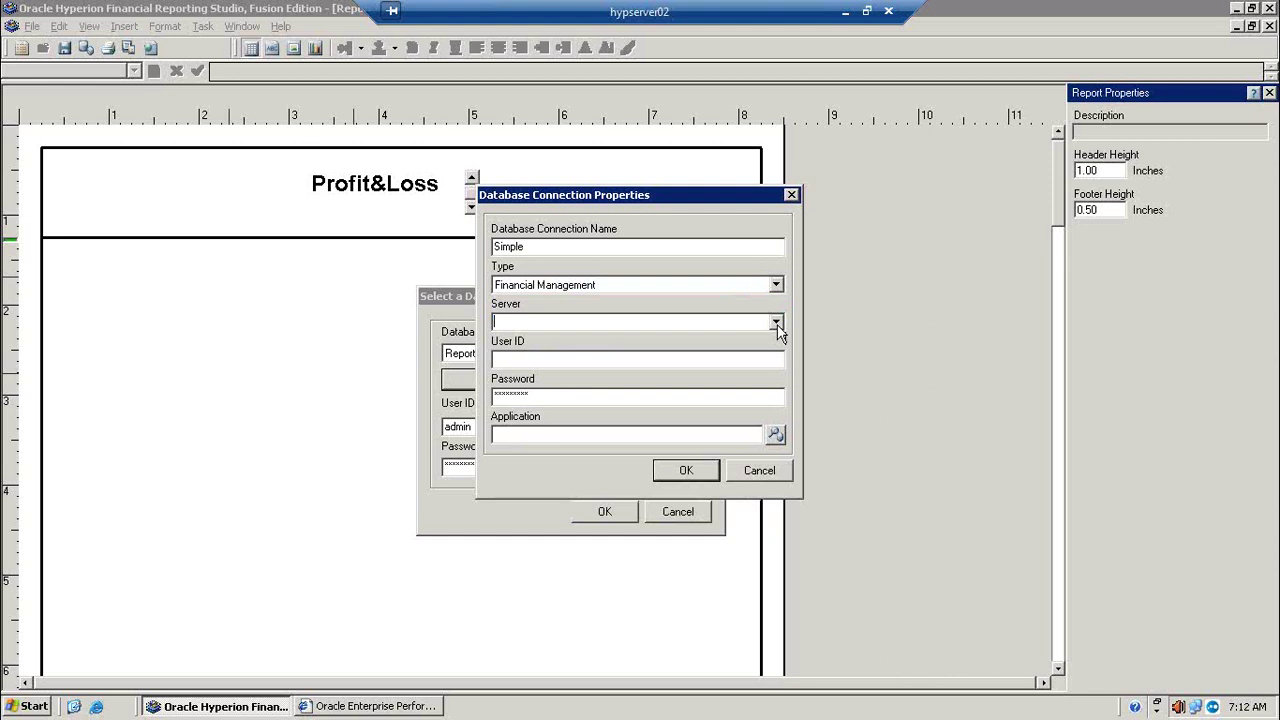
text(hypserver02)
click(740, 357)
text(admin)
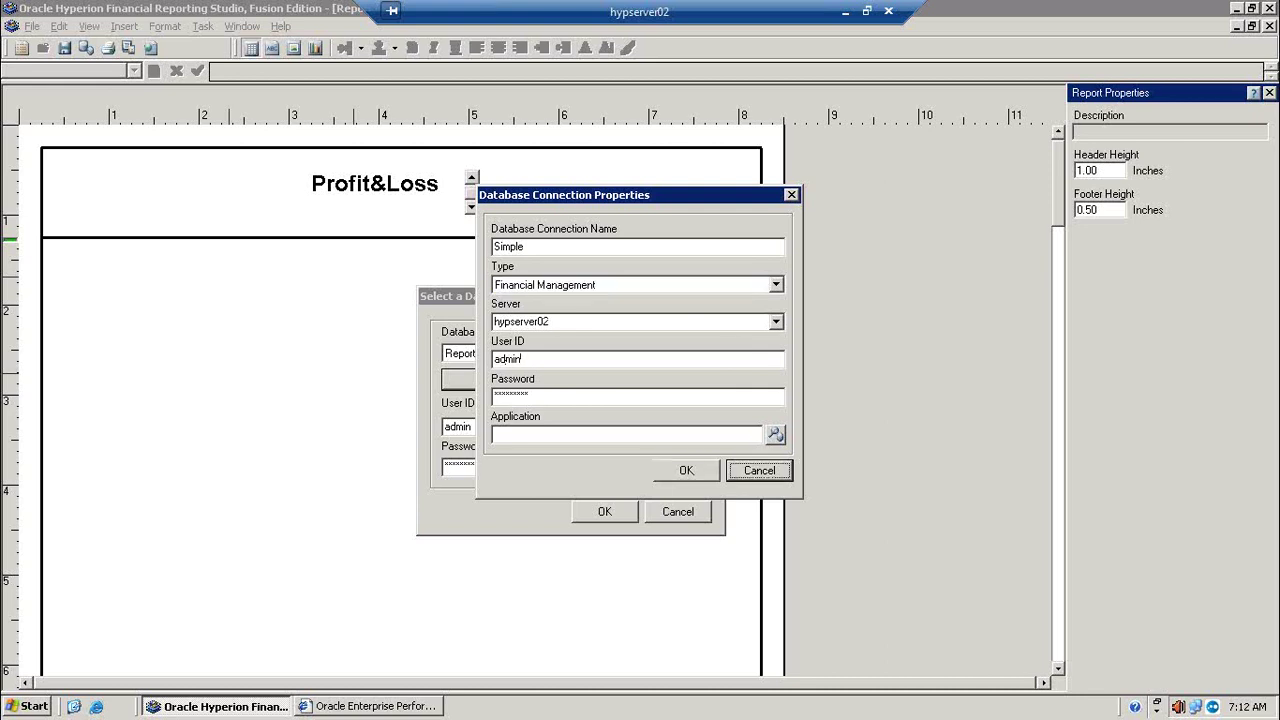
double_click(631, 400)
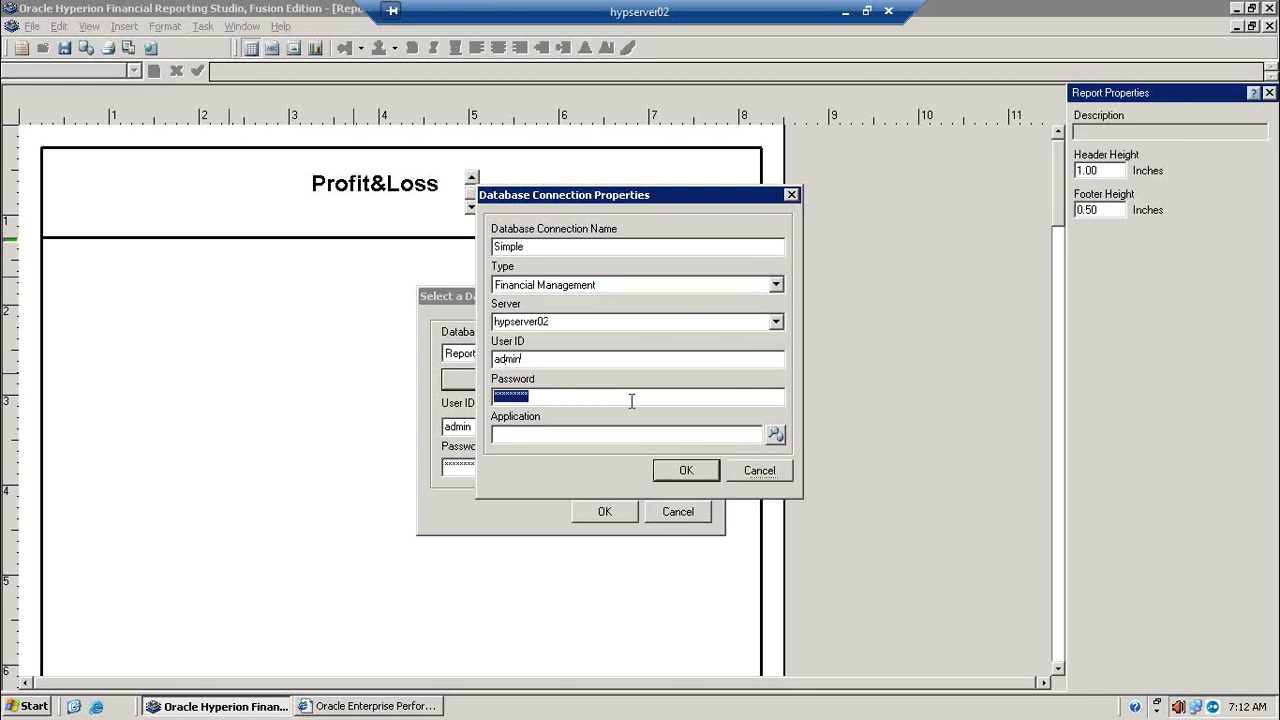
text(password1)
Step: Choose the Murwisi application and save the Simple connection
click(776, 436)
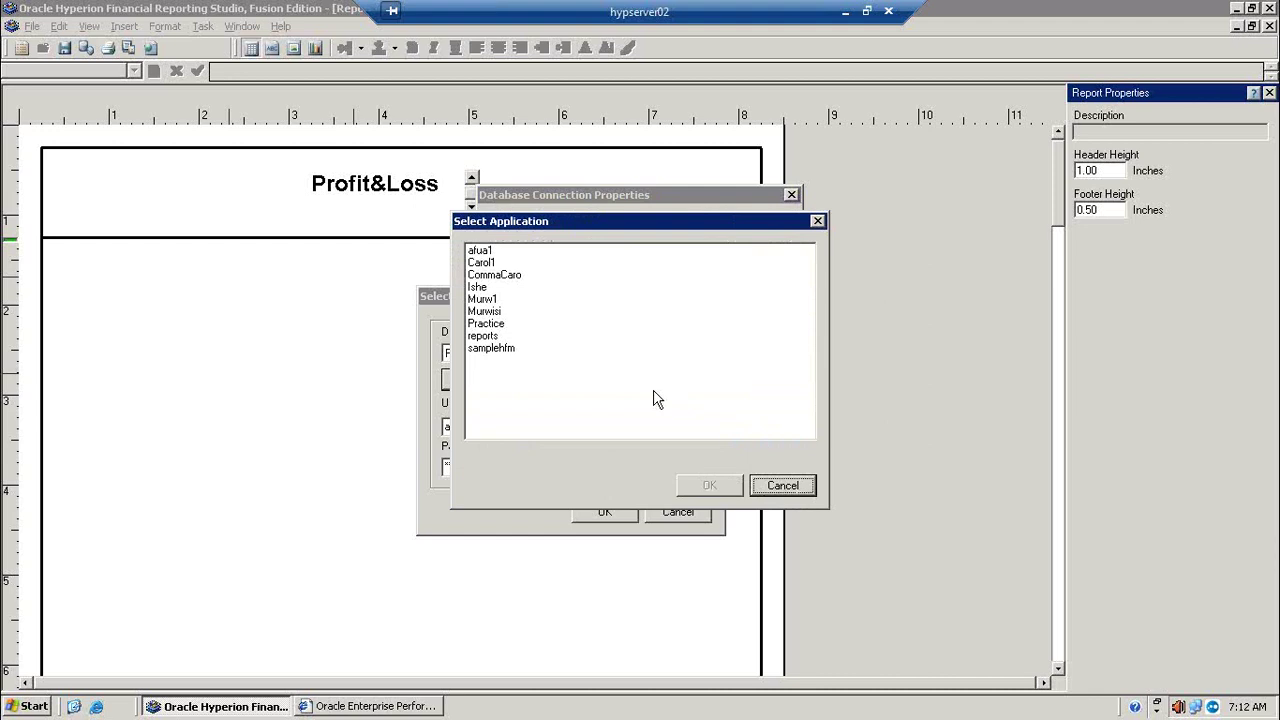
click(484, 312)
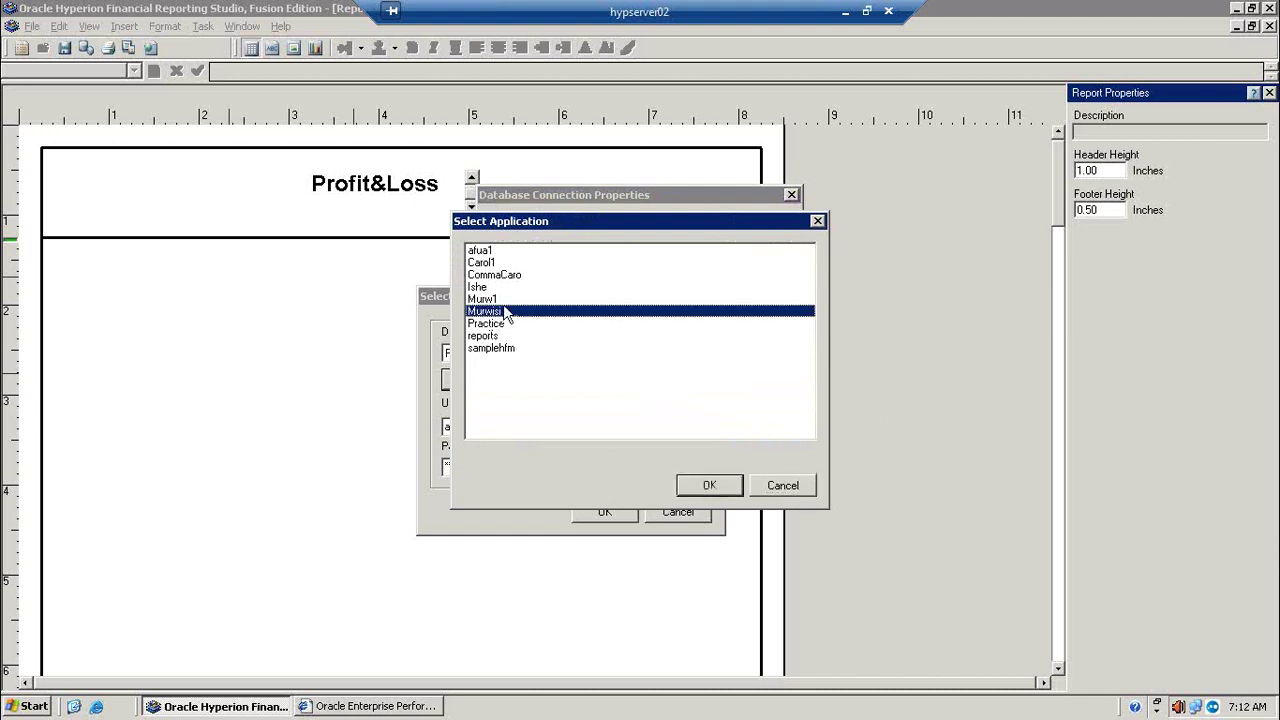
click(716, 490)
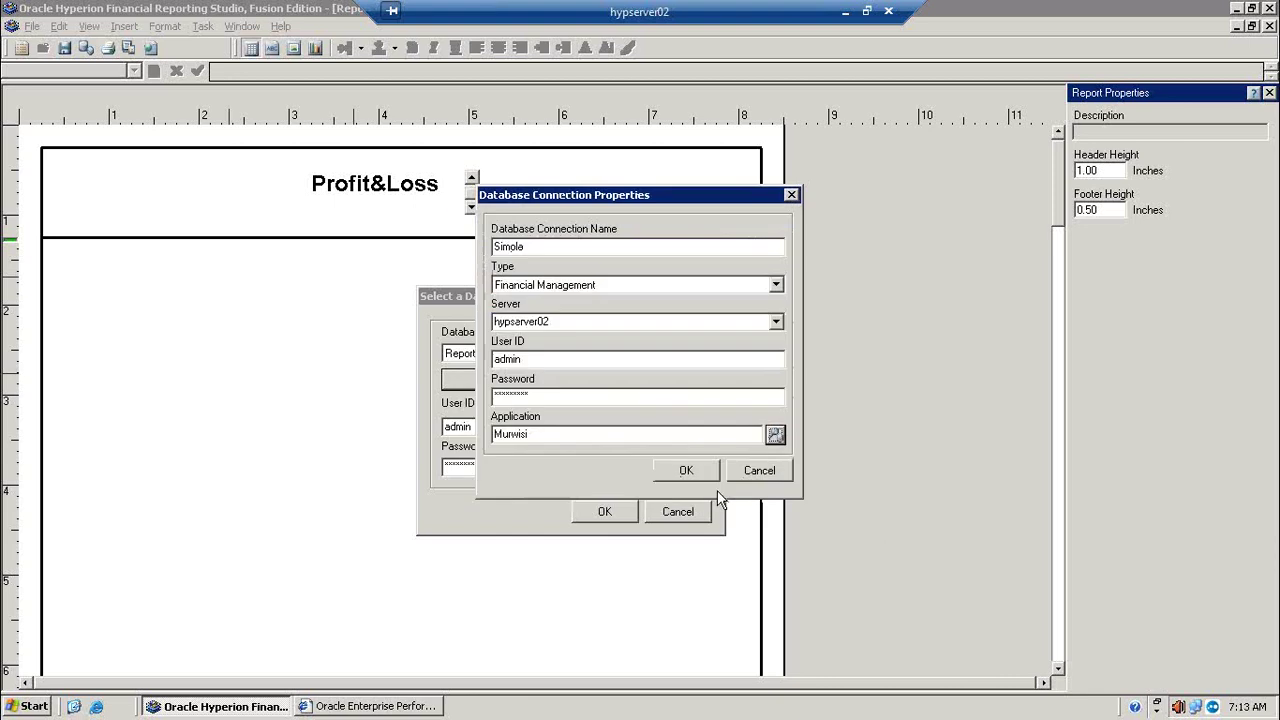
click(687, 469)
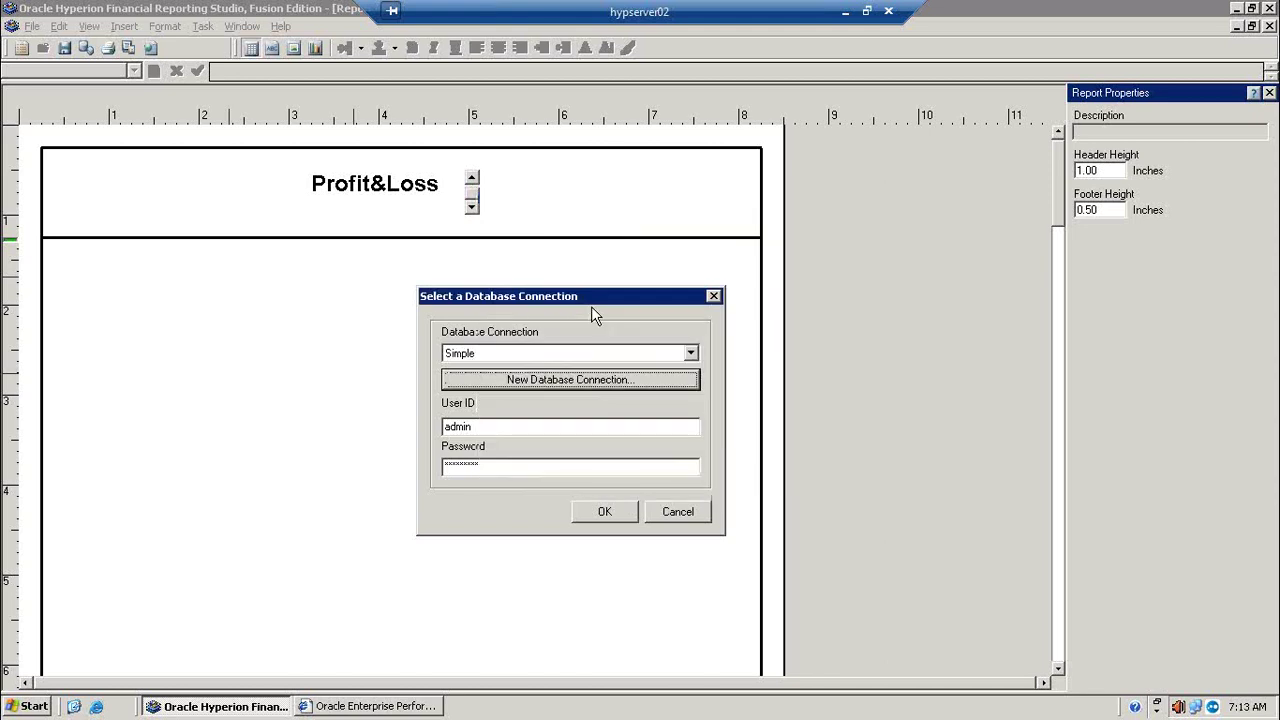
Step: Select the Simple connection for the grid and confirm
click(690, 354)
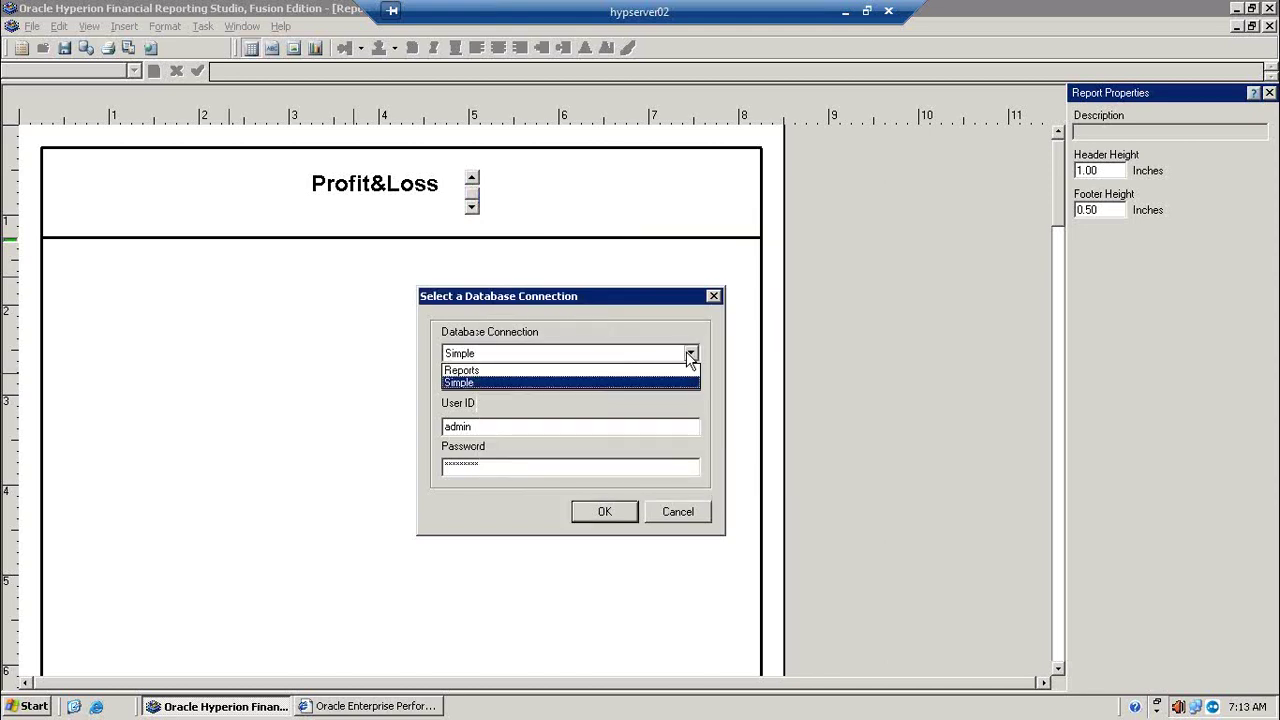
click(639, 383)
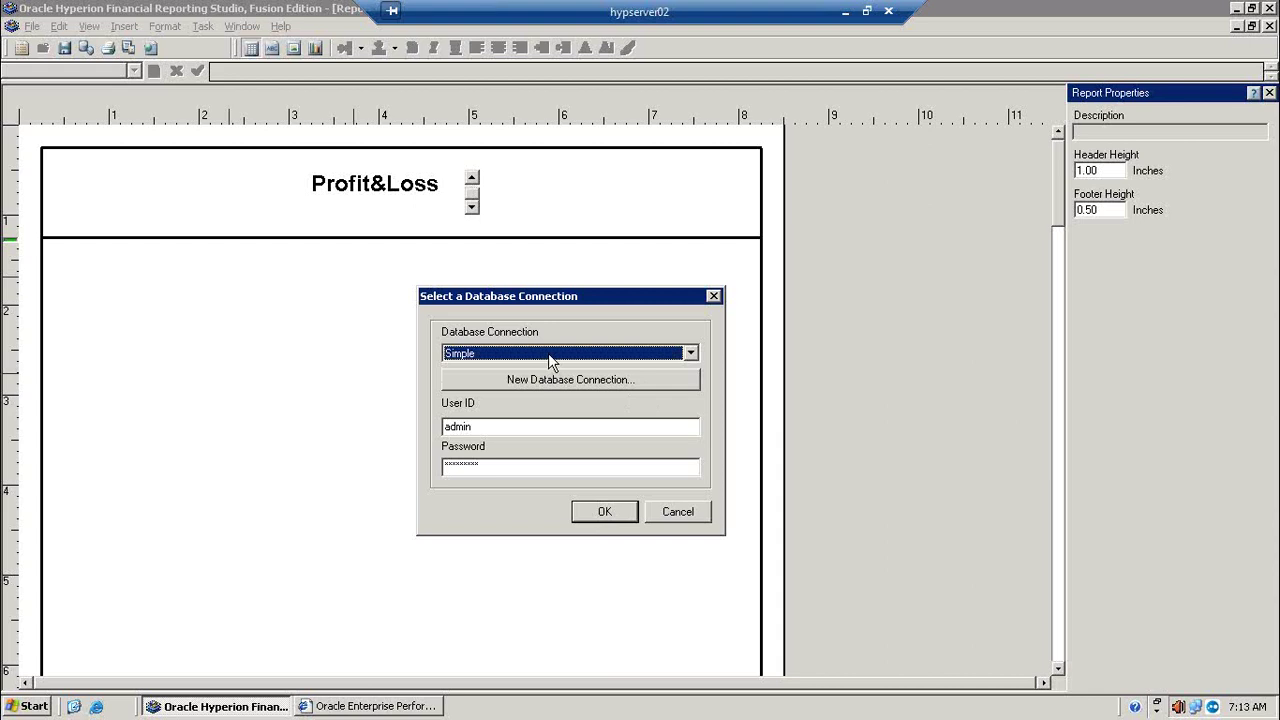
click(594, 514)
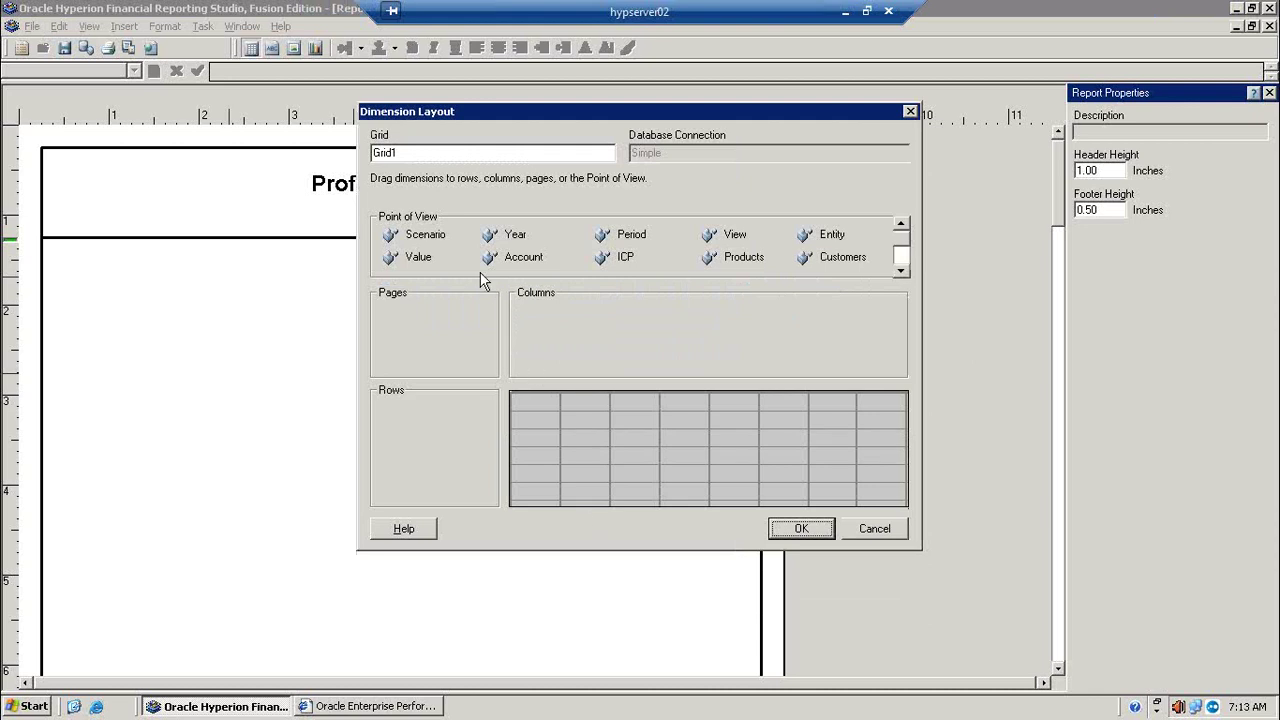
Step: Move Account from Point of View into Rows and rename Grid1 to Murwisi
drag(487, 257, 404, 419)
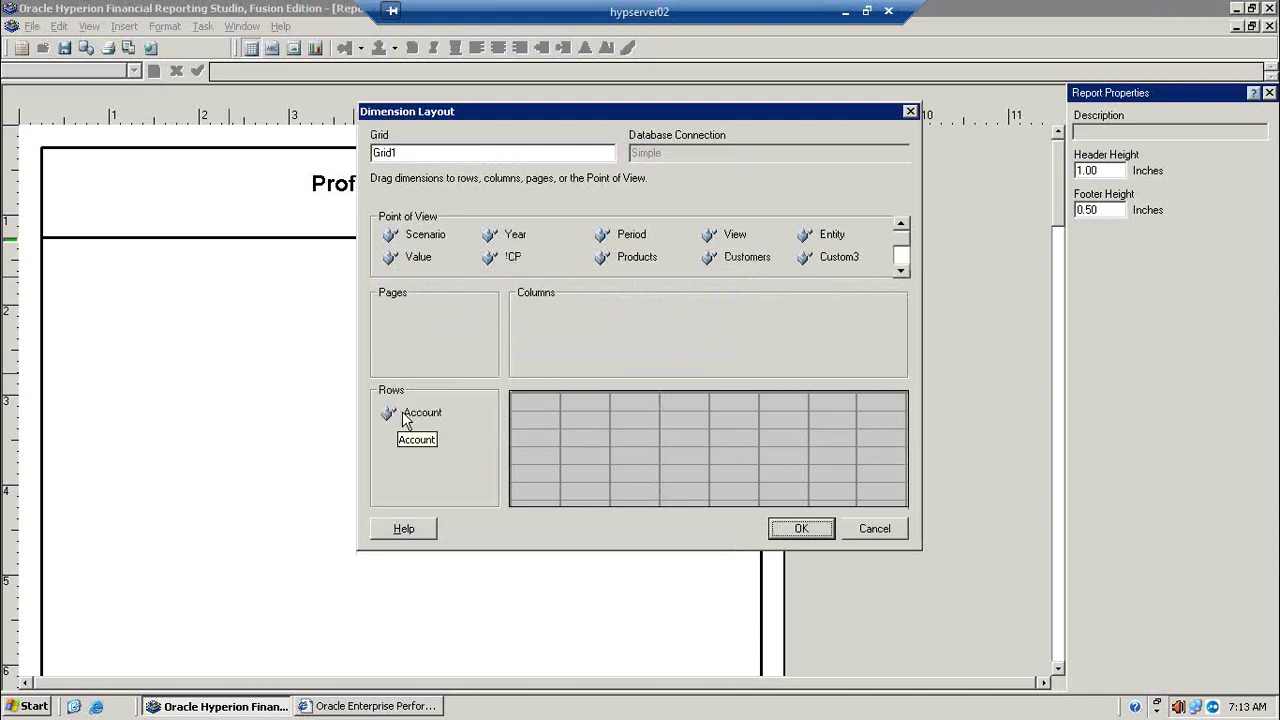
click(430, 153)
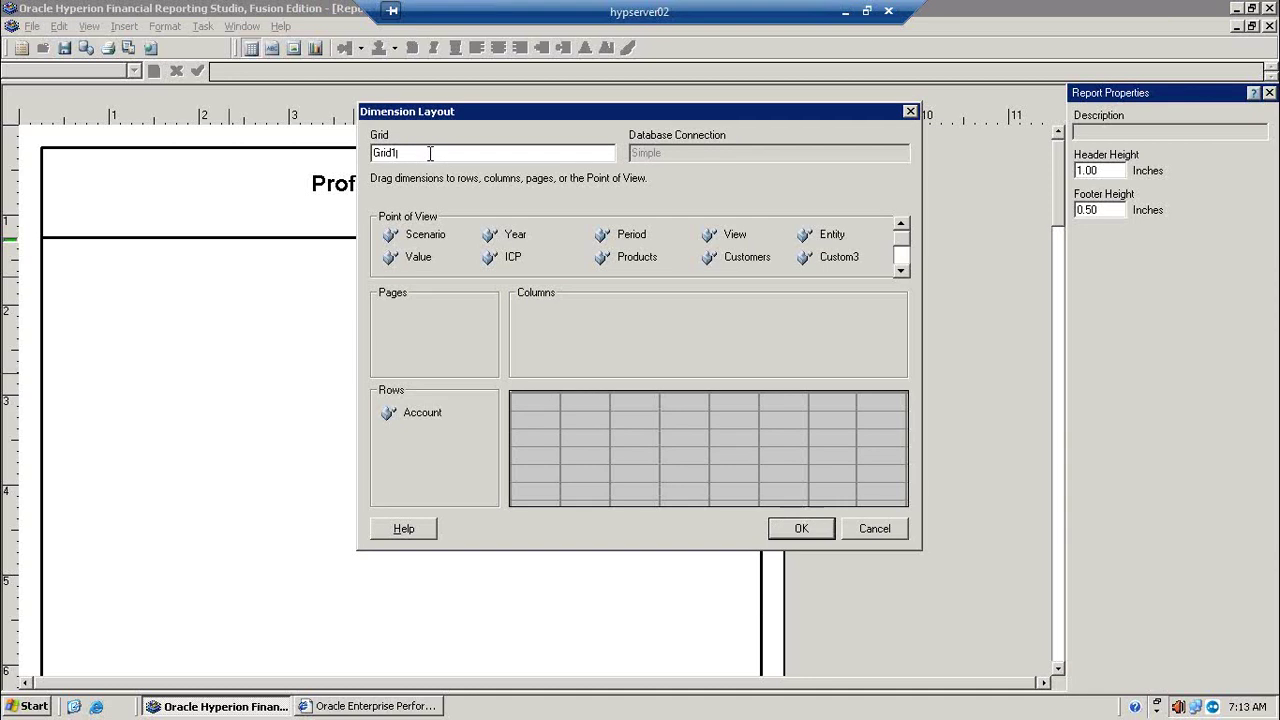
key(BackSpace)
key(BackSpace)
key(BackSpace)
key(BackSpace)
key(BackSpace)
text(Munwis)
click(901, 270)
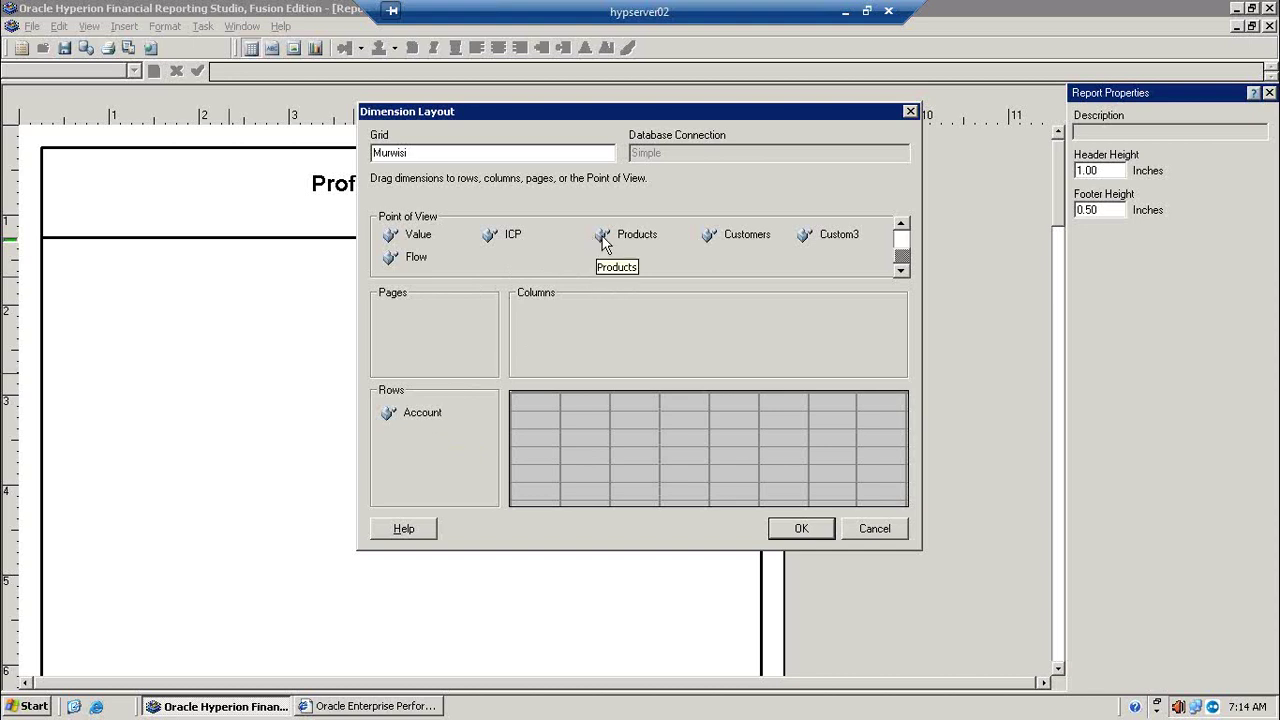
Step: Drag Period into Columns and close Dimension Layout to place the Murwisi grid
click(902, 227)
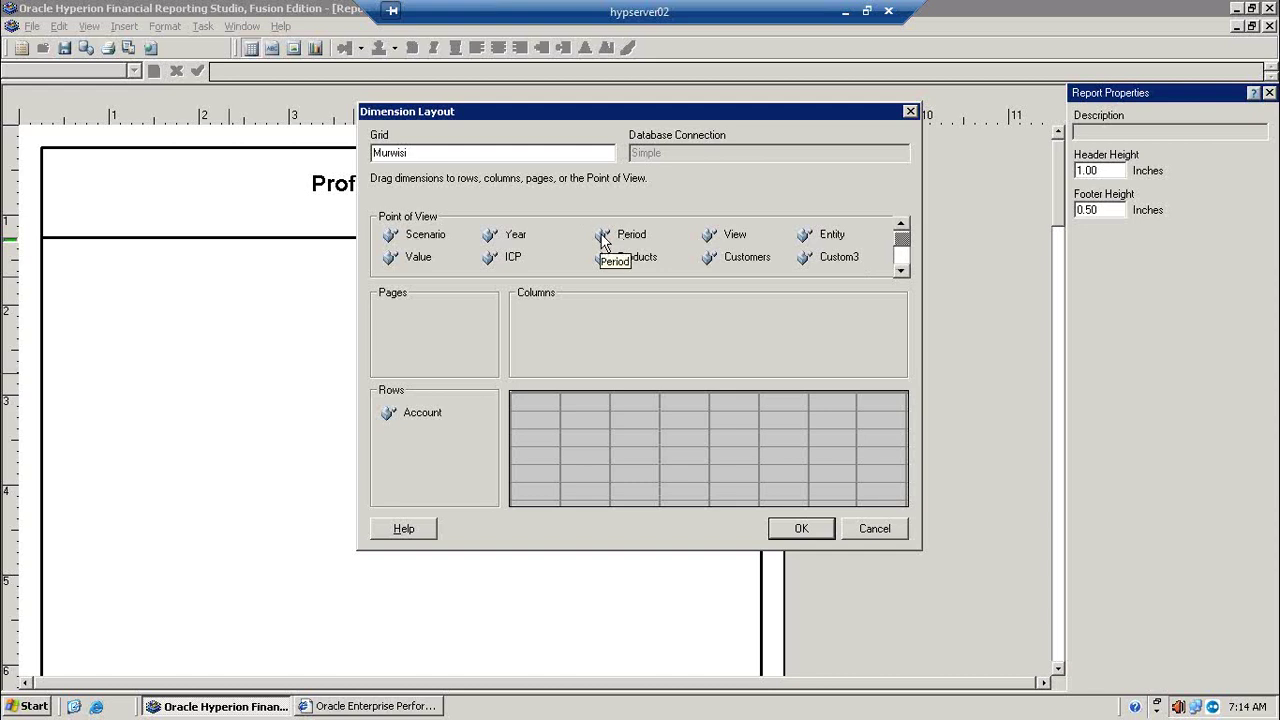
drag(603, 242, 596, 318)
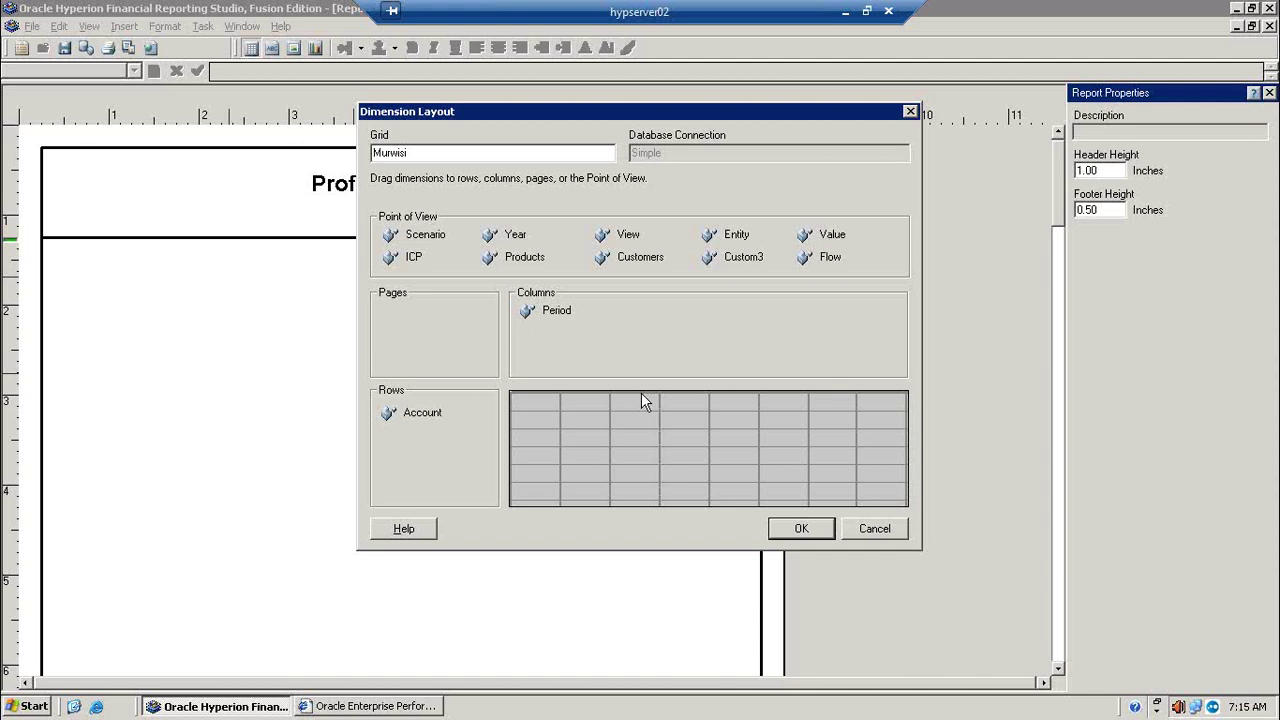
click(803, 527)
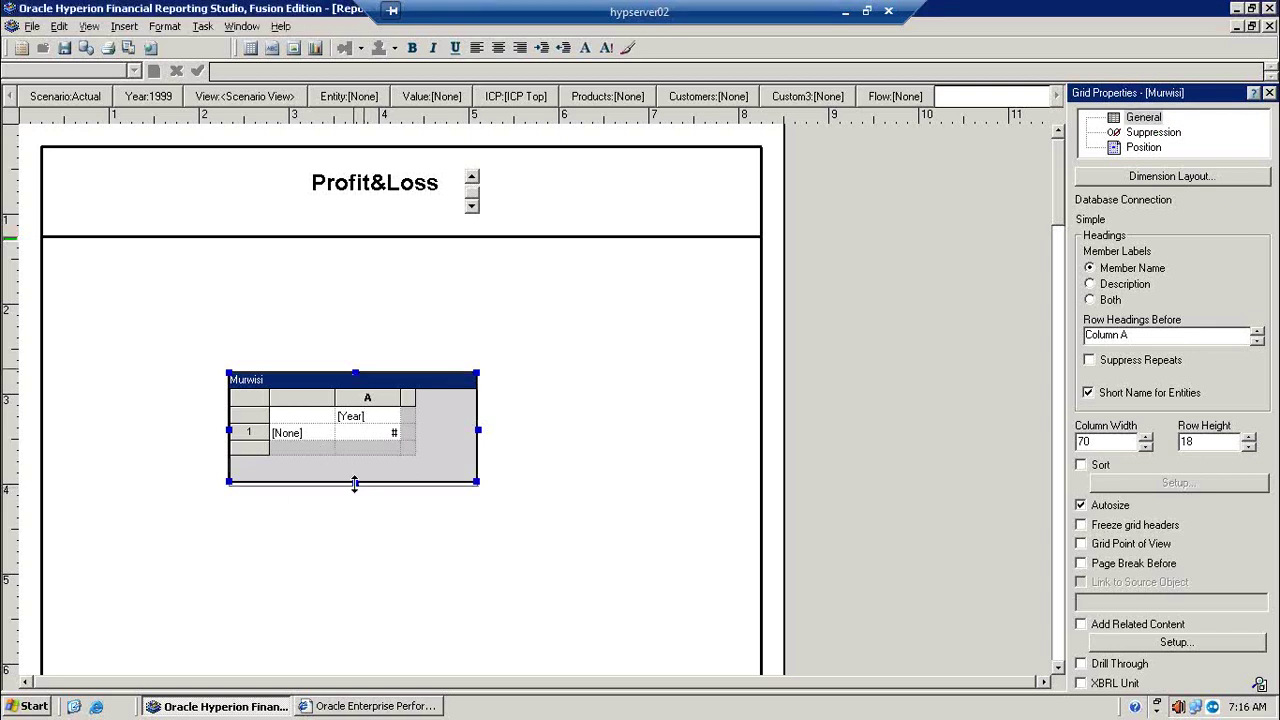
Step: Drag the grid's bottom and right handles outward to enlarge it, then select the grid
drag(356, 483, 380, 668)
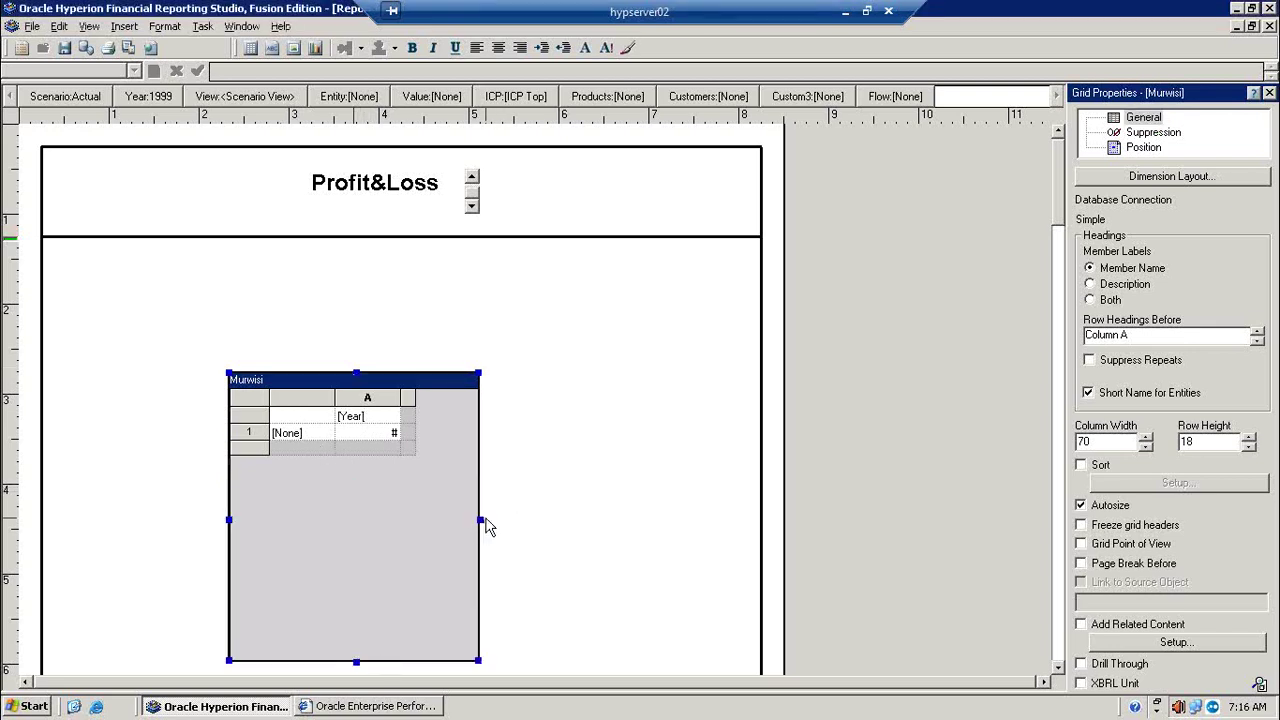
drag(480, 521, 633, 521)
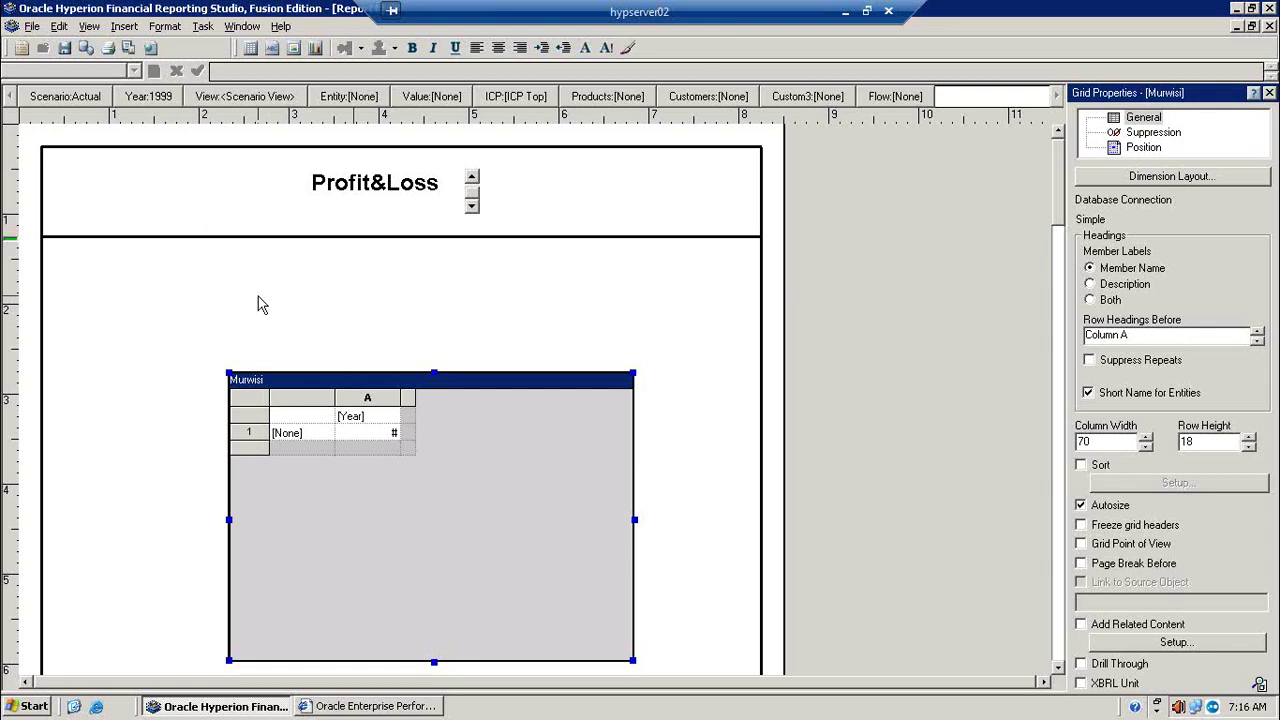
click(251, 403)
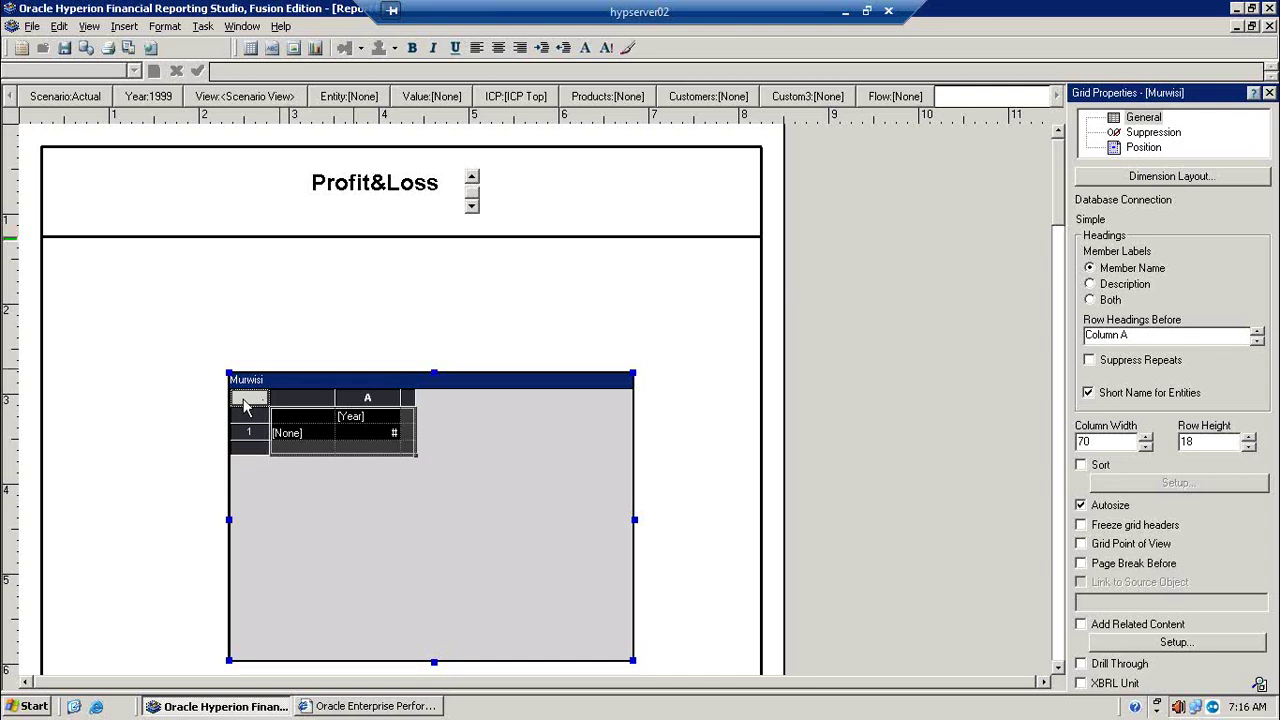
Step: Add a Grid Point of View to the Murwisi grid and open Scenario member selection
right_click(245, 405)
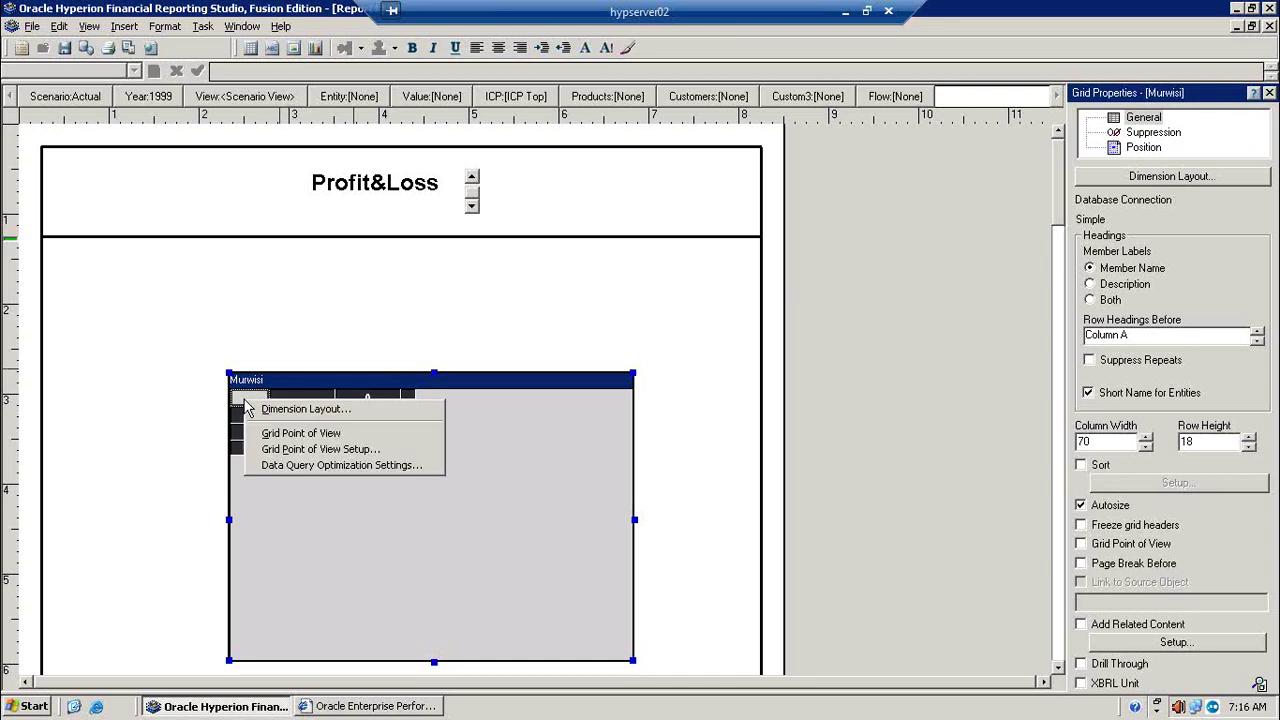
click(287, 433)
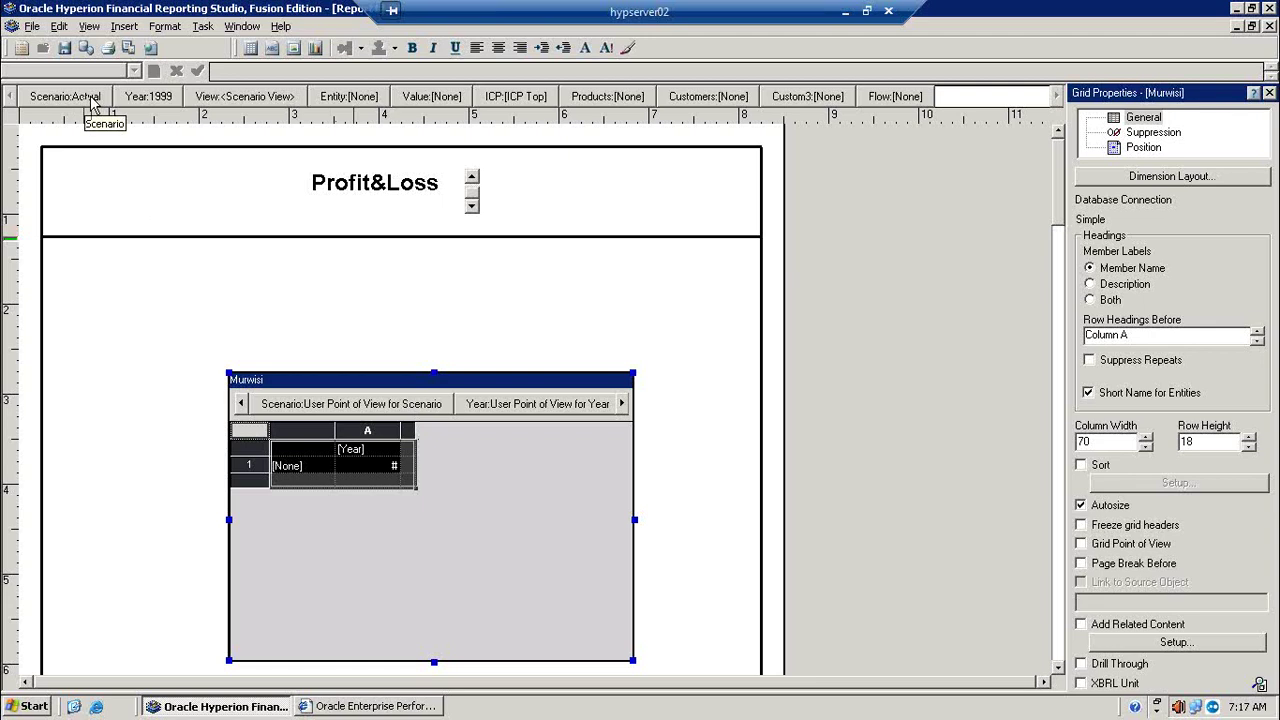
click(338, 404)
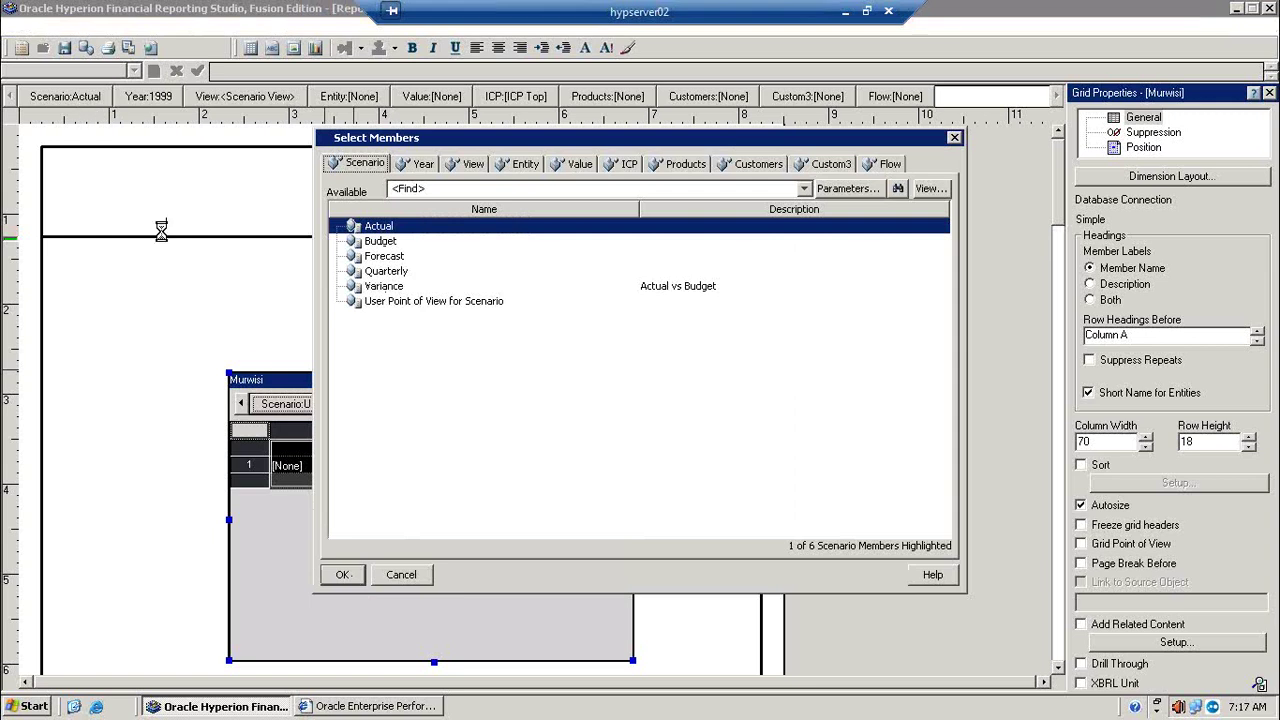
Step: Set the grid's point of view to Scenario Actual and Year 2004
click(343, 575)
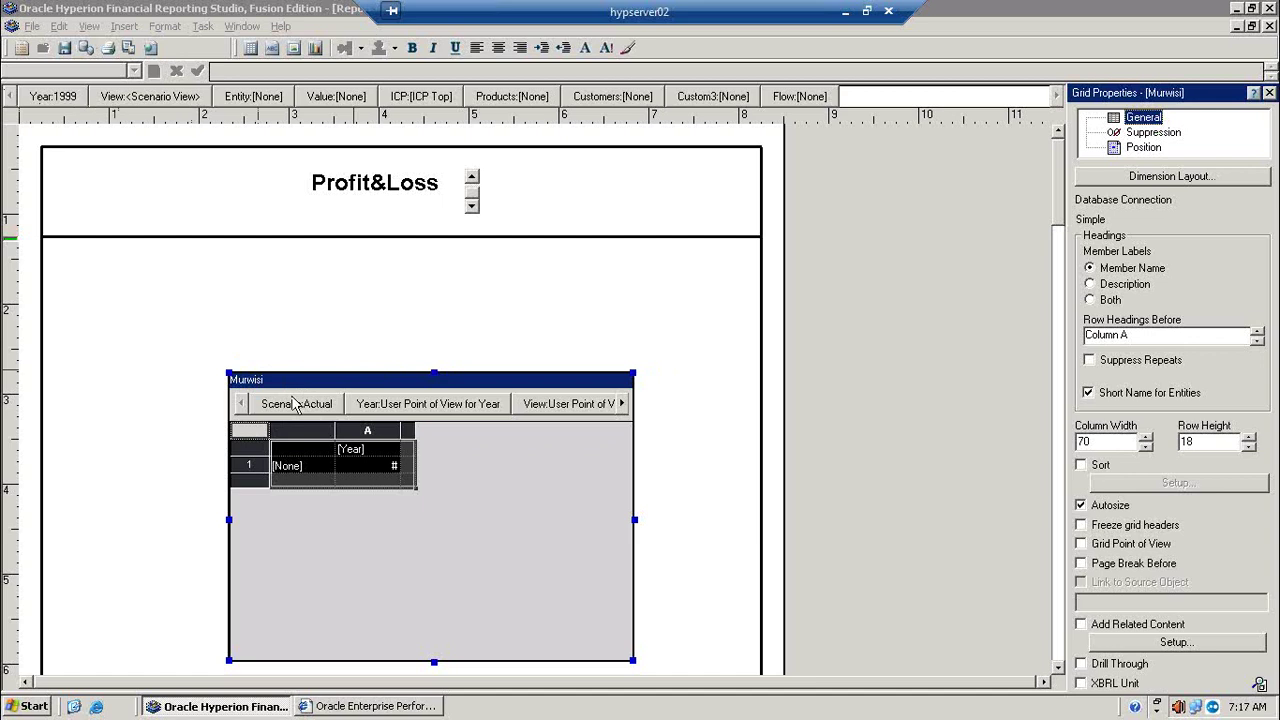
click(422, 405)
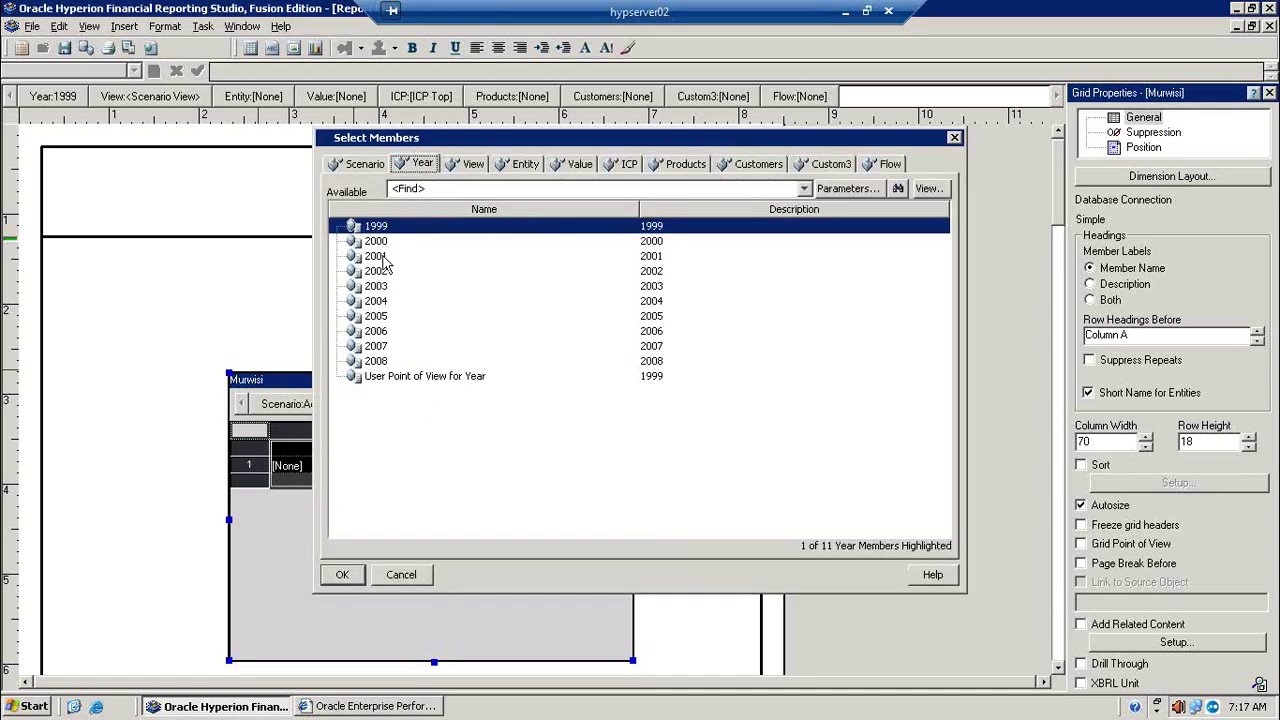
click(388, 303)
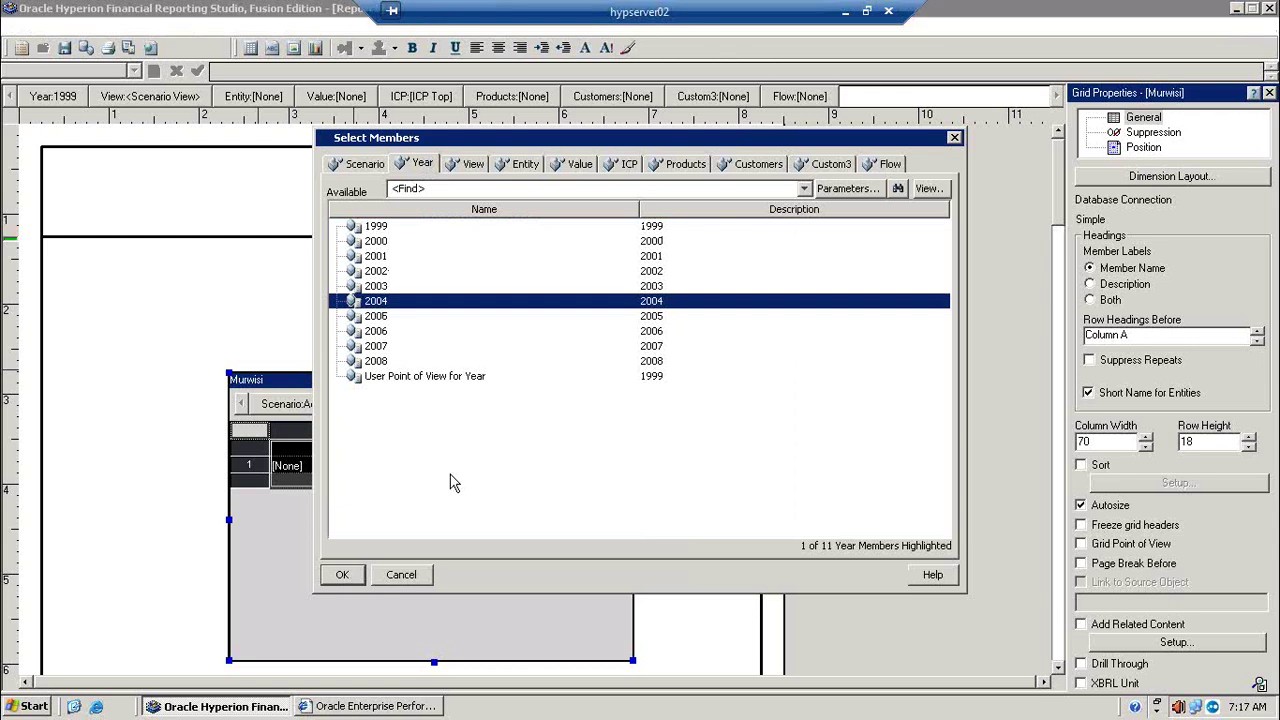
click(340, 577)
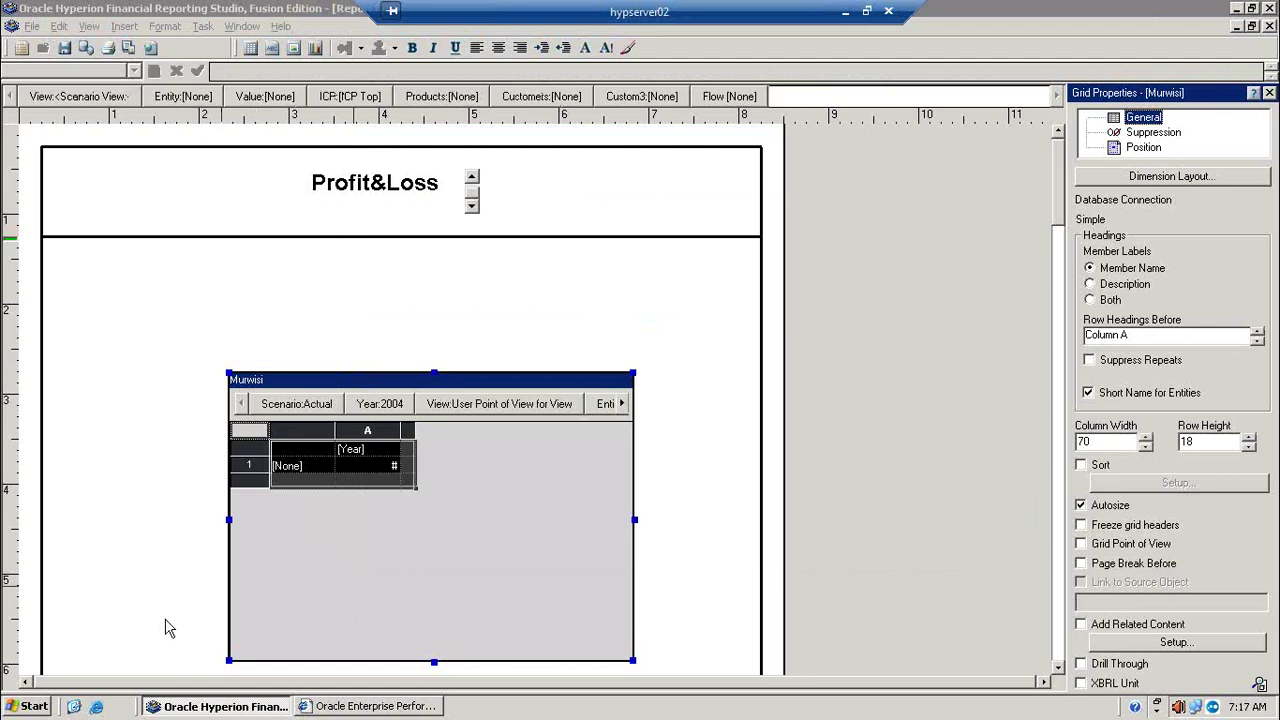
click(35, 710)
Step: Launch Oracle Hyperion Financial Management from the Start menu's Oracle EPM System folder
mouse_move(107, 470)
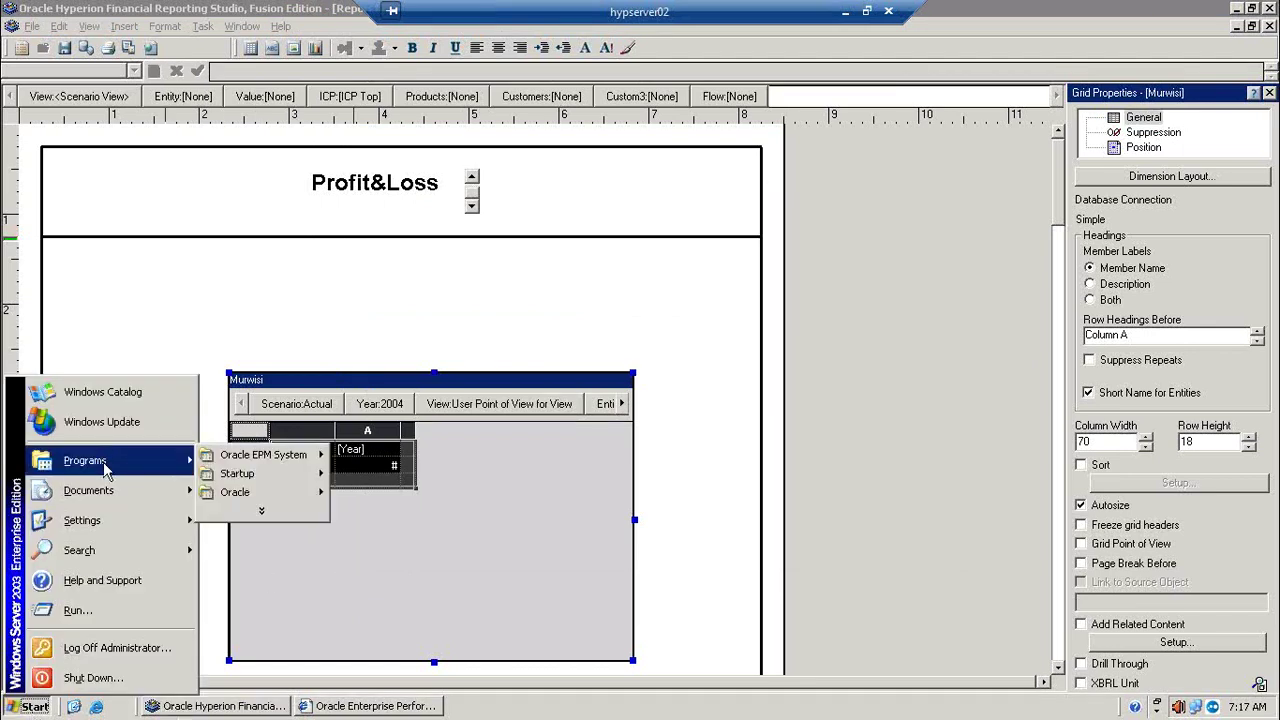
mouse_move(277, 456)
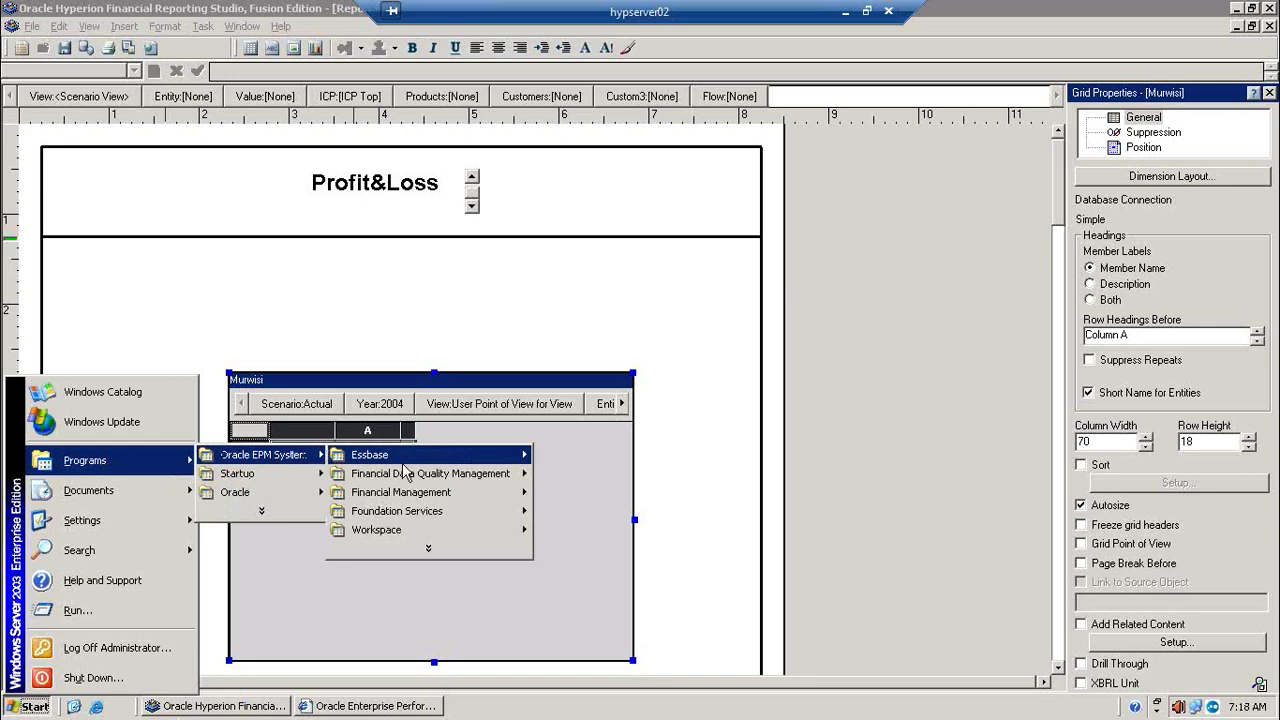
mouse_move(458, 497)
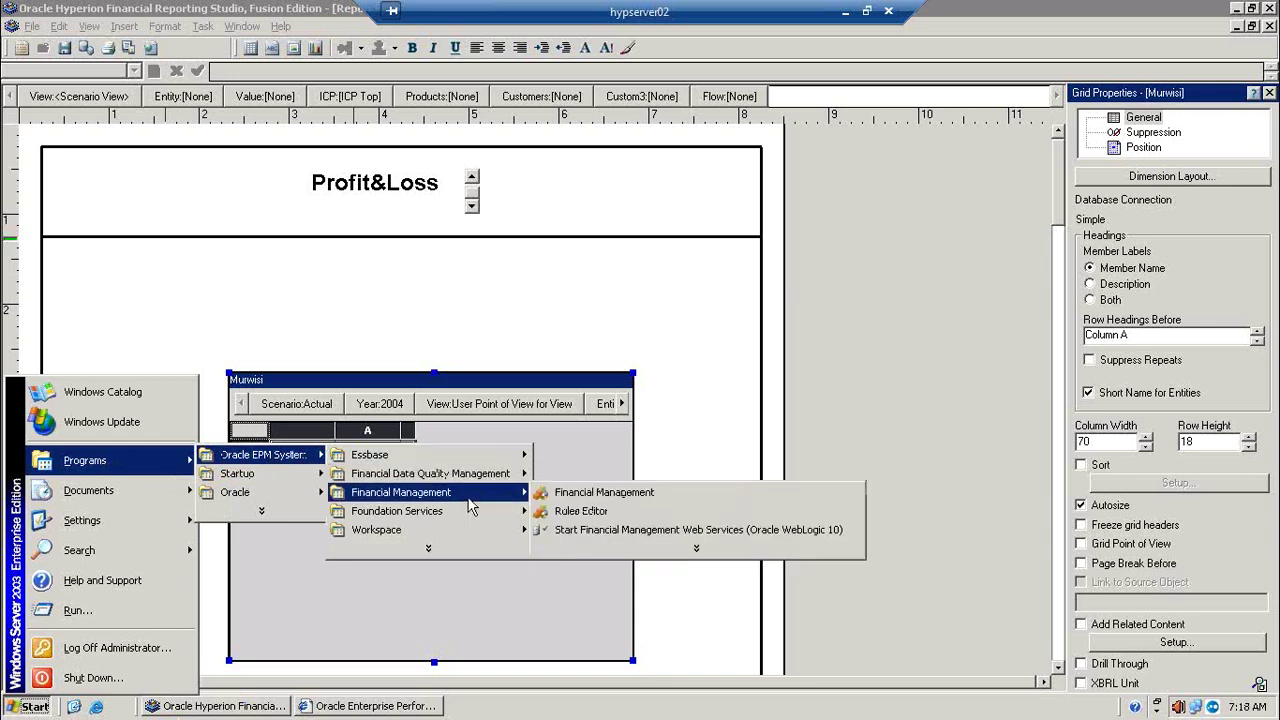
click(603, 499)
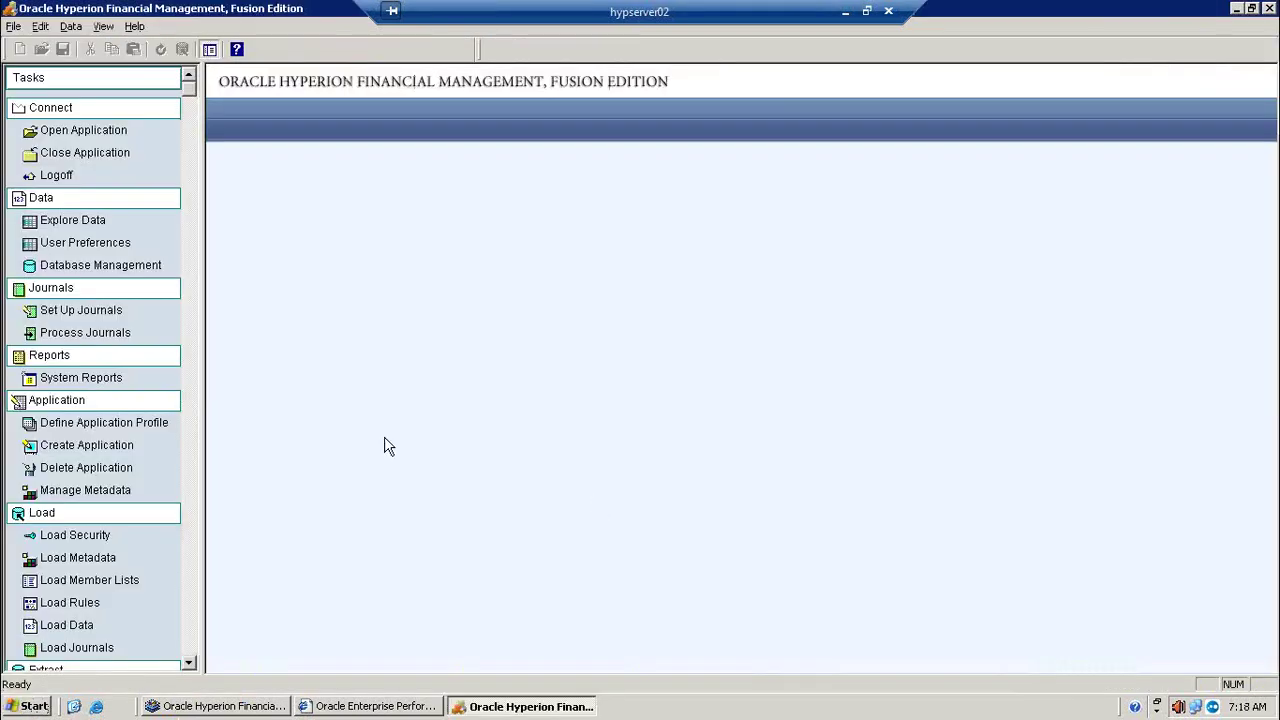
Step: Connect to hypserver02, open the Murwisi application and log on
click(98, 132)
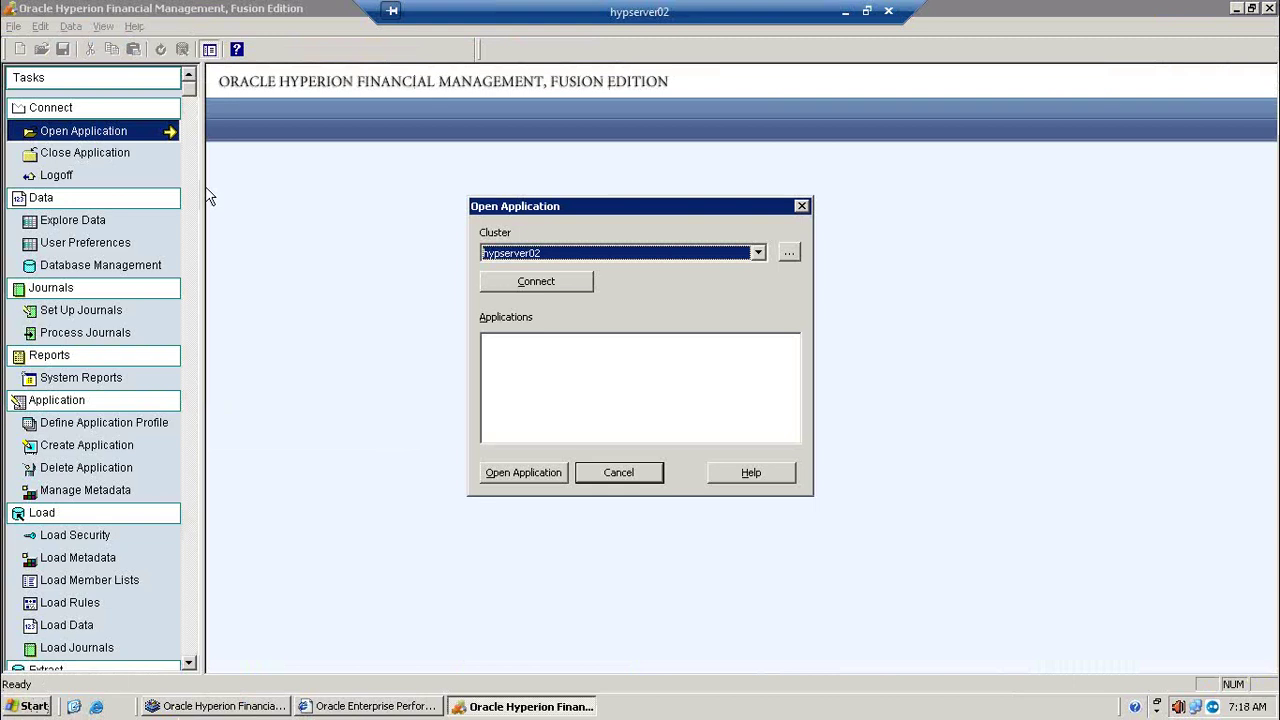
click(546, 283)
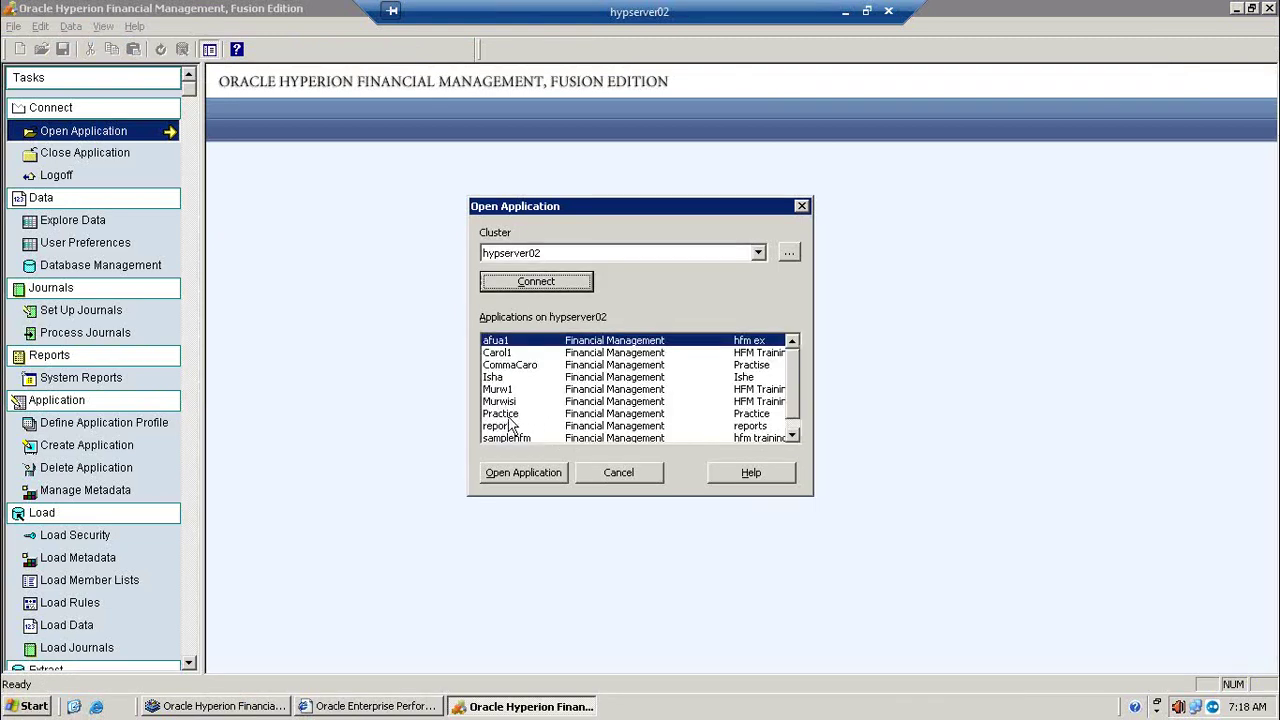
click(503, 403)
click(528, 474)
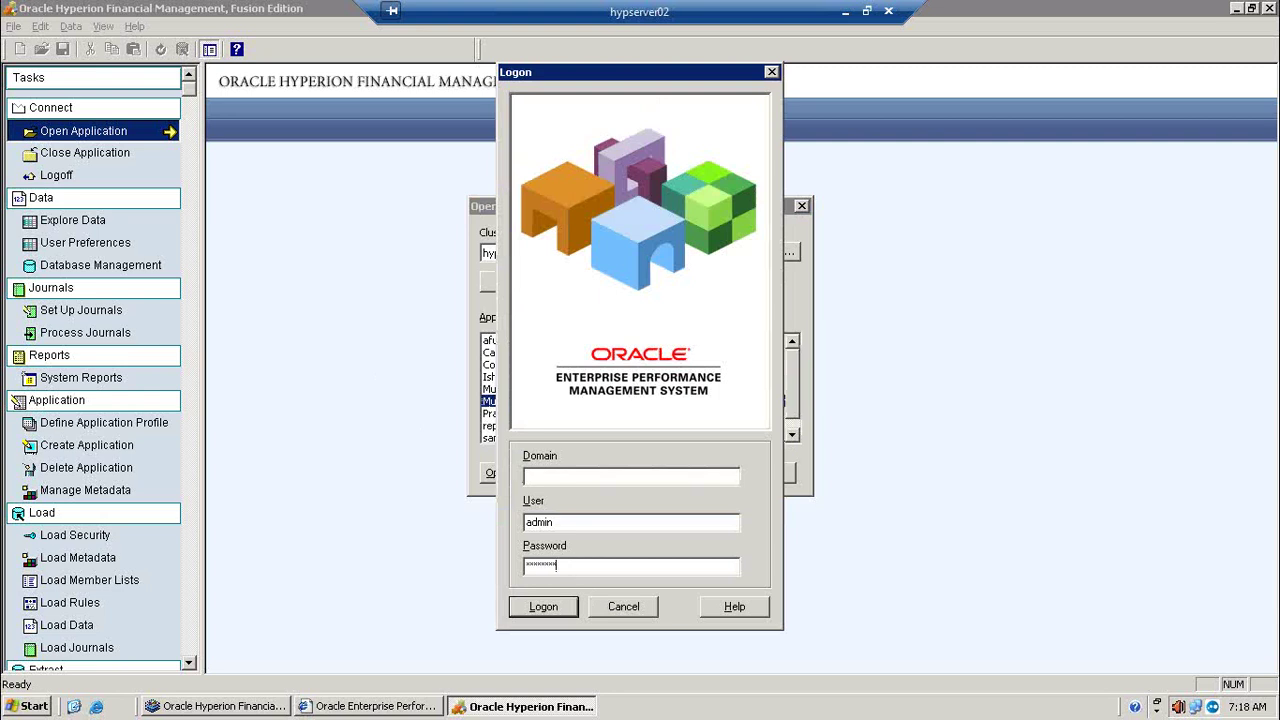
key(Return)
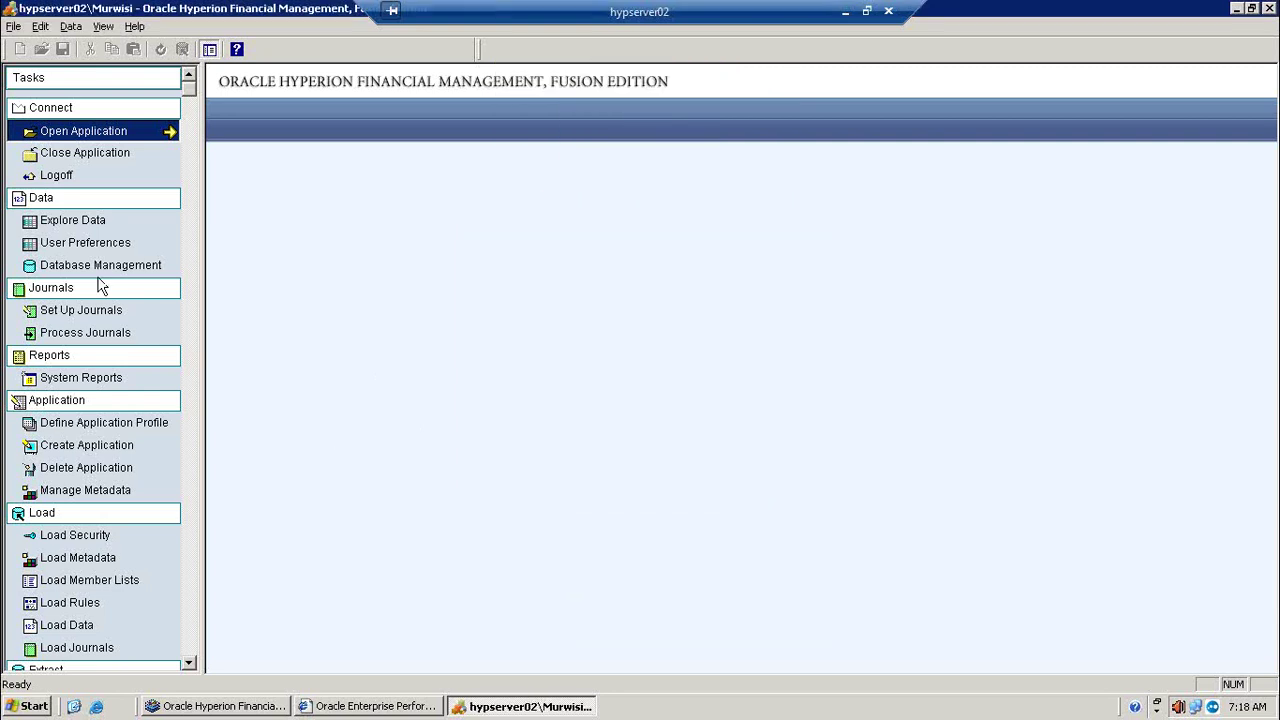
Step: Read the Murwisi data's POV members (Actual, 2000, Periodic, California.Sunnyvale) and return to the grid's Scenario selection
click(74, 222)
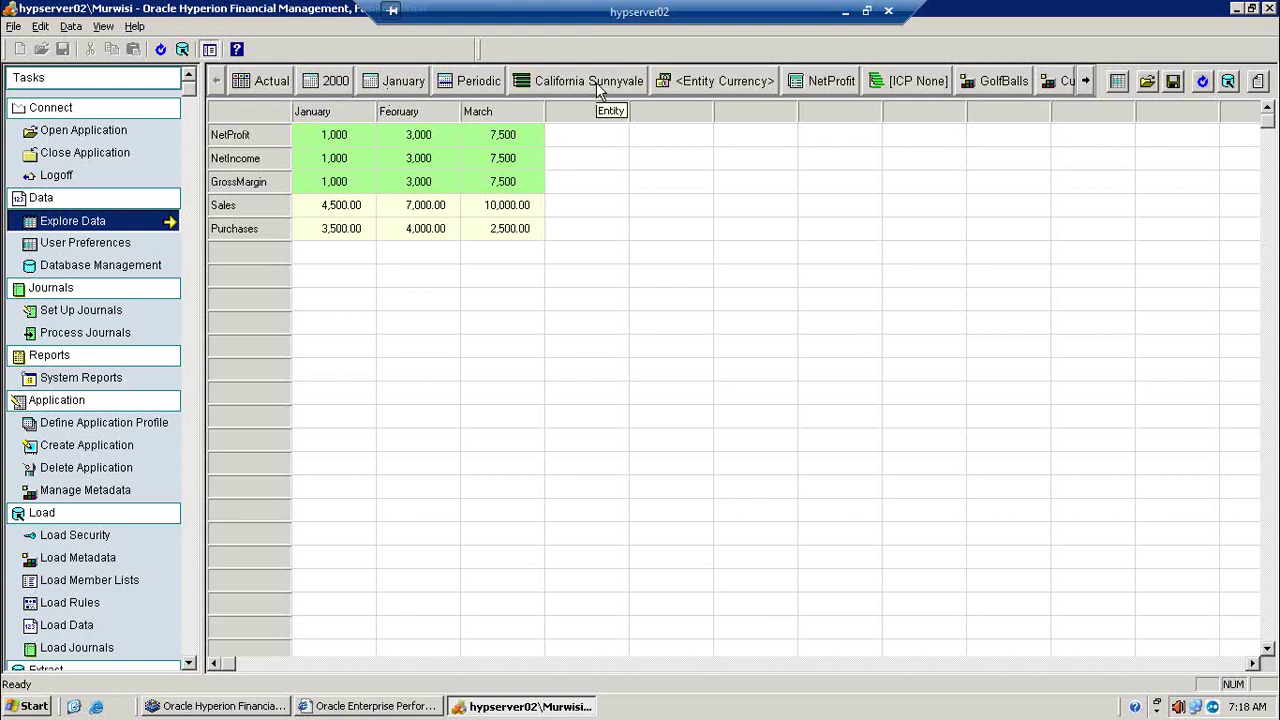
click(1088, 84)
click(1088, 84)
click(1088, 84)
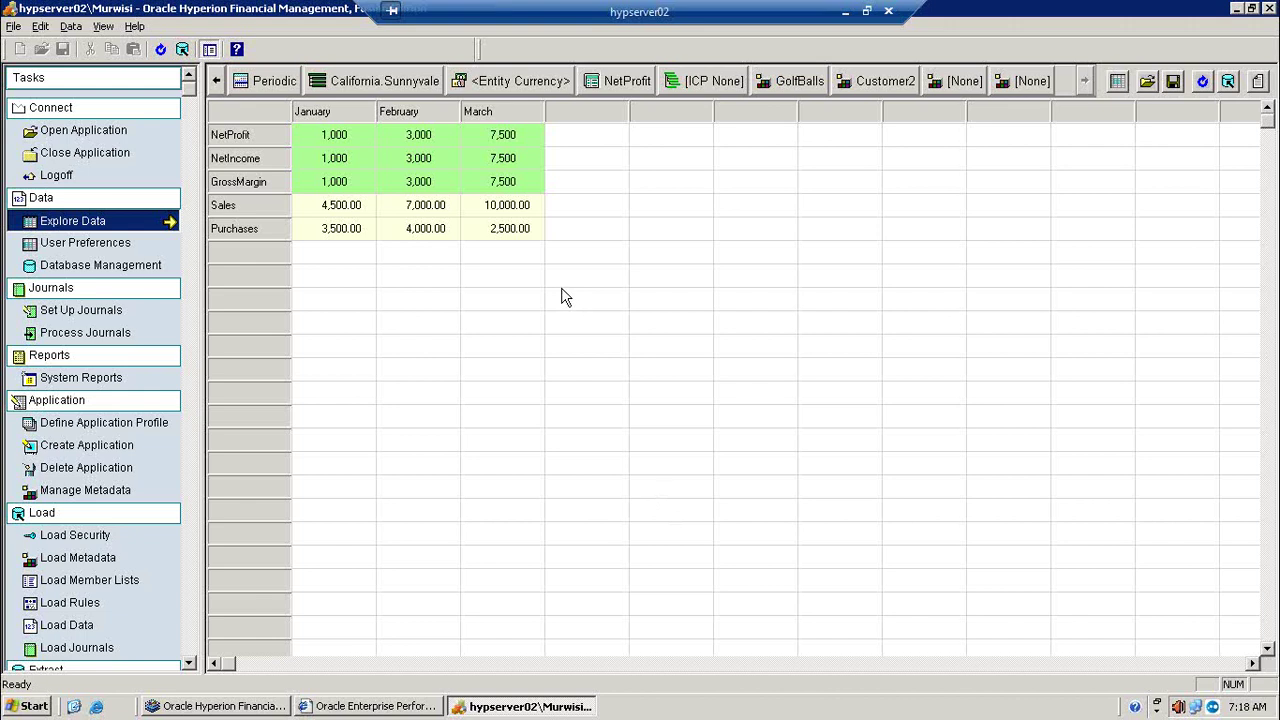
click(216, 81)
click(216, 81)
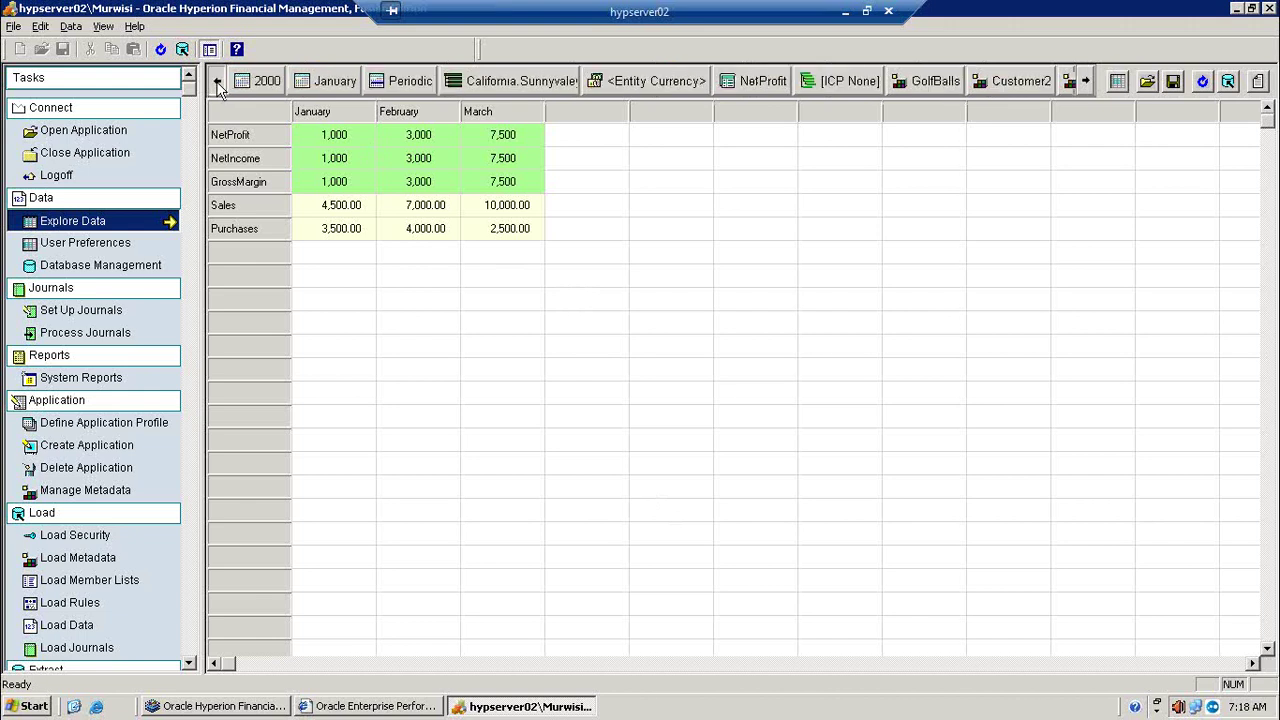
click(216, 81)
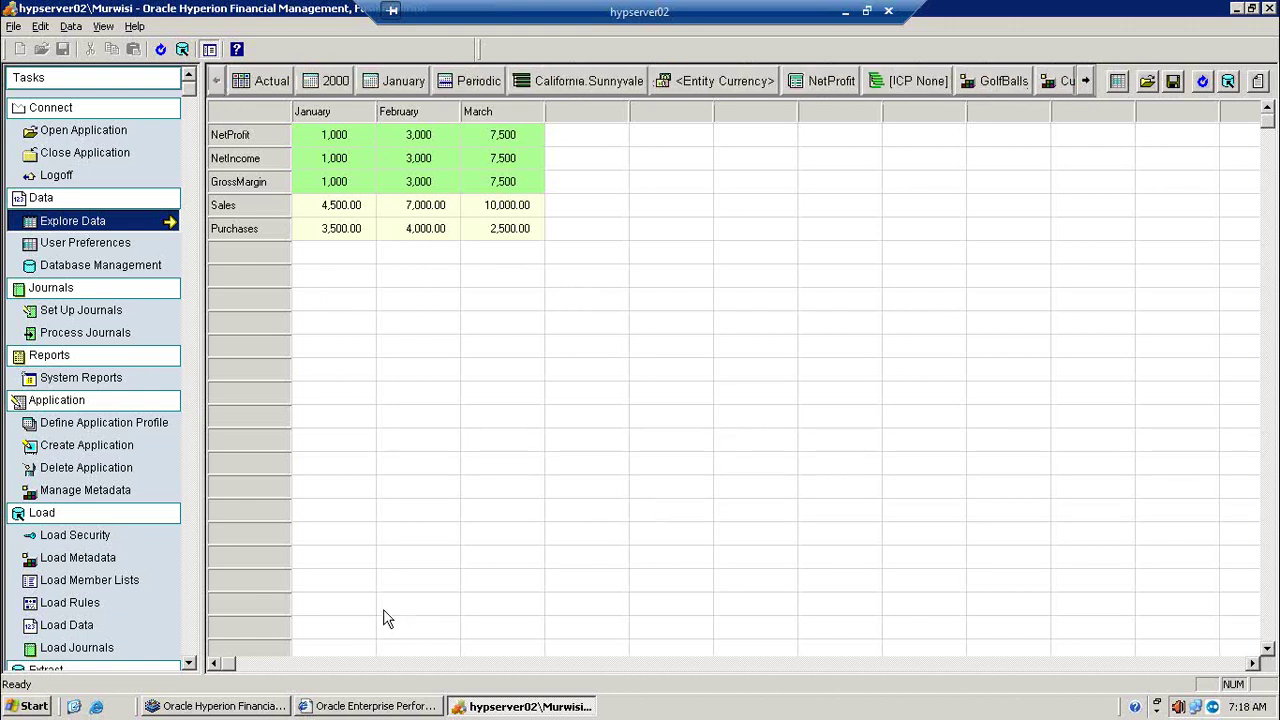
click(258, 708)
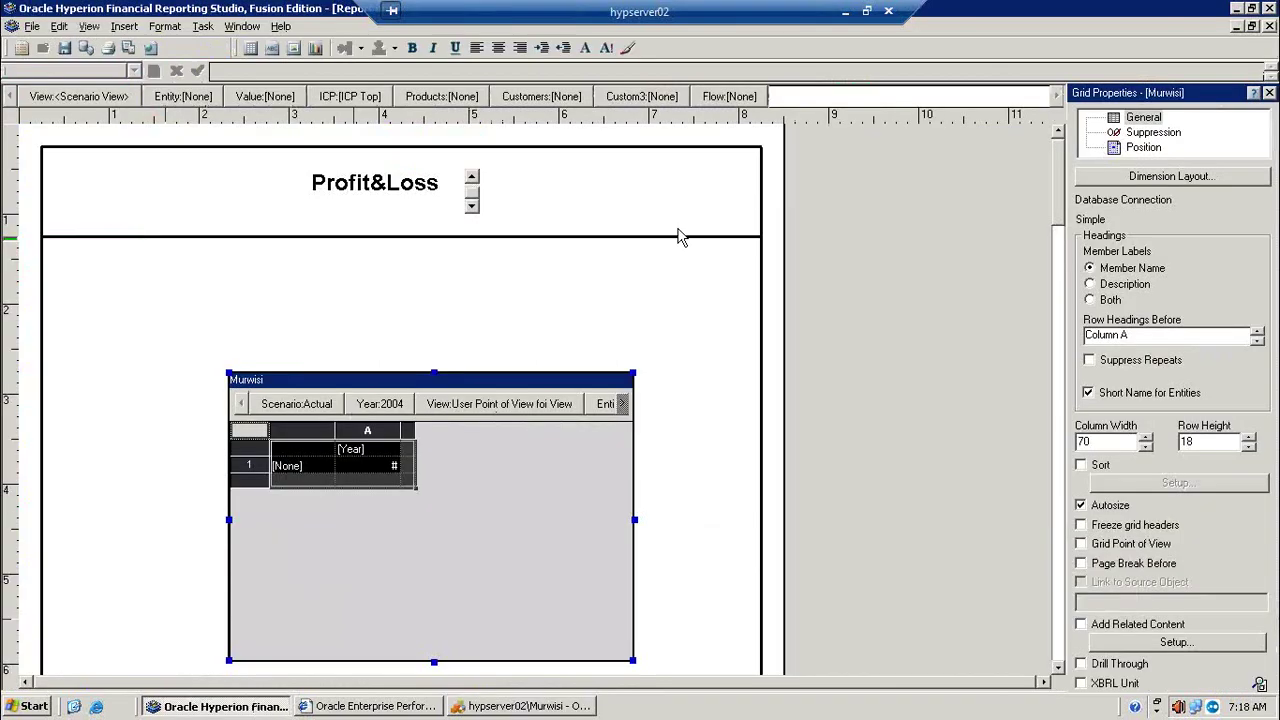
click(319, 409)
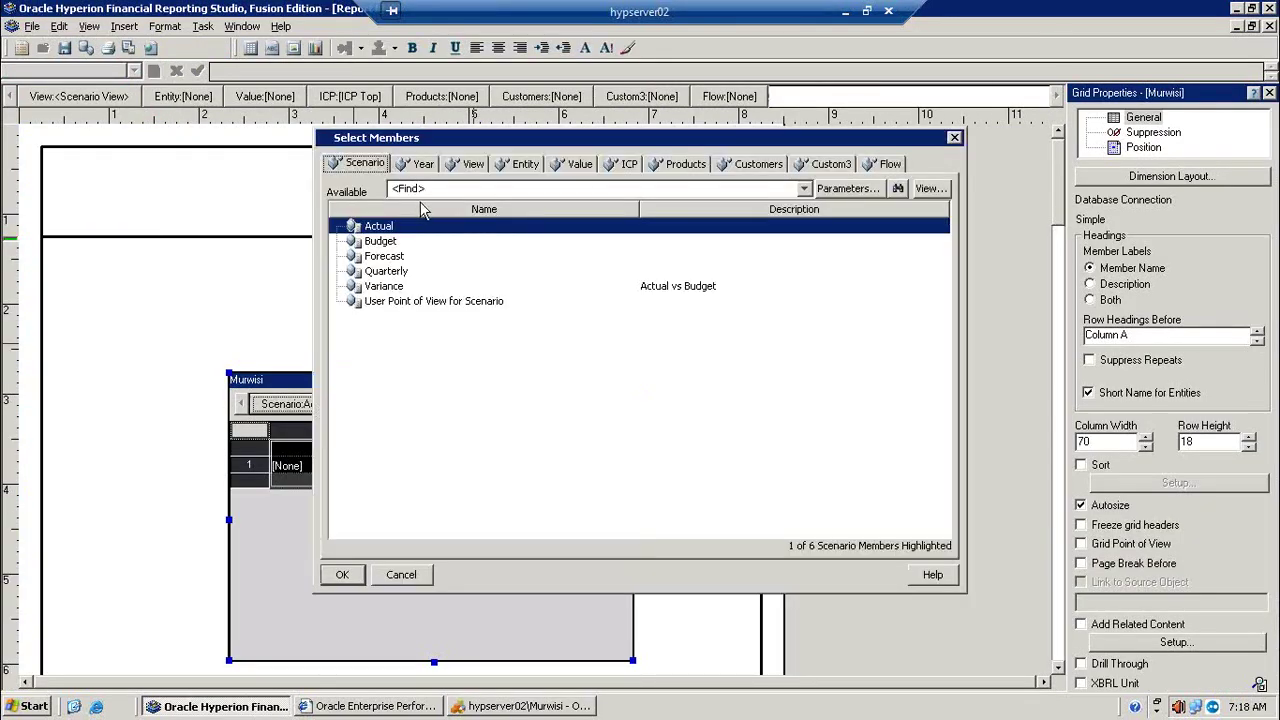
Step: Choose year 2000, view Periodic and entity California.Sunnyvale for the grid's point of view
click(421, 168)
click(385, 243)
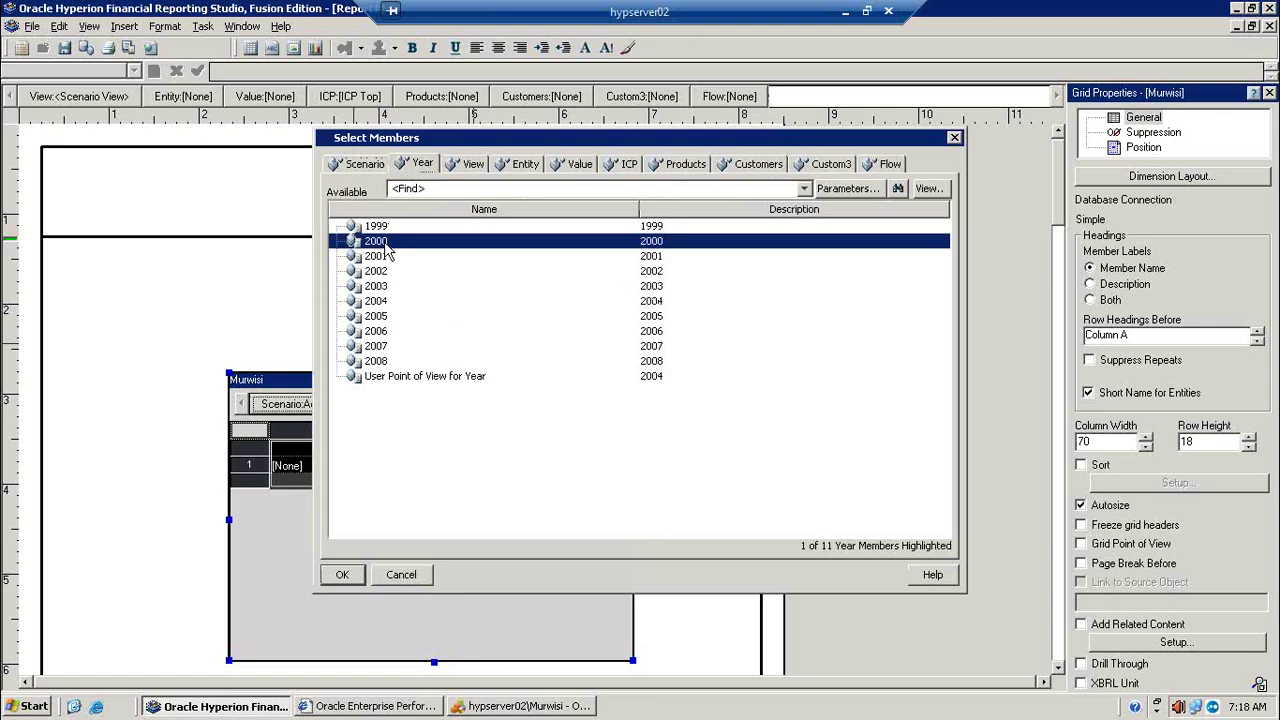
click(478, 168)
click(389, 245)
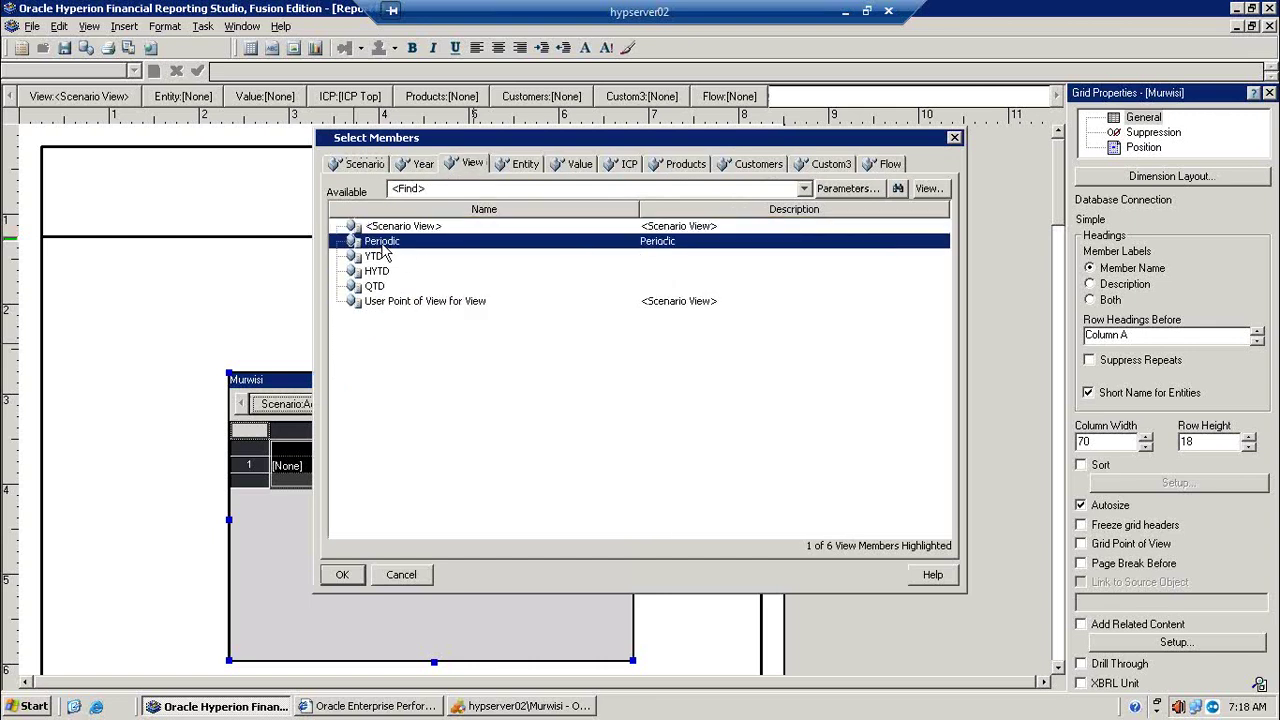
click(518, 166)
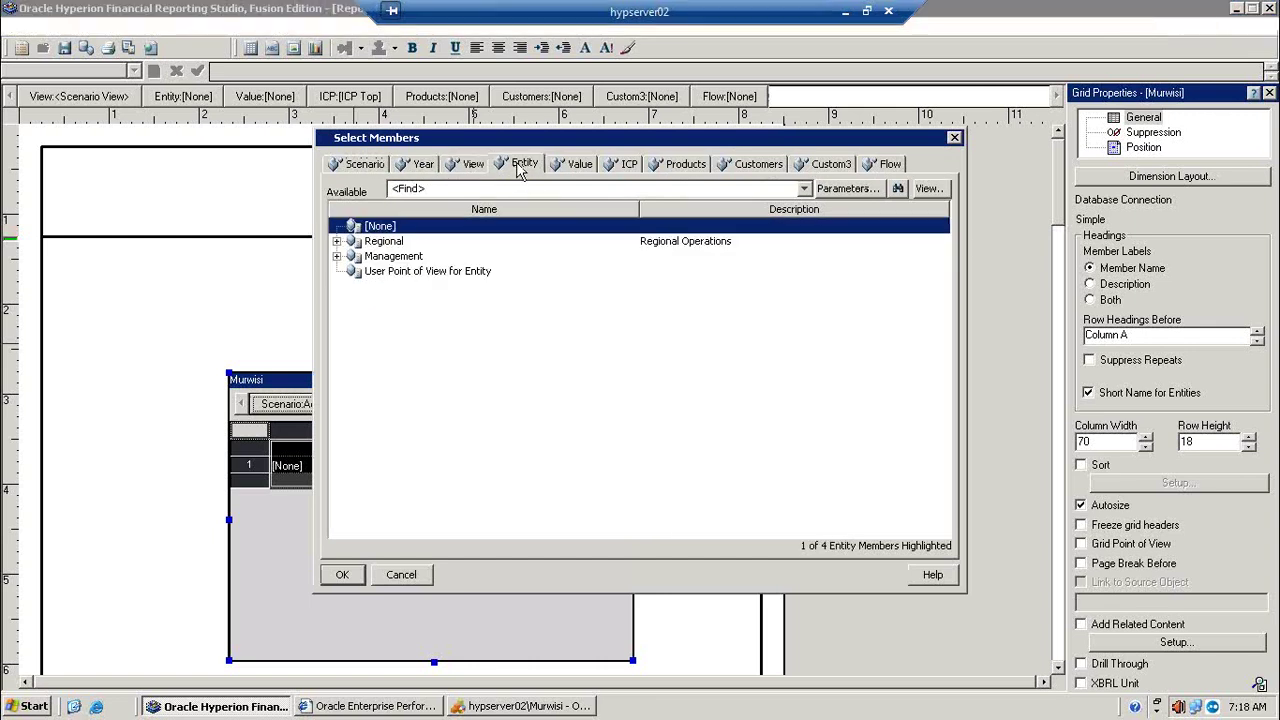
click(337, 242)
click(355, 256)
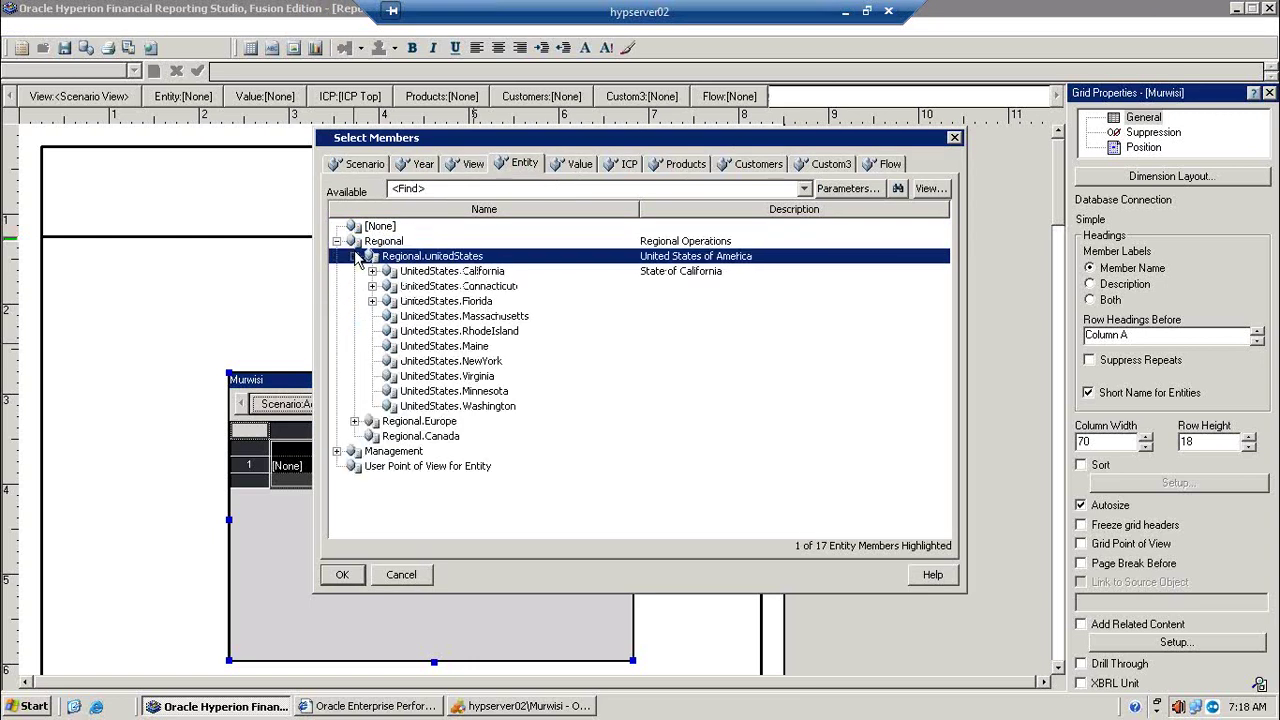
click(372, 271)
click(448, 287)
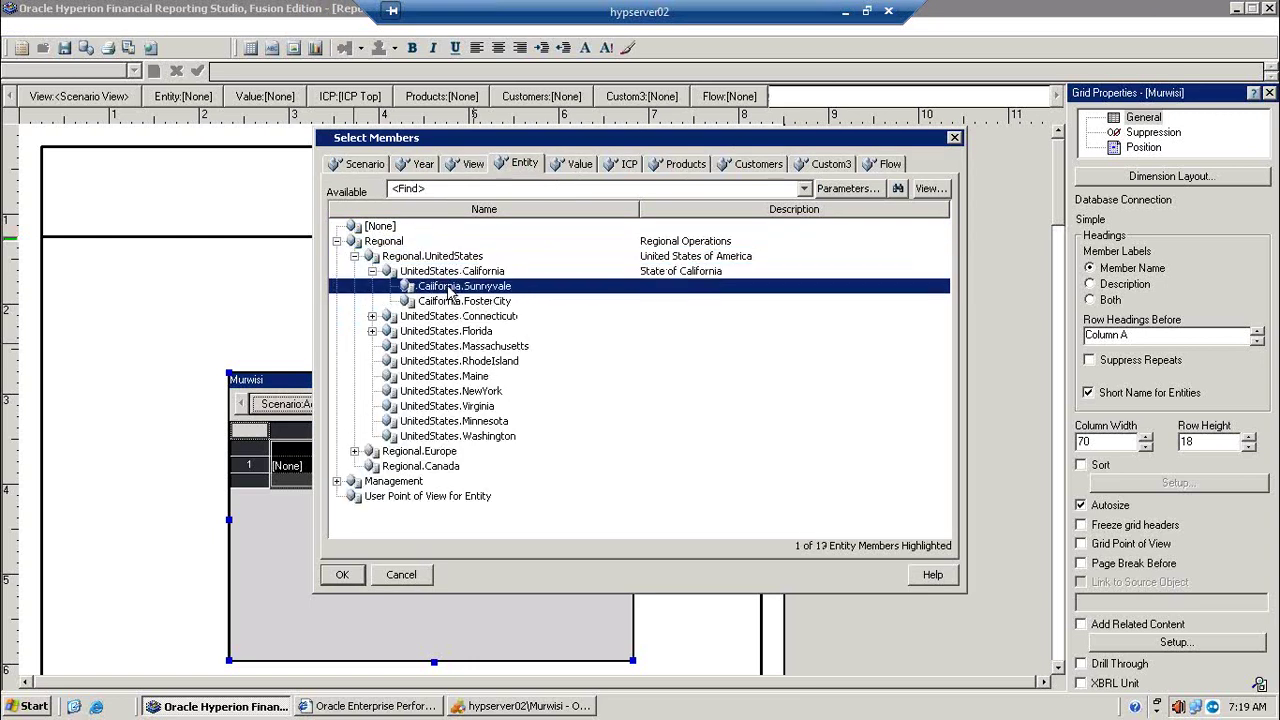
Step: Set the Value member to <Entity Currency> and the ICP member to [ICP None]
click(578, 166)
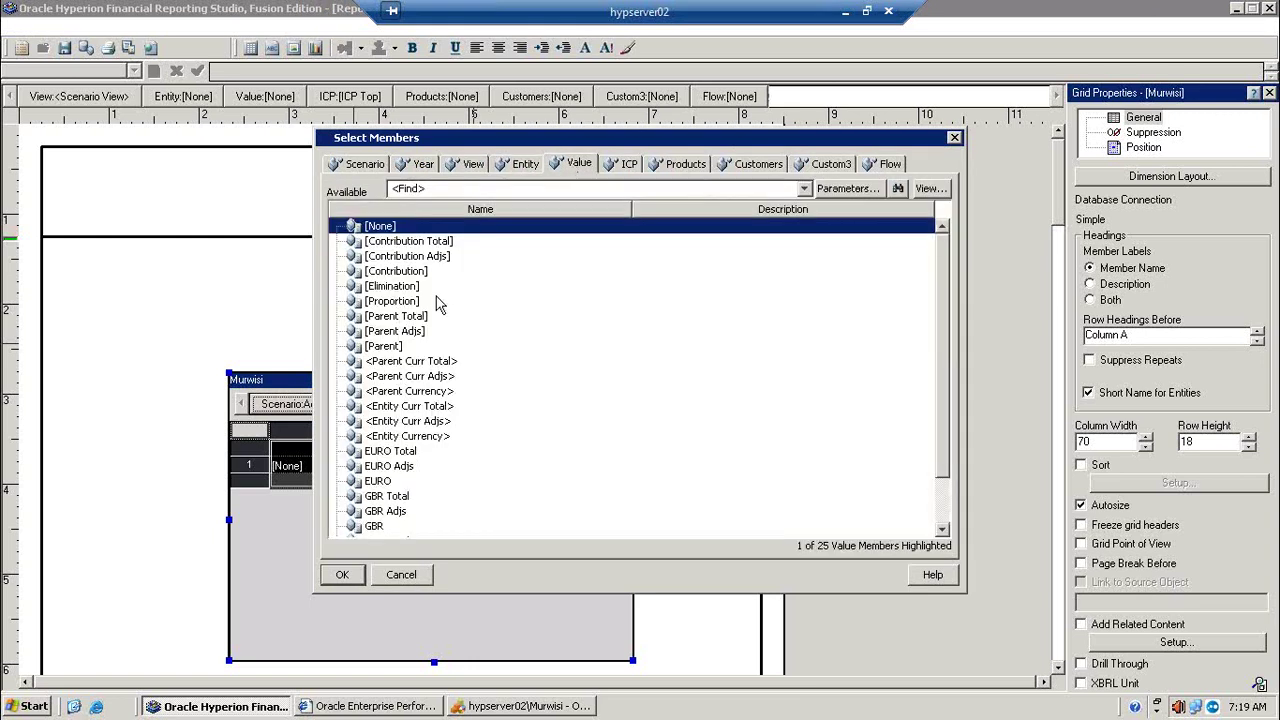
click(413, 438)
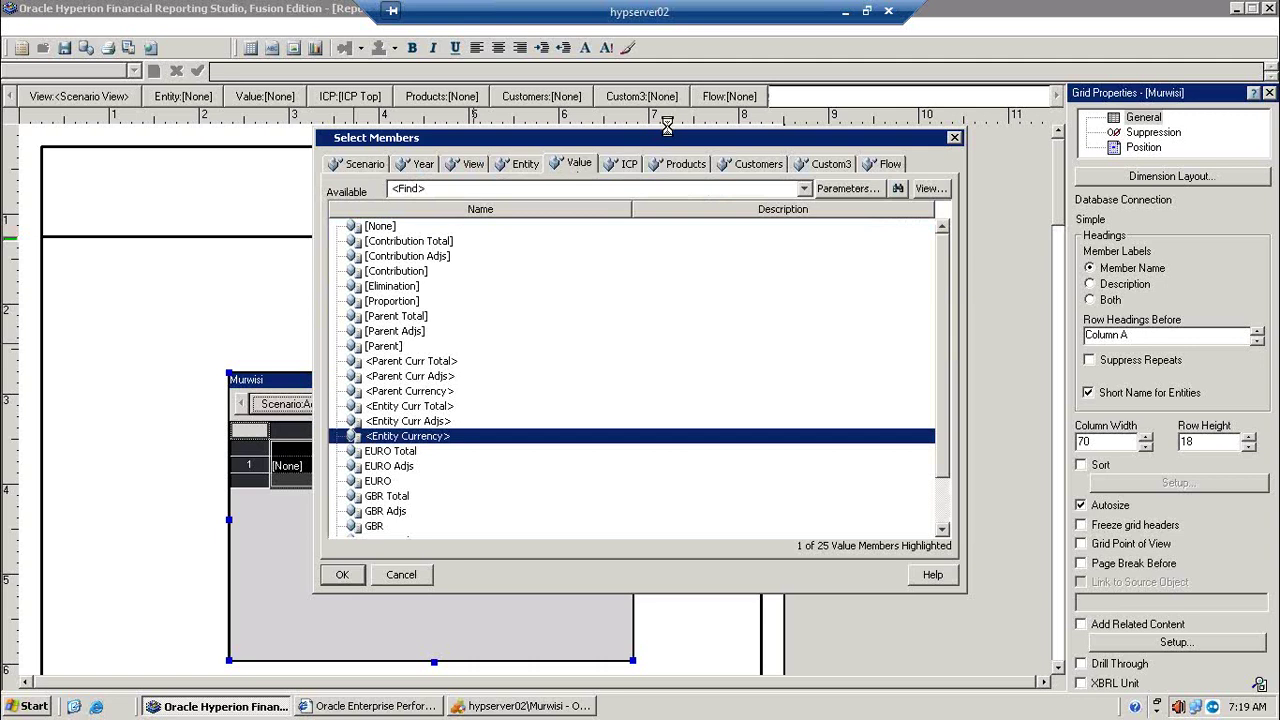
click(630, 165)
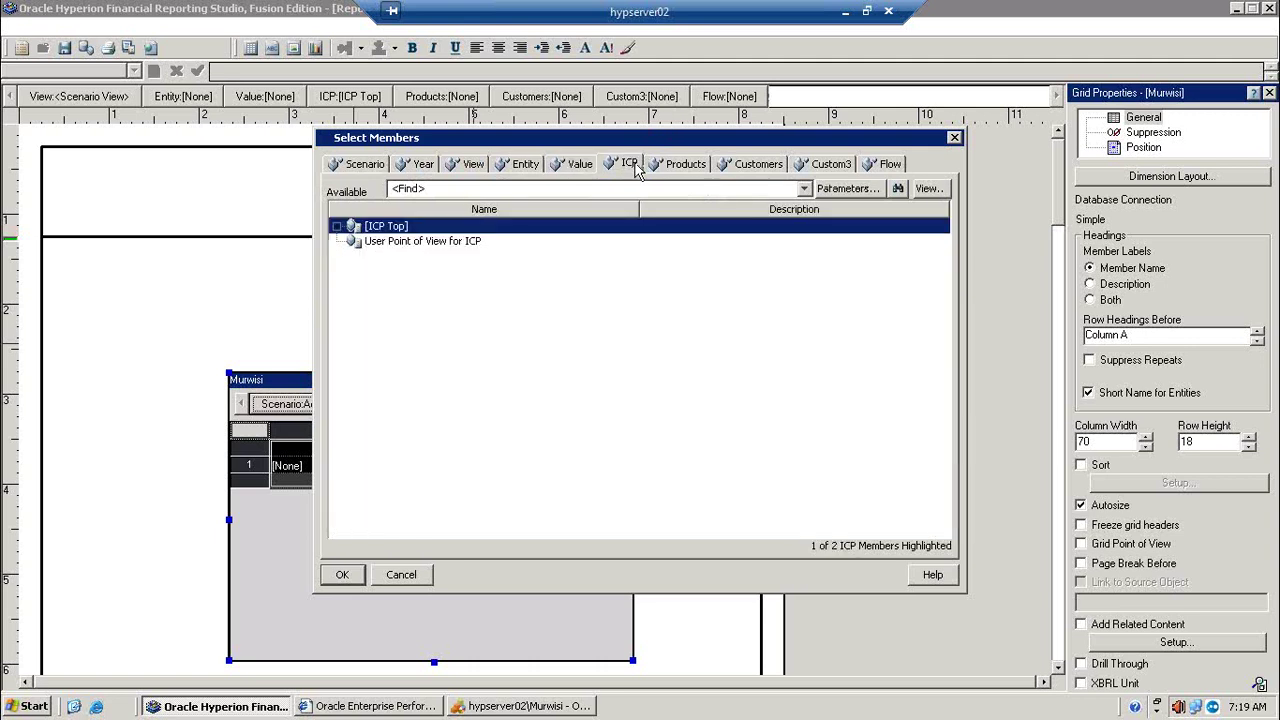
click(337, 226)
click(402, 244)
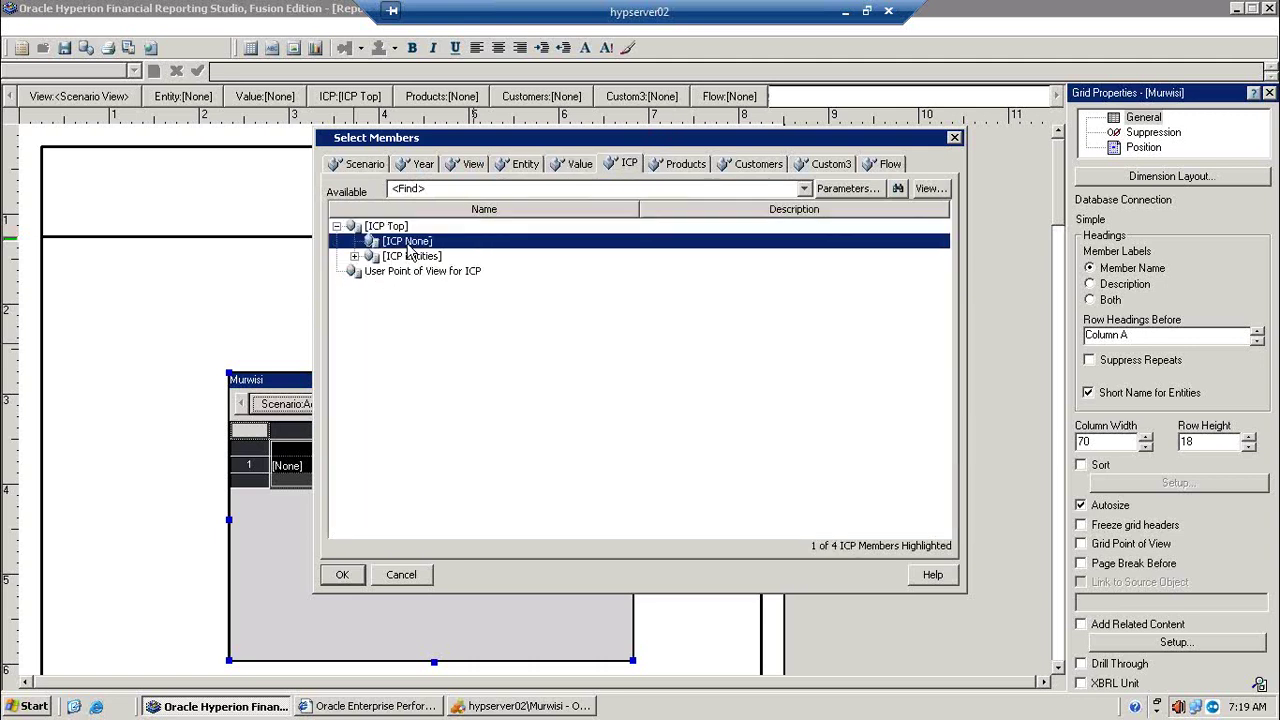
Step: Set the Products member to GolfBalls and the Customers member to Customer2
click(682, 166)
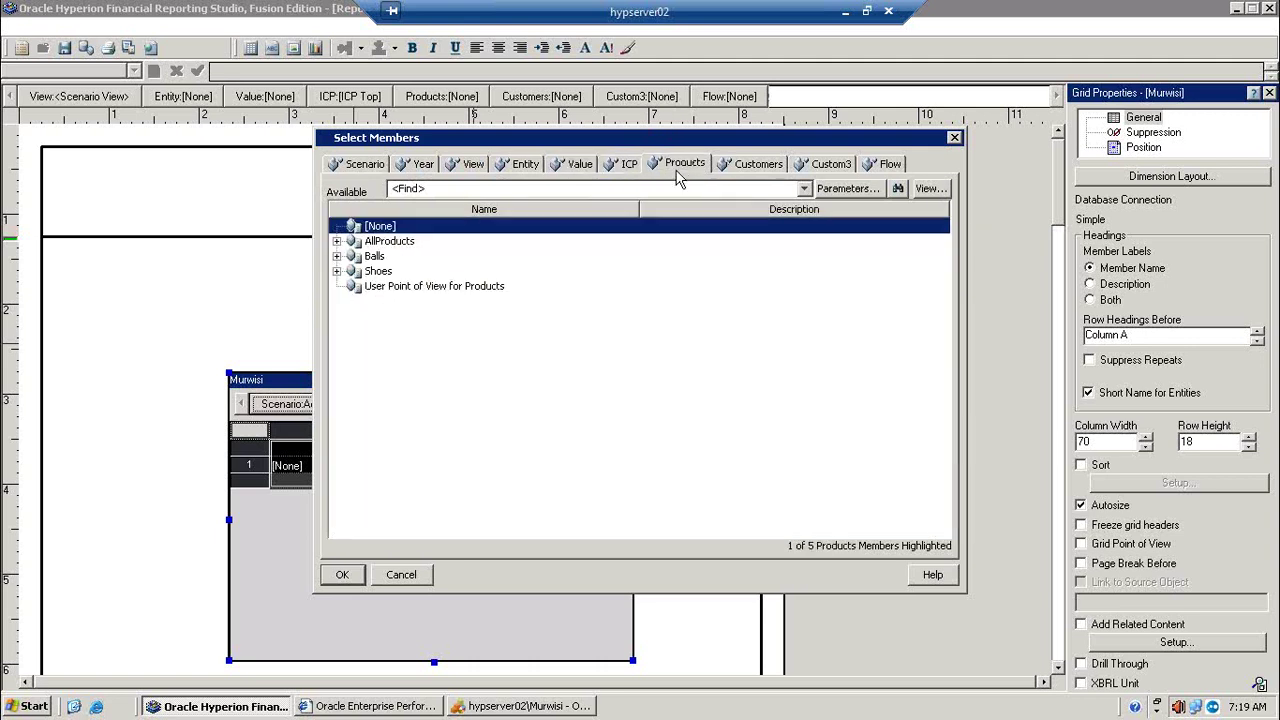
click(337, 241)
click(354, 256)
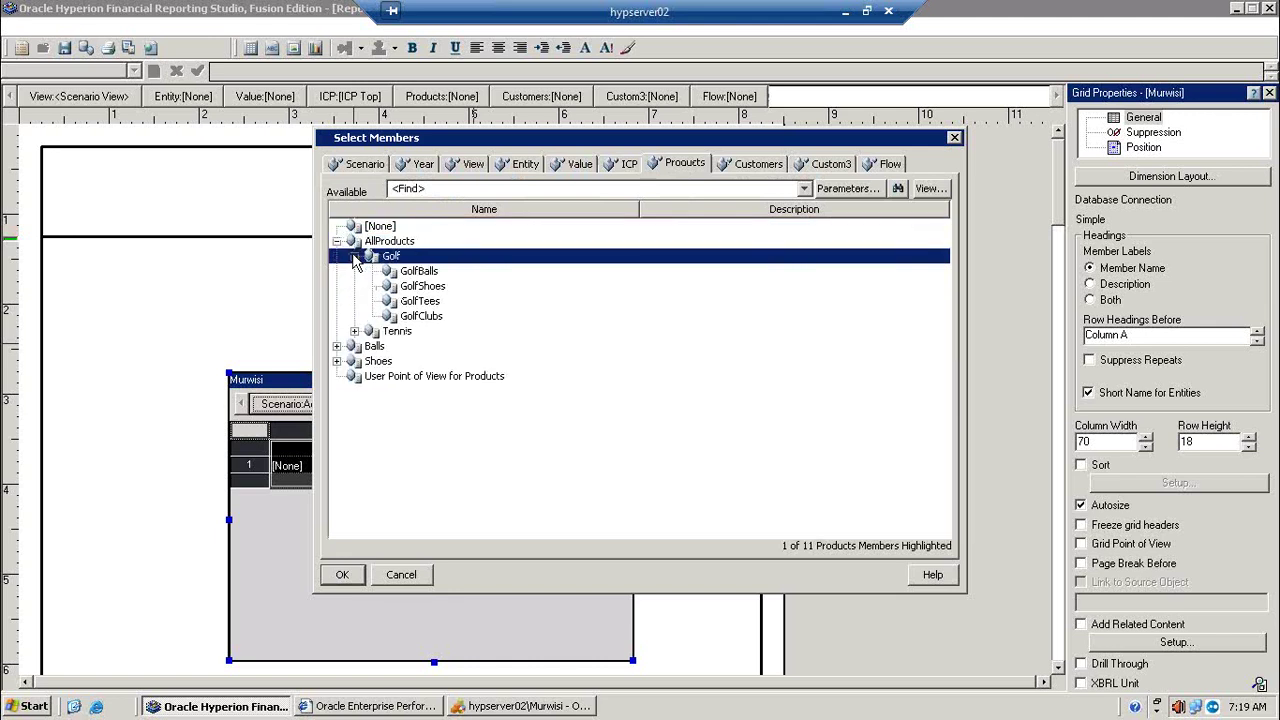
click(418, 272)
click(742, 166)
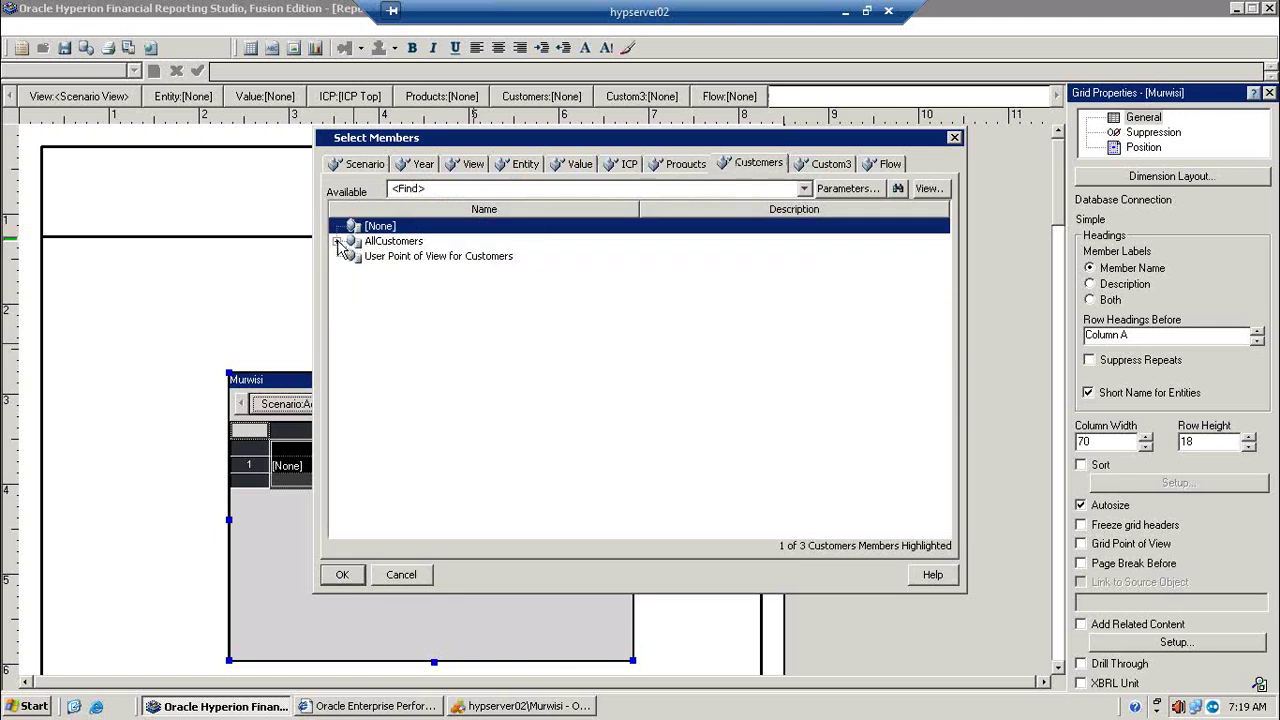
click(337, 241)
click(406, 258)
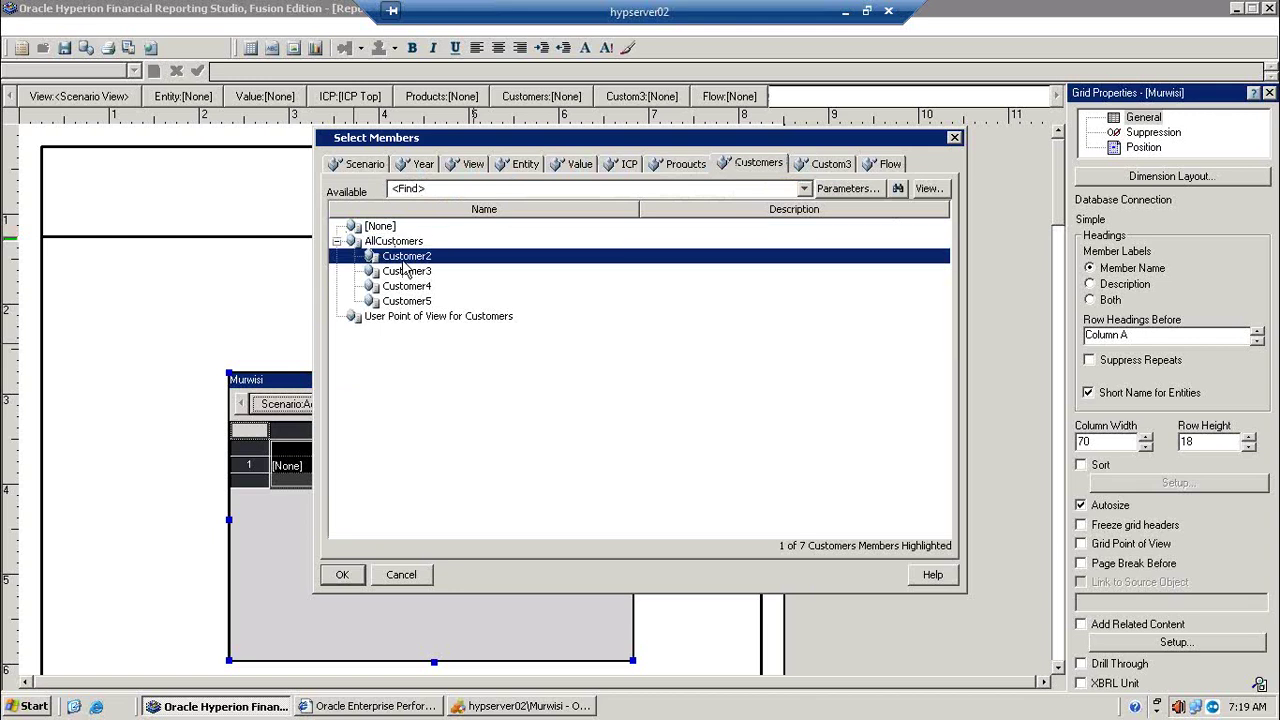
Step: Review the Custom3 and Flow members and check the Financial Management data grid
click(814, 168)
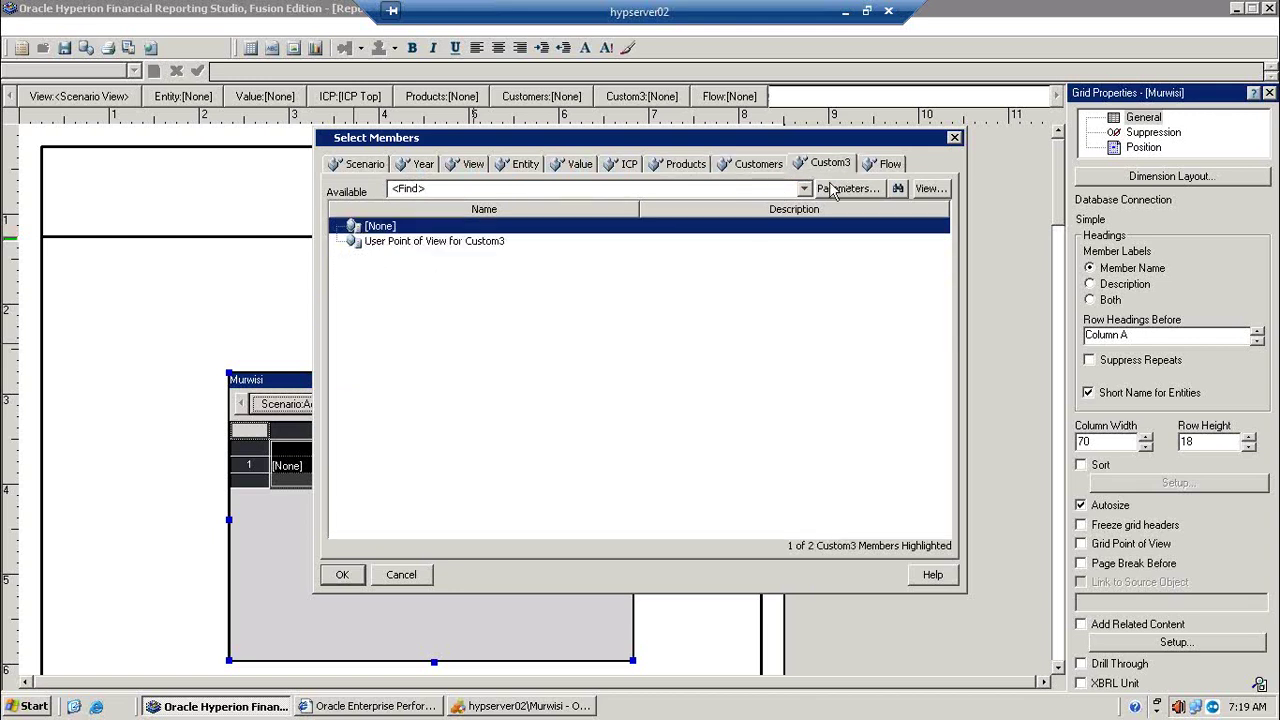
click(885, 167)
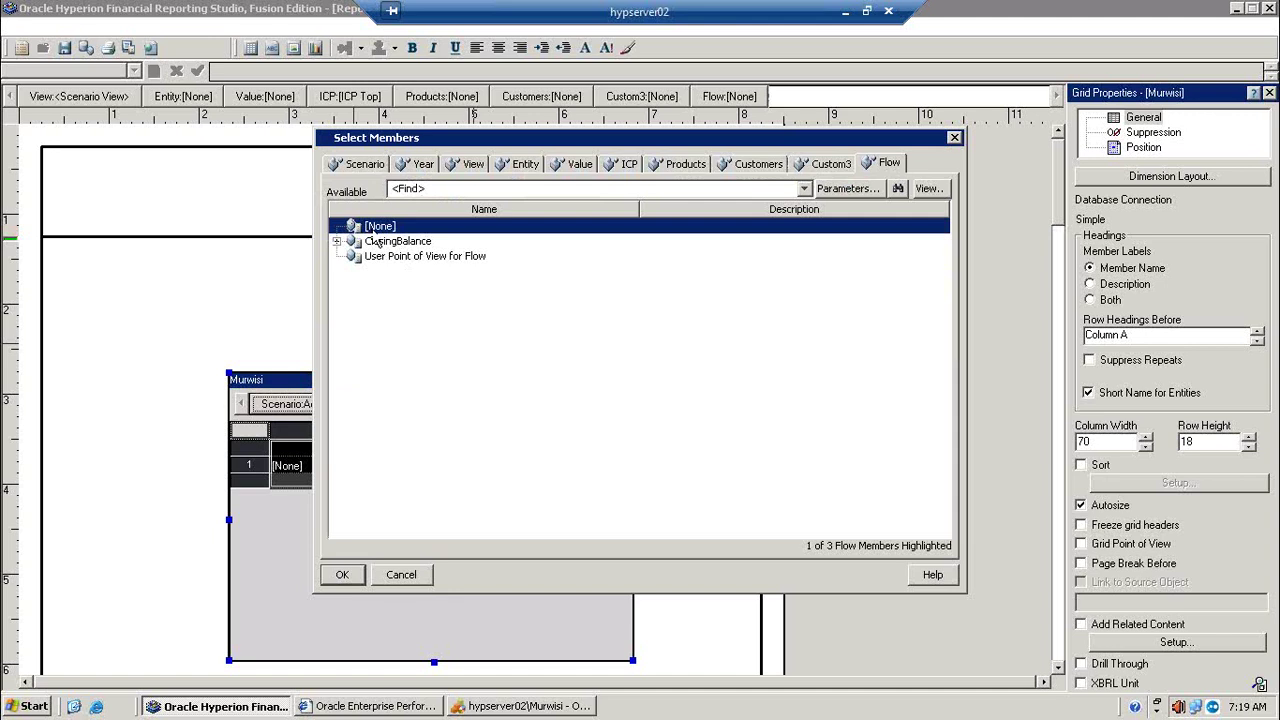
click(536, 708)
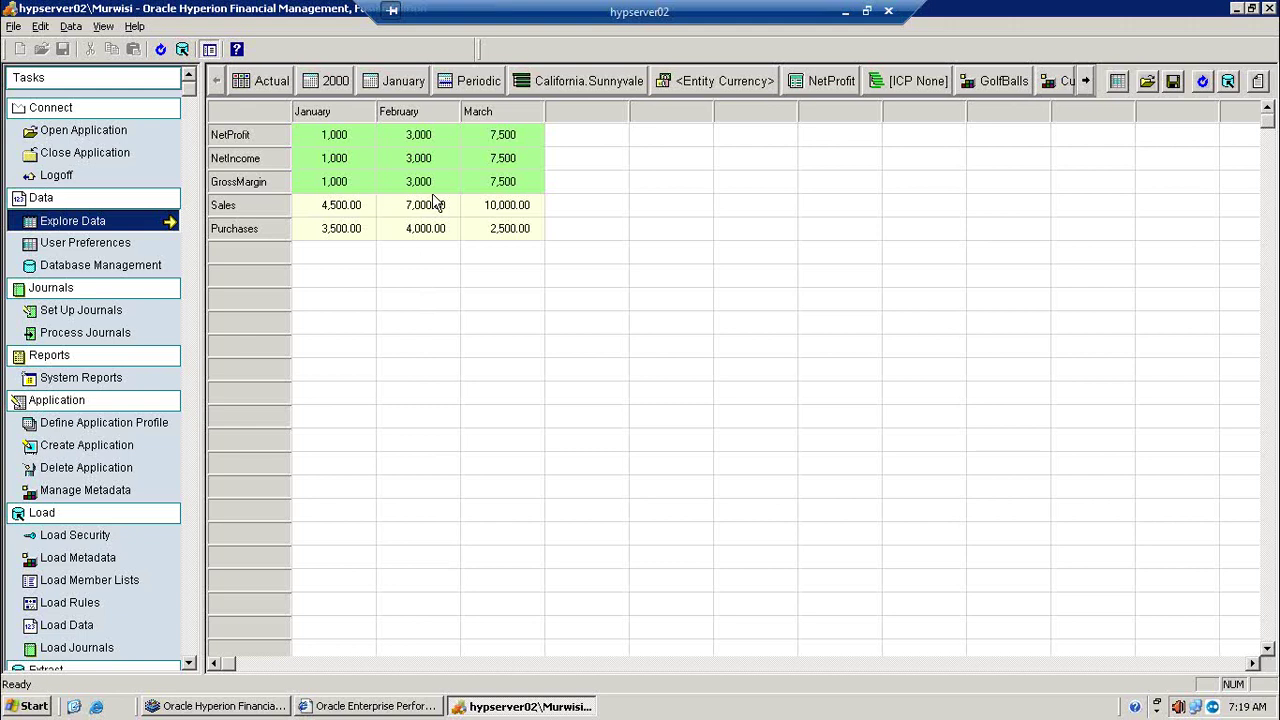
click(1234, 9)
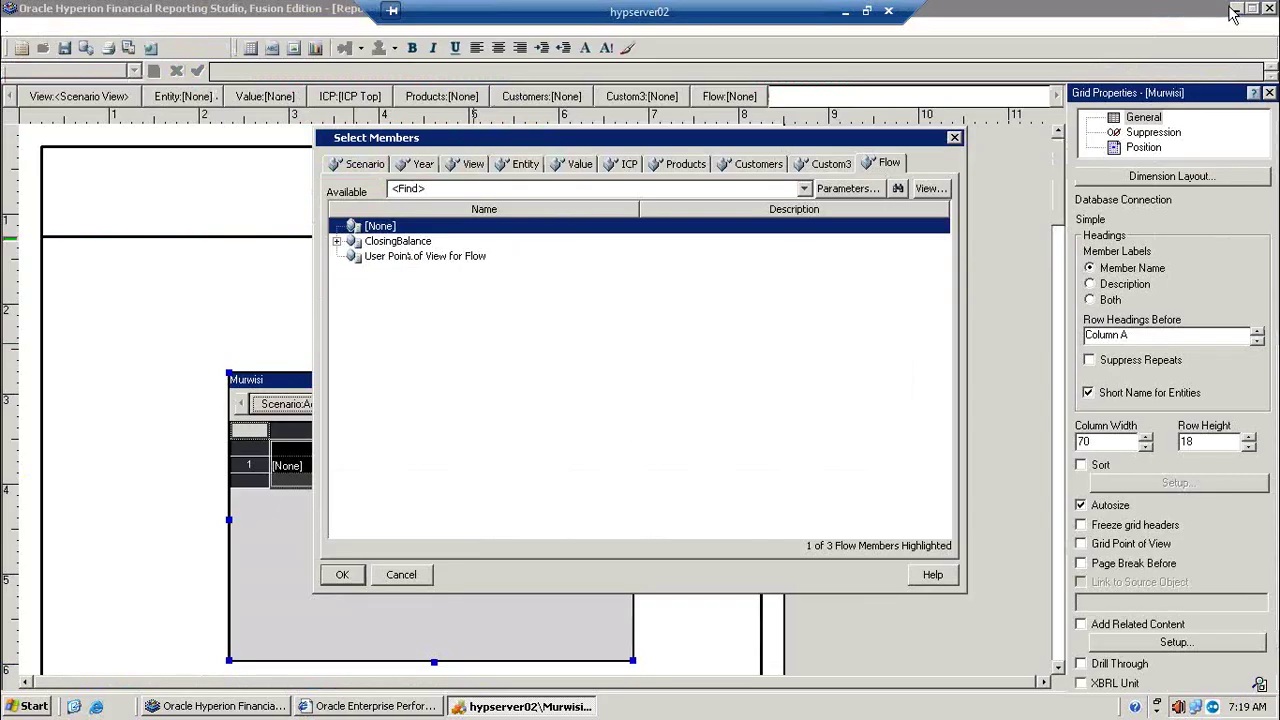
Step: Confirm the point-of-view choices and open member selection for the grid's [None] row heading
click(341, 574)
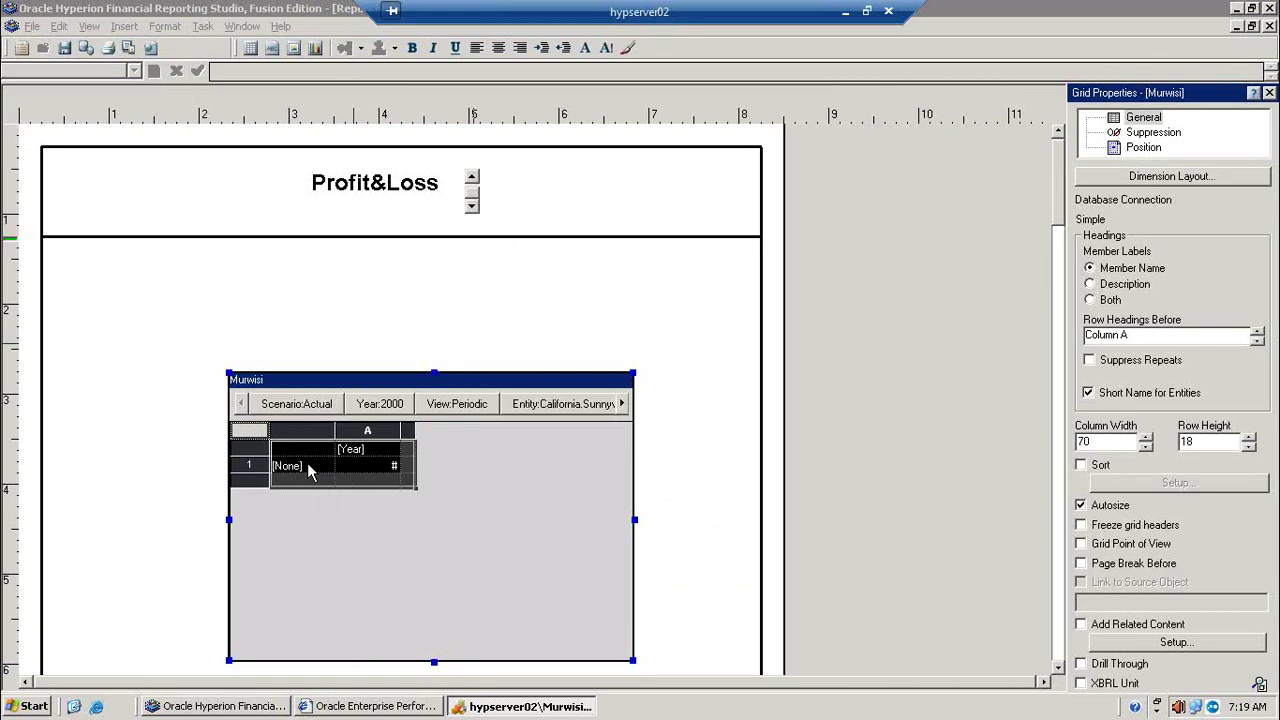
click(302, 466)
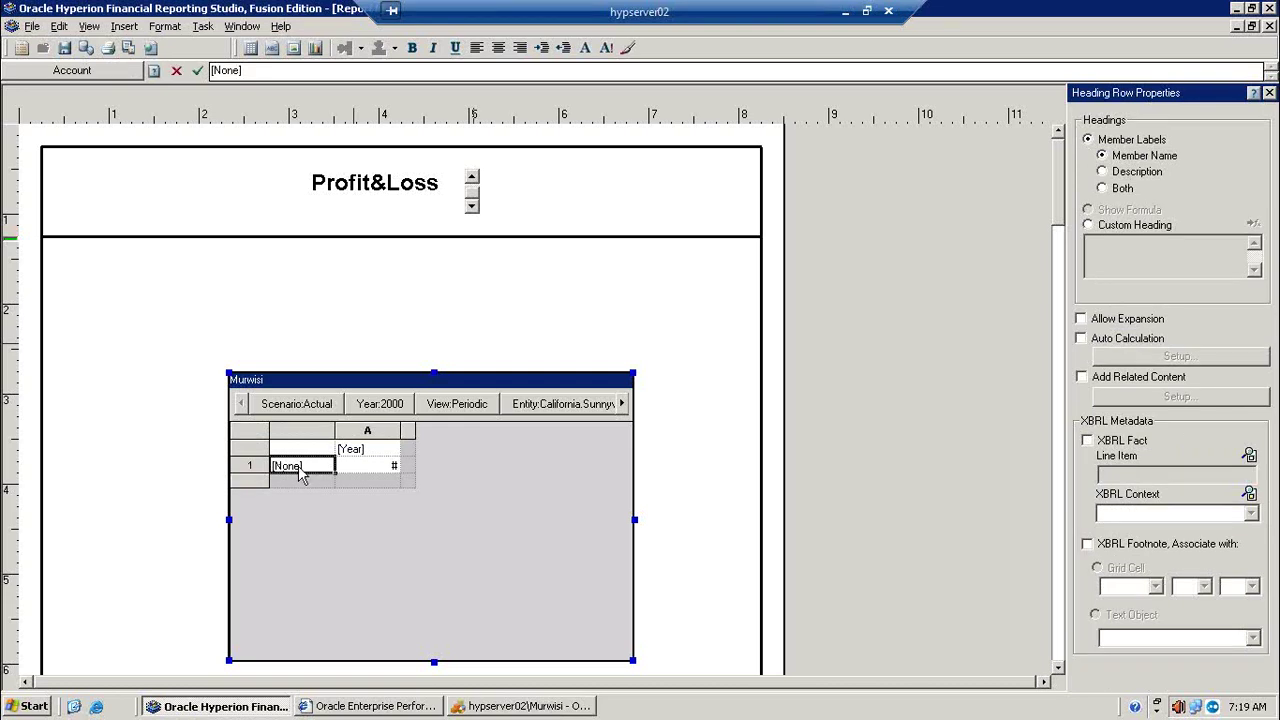
double_click(298, 468)
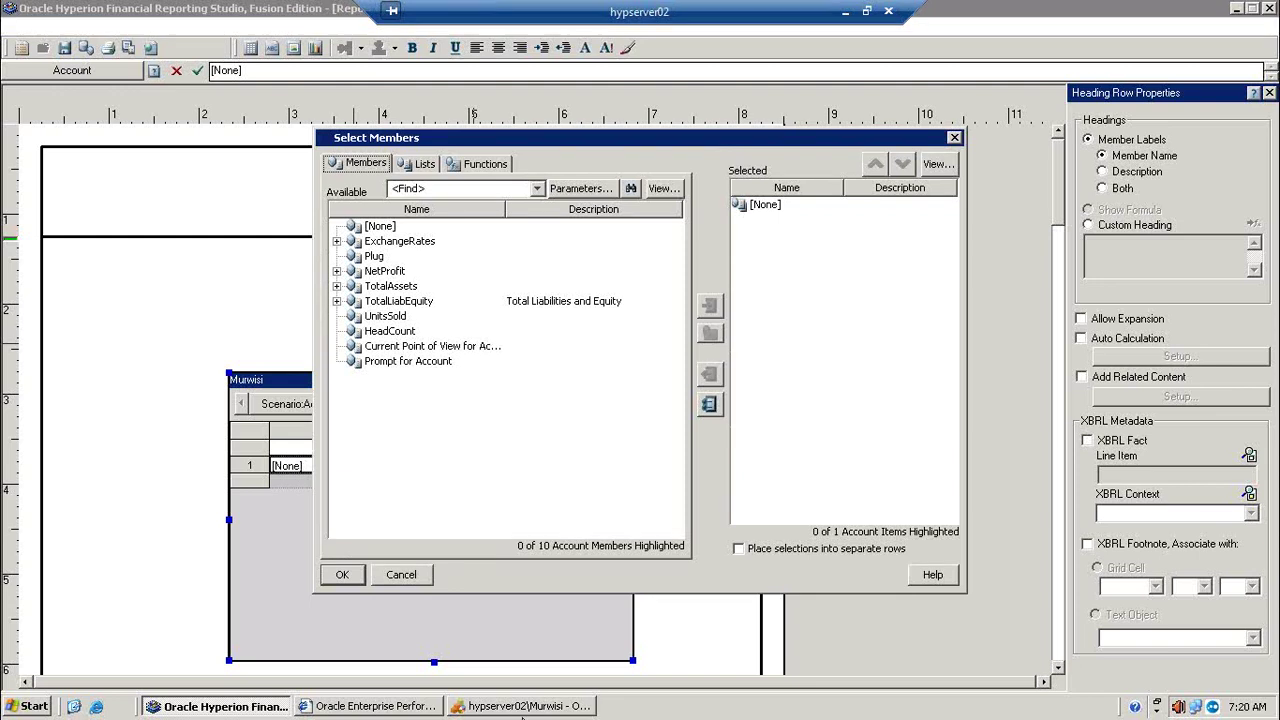
Step: Expand the NetProfit account tree and remove [None] from the selected rows
click(337, 271)
click(352, 288)
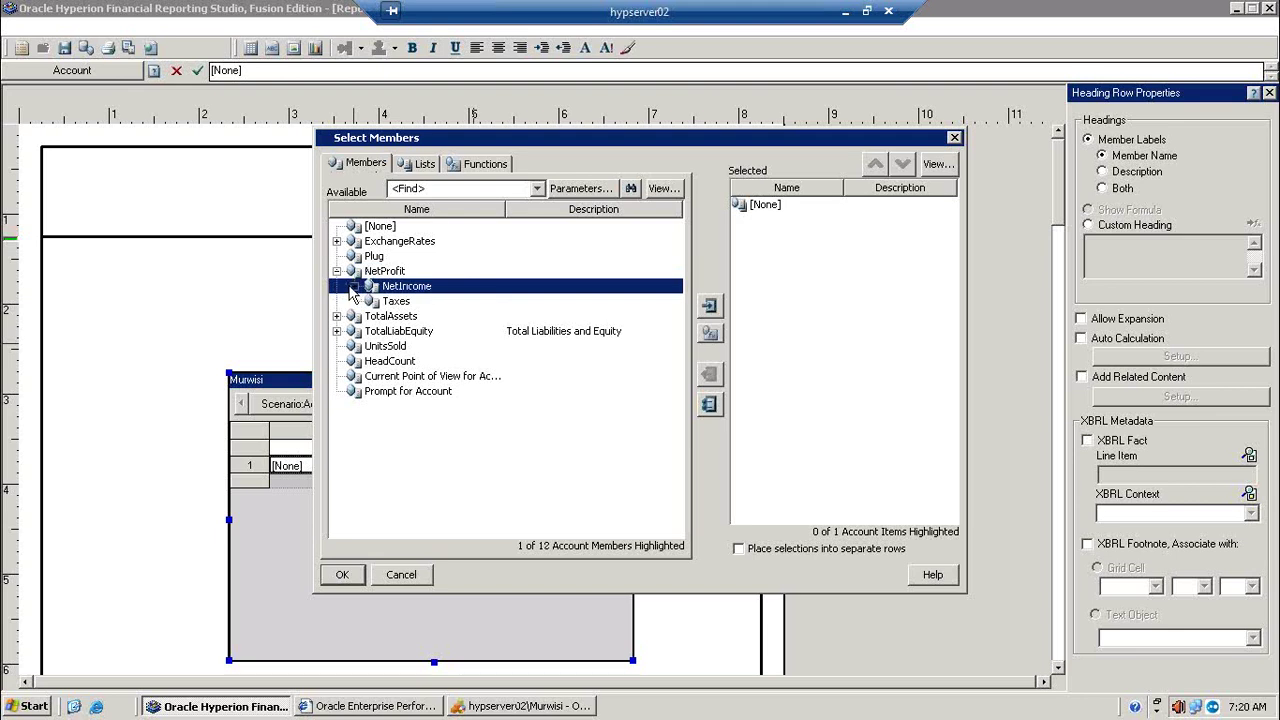
click(354, 286)
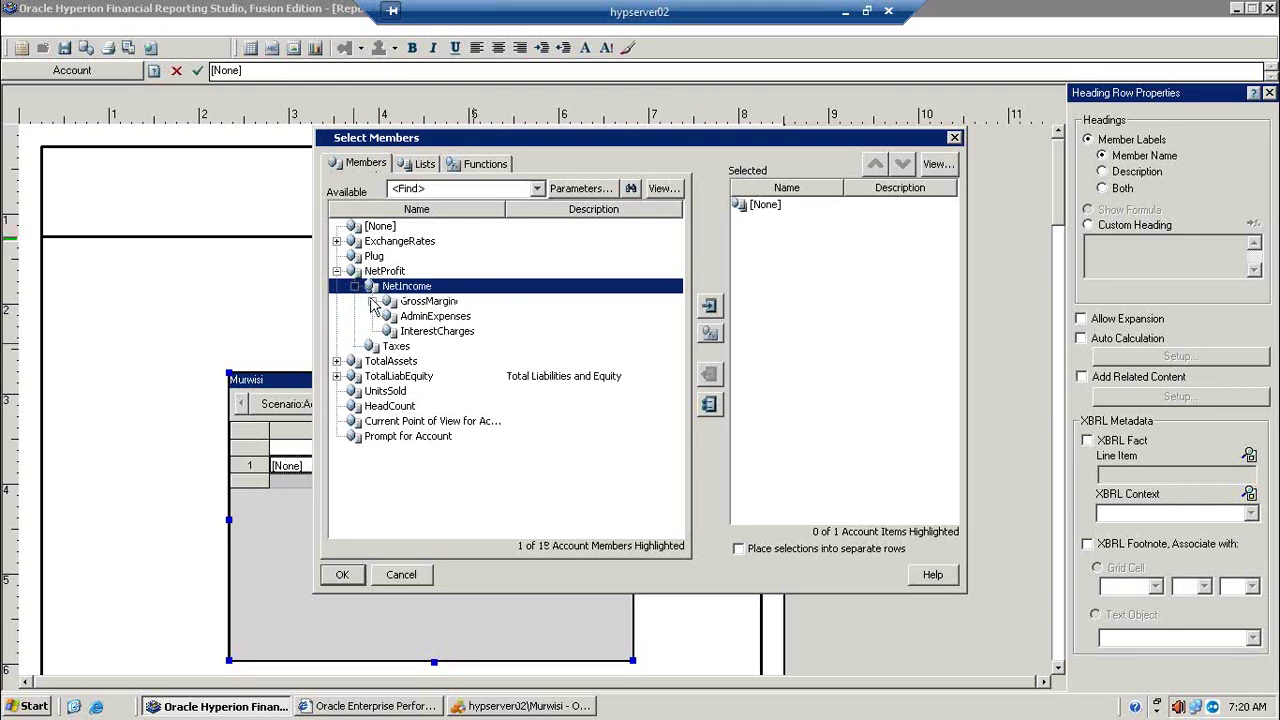
click(371, 301)
click(389, 331)
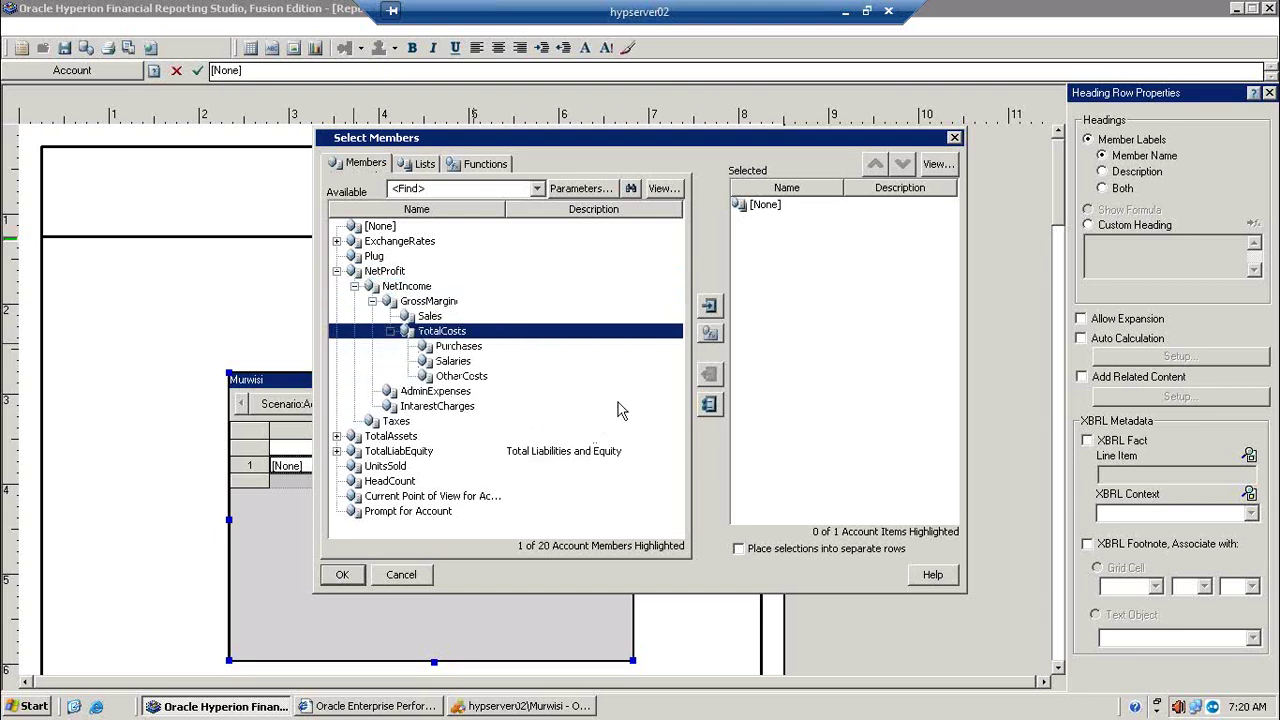
click(766, 205)
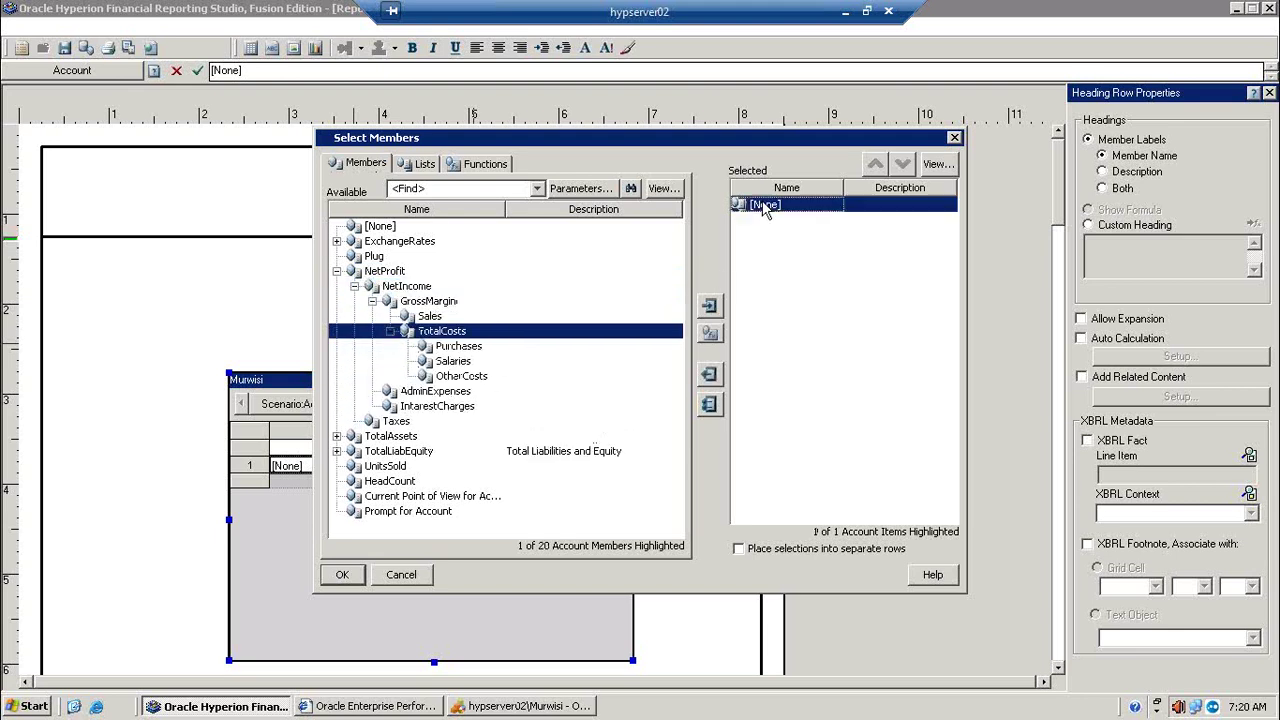
click(710, 373)
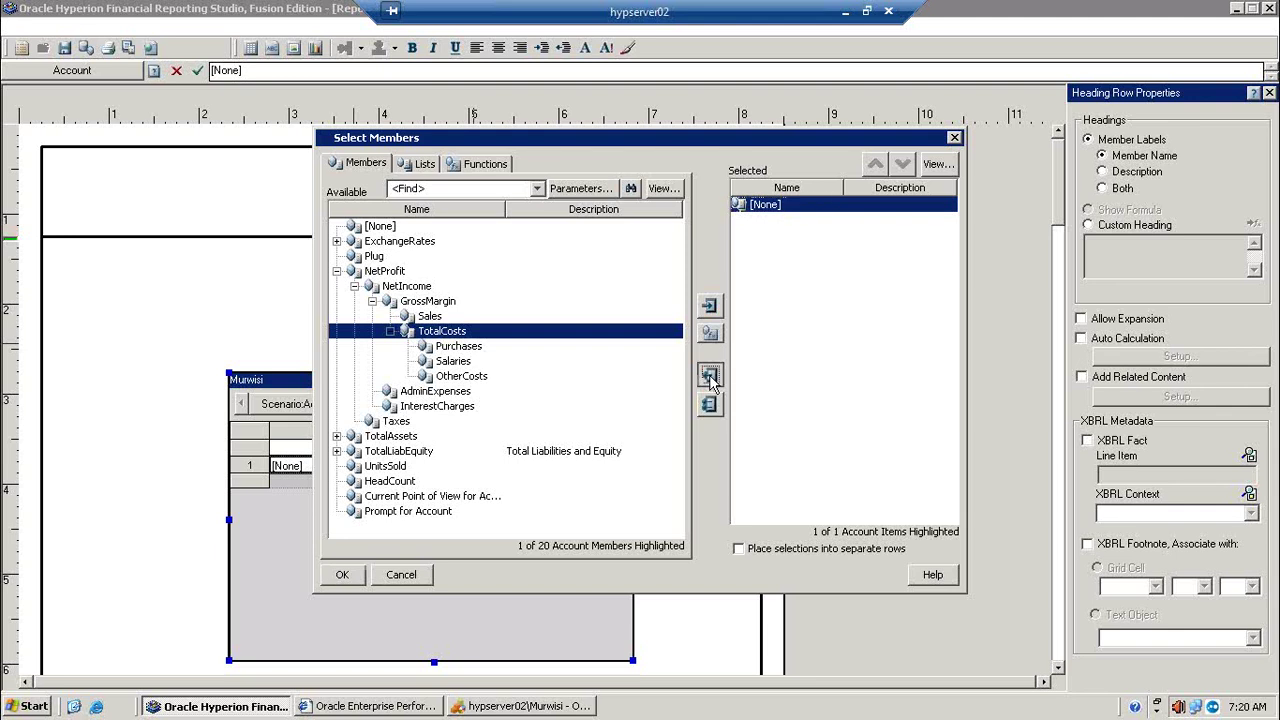
Step: Add NetProfit, NetIncome, Sales and Purchases as row accounts, comparing against Financial Management's grid
click(395, 271)
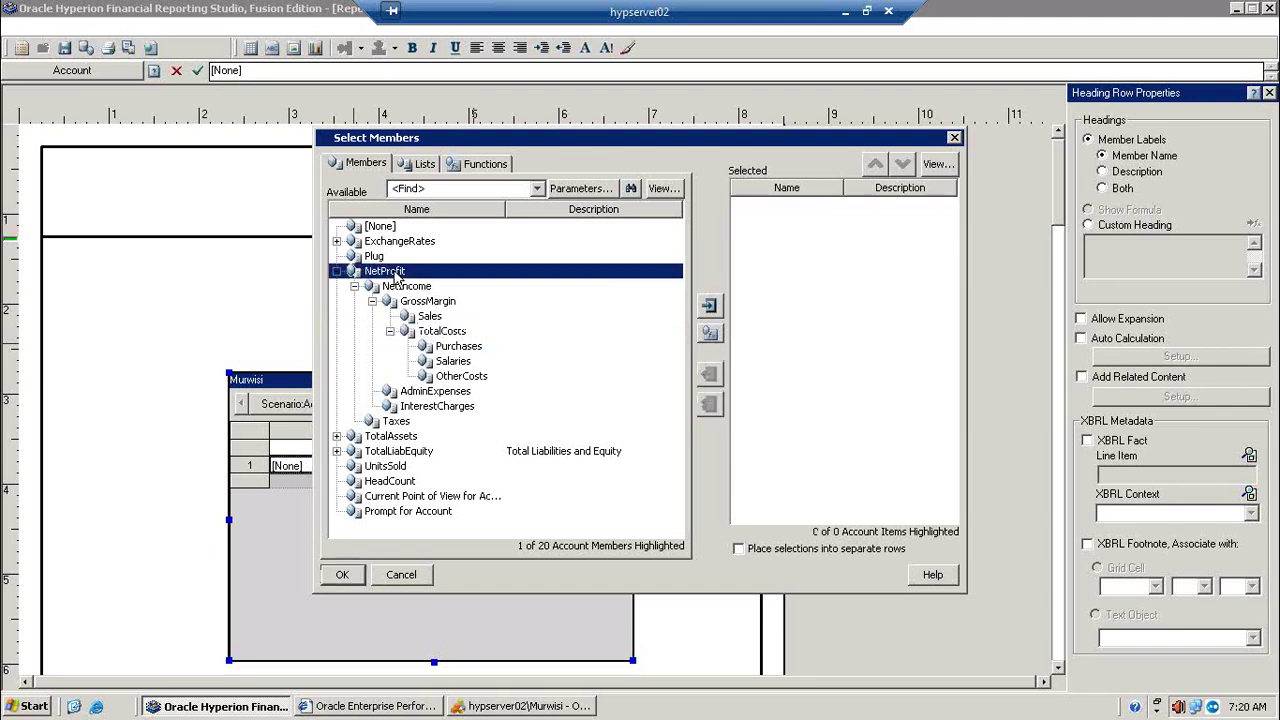
click(710, 306)
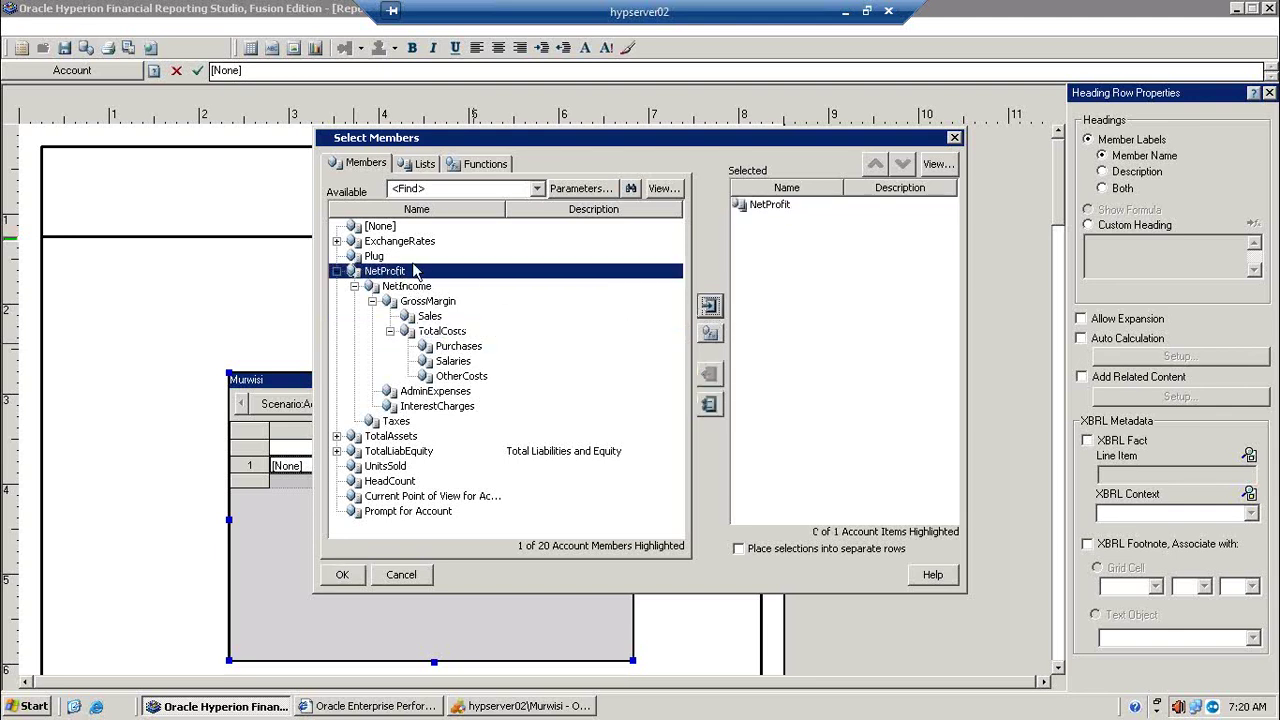
click(709, 306)
click(428, 316)
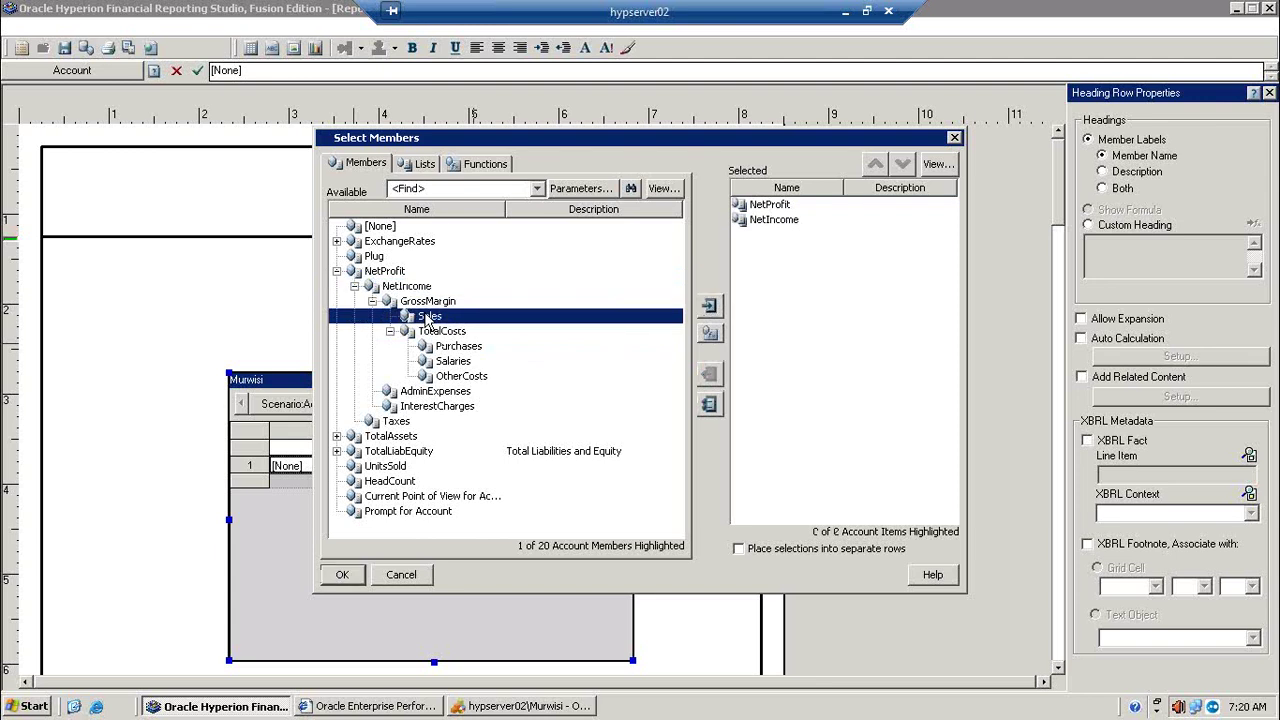
click(709, 306)
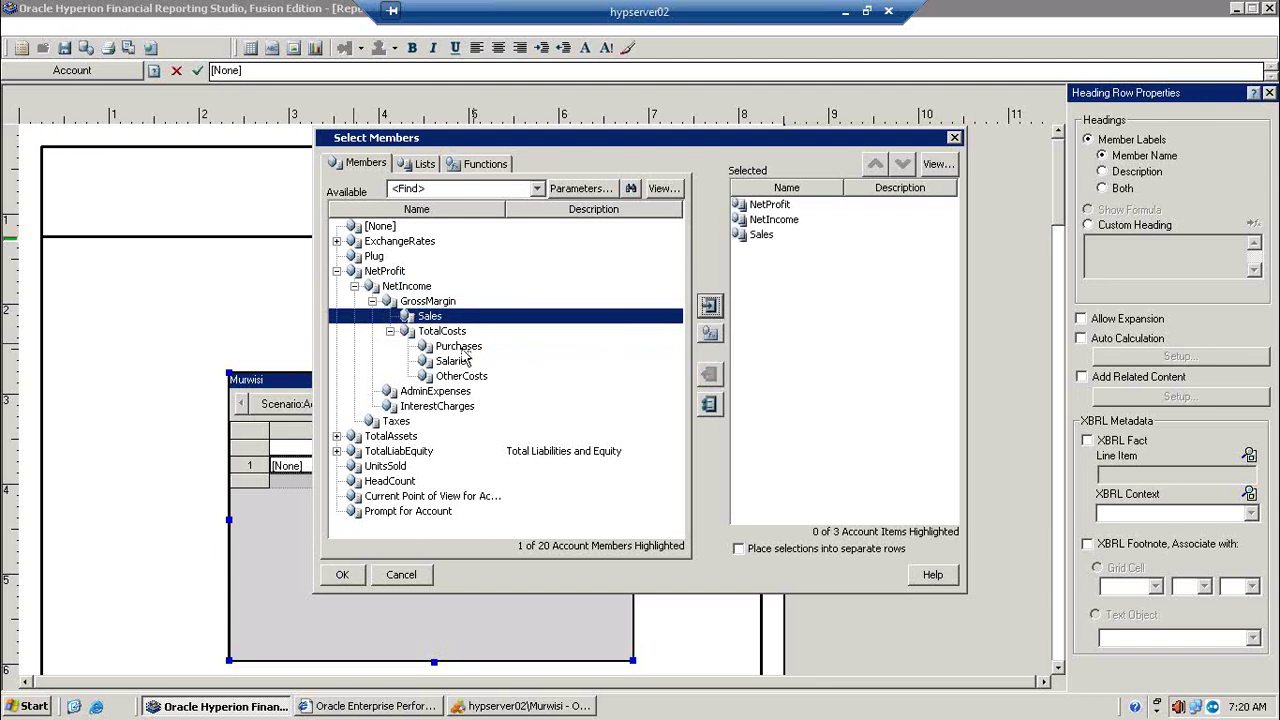
click(462, 347)
click(709, 306)
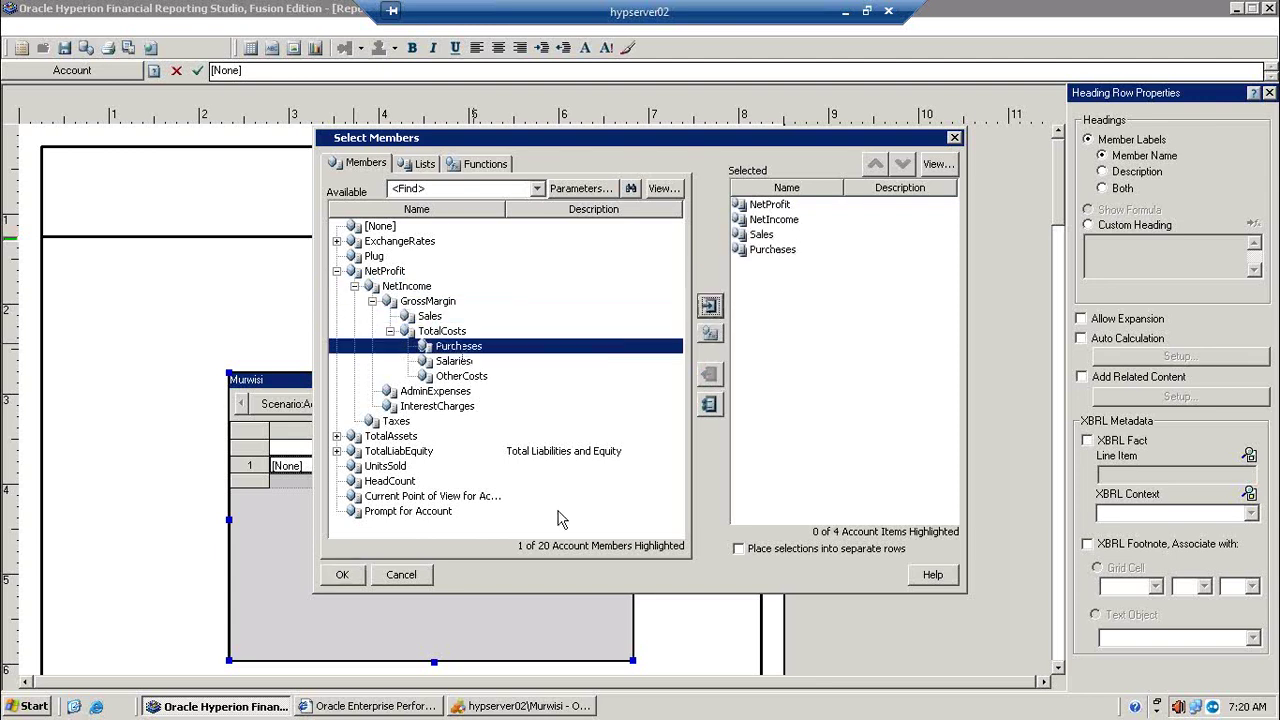
click(560, 706)
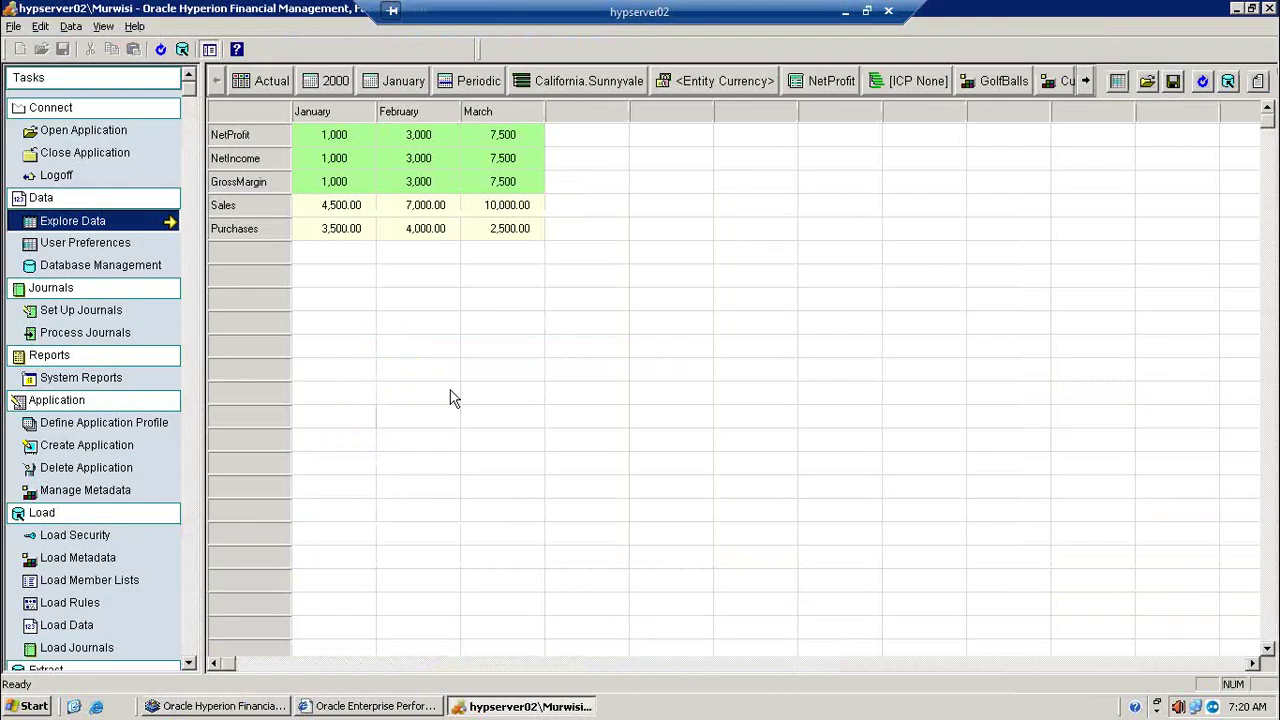
click(268, 707)
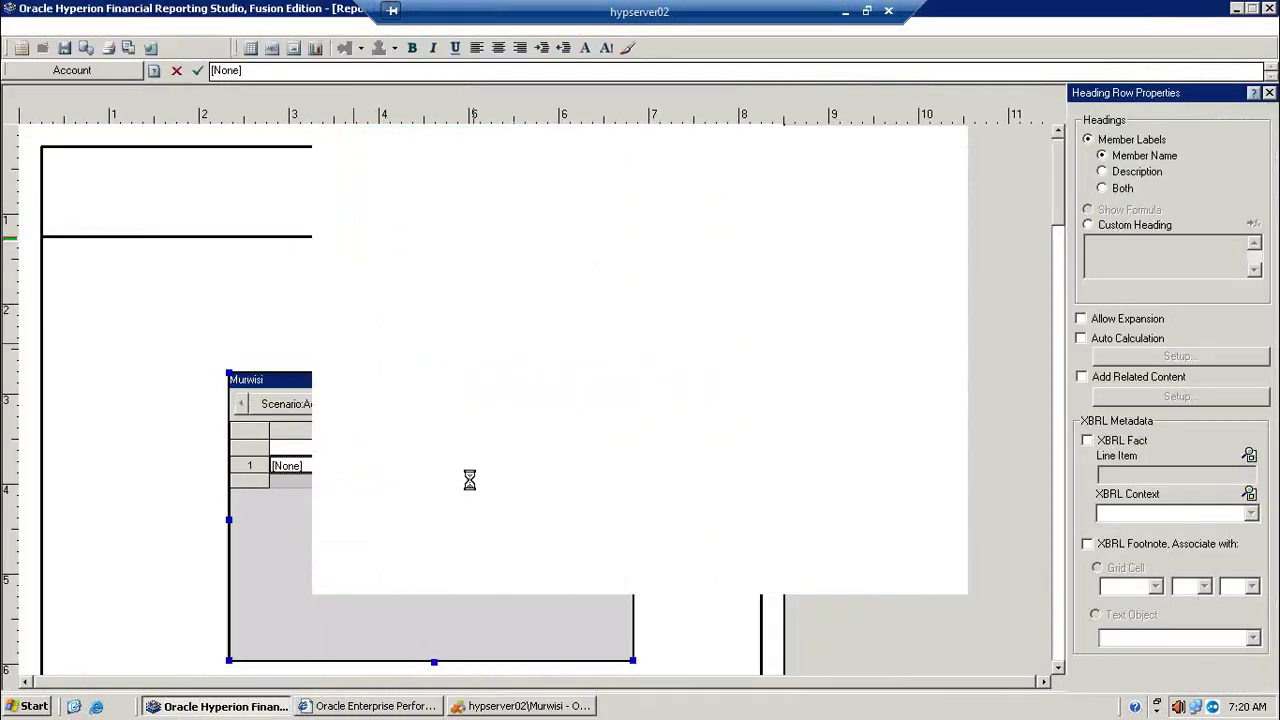
Step: Add GrossMargin to the row accounts and move it up twice to follow NetIncome
click(1237, 10)
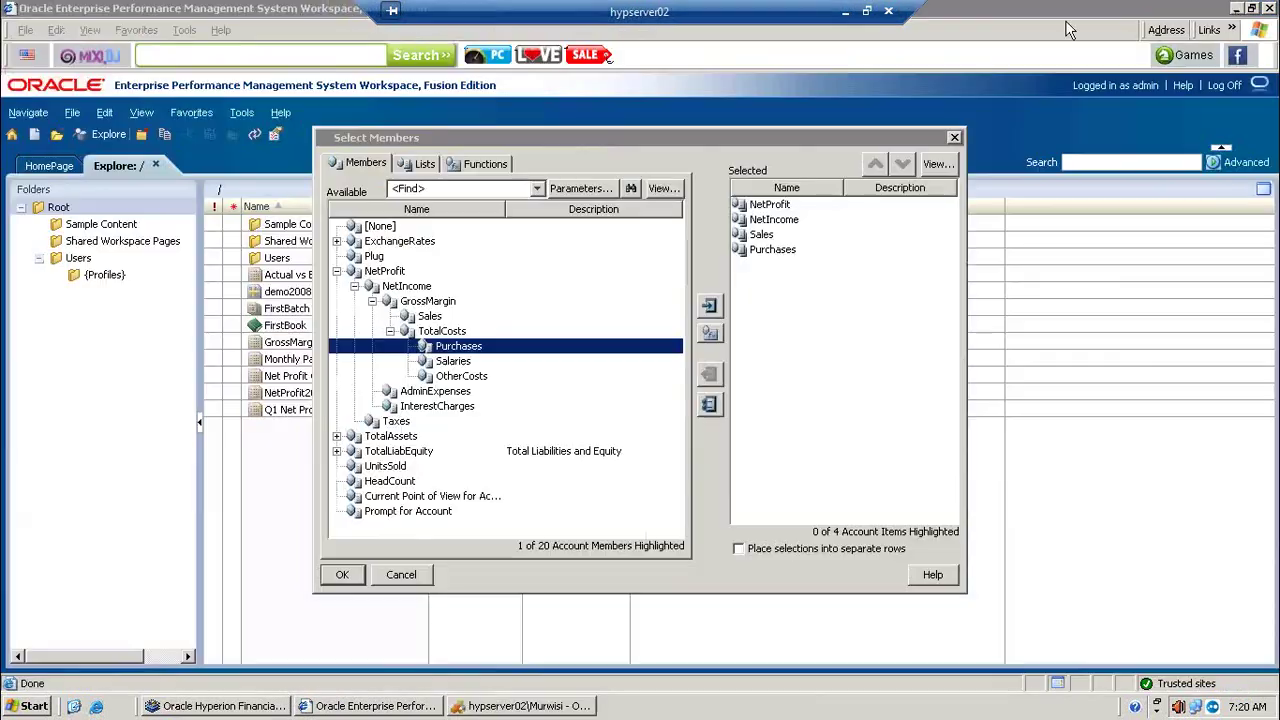
click(430, 303)
click(709, 306)
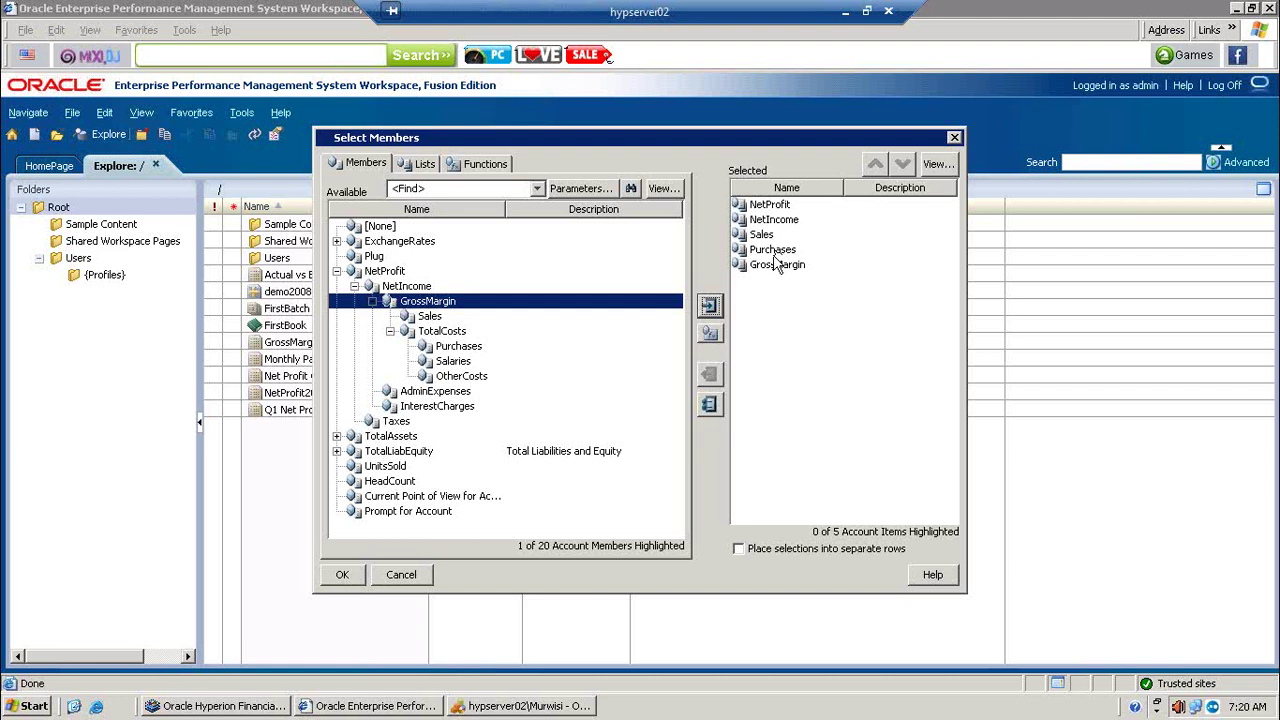
click(773, 266)
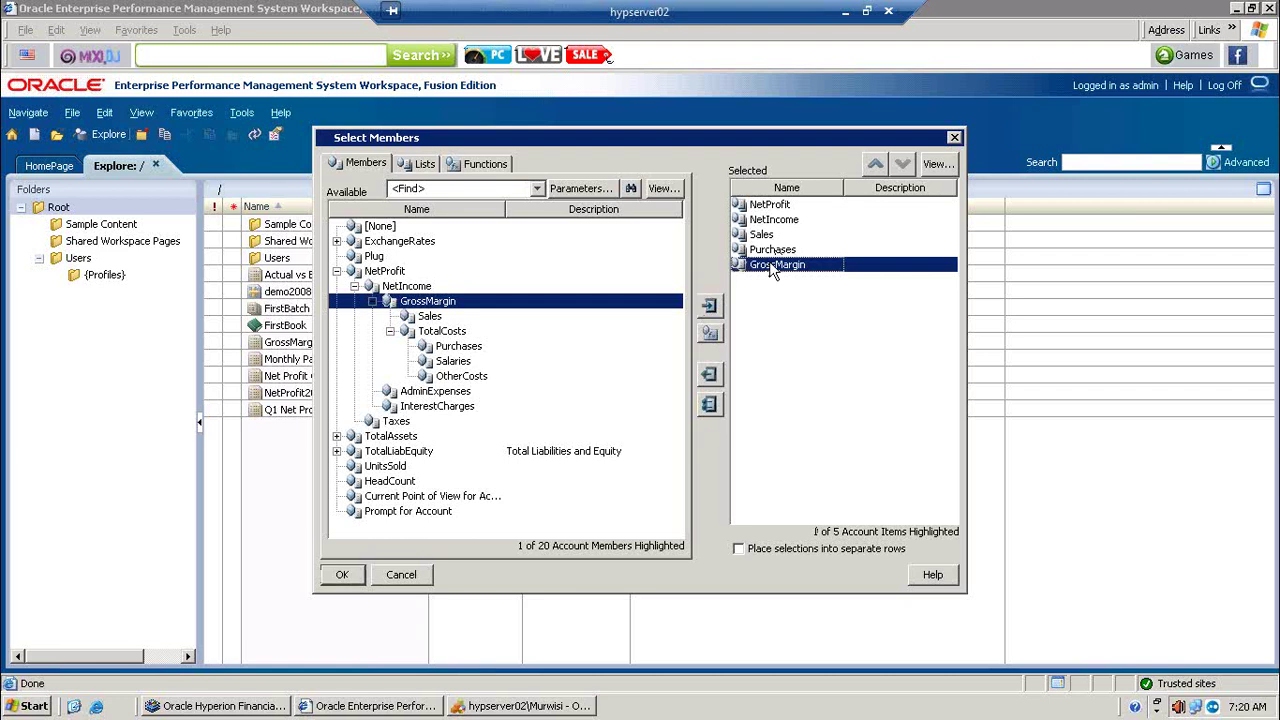
click(875, 164)
click(875, 164)
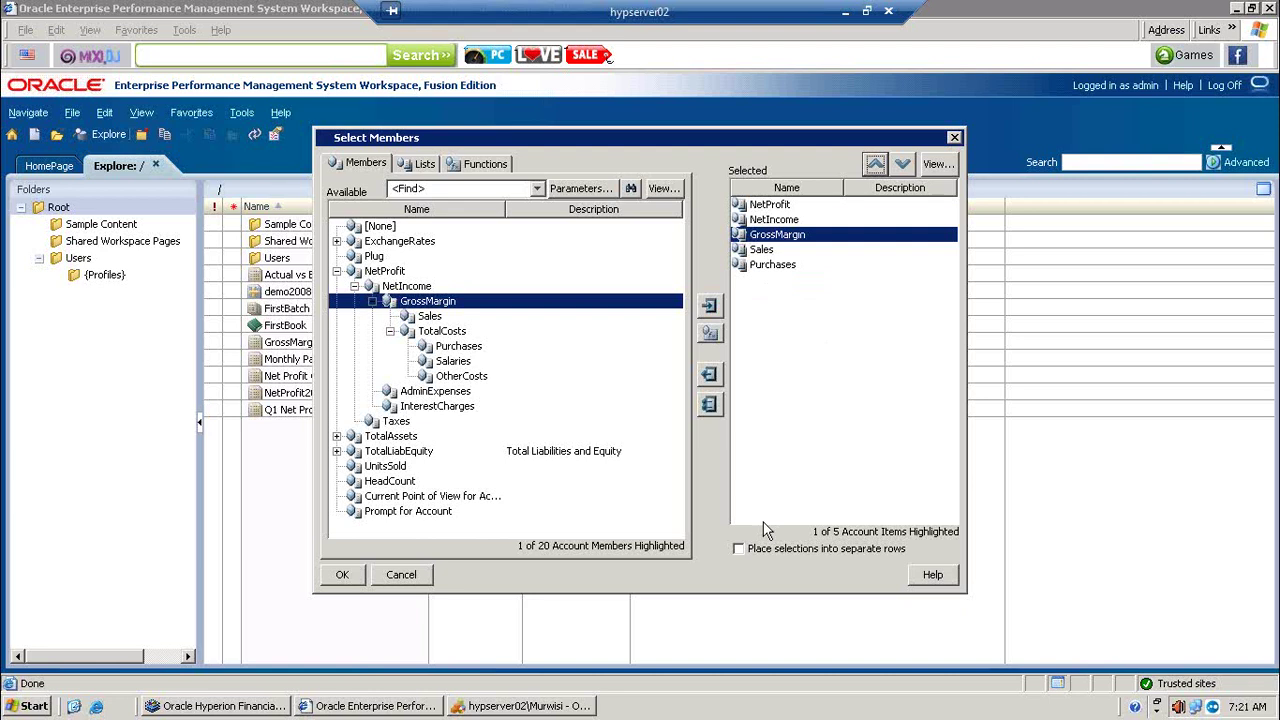
Step: Try the separate-rows option, turn it back off, and close the account member selection
click(765, 551)
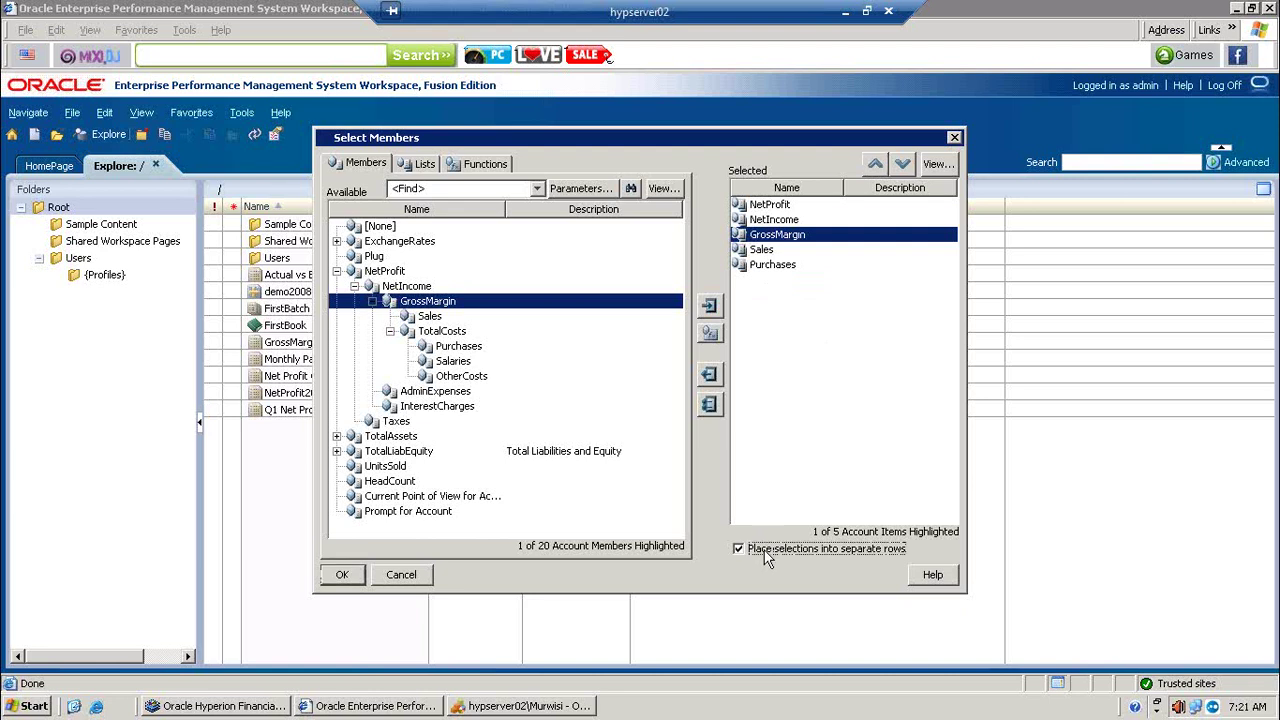
click(768, 551)
click(341, 577)
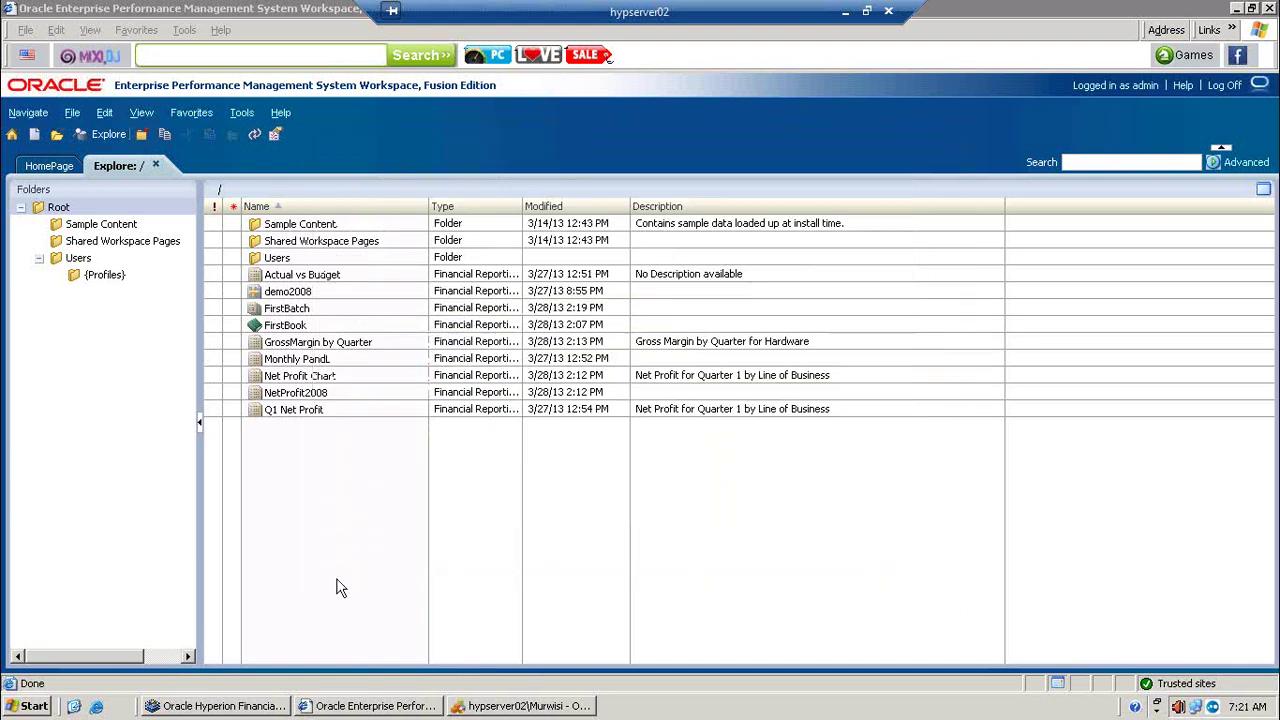
click(252, 708)
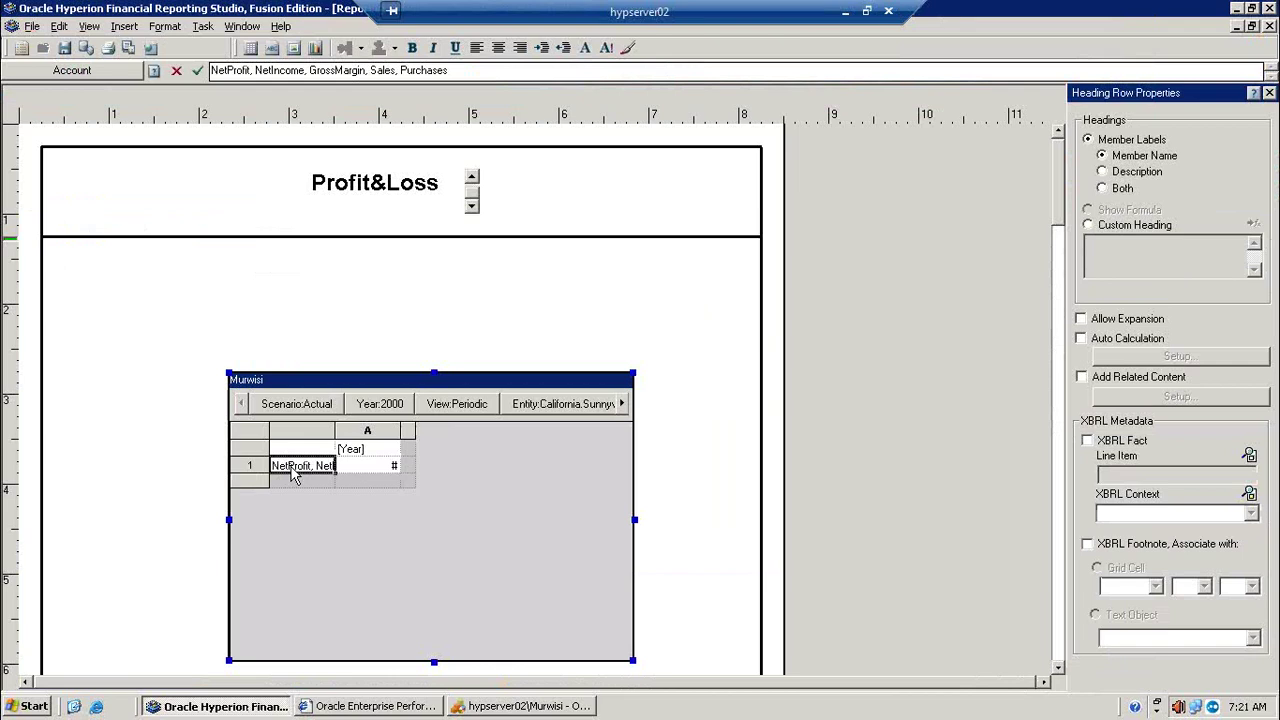
Step: Put NetProfit, NetIncome, GrossMargin, Sales and Purchases on separate rows of row 1
double_click(295, 475)
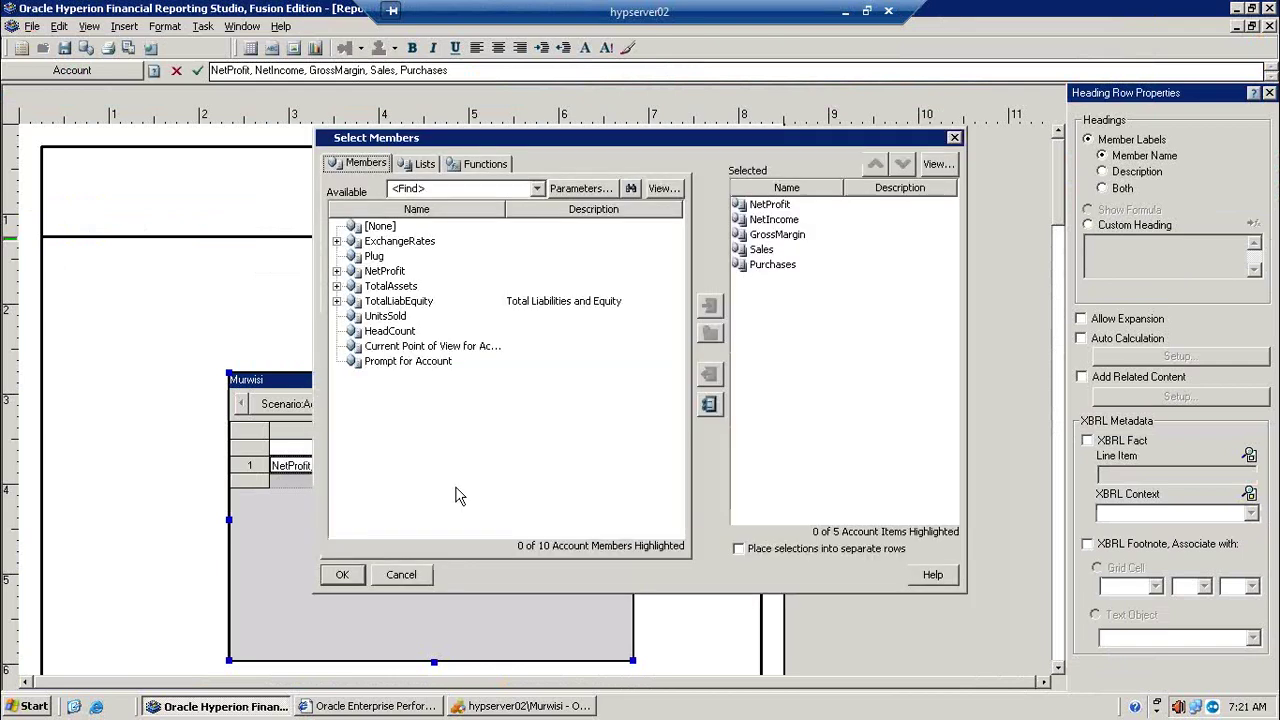
click(797, 552)
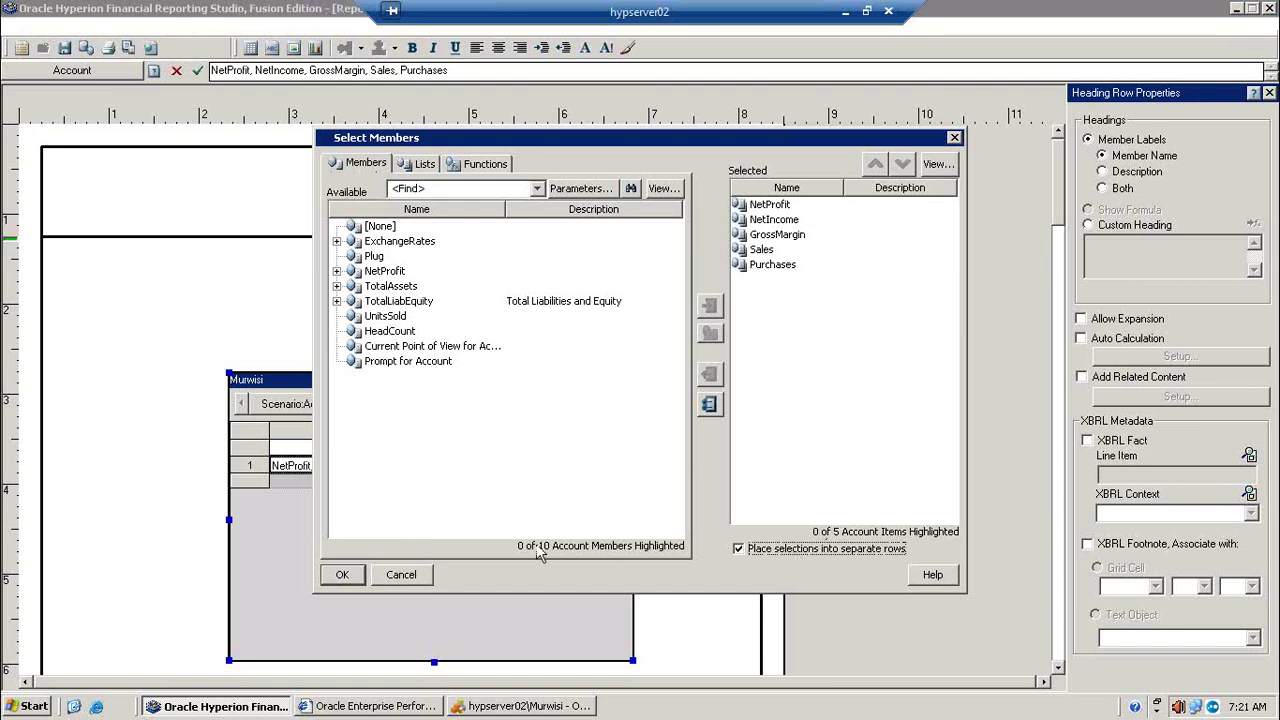
click(345, 576)
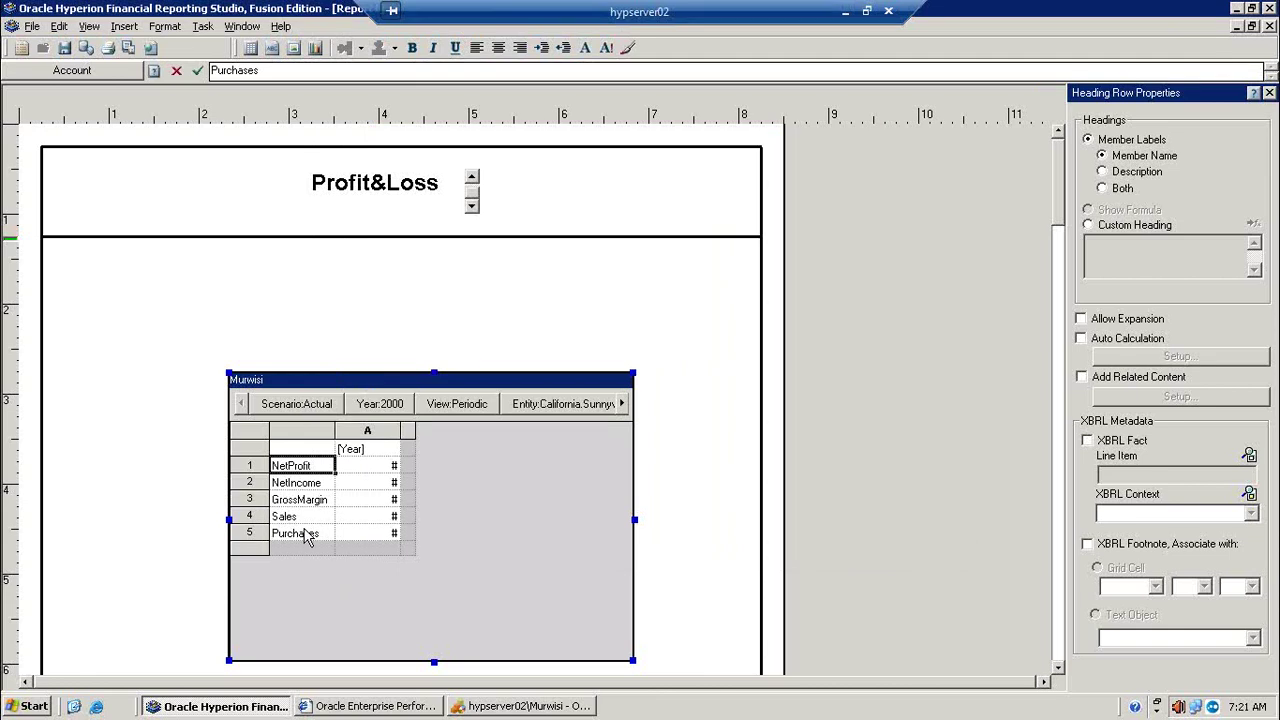
double_click(378, 455)
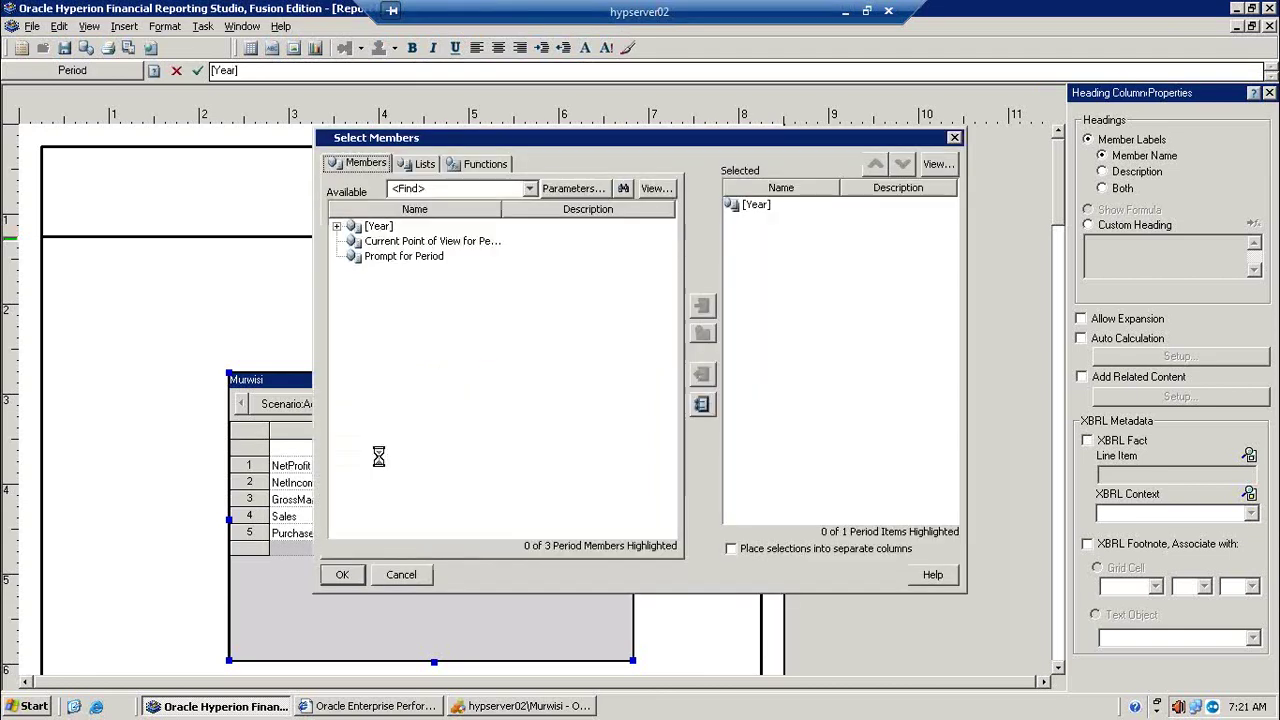
Step: Expand the Year hierarchy down to Quarter3, checking against the Financial Management grid
click(338, 227)
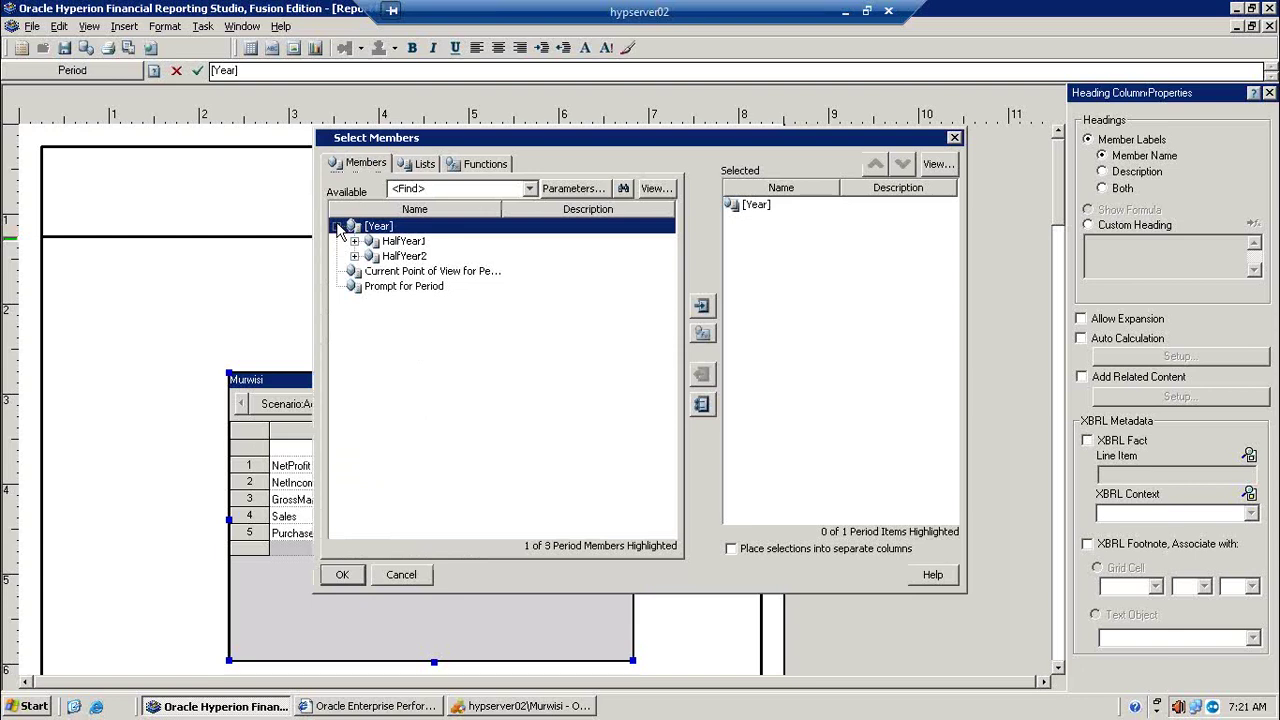
click(530, 710)
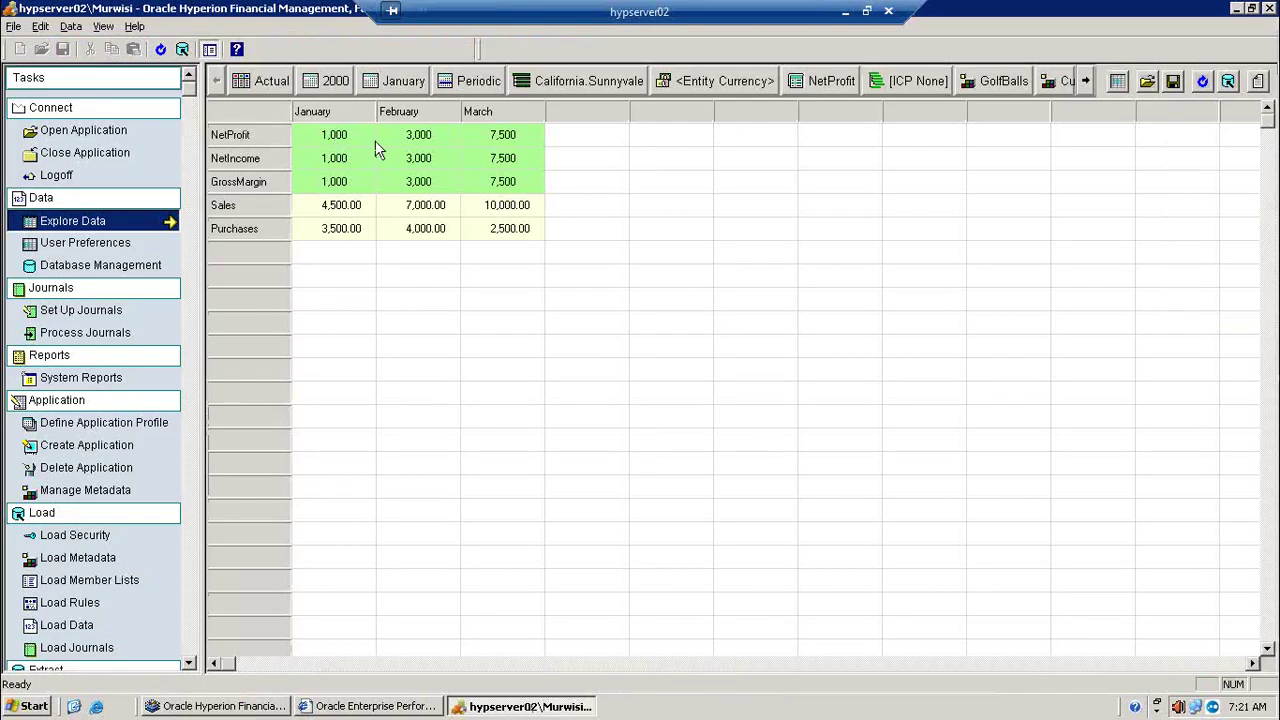
click(264, 706)
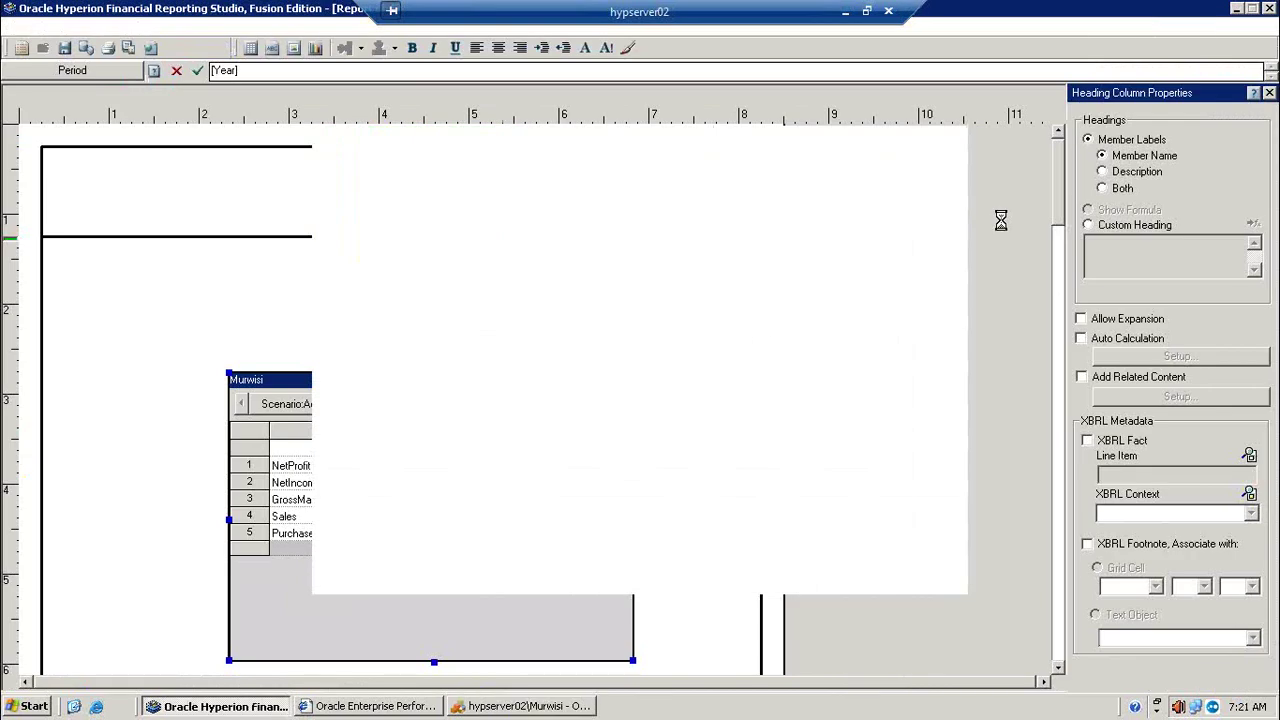
click(1237, 9)
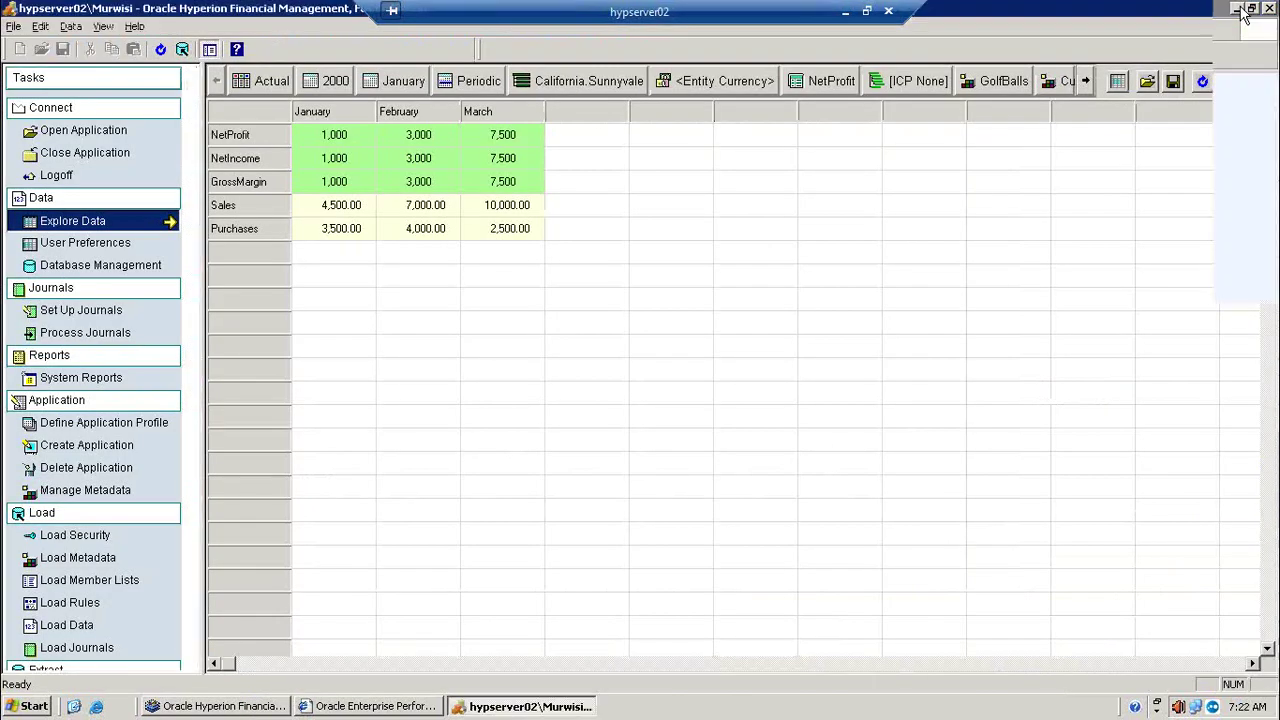
click(1237, 9)
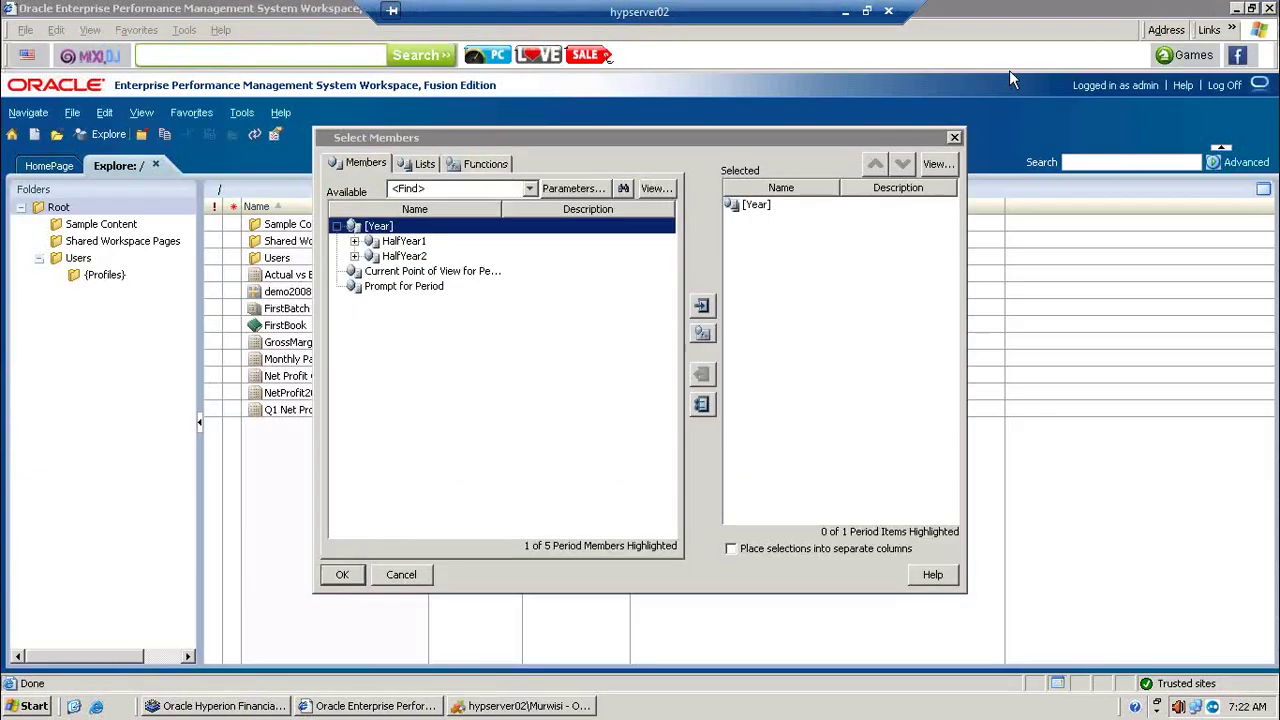
click(354, 241)
click(372, 256)
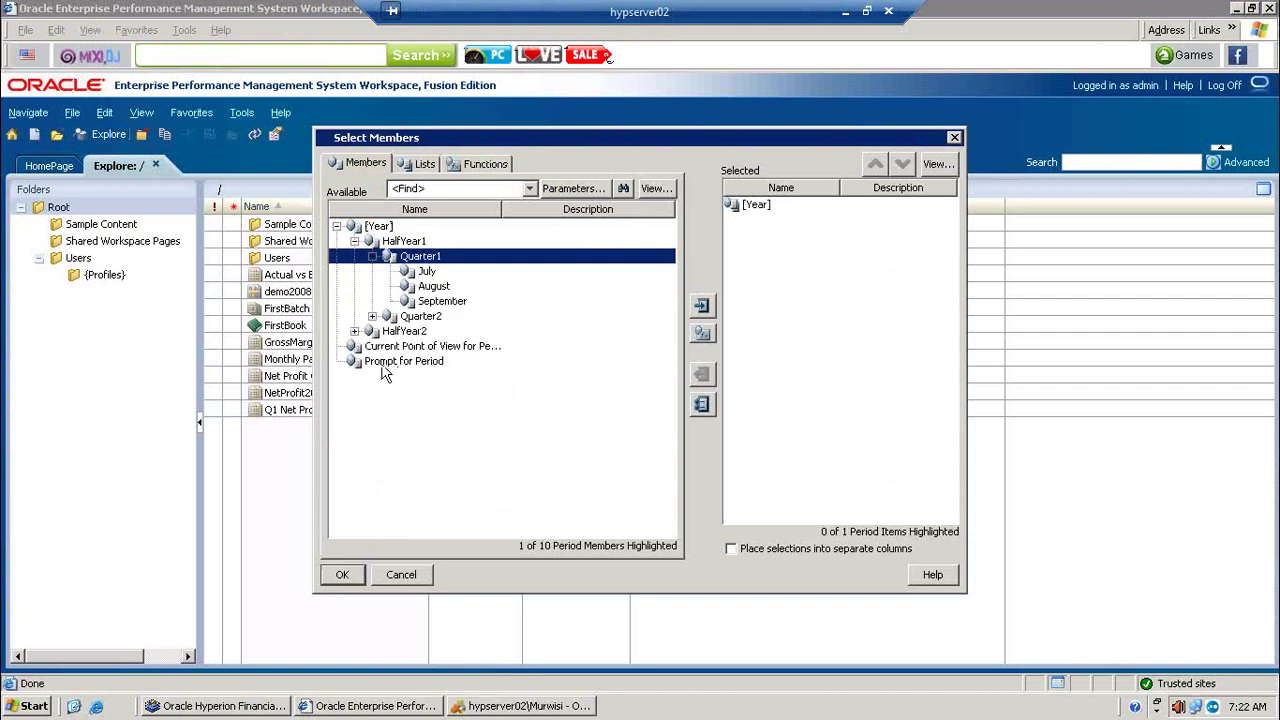
click(355, 331)
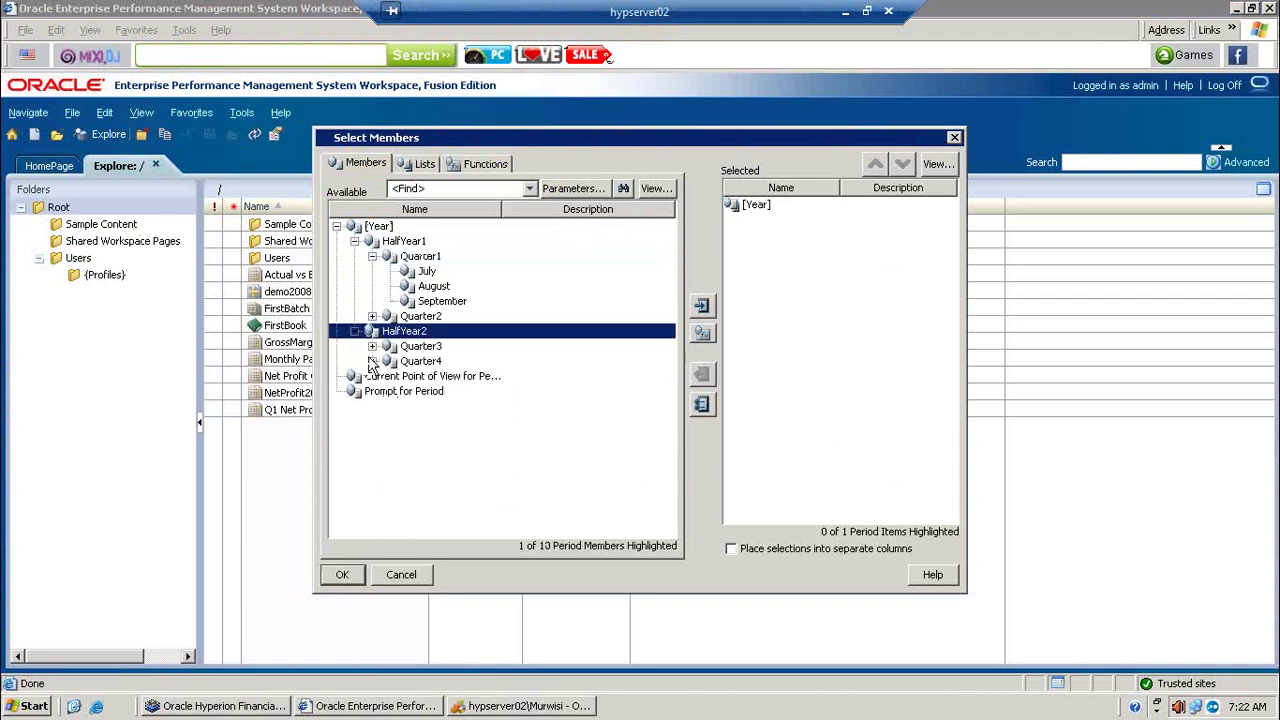
click(372, 361)
click(372, 346)
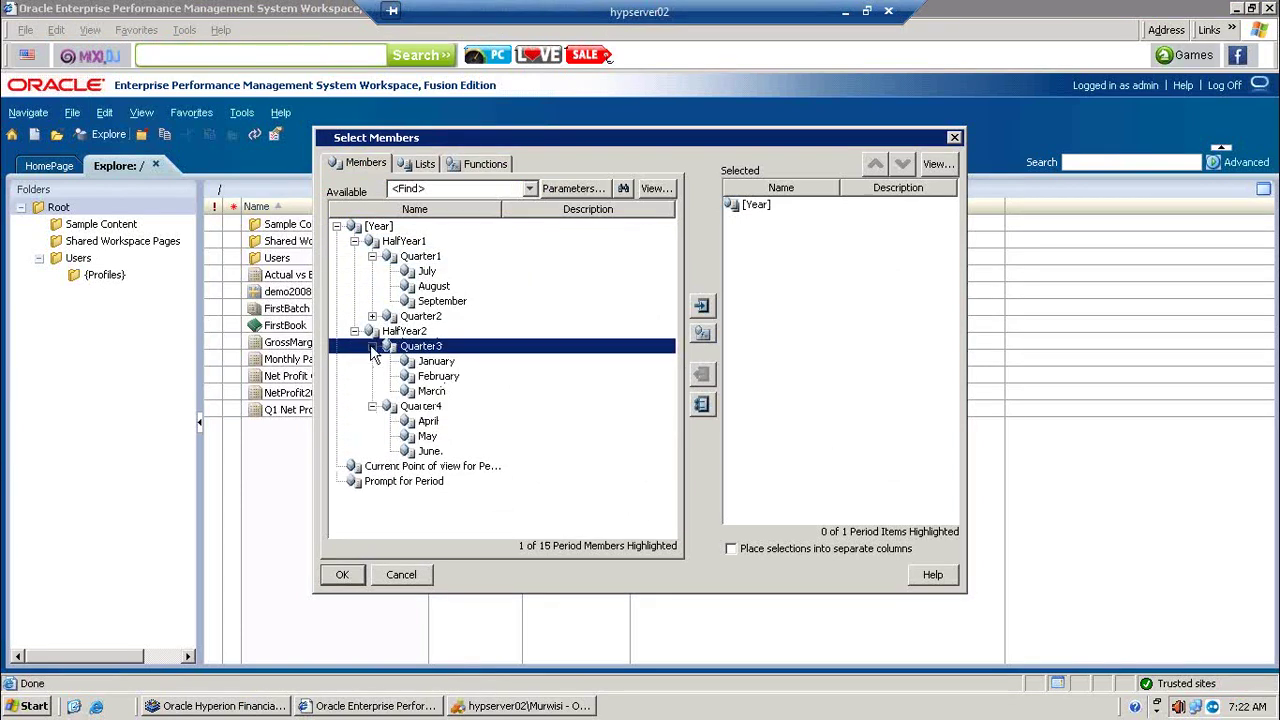
Step: Add January, February and March, remove [Year], and place the months in separate columns
click(440, 362)
click(703, 307)
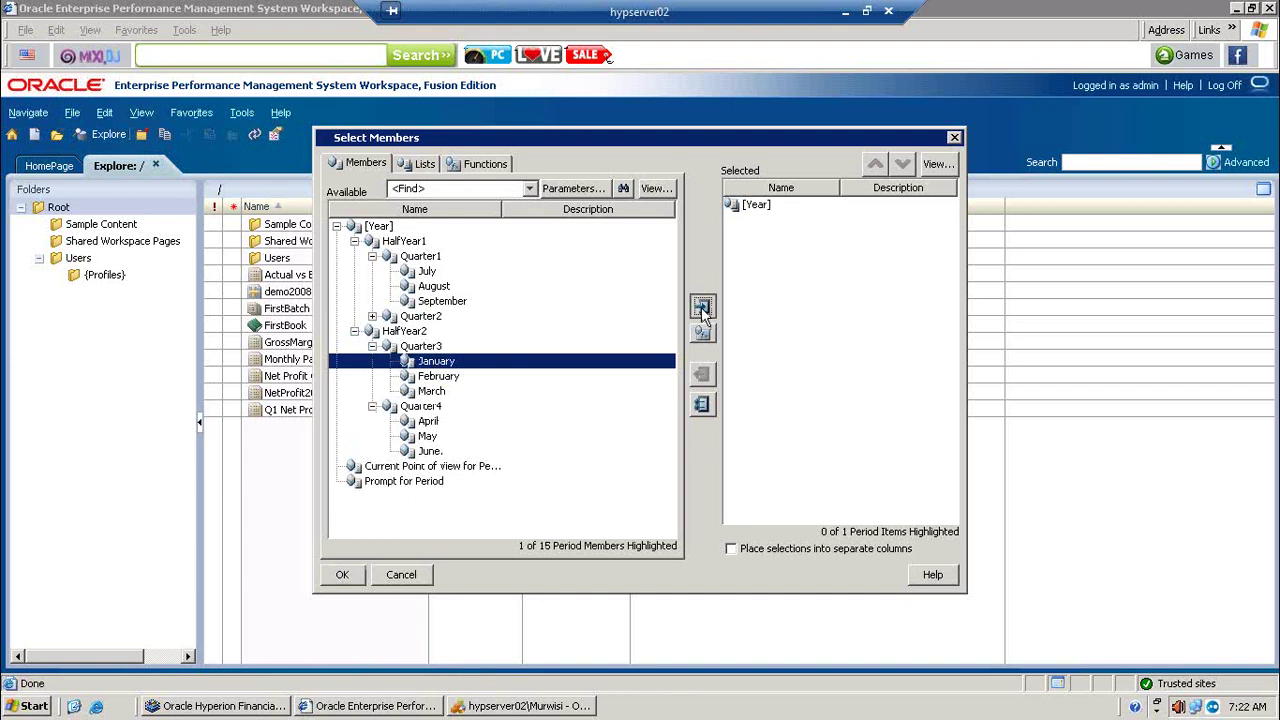
click(431, 381)
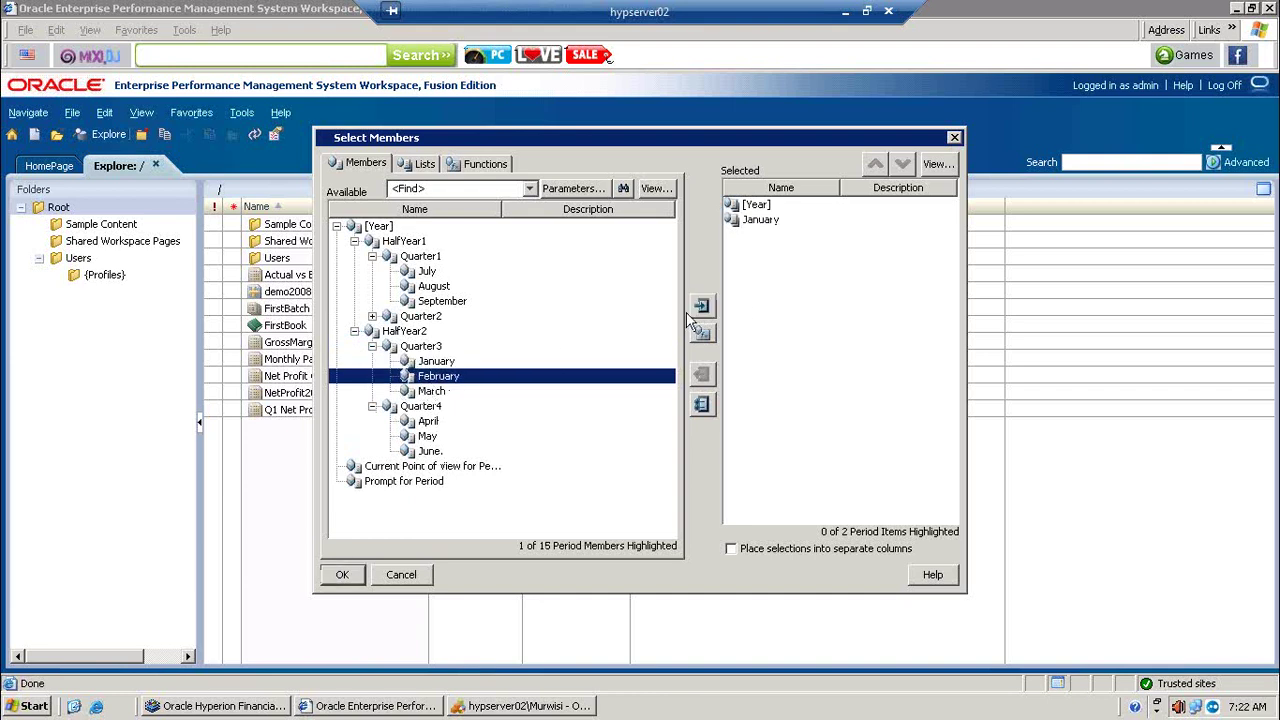
click(702, 306)
click(435, 391)
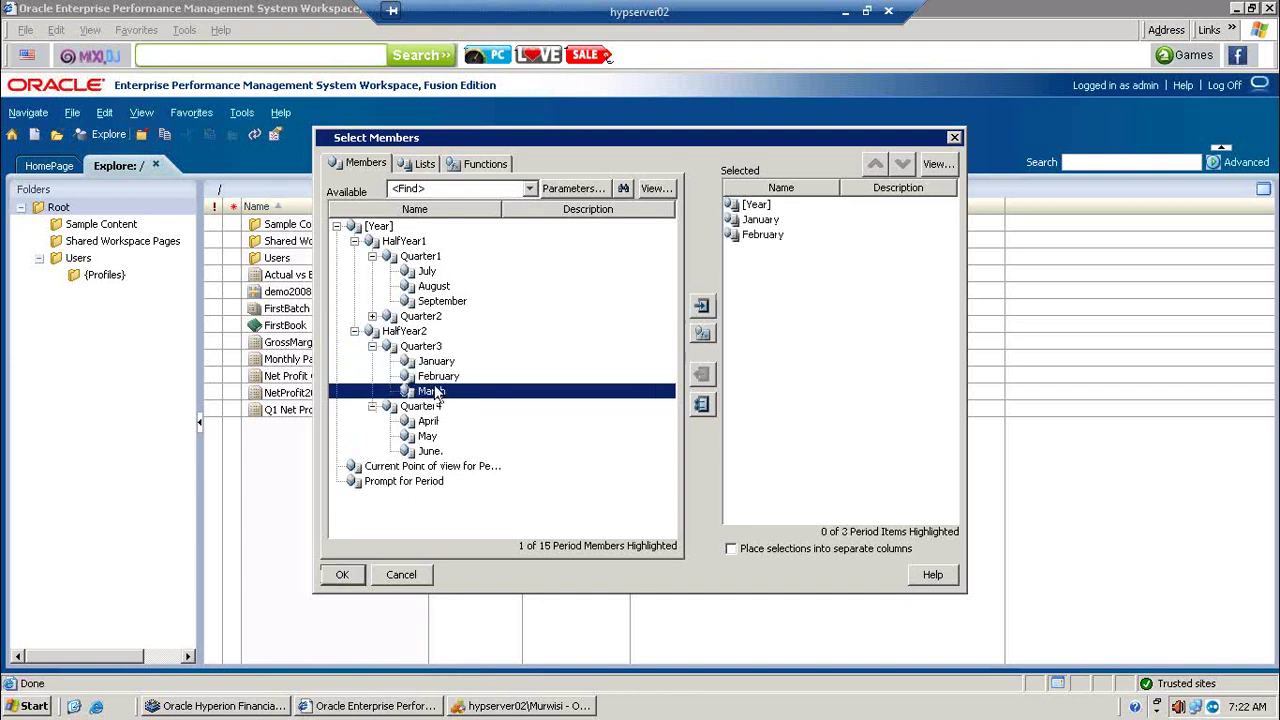
click(702, 307)
click(757, 205)
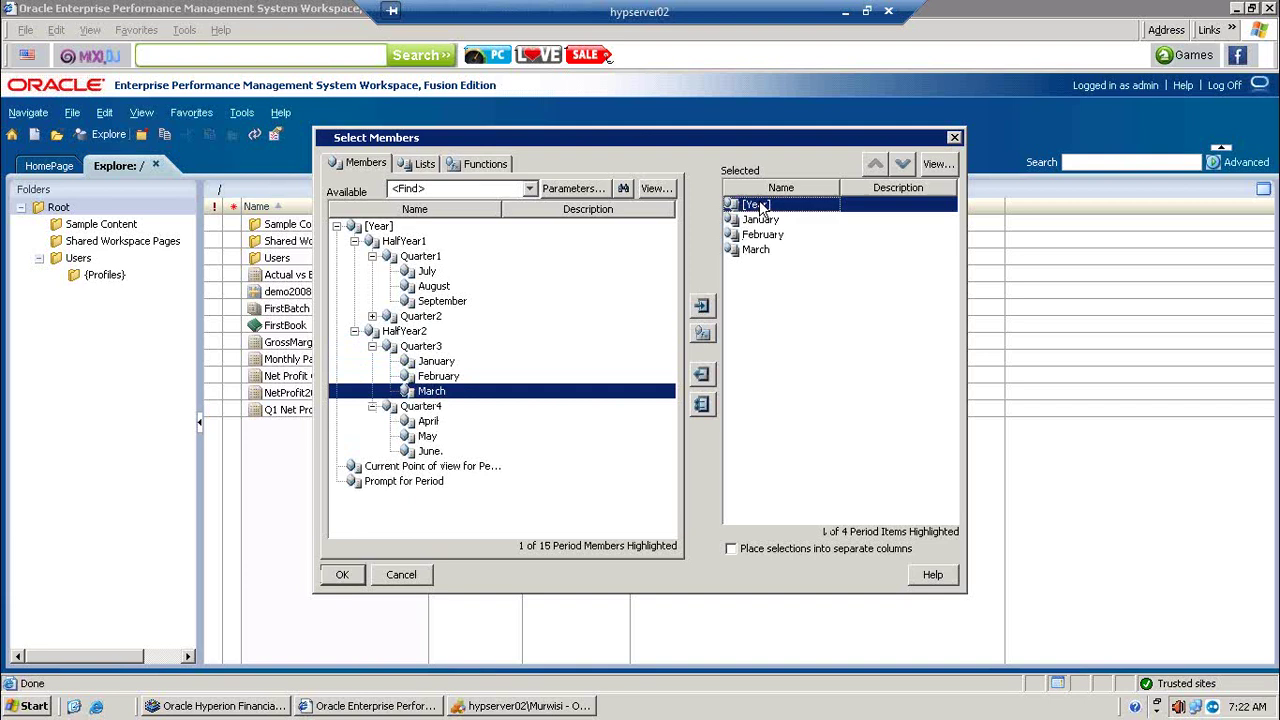
click(702, 374)
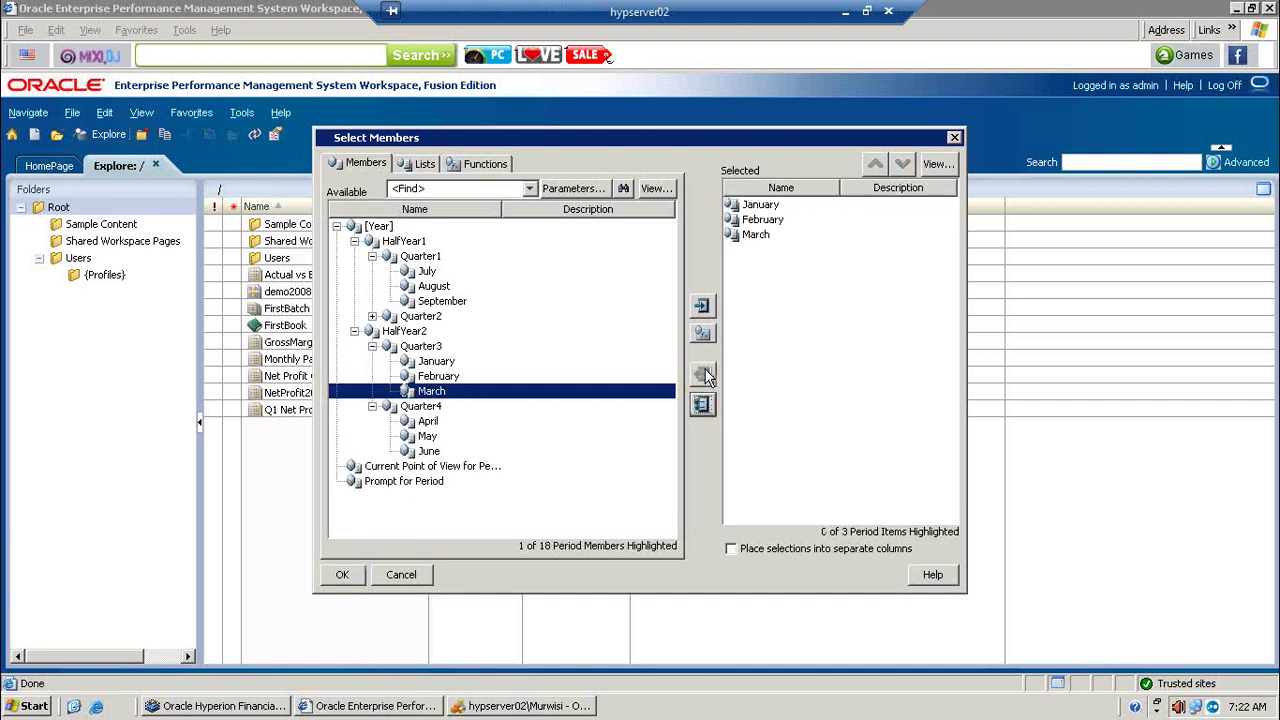
click(776, 549)
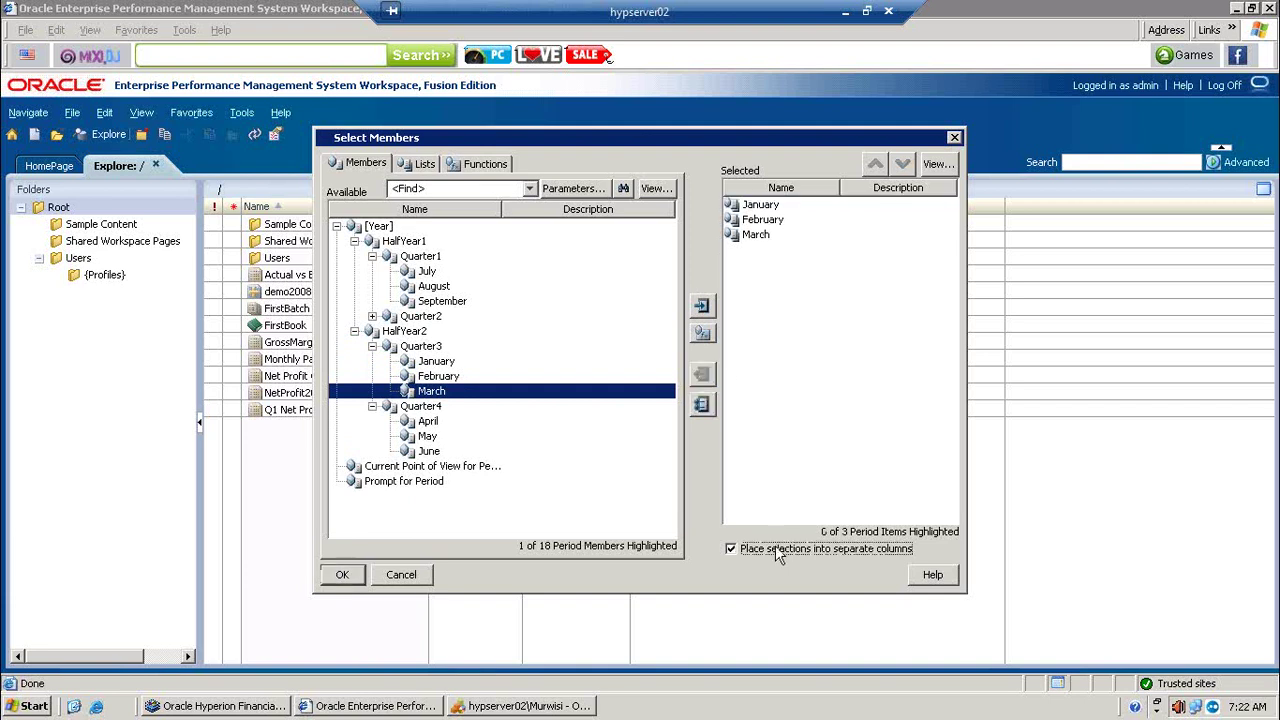
click(340, 575)
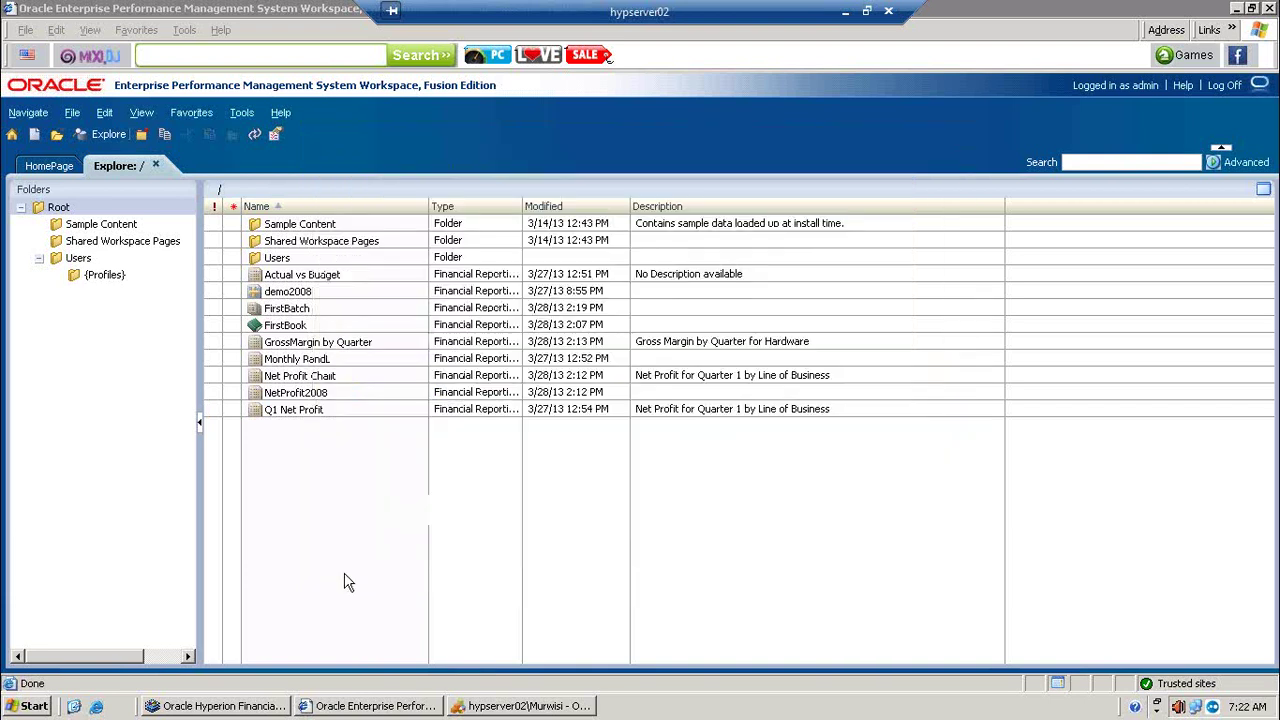
click(265, 712)
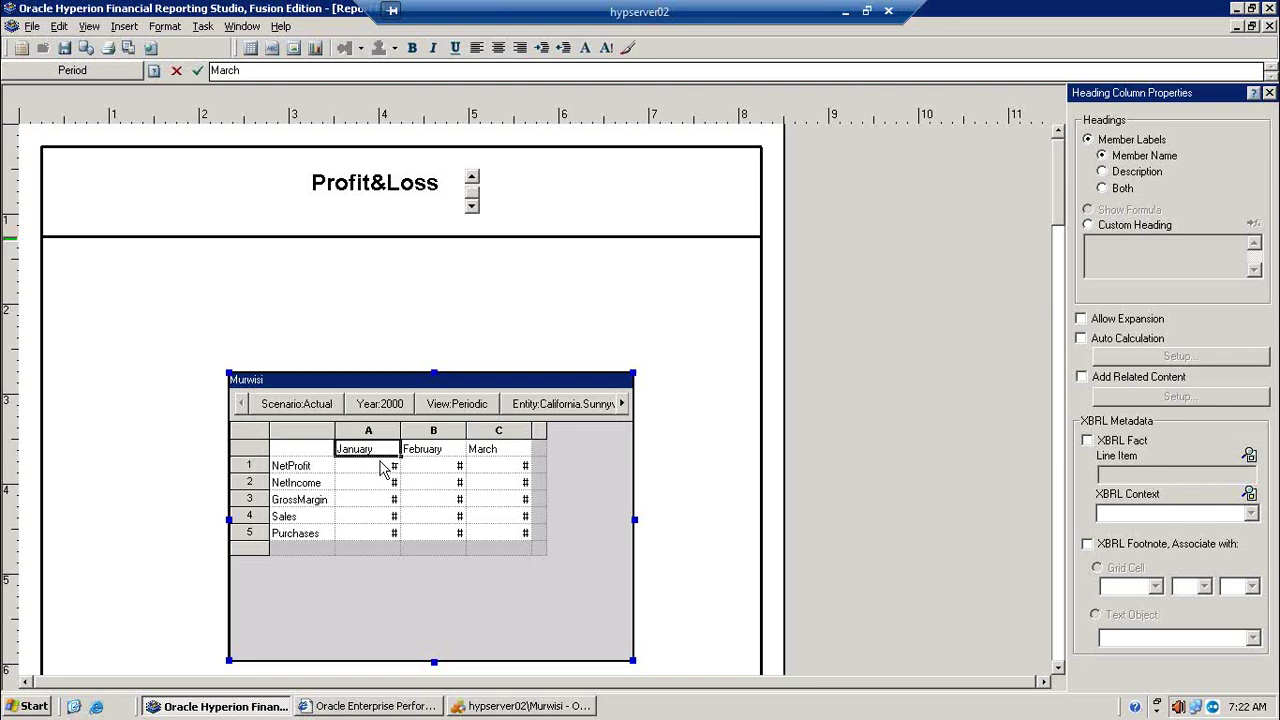
Step: Enable basic suppression of zero, missing and error values on the grid, then run the report
click(250, 432)
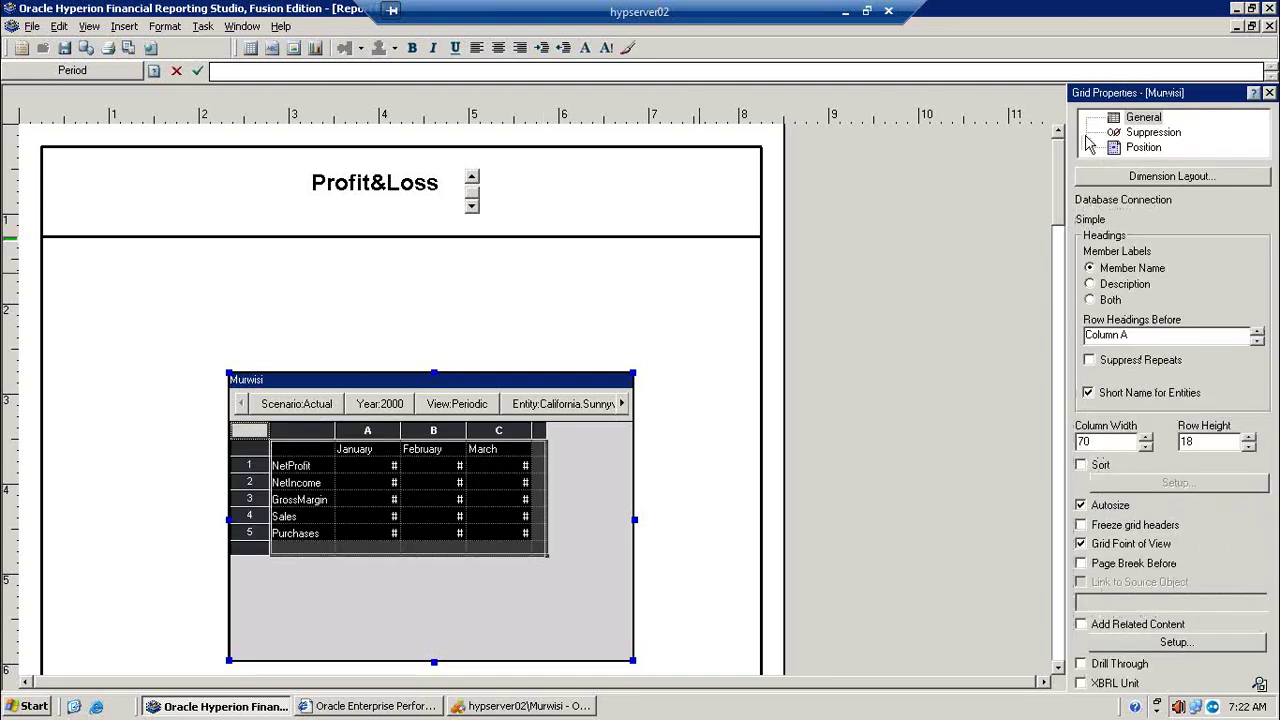
click(1158, 135)
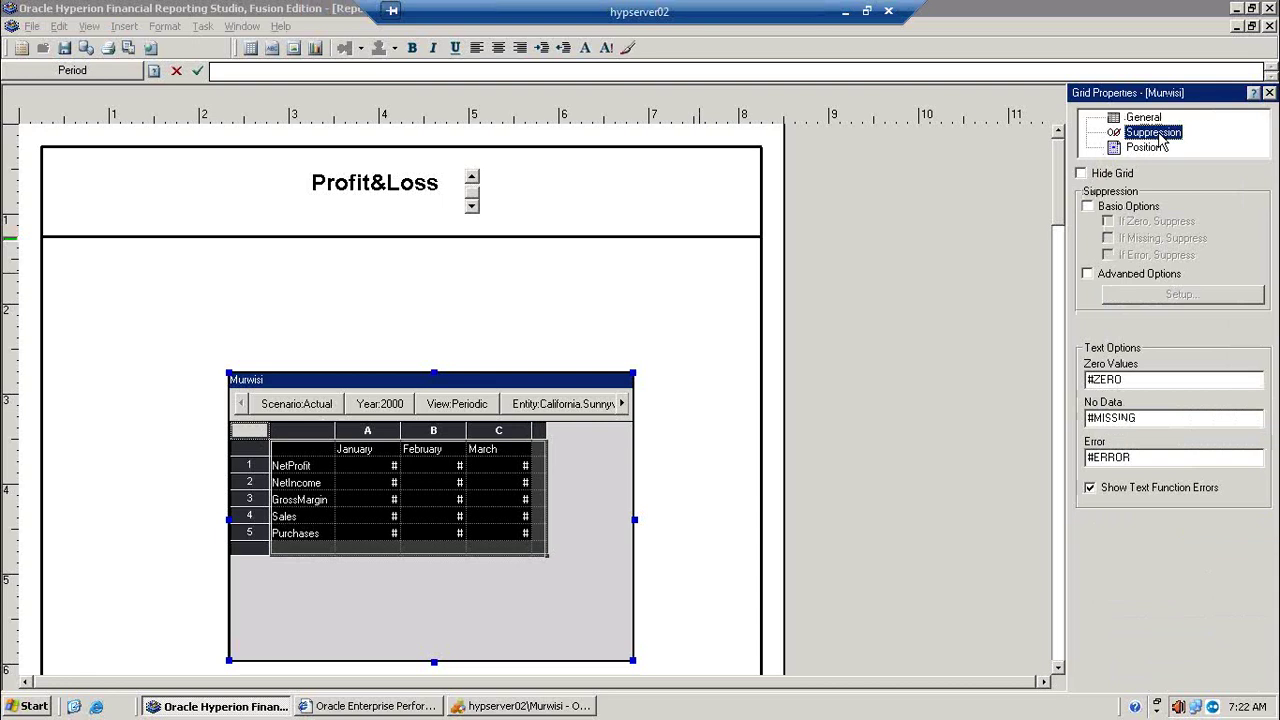
click(1127, 206)
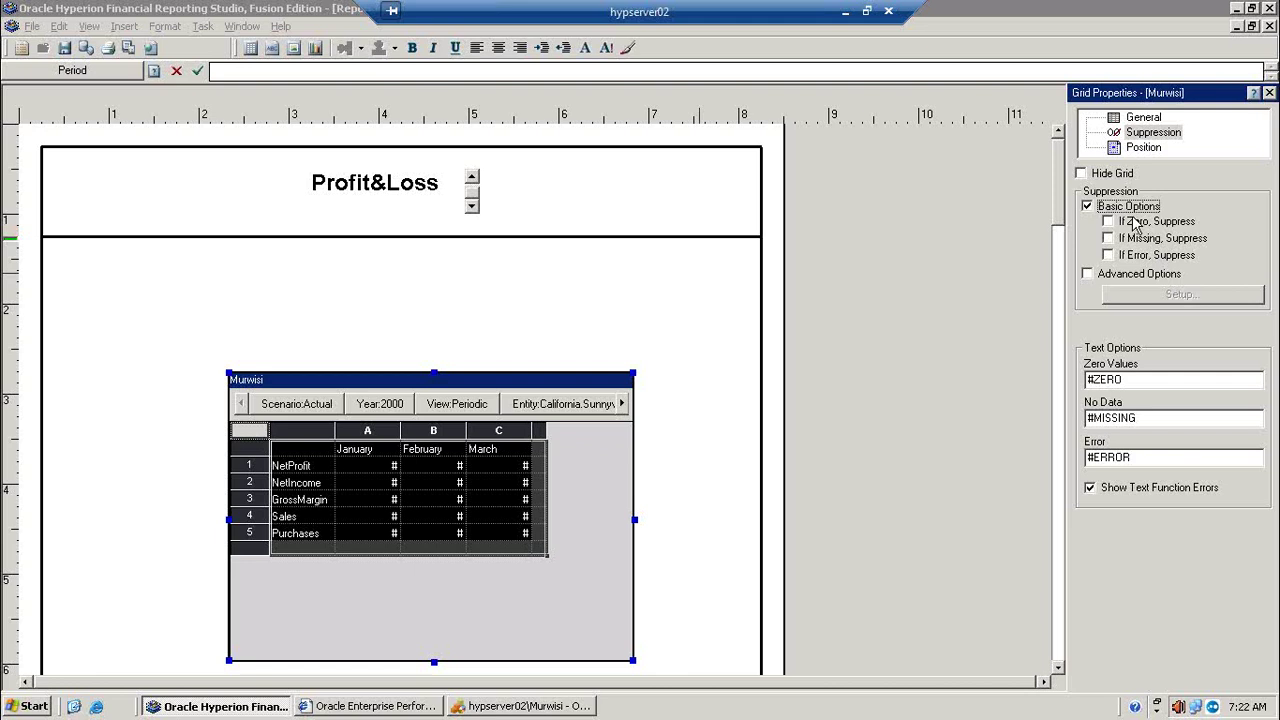
click(1138, 222)
click(1136, 240)
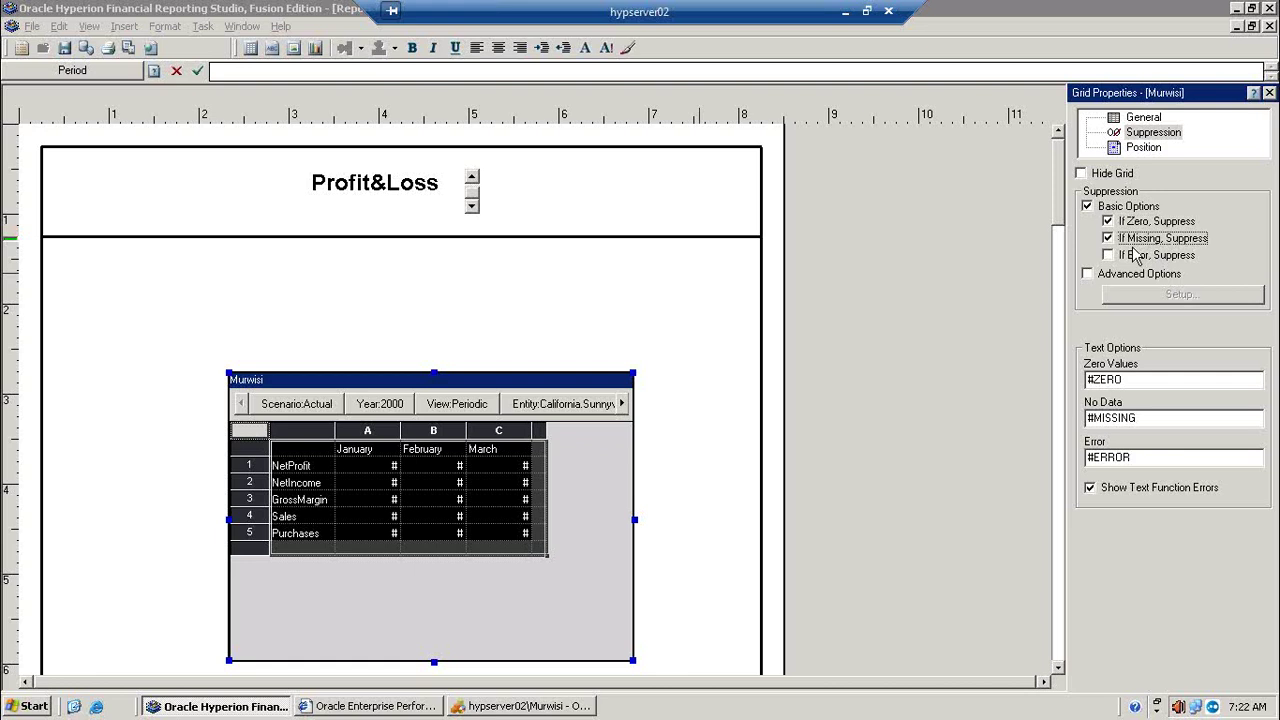
click(1133, 256)
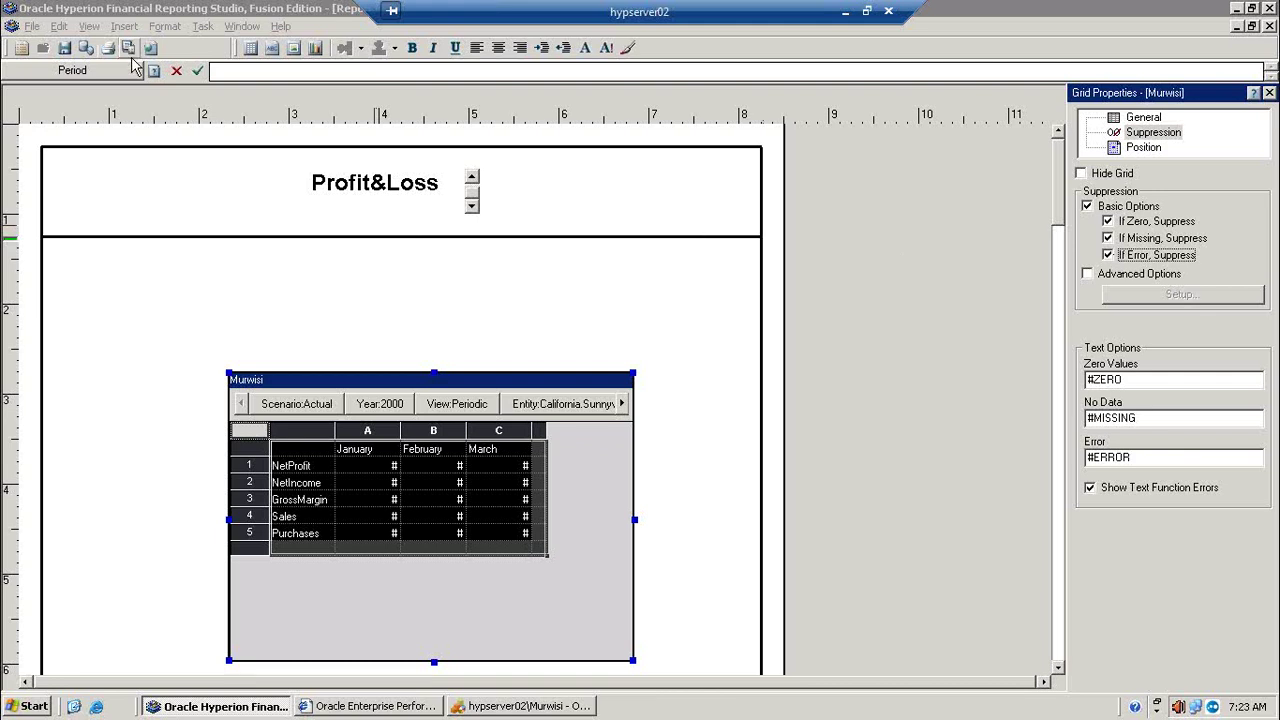
click(129, 49)
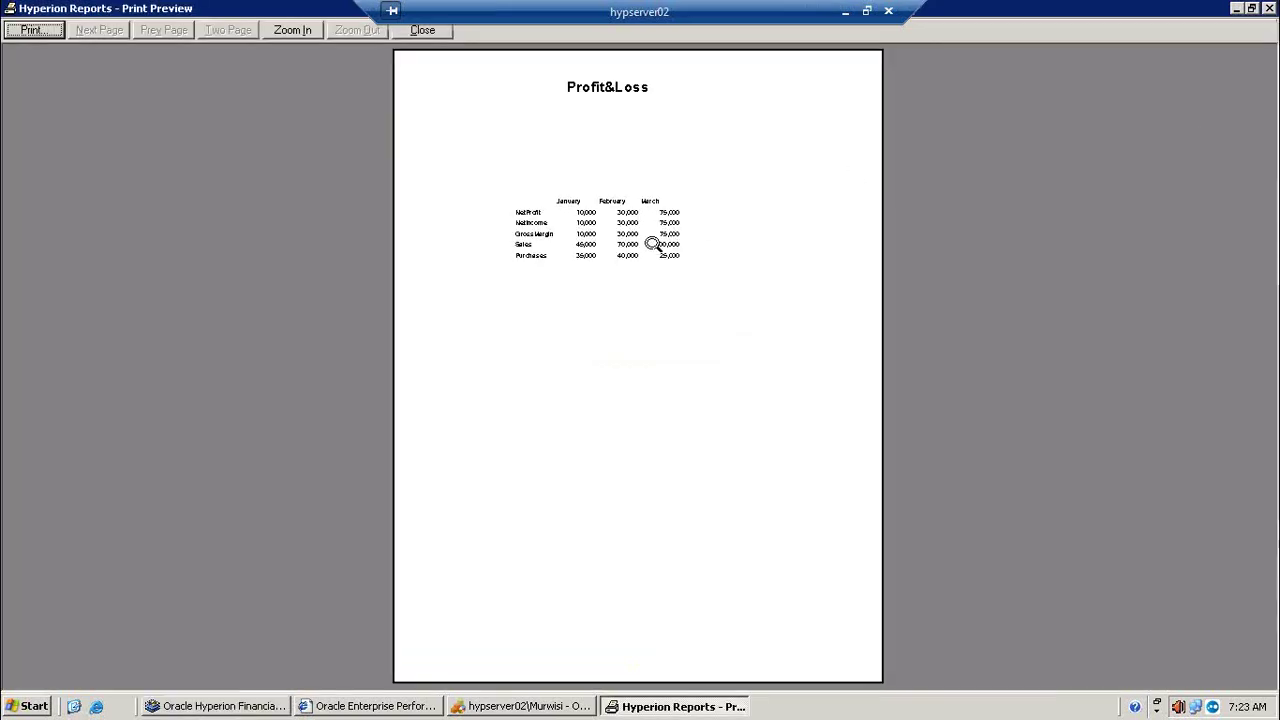
Step: Zoom into the January–March preview and compare it with the Financial Management data grid
click(652, 245)
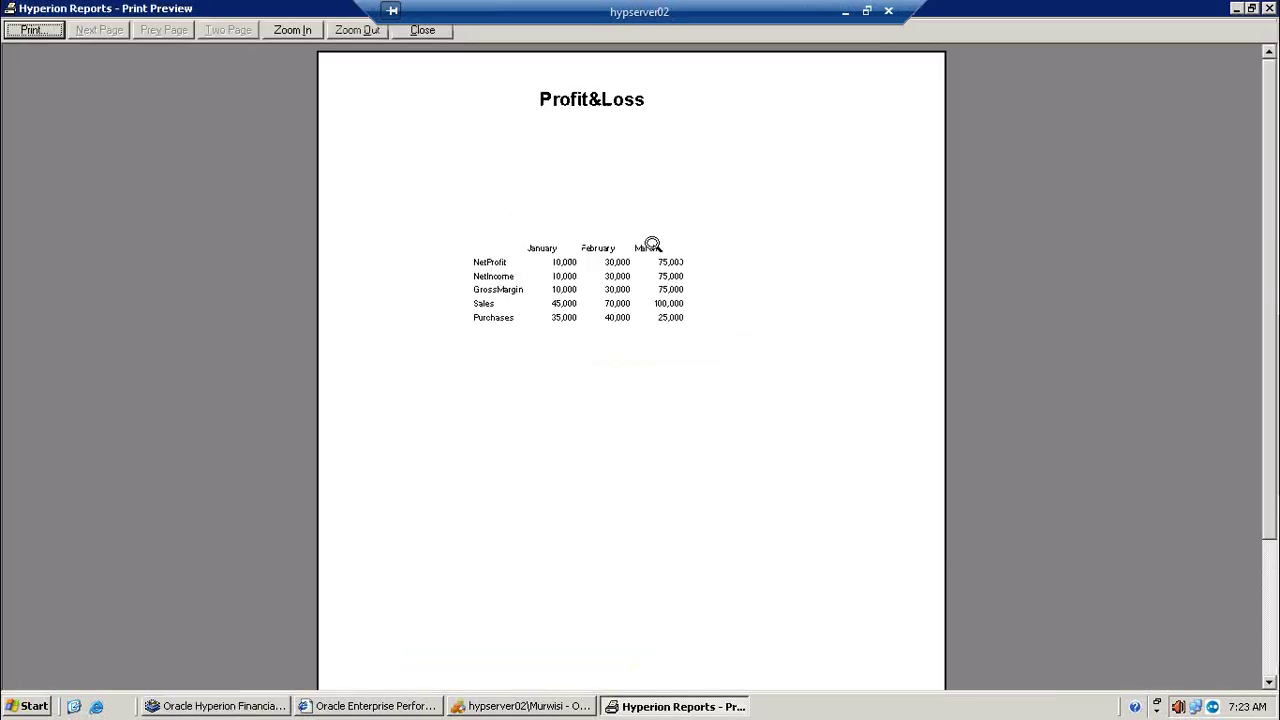
click(563, 314)
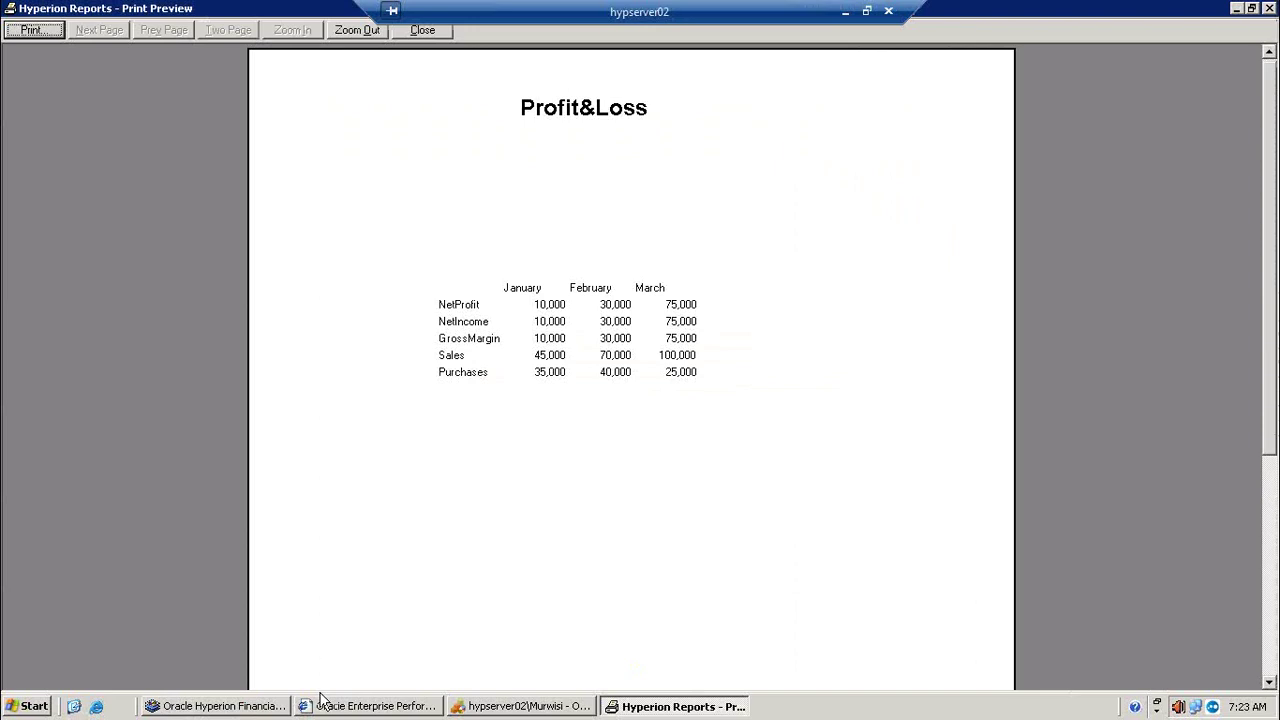
click(500, 708)
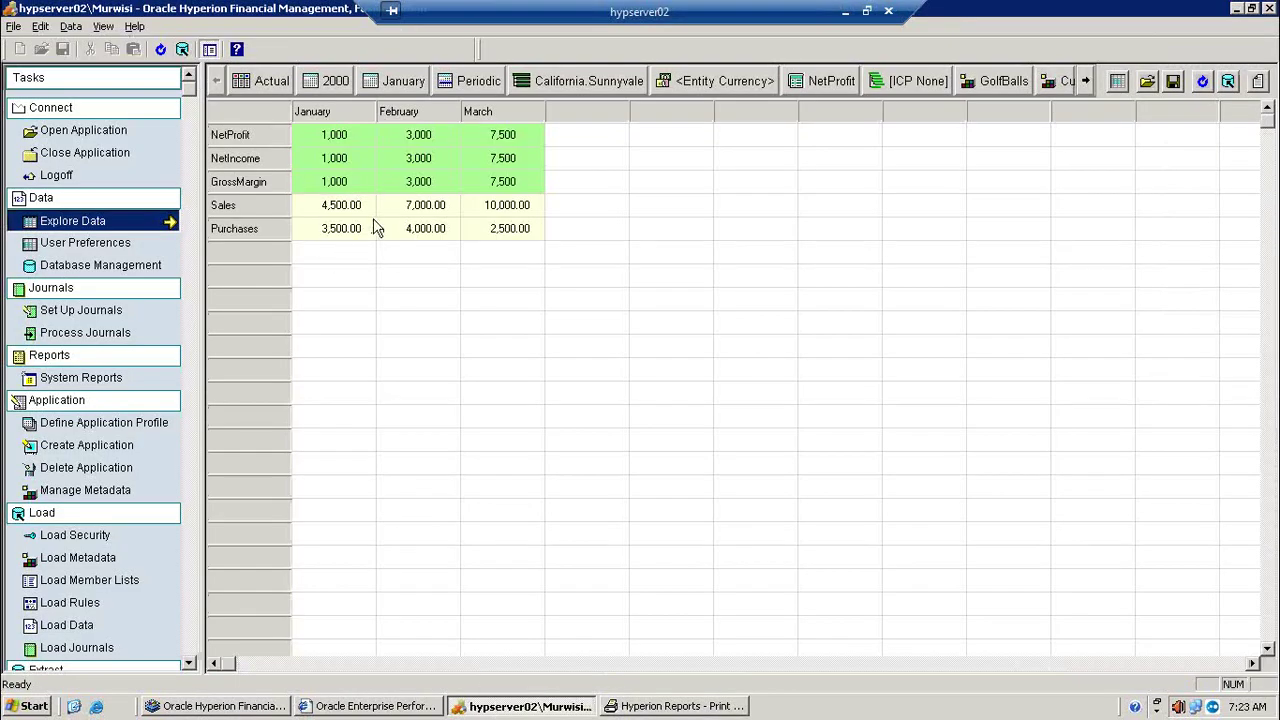
click(695, 708)
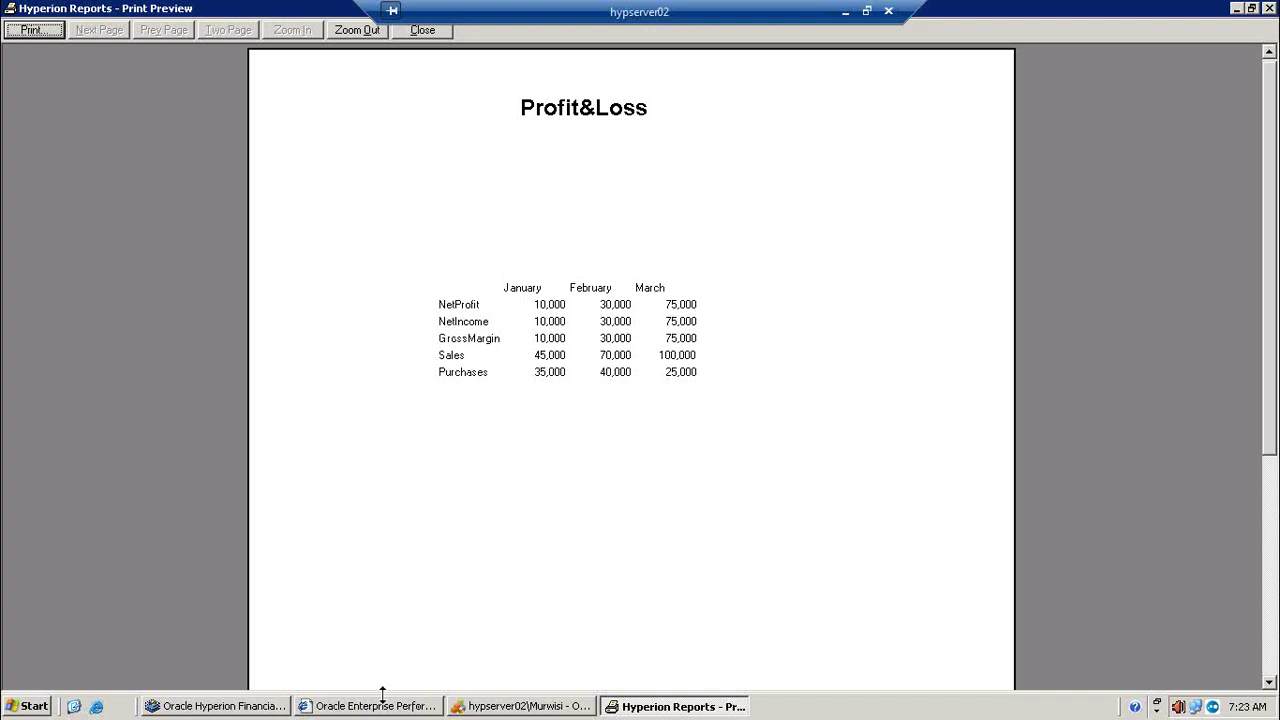
click(250, 710)
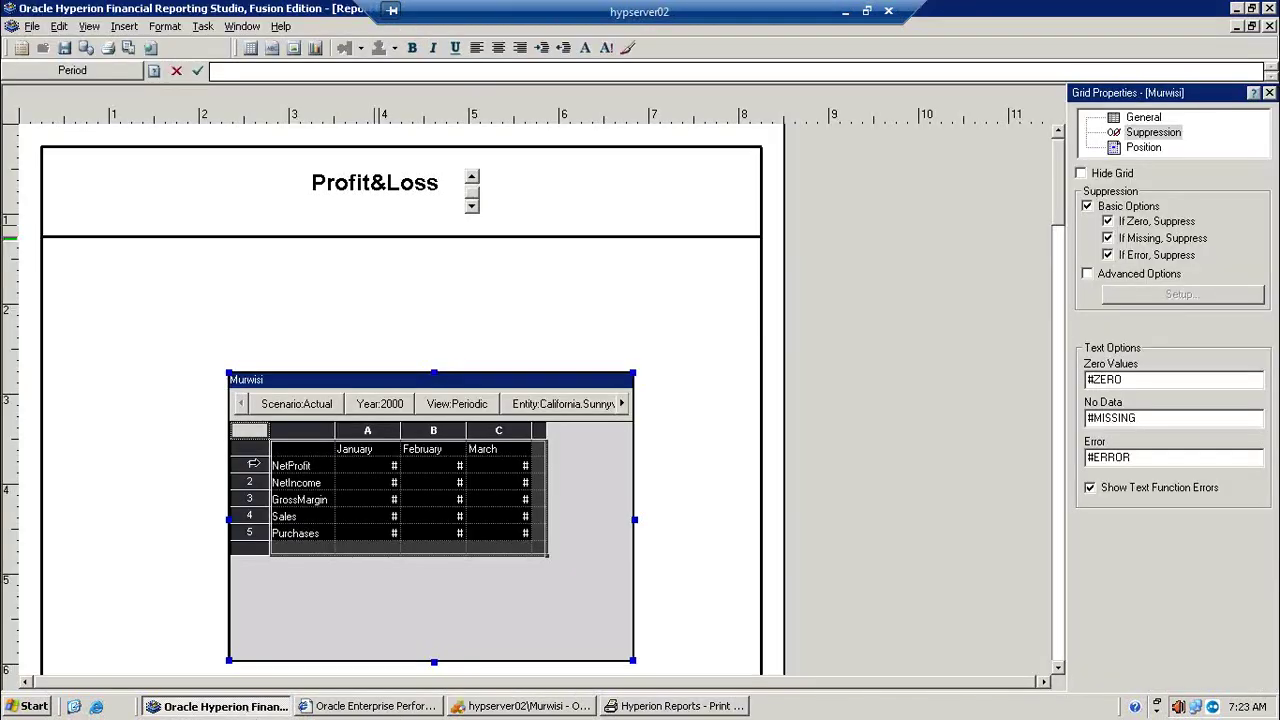
Step: Heighten the NetProfit, NetIncome, GrossMargin, Sales and Purchases rows, then print-preview the report
click(254, 466)
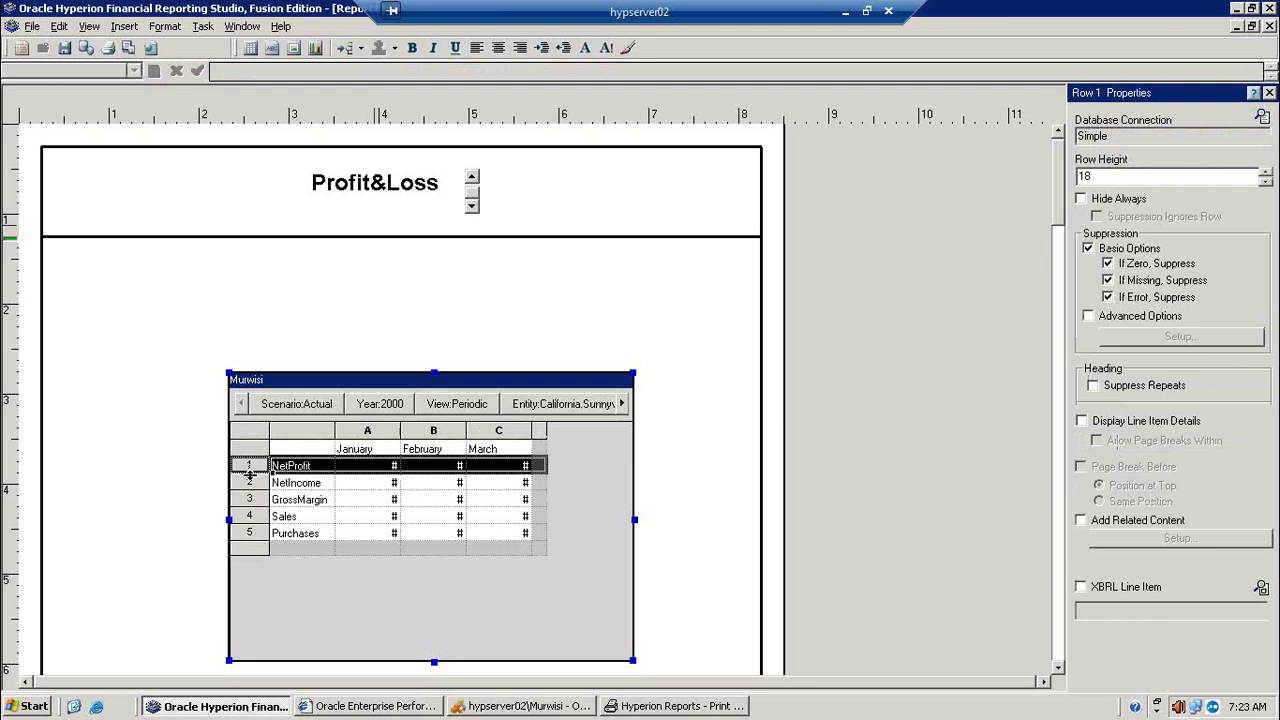
drag(250, 474, 252, 604)
click(251, 501)
click(252, 535)
click(251, 574)
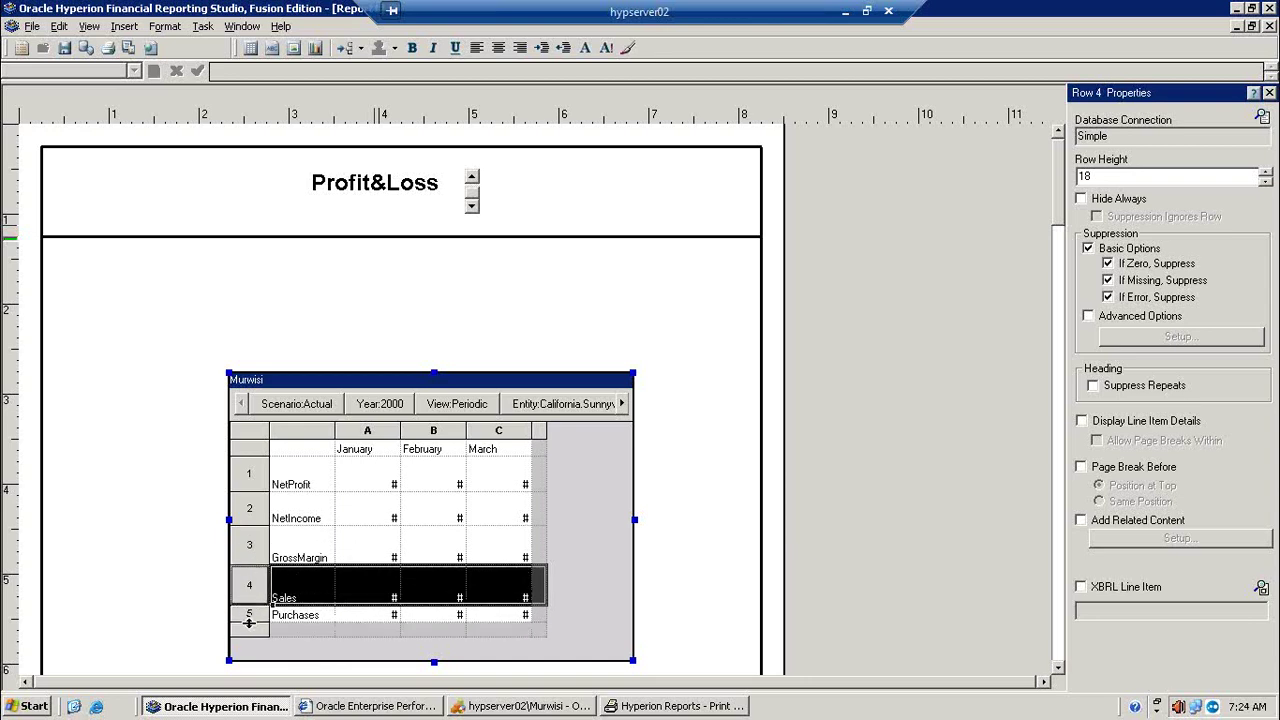
click(249, 620)
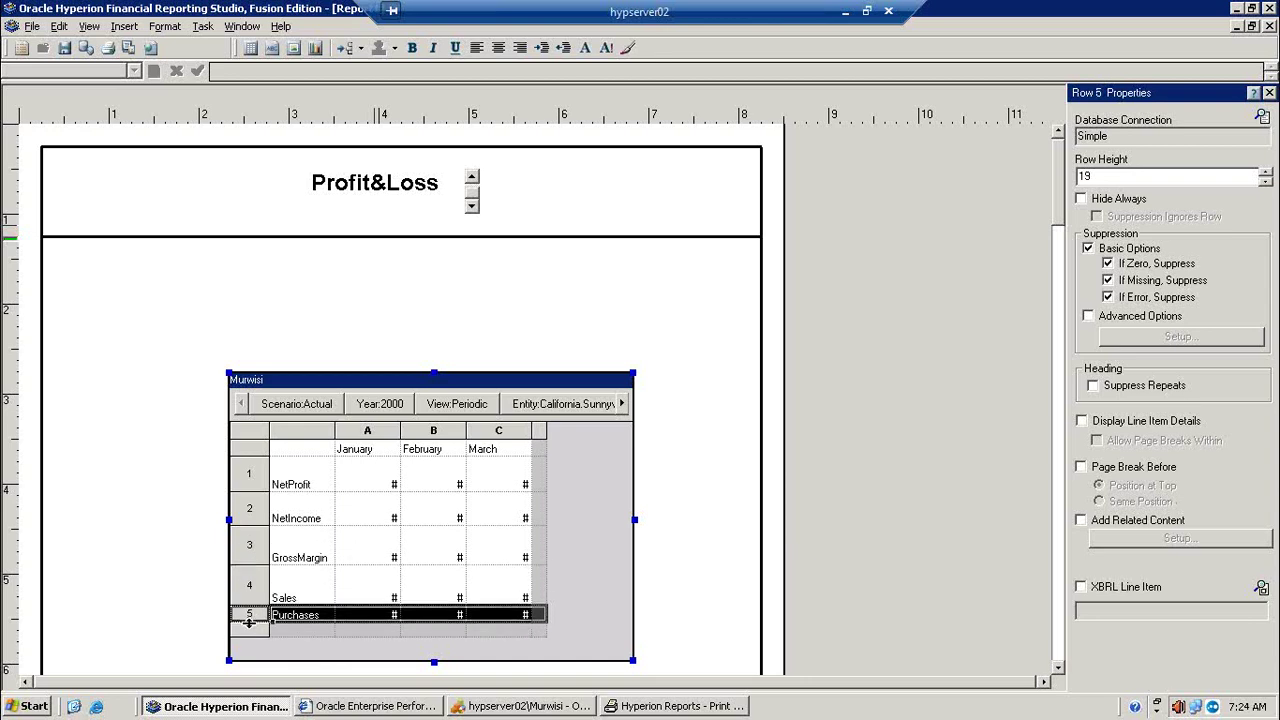
drag(249, 621, 249, 658)
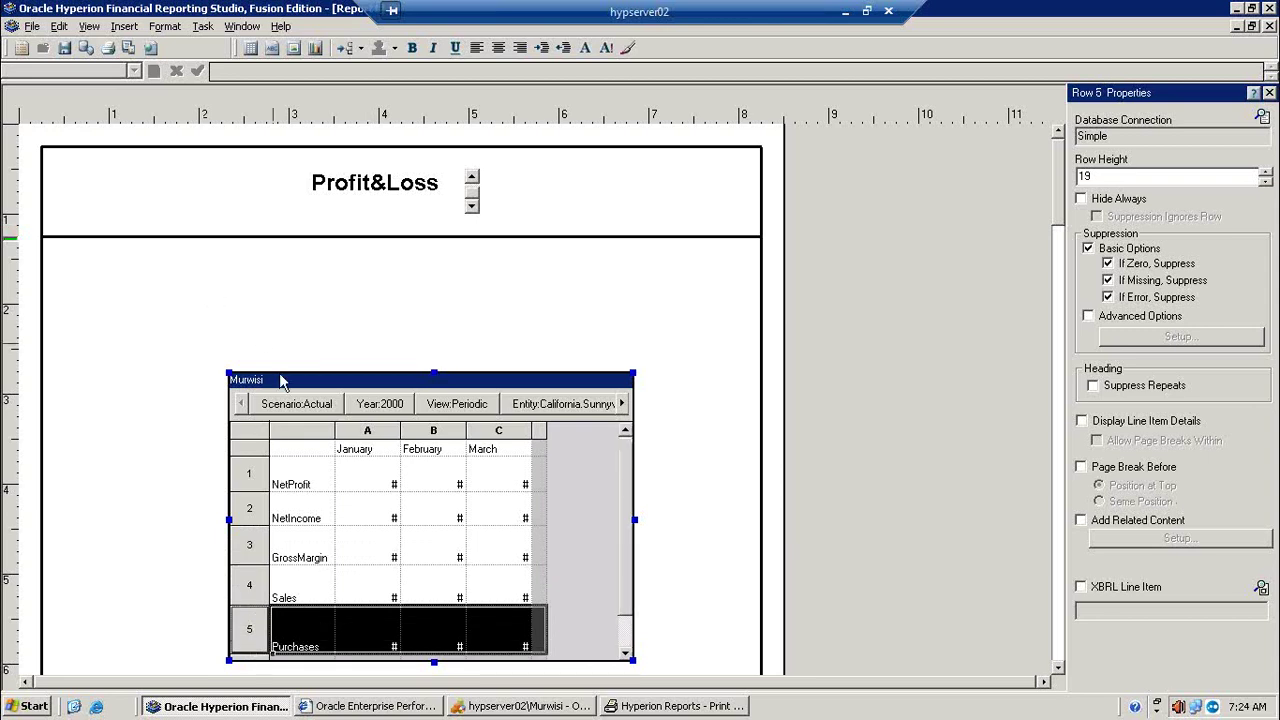
click(250, 430)
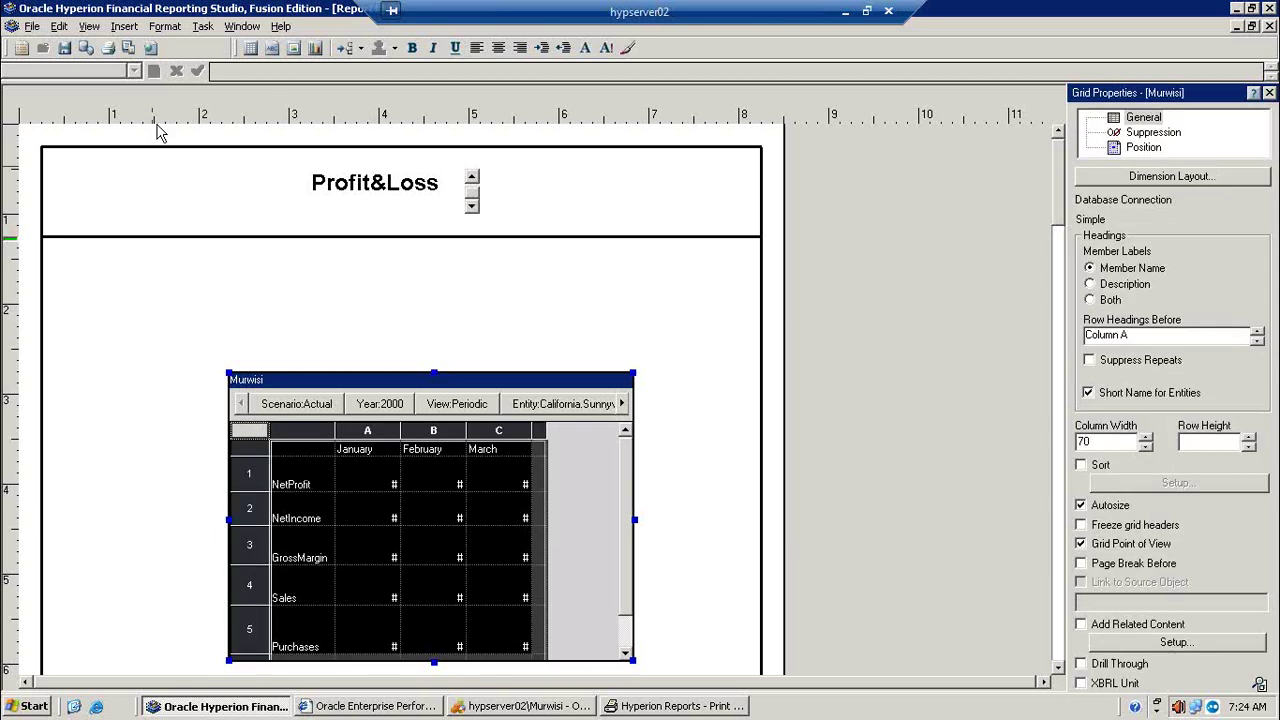
click(128, 48)
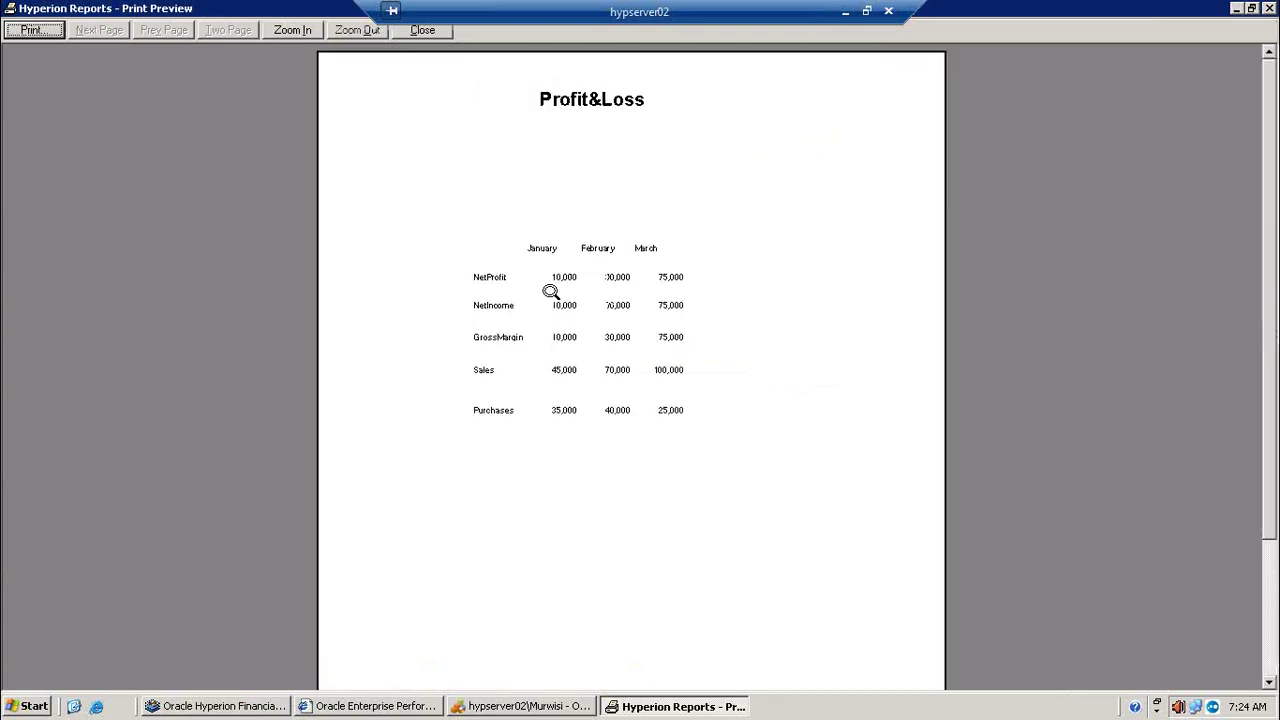
Step: Zoom the preview in, then back out to the full page, and return to the designer
click(550, 291)
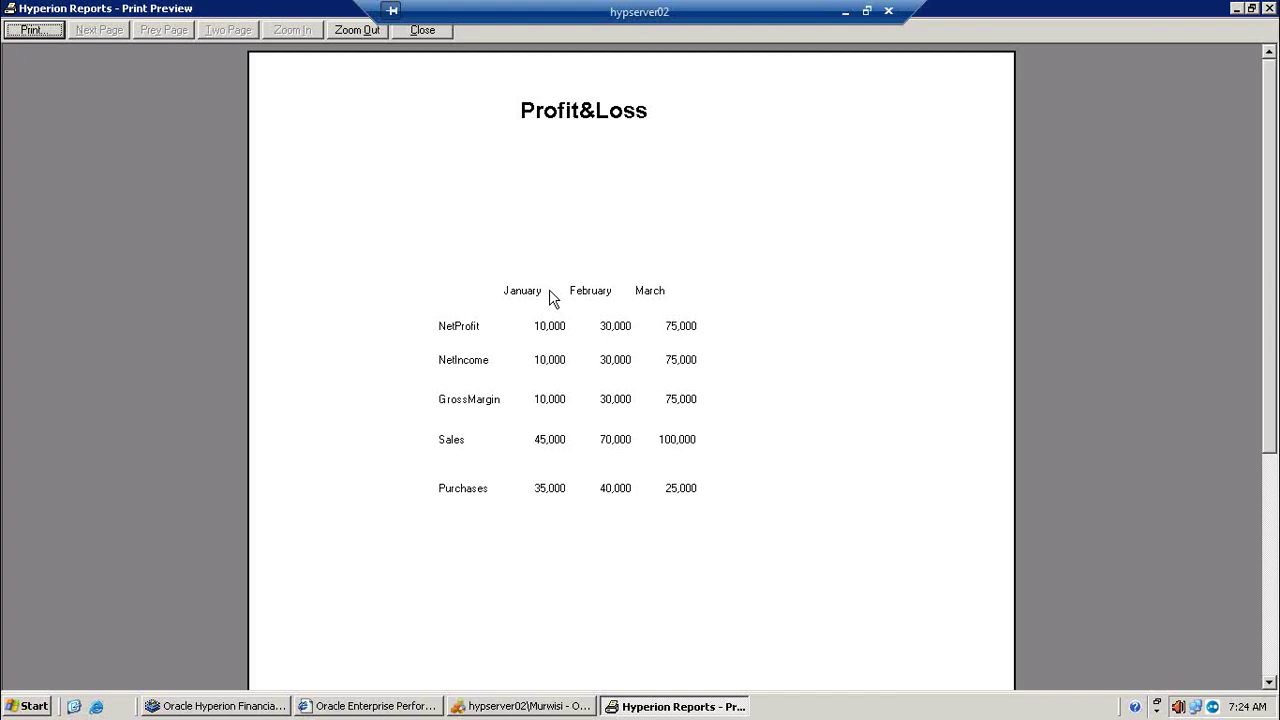
click(620, 429)
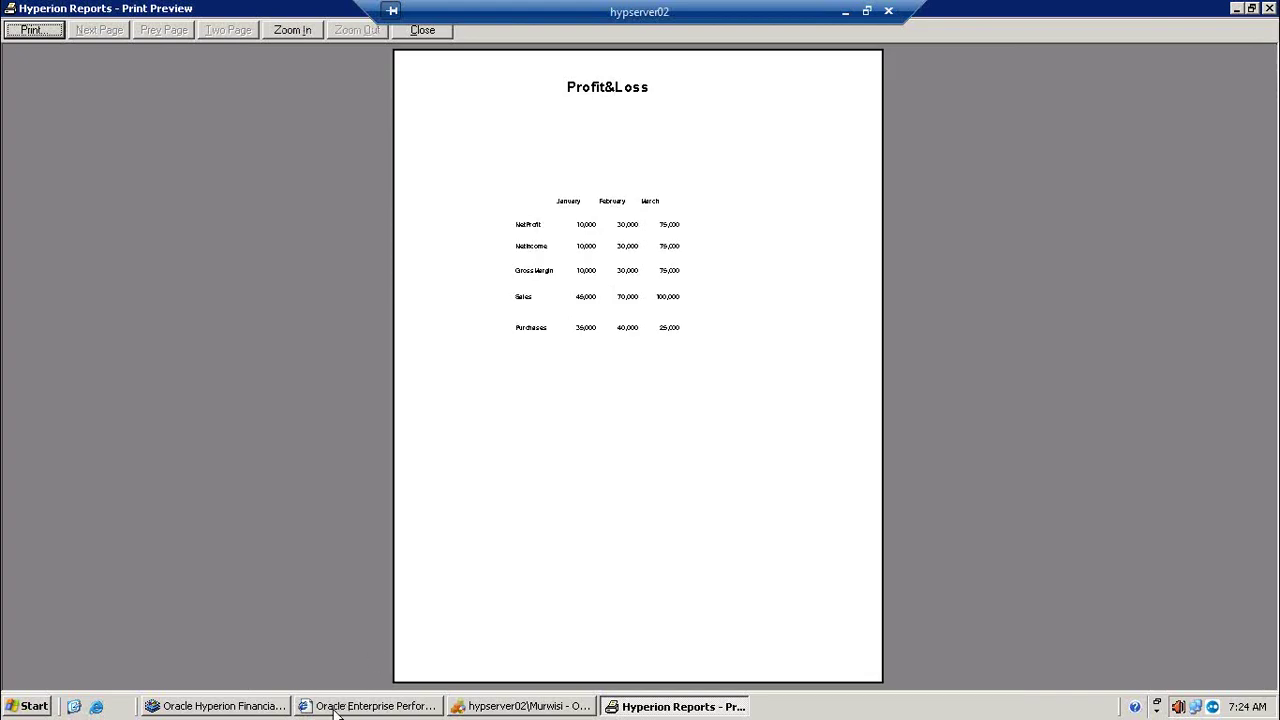
click(238, 708)
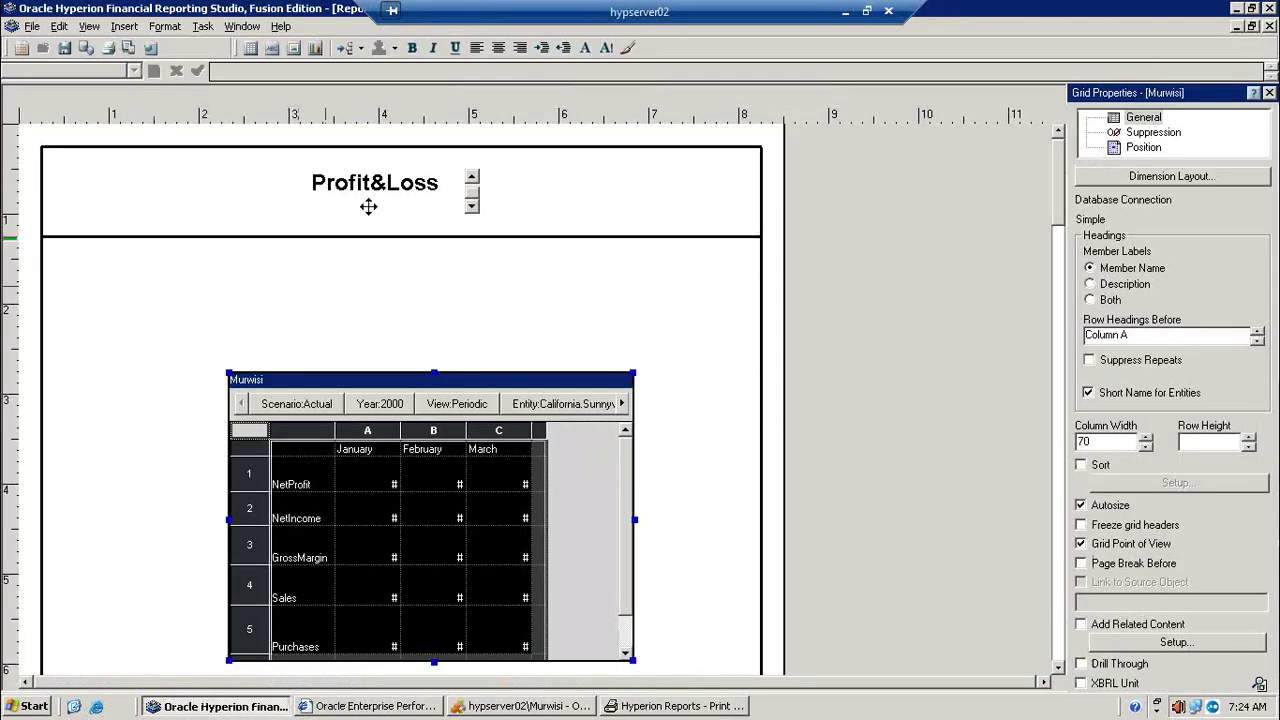
Step: Shade the Profit&Loss title box yellow and check it in an enlarged preview
click(370, 204)
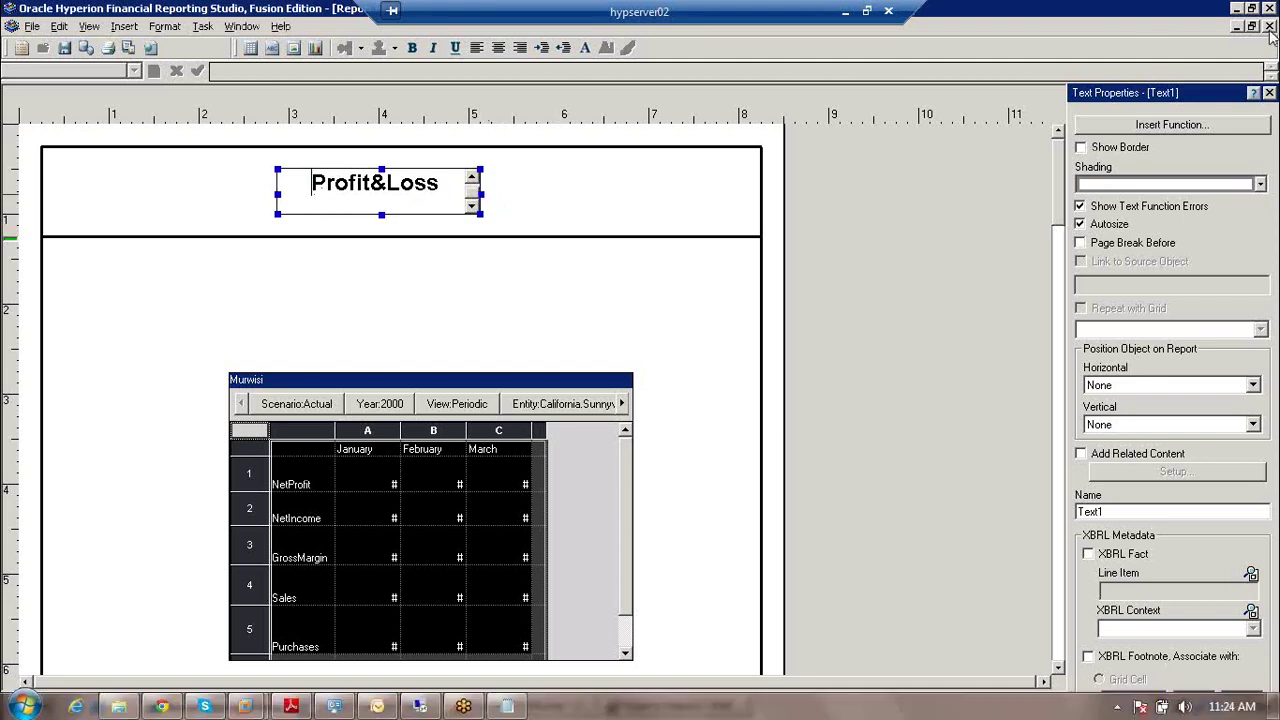
click(1260, 184)
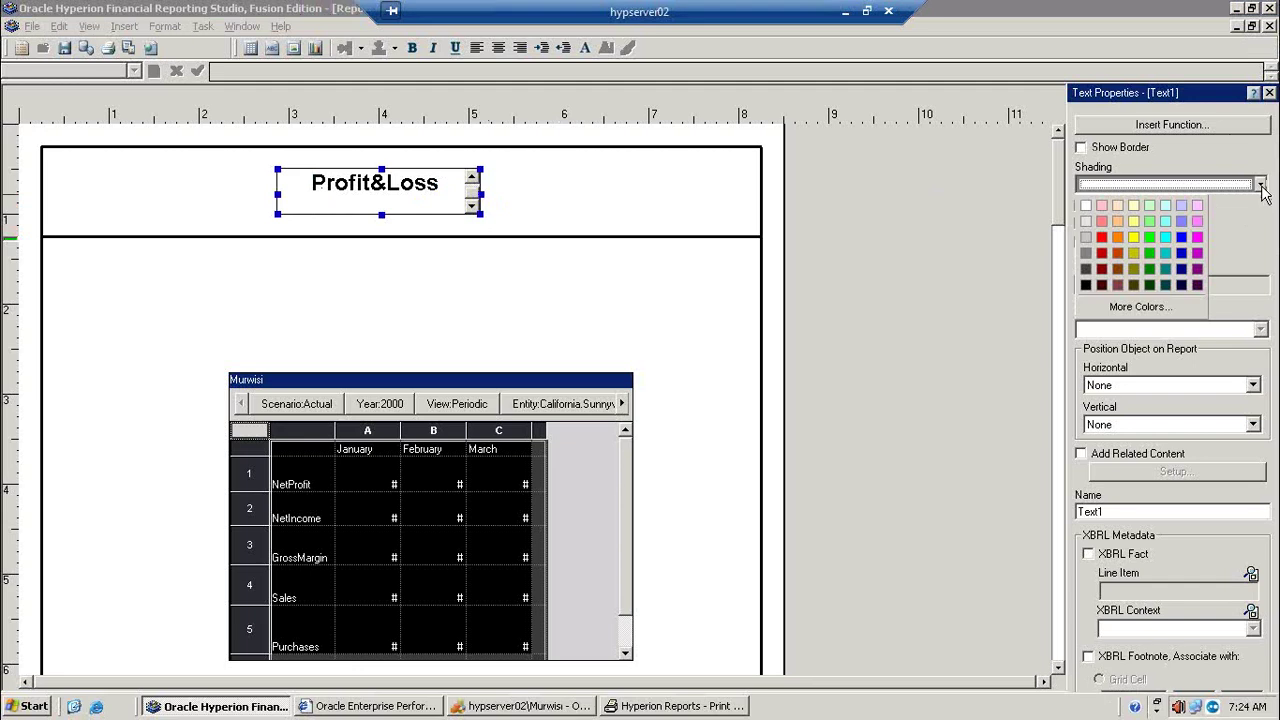
click(1134, 222)
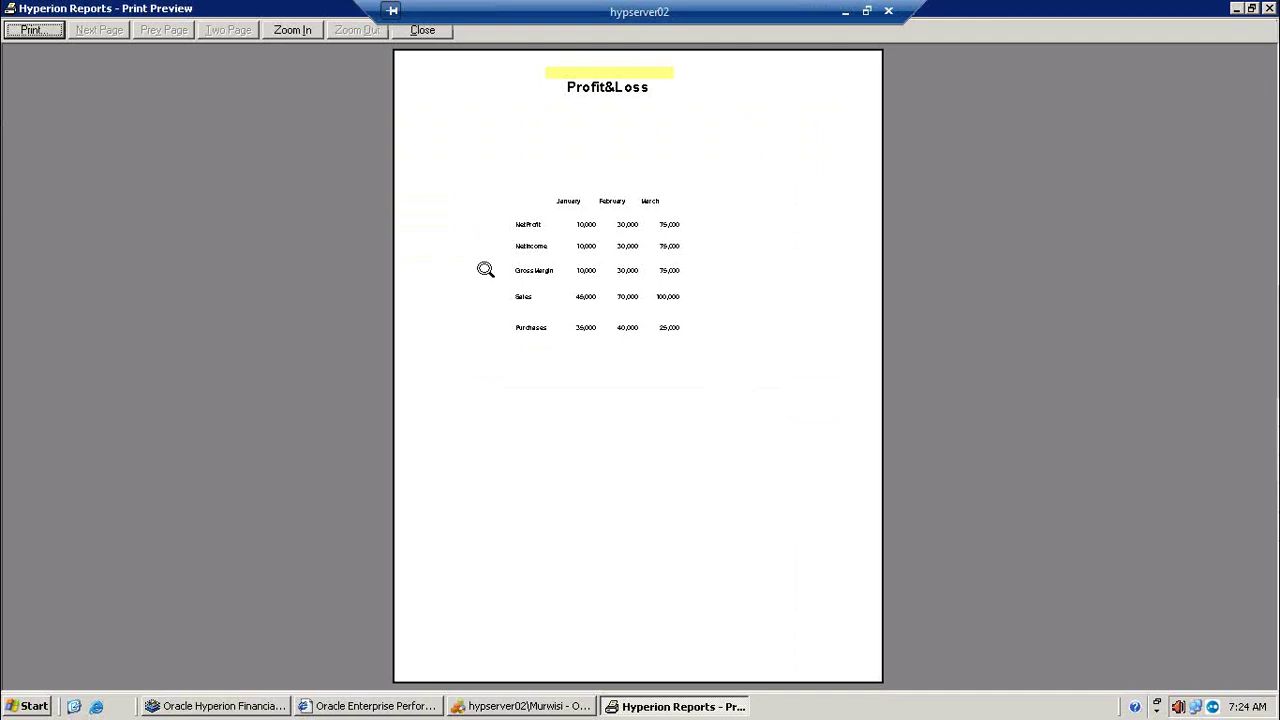
click(485, 270)
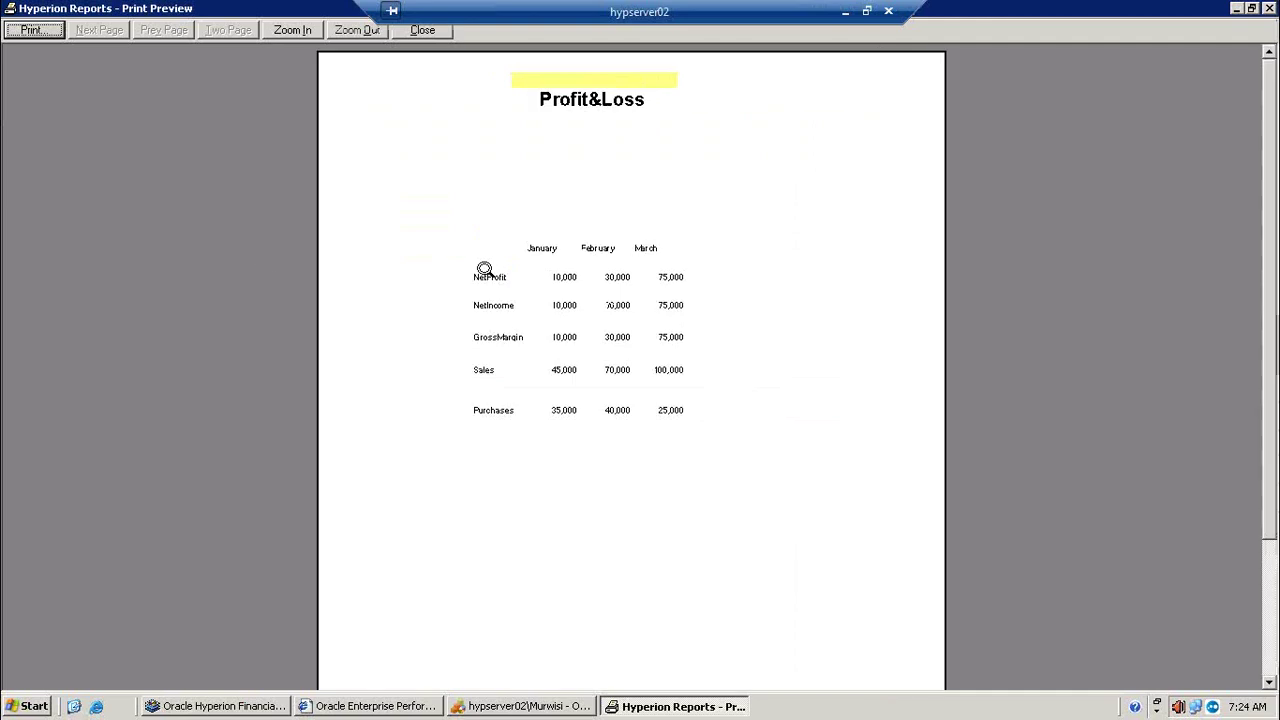
click(557, 199)
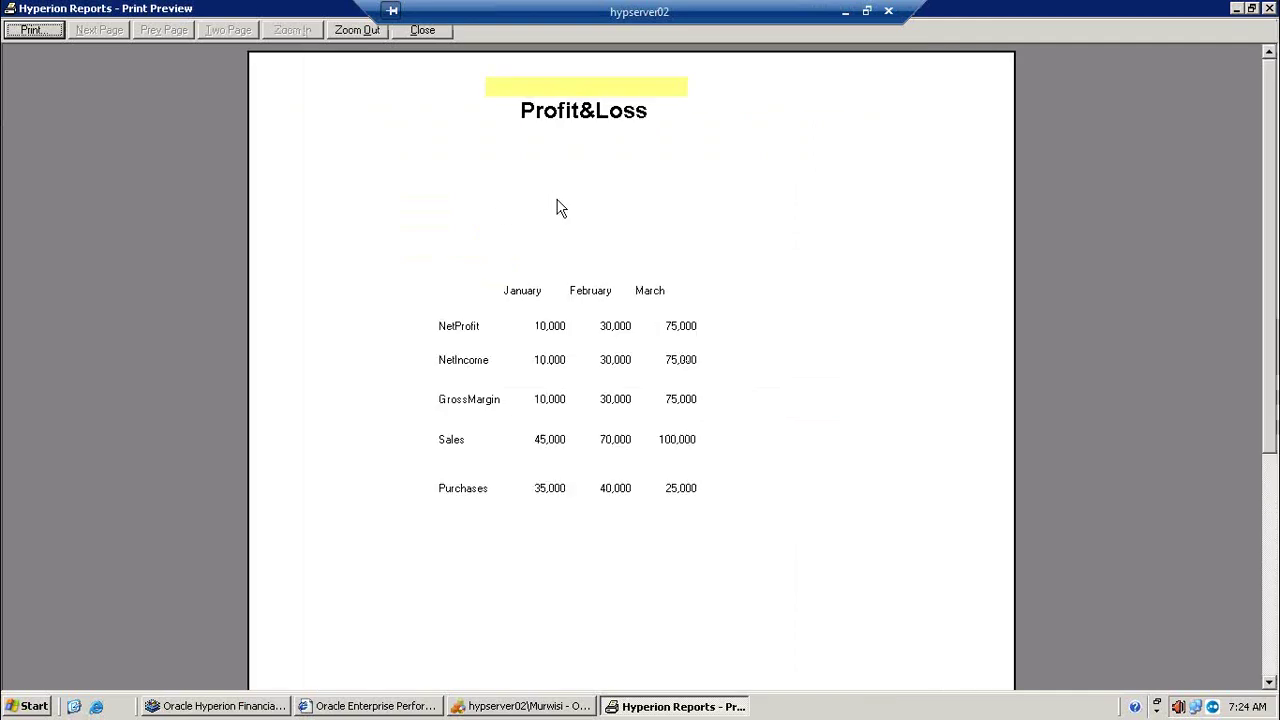
click(1236, 8)
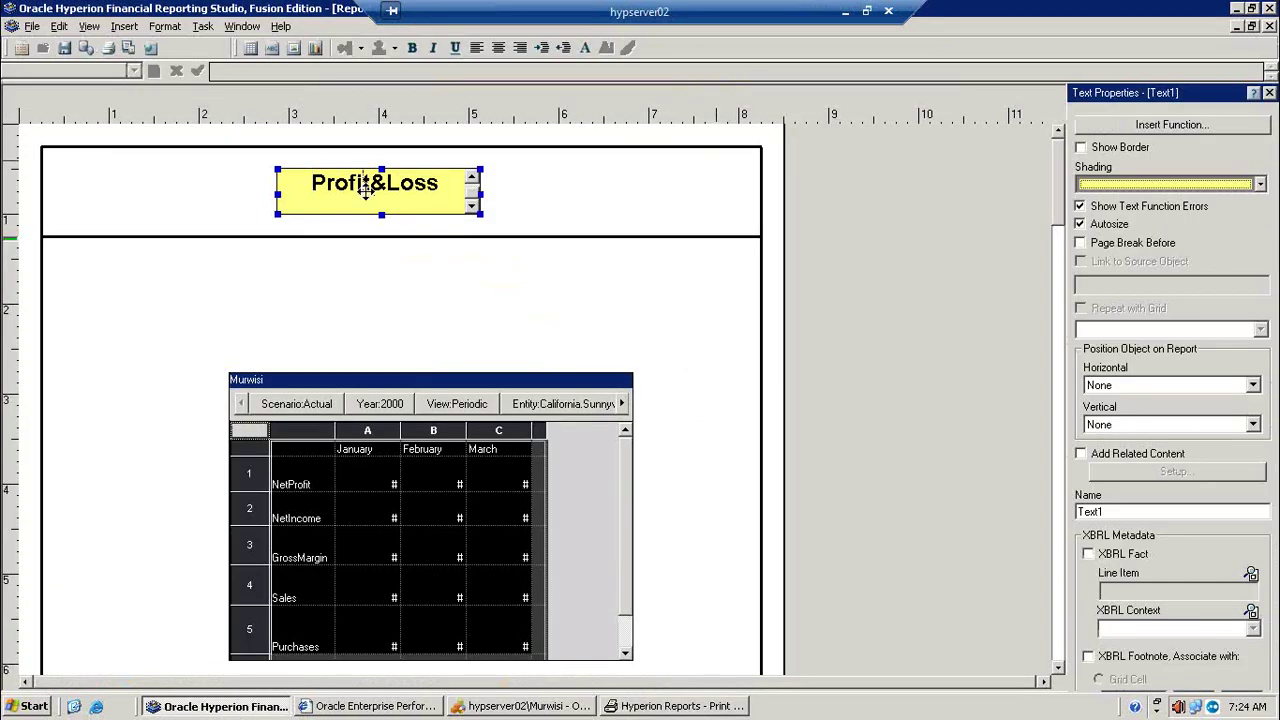
Step: Delete the leading space before 'Profit&Loss' in the title and preview the report again
click(364, 190)
click(304, 186)
key(BackSpace)
key(BackSpace)
key(BackSpace)
key(BackSpace)
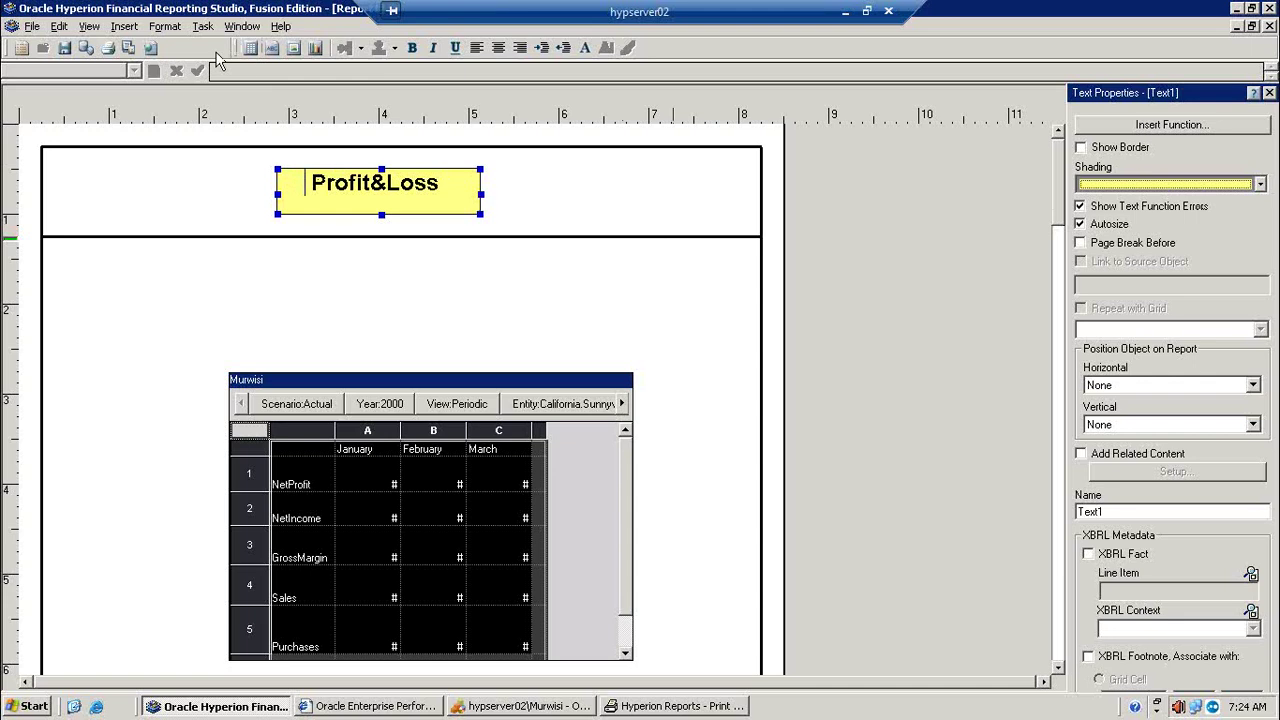
click(127, 47)
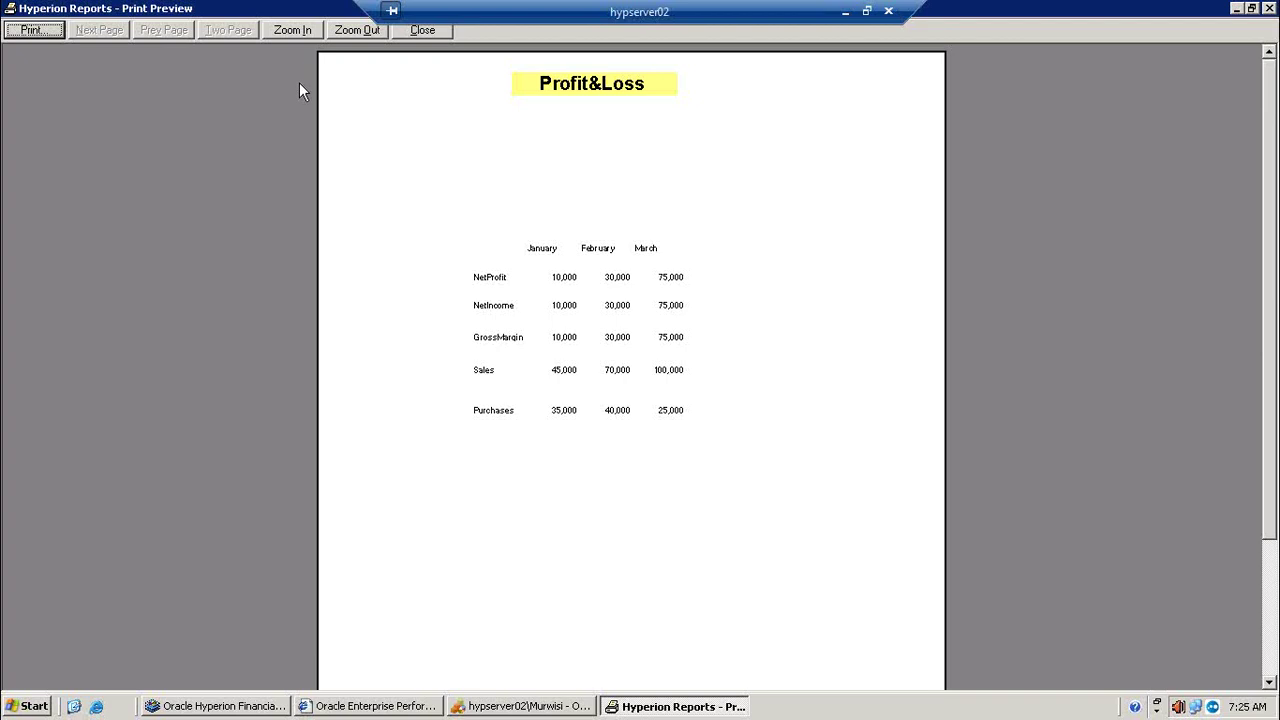
Step: Zoom the preview in, out and in again to inspect the yellow title
click(296, 34)
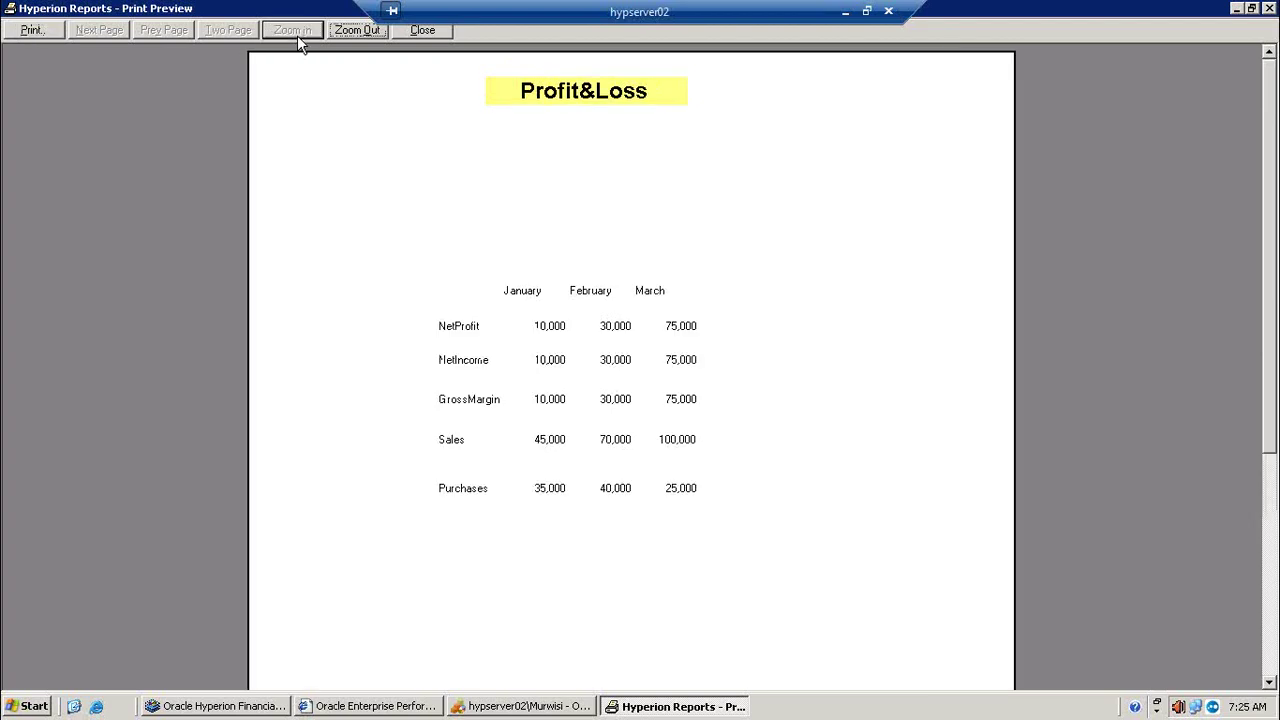
click(366, 31)
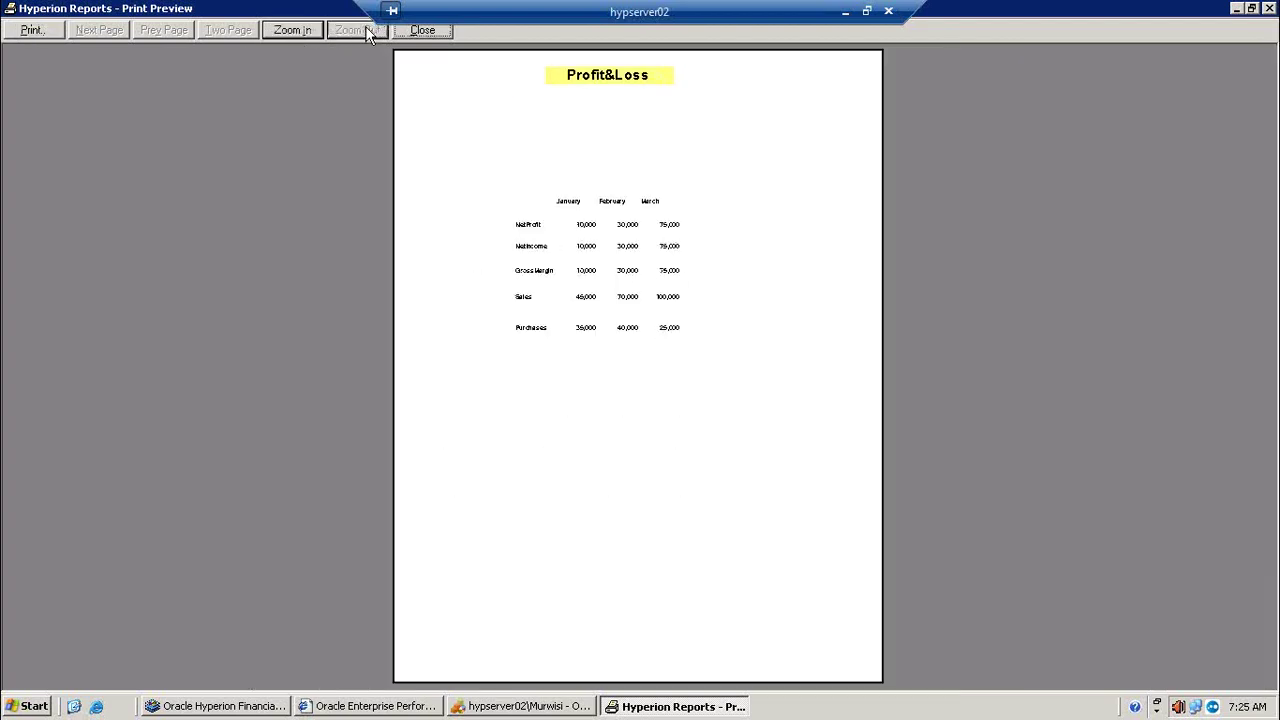
click(301, 30)
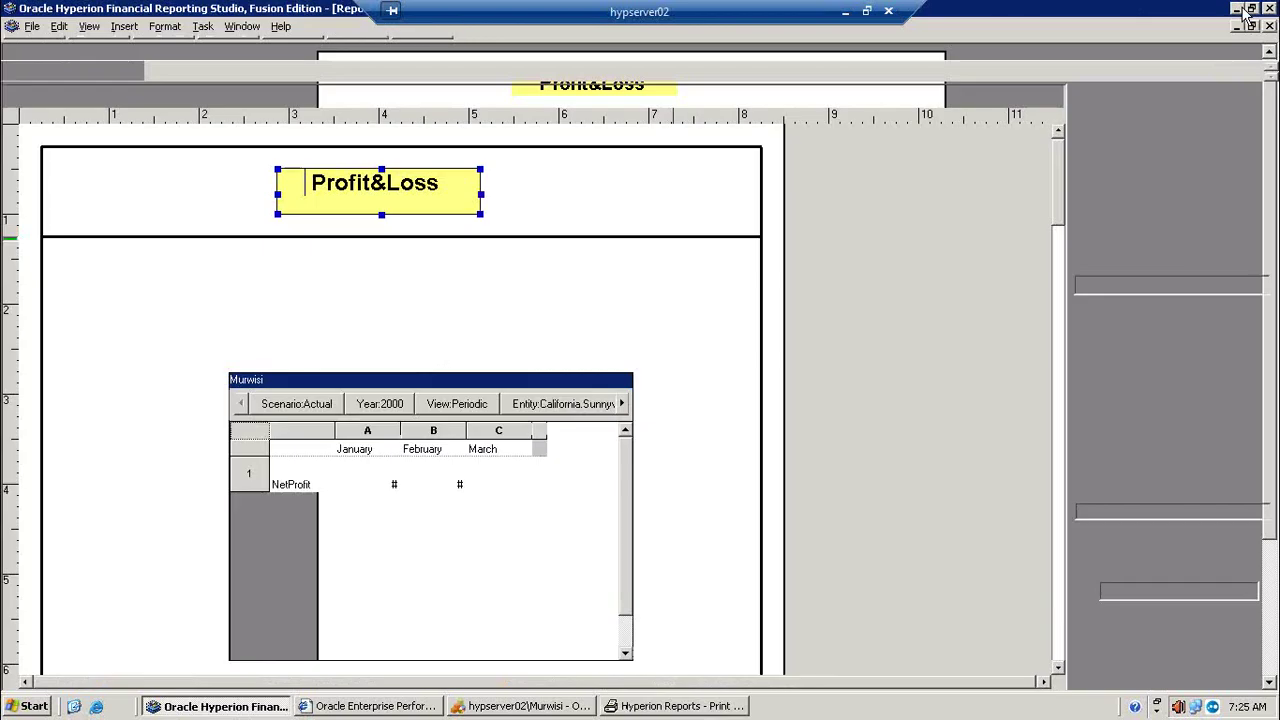
click(1237, 8)
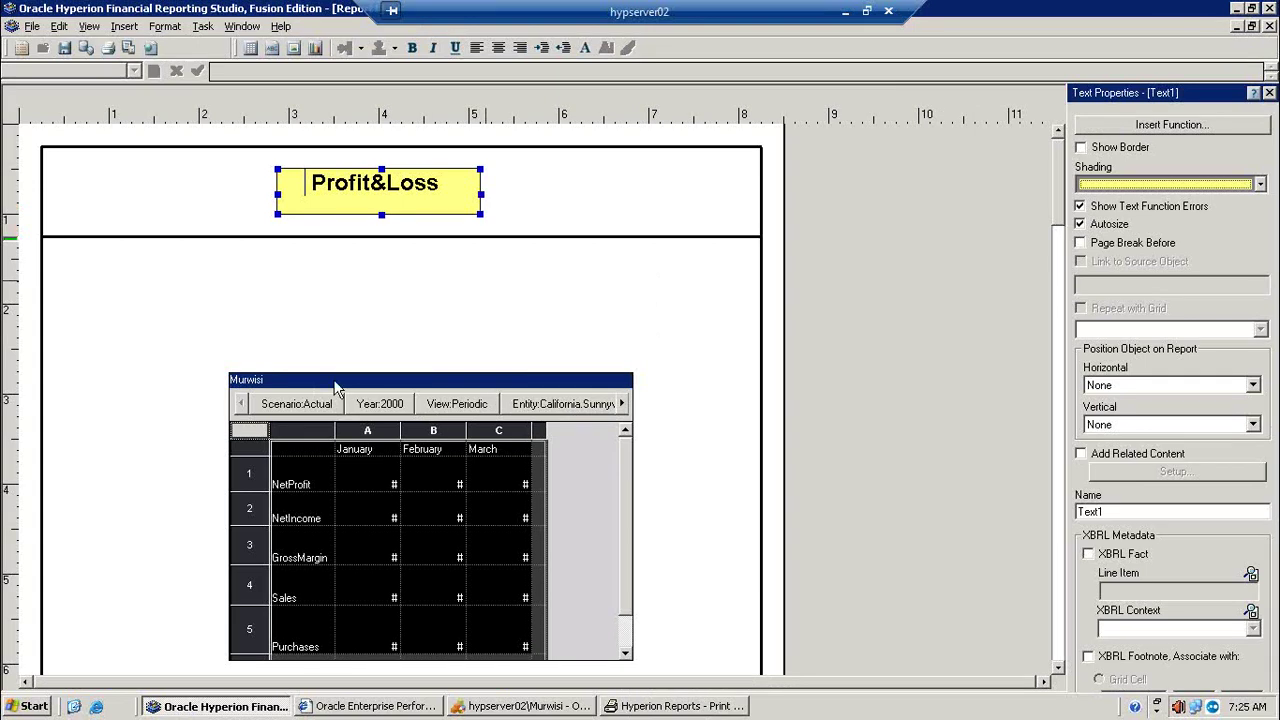
Step: Set the grid's Scenario, Year, View and Entity to User Point of View
click(303, 405)
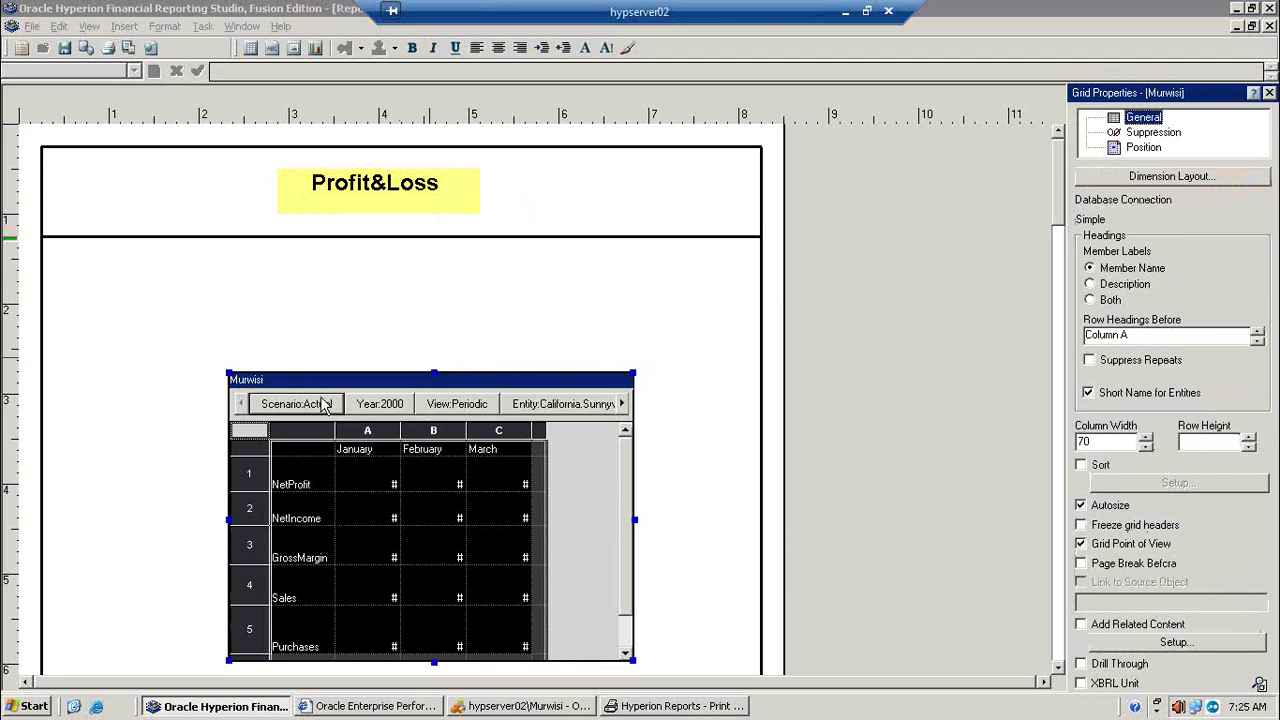
double_click(302, 406)
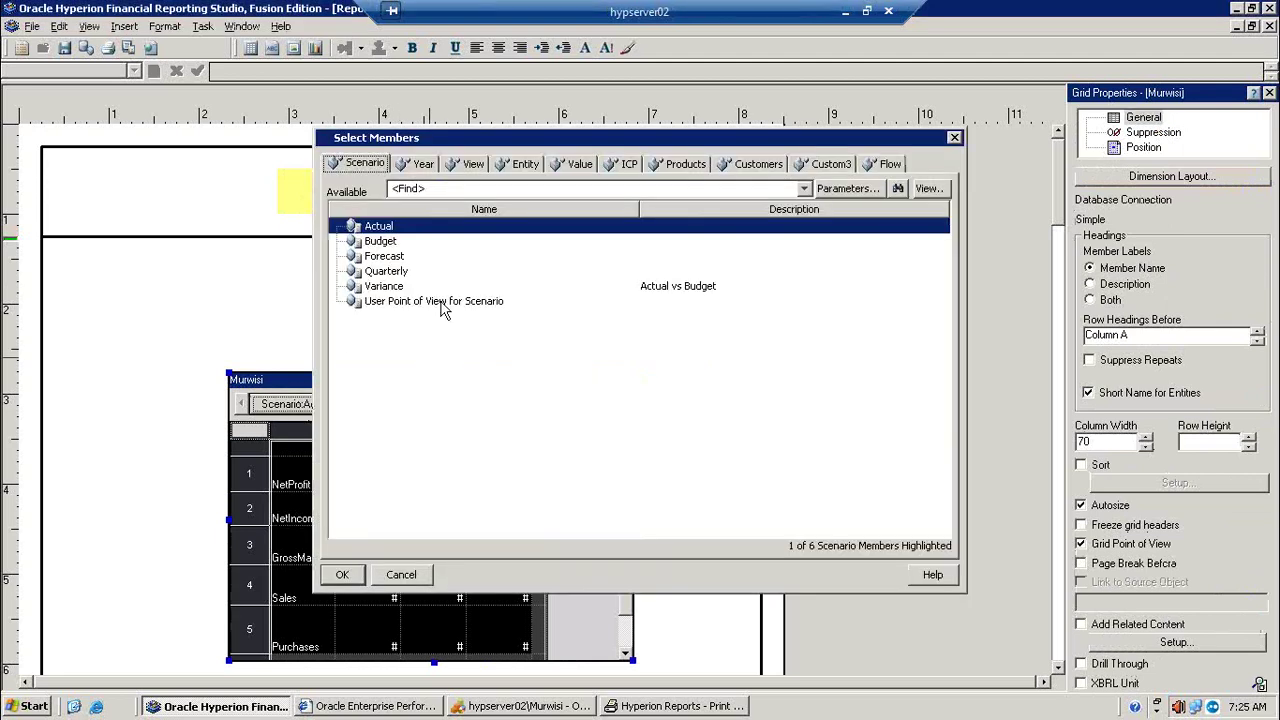
click(444, 305)
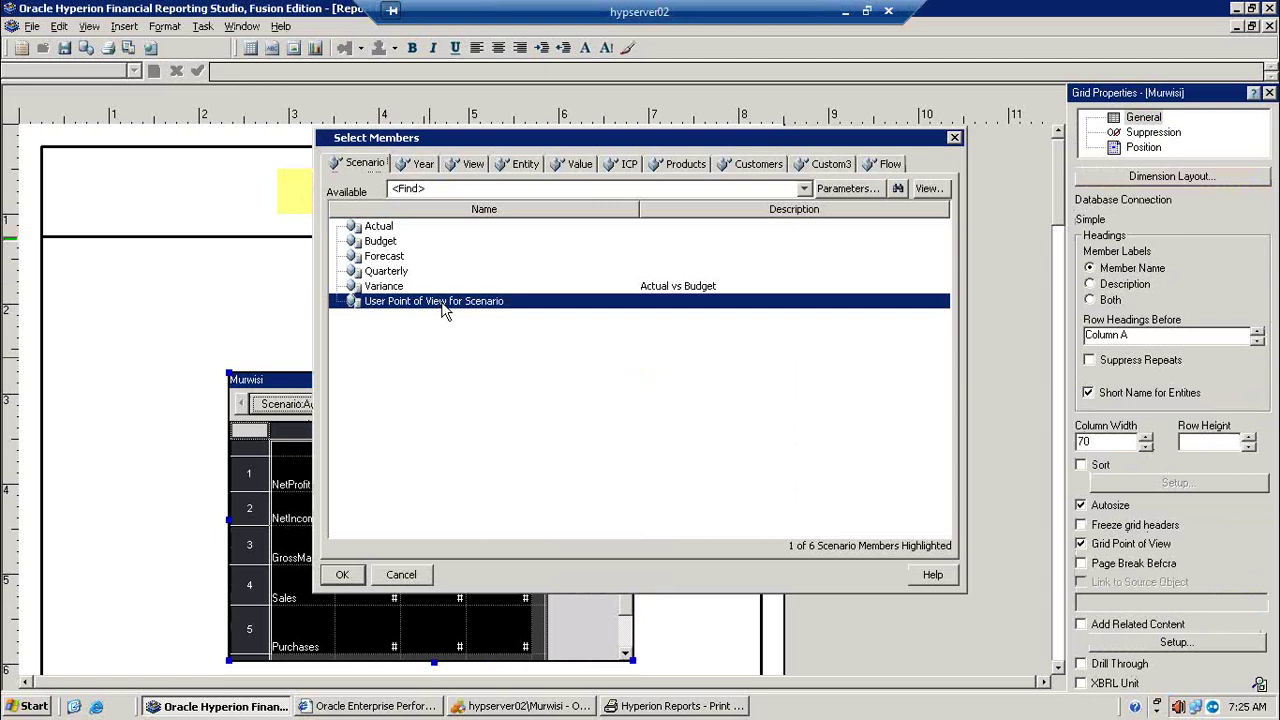
click(420, 164)
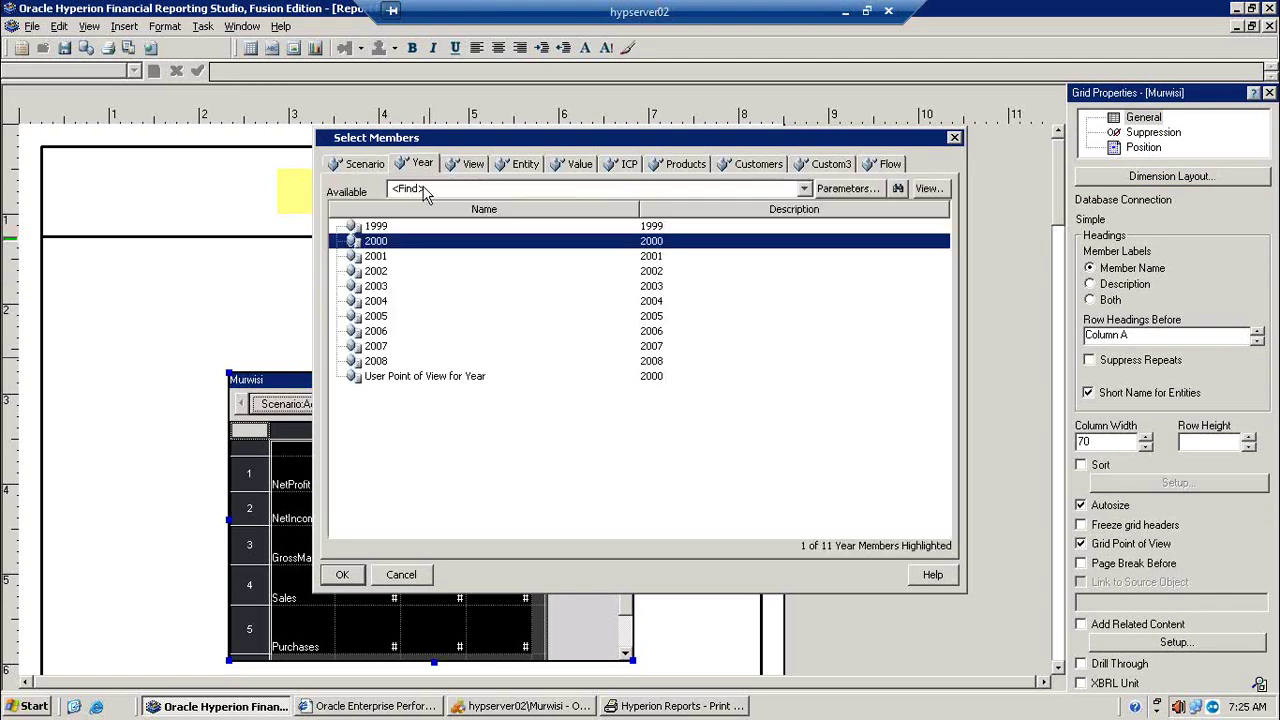
click(397, 366)
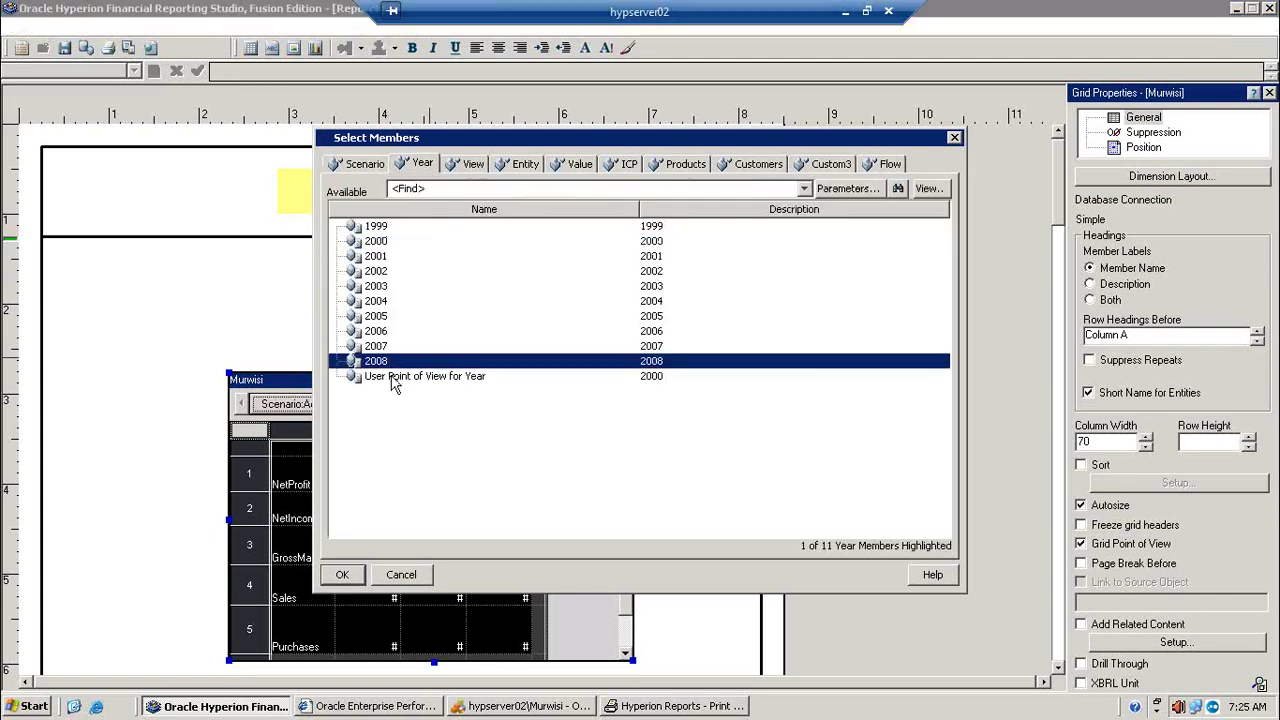
click(399, 378)
click(487, 165)
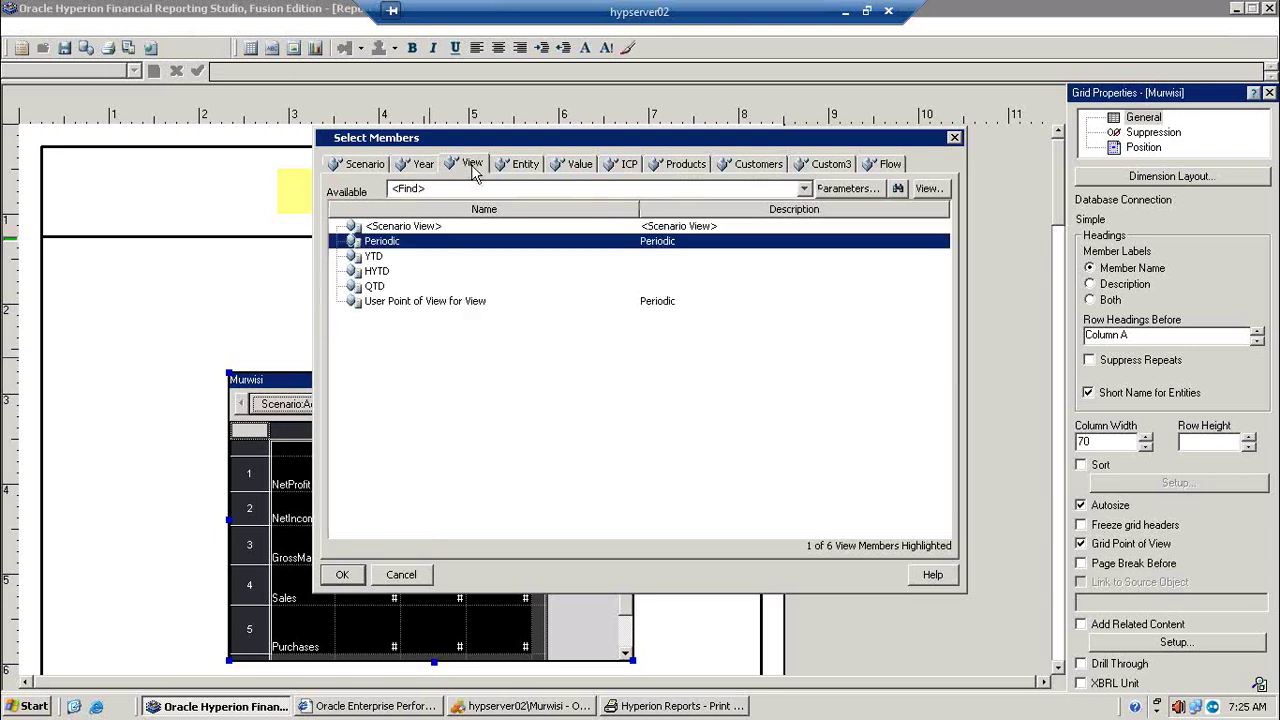
click(412, 303)
click(521, 165)
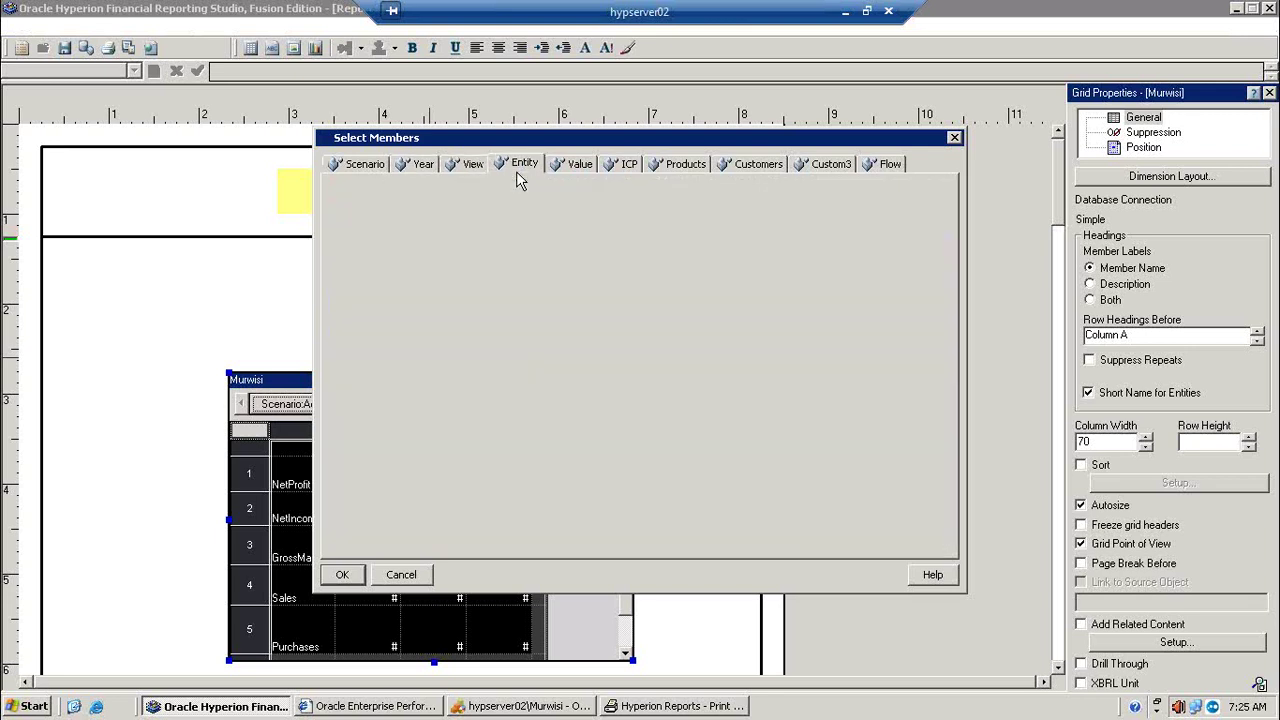
click(446, 272)
Step: Set Value, Custom3 and Flow to User Point of View as well and apply it
click(575, 166)
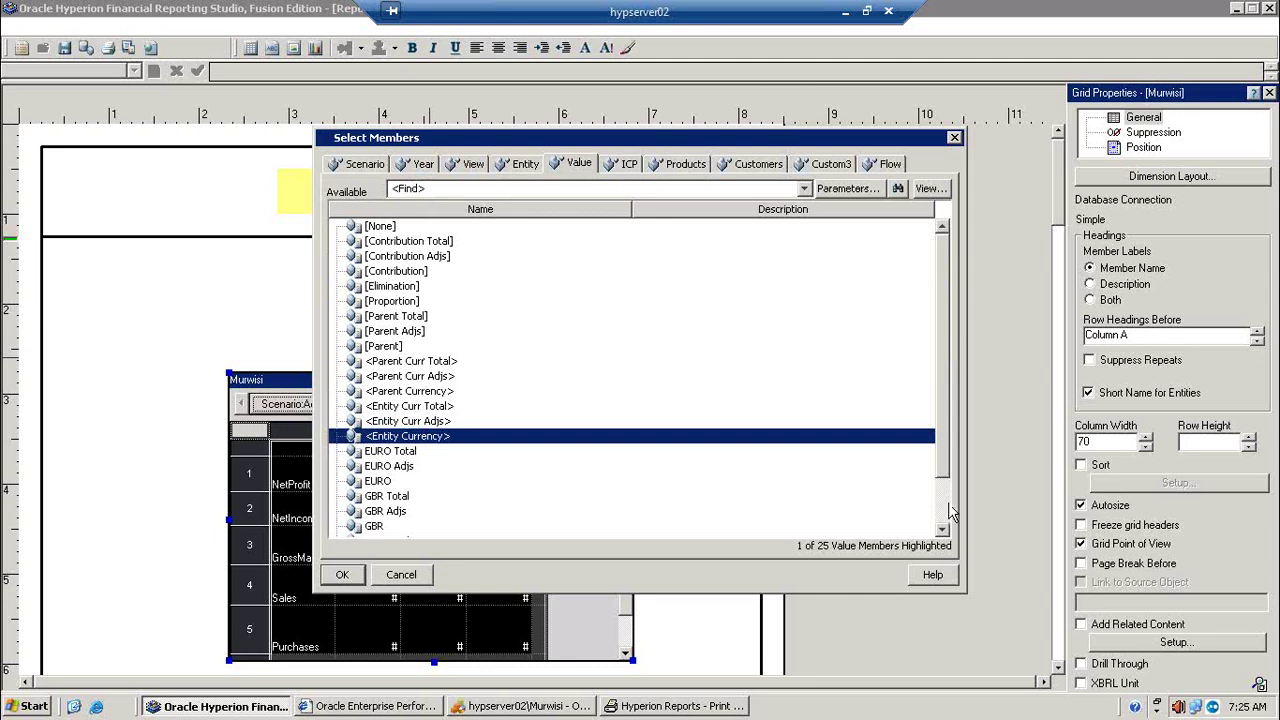
scroll(946, 516, down, 2)
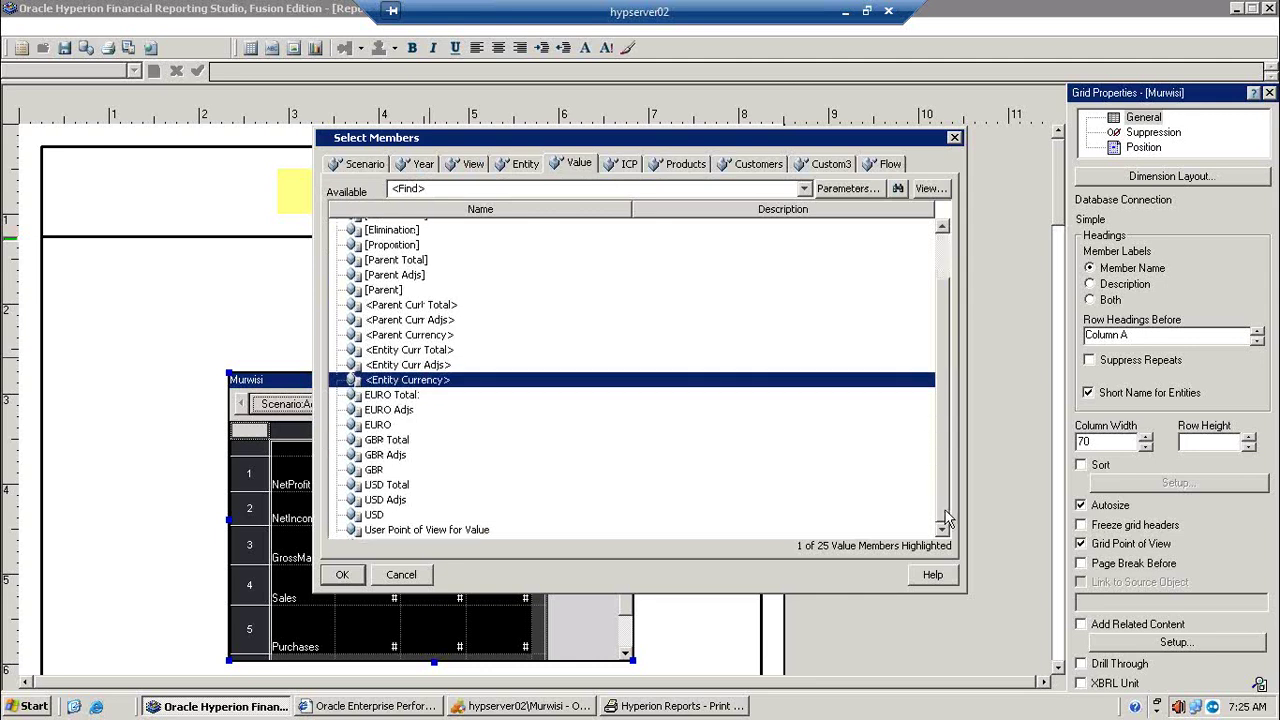
click(432, 530)
click(630, 162)
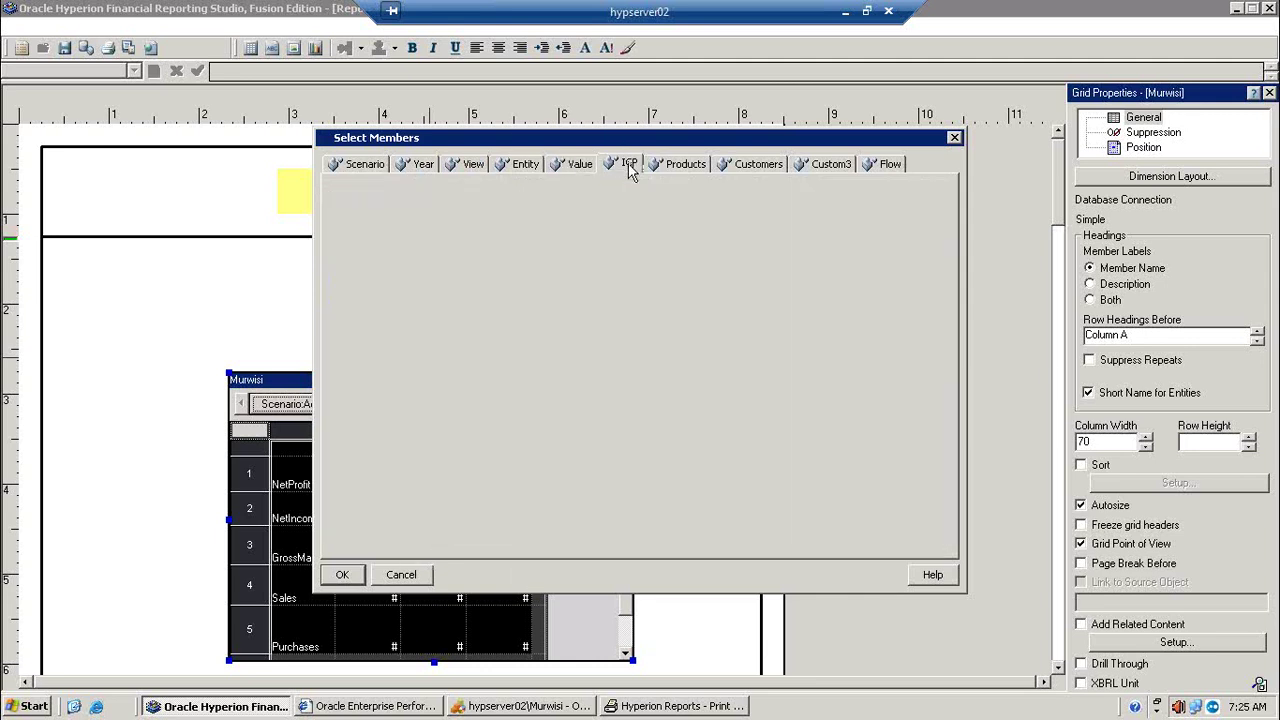
click(686, 167)
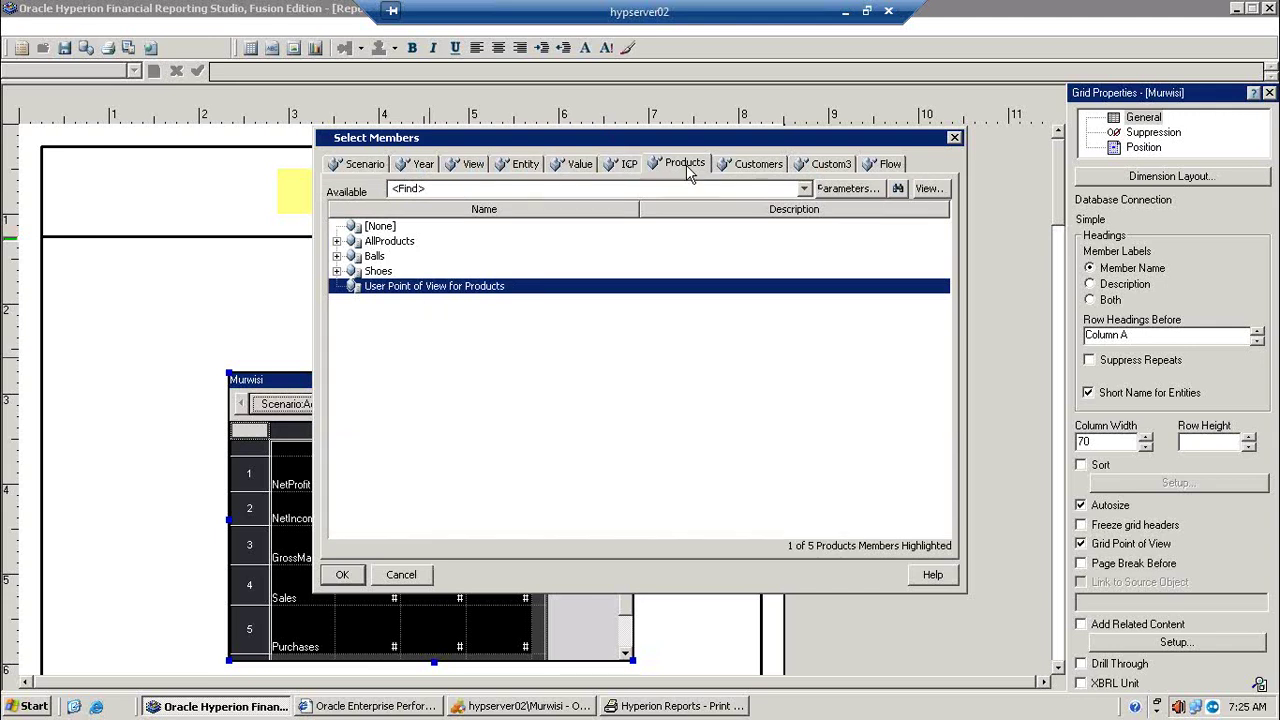
click(762, 165)
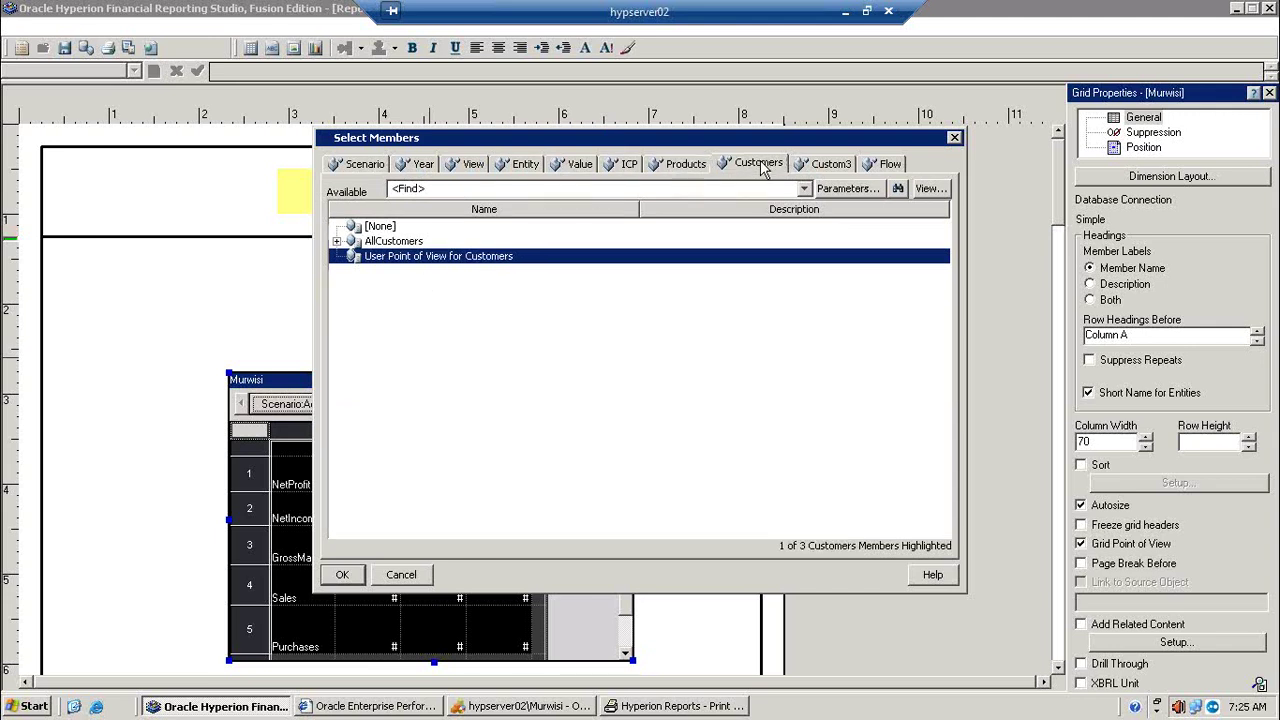
click(828, 168)
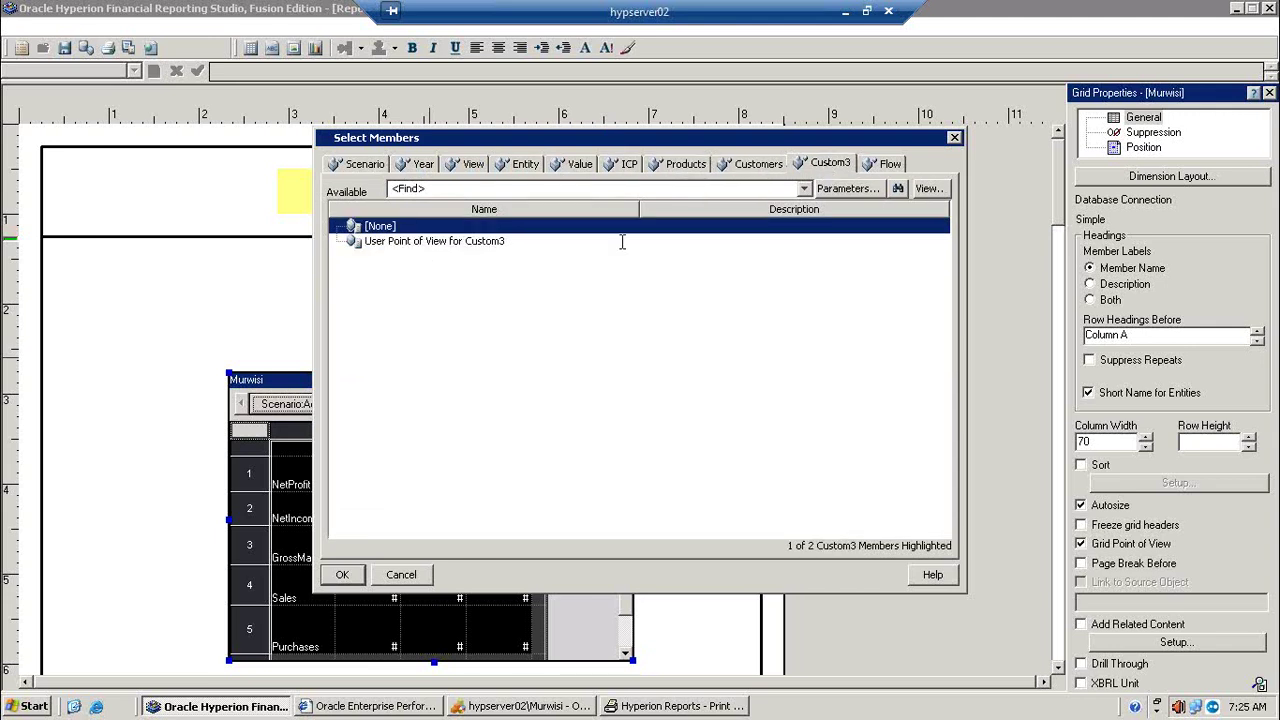
click(457, 245)
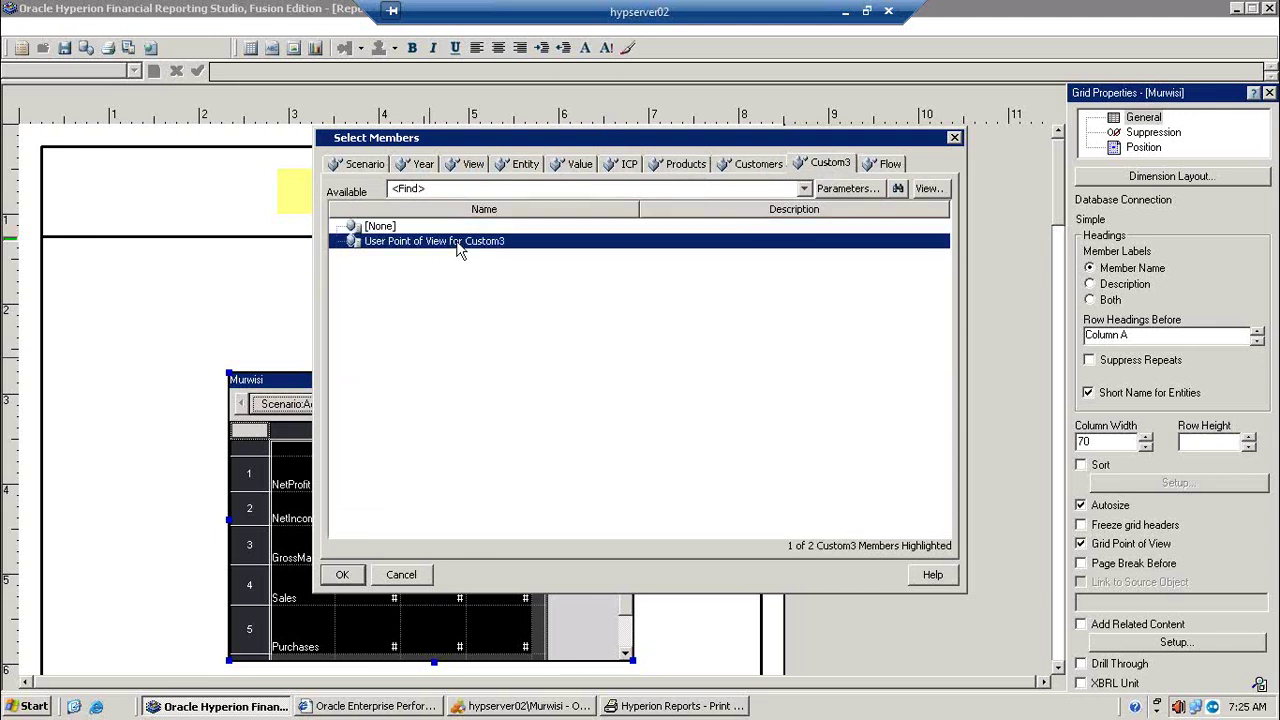
click(876, 167)
click(420, 258)
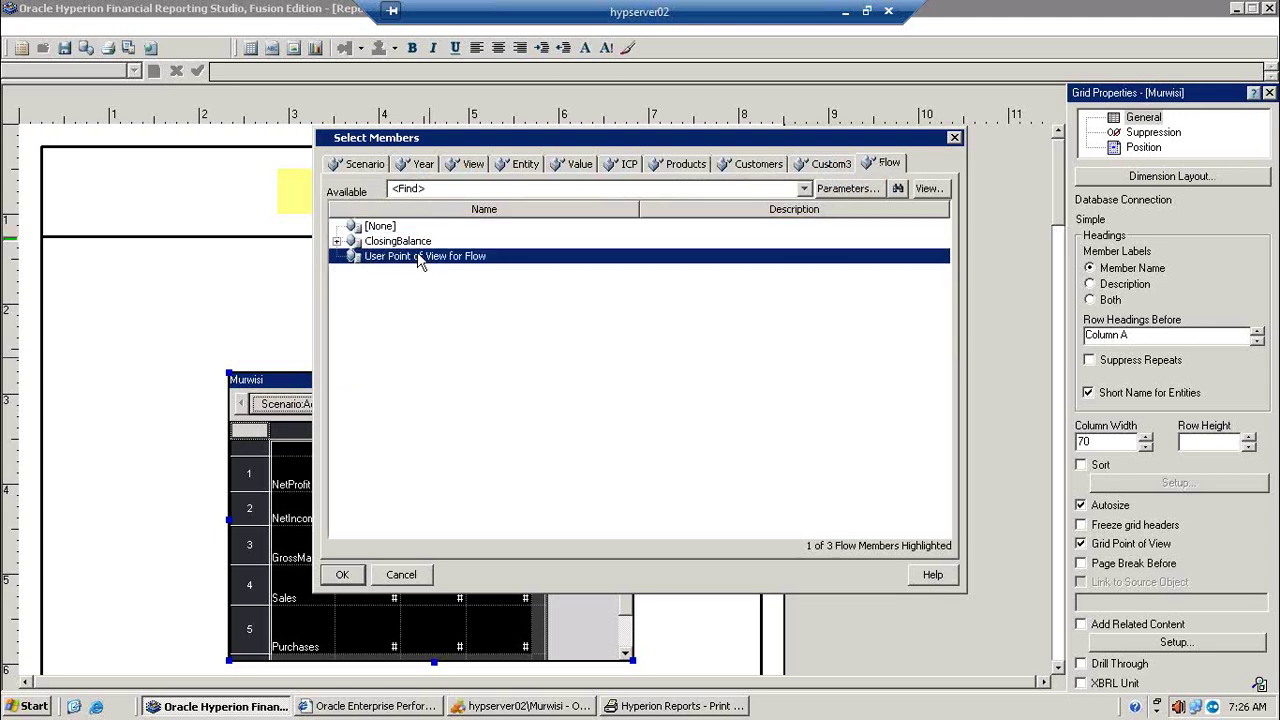
click(340, 574)
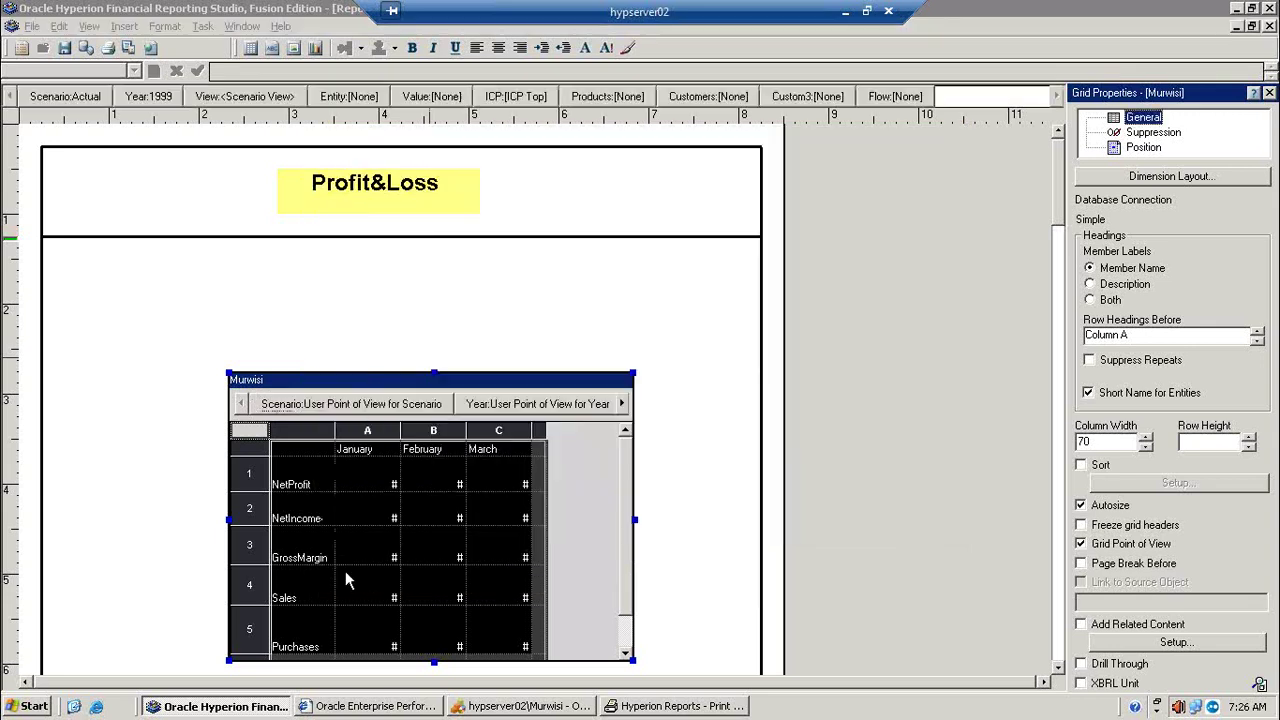
Step: Set the user point of view's Year to 2000 and View to Periodic
click(85, 100)
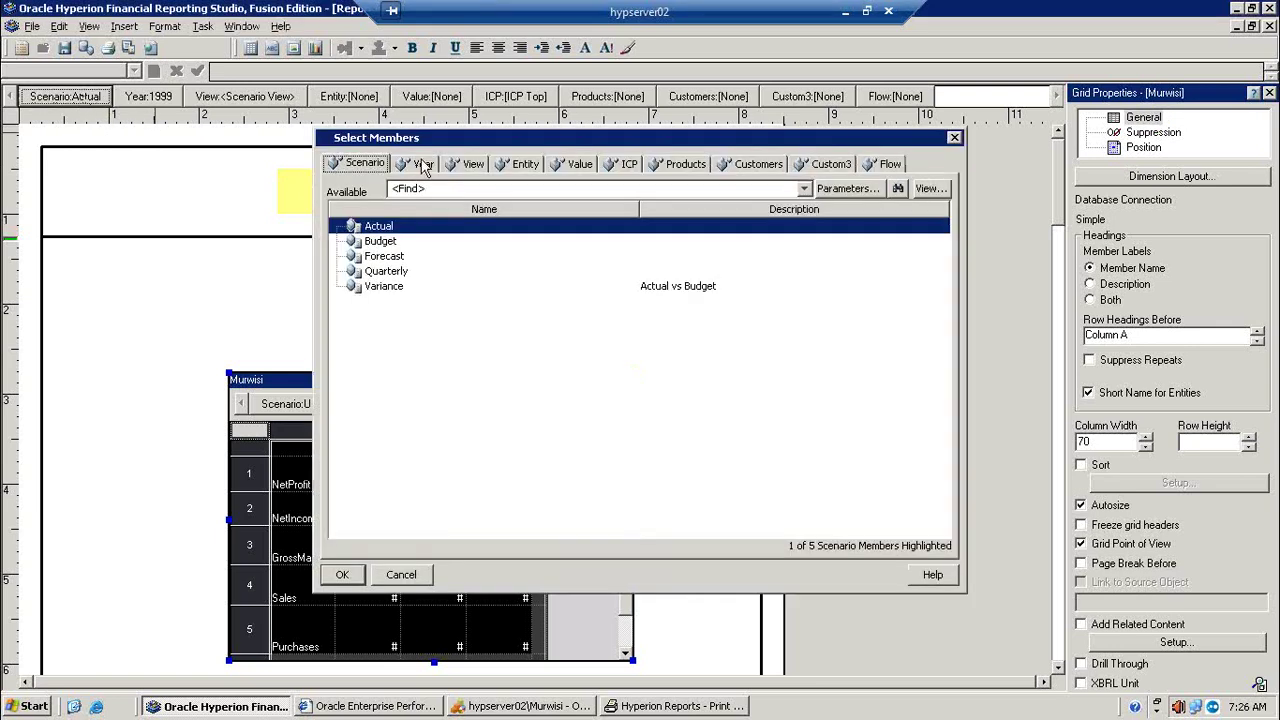
click(425, 165)
click(380, 243)
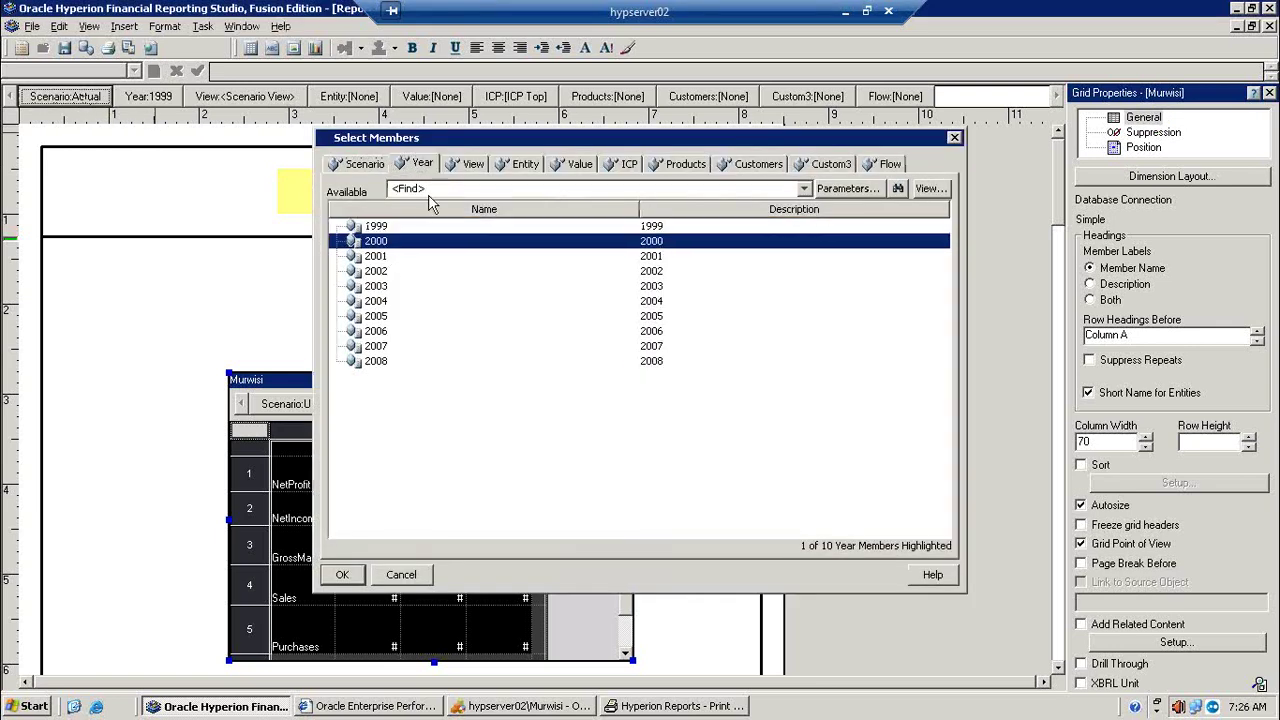
click(472, 166)
click(396, 242)
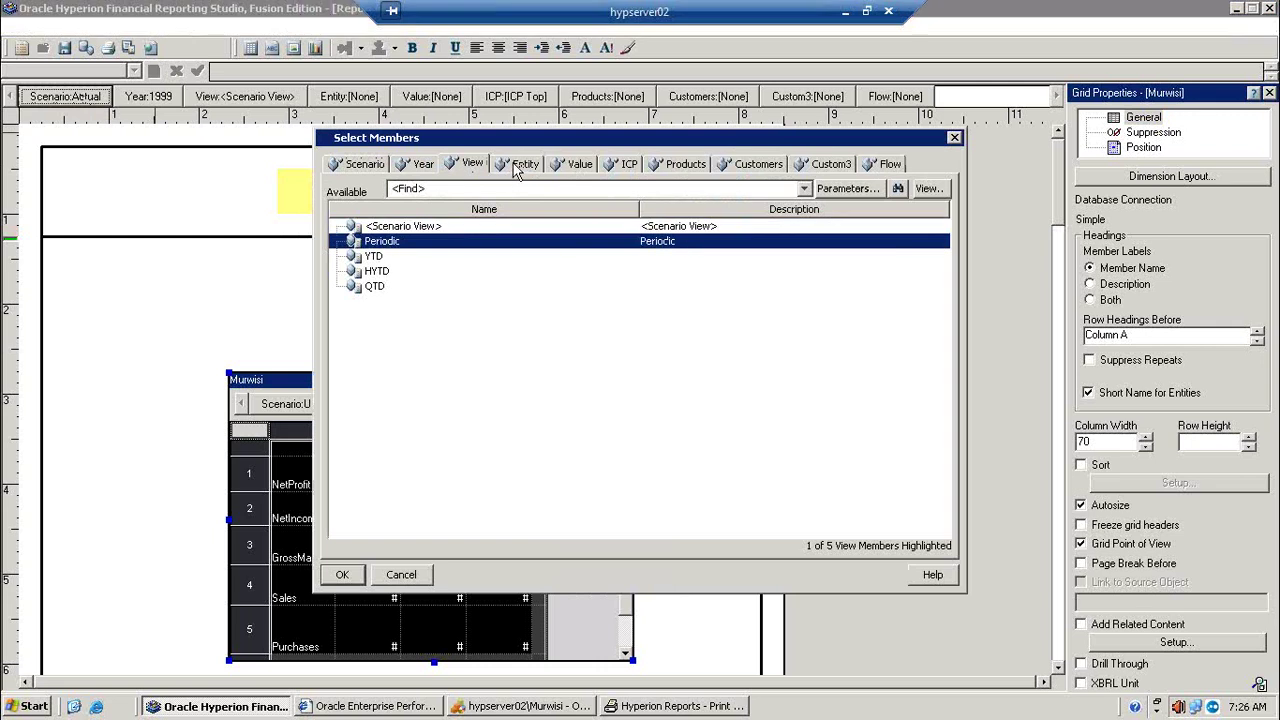
Step: Choose California.Sunnyvale as the entity and [ICP None] for ICP
click(520, 165)
click(338, 242)
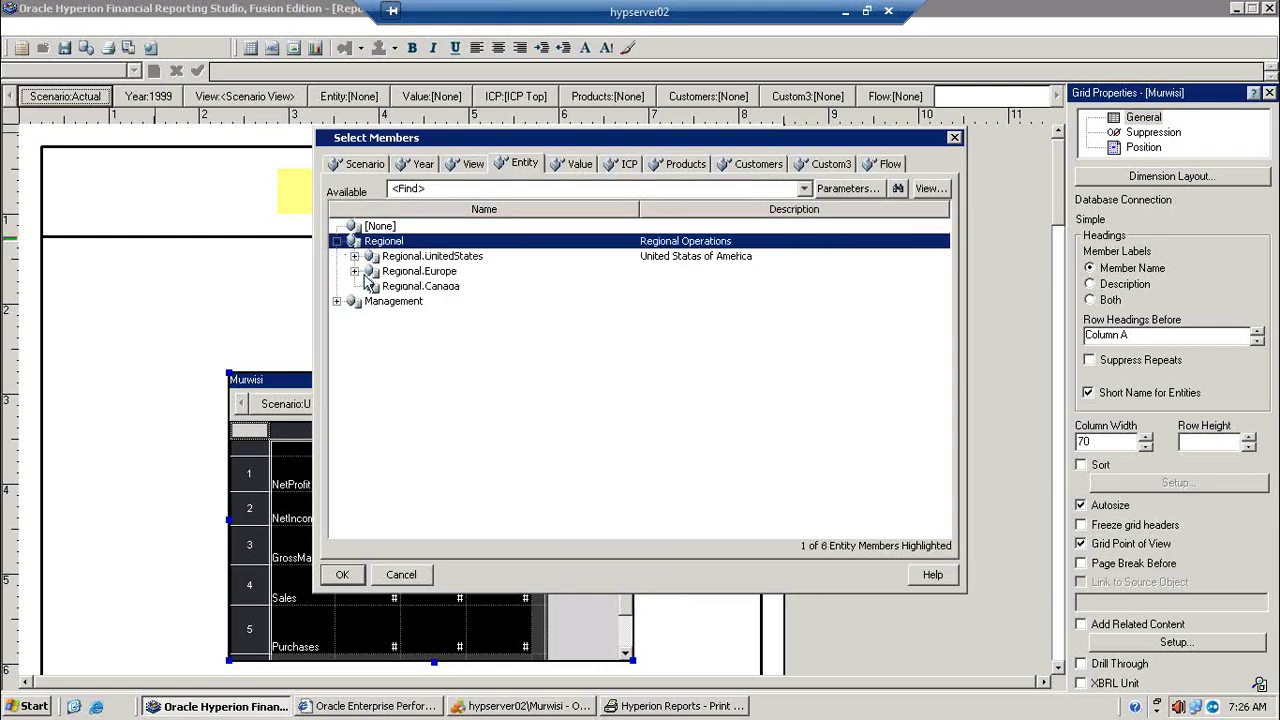
click(354, 256)
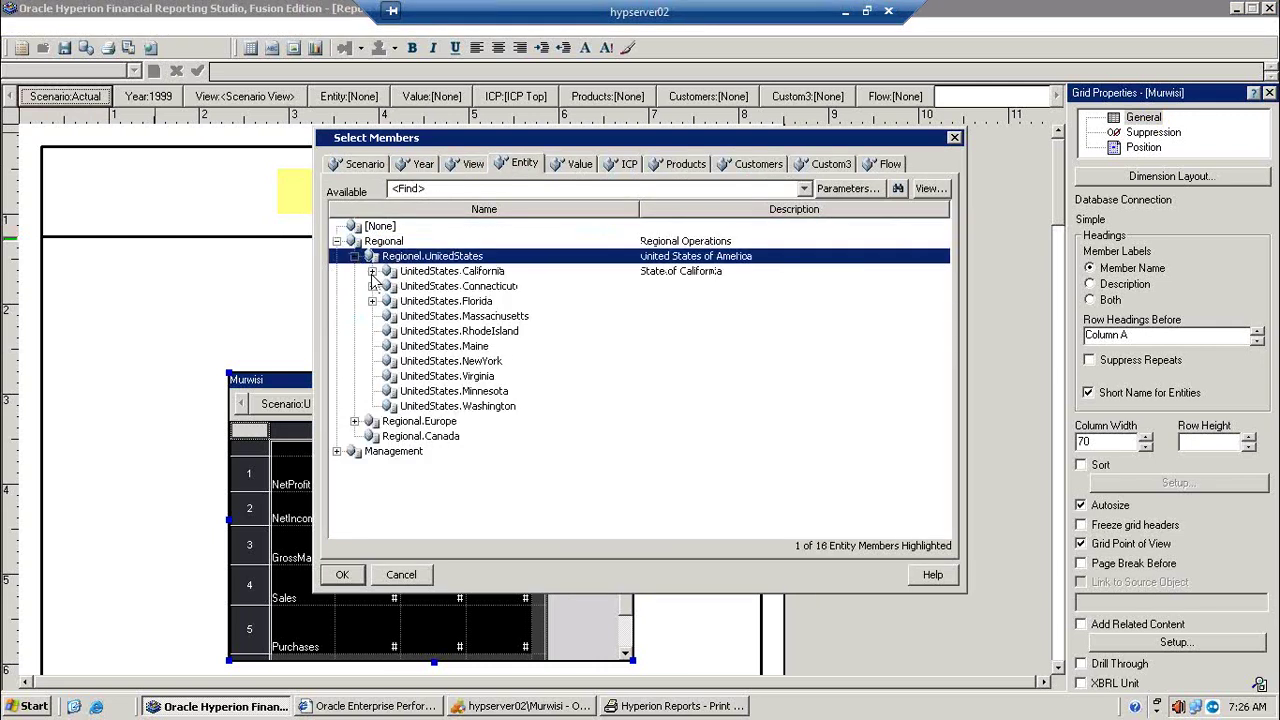
click(372, 271)
click(450, 287)
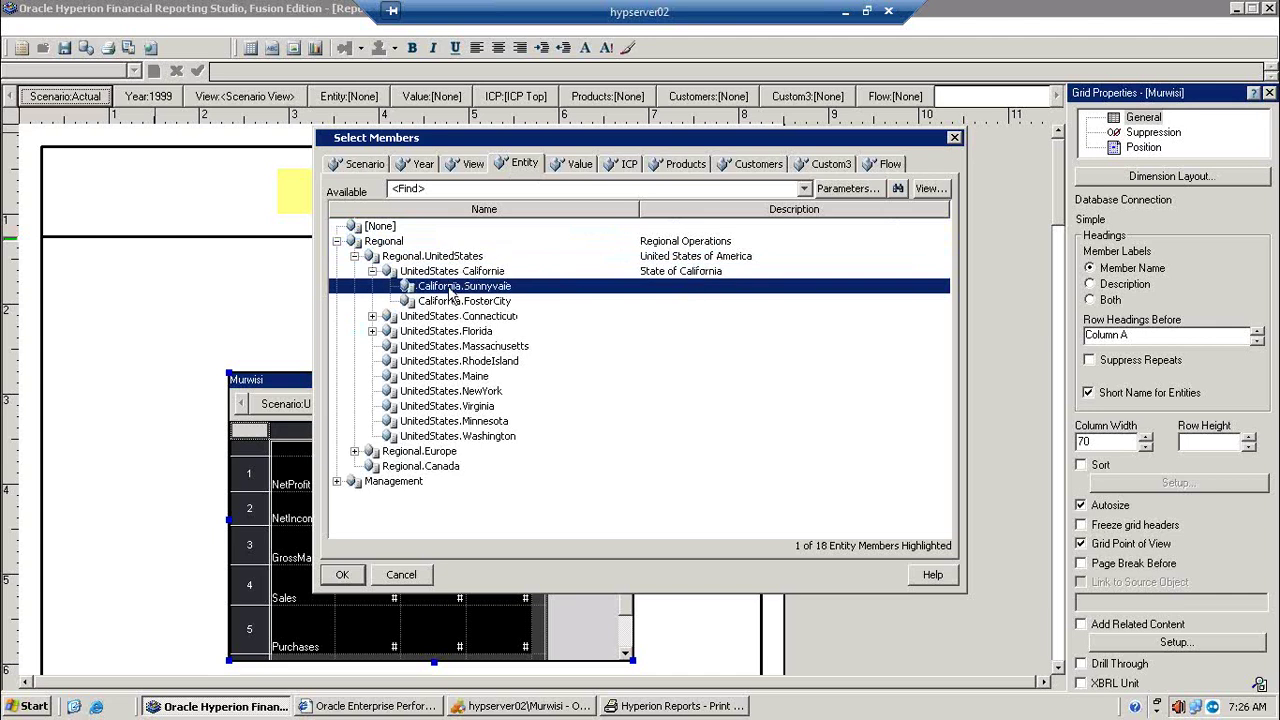
click(579, 164)
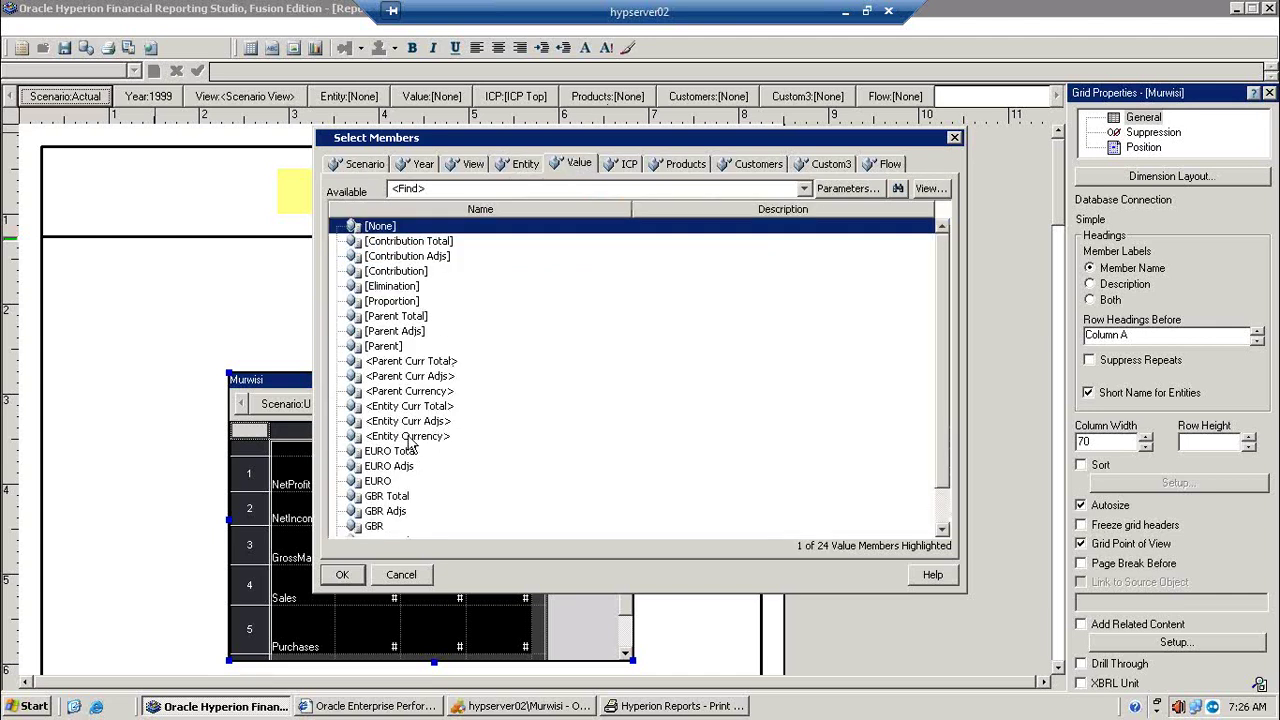
click(629, 163)
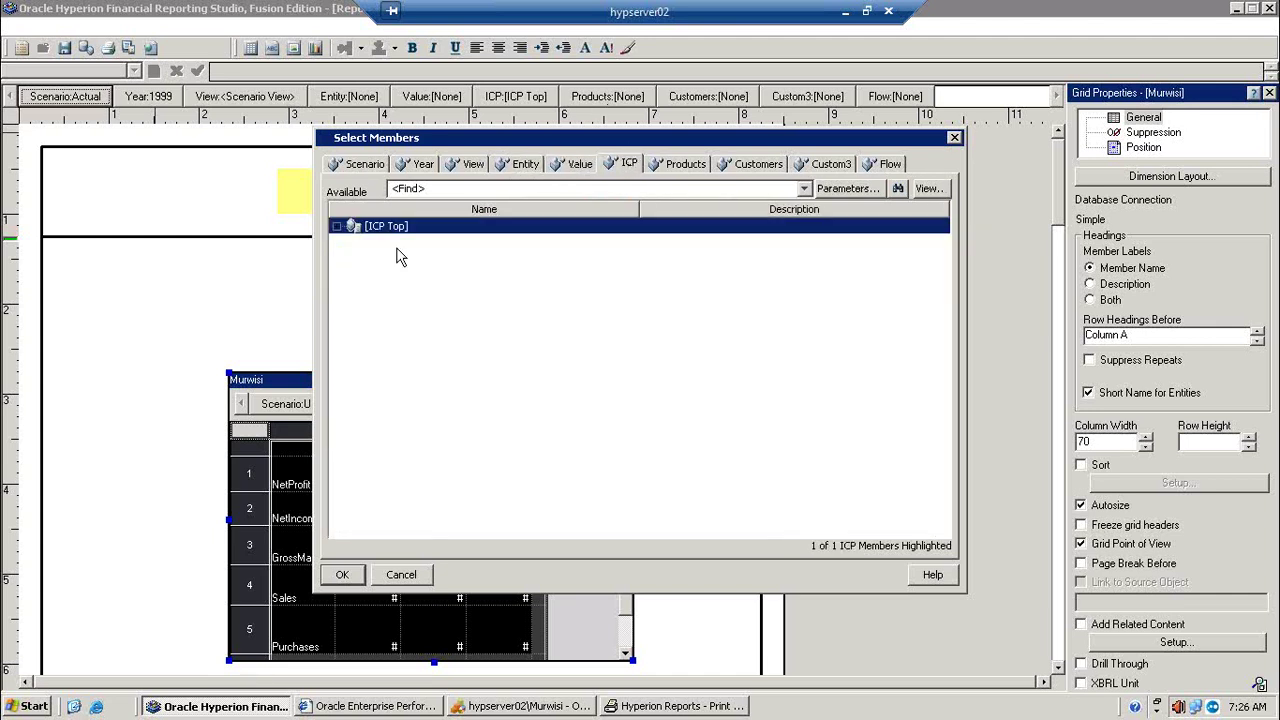
click(337, 226)
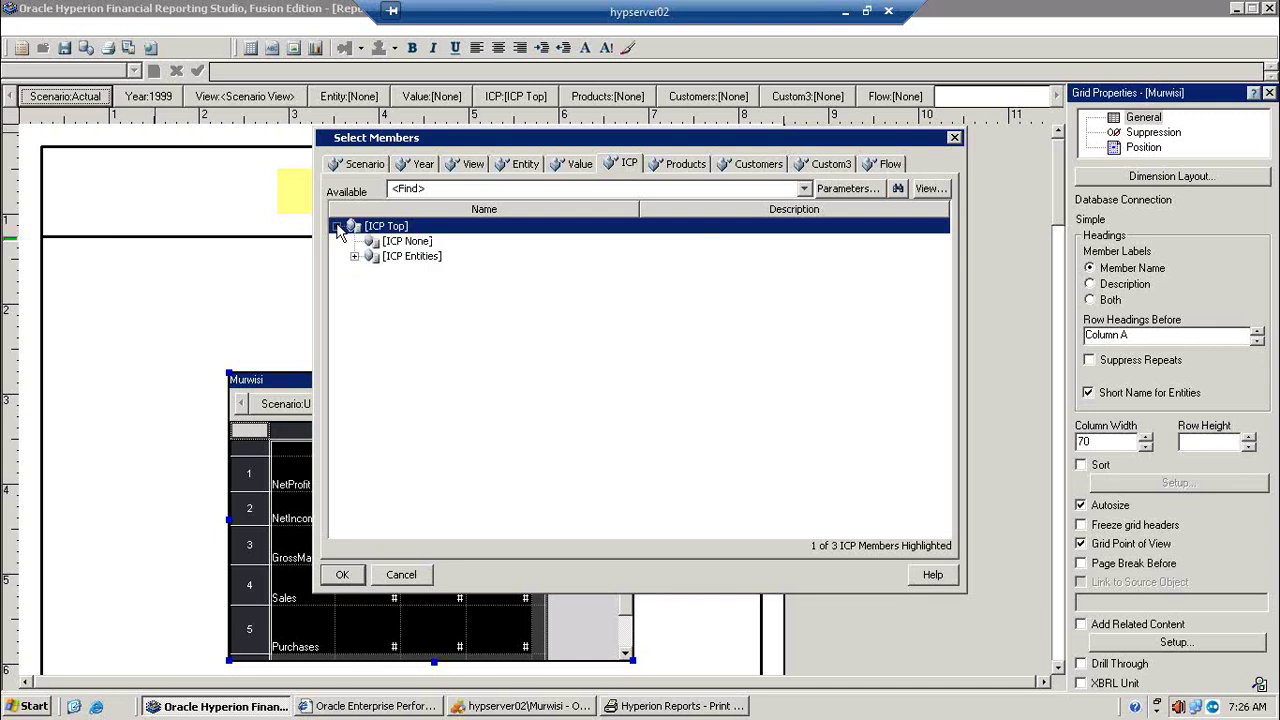
click(398, 242)
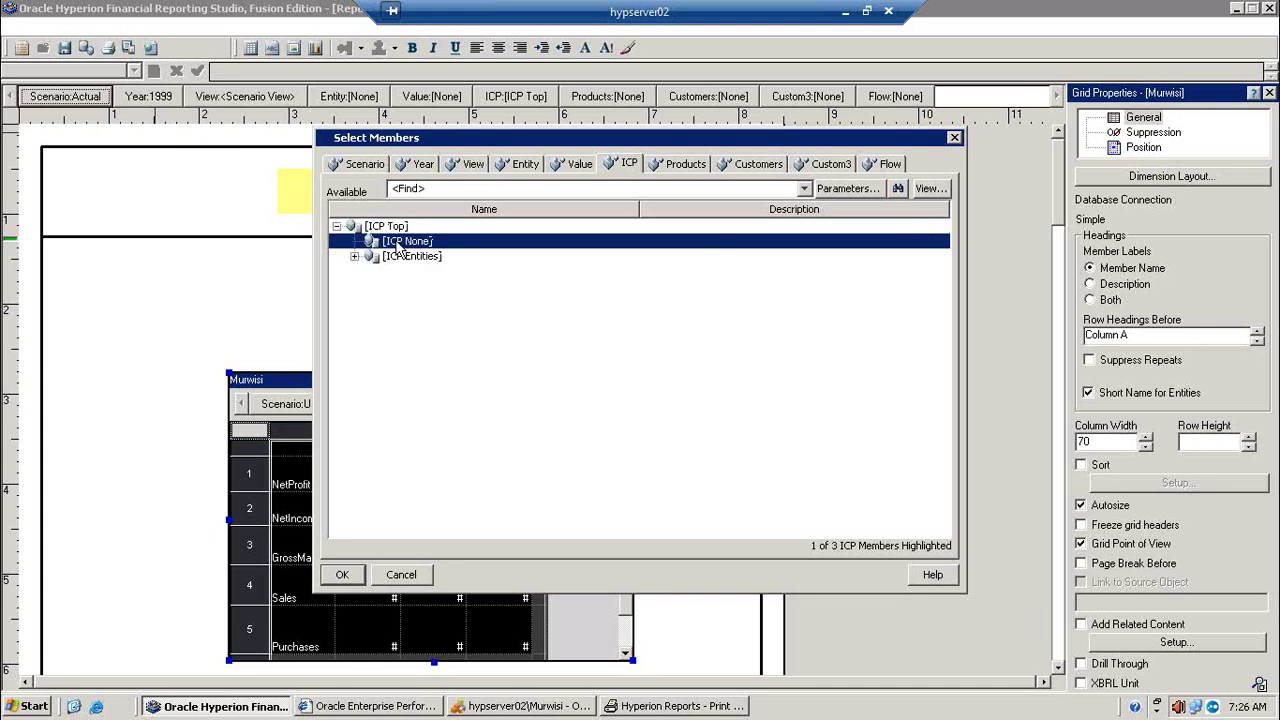
Step: Choose GolfBalls as the product and Customer2 as the customer, then apply
click(683, 172)
click(338, 242)
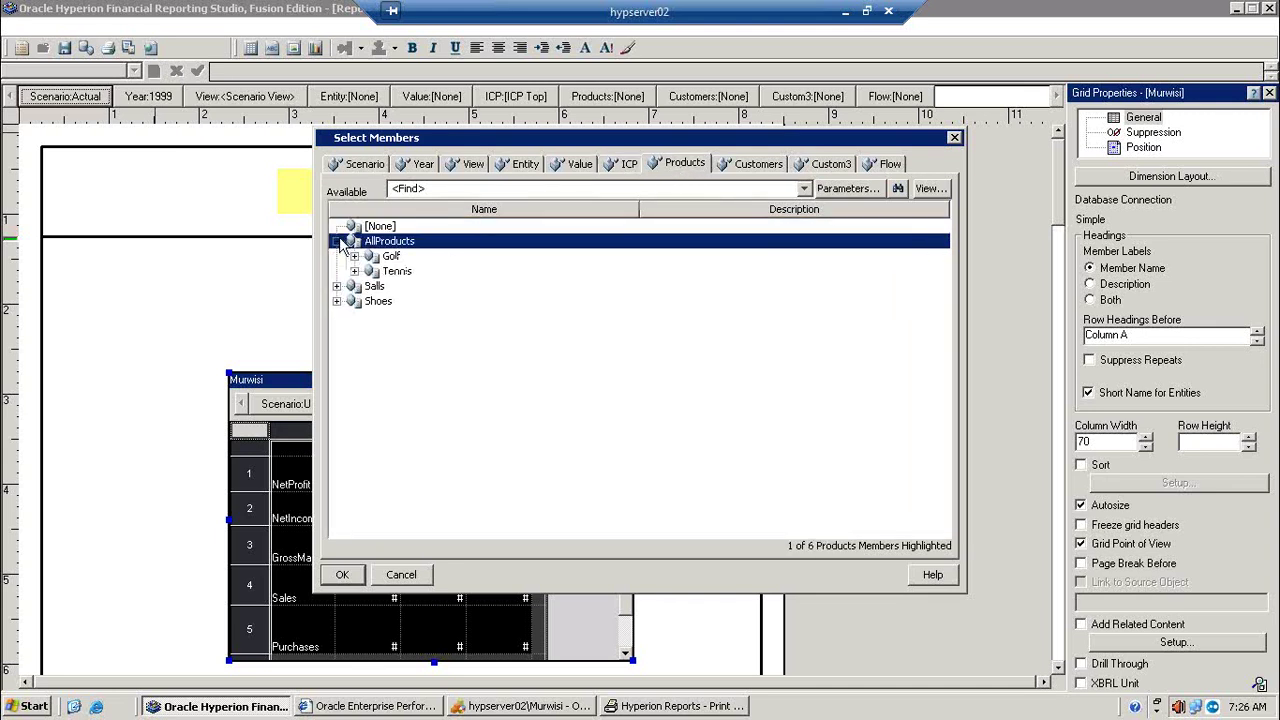
click(355, 256)
click(422, 280)
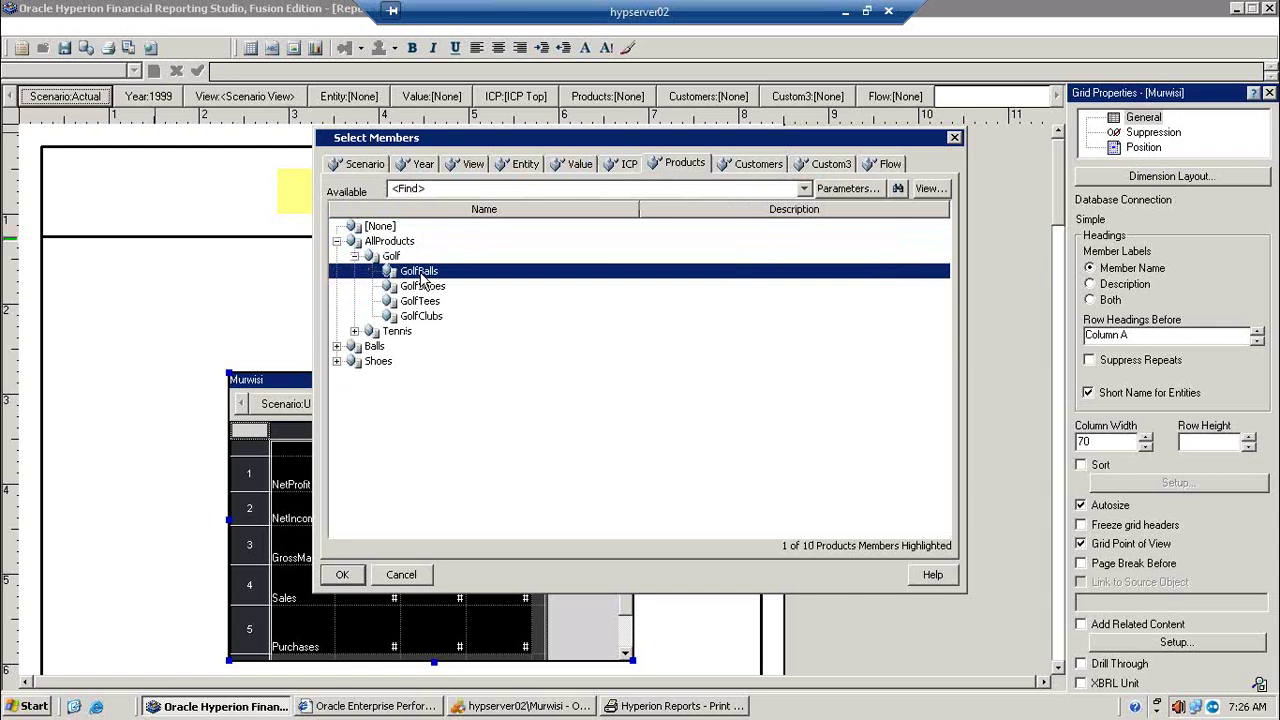
click(780, 168)
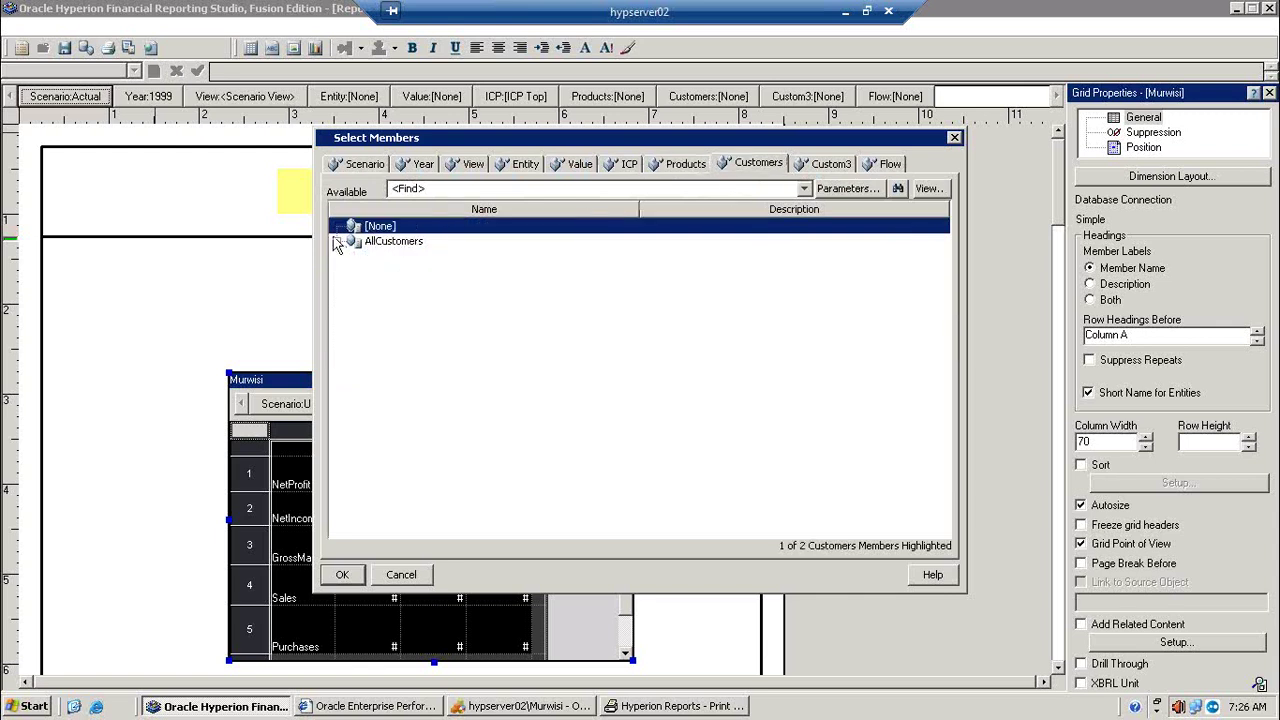
click(338, 242)
click(416, 258)
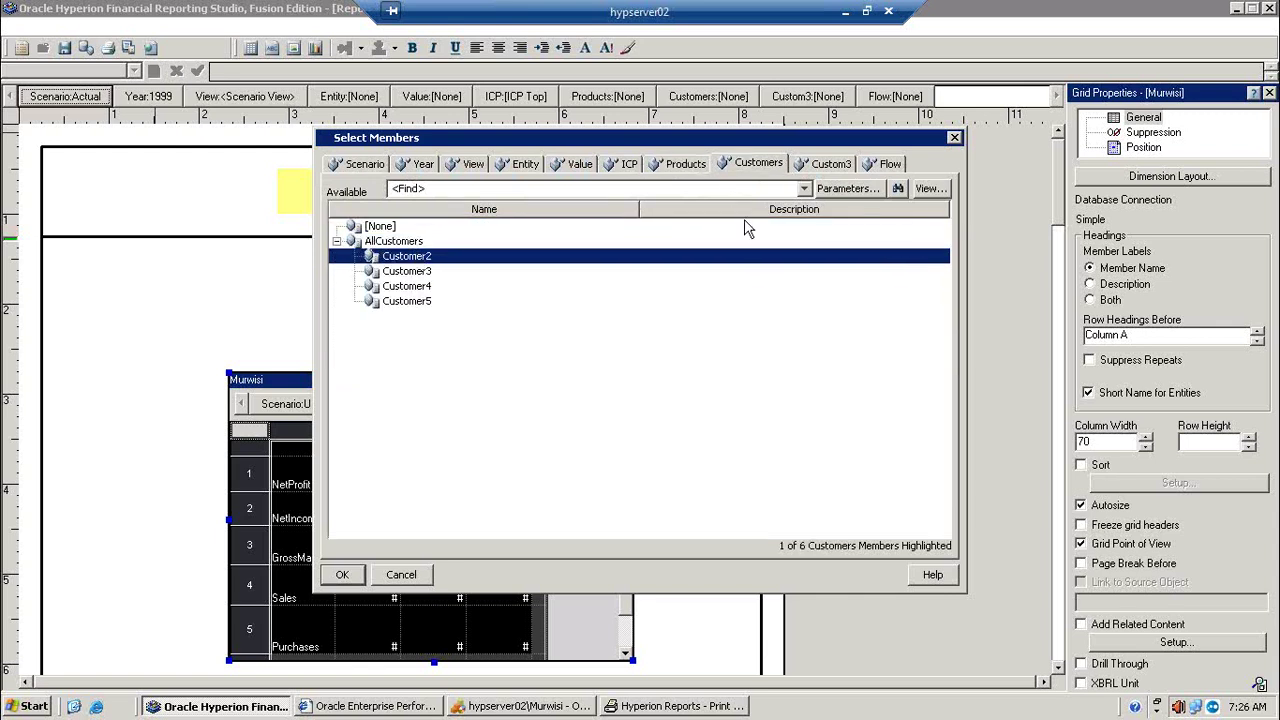
click(810, 168)
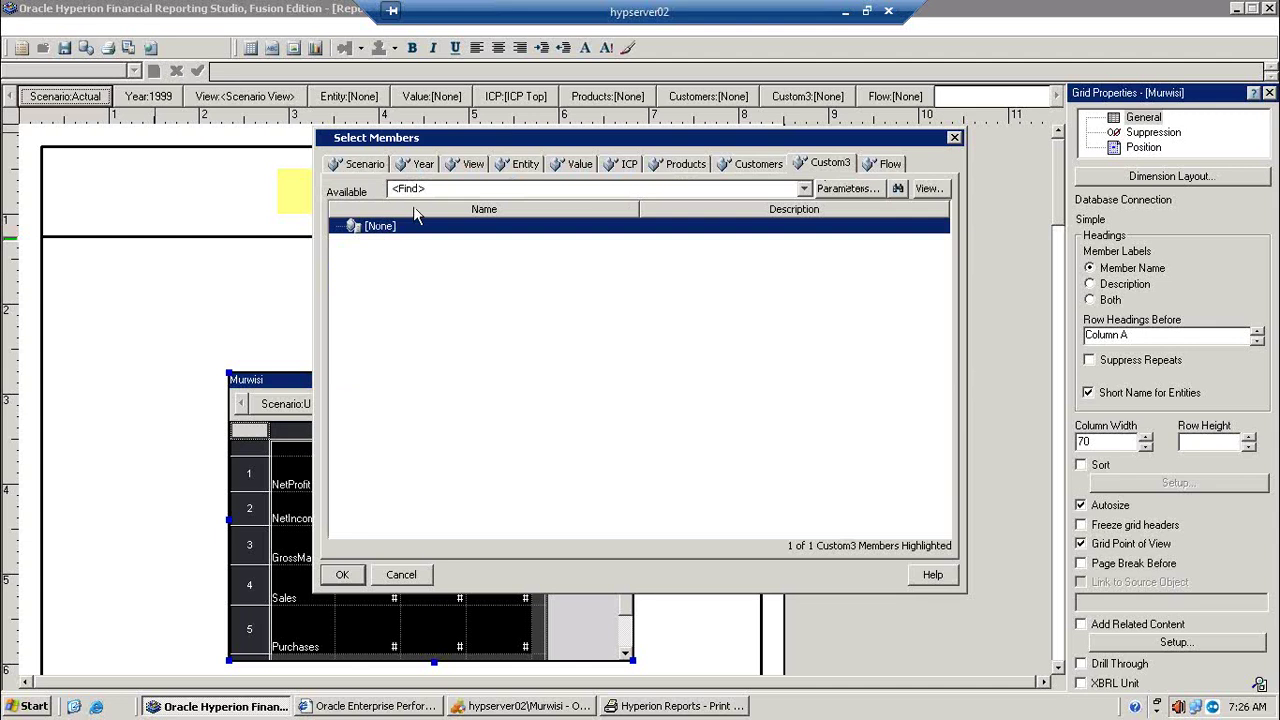
click(888, 166)
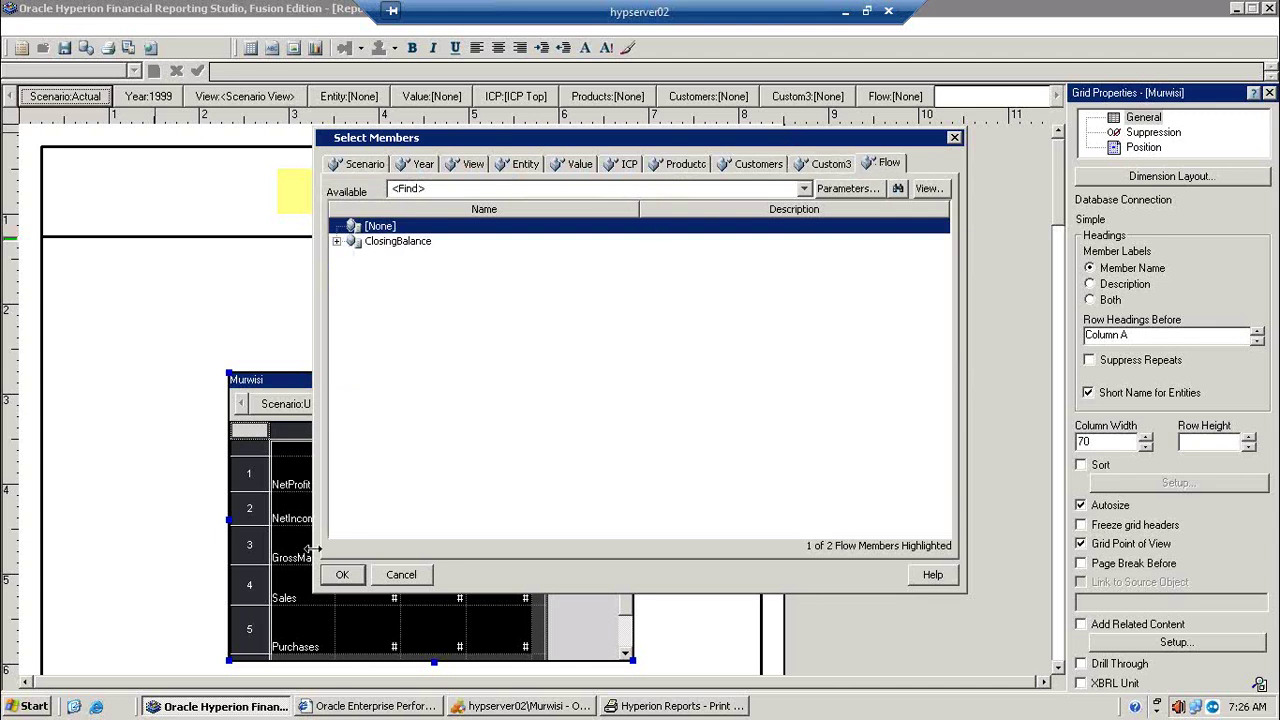
click(342, 574)
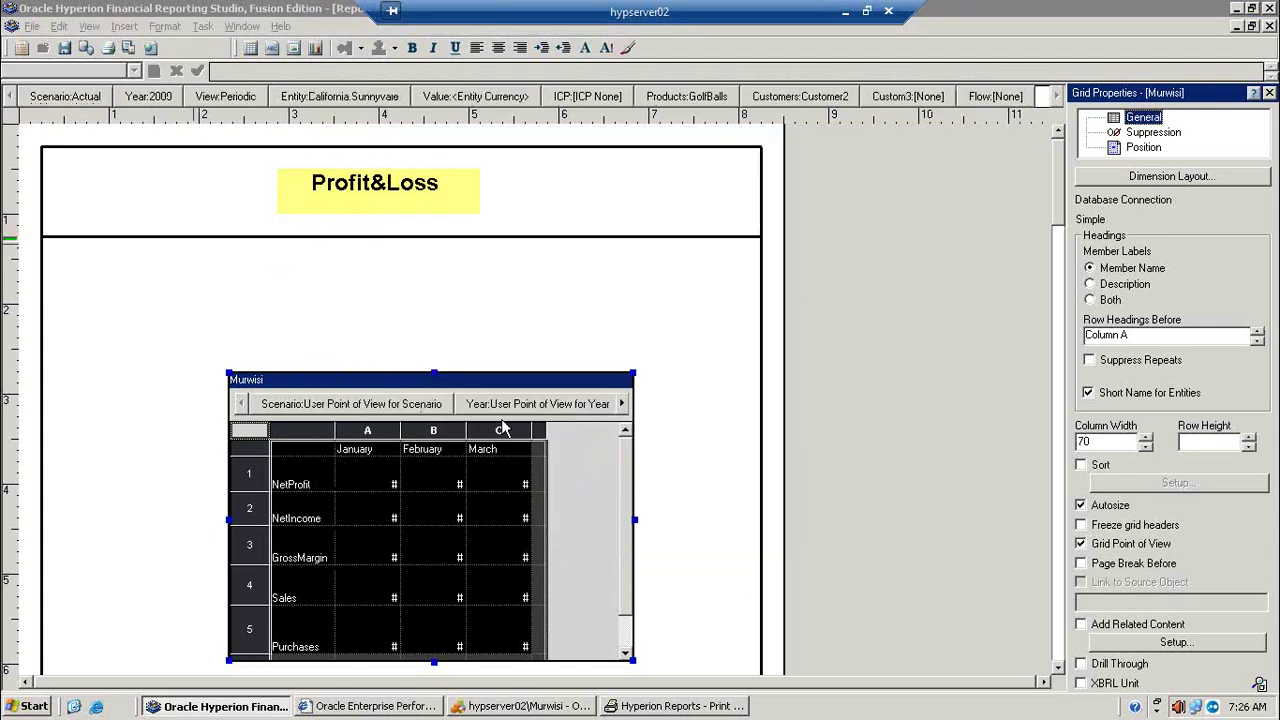
Step: Show the grid's Suppression settings and print-preview the Profit&Loss report, zoomed in
click(1158, 134)
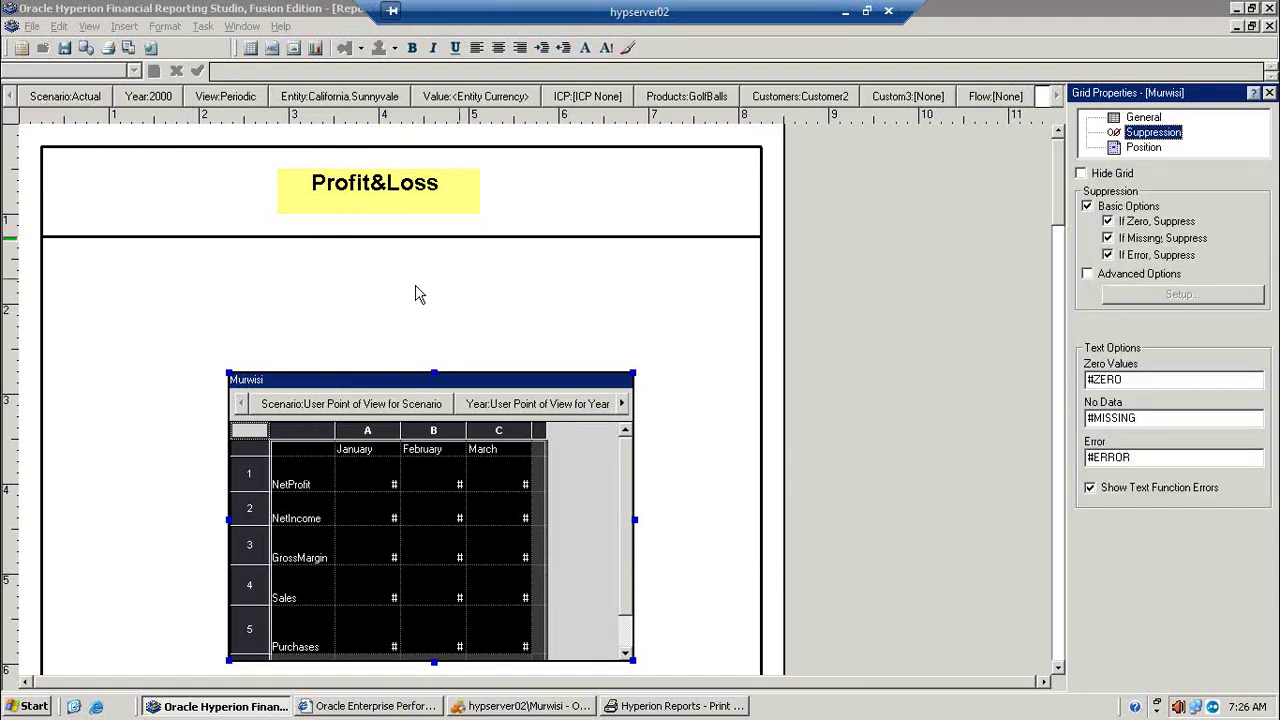
click(128, 48)
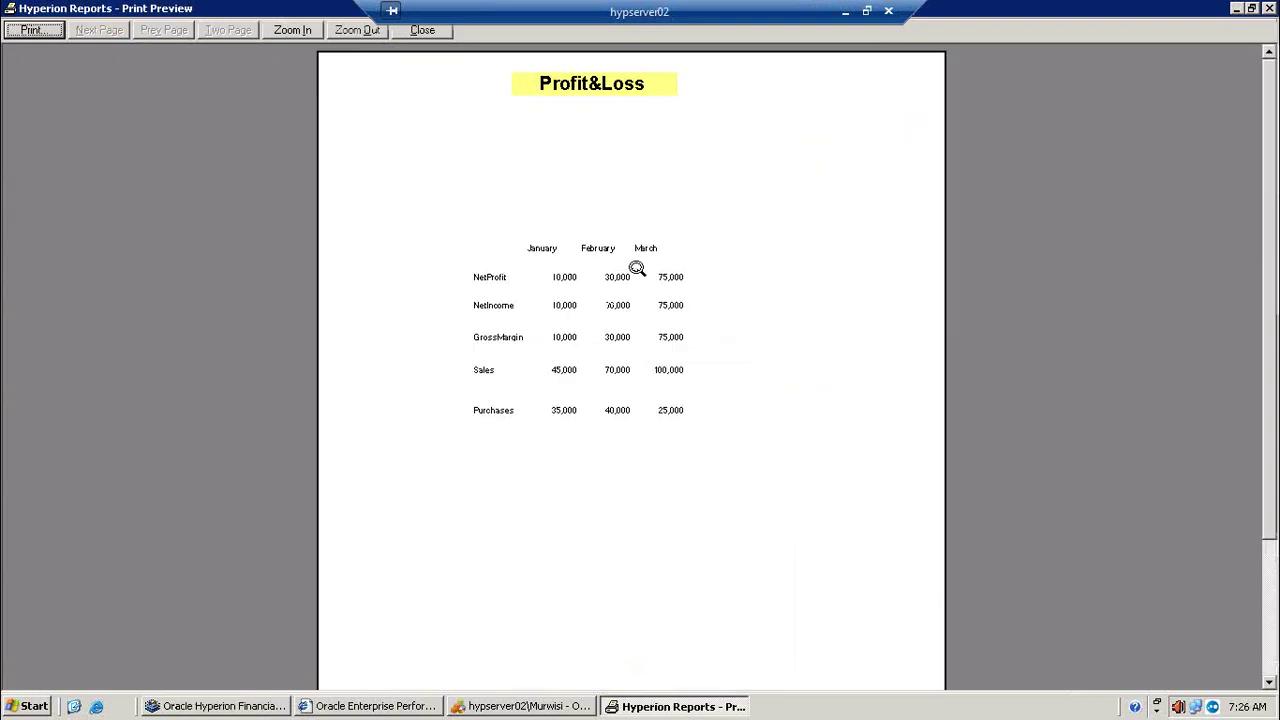
click(636, 268)
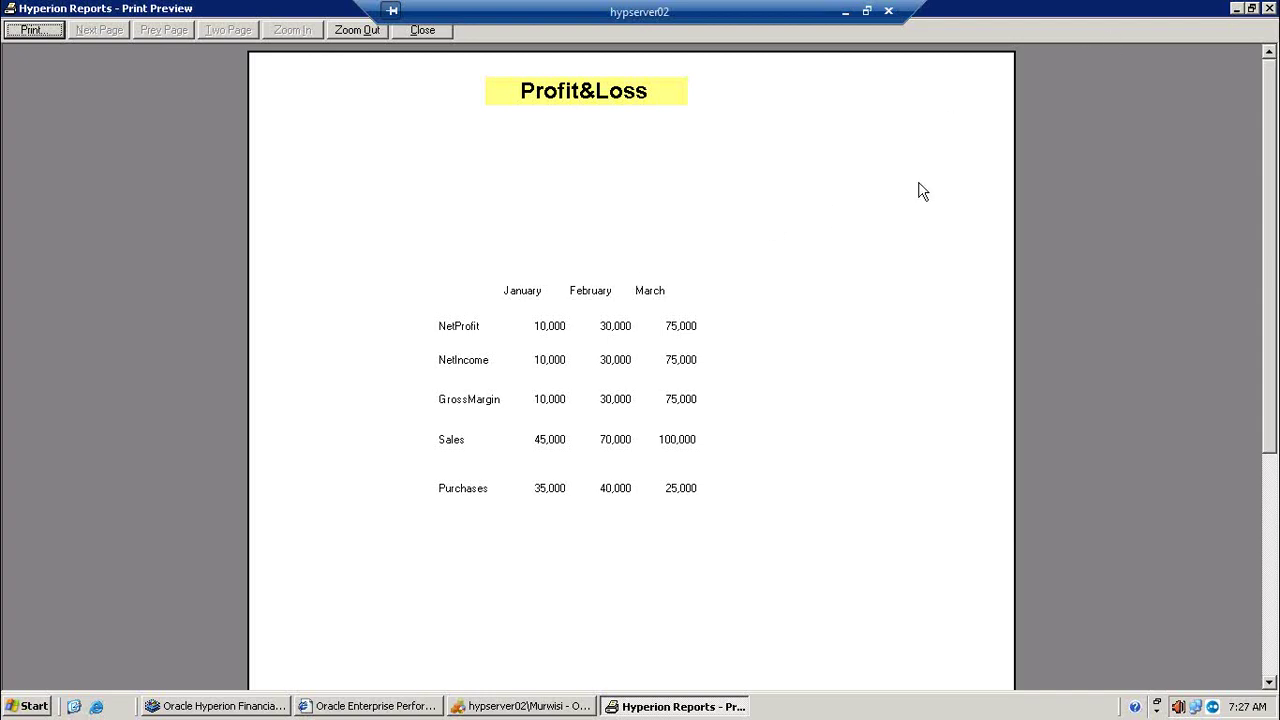
Step: Move between the print preview and Studio, ending in the report designer
click(1237, 9)
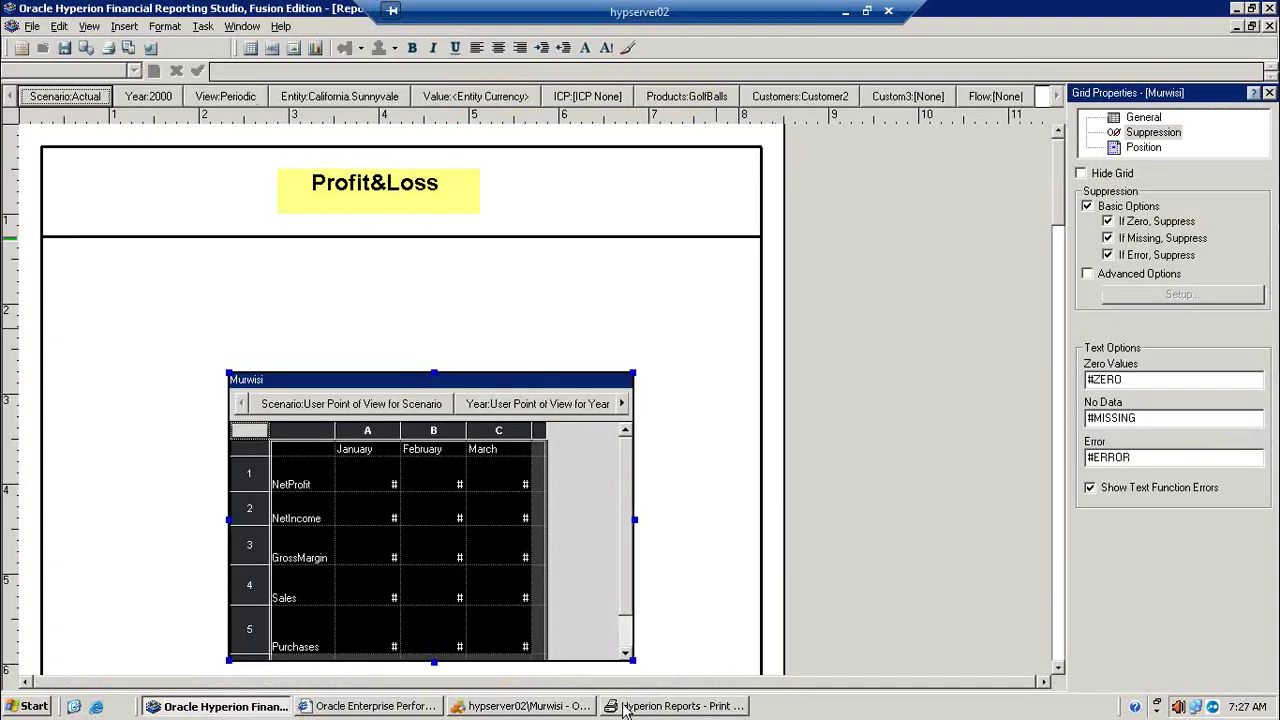
click(676, 706)
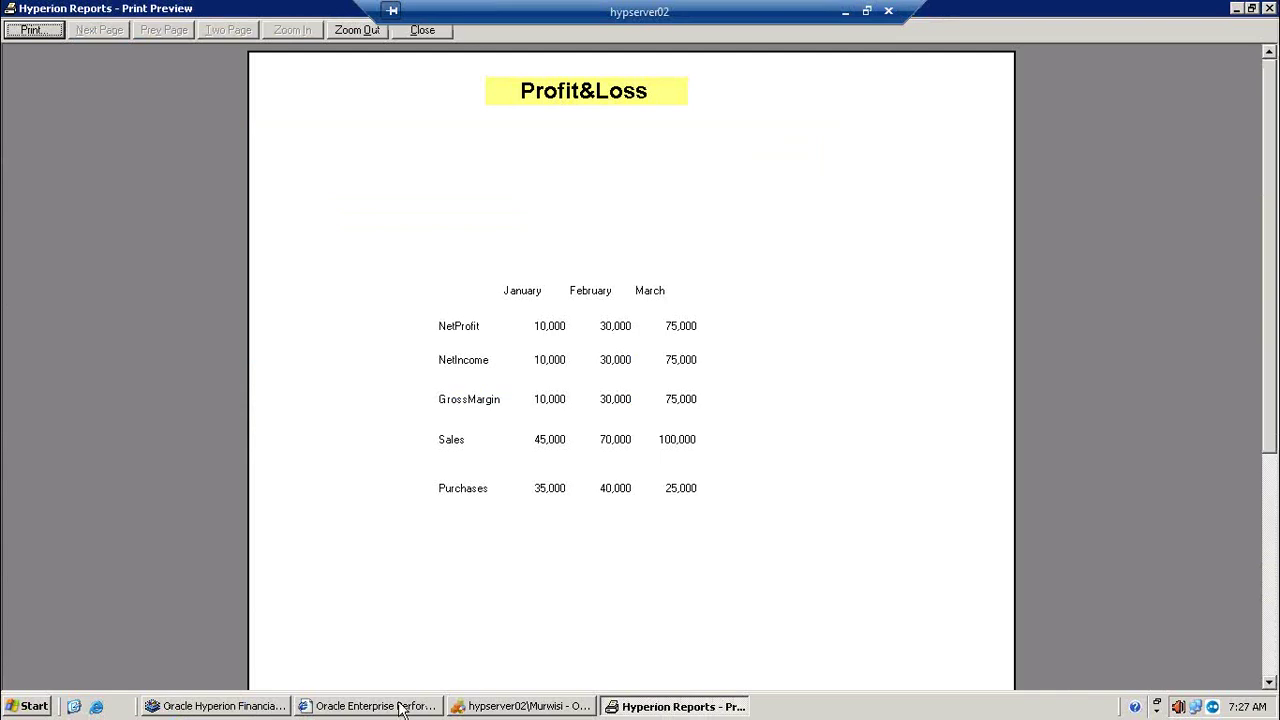
click(234, 708)
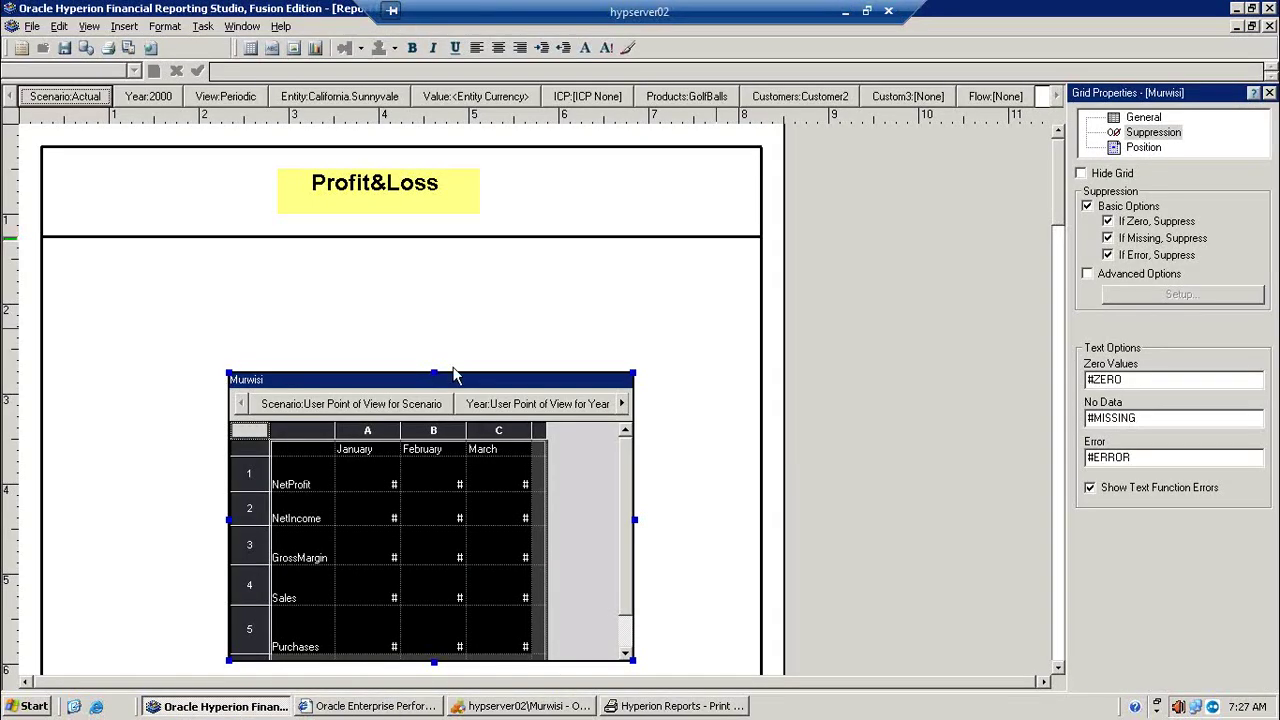
Step: Widen grid columns A and B, then widen March column C to 89
click(378, 428)
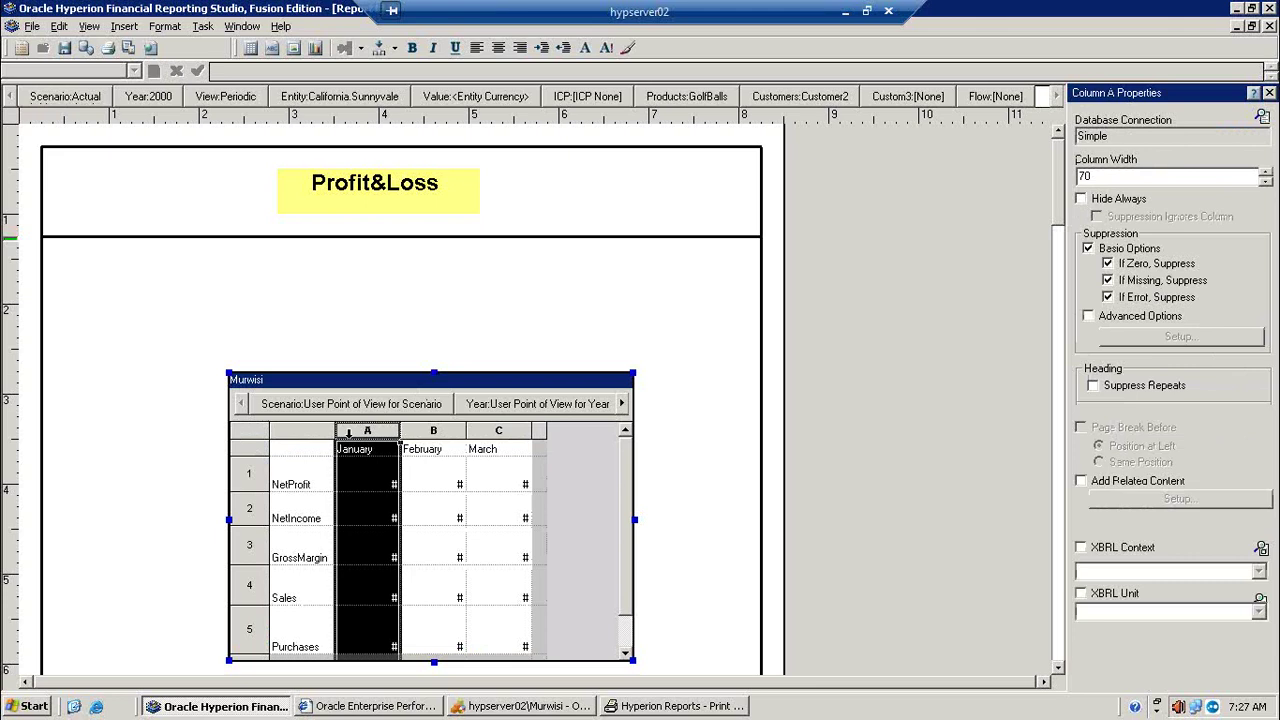
drag(400, 432, 531, 432)
click(465, 432)
click(586, 433)
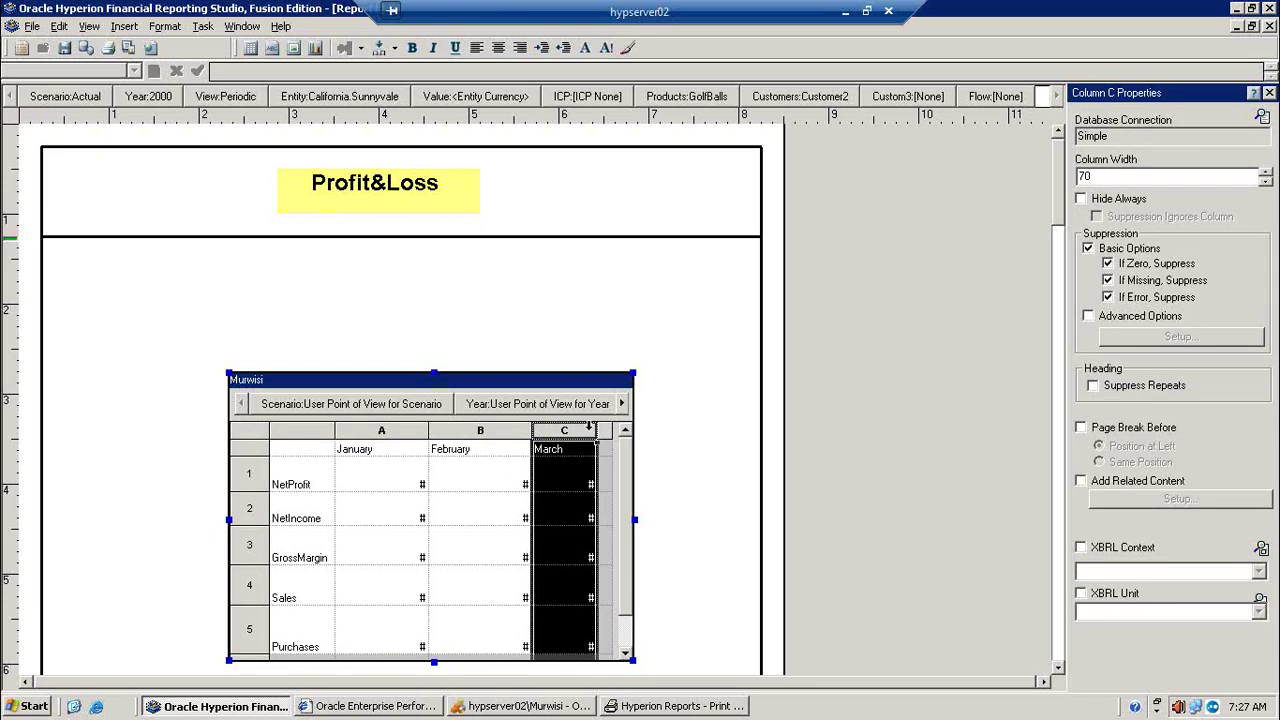
drag(597, 430, 610, 430)
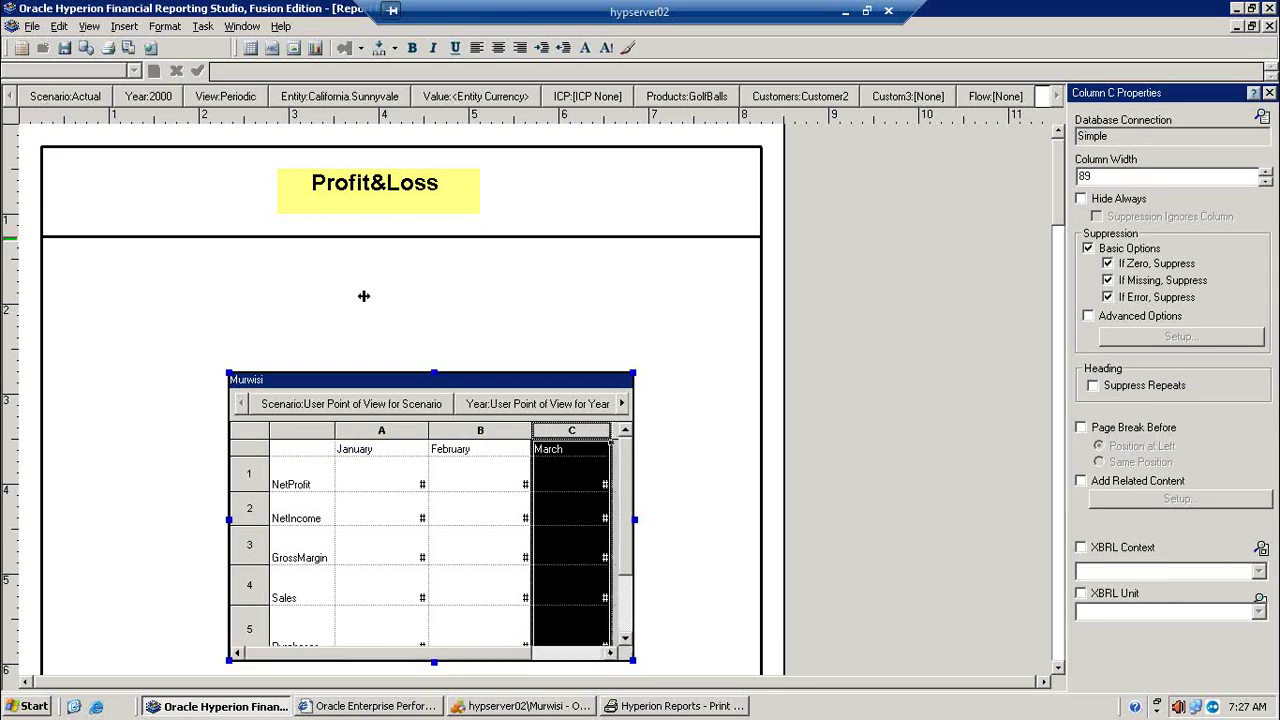
Step: Check the zoomed print preview showing the full March figures, then return to design
click(127, 46)
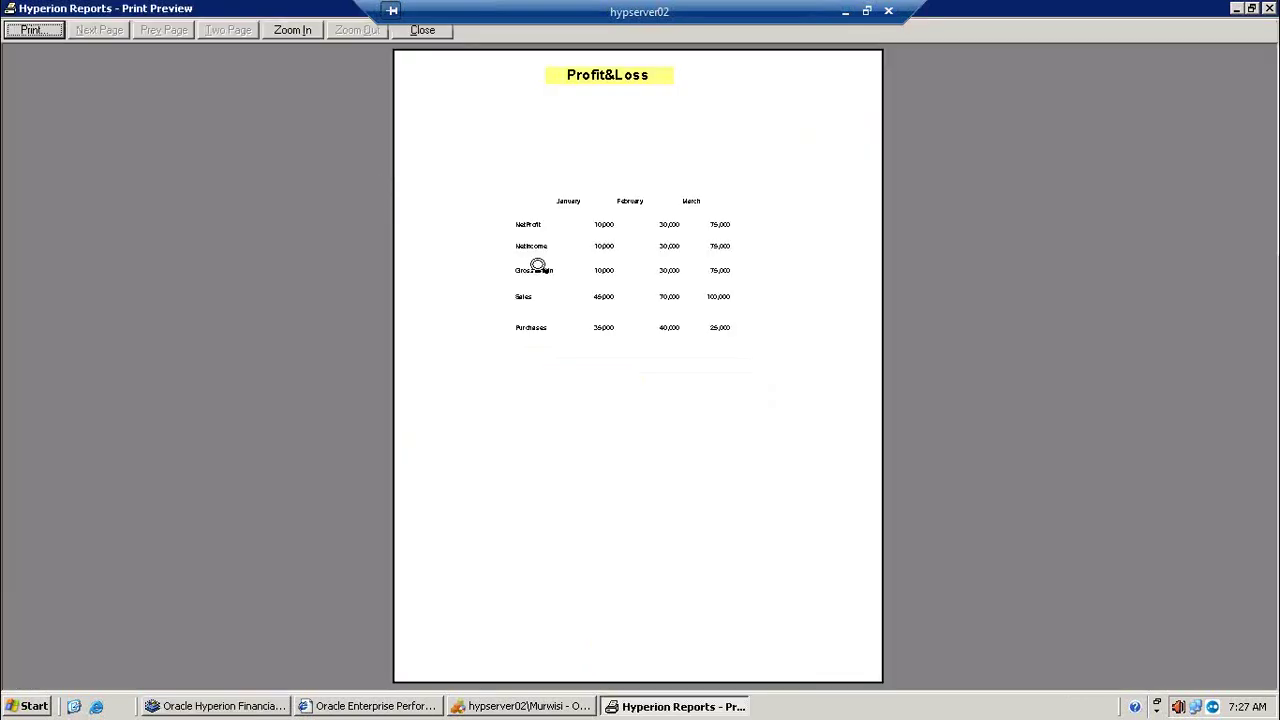
click(616, 297)
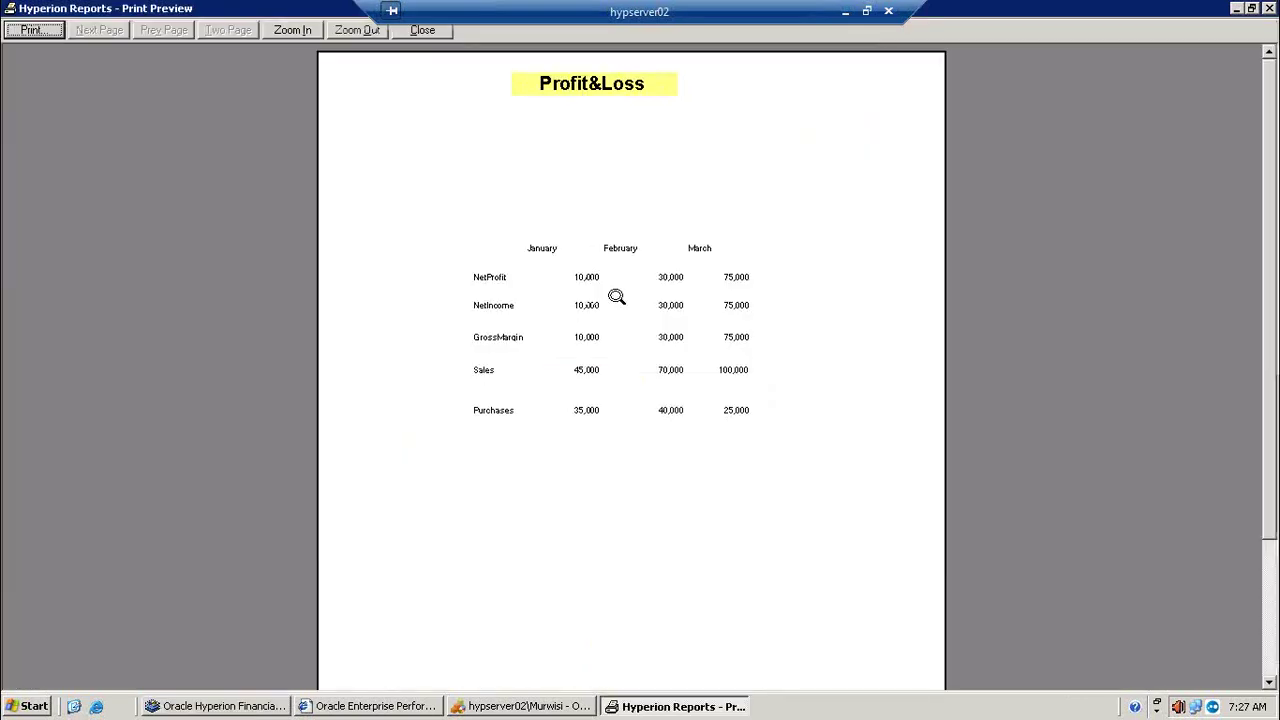
click(1238, 9)
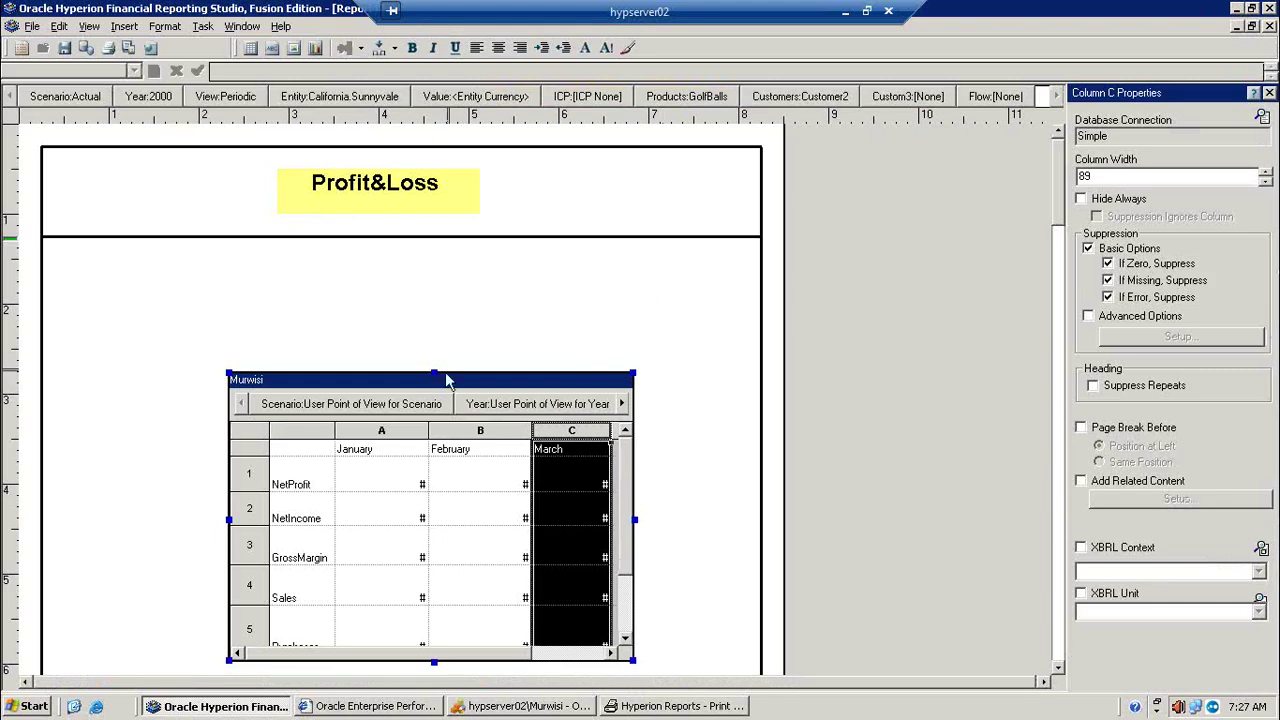
Step: Set the grid's point of view to Scenario Actual and Year 2000
click(395, 405)
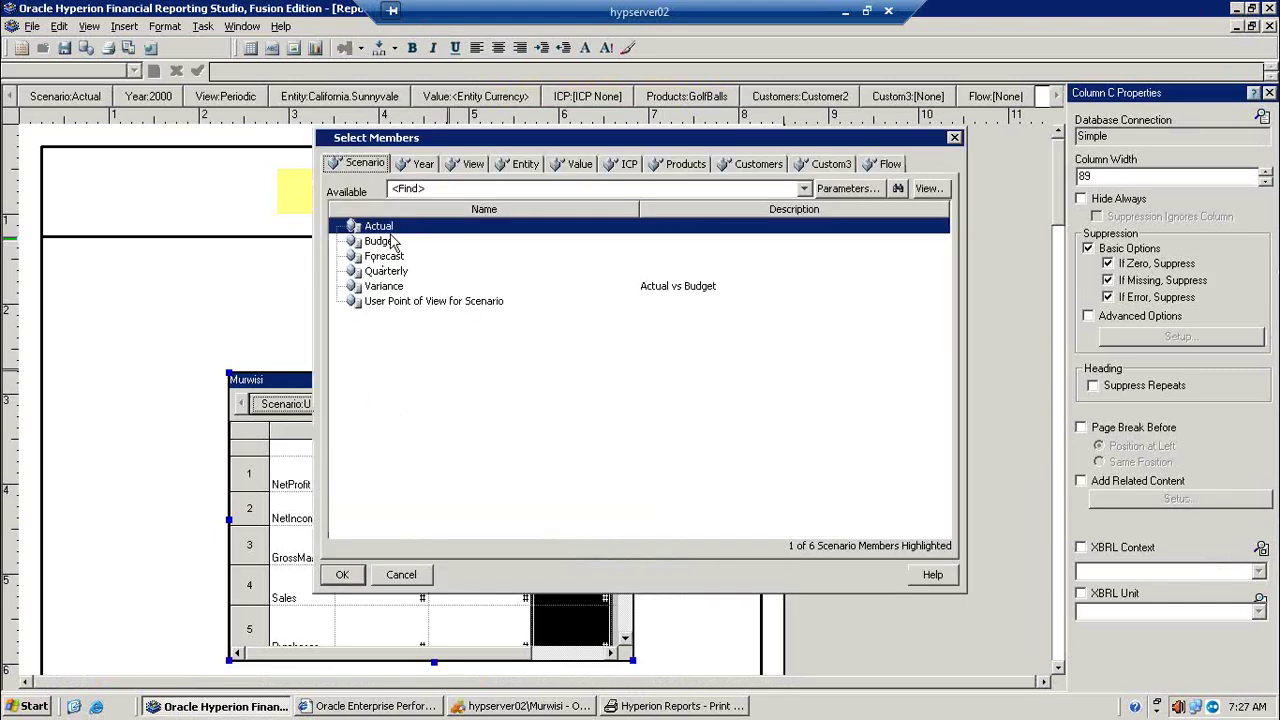
click(420, 168)
click(378, 244)
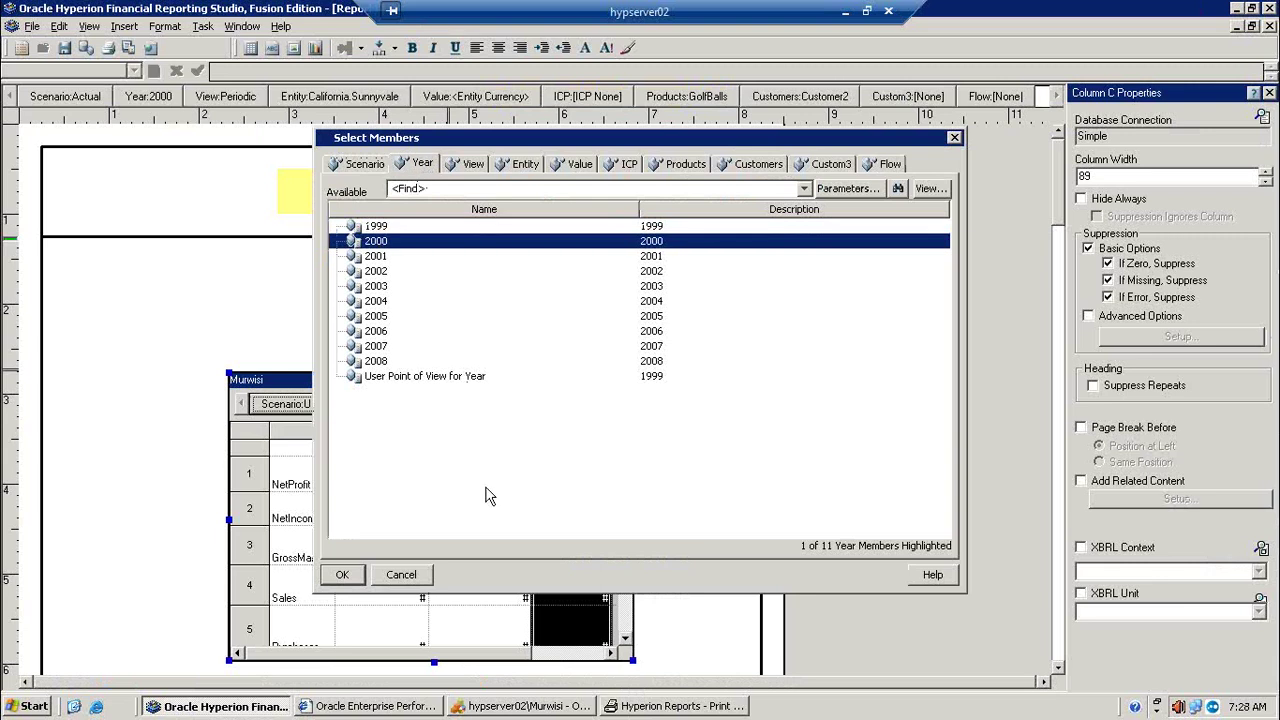
click(342, 574)
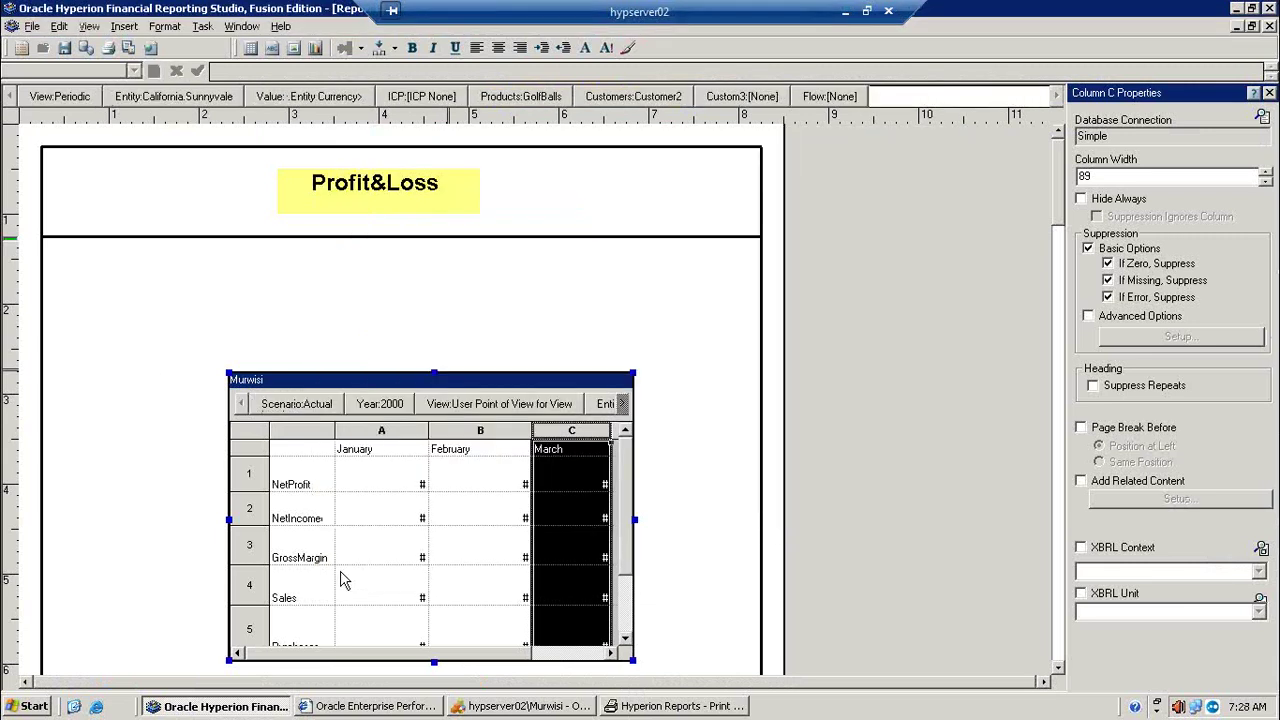
Step: Print-preview the report with Actual and 2000, zoomed in, then return to design
click(128, 49)
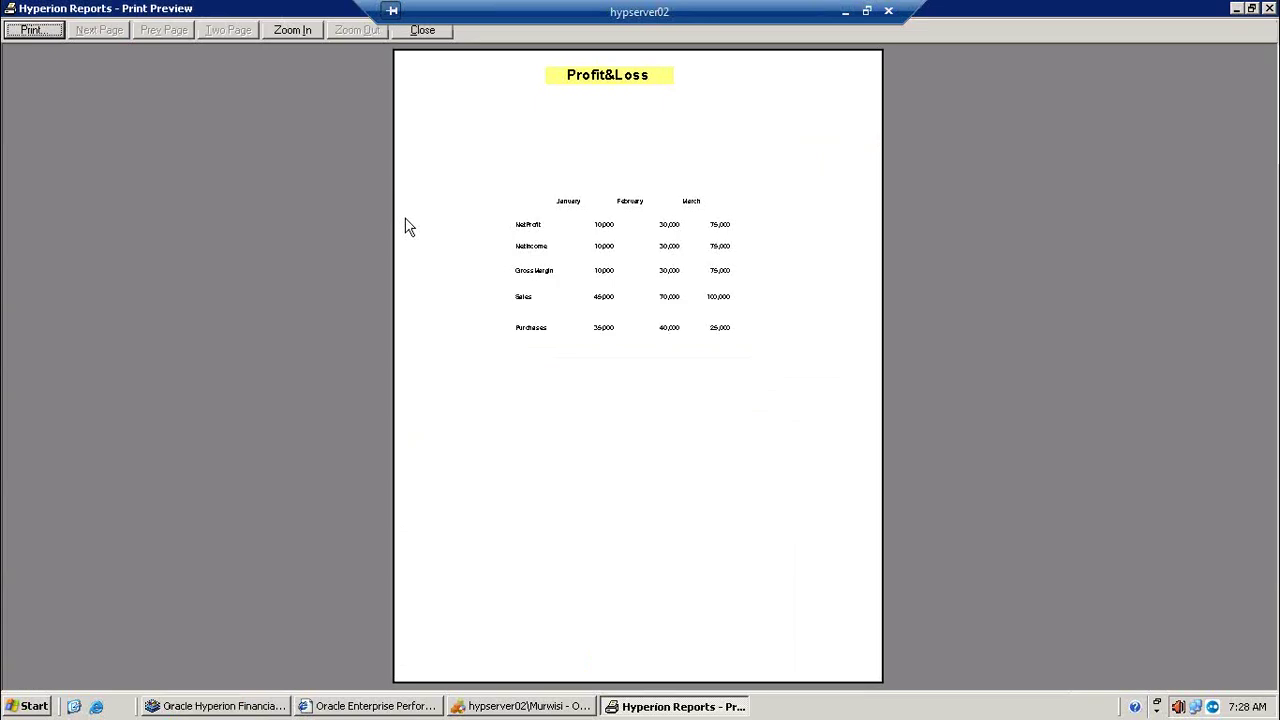
click(597, 279)
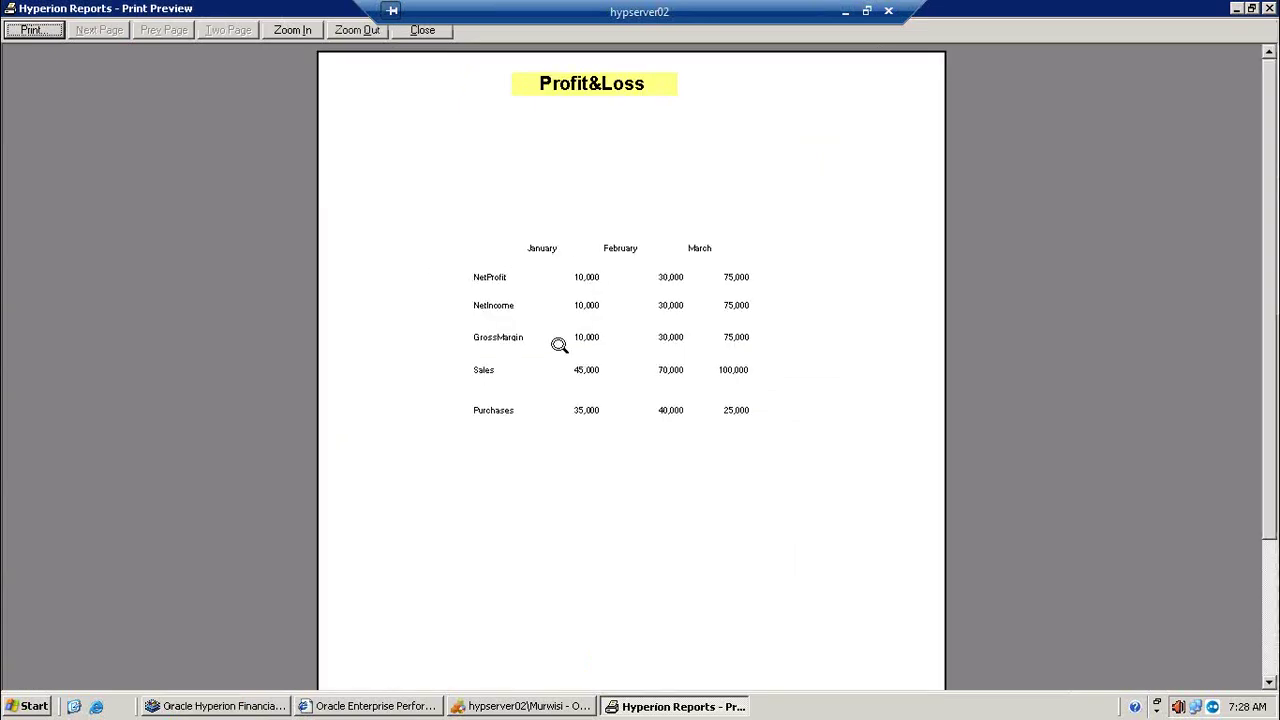
click(560, 347)
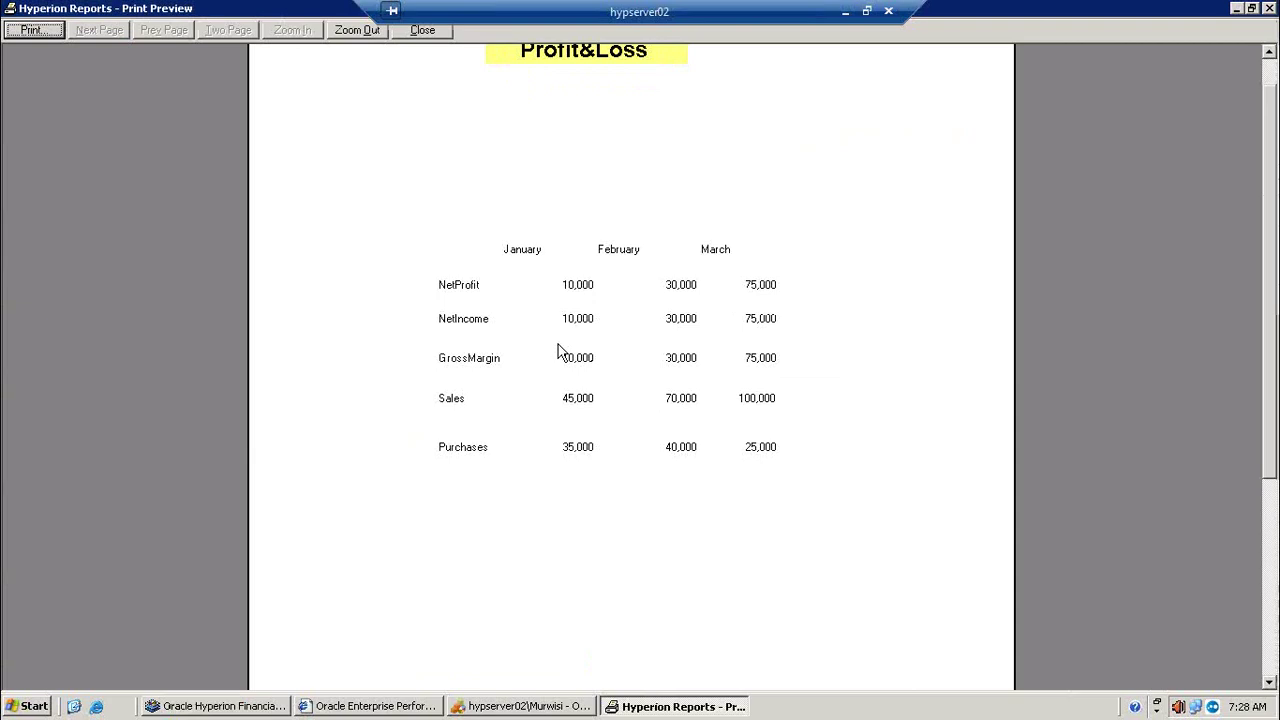
click(1236, 9)
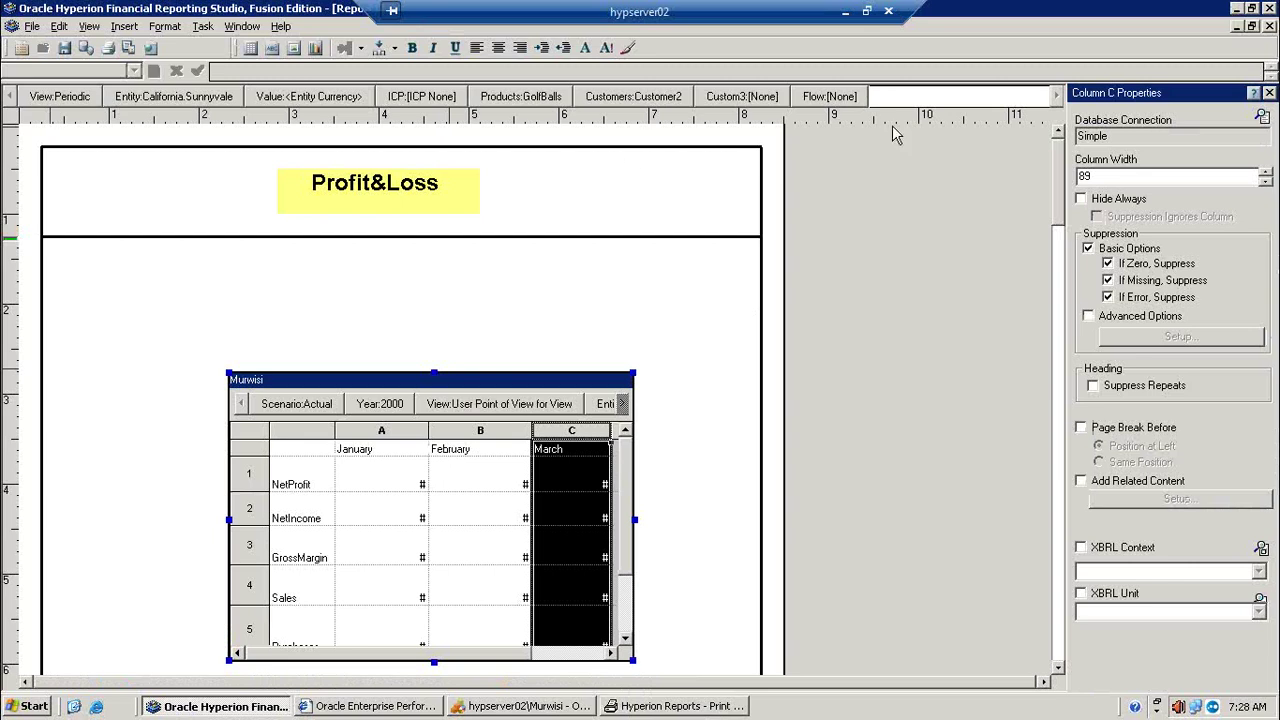
Step: Set the whole grid's position to Horizontal Left and Vertical Middle
click(256, 430)
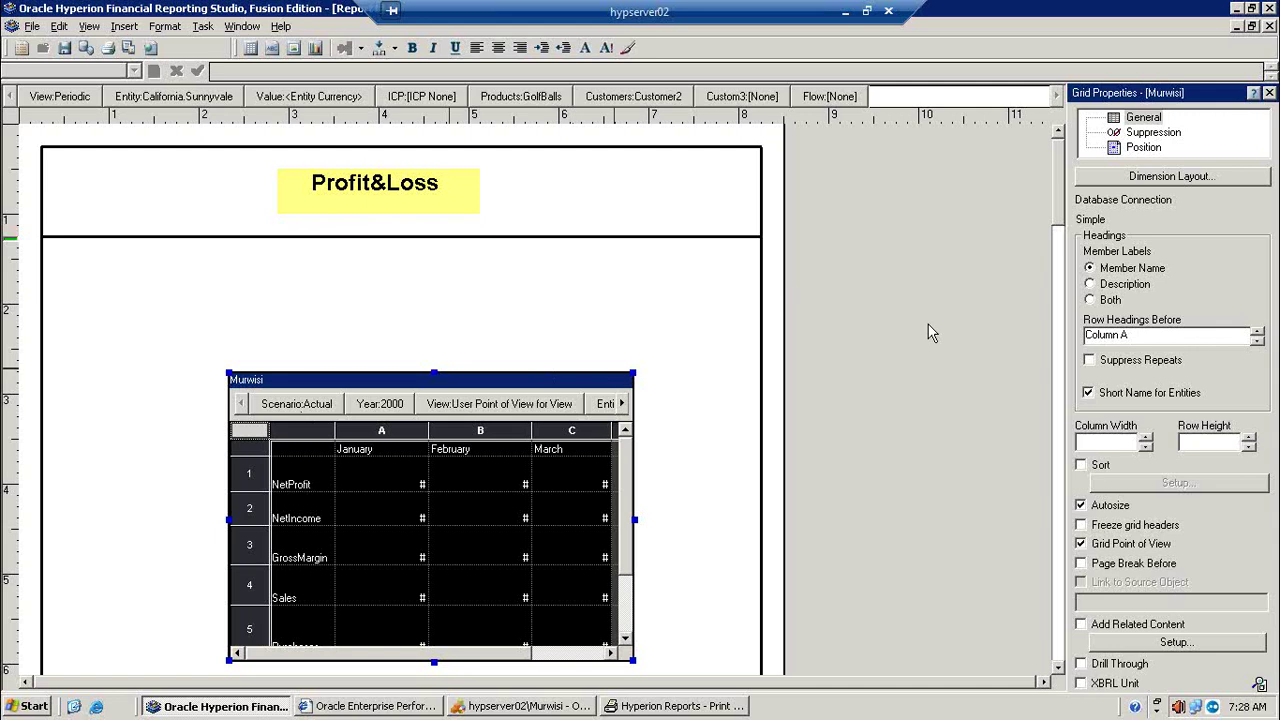
click(1144, 148)
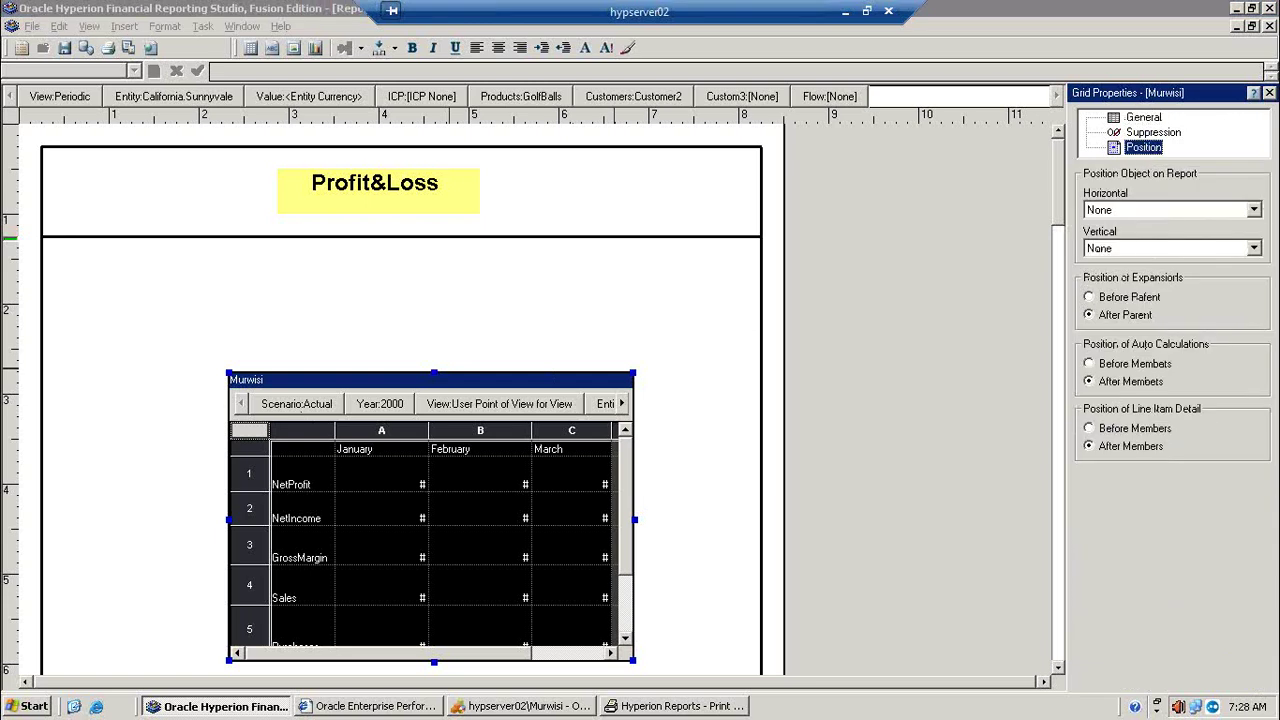
click(1254, 210)
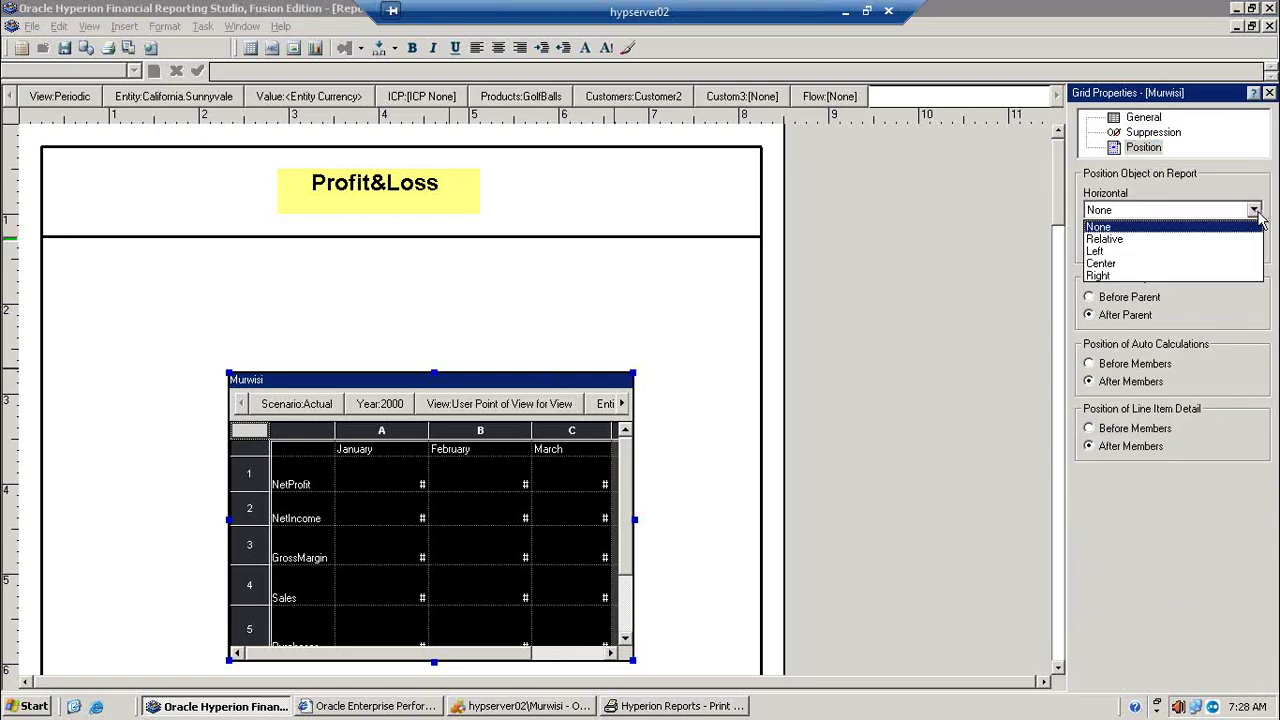
click(1196, 251)
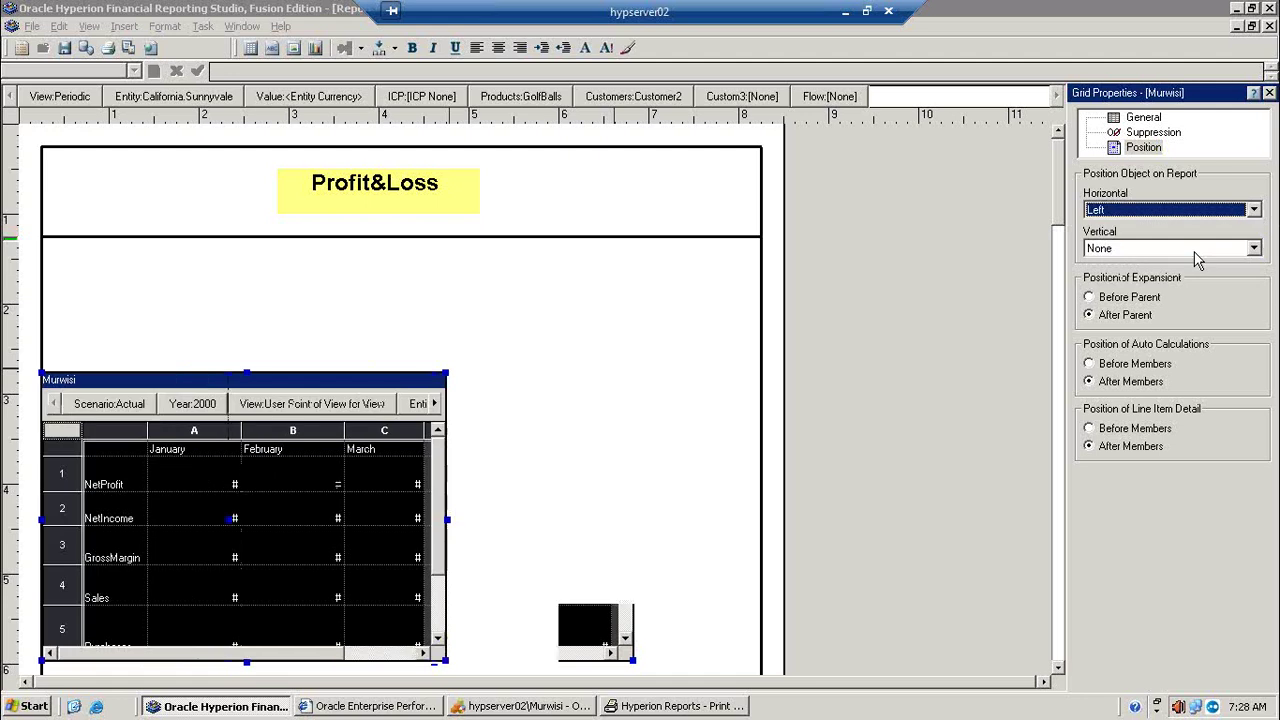
click(1256, 249)
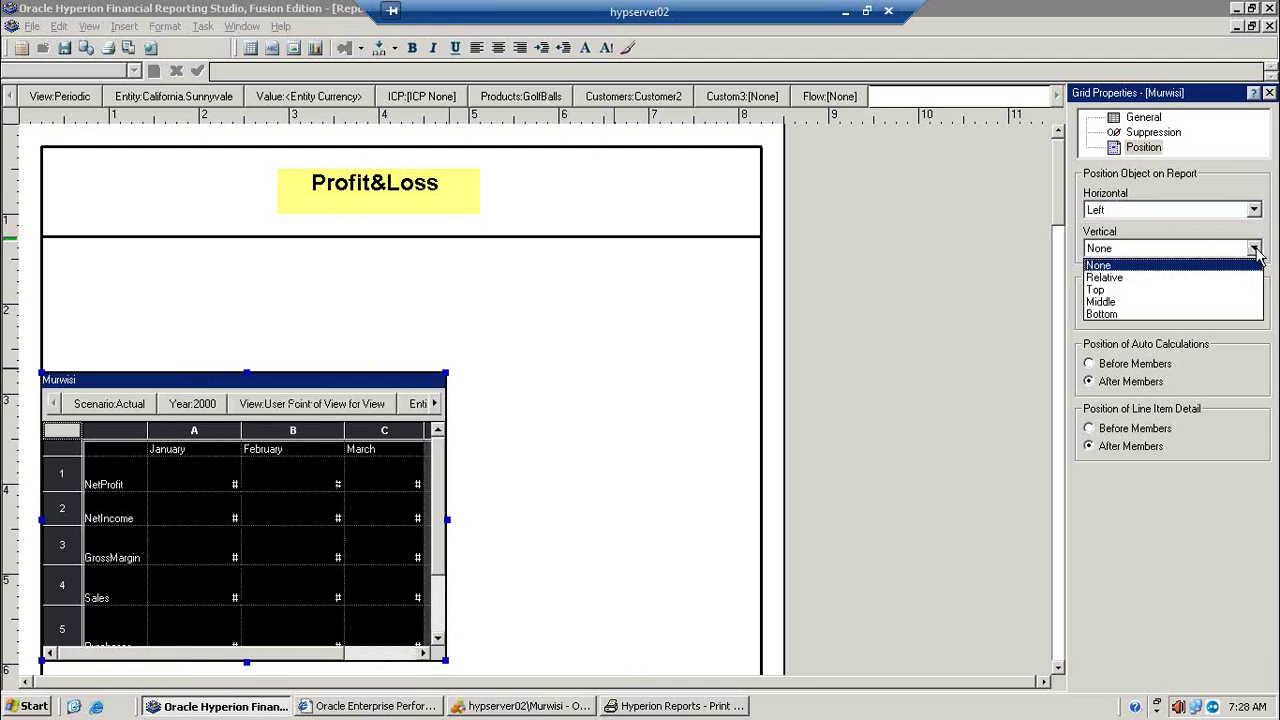
click(1187, 313)
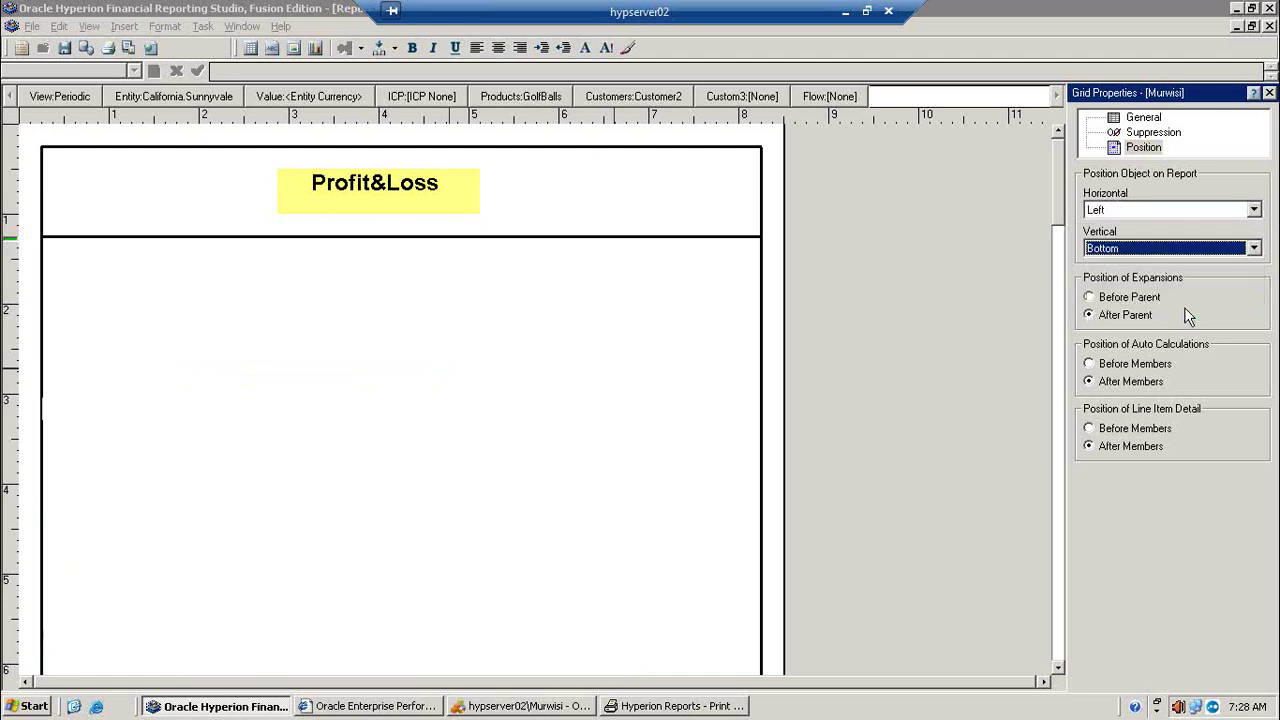
click(1254, 247)
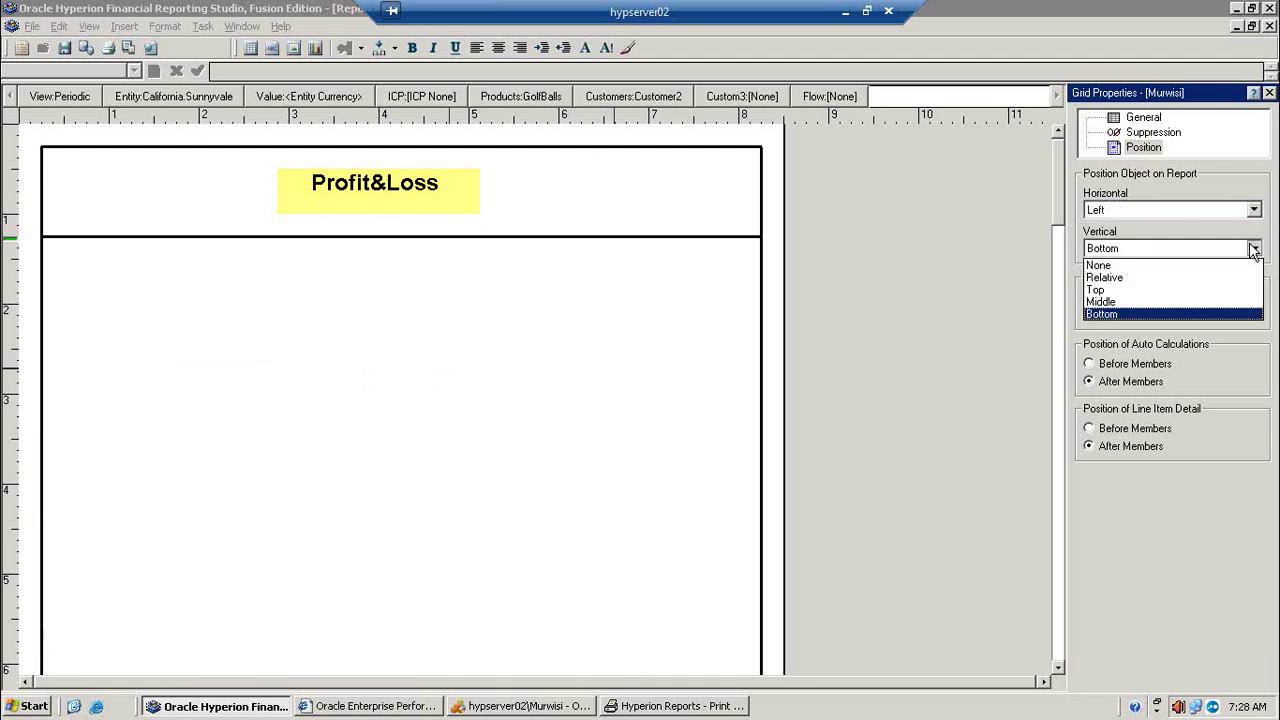
click(1199, 302)
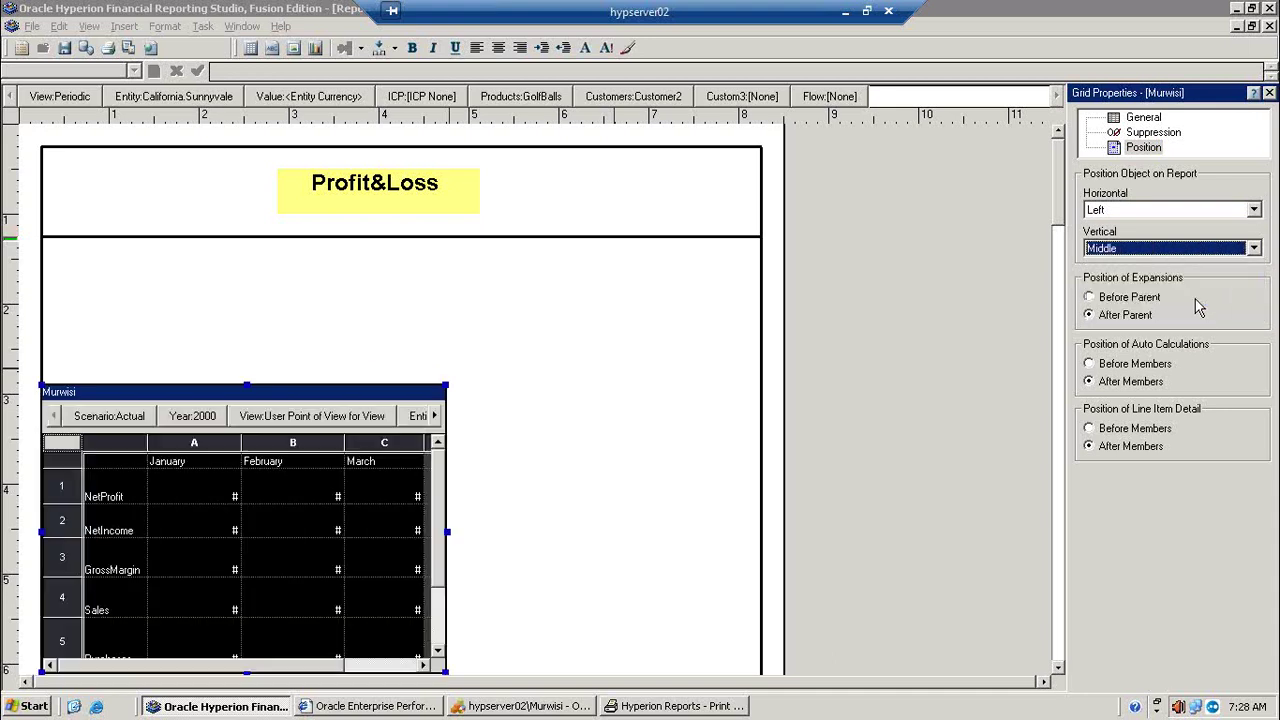
Step: Print-preview the report to confirm the mid-page placement, then return to design
click(128, 48)
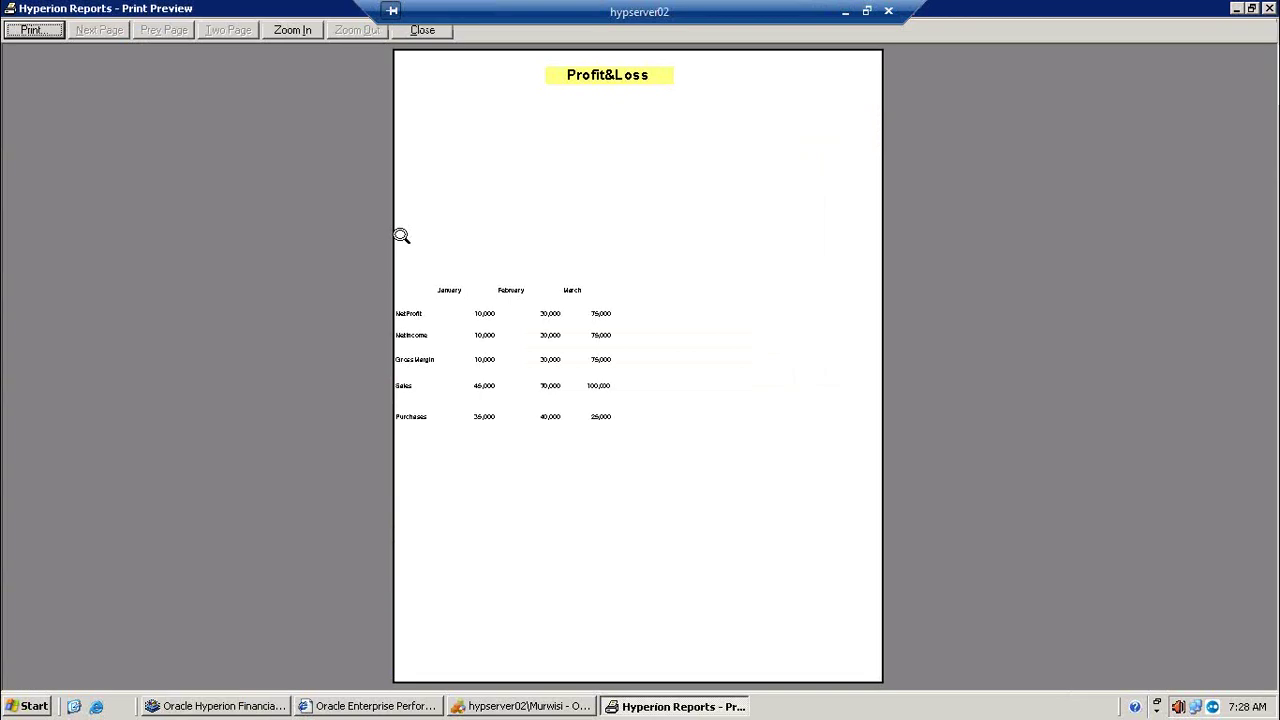
click(638, 313)
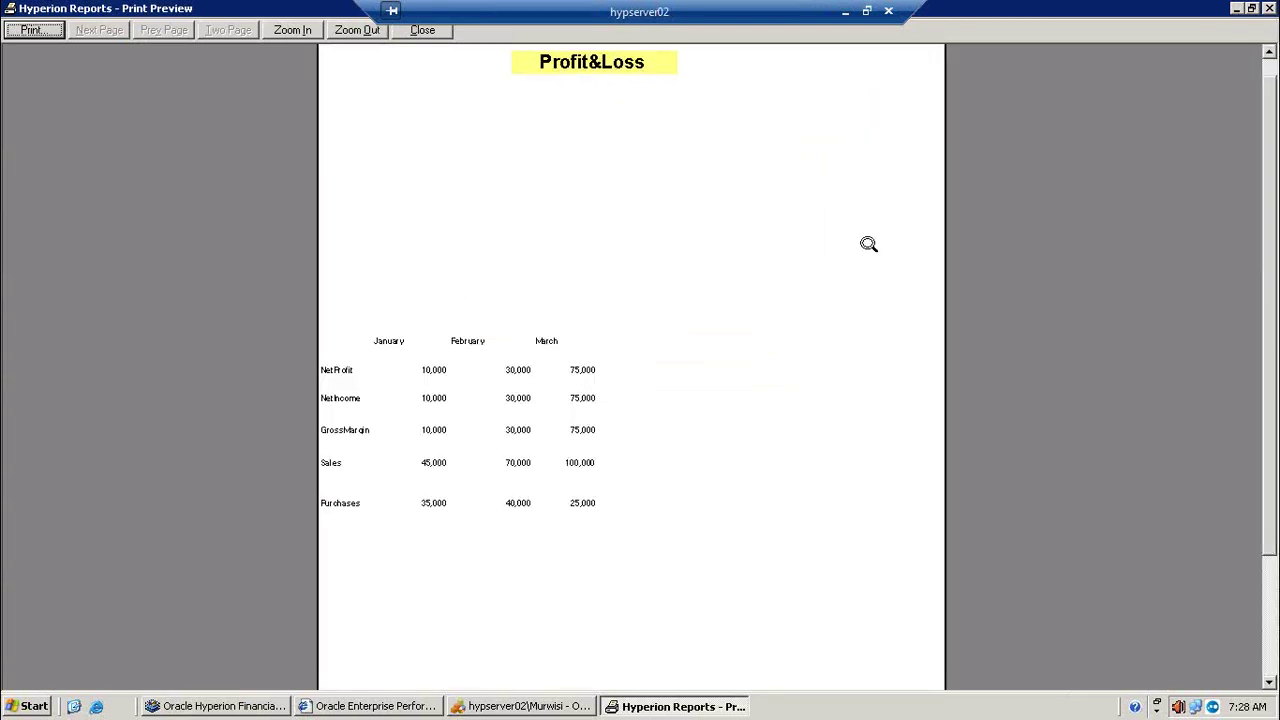
click(1237, 12)
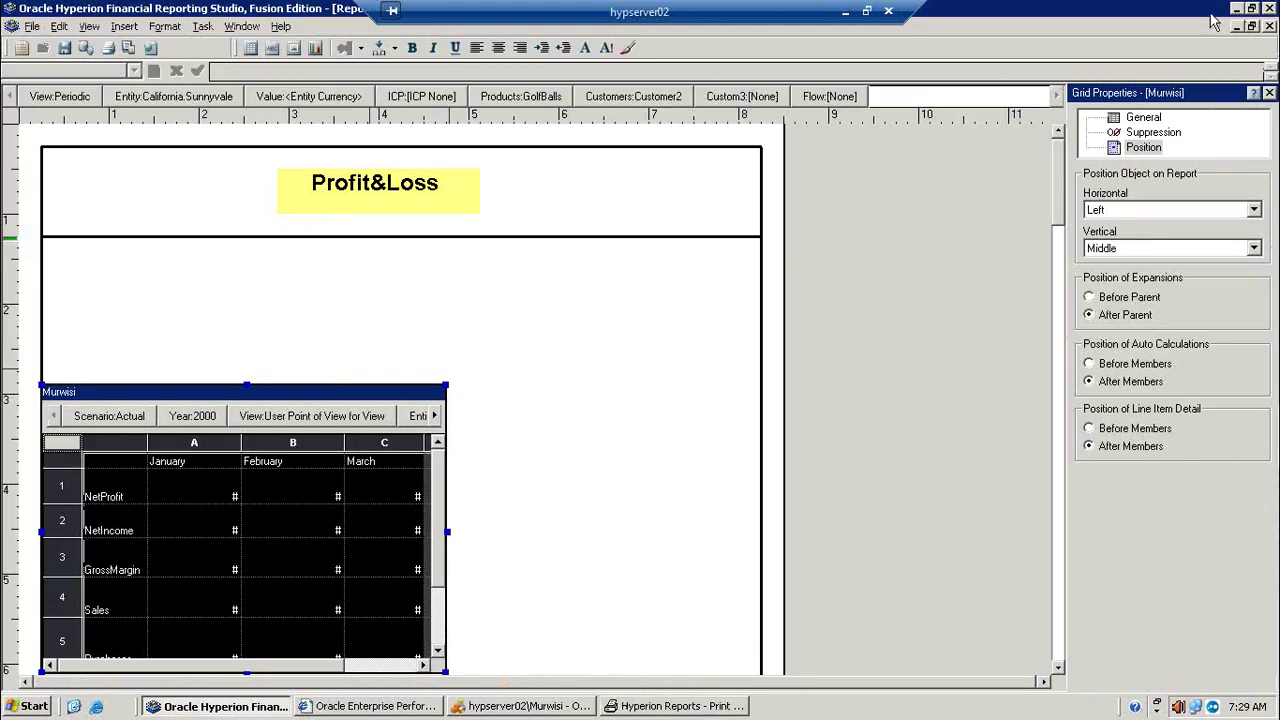
Step: Change the grid's horizontal position to Center and check it in the print preview
click(1253, 210)
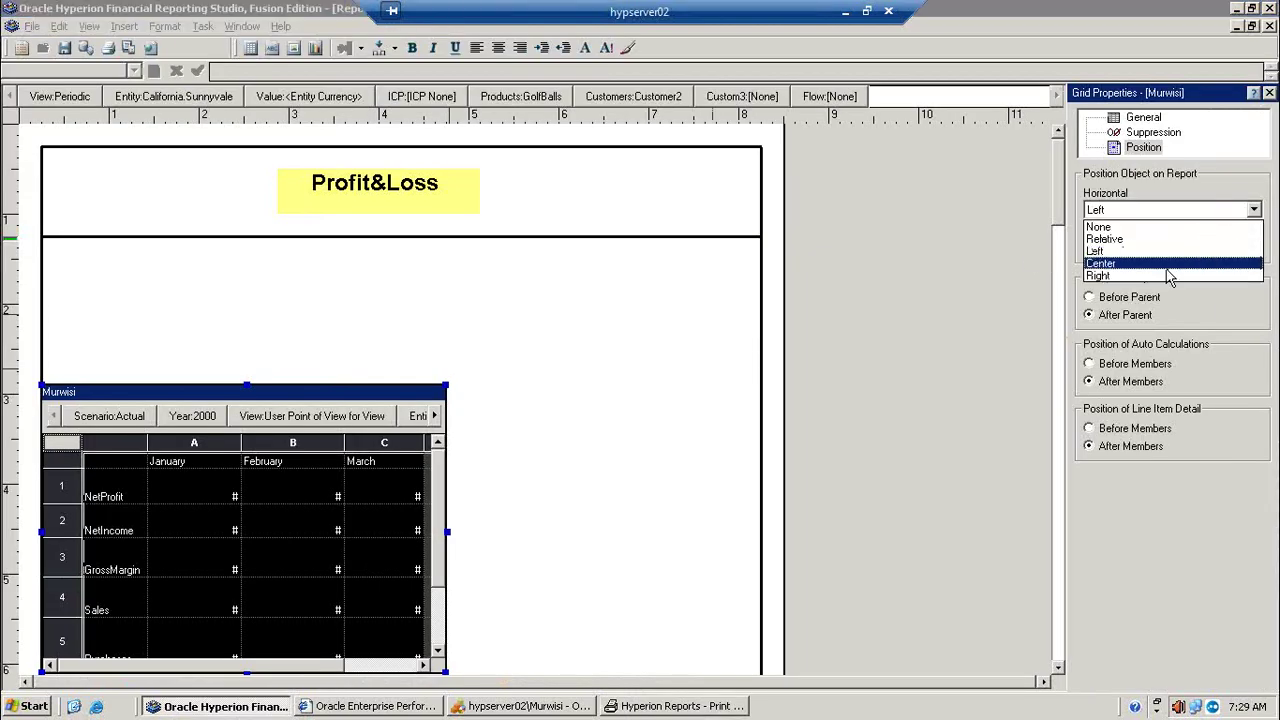
click(1167, 266)
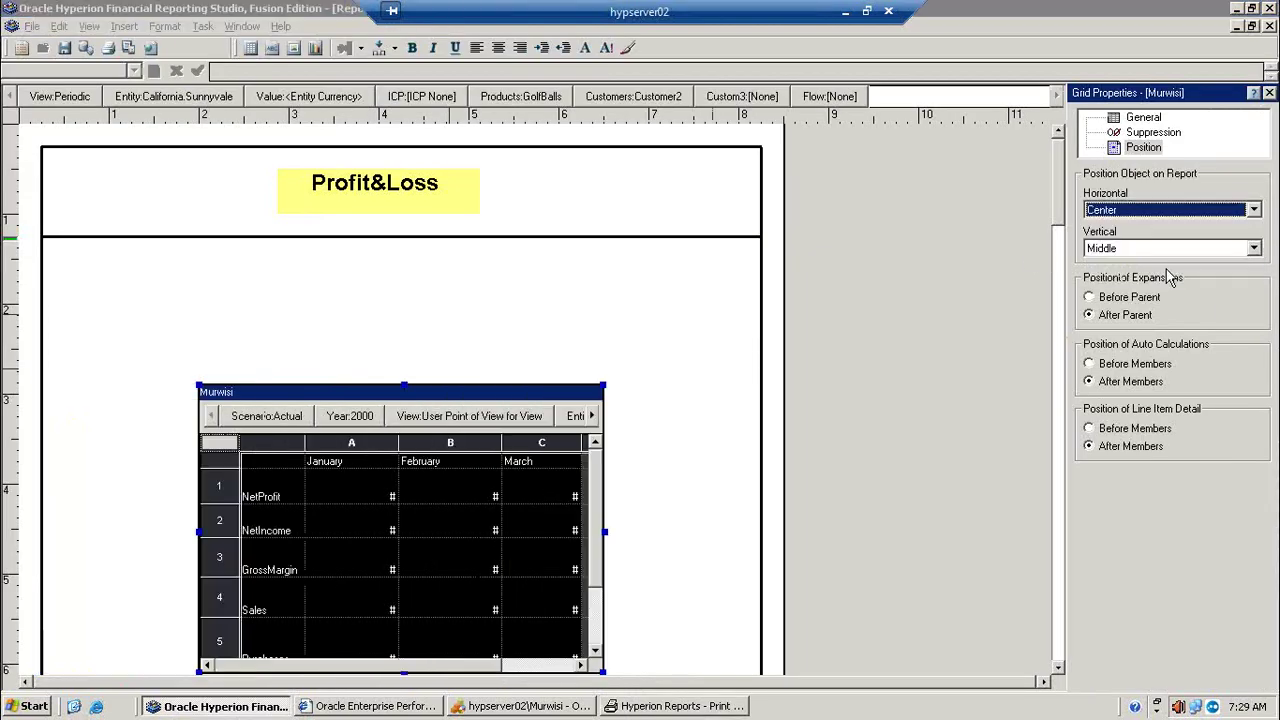
click(117, 47)
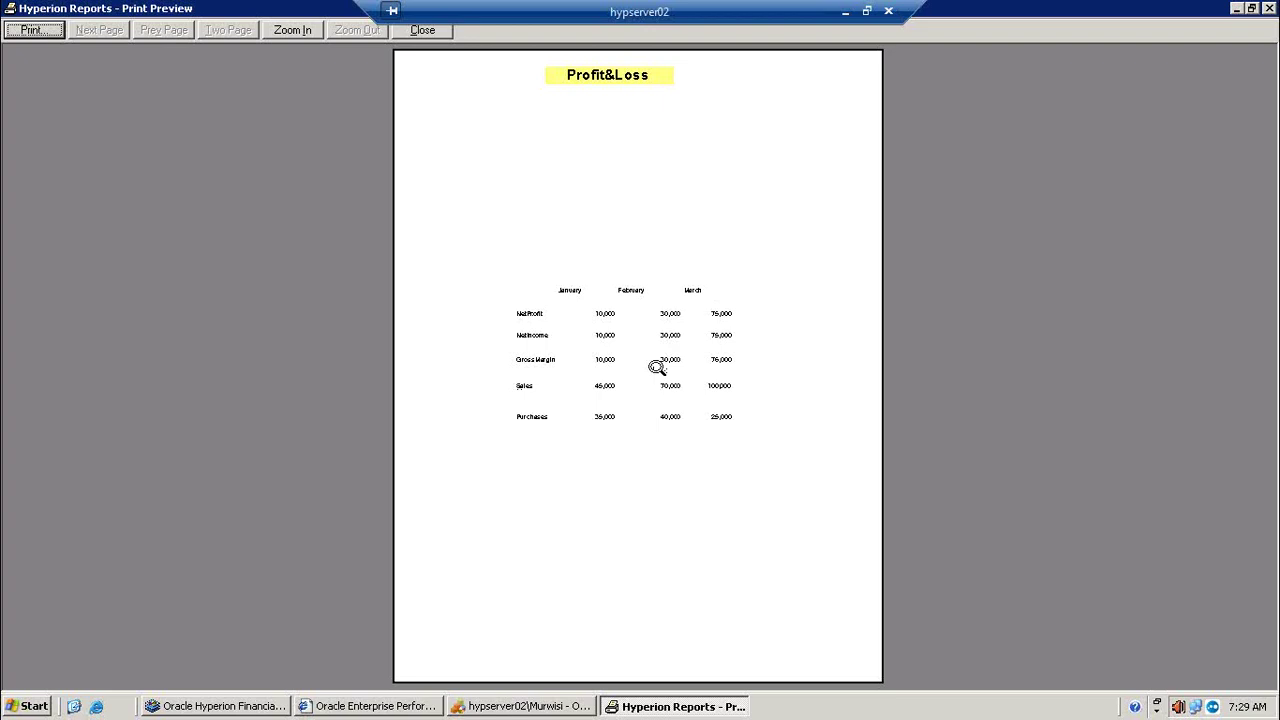
click(424, 31)
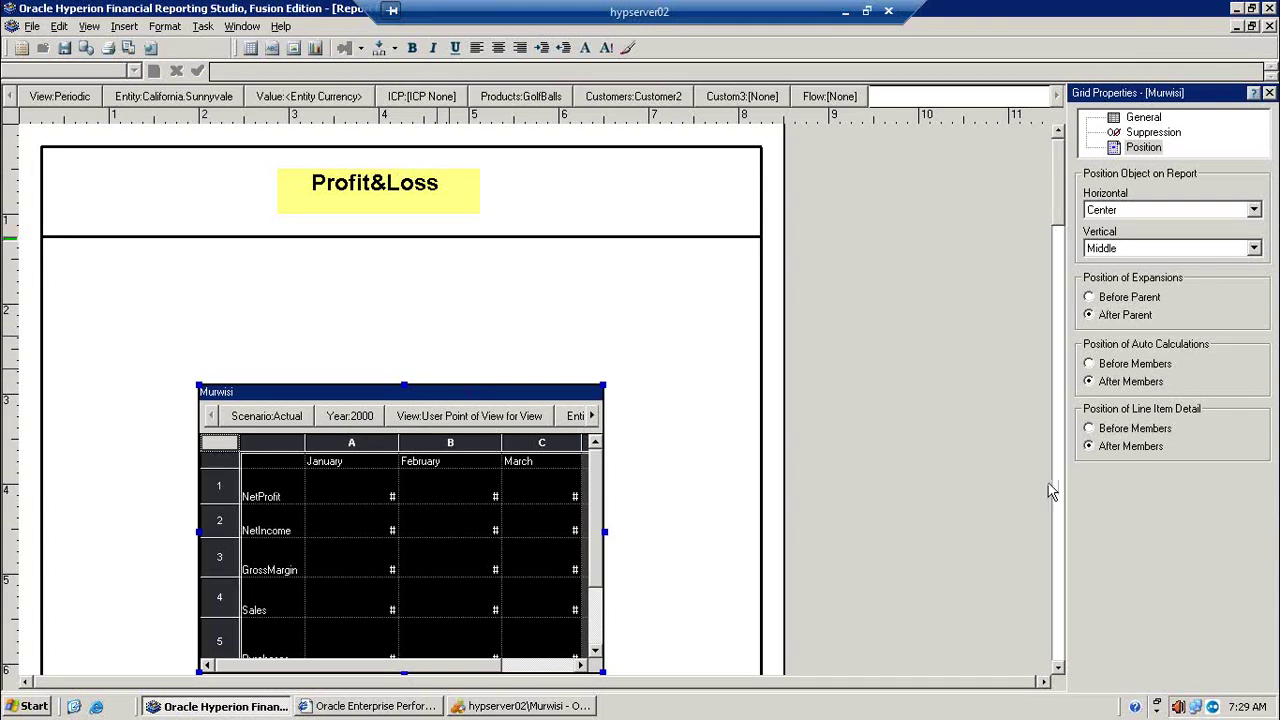
Step: Set the grid's Member Labels to Both and check the zoomed print preview
click(1146, 119)
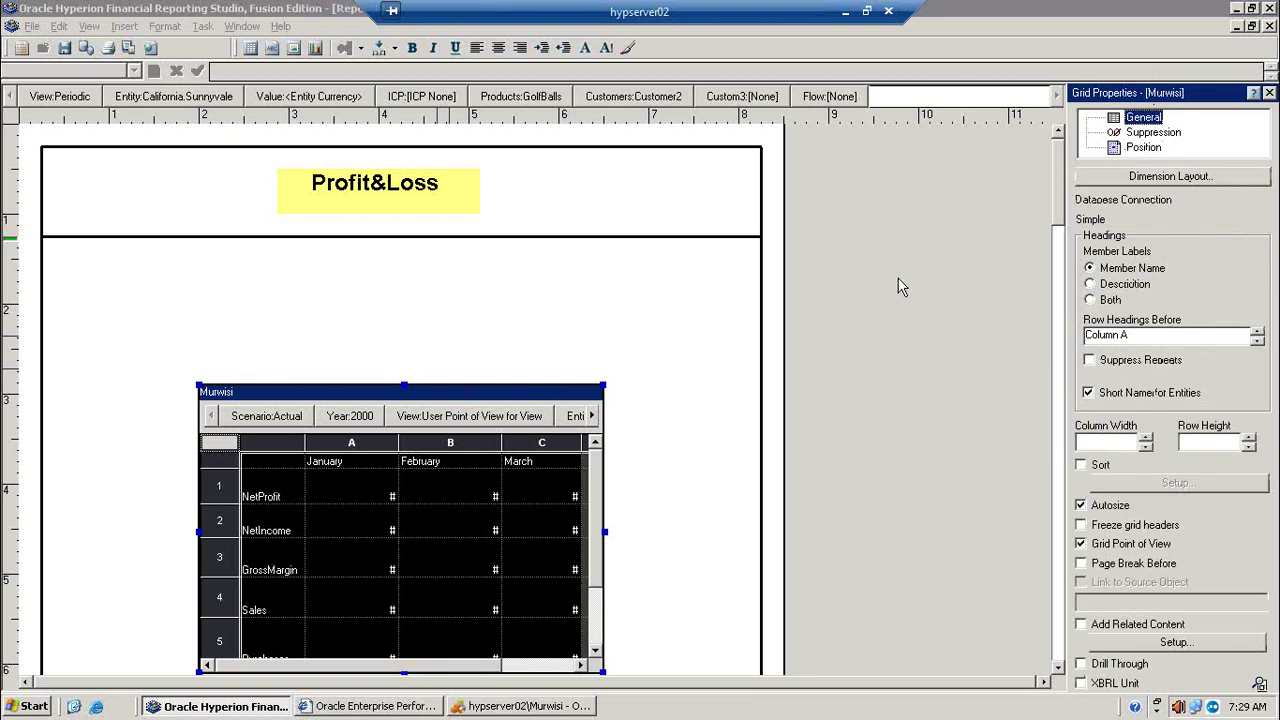
click(1110, 300)
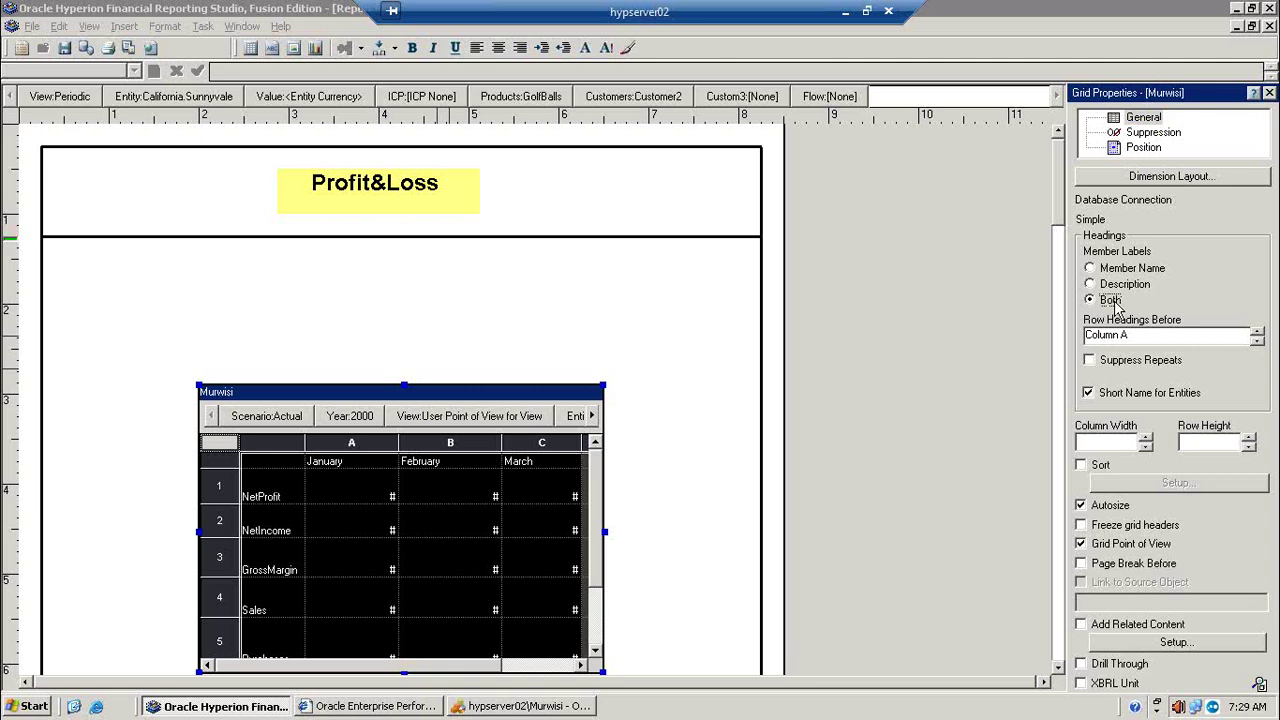
click(128, 47)
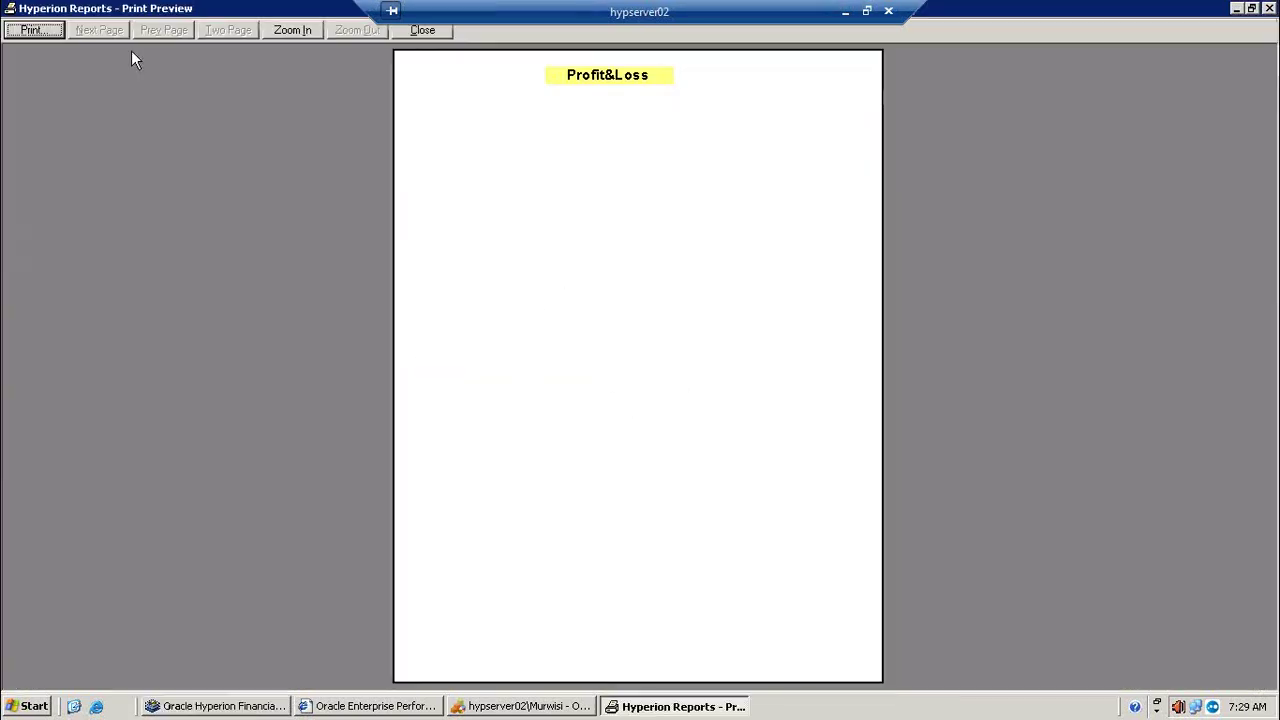
click(551, 353)
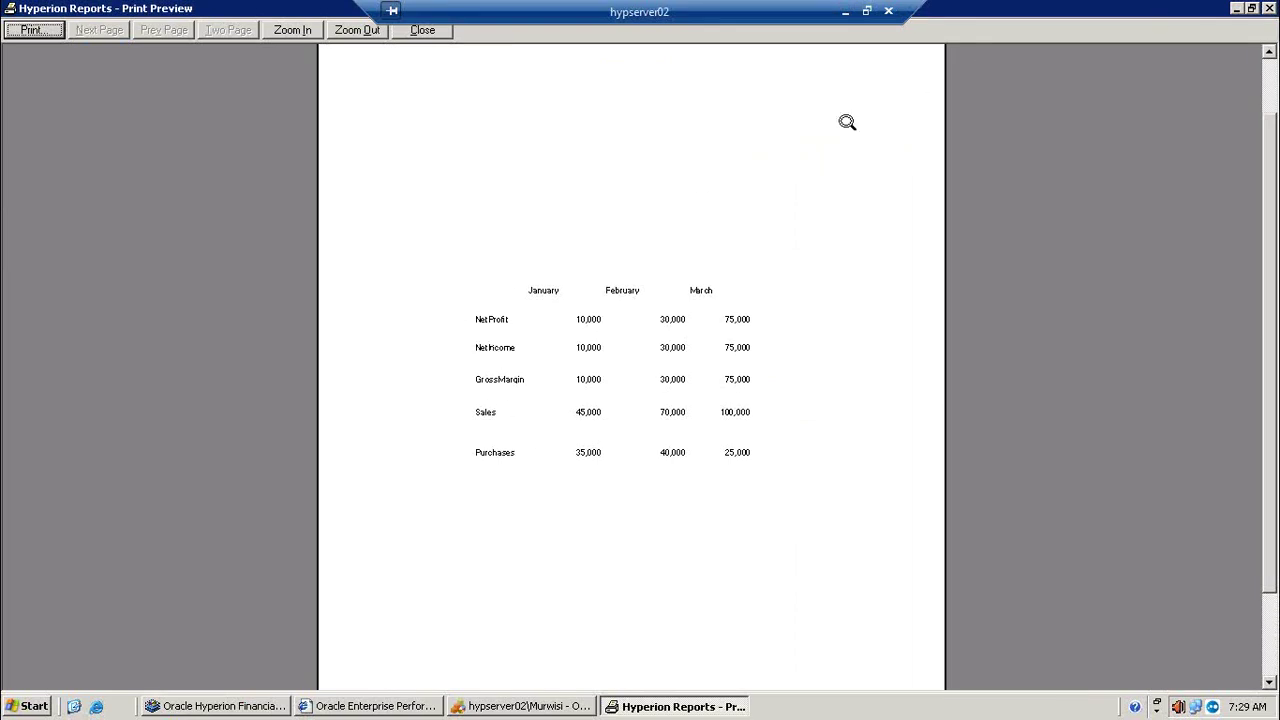
click(423, 30)
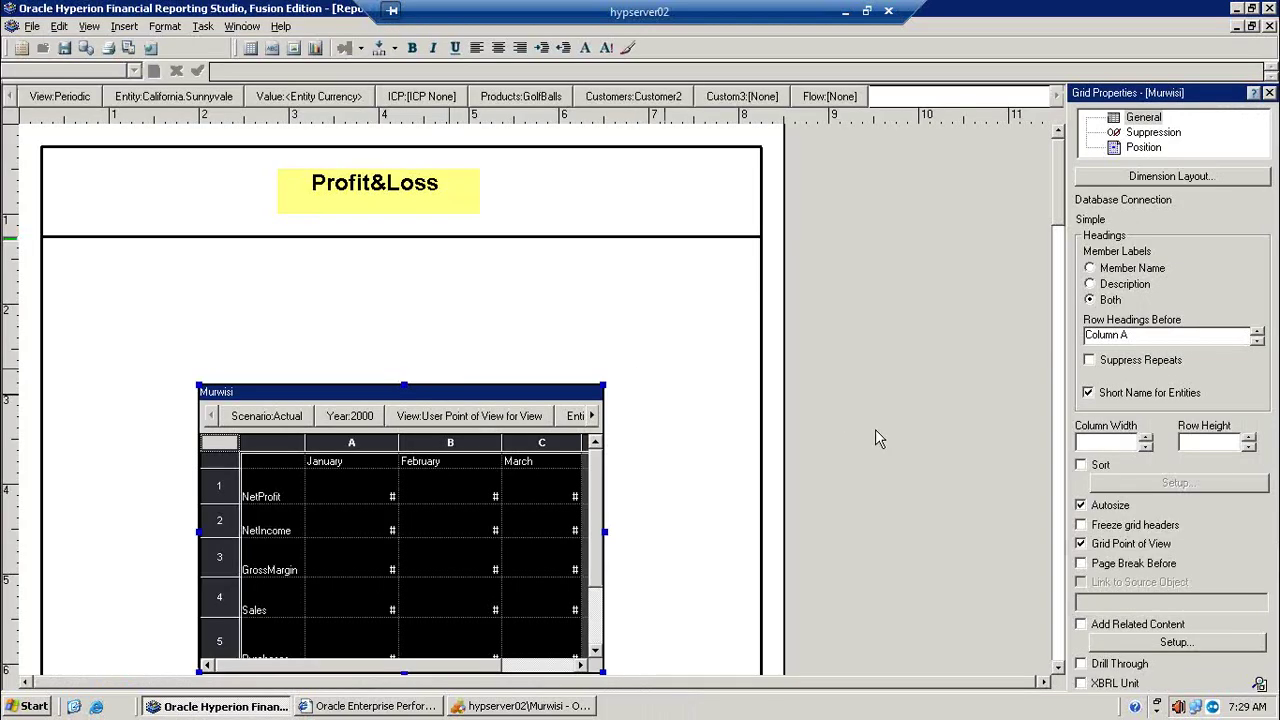
Step: Select the NetProfit row 1 and dismiss its row actions menu without inserting anything
click(226, 485)
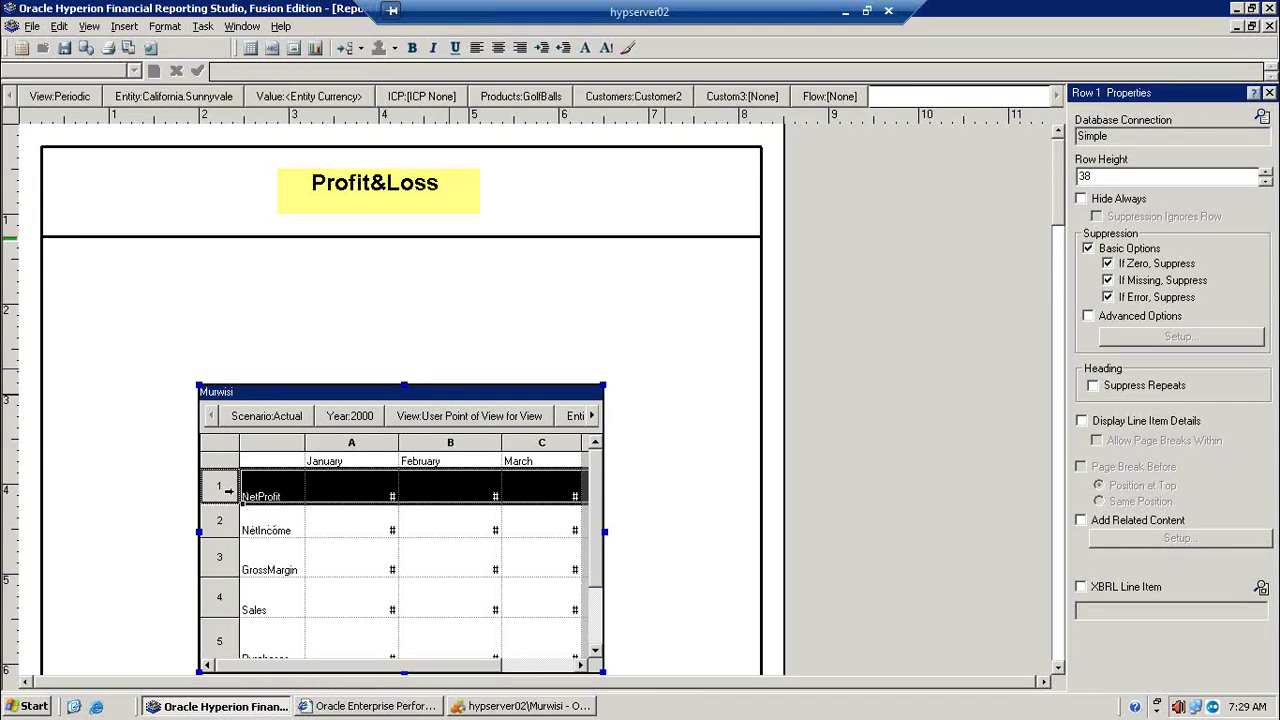
right_click(220, 490)
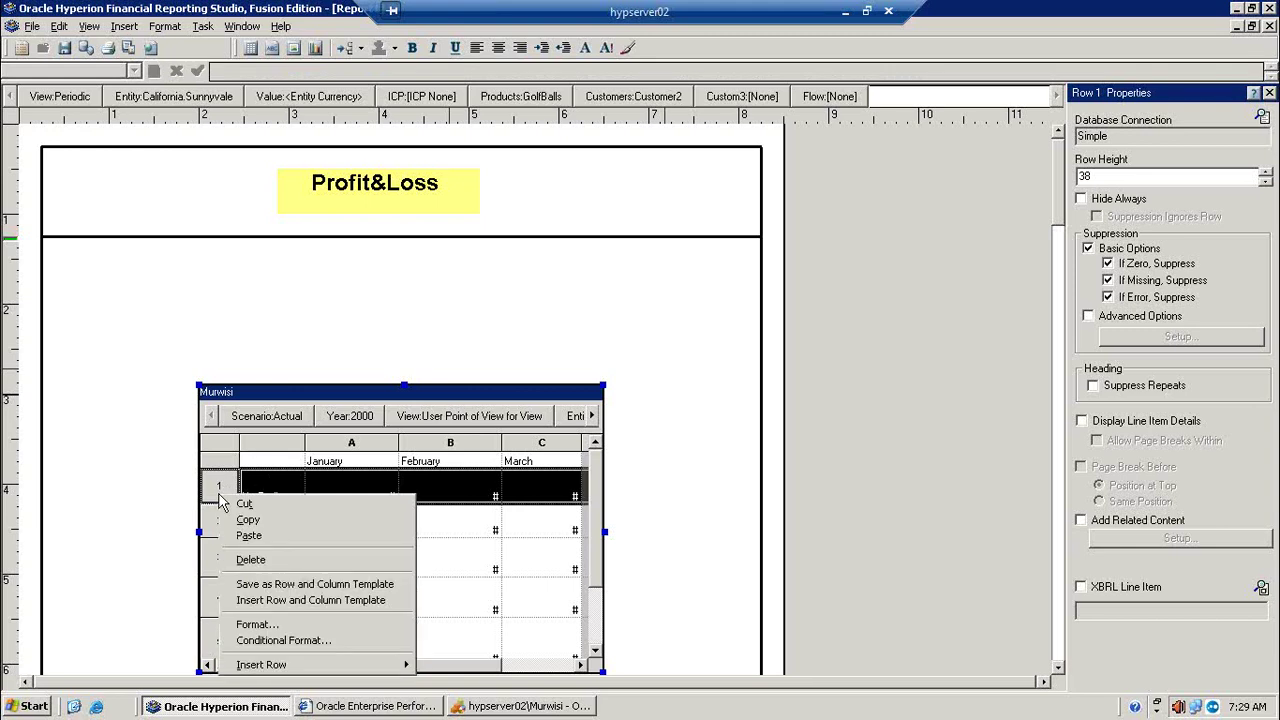
mouse_move(321, 667)
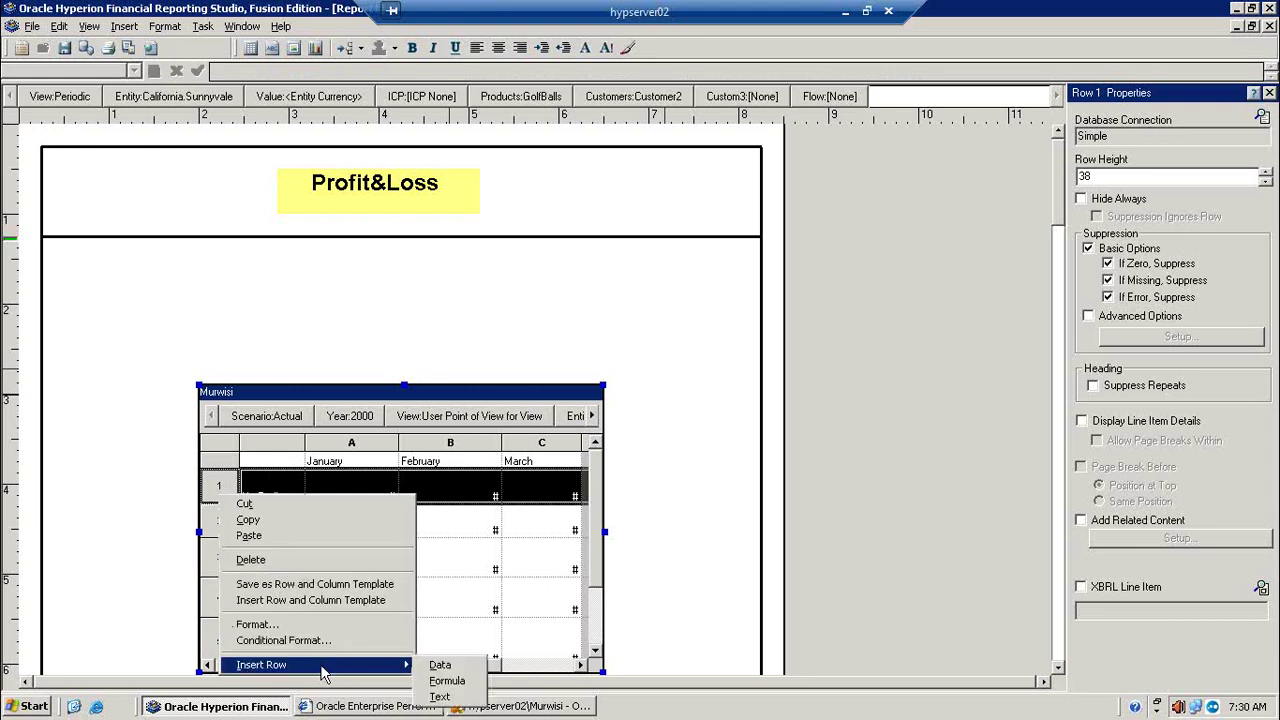
click(76, 487)
Step: Add NetIncome under NetProfit to row 1's members, placing selections into separate rows
click(273, 497)
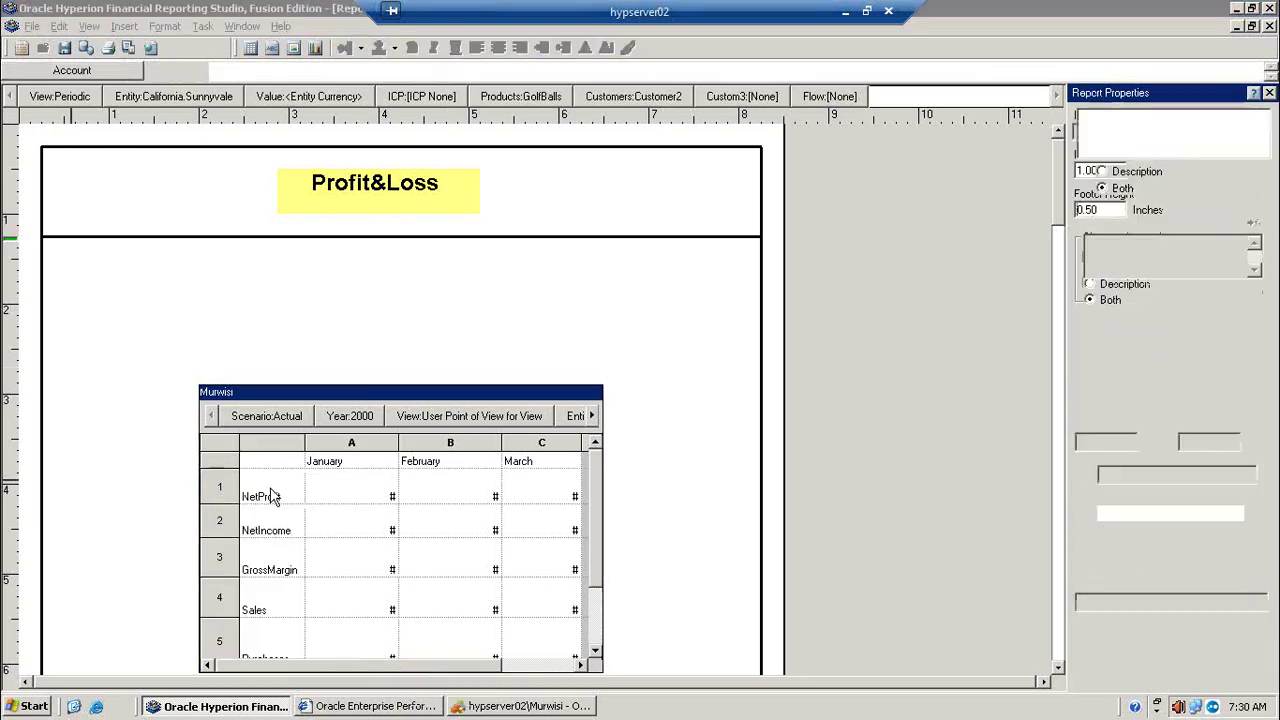
double_click(273, 497)
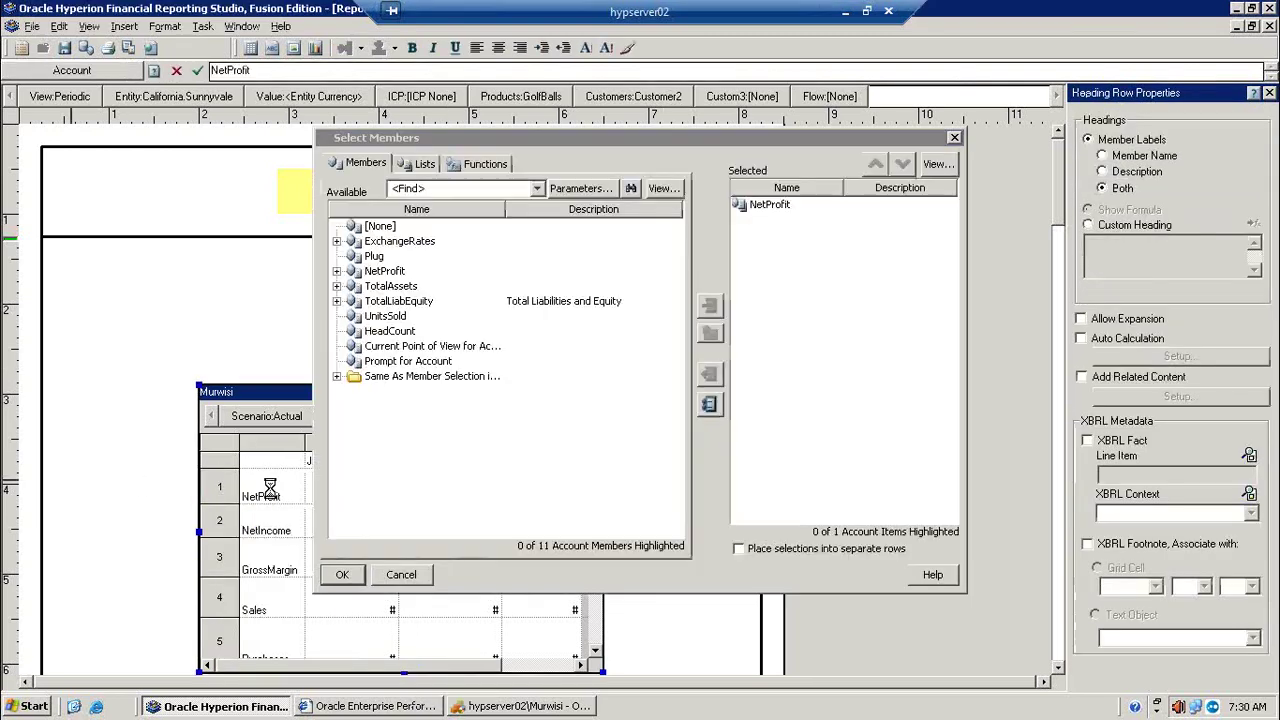
click(337, 242)
click(337, 241)
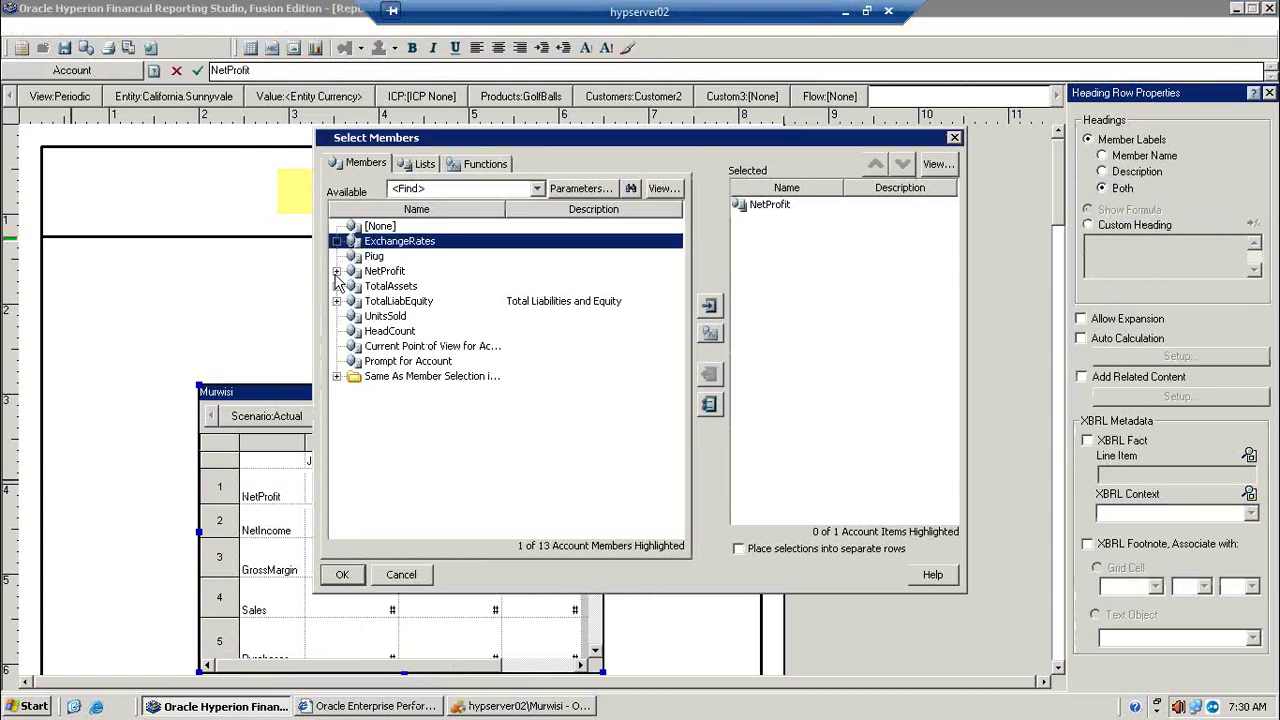
click(337, 271)
click(355, 286)
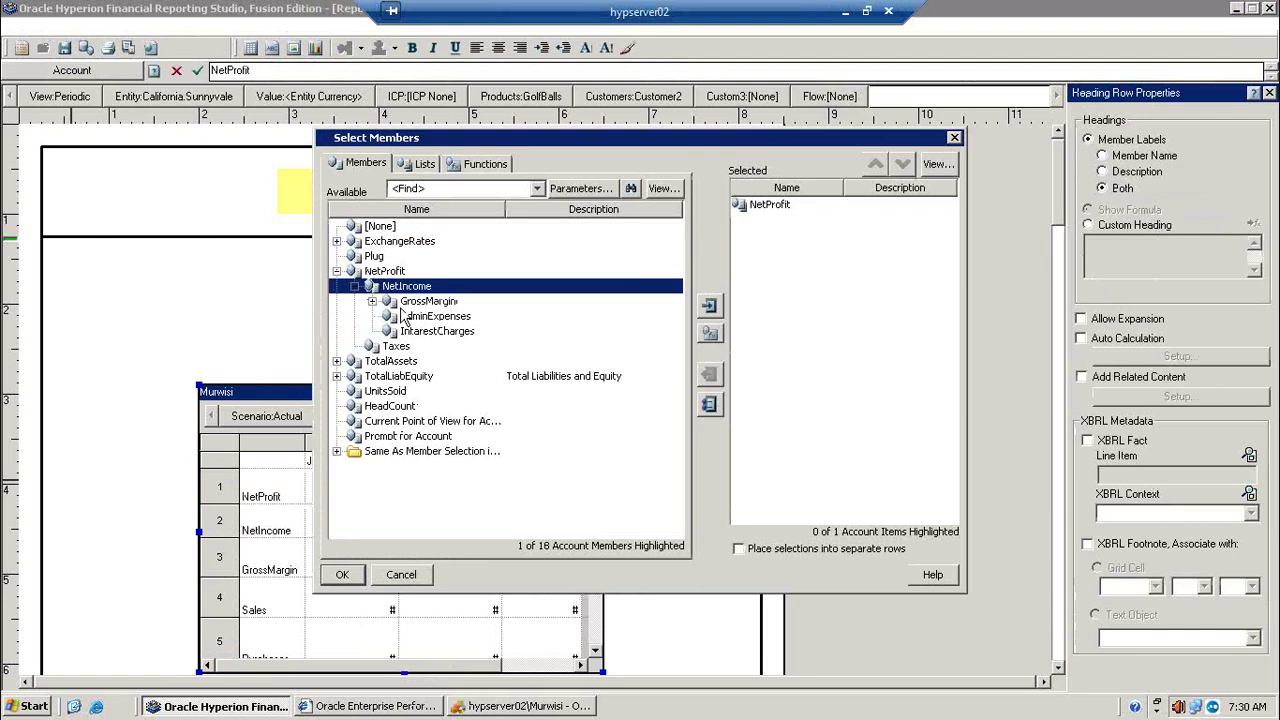
click(709, 305)
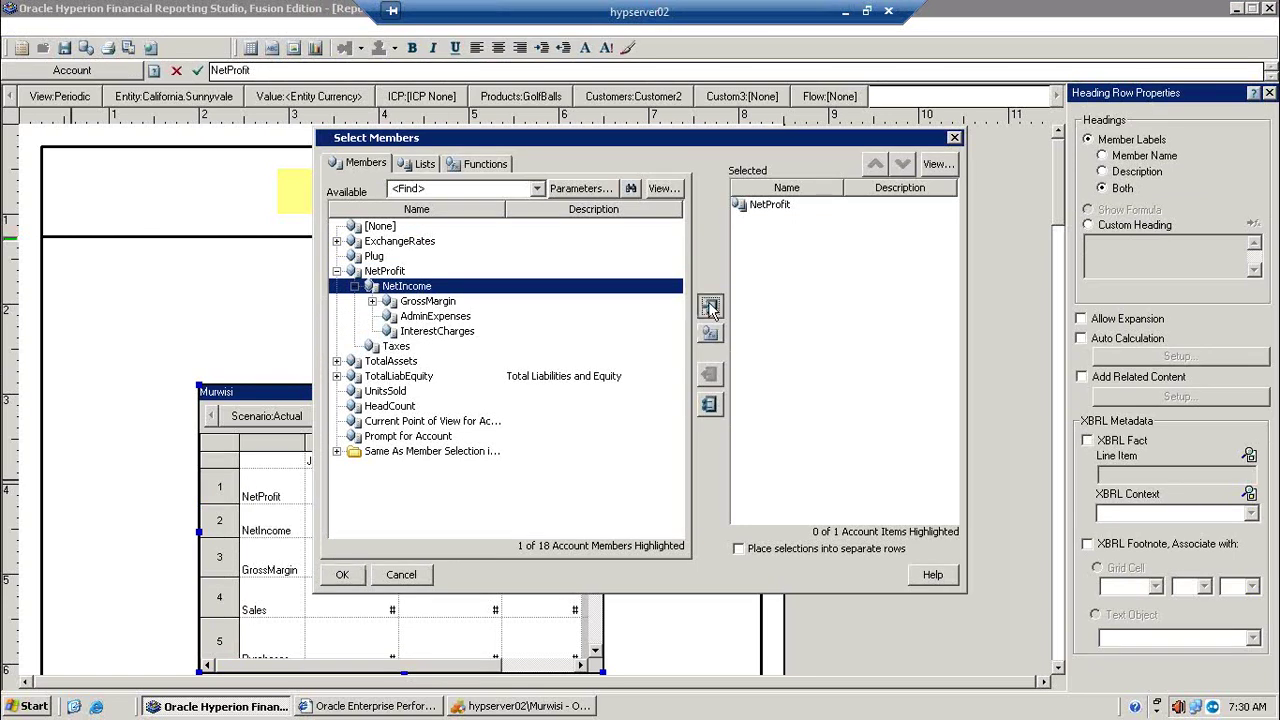
click(786, 554)
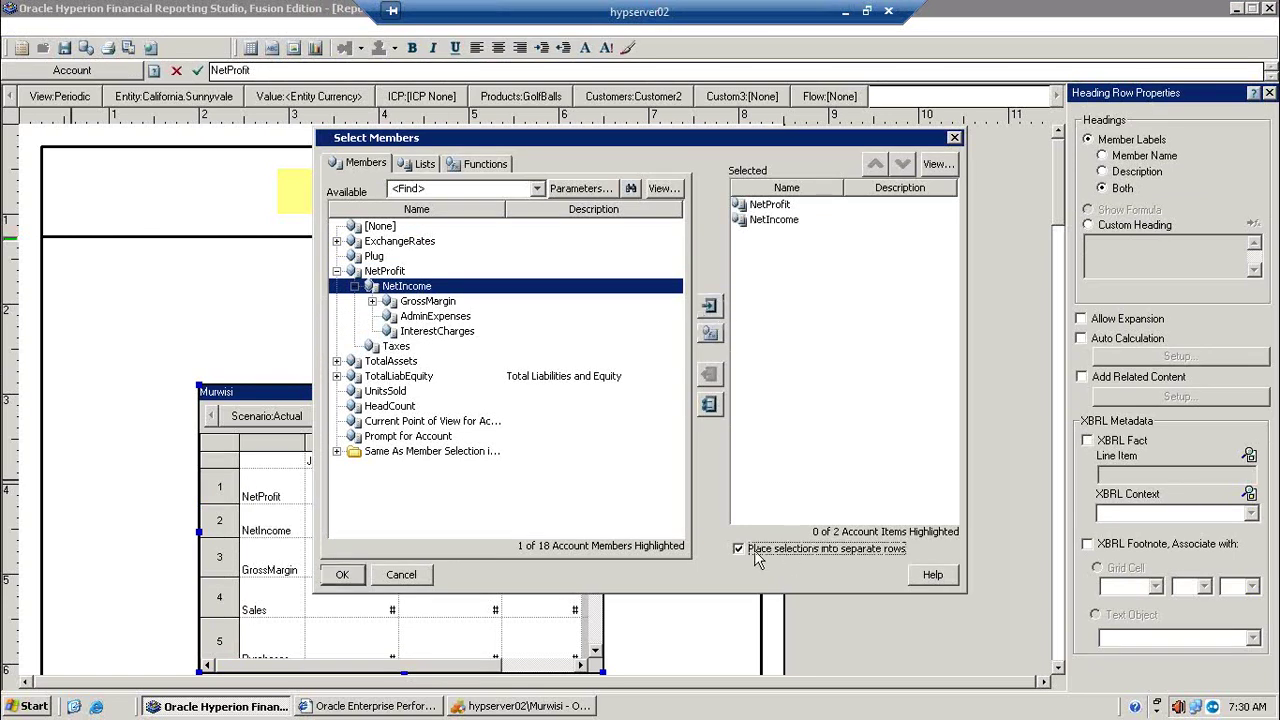
click(342, 574)
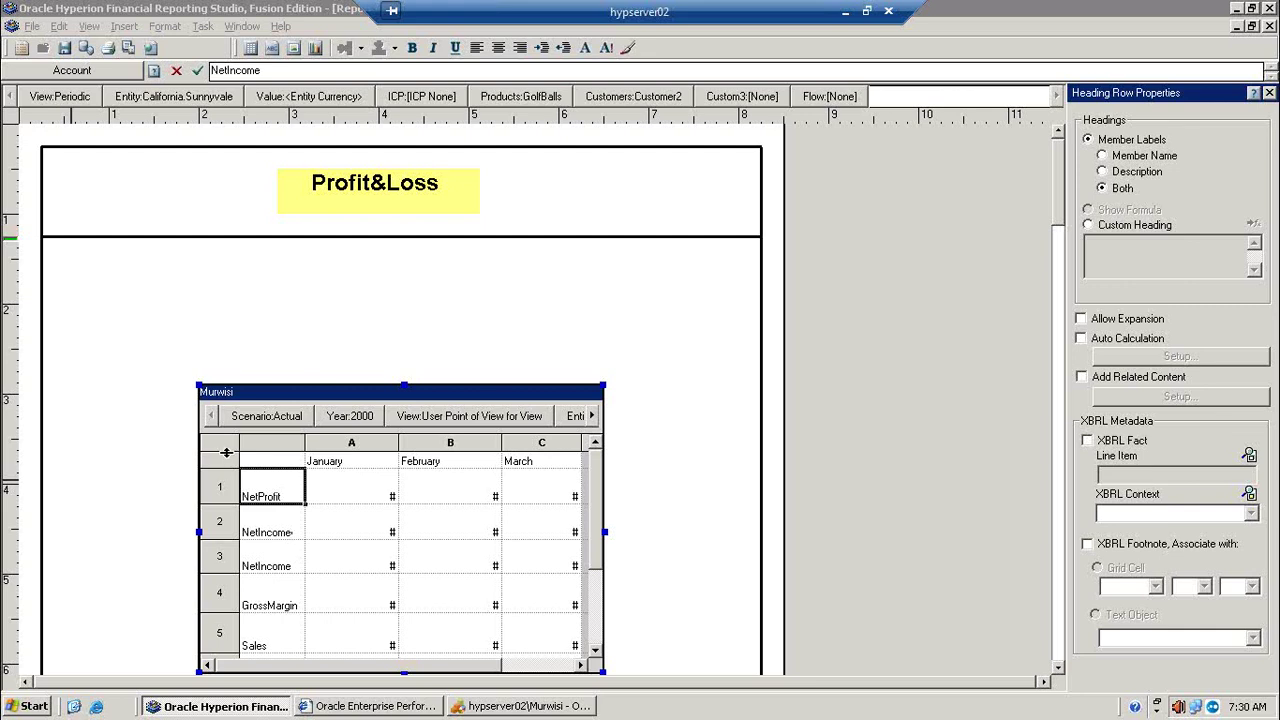
Step: Review the whole grid's Suppression settings and preview both NetIncome rows (10,000, 30,000, 75,000)
click(224, 452)
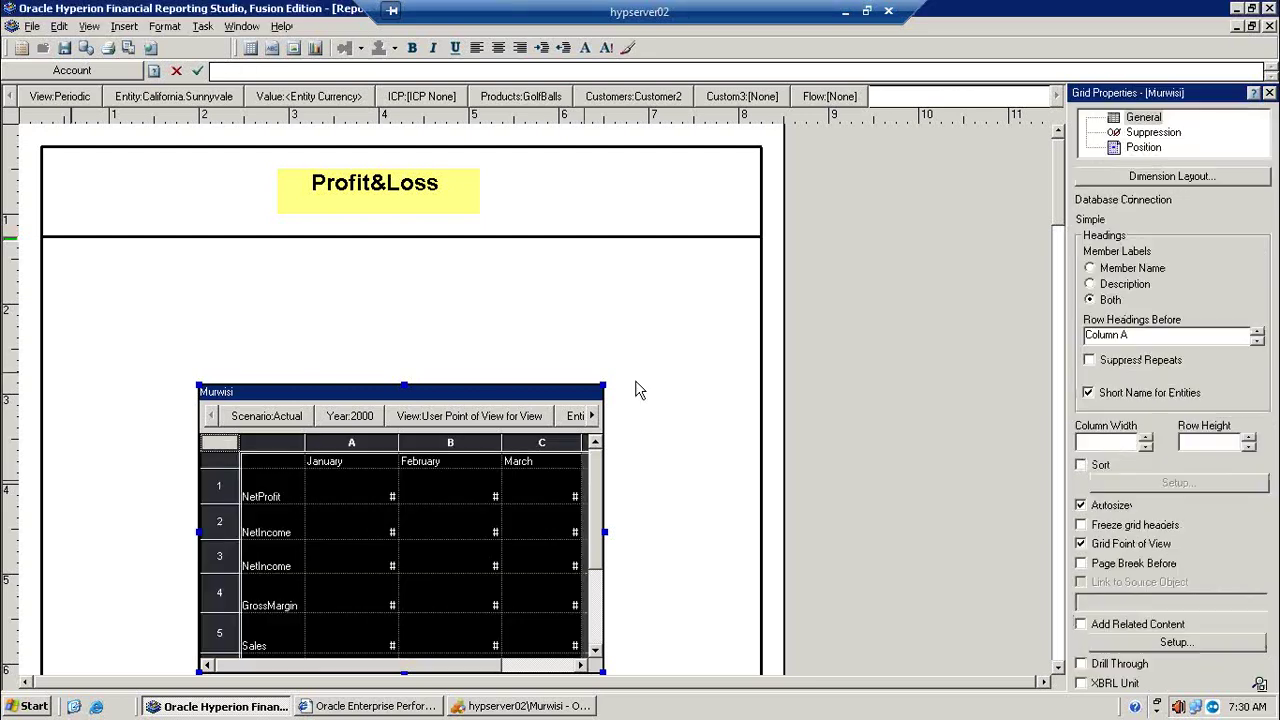
click(1153, 132)
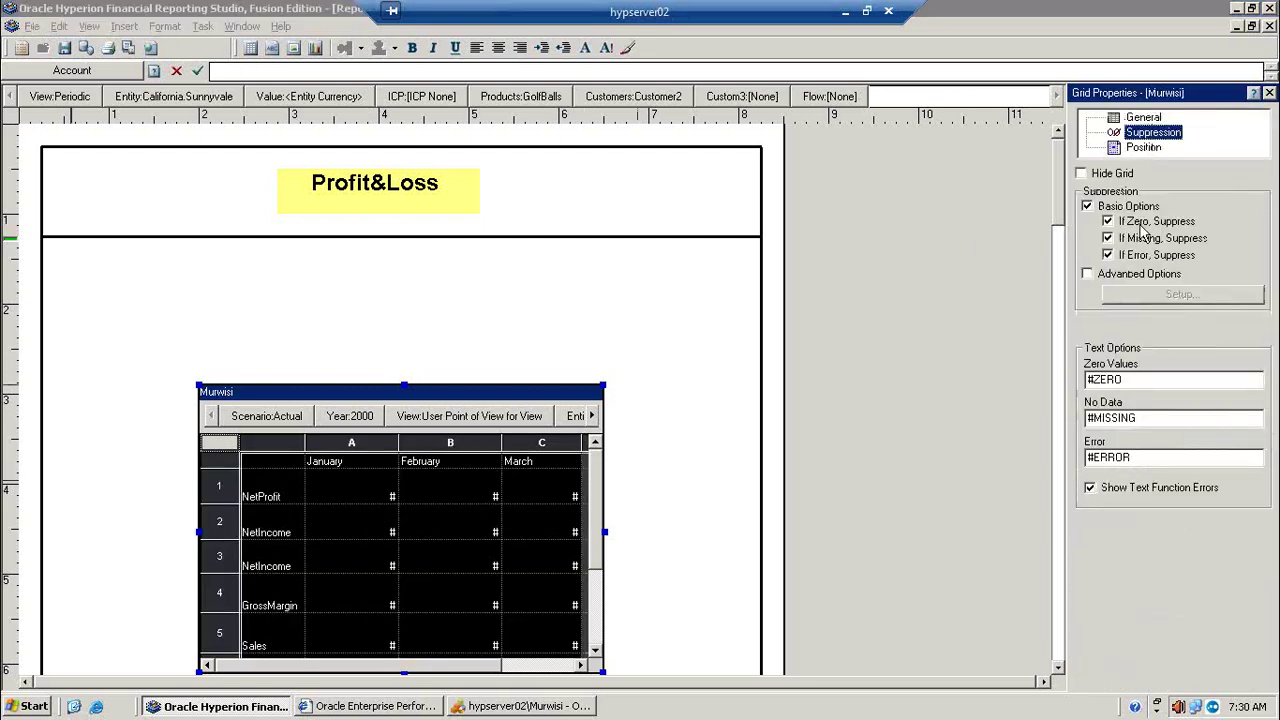
click(129, 47)
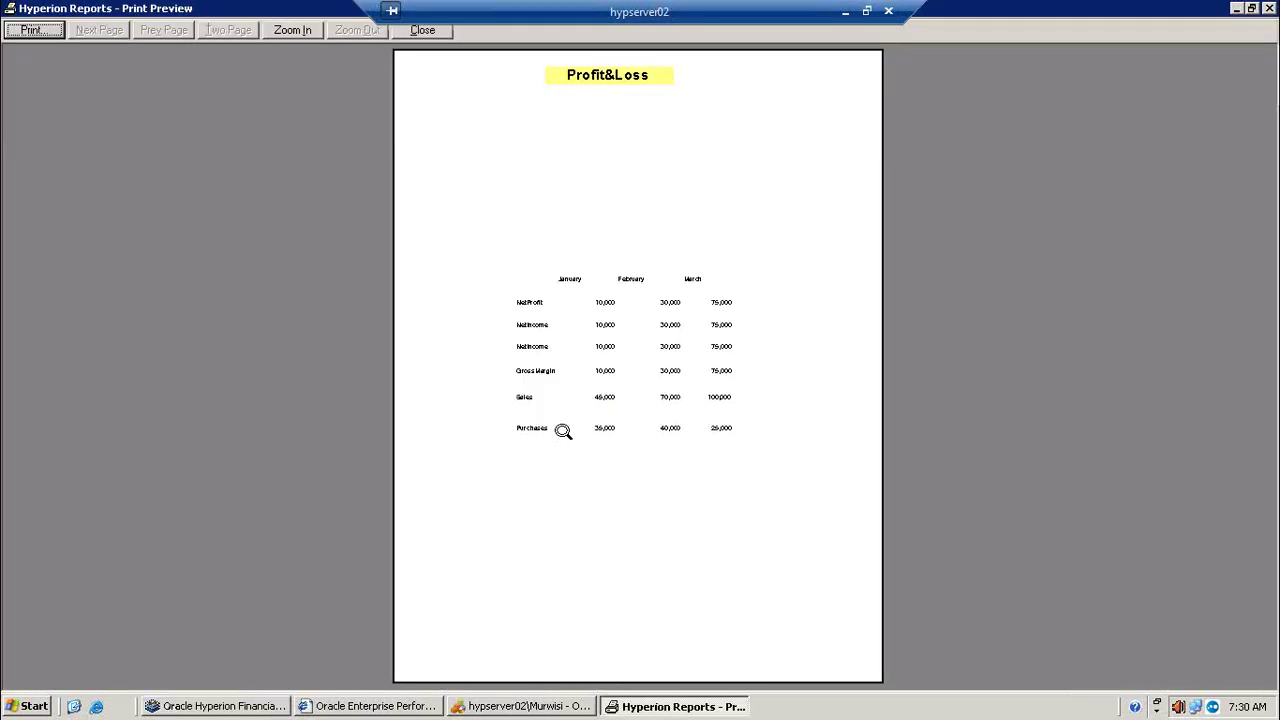
click(638, 385)
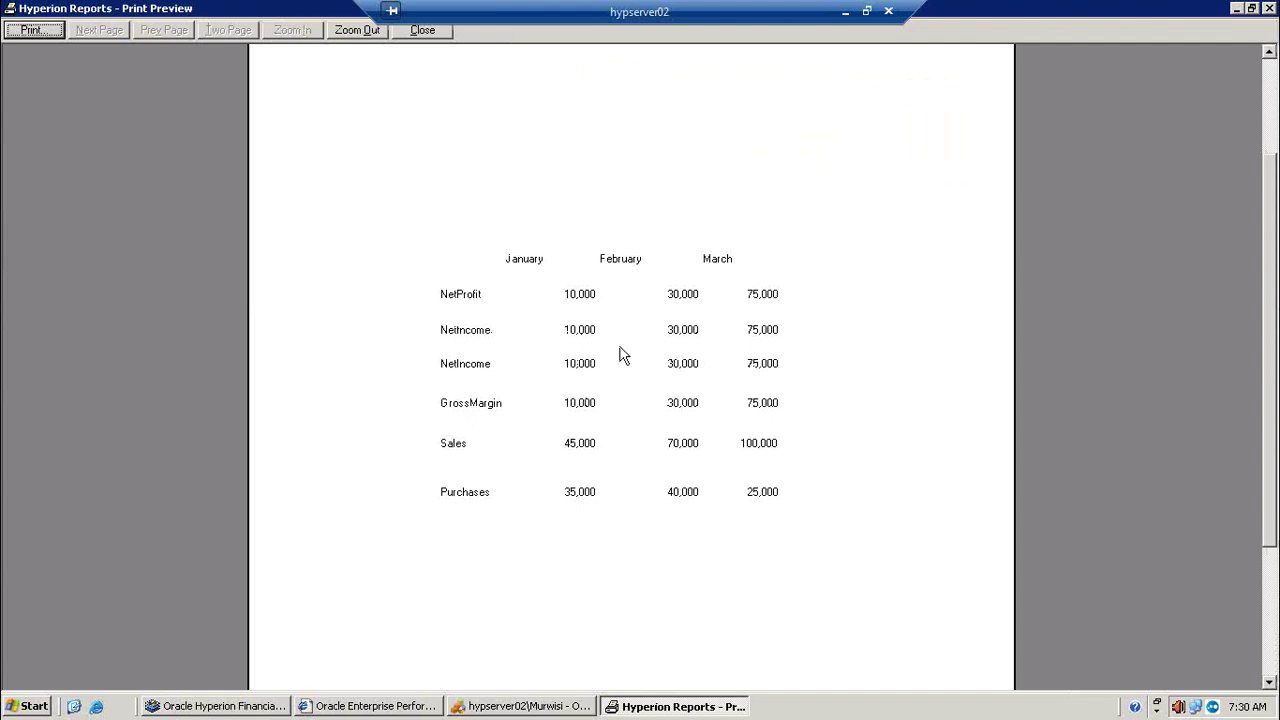
click(1236, 9)
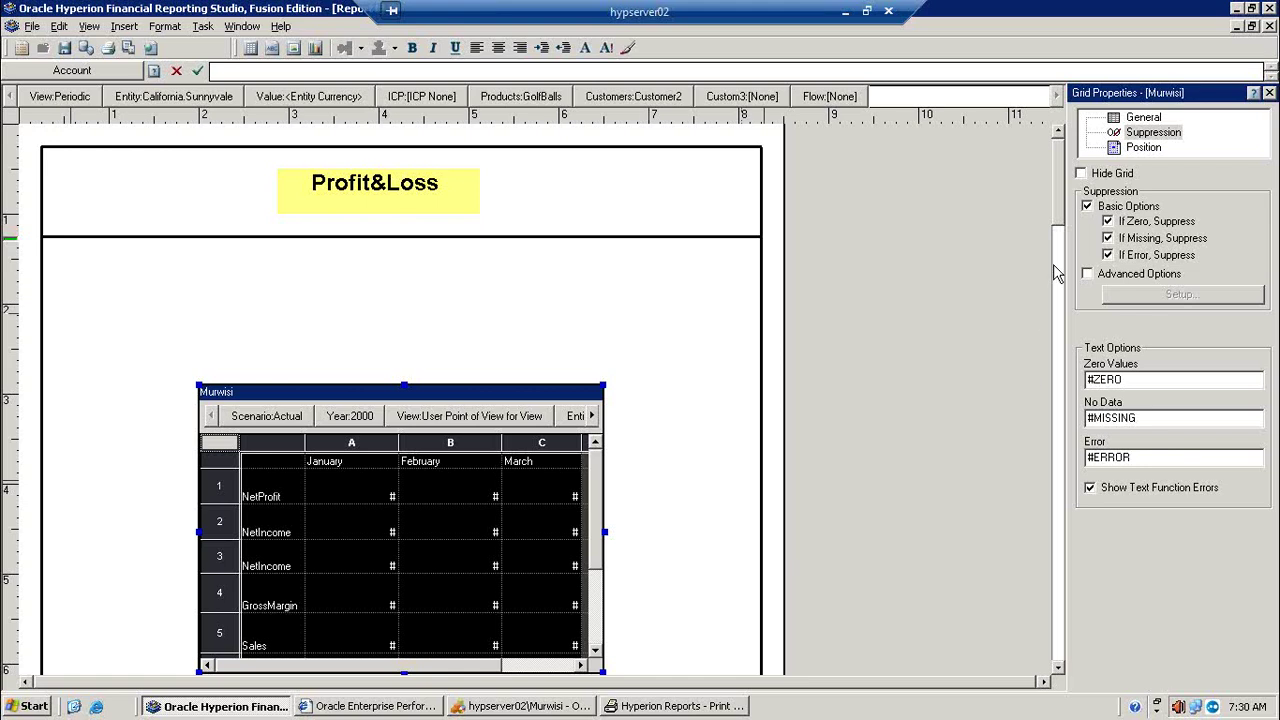
Step: Set grid row 2 to Hide Always and Suppression Ignores Row
drag(1060, 245, 1062, 267)
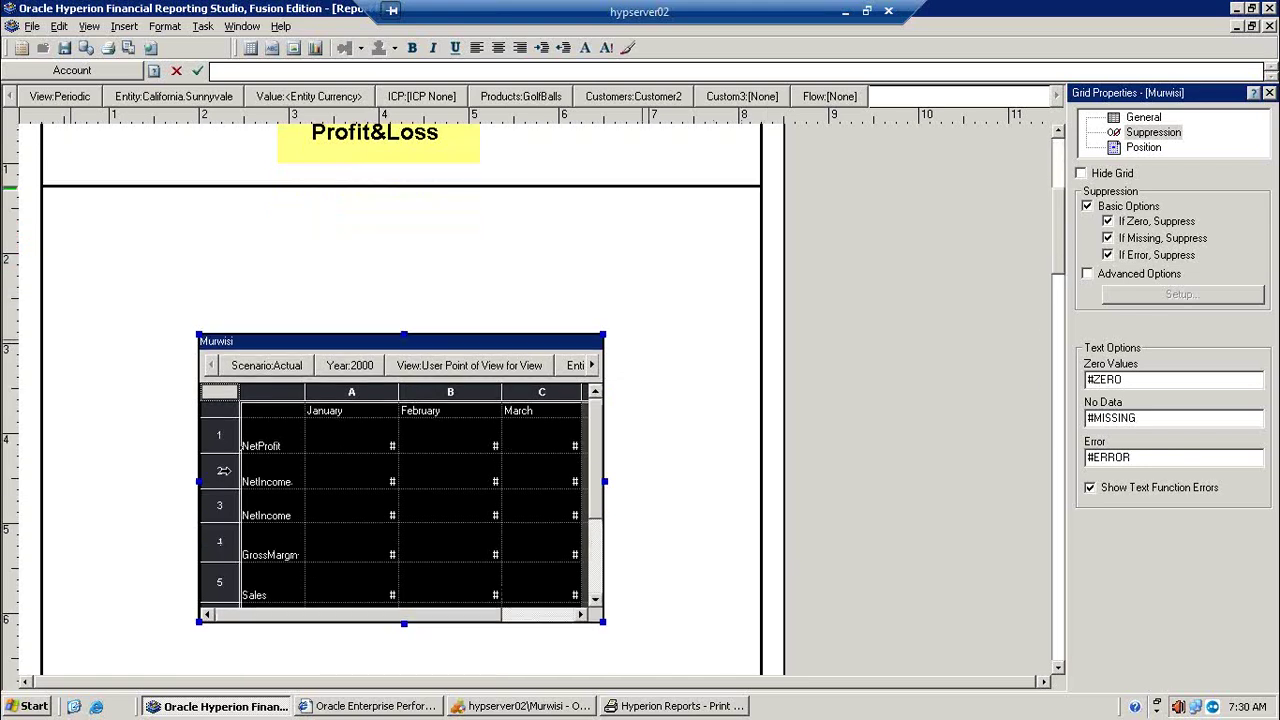
click(224, 470)
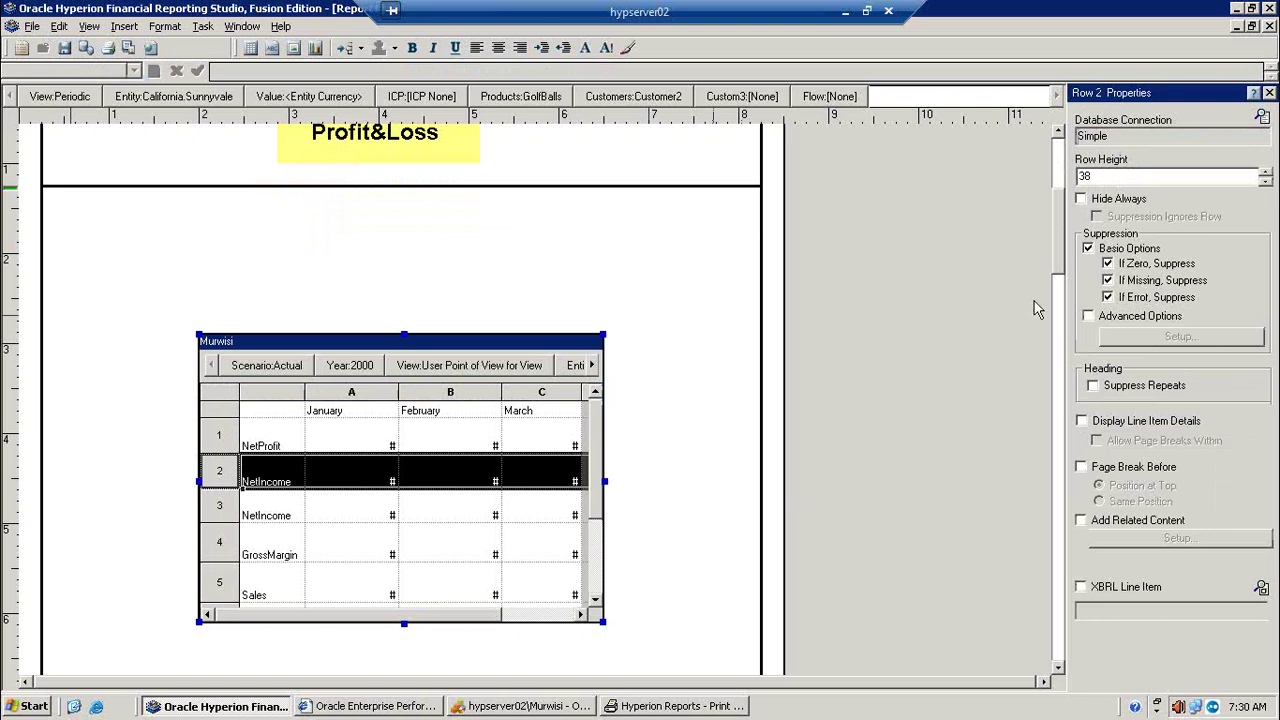
click(1124, 200)
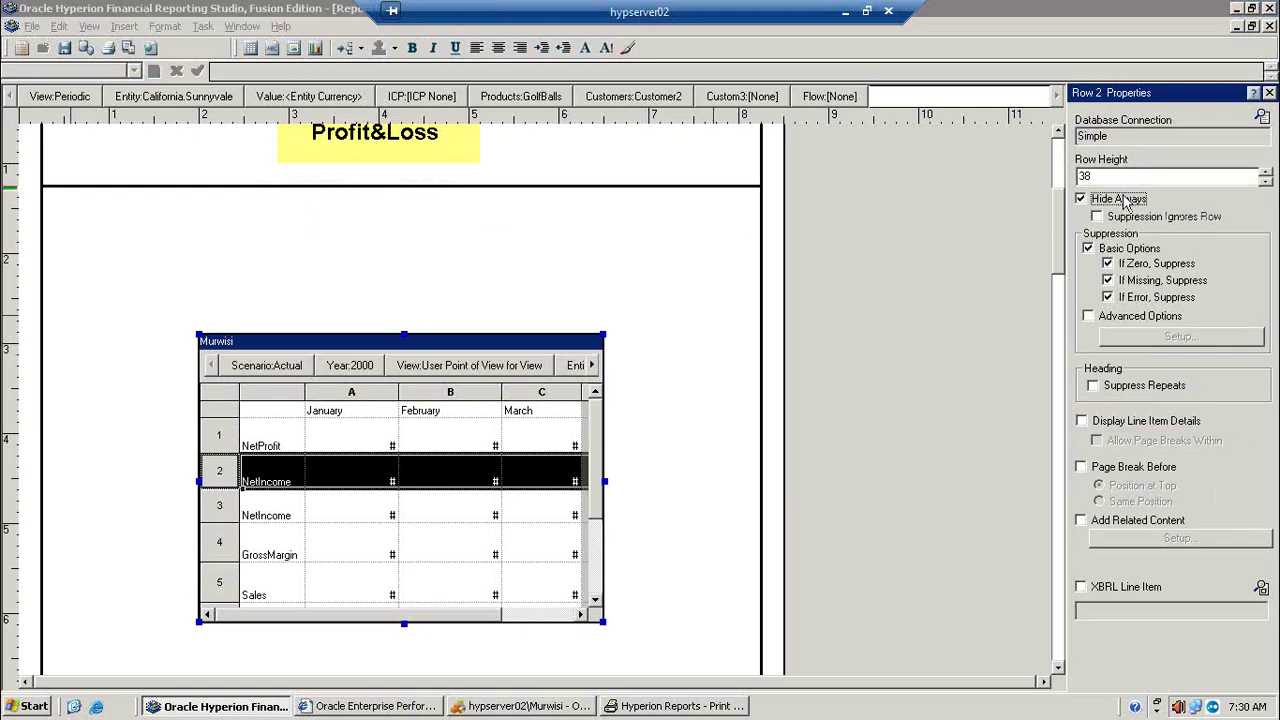
click(1132, 216)
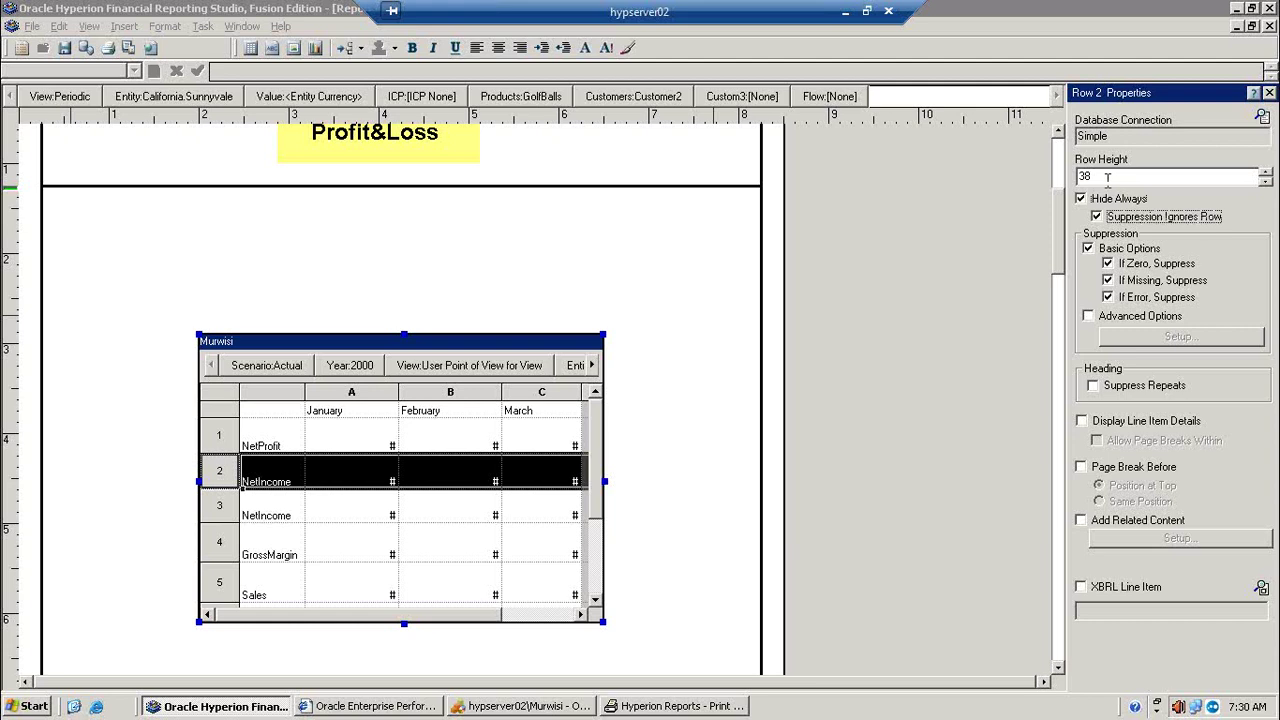
Step: Print-preview the report showing NetIncome only once, then return to design
click(128, 47)
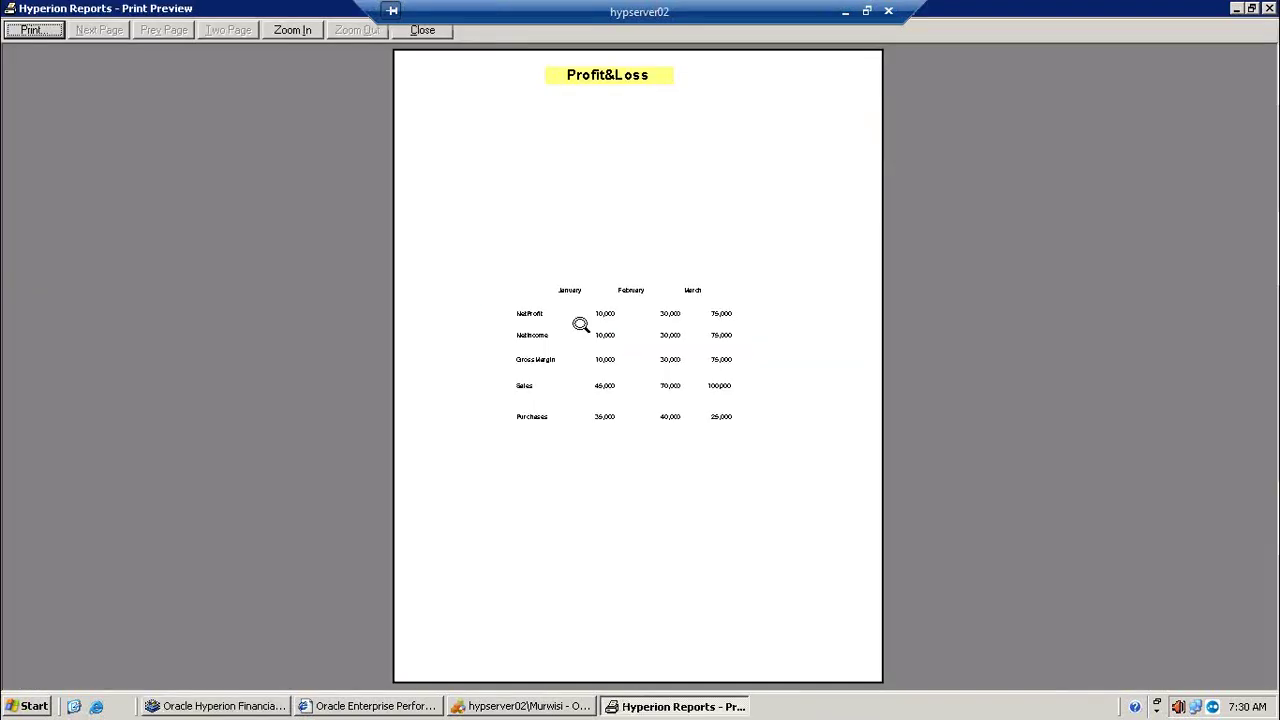
click(580, 389)
click(580, 389)
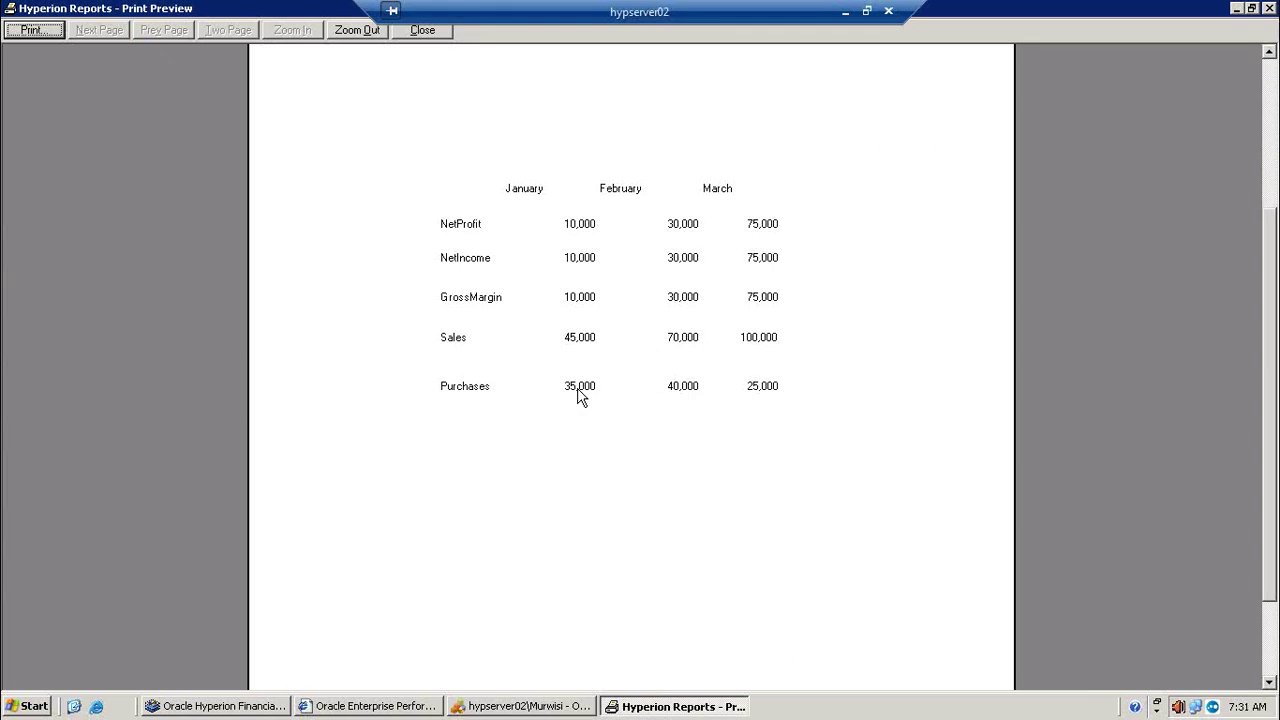
click(1237, 9)
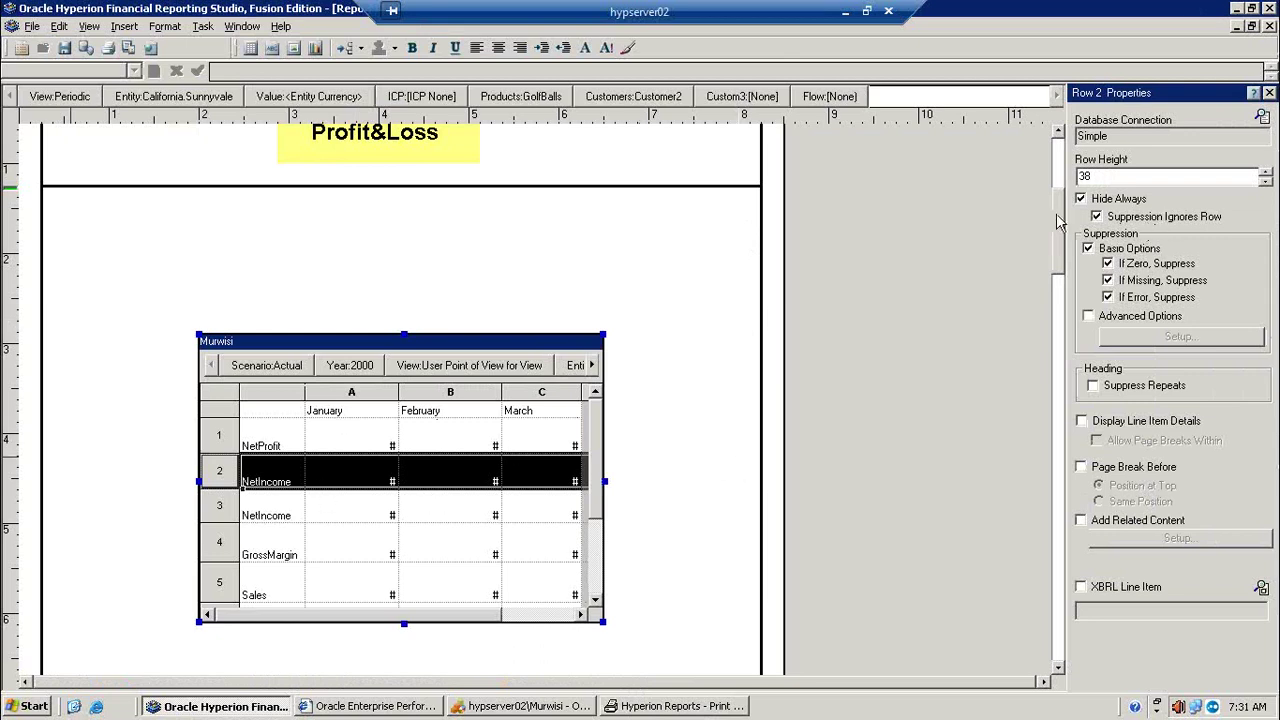
Step: Clear Hide Always on row 2 and enable Suppress Repeats for the whole grid
click(1122, 200)
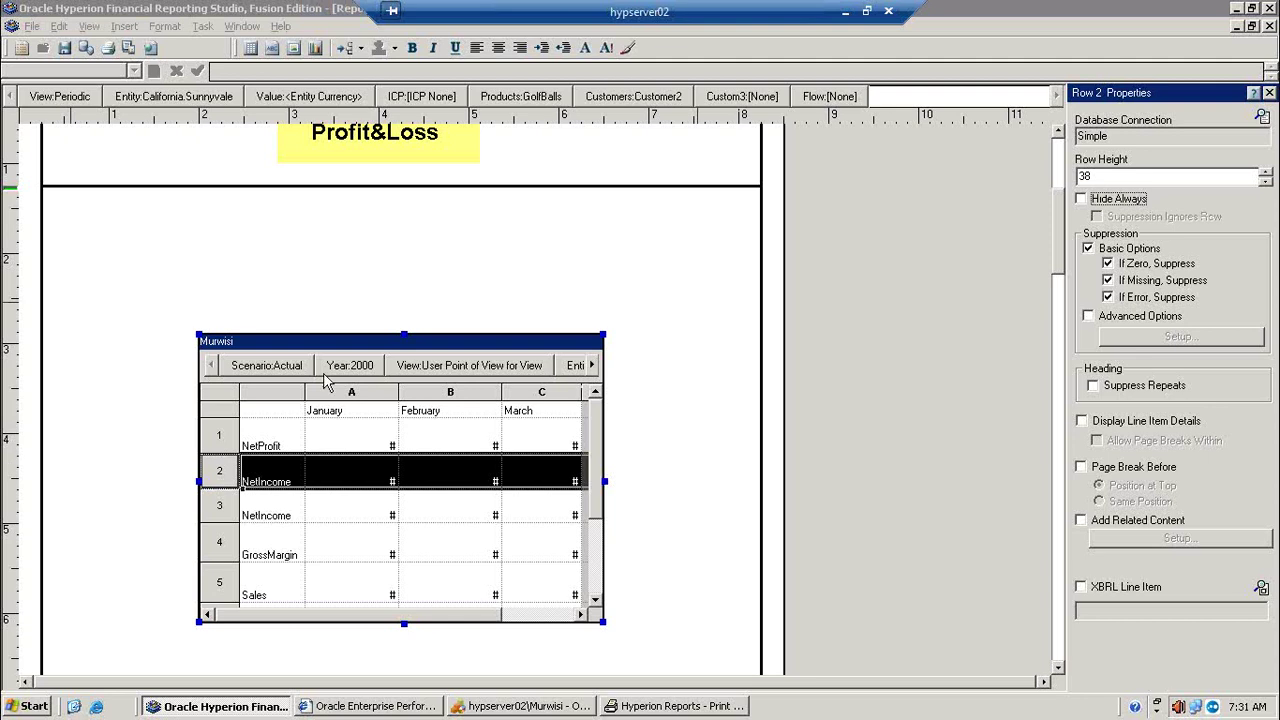
drag(212, 401, 219, 390)
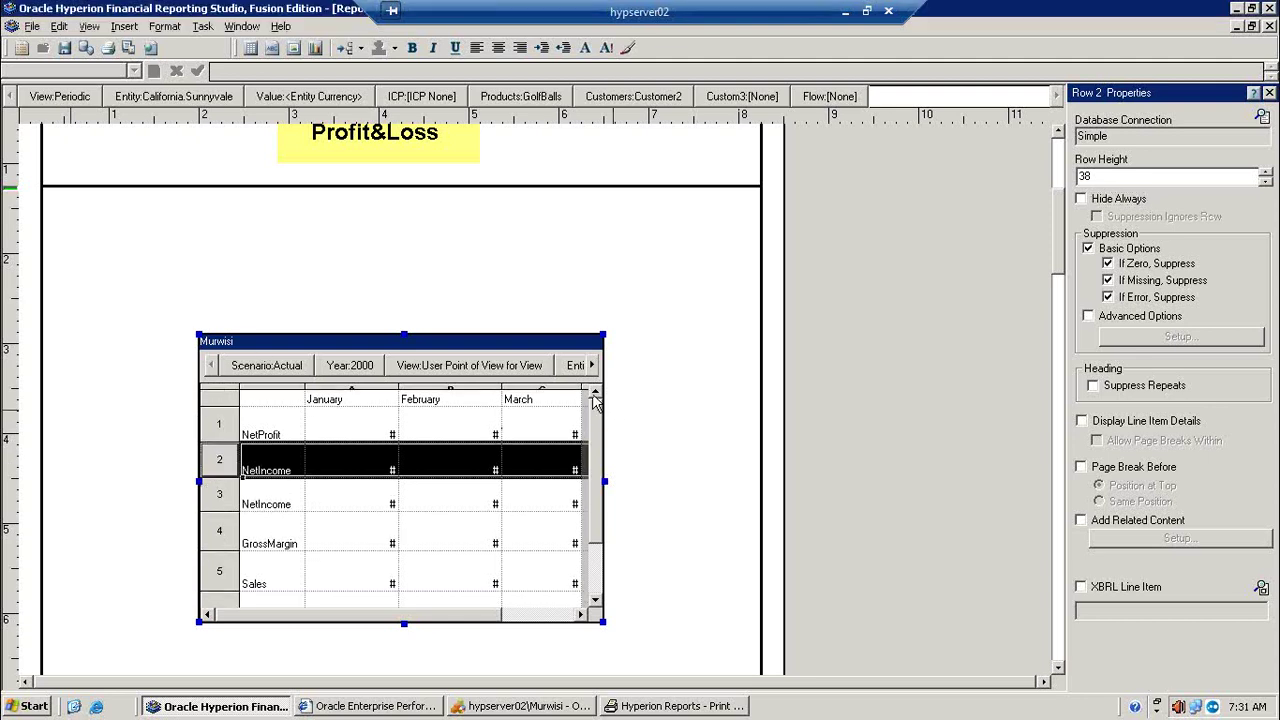
click(213, 396)
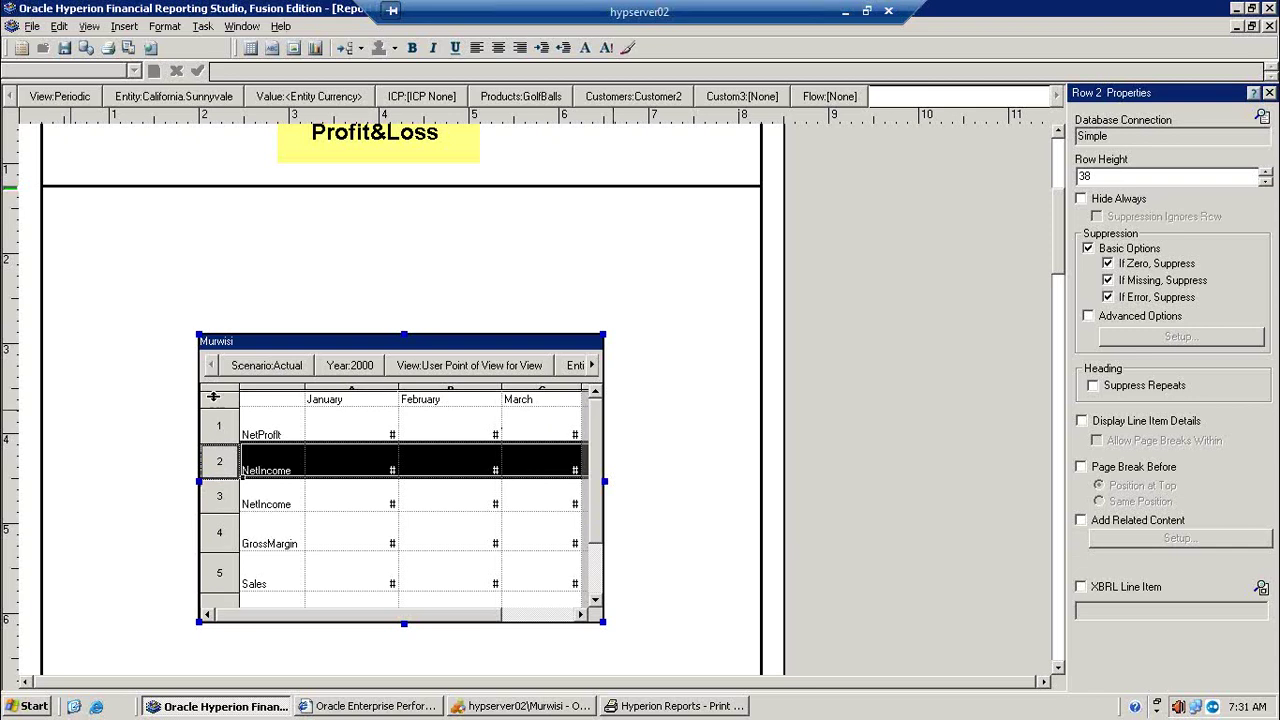
drag(213, 396, 214, 410)
click(217, 400)
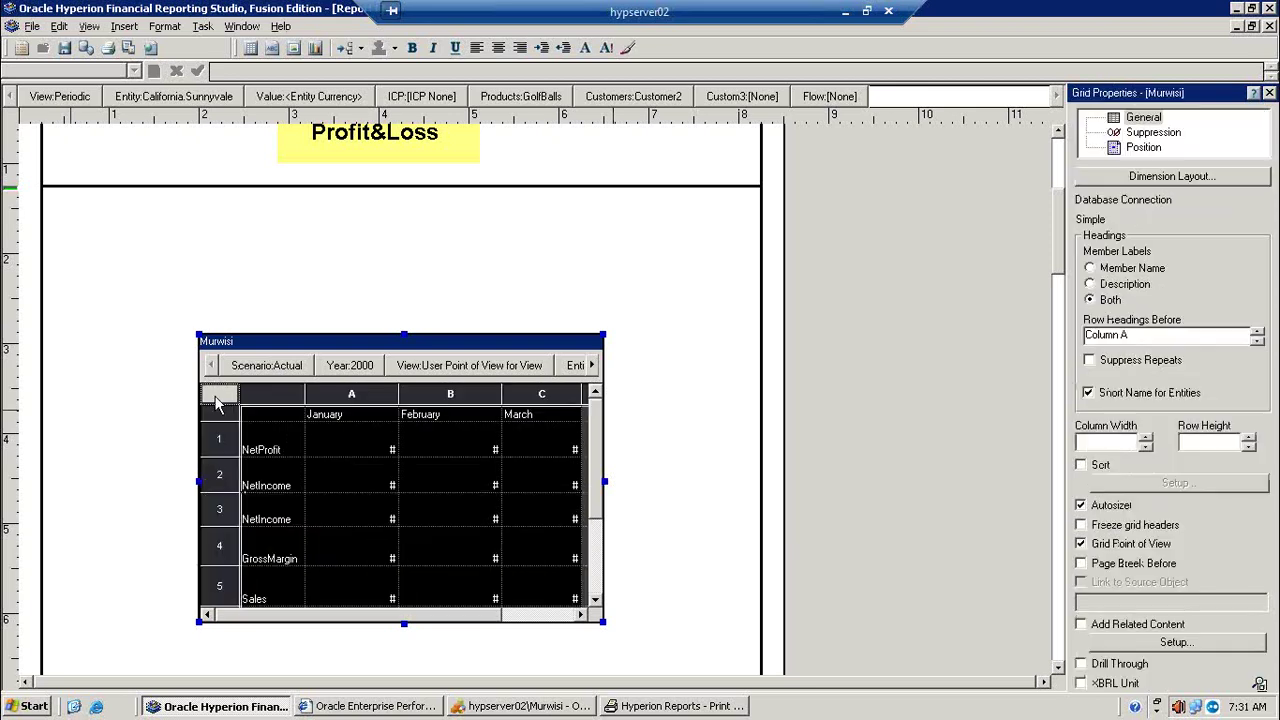
click(1140, 362)
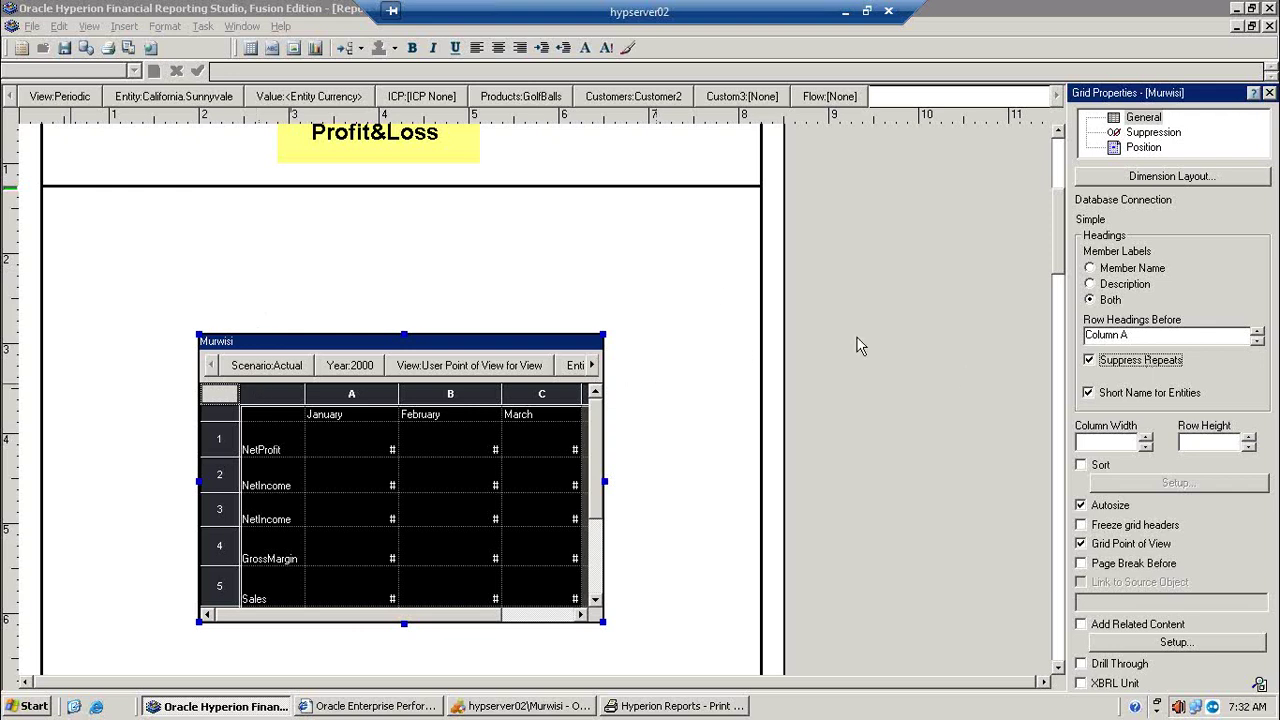
click(128, 47)
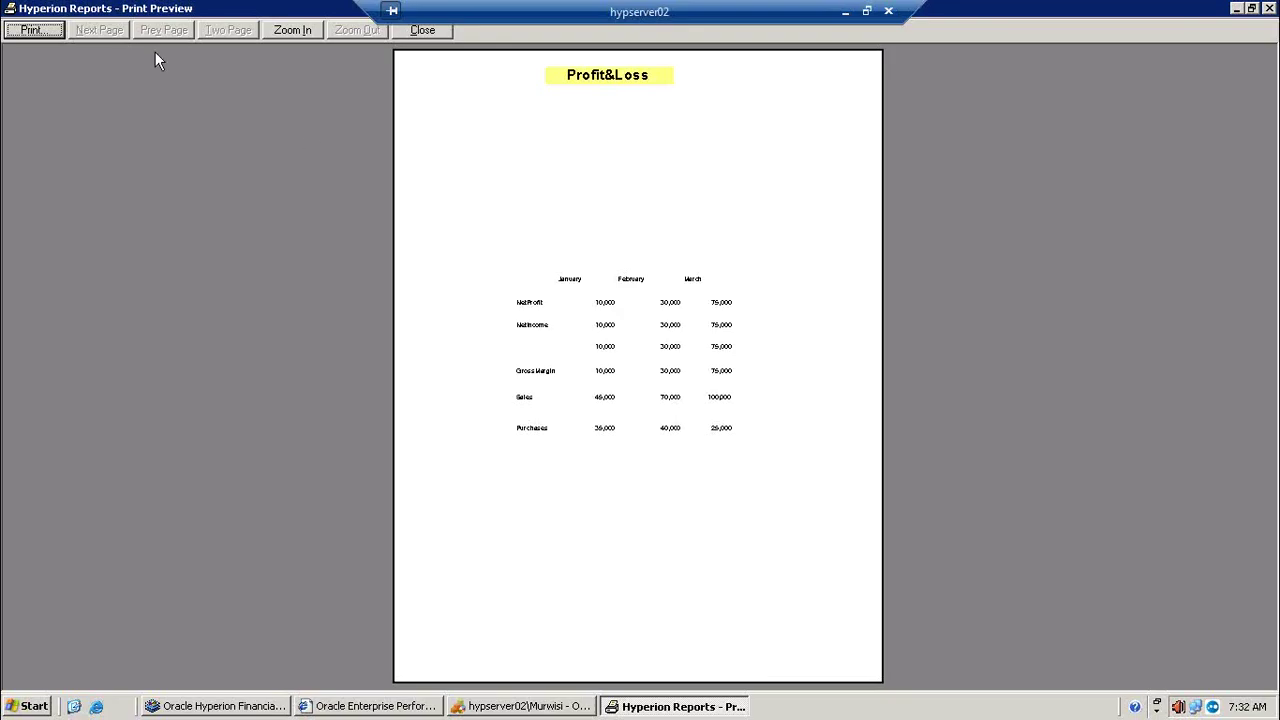
click(558, 358)
click(560, 363)
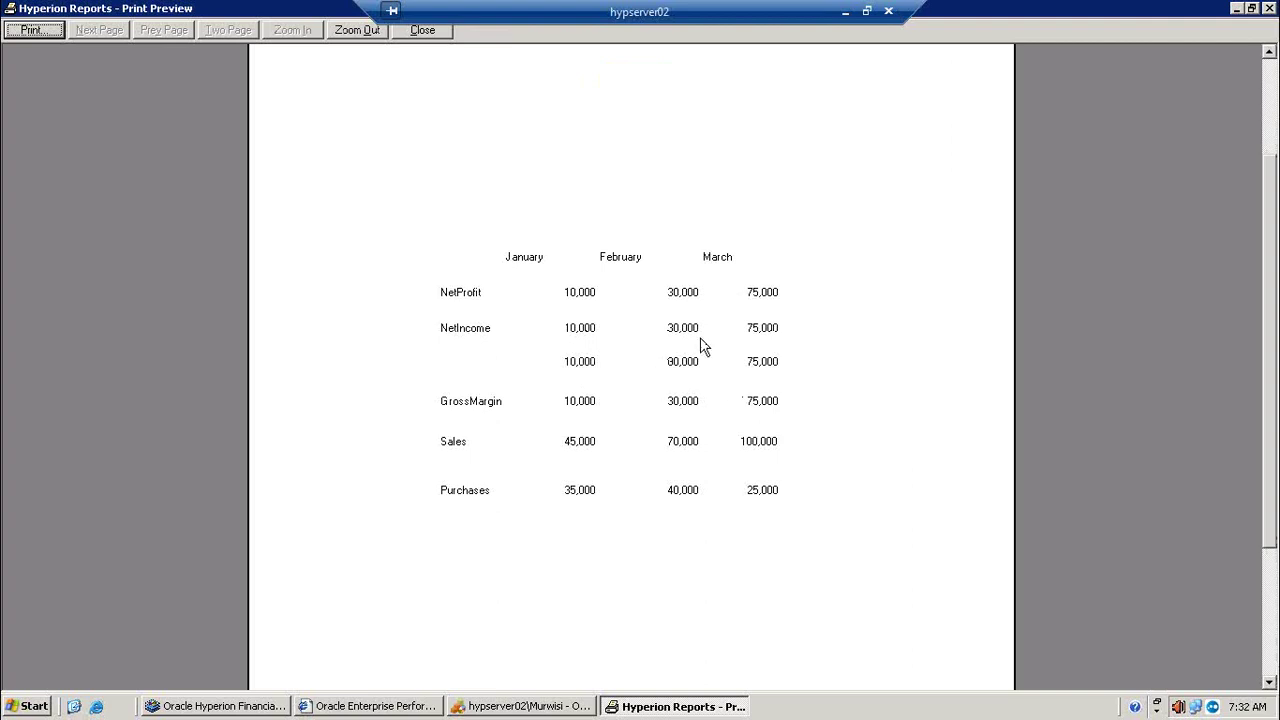
click(1237, 8)
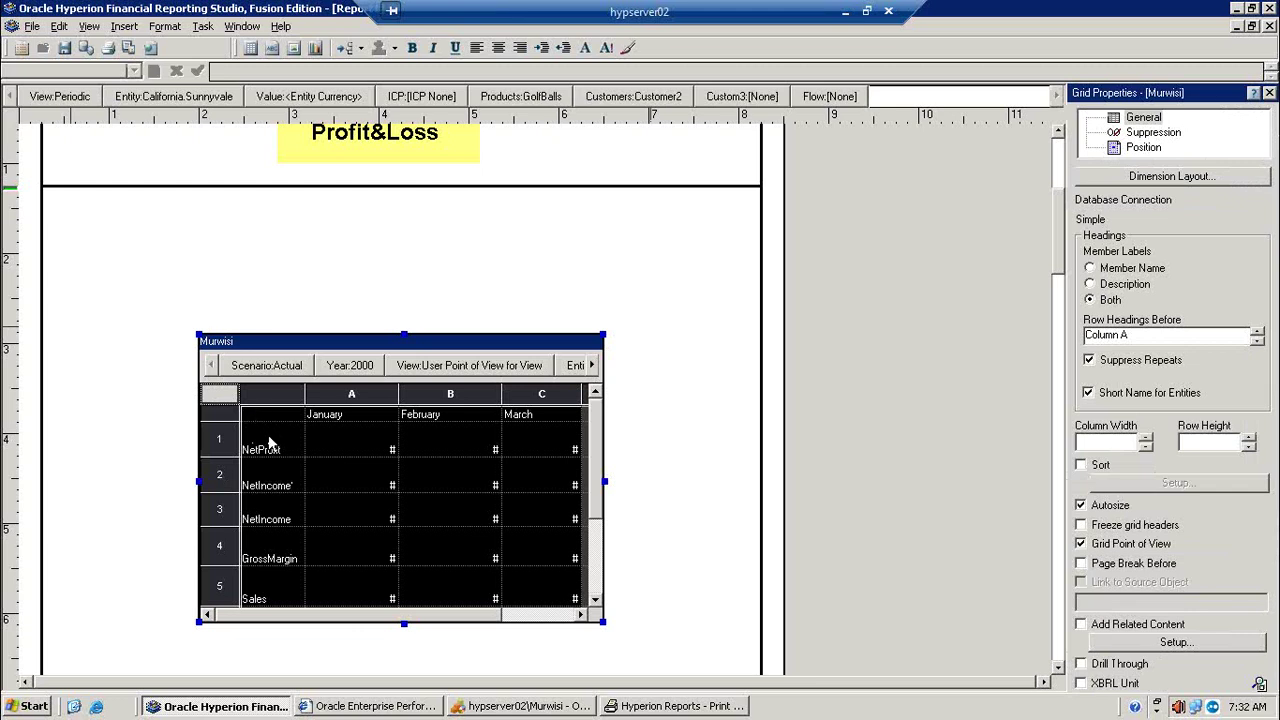
Step: Select the NetIncome row 2 of the grid to edit its suppression properties
click(272, 481)
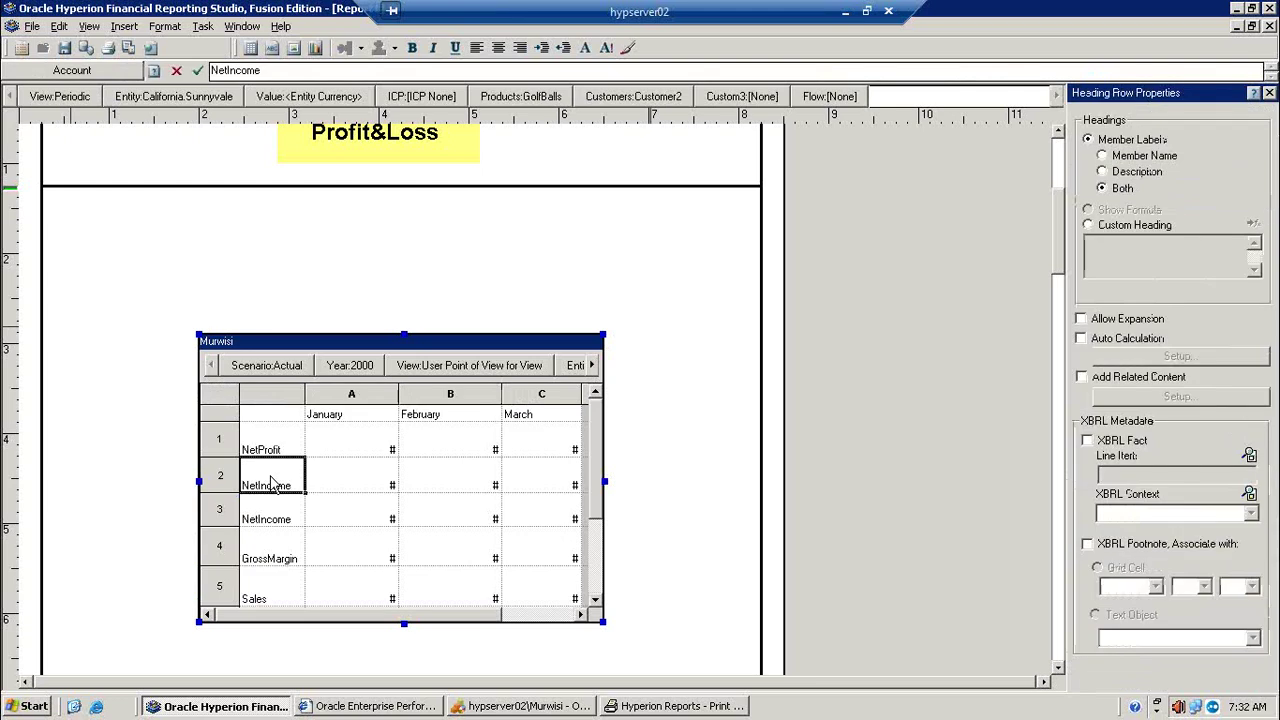
click(228, 475)
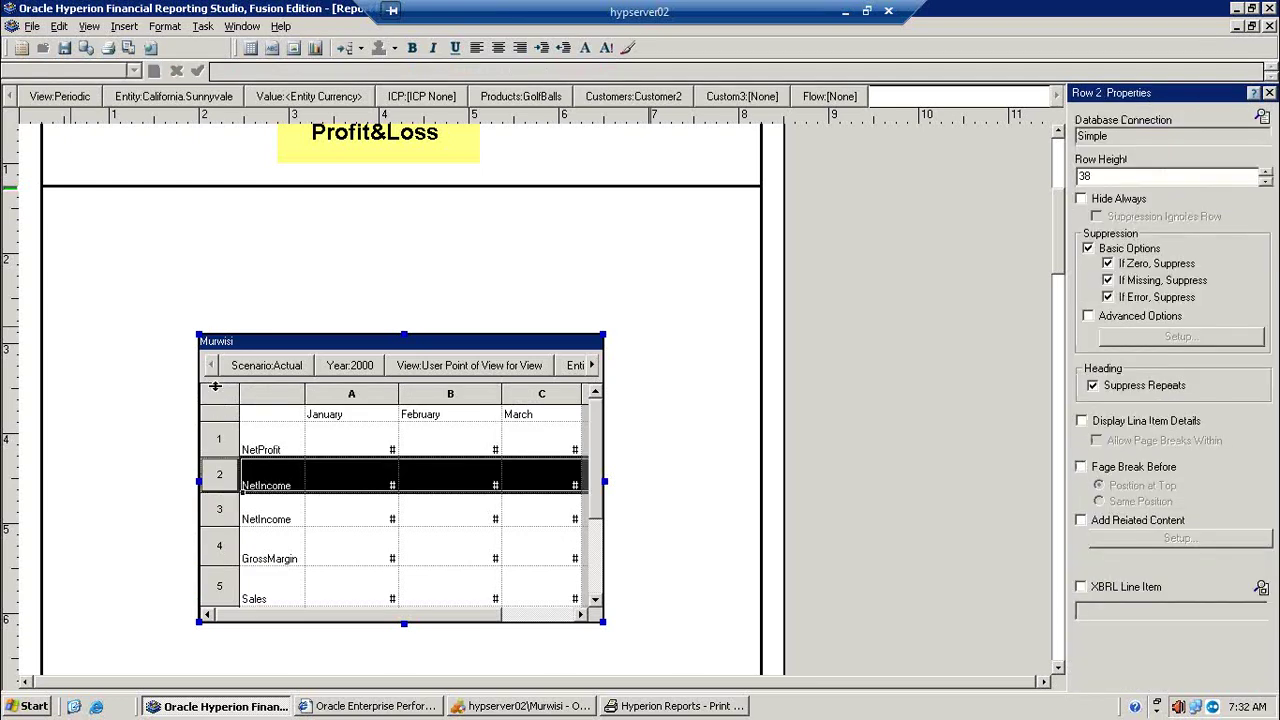
click(219, 399)
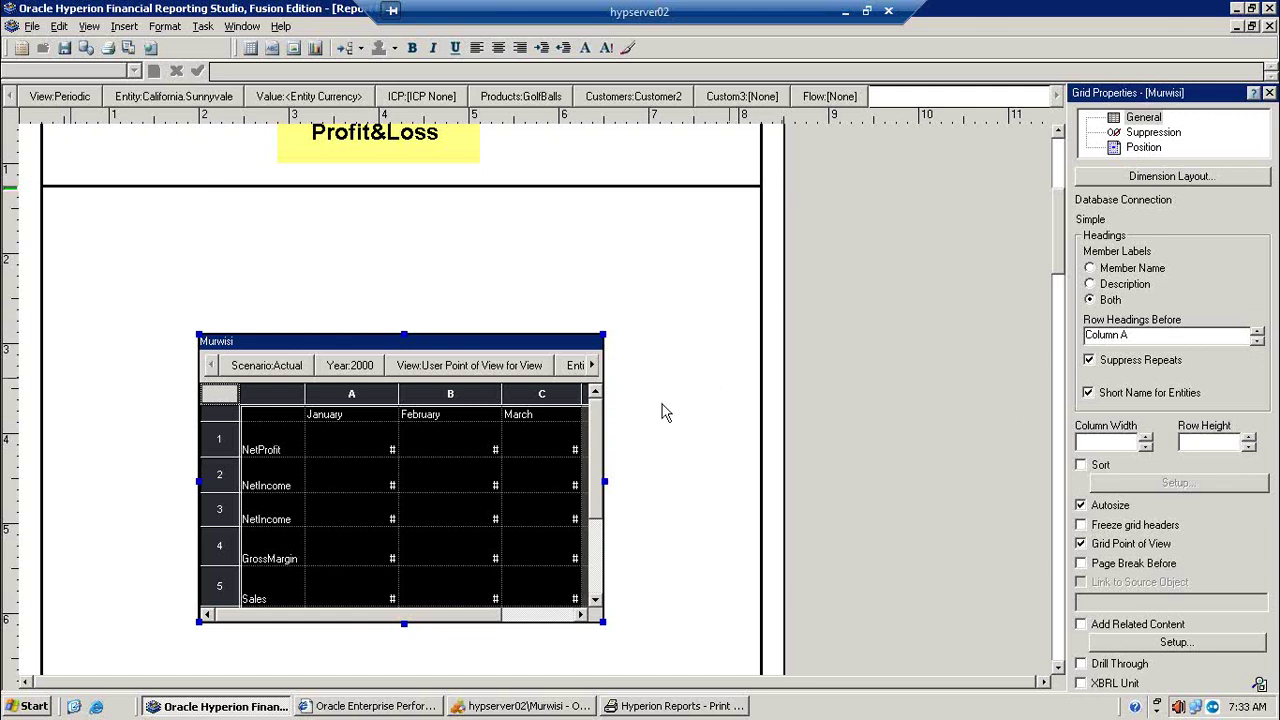
click(219, 473)
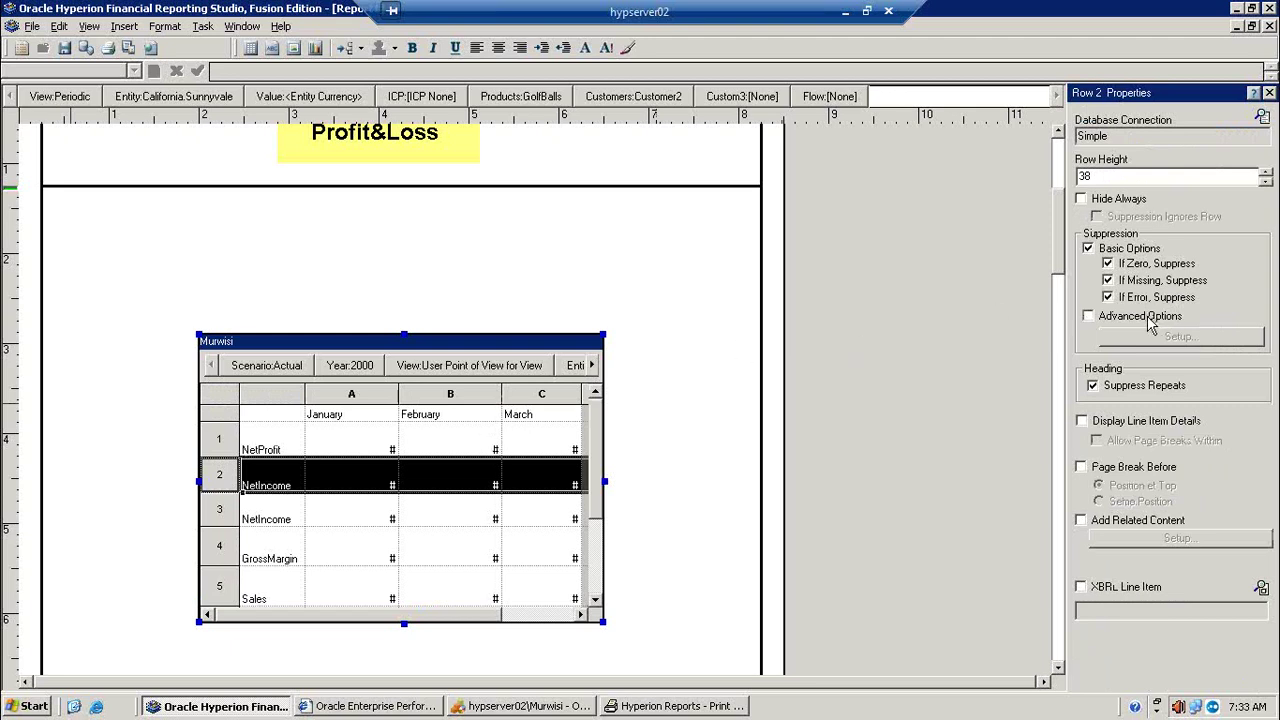
Step: Turn off Suppress Repeats for the whole grid
click(795, 437)
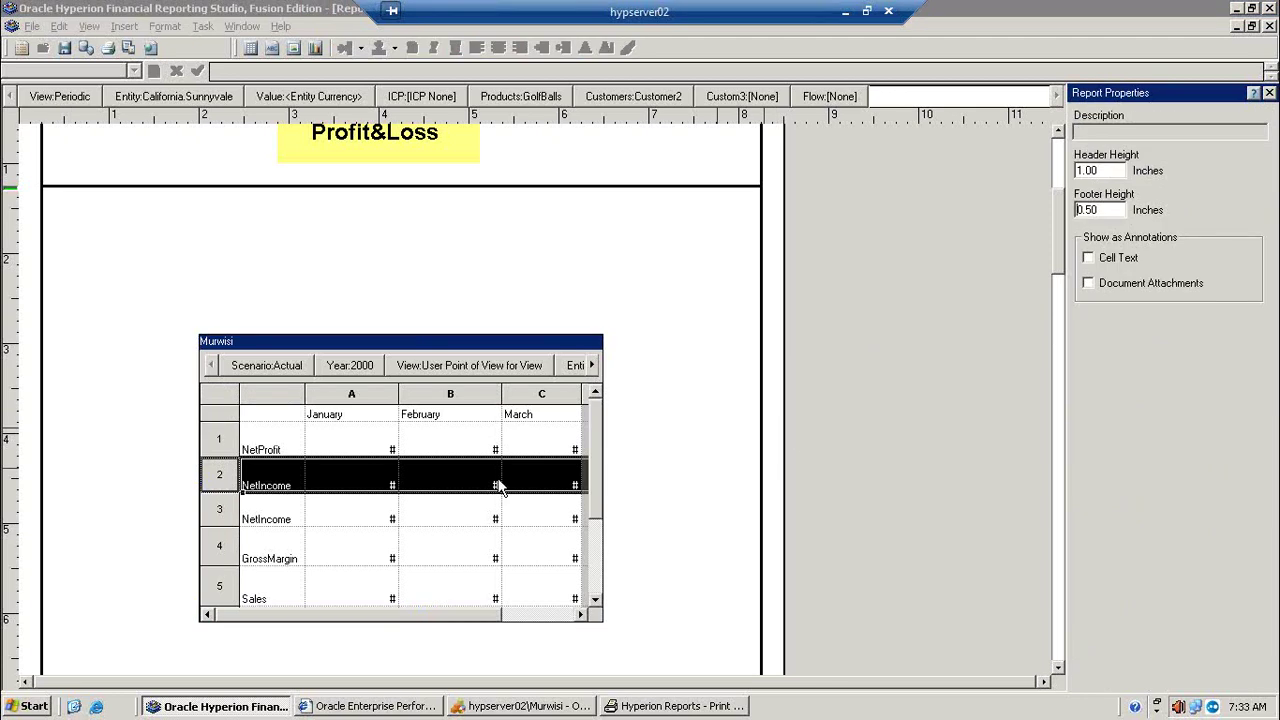
click(222, 395)
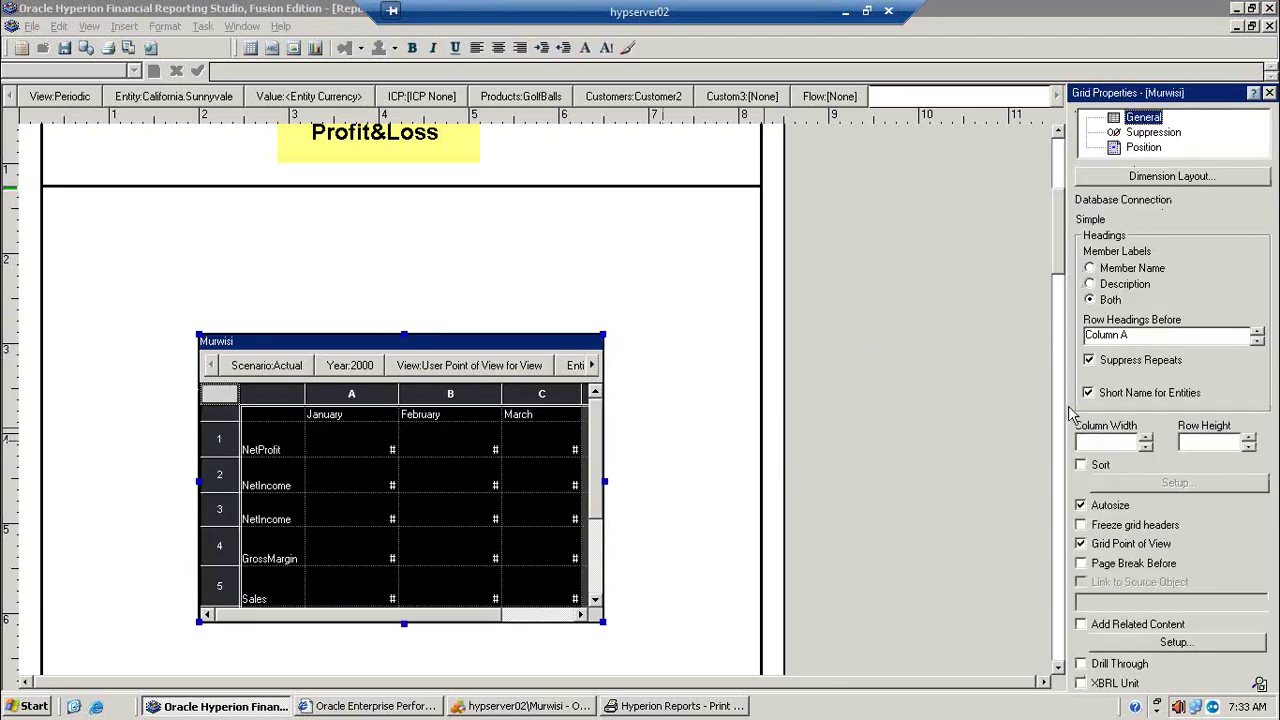
click(1145, 362)
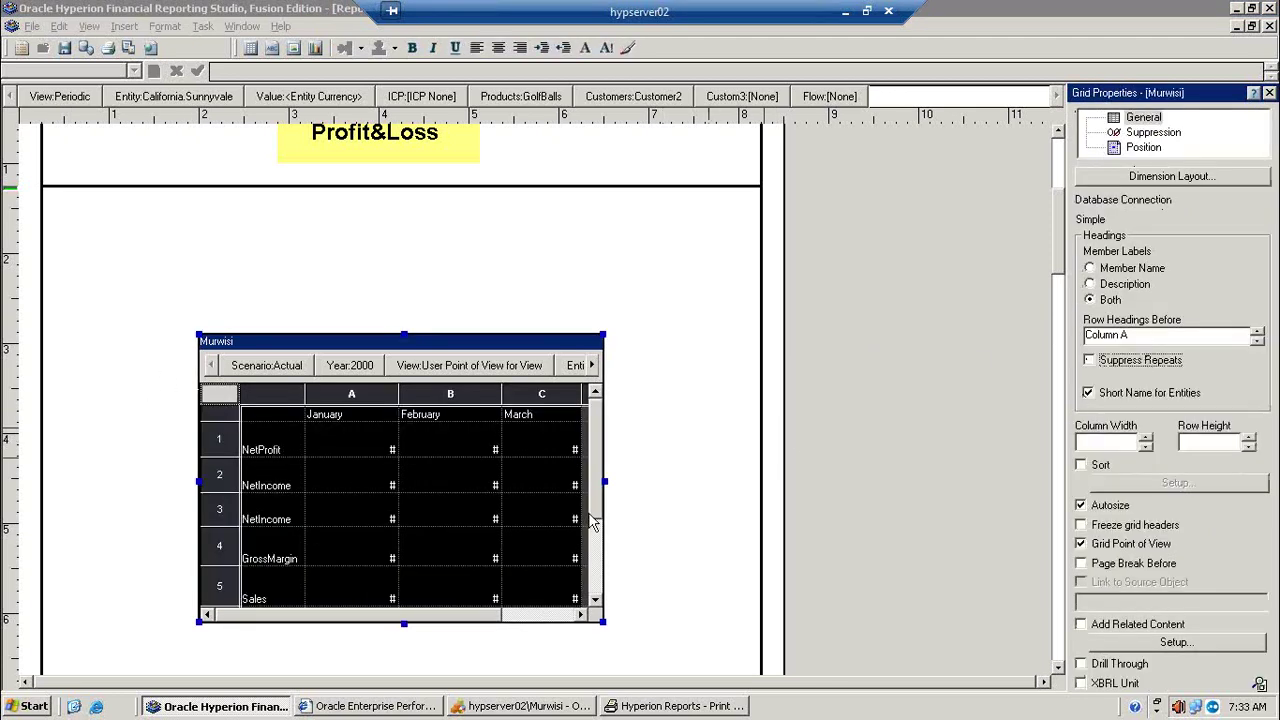
Step: Enable advanced suppression on row 2 with an Account member name equals condition
click(222, 476)
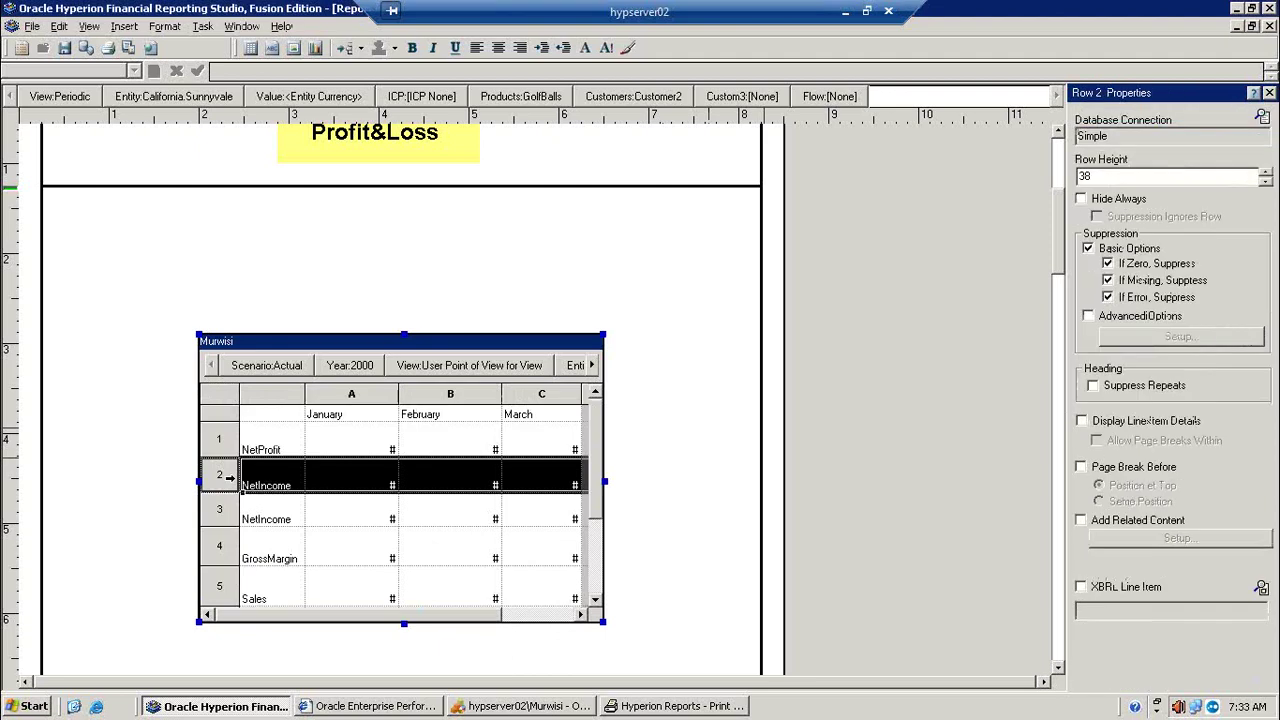
click(1124, 318)
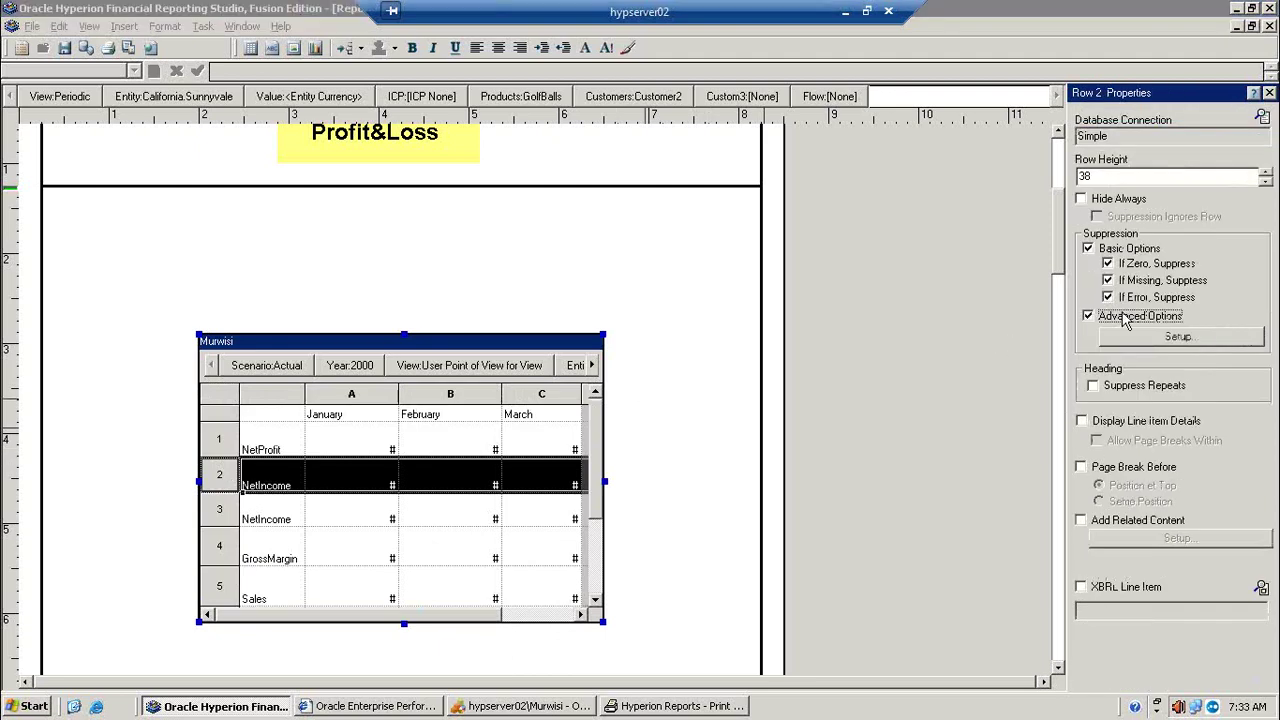
click(1180, 339)
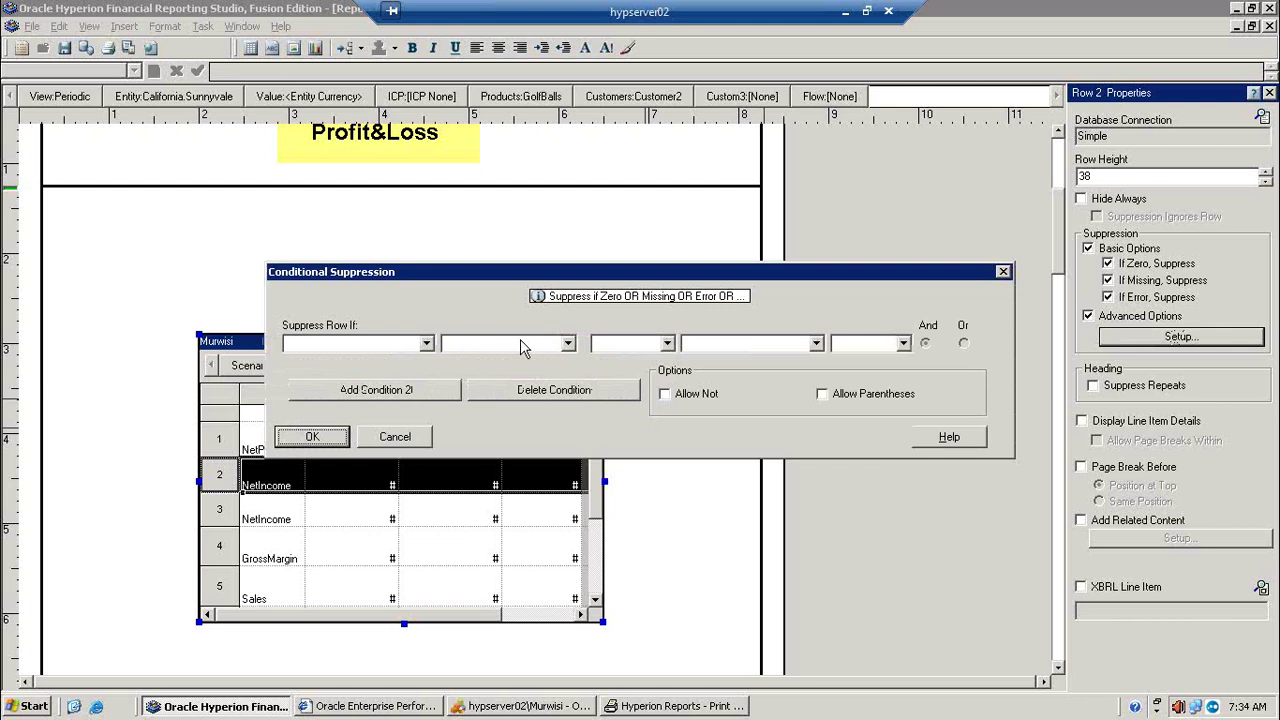
click(426, 344)
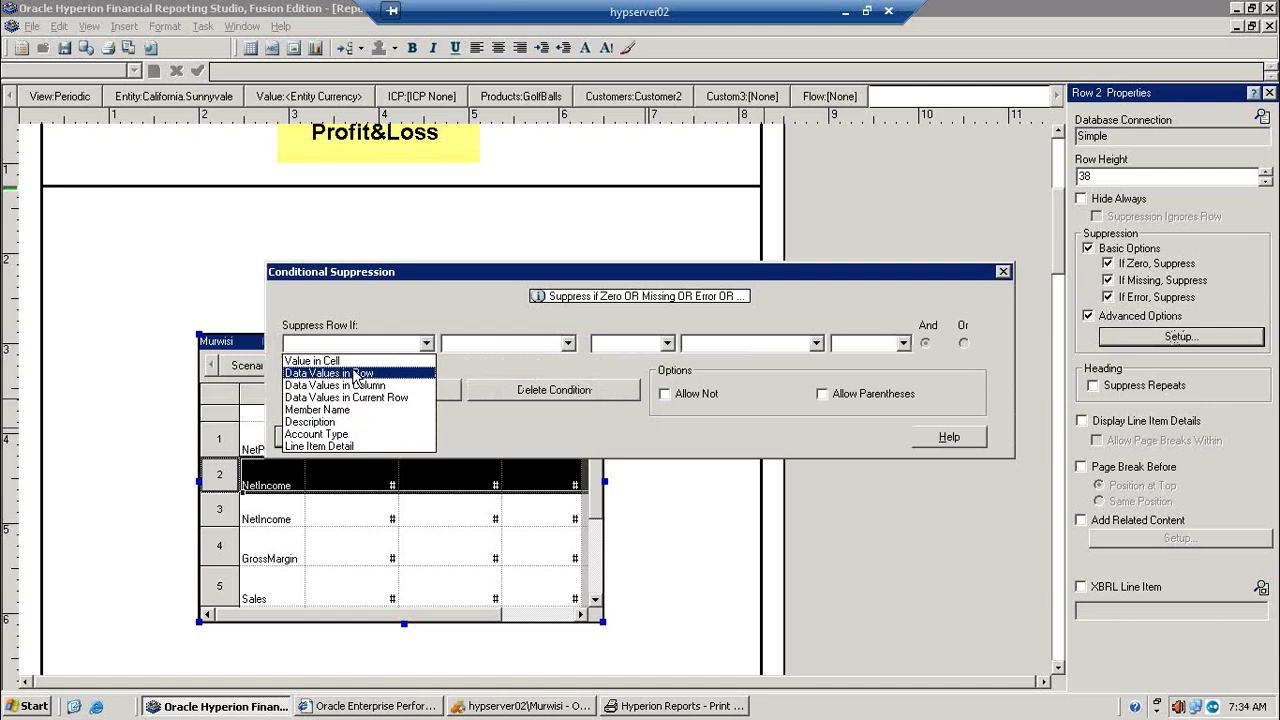
key(Up)
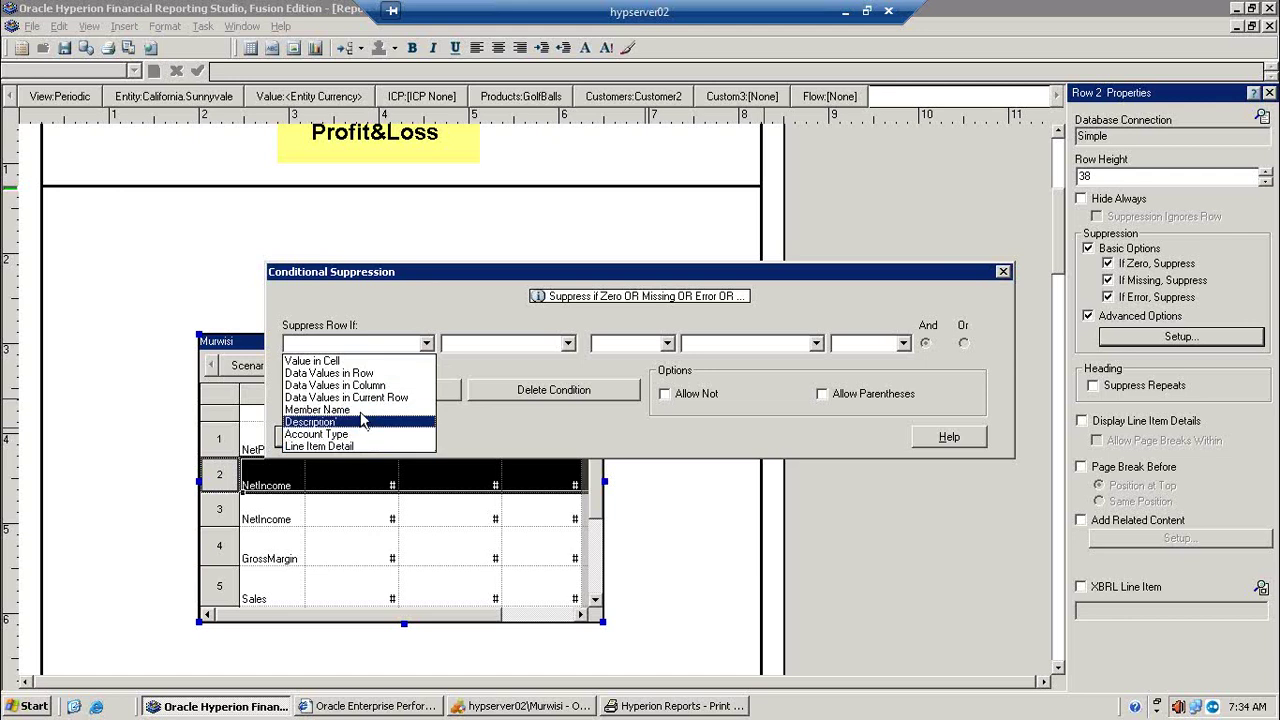
click(360, 411)
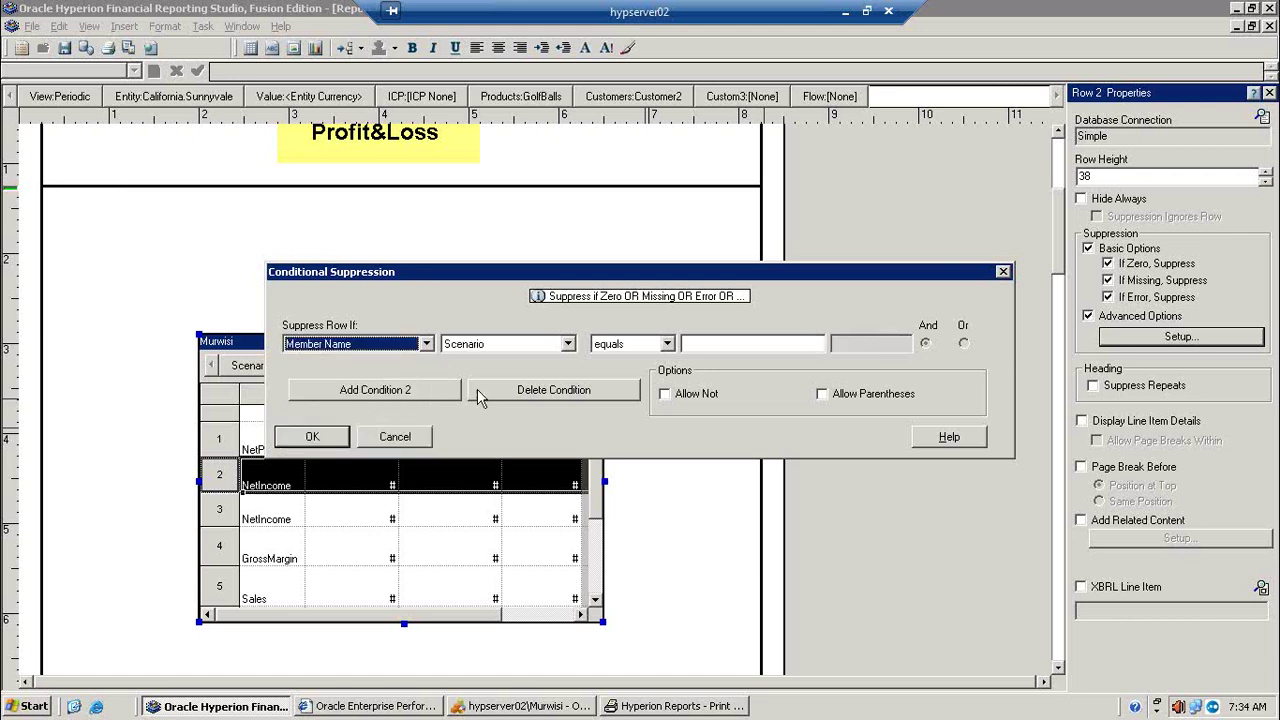
click(568, 345)
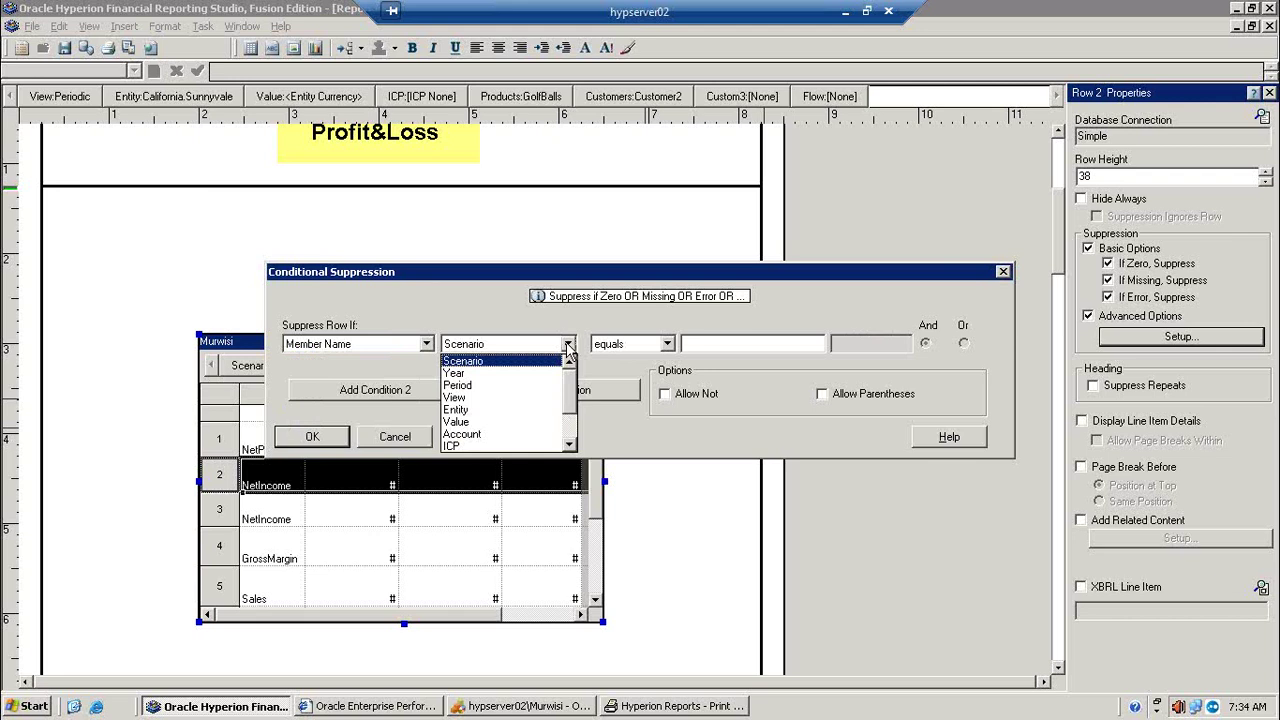
click(505, 436)
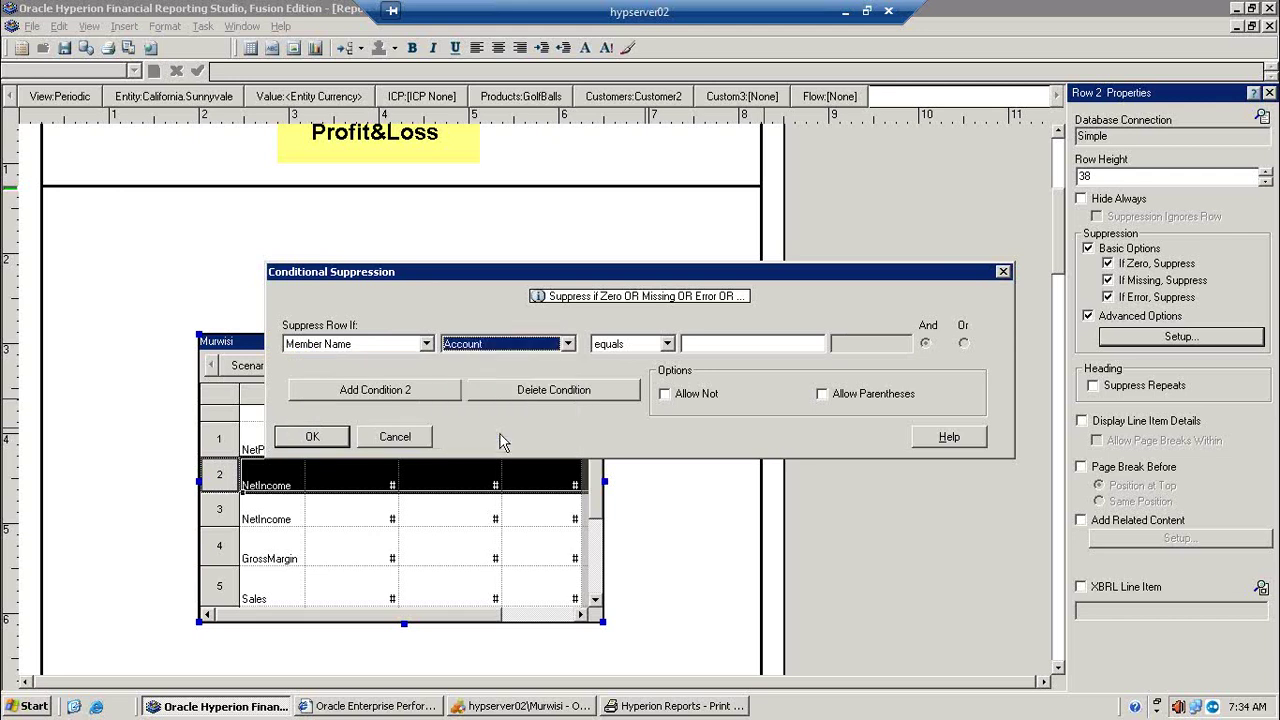
click(667, 344)
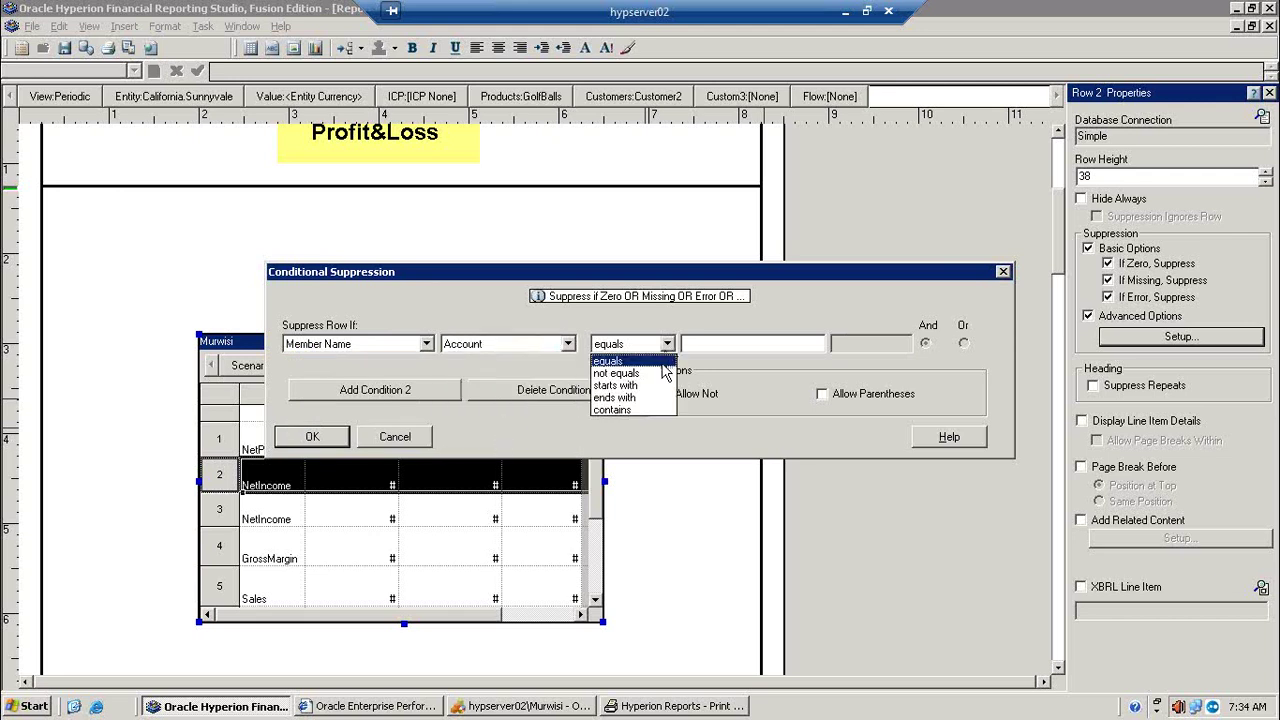
click(665, 361)
Step: Set the condition value to 10000, confirm it, and preview the report
click(665, 706)
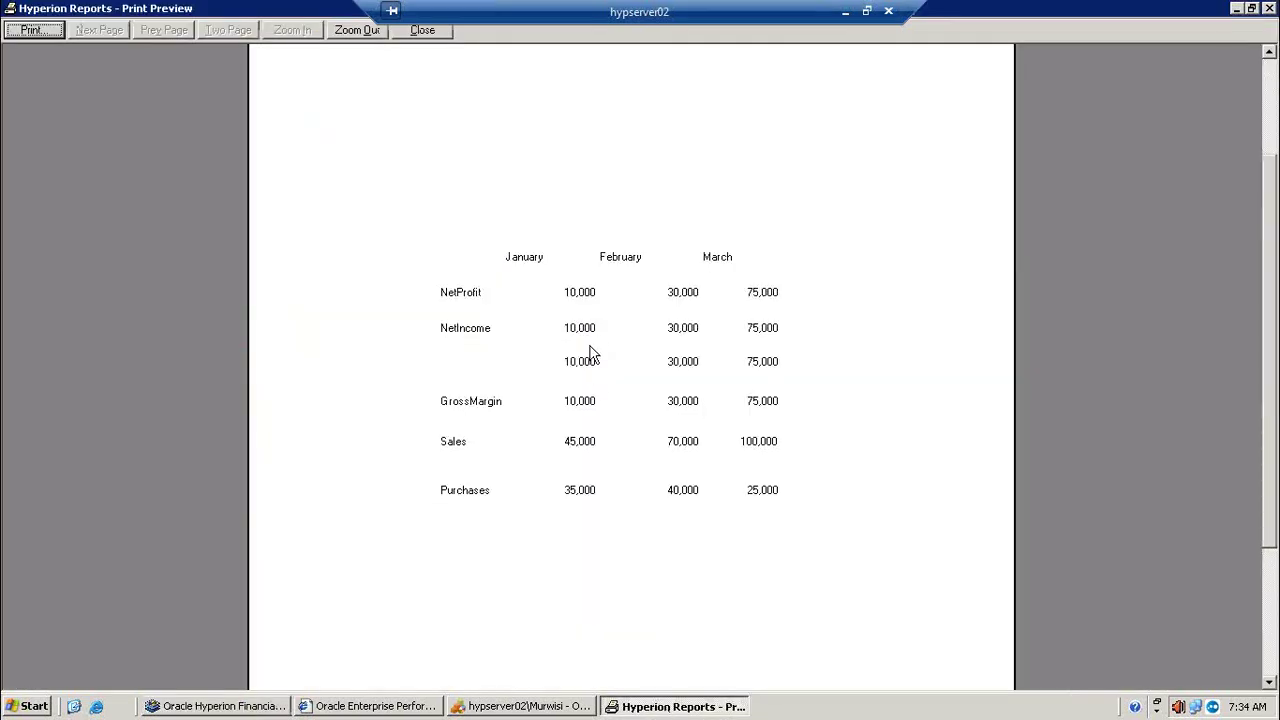
click(1237, 8)
click(755, 344)
text(10000)
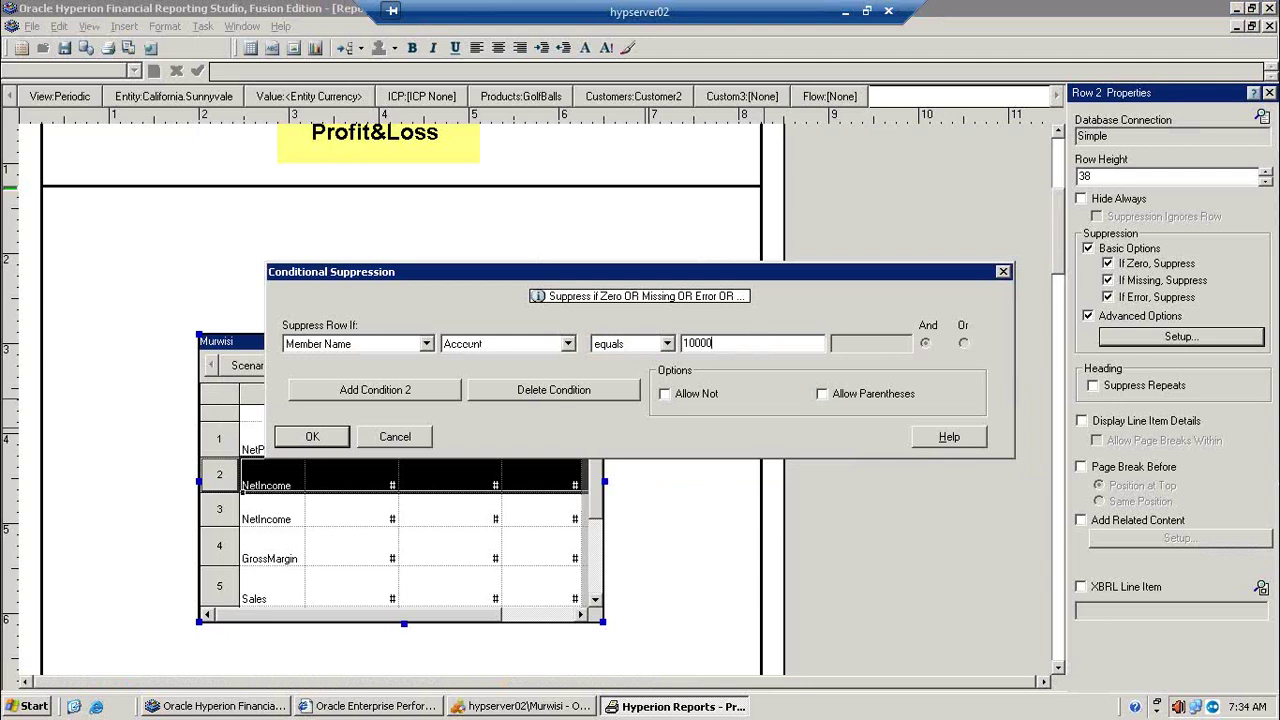
click(328, 438)
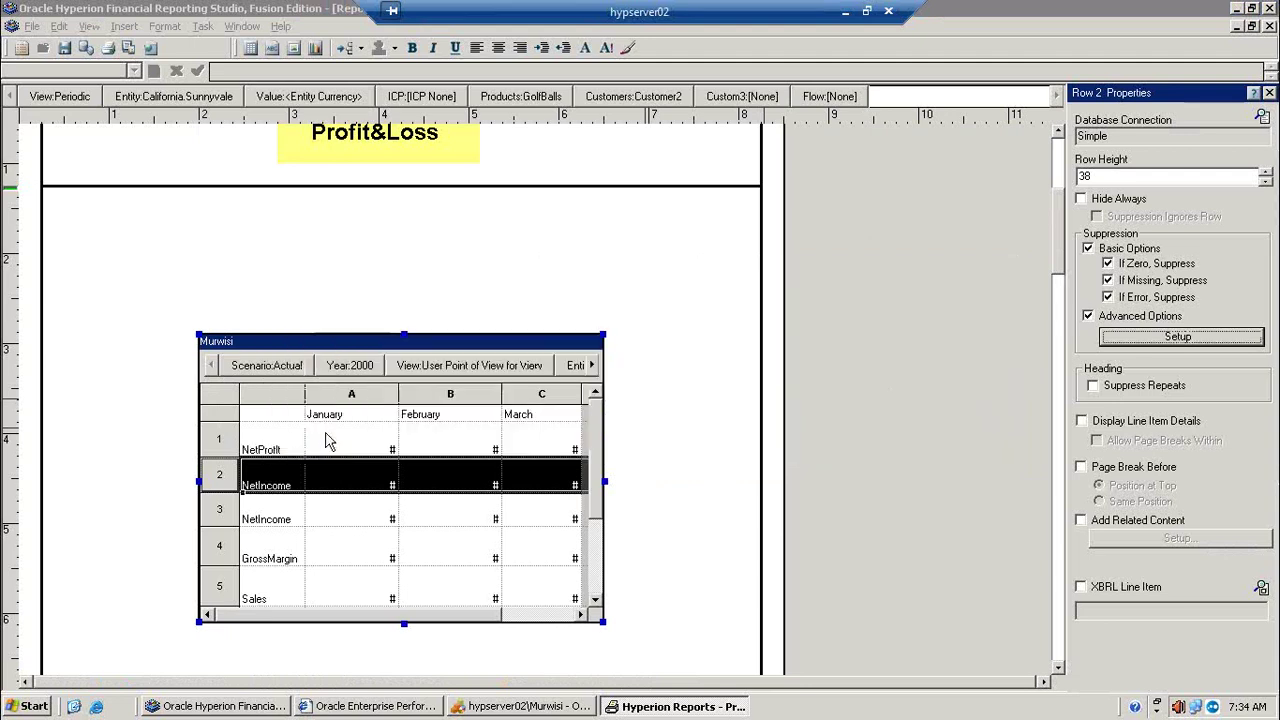
click(128, 48)
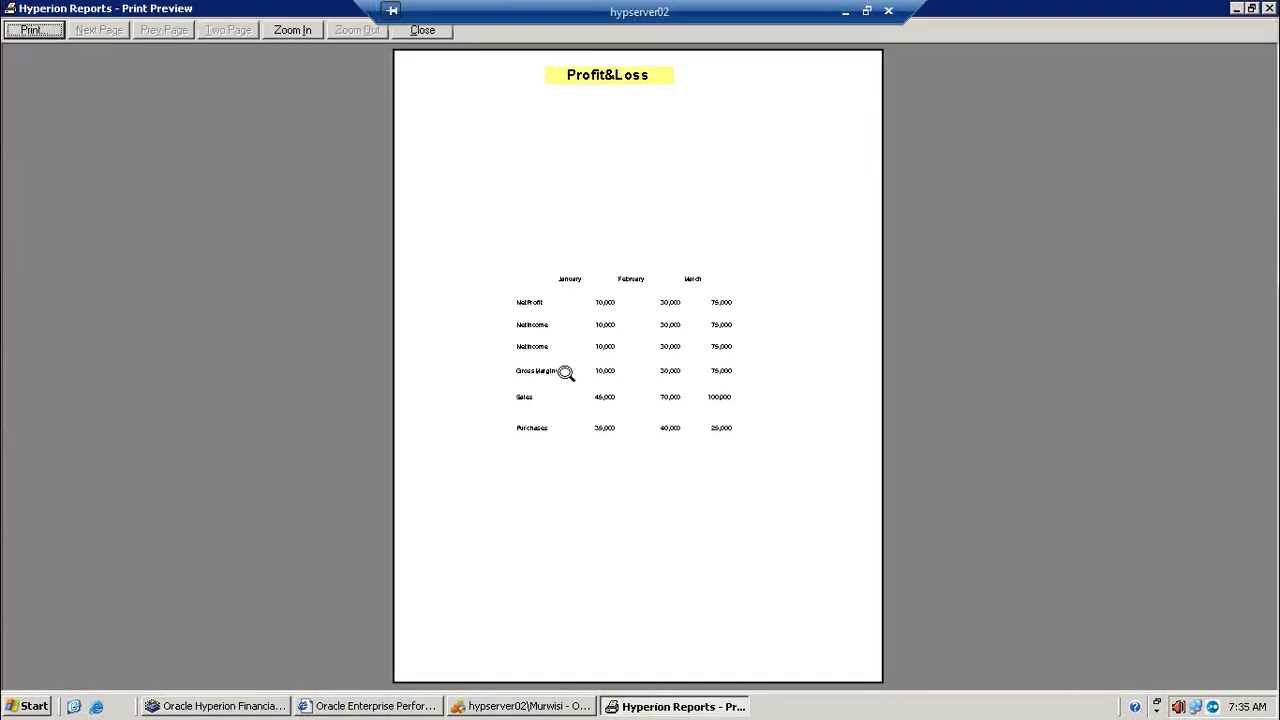
click(566, 373)
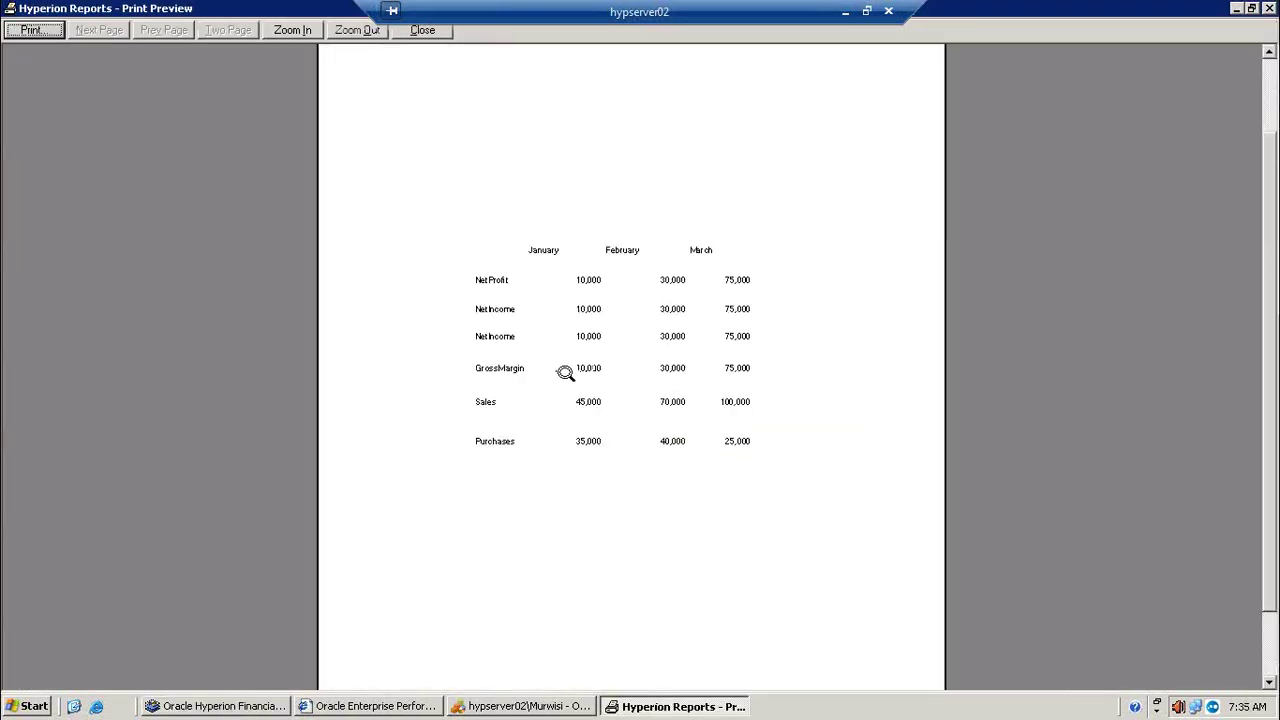
click(1236, 9)
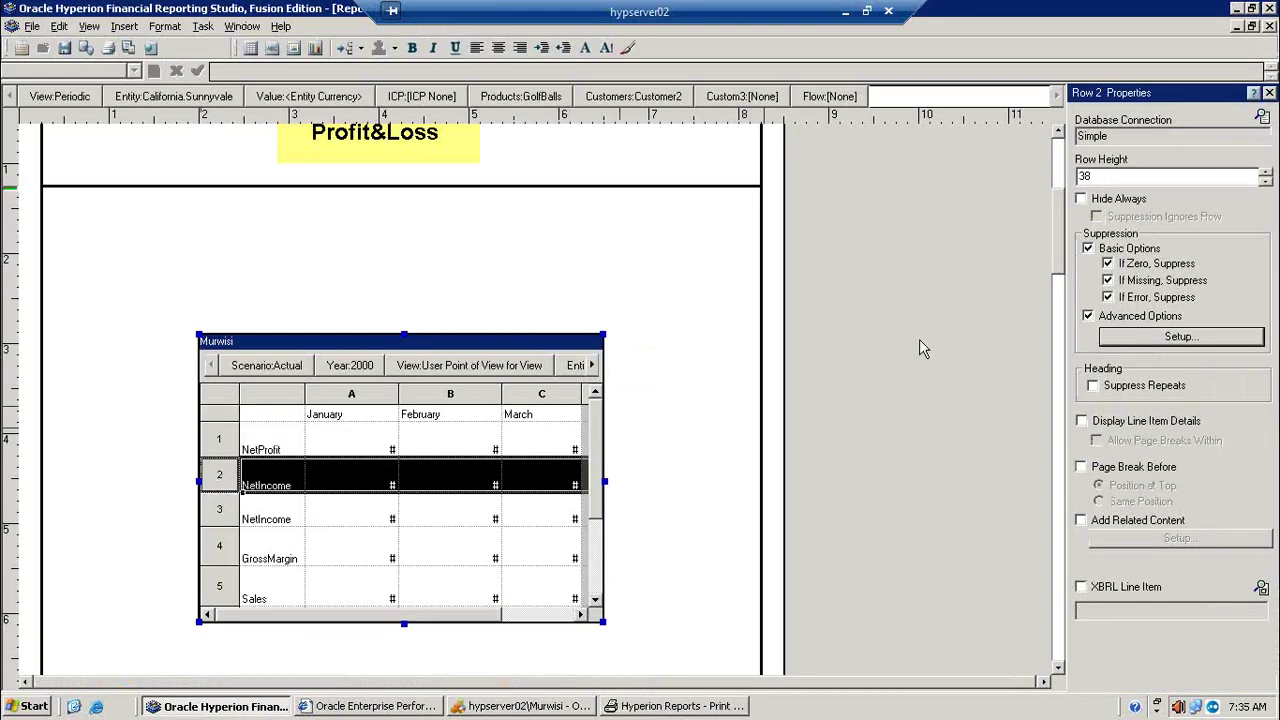
click(1156, 345)
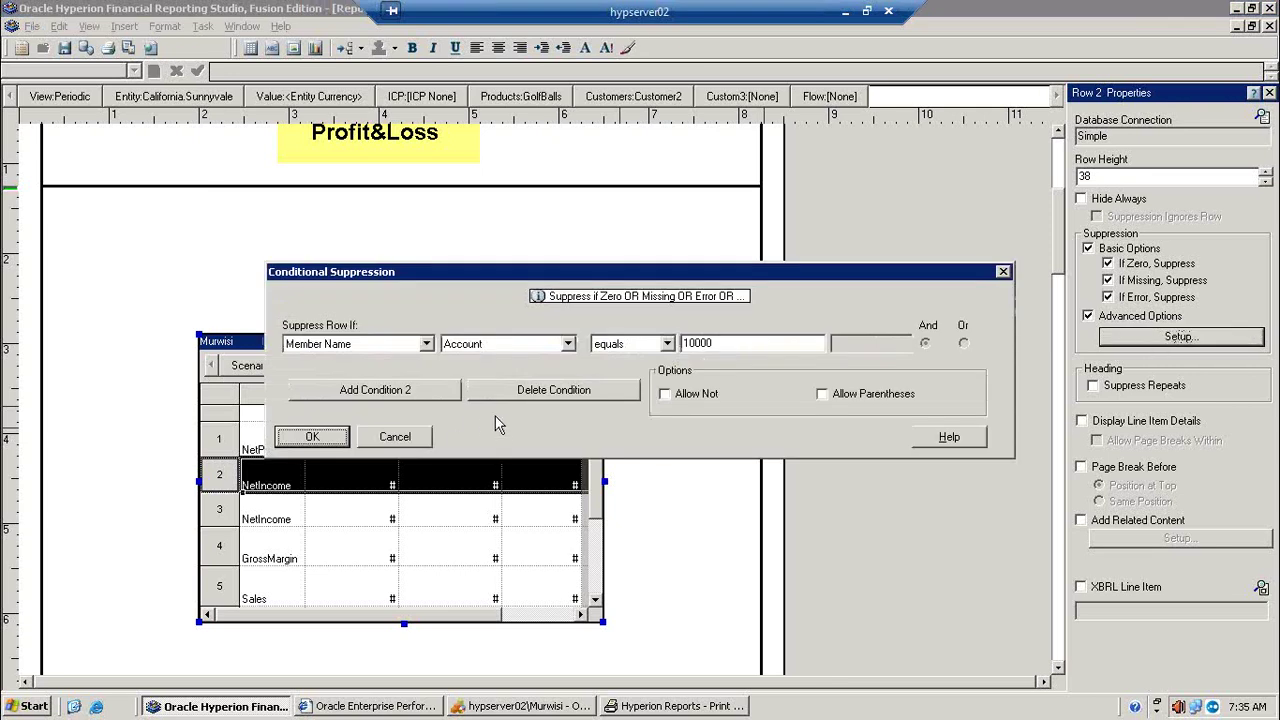
click(566, 345)
click(536, 387)
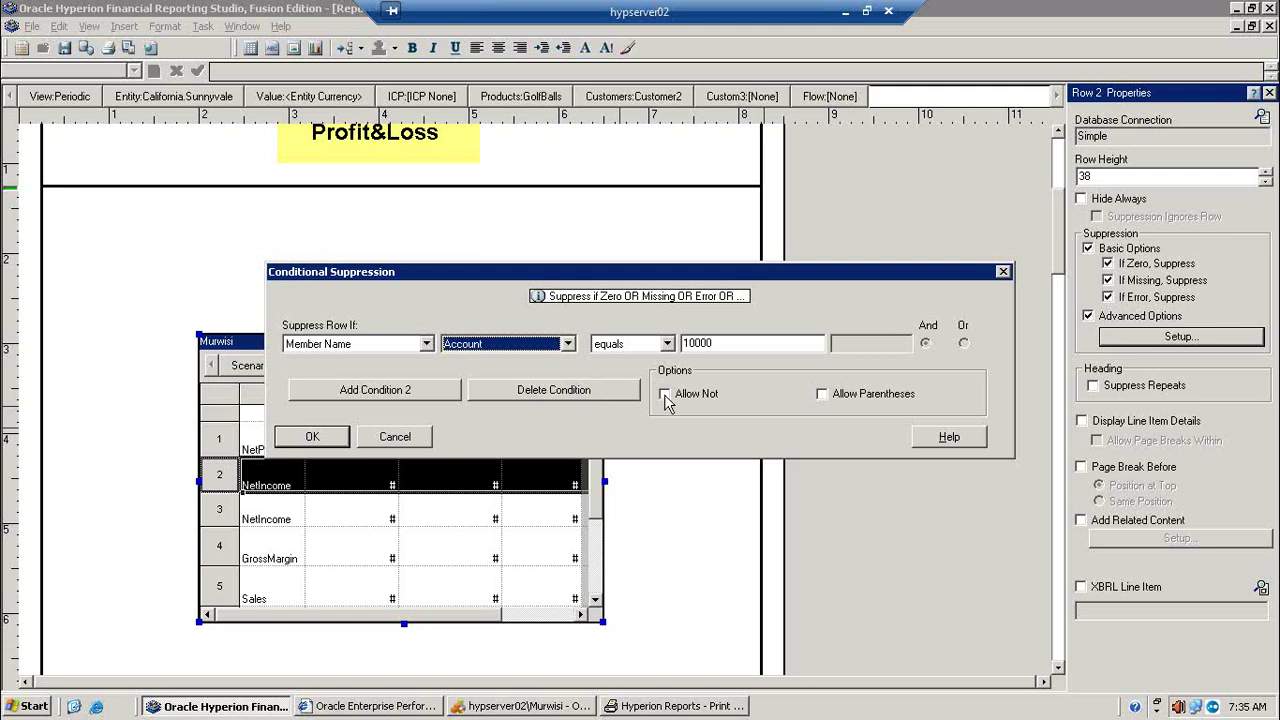
click(703, 398)
click(705, 398)
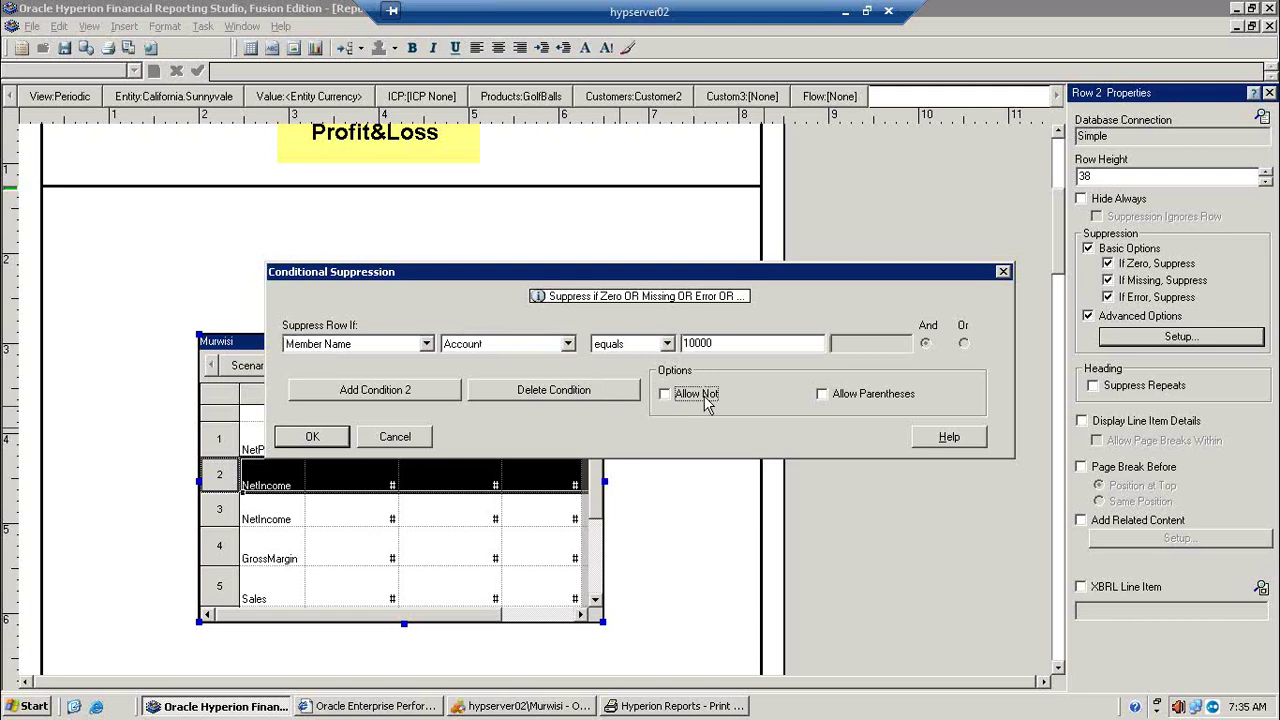
click(704, 398)
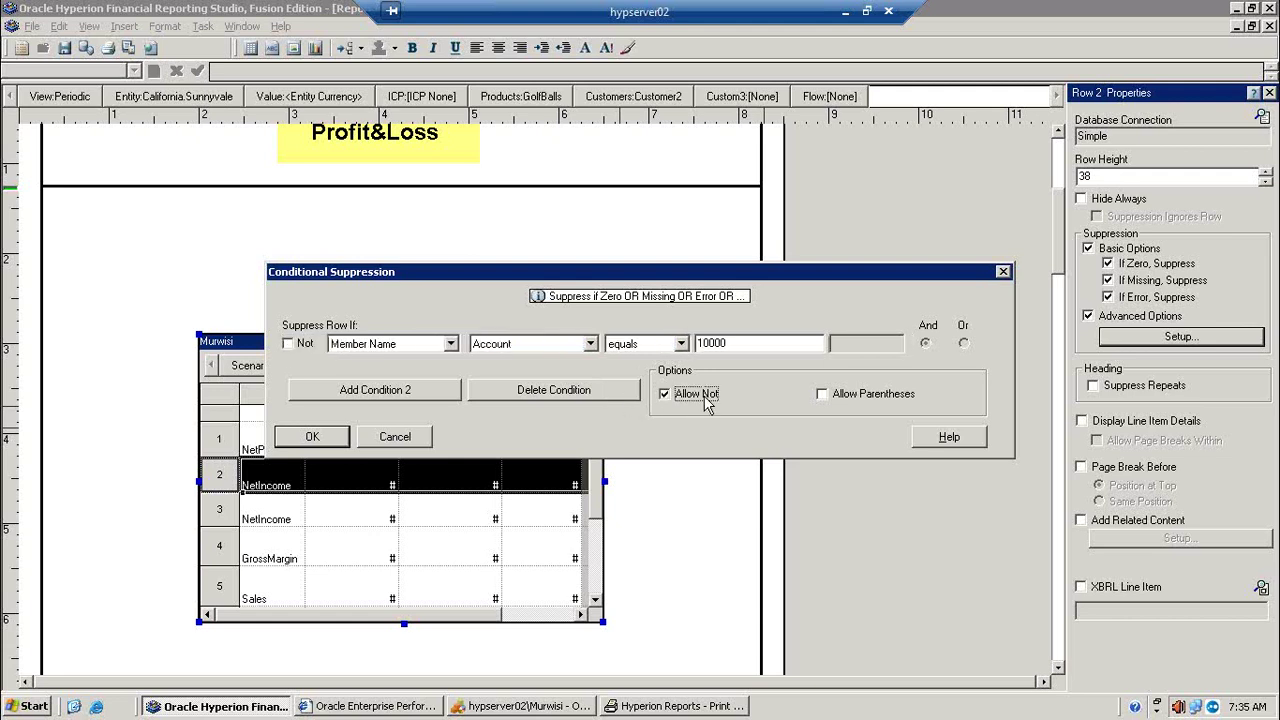
click(705, 398)
click(310, 437)
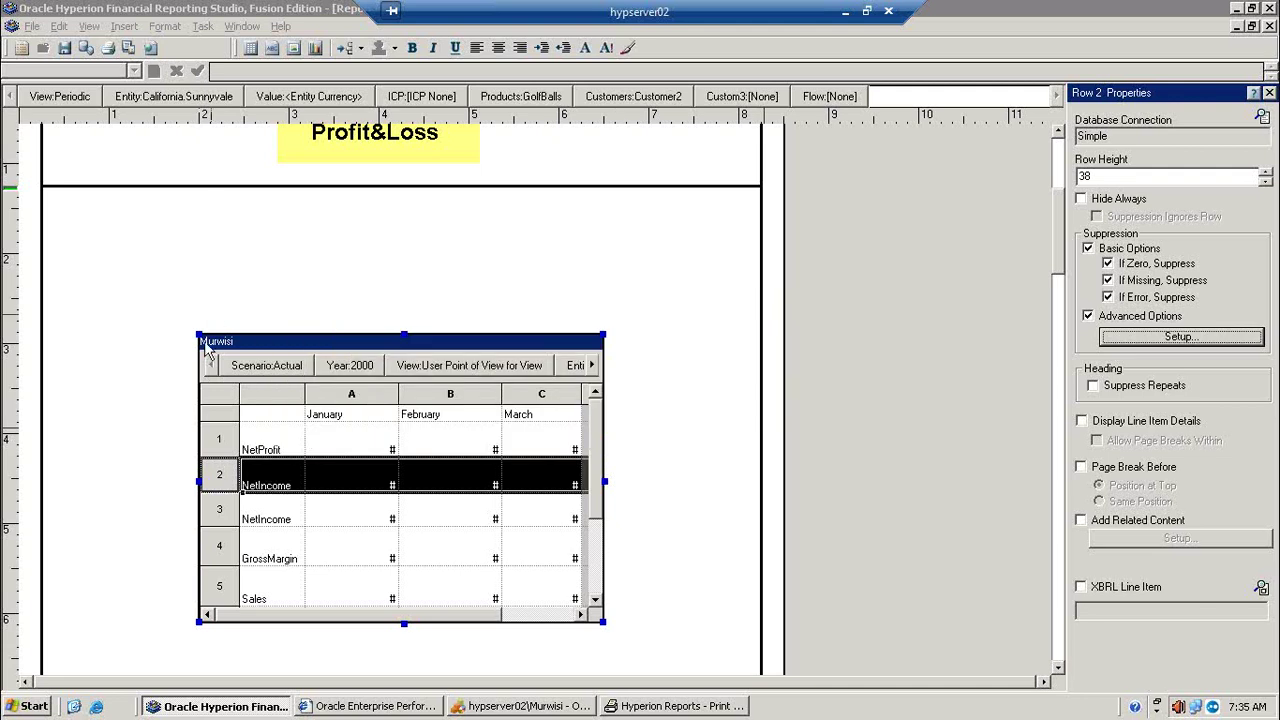
click(222, 395)
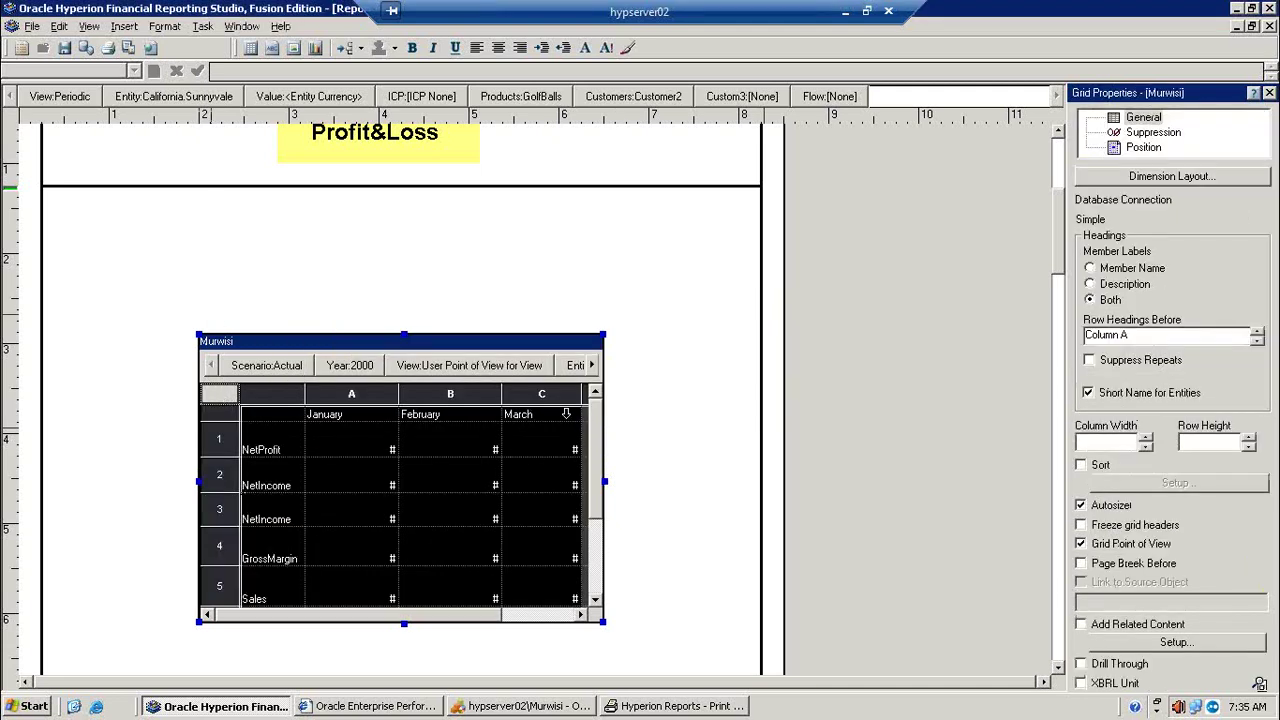
Step: Reopen row 2's conditional suppression and reconfirm the Account member name condition
click(1155, 135)
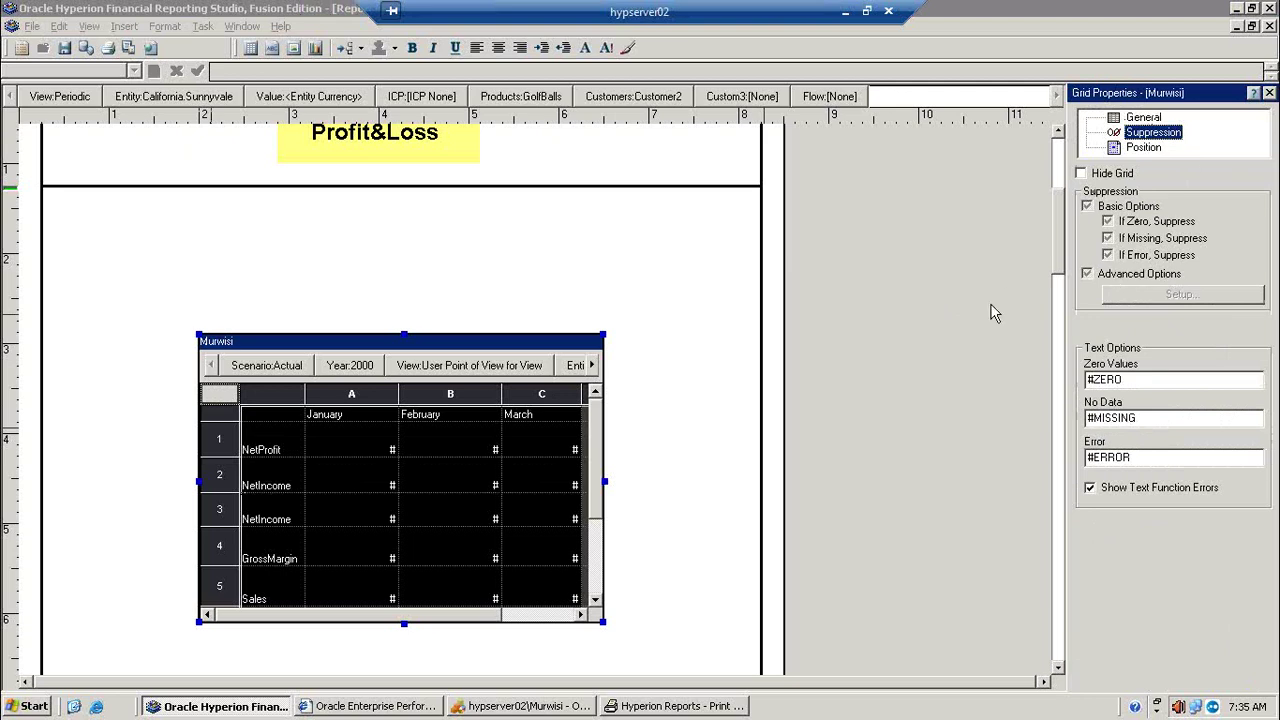
click(220, 480)
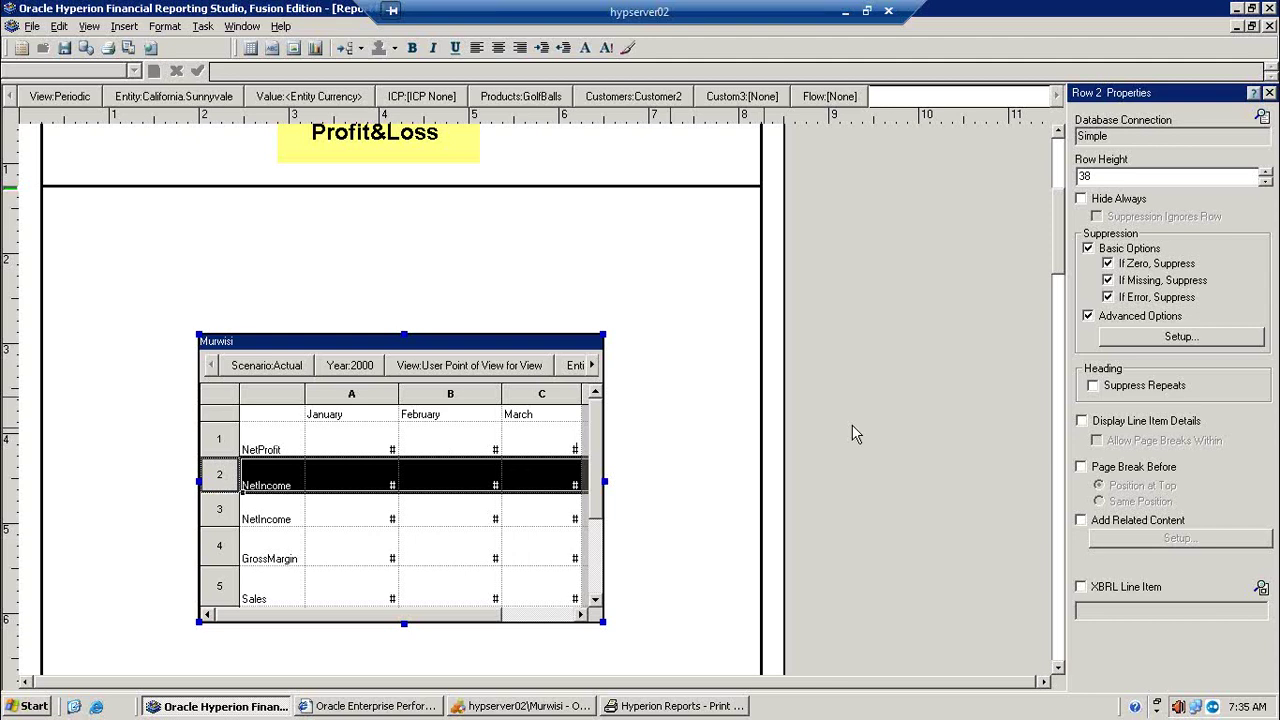
click(1147, 340)
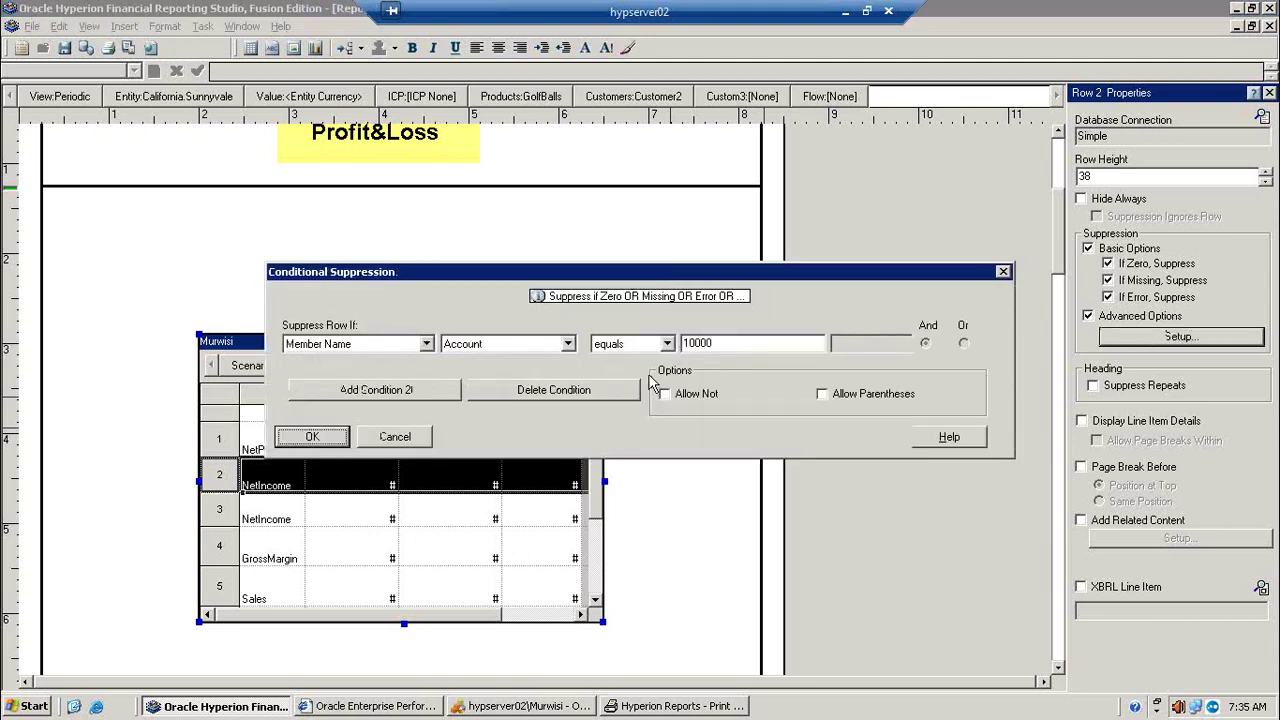
click(568, 344)
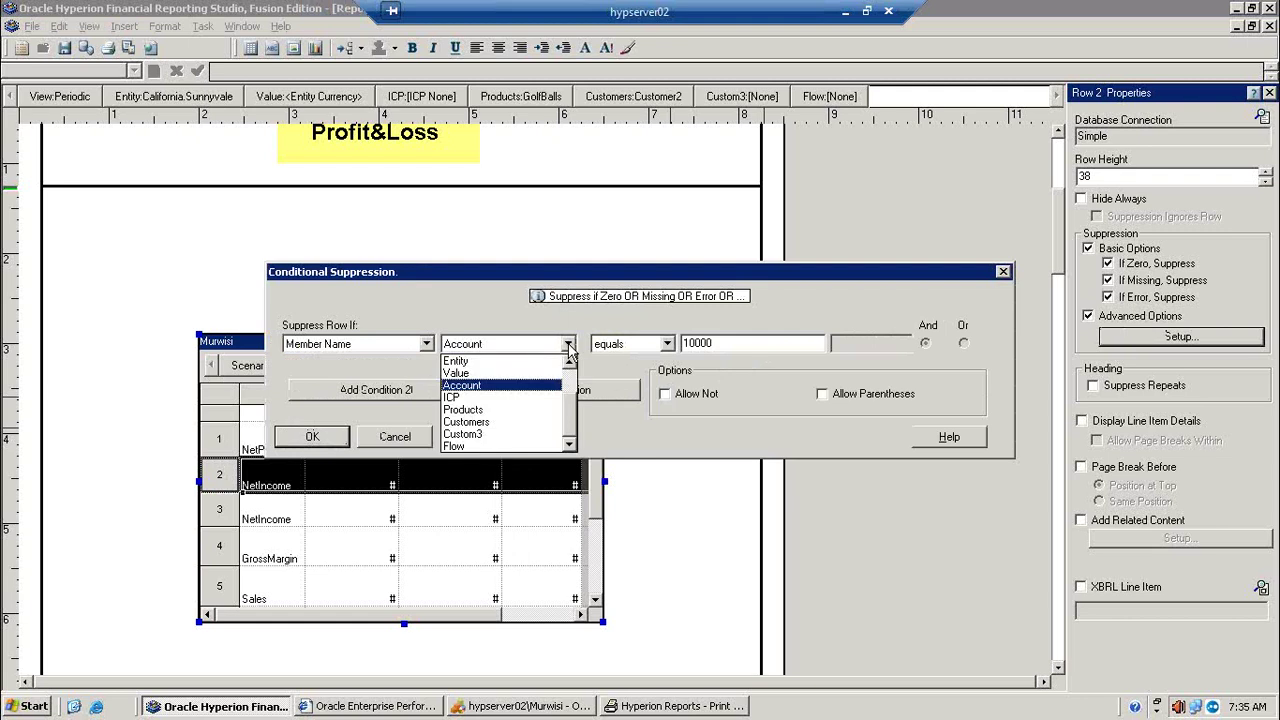
click(530, 386)
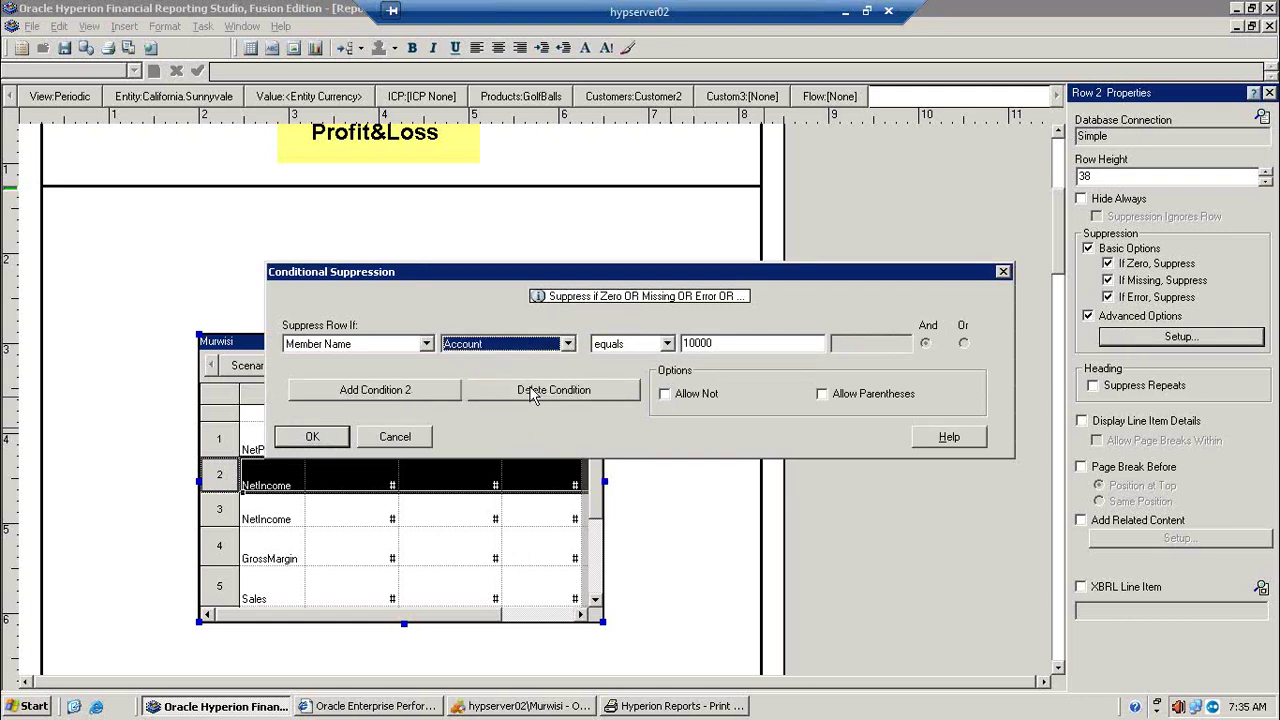
click(330, 444)
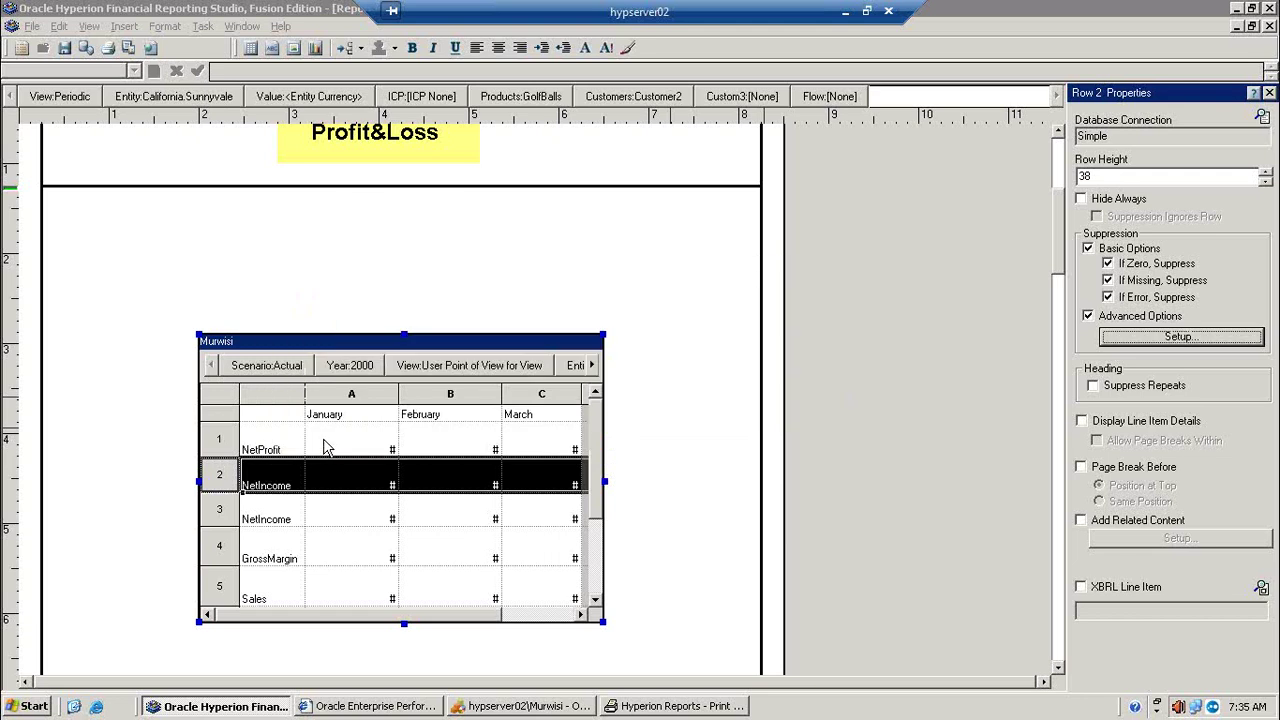
Step: Preview and zoom into the report, then reopen row 2's advanced suppression setup
click(128, 48)
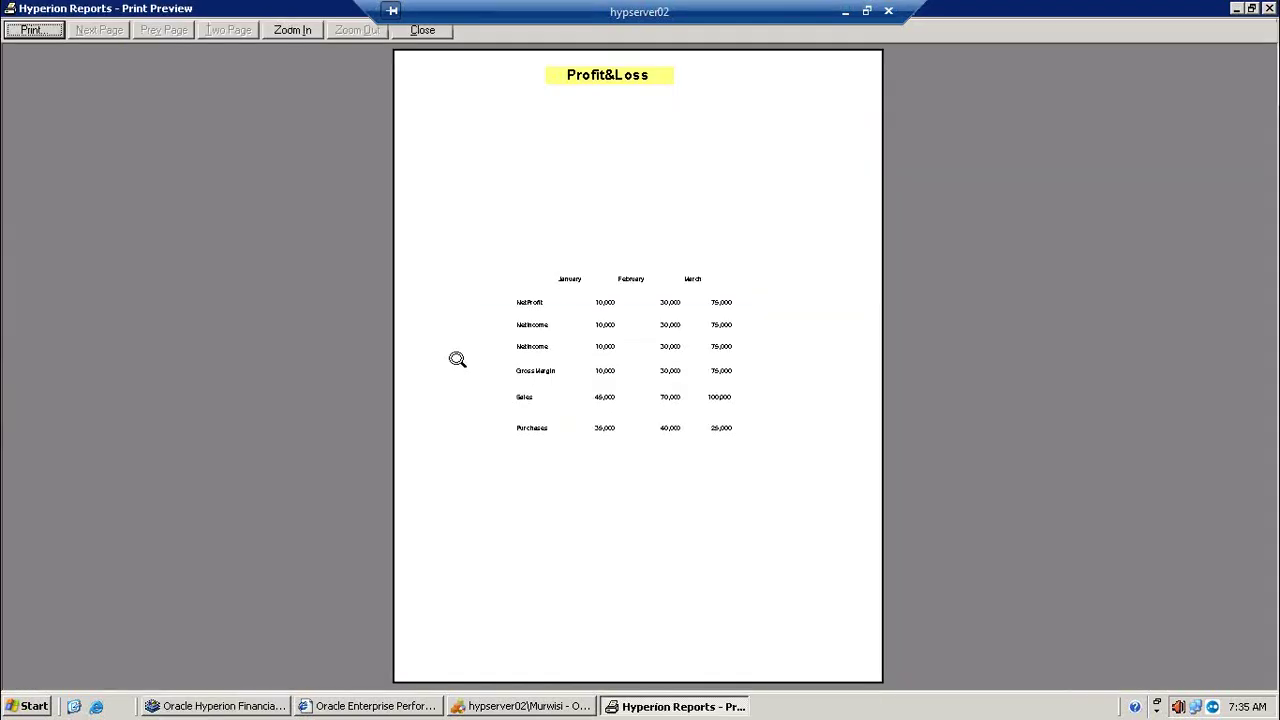
click(579, 372)
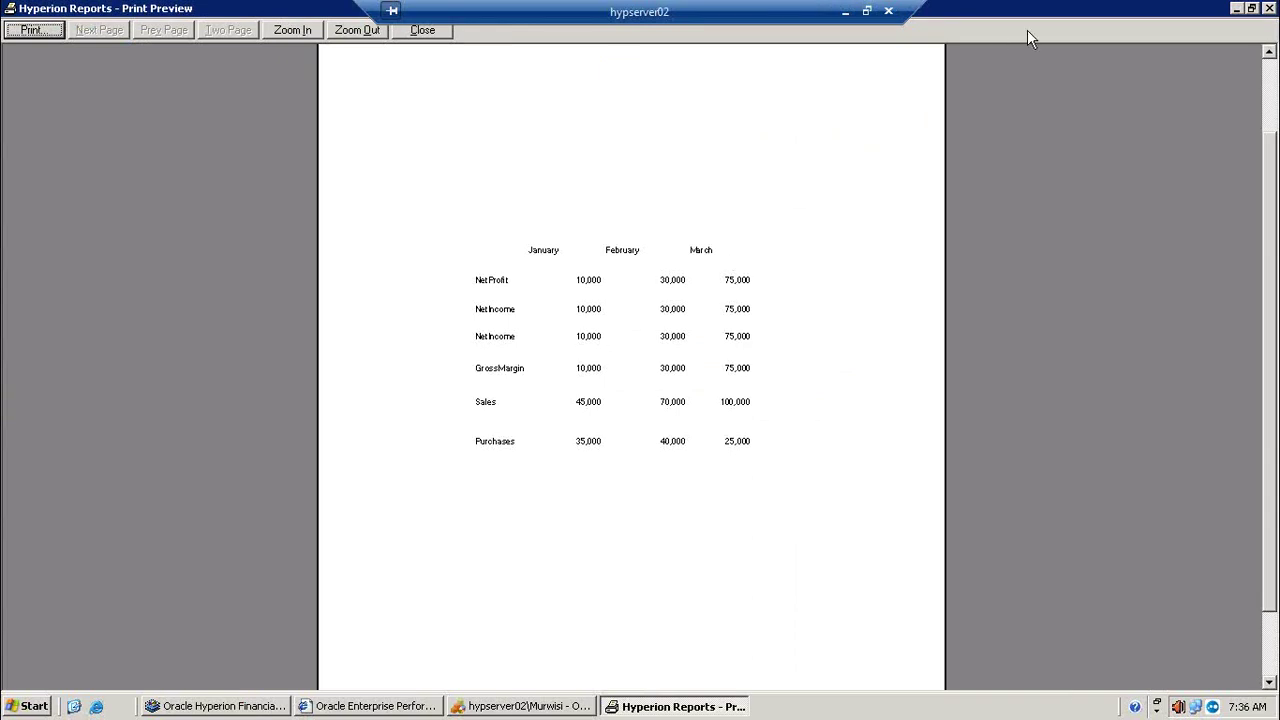
click(1236, 9)
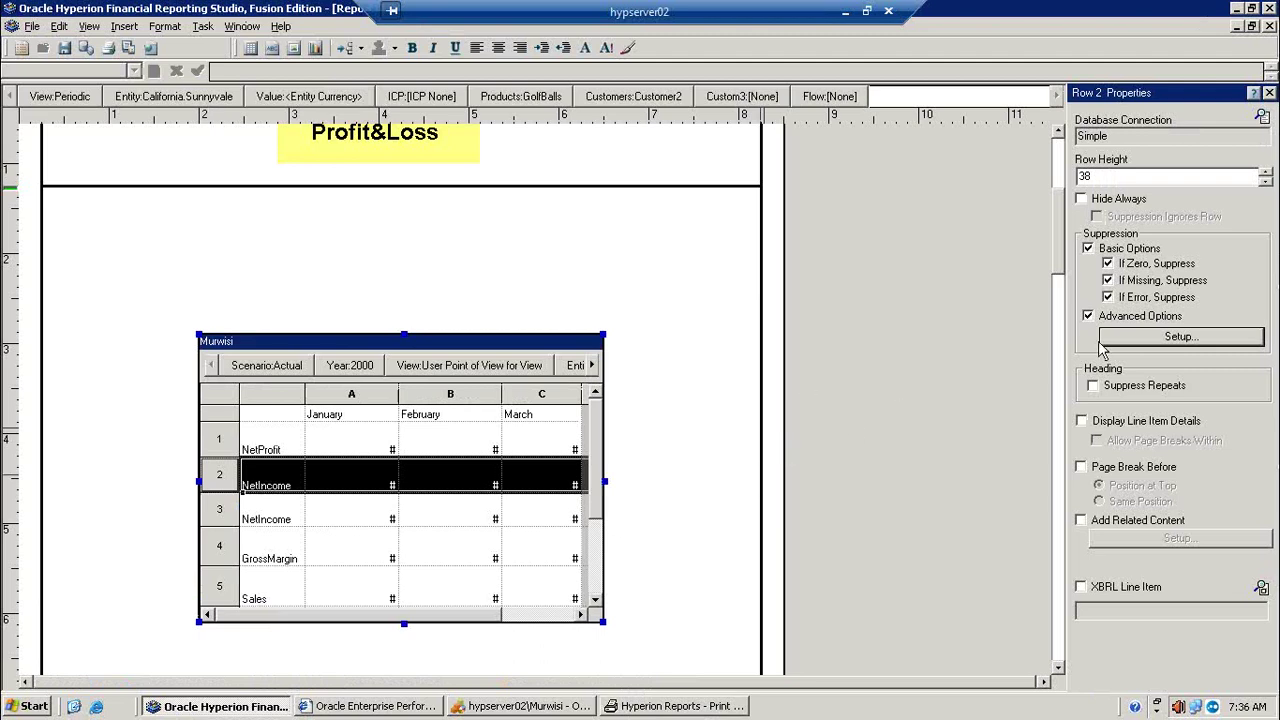
click(1144, 340)
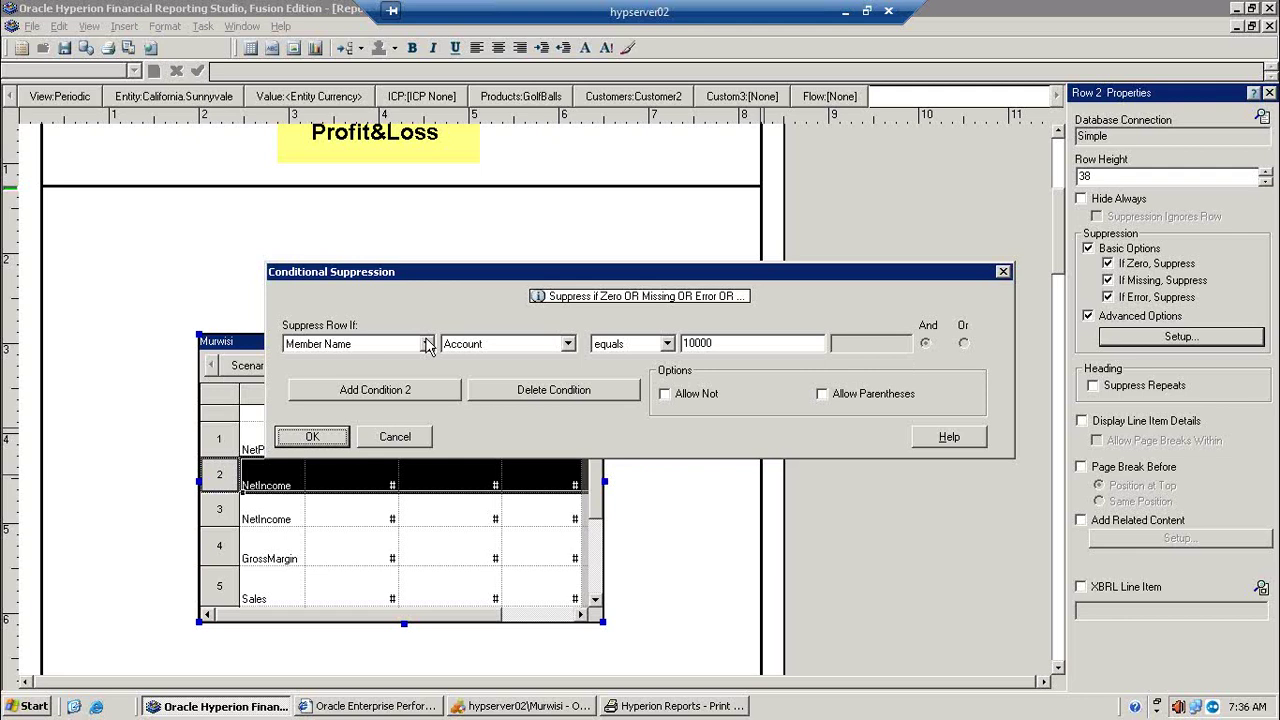
Step: Change row 2's condition to Account Type Is Revenue/Income and turn on Suppress Repeats
click(426, 343)
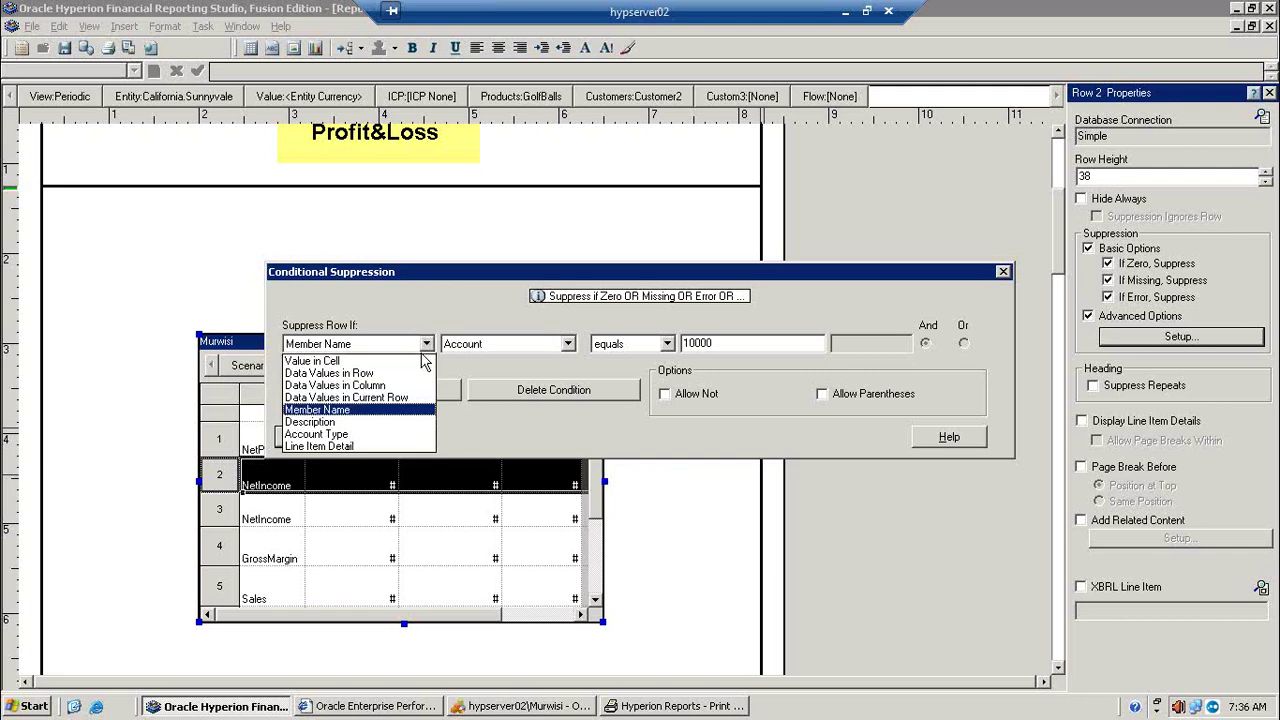
click(388, 434)
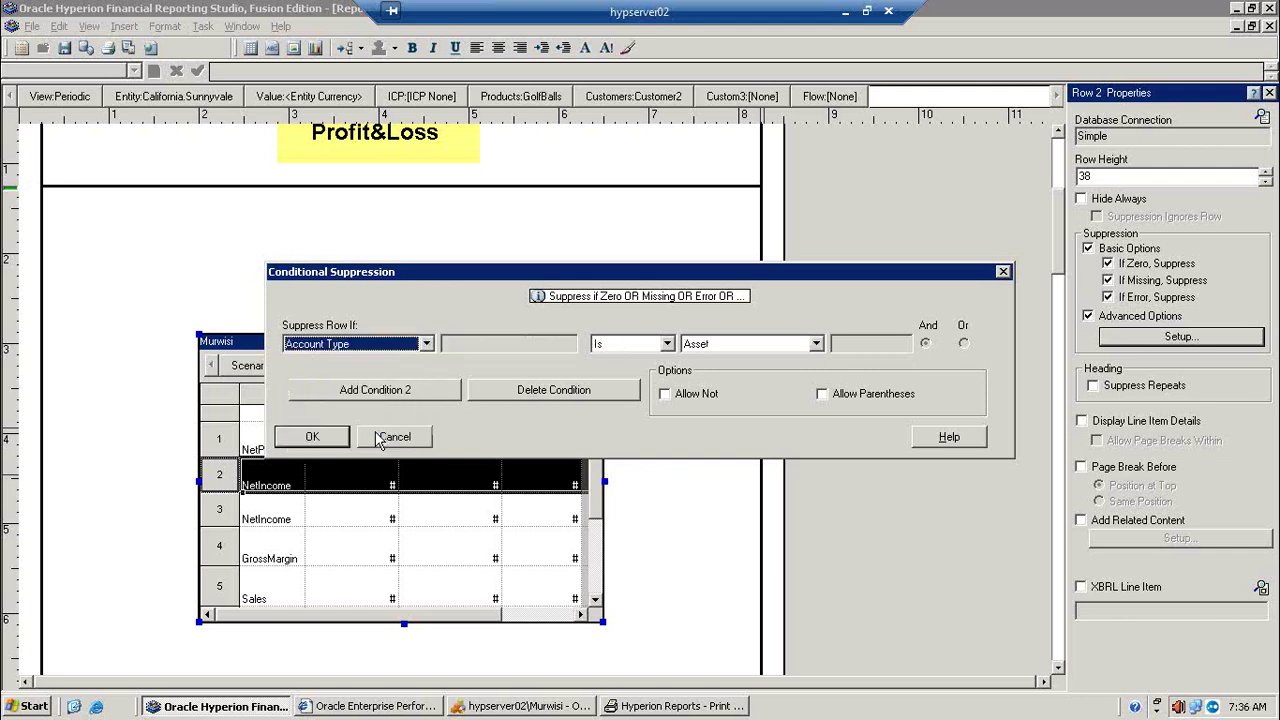
click(667, 344)
click(668, 352)
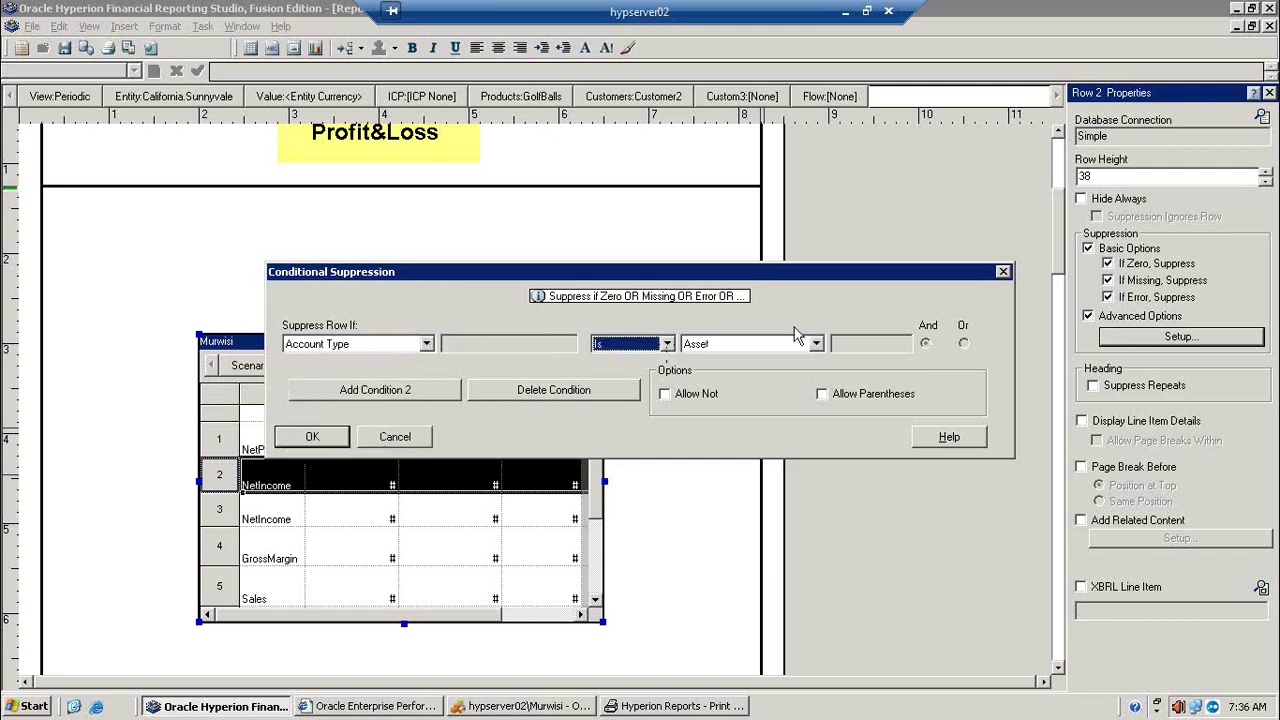
click(814, 343)
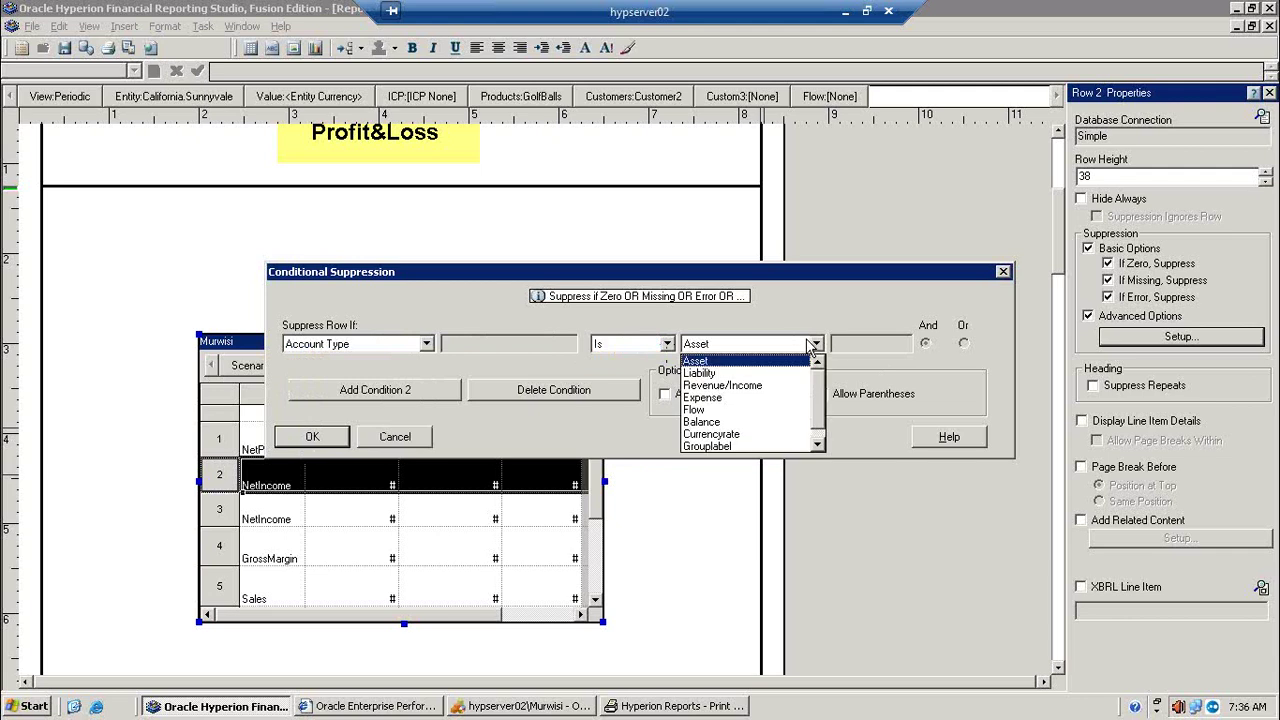
click(747, 390)
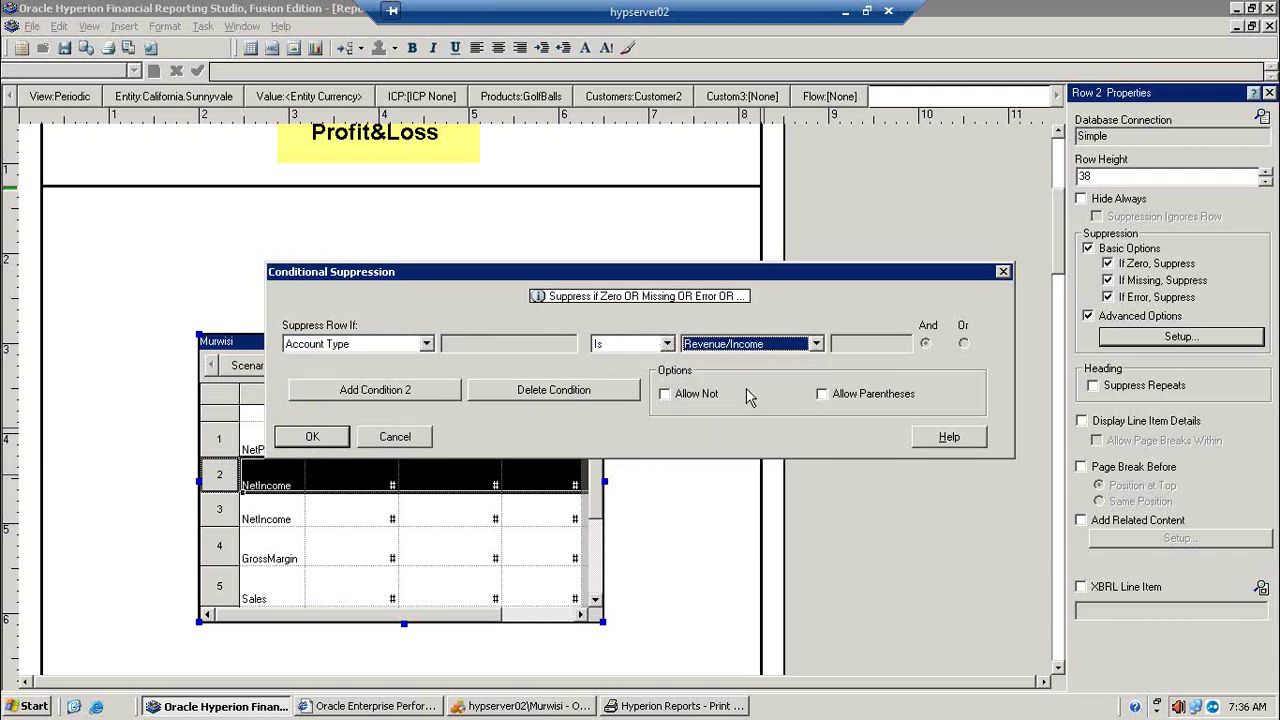
click(315, 444)
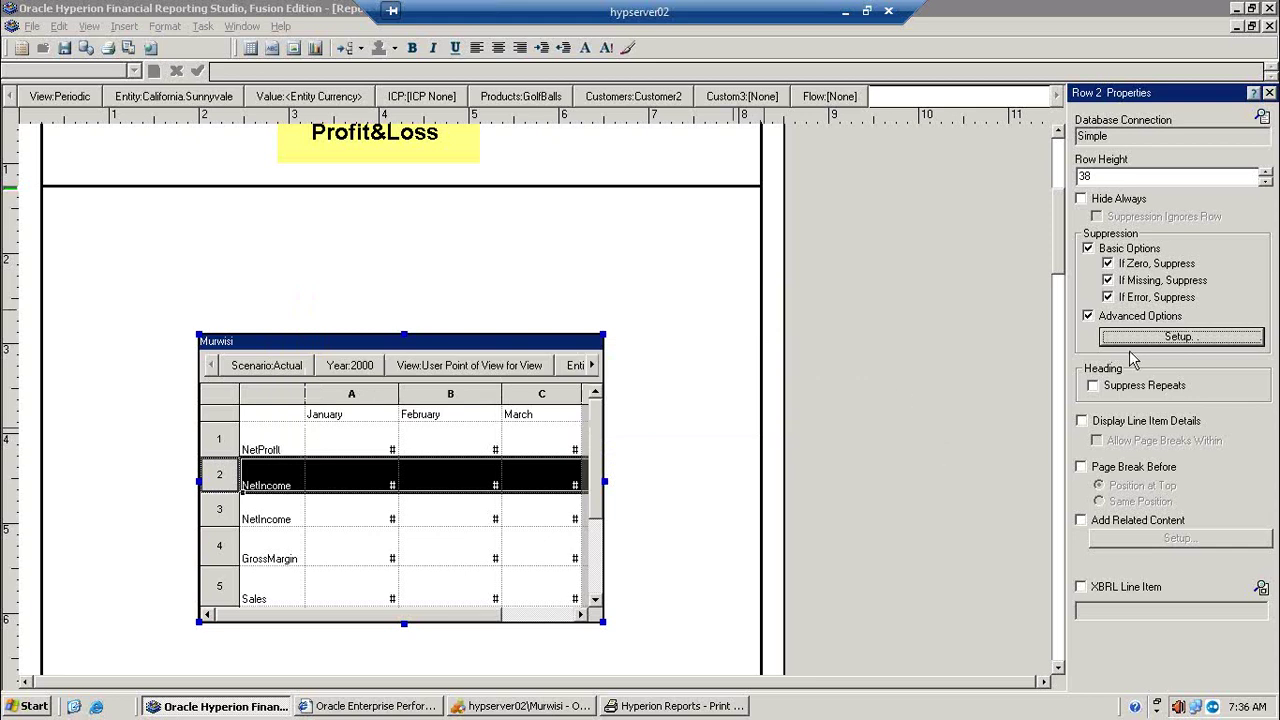
click(1130, 388)
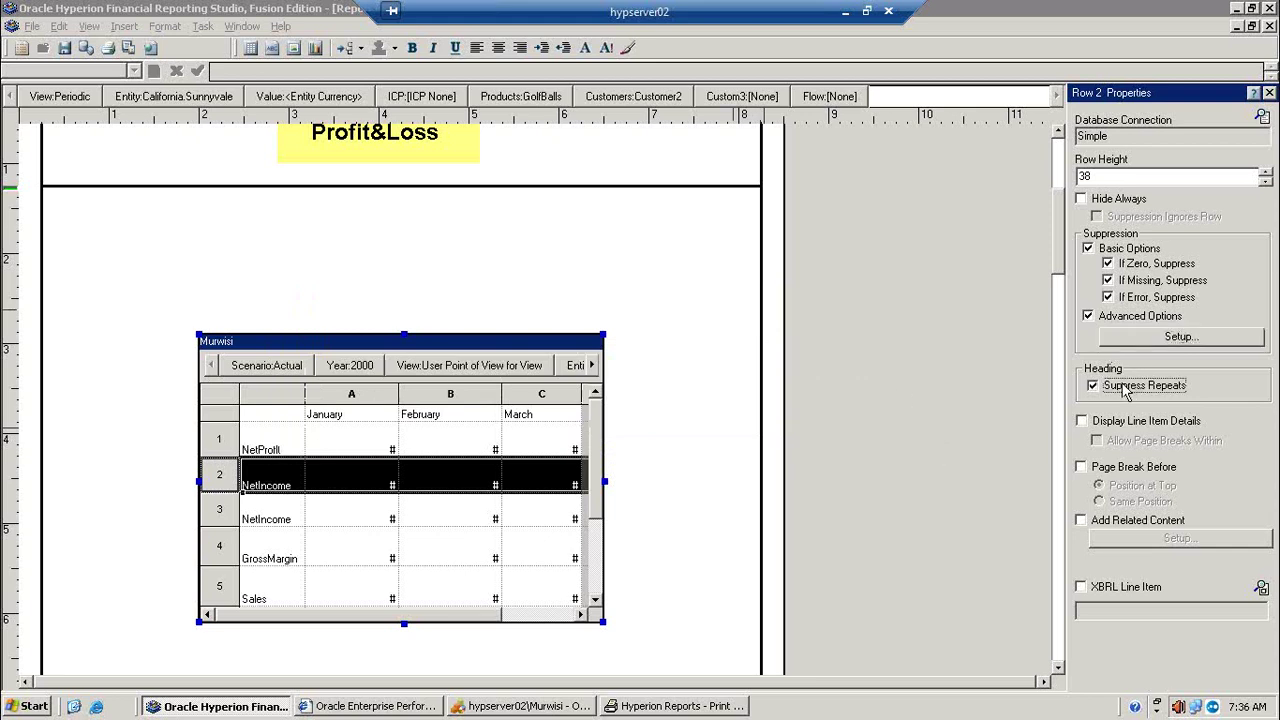
Step: Preview the report with repeated headings suppressed, zooming in on the page
click(128, 47)
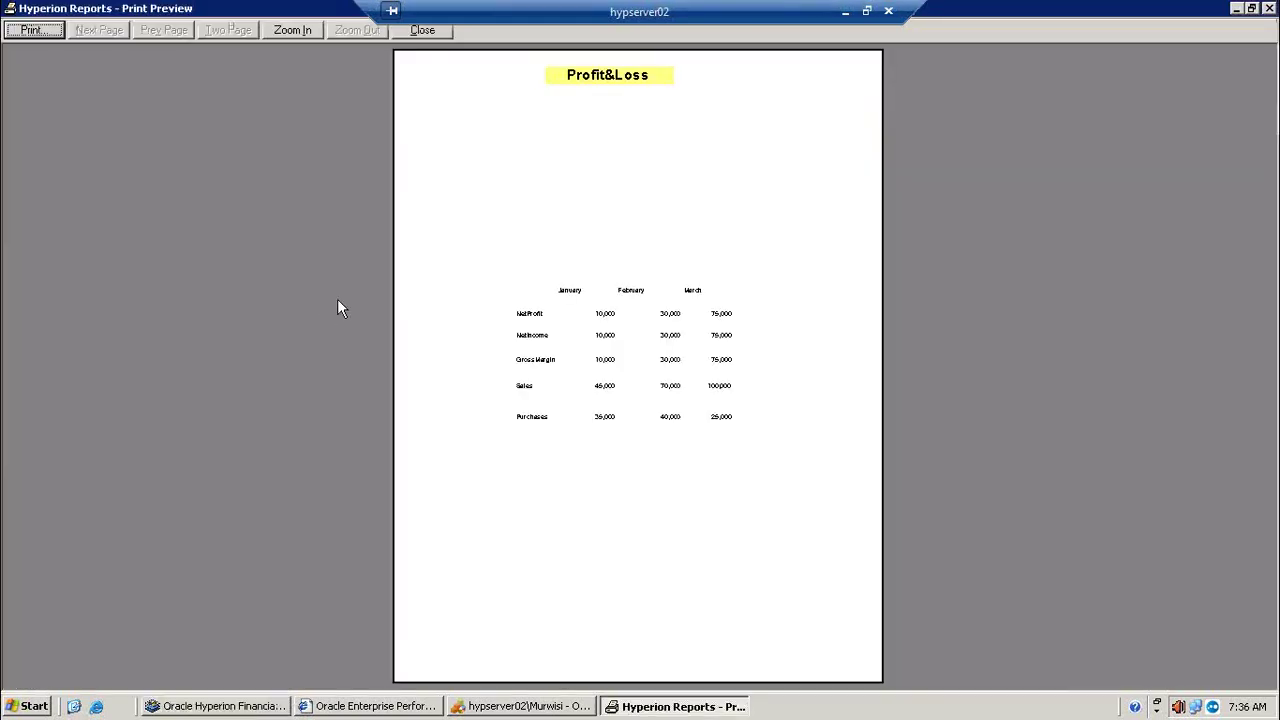
click(617, 352)
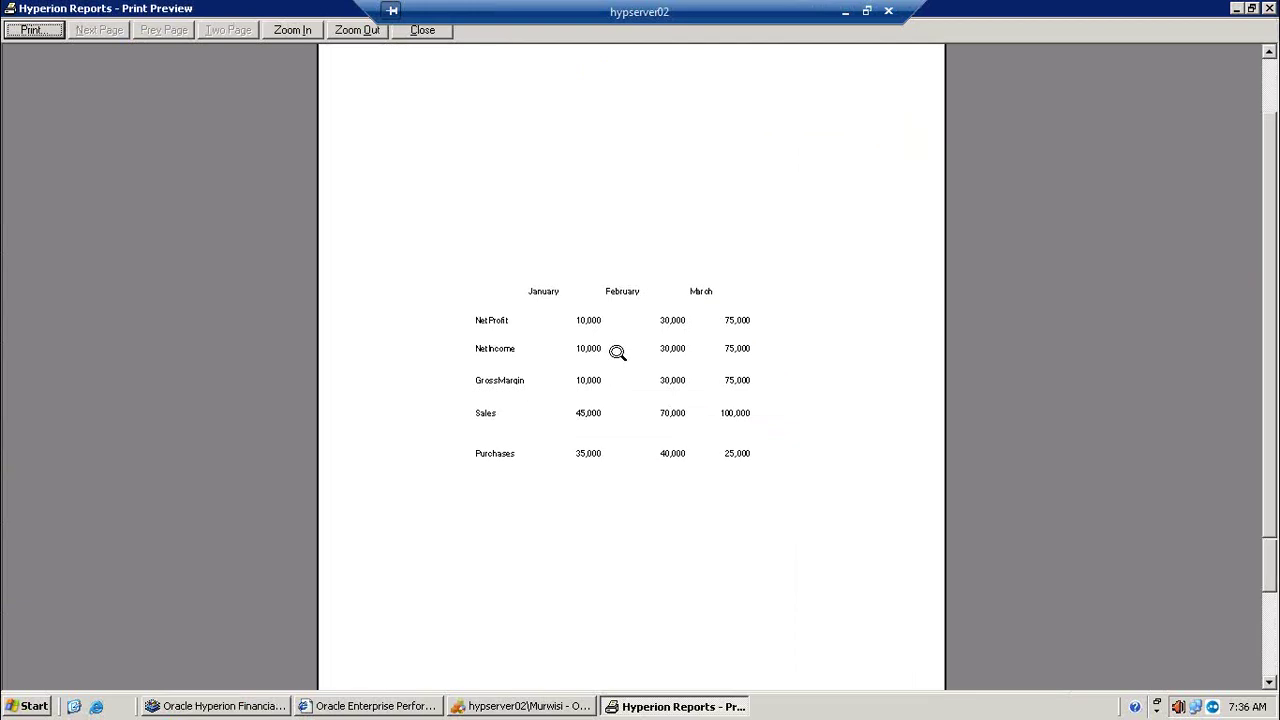
click(617, 352)
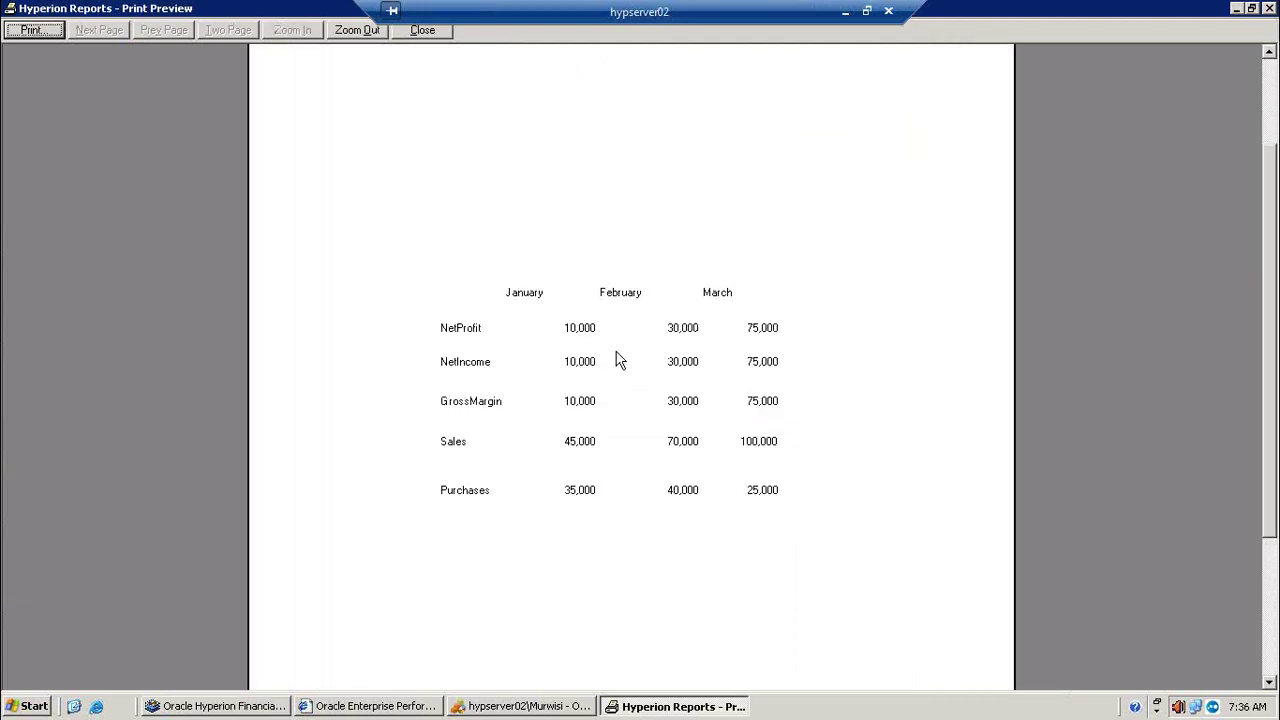
click(743, 318)
click(1236, 8)
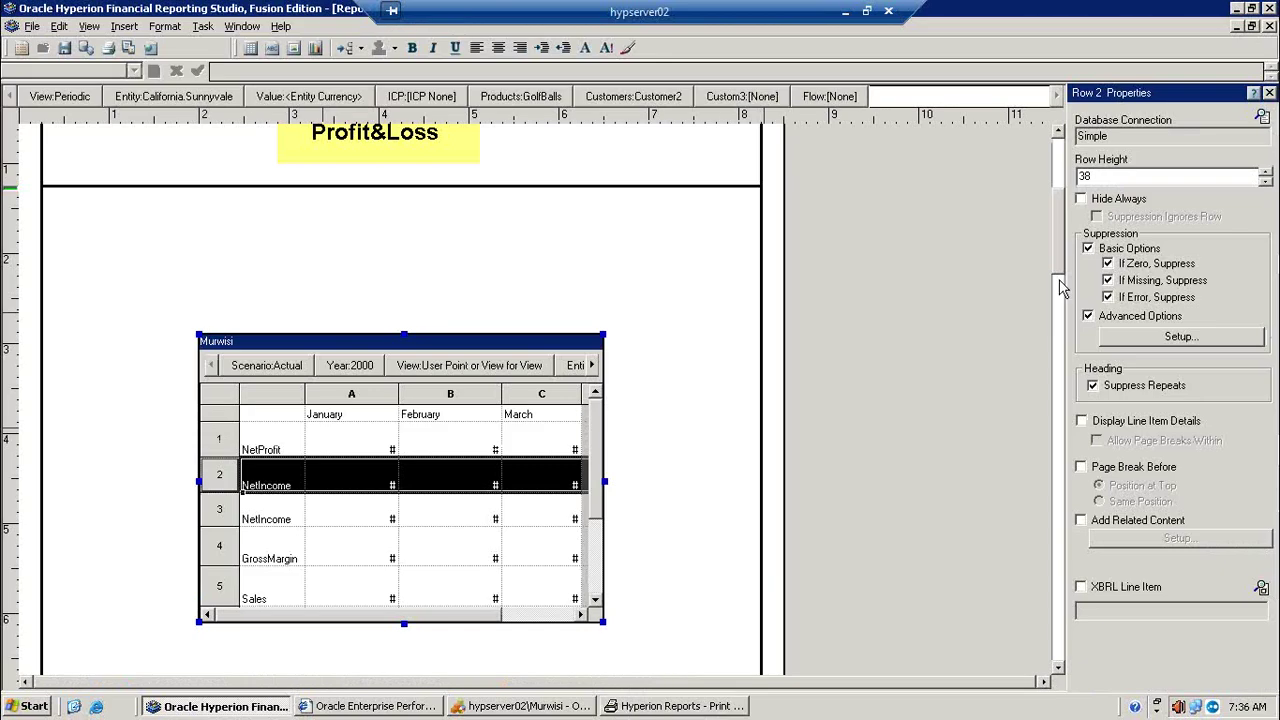
Step: Turn Suppress Repeats off and preview the report again
click(1142, 386)
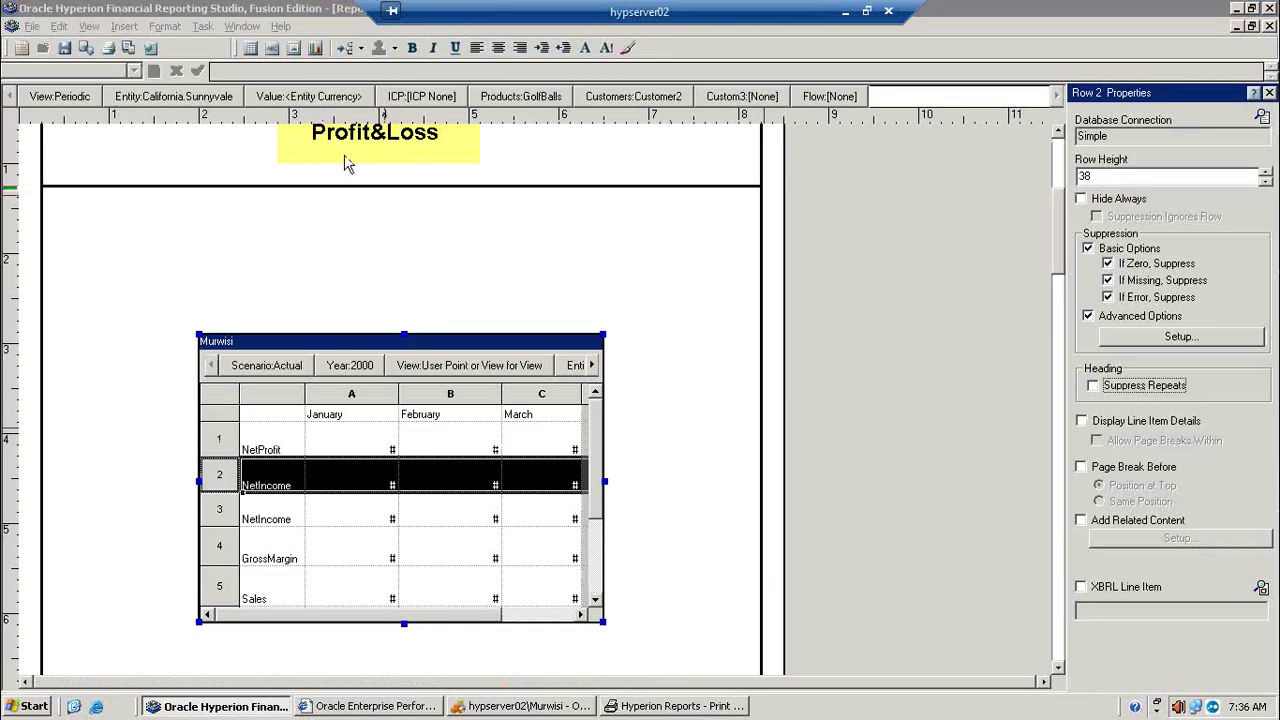
click(128, 48)
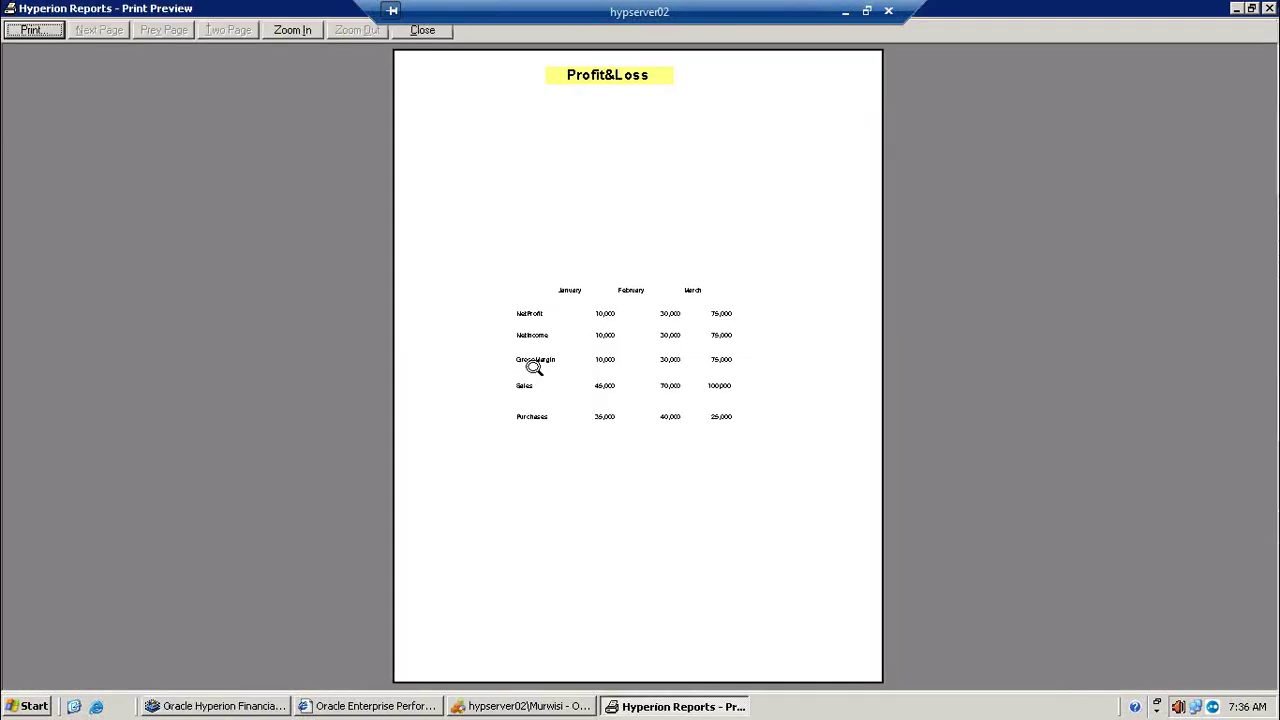
click(530, 366)
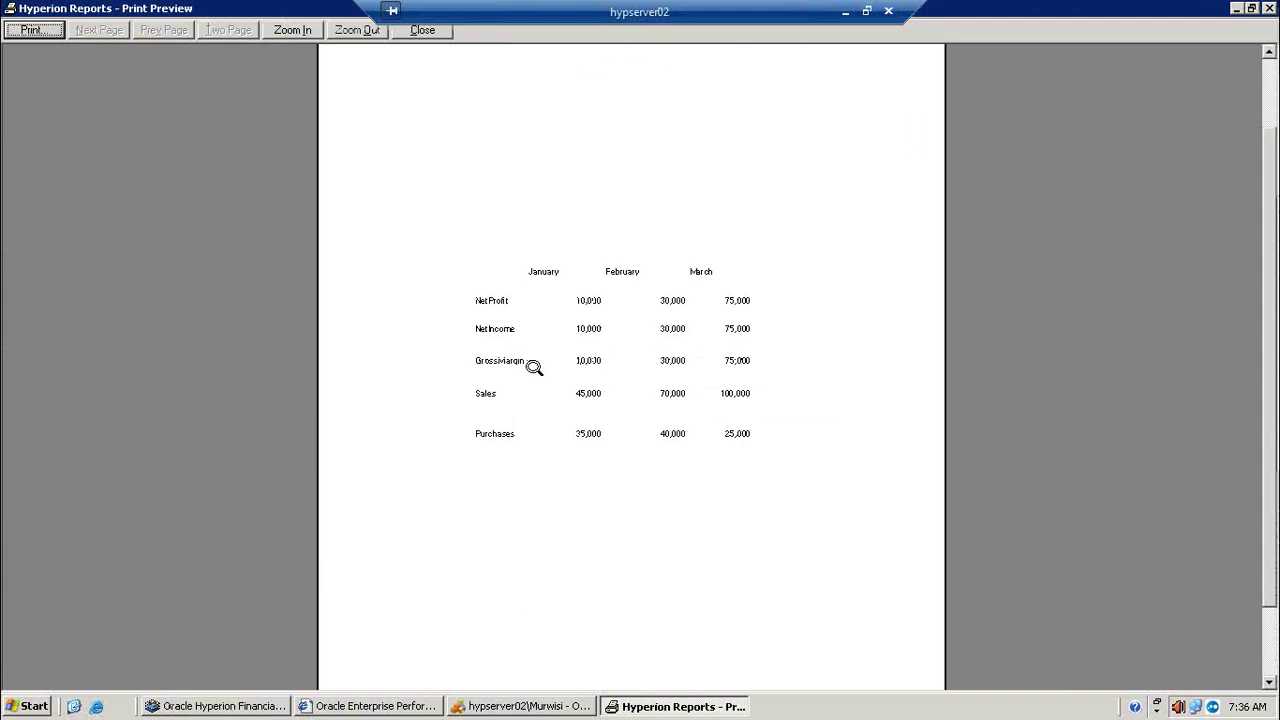
click(533, 367)
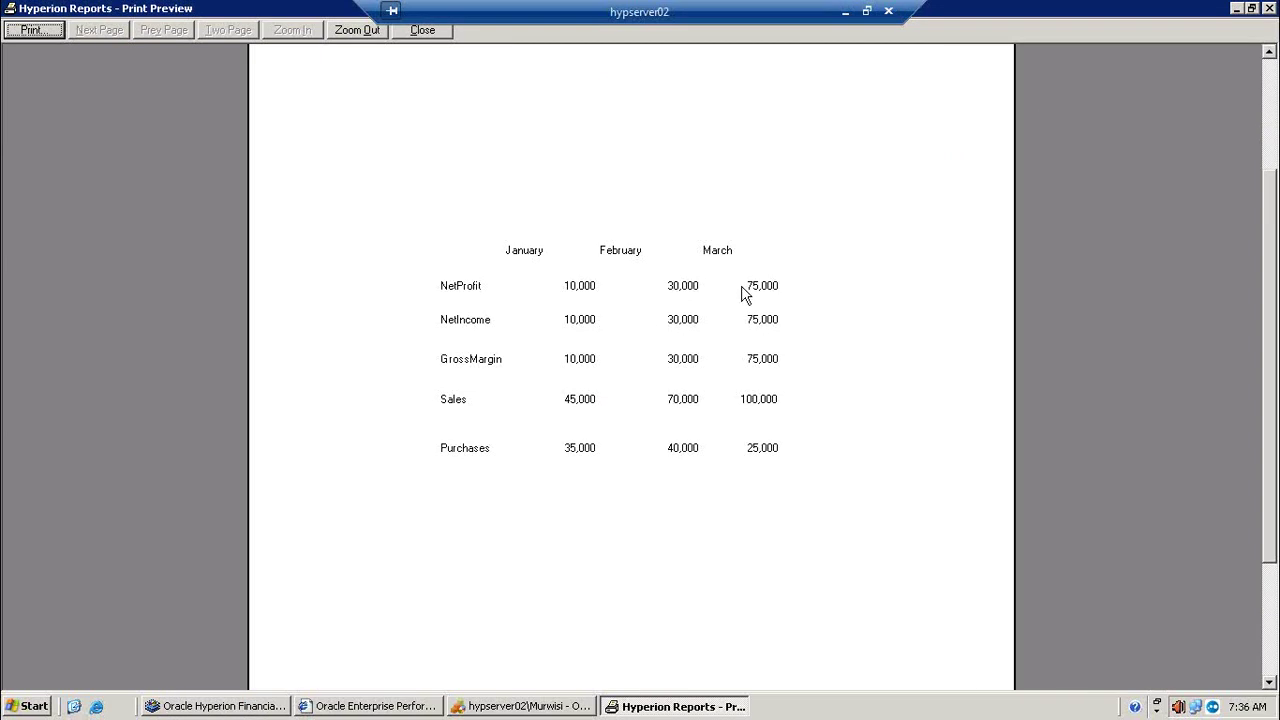
click(1237, 9)
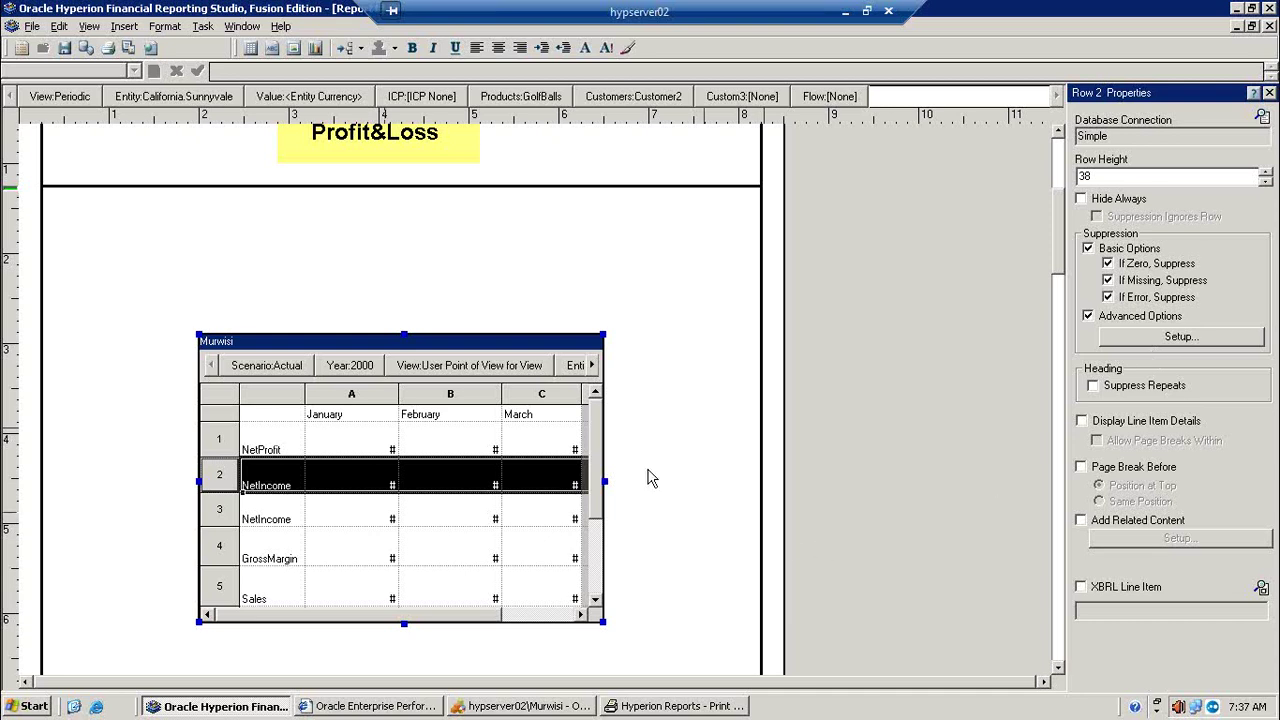
Step: Insert a new Data row after the bottom Purchases row of the grid
scroll(598, 491, down, 3)
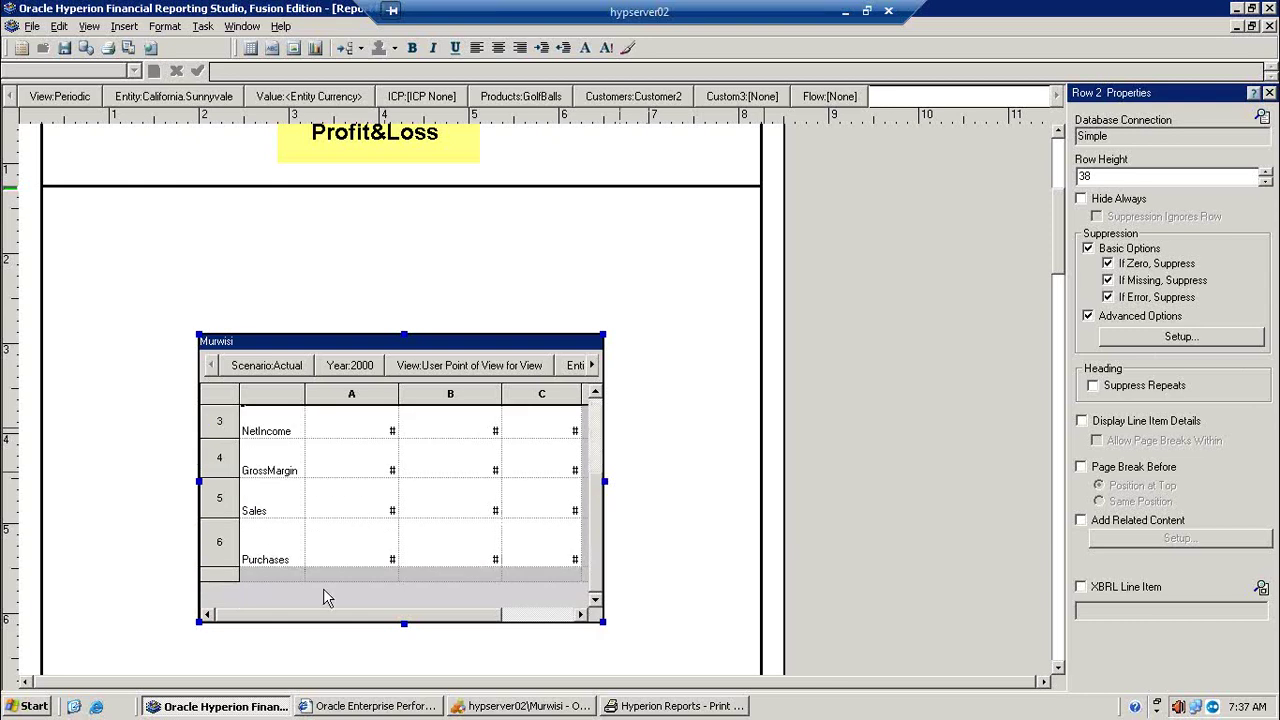
click(219, 577)
right_click(219, 577)
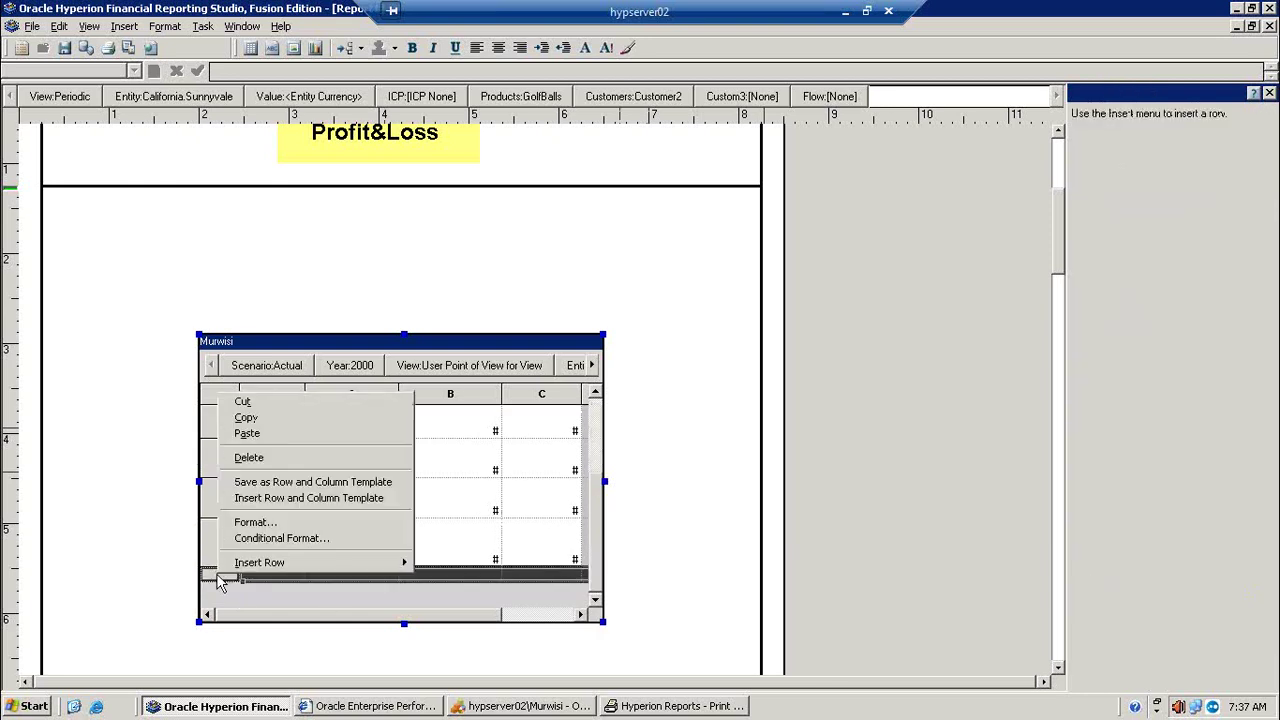
click(160, 594)
click(160, 594)
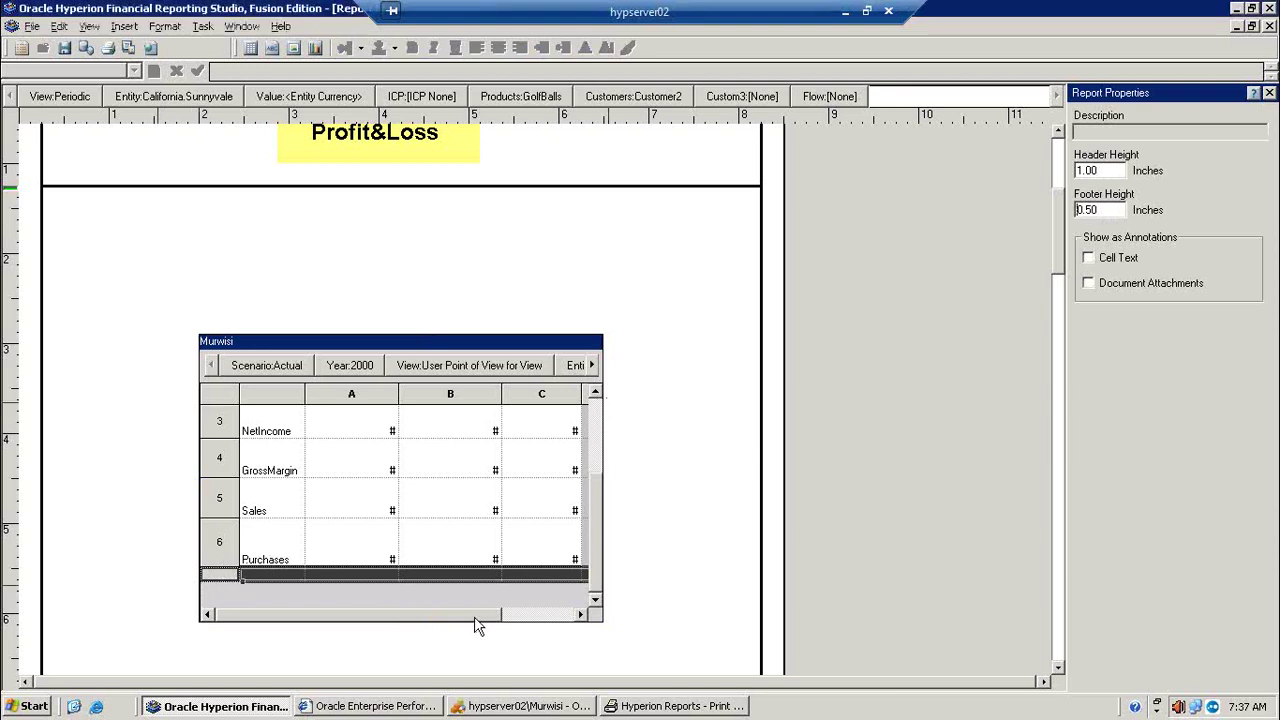
click(517, 616)
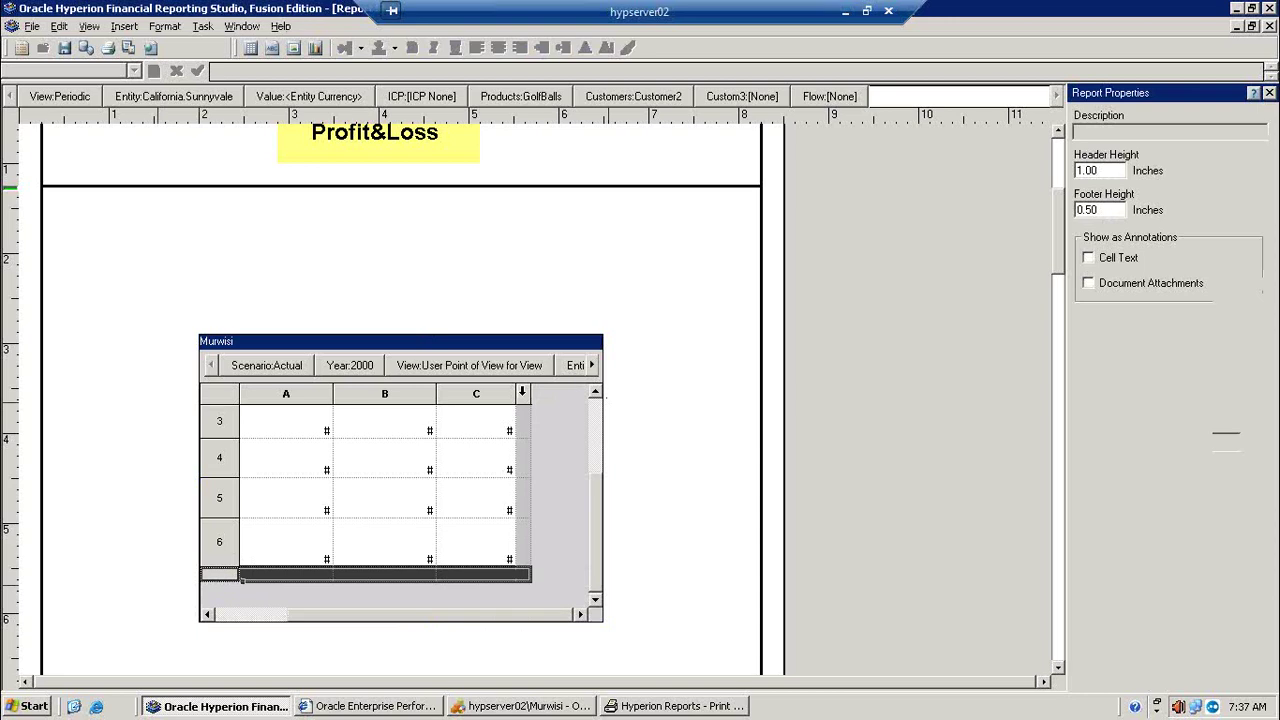
click(519, 392)
click(223, 574)
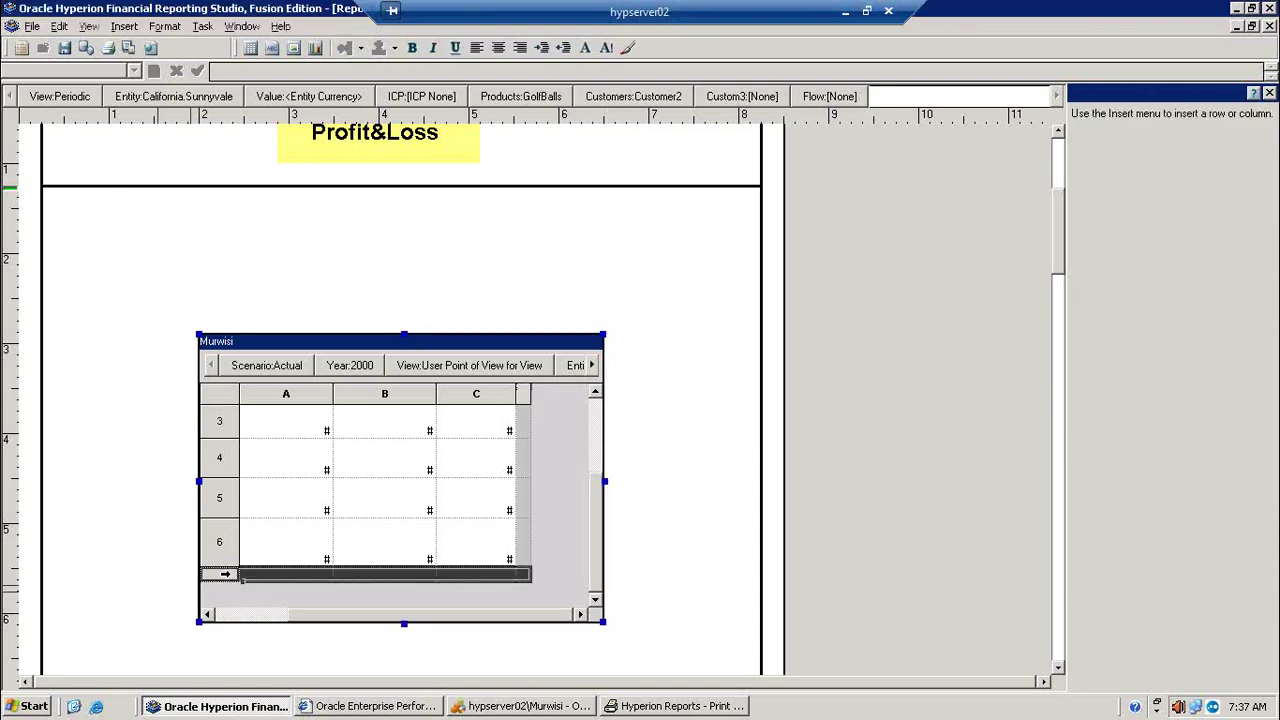
right_click(222, 576)
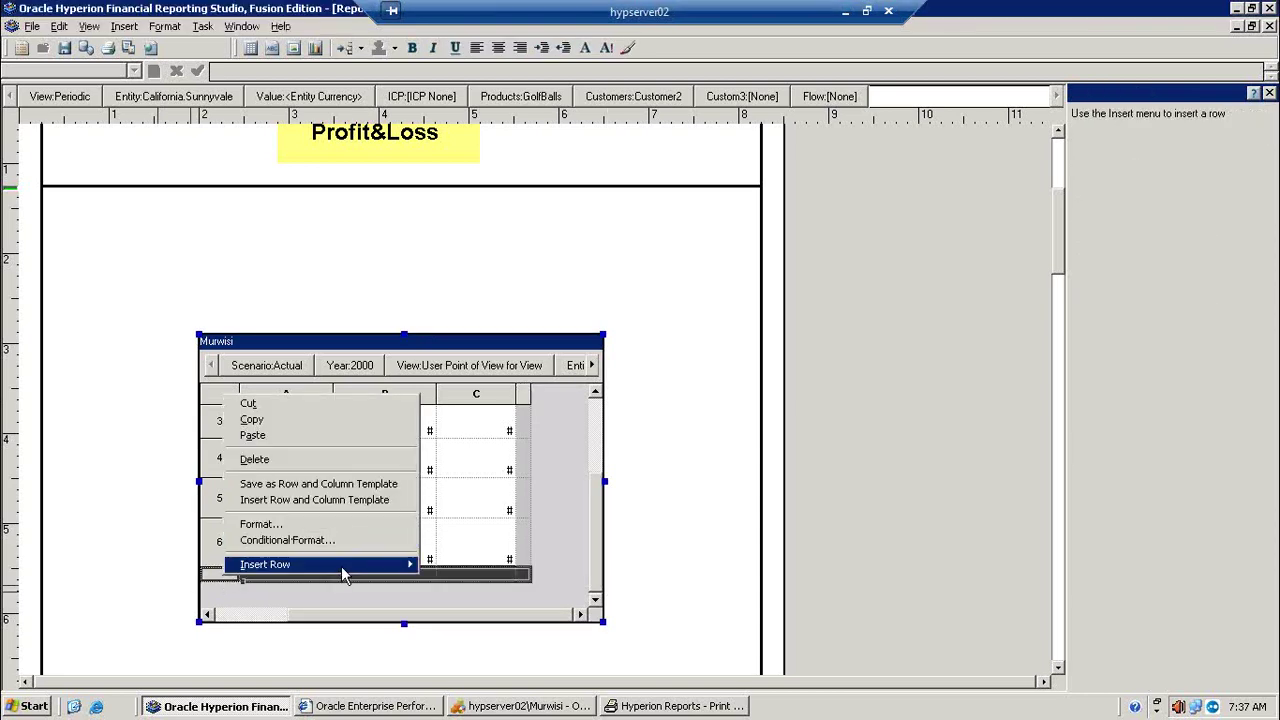
mouse_move(343, 567)
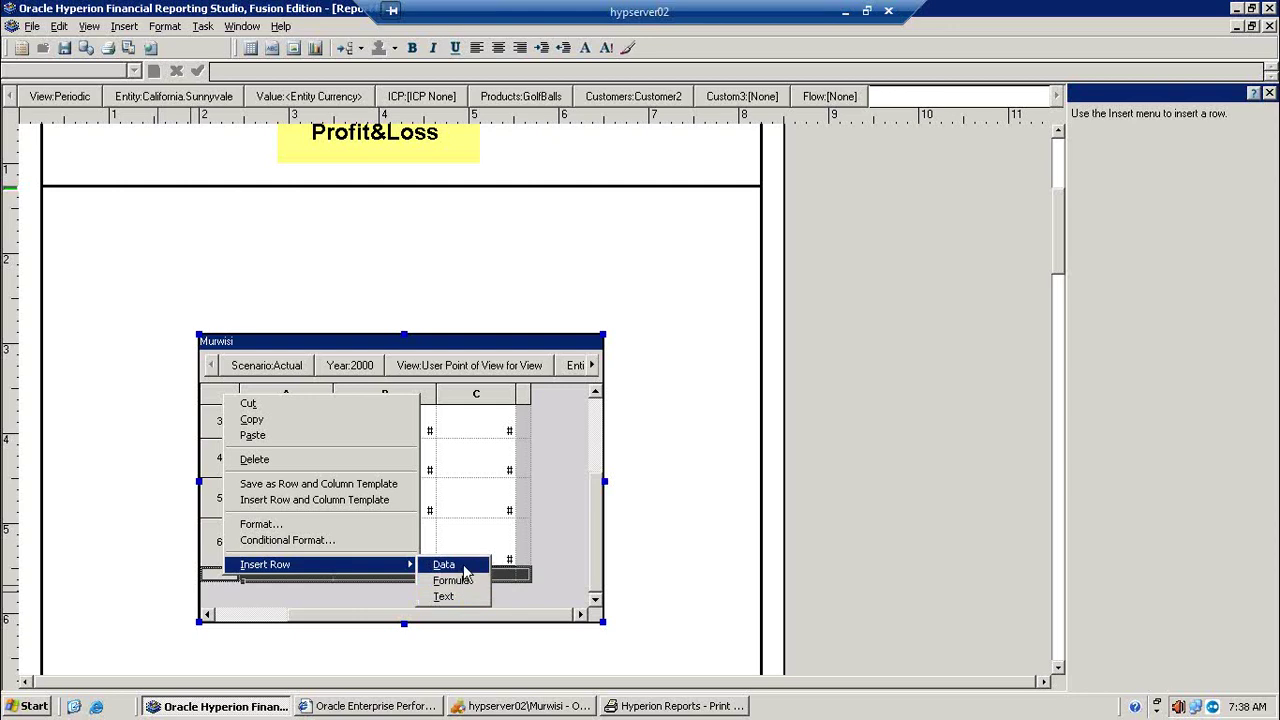
click(463, 568)
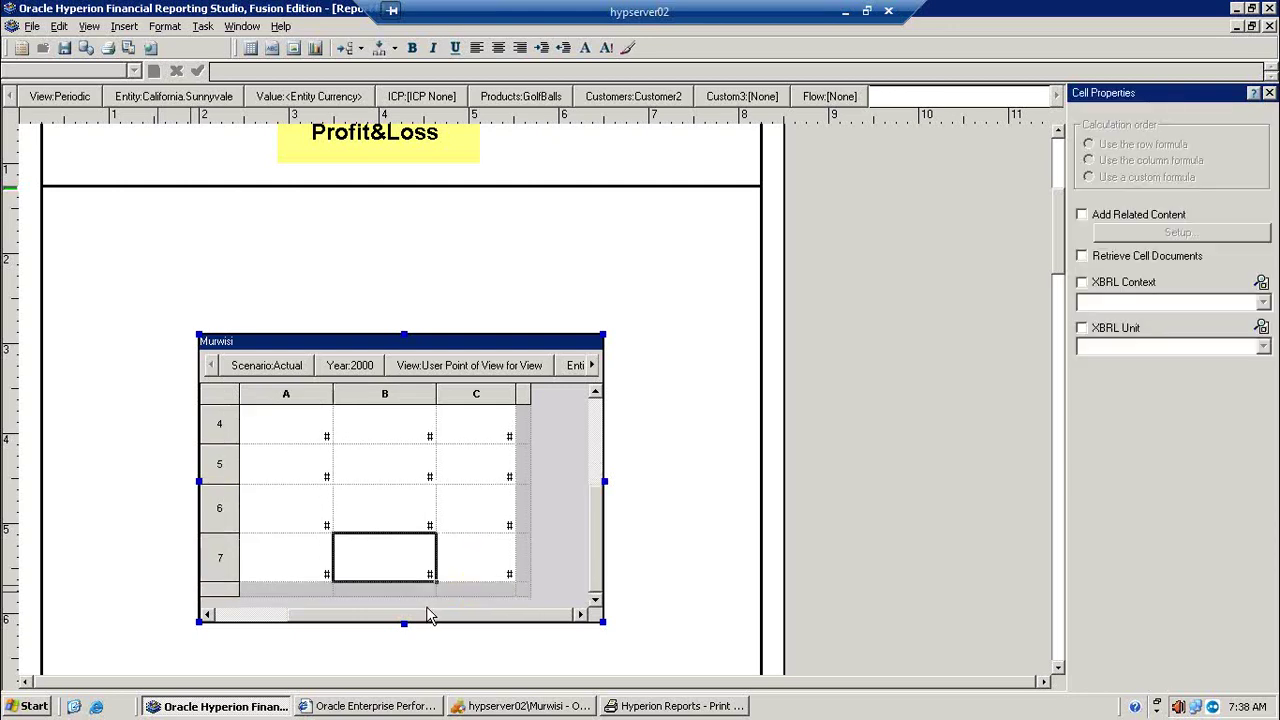
Step: Open member selection for row 7 and expand NetIncome > GrossMargin to TotalCosts
drag(406, 617, 300, 636)
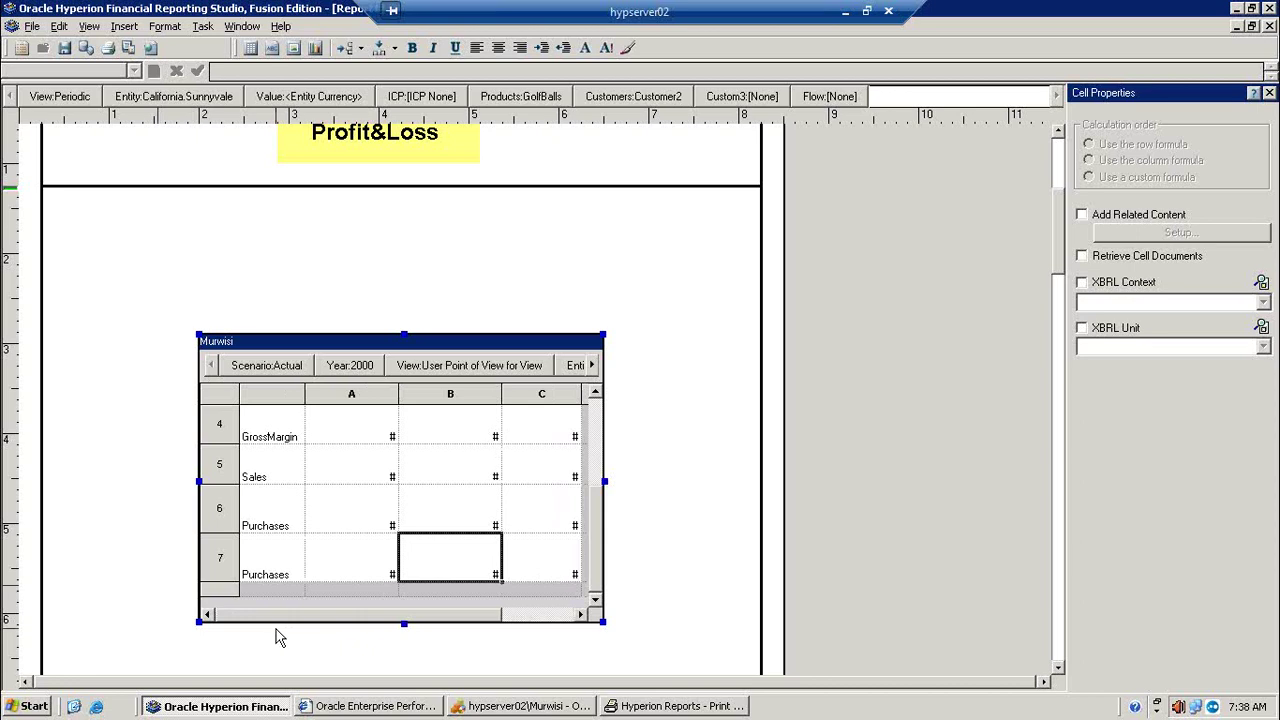
click(259, 569)
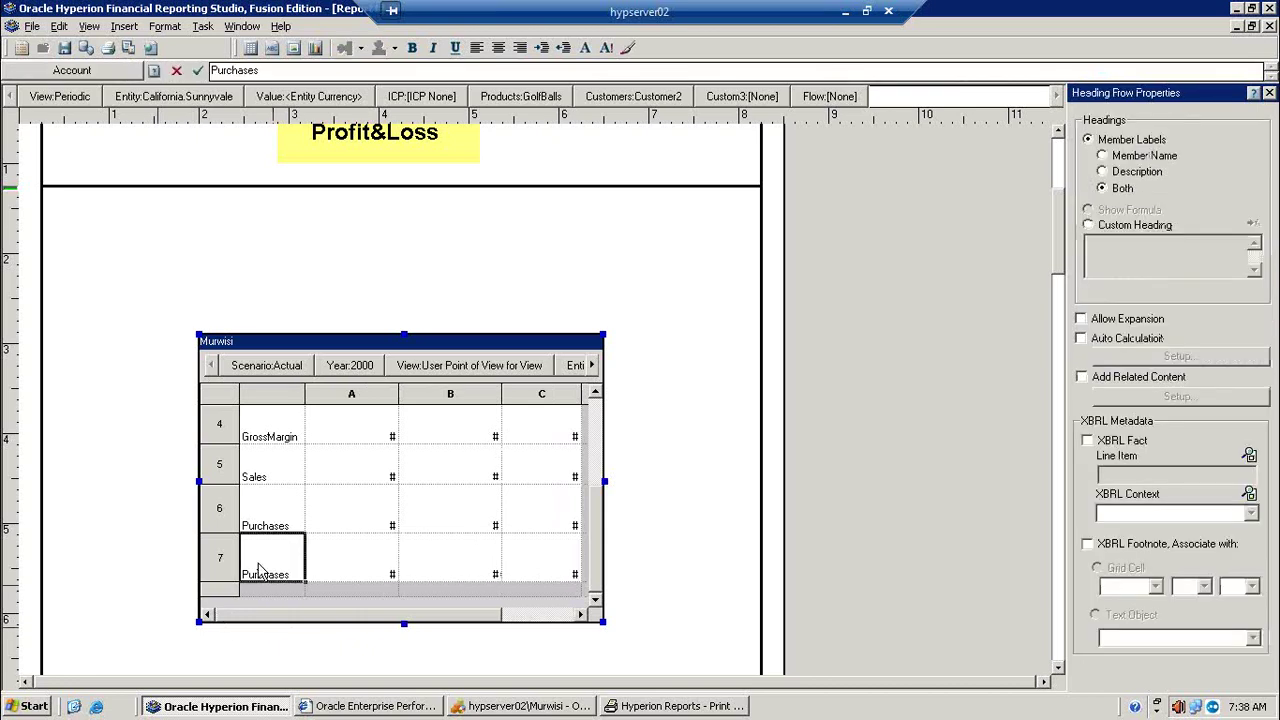
double_click(259, 569)
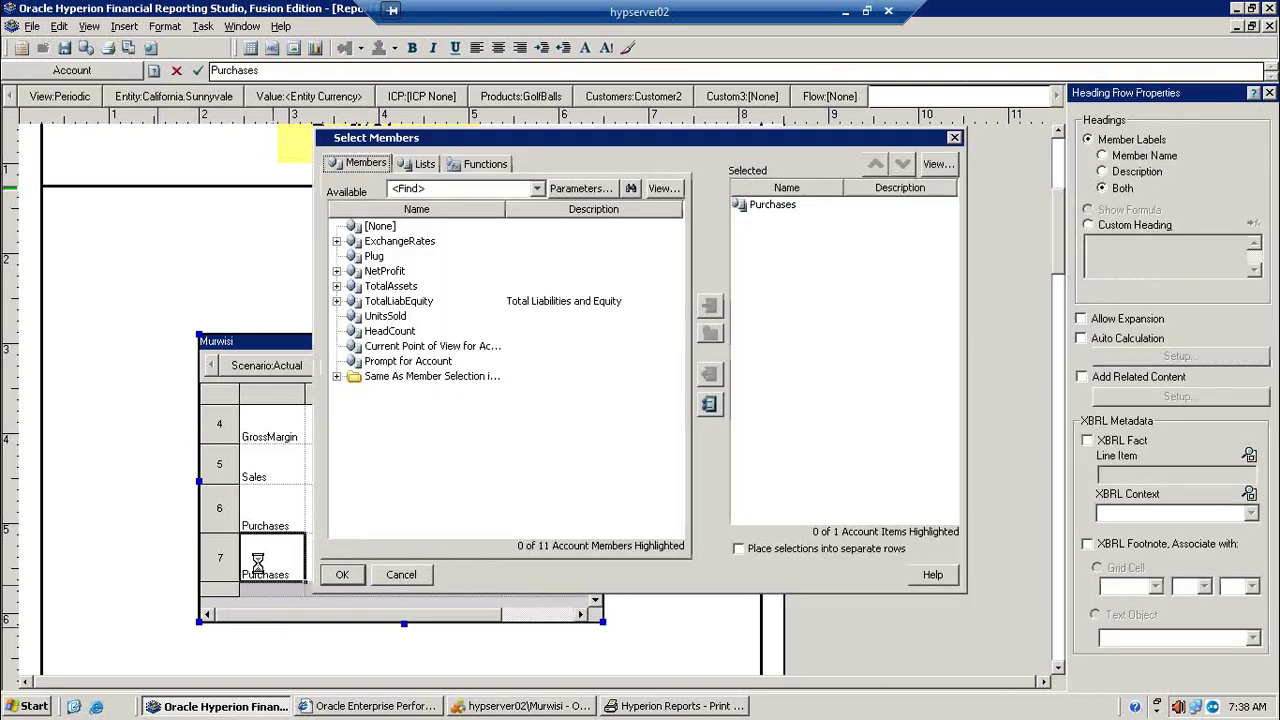
click(337, 271)
click(350, 287)
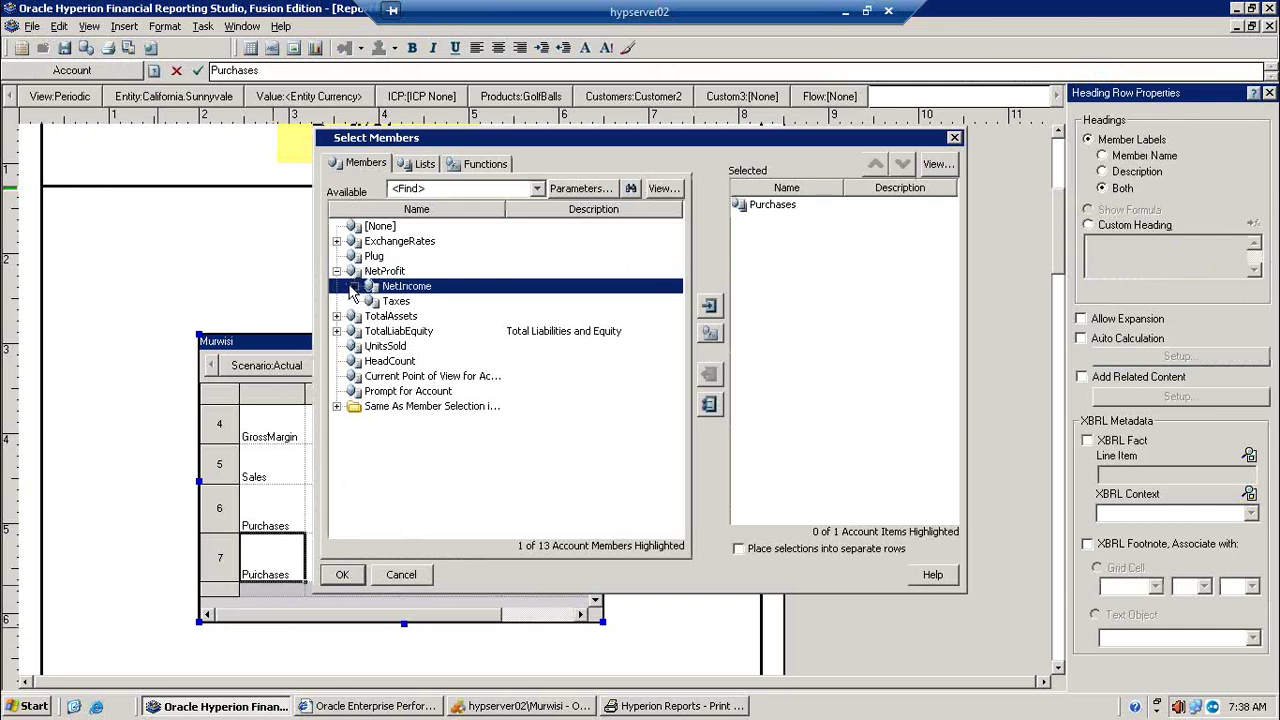
click(354, 286)
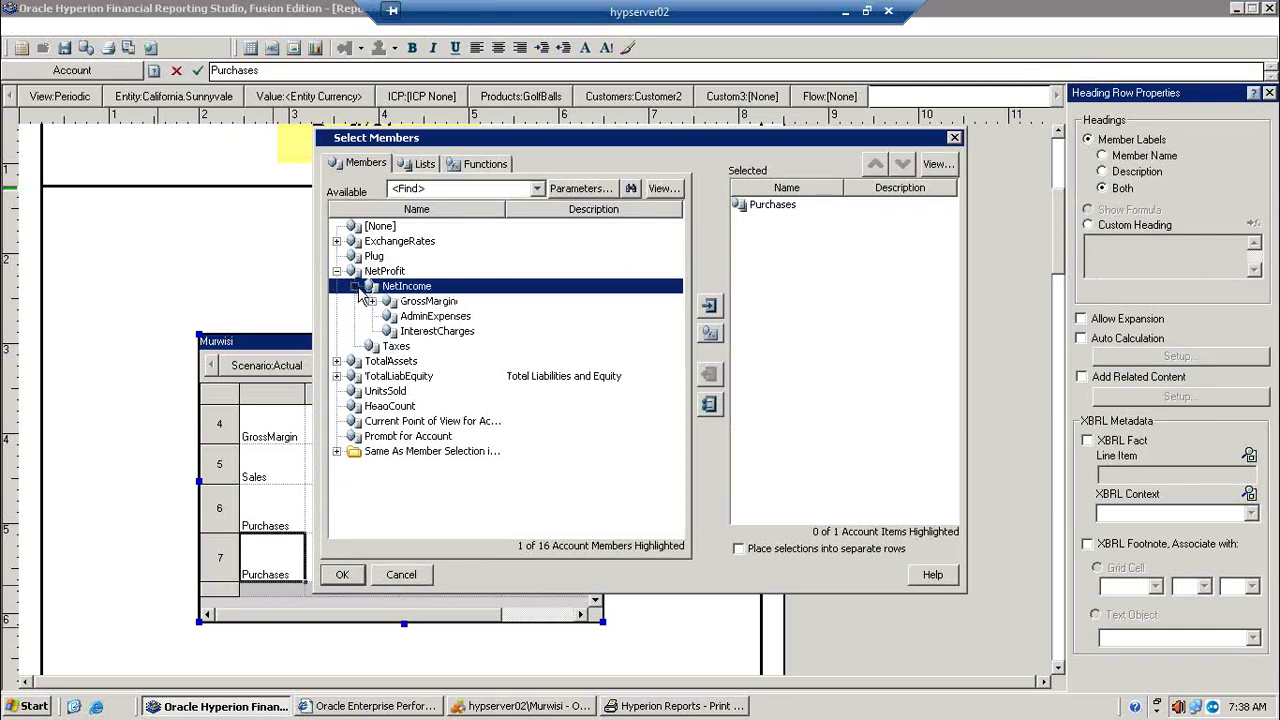
click(371, 301)
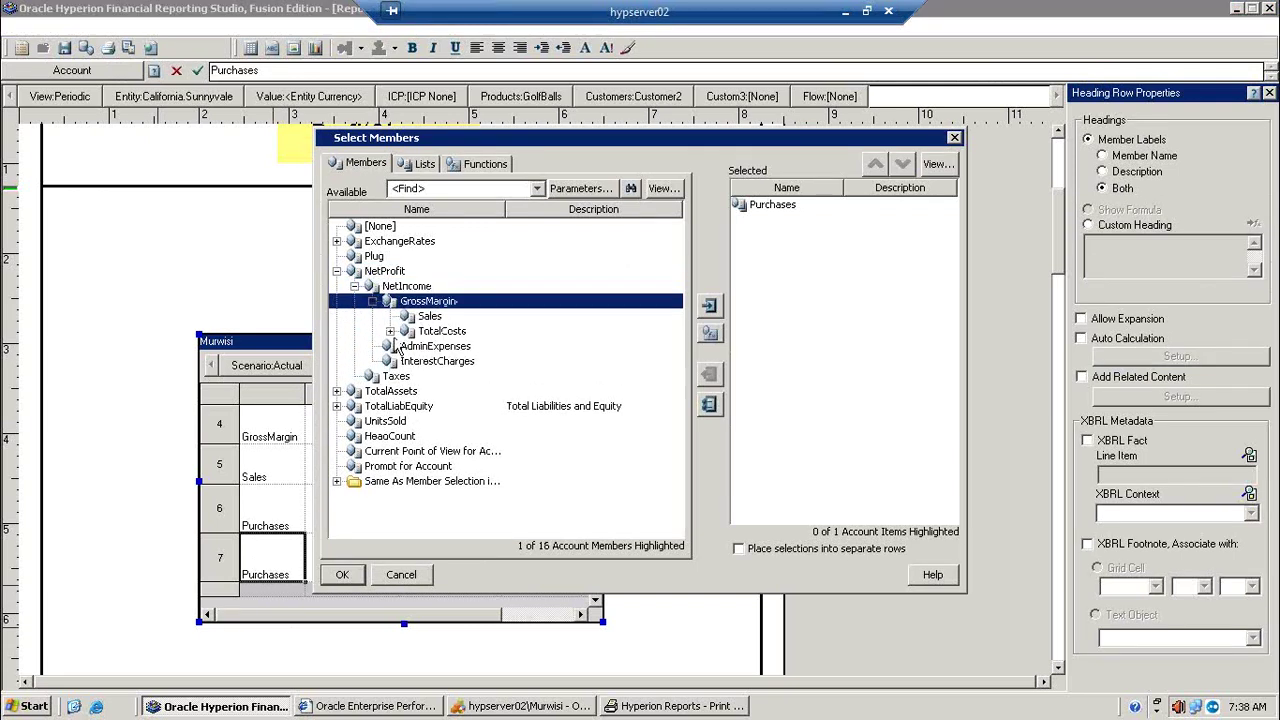
click(391, 331)
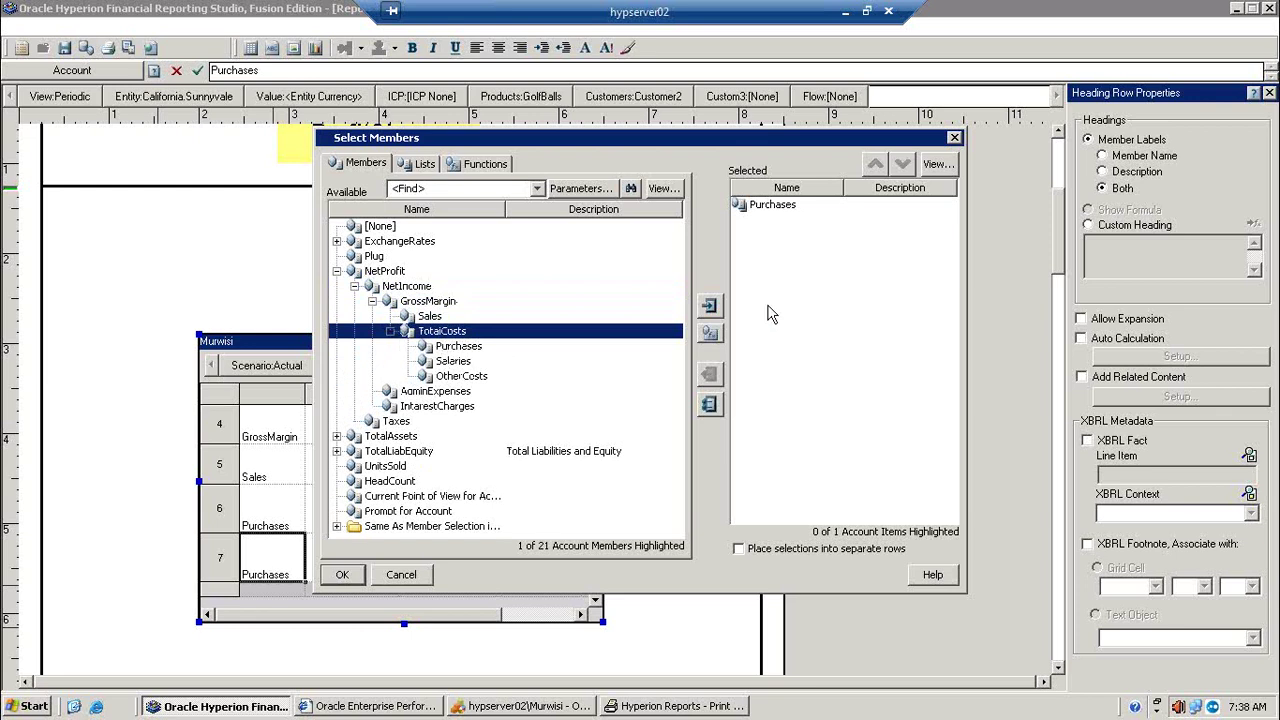
Step: Add TotalCosts, remove Purchases, place selections into separate rows, and confirm
click(709, 306)
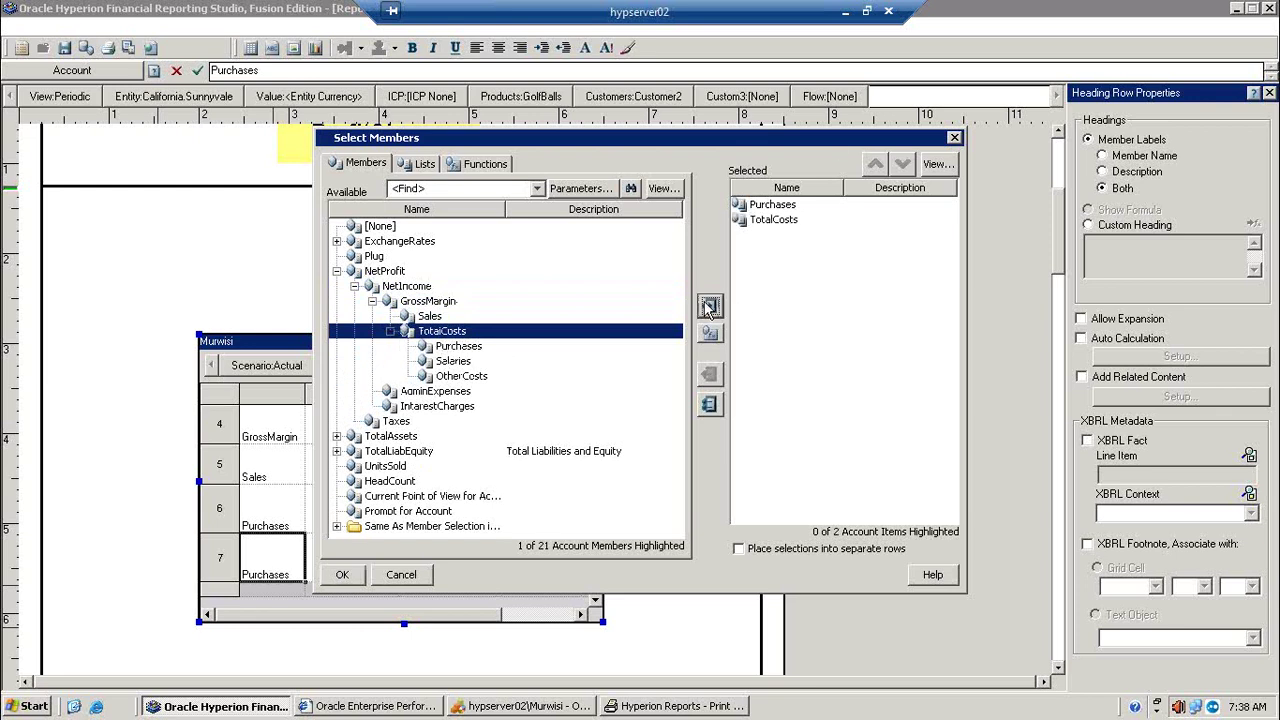
click(778, 205)
click(708, 376)
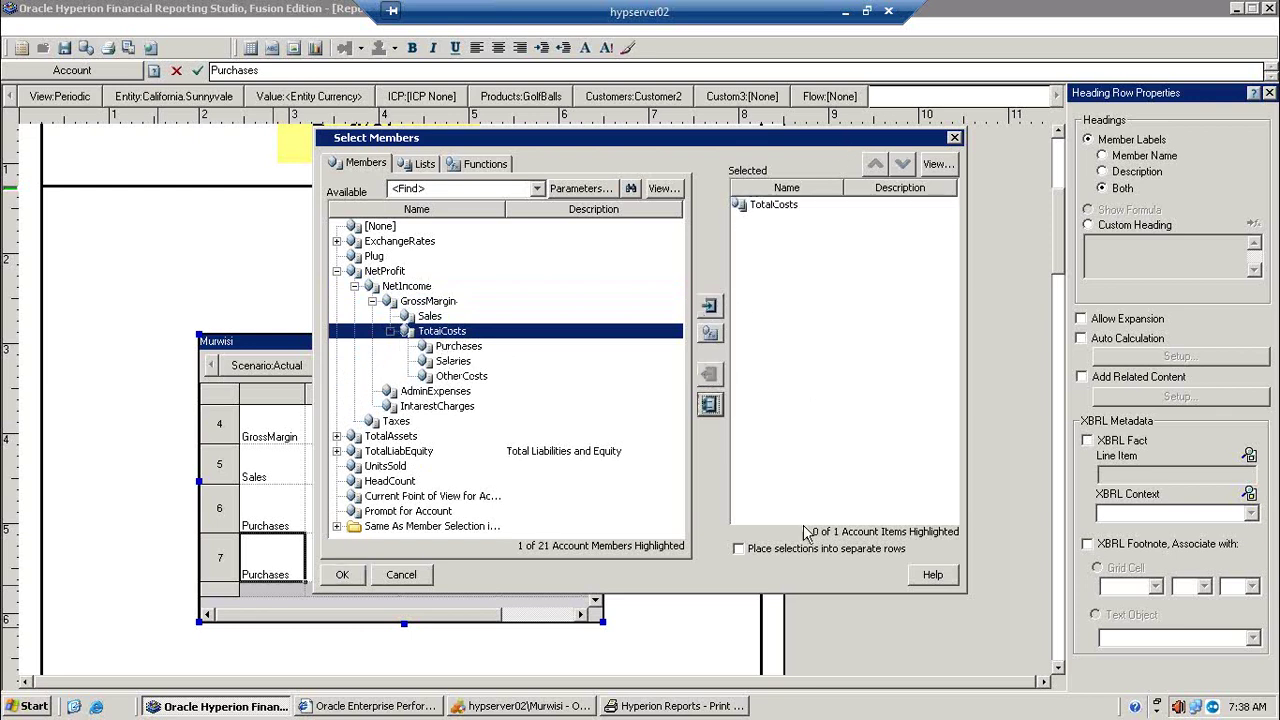
click(777, 549)
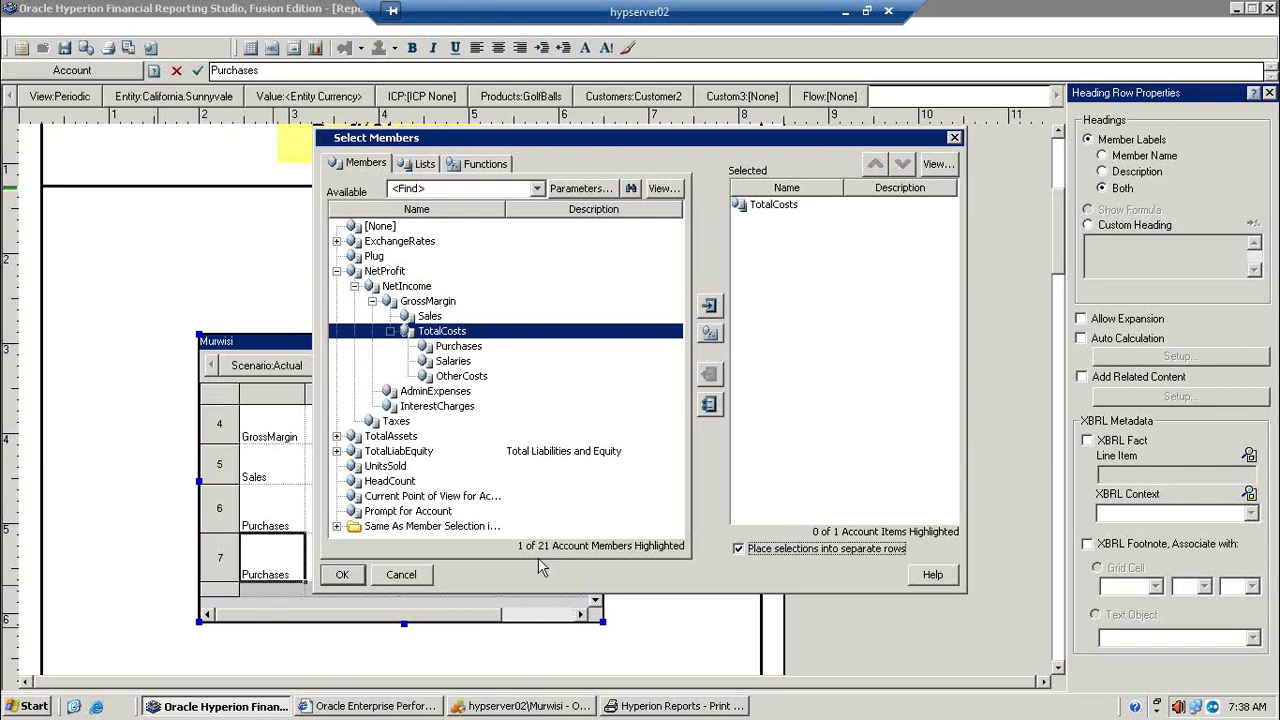
click(342, 575)
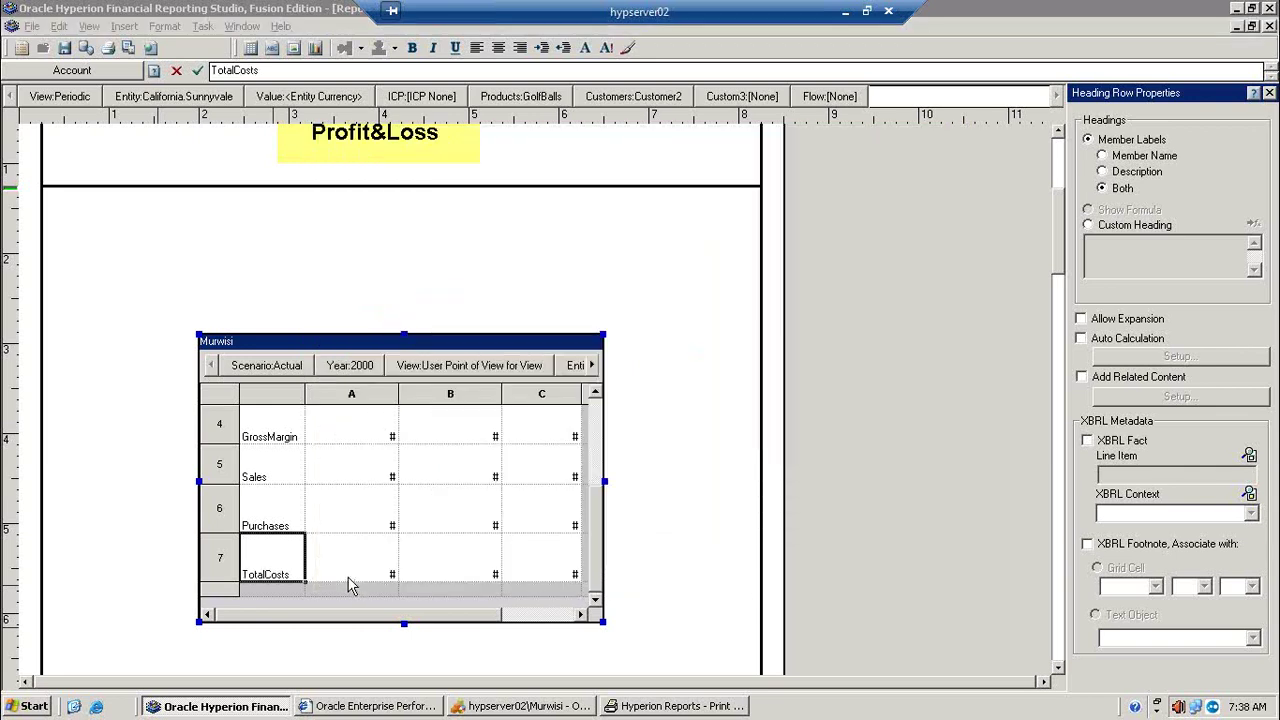
click(222, 394)
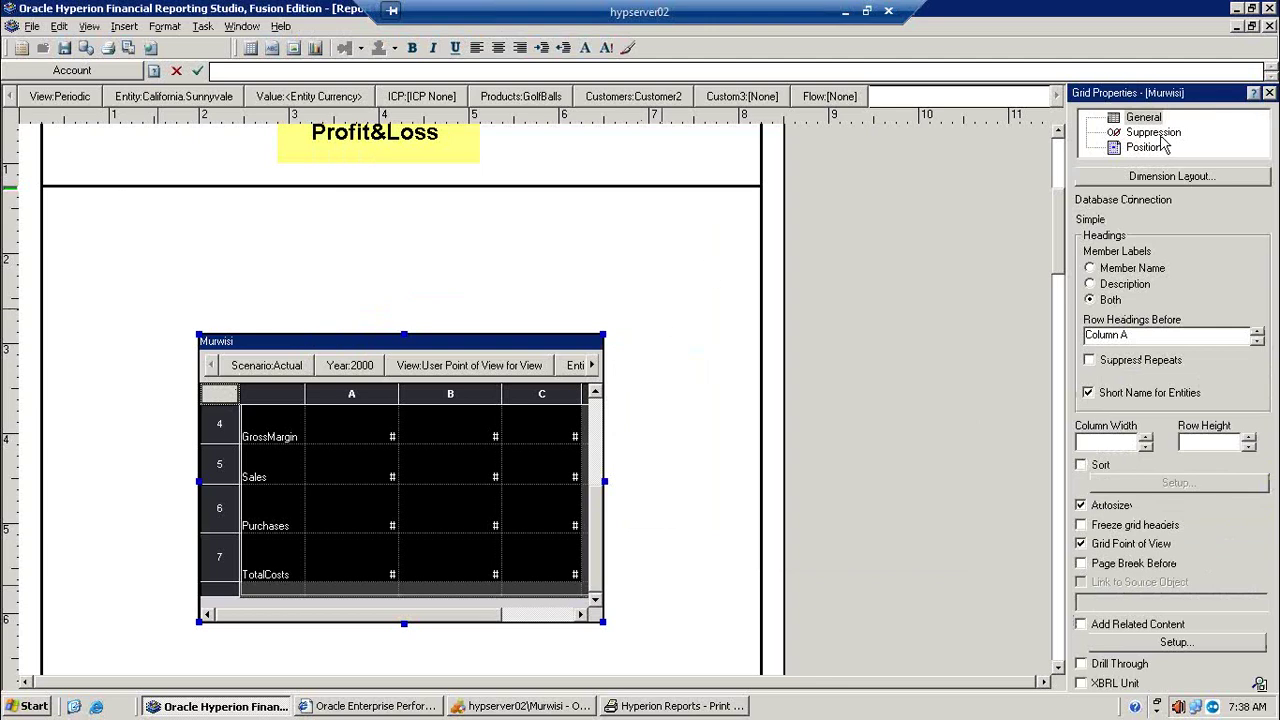
Step: Show the grid's suppression options and preview the report zoomed in on the TotalCosts row
click(1155, 133)
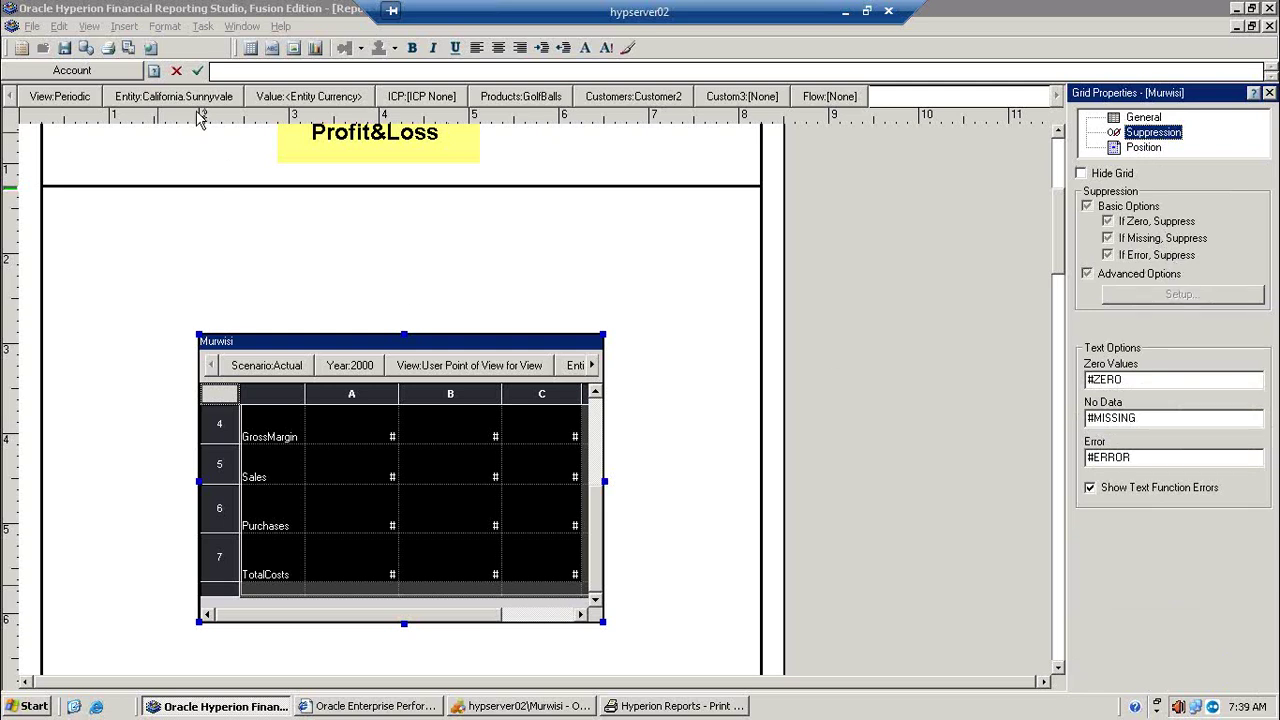
click(128, 48)
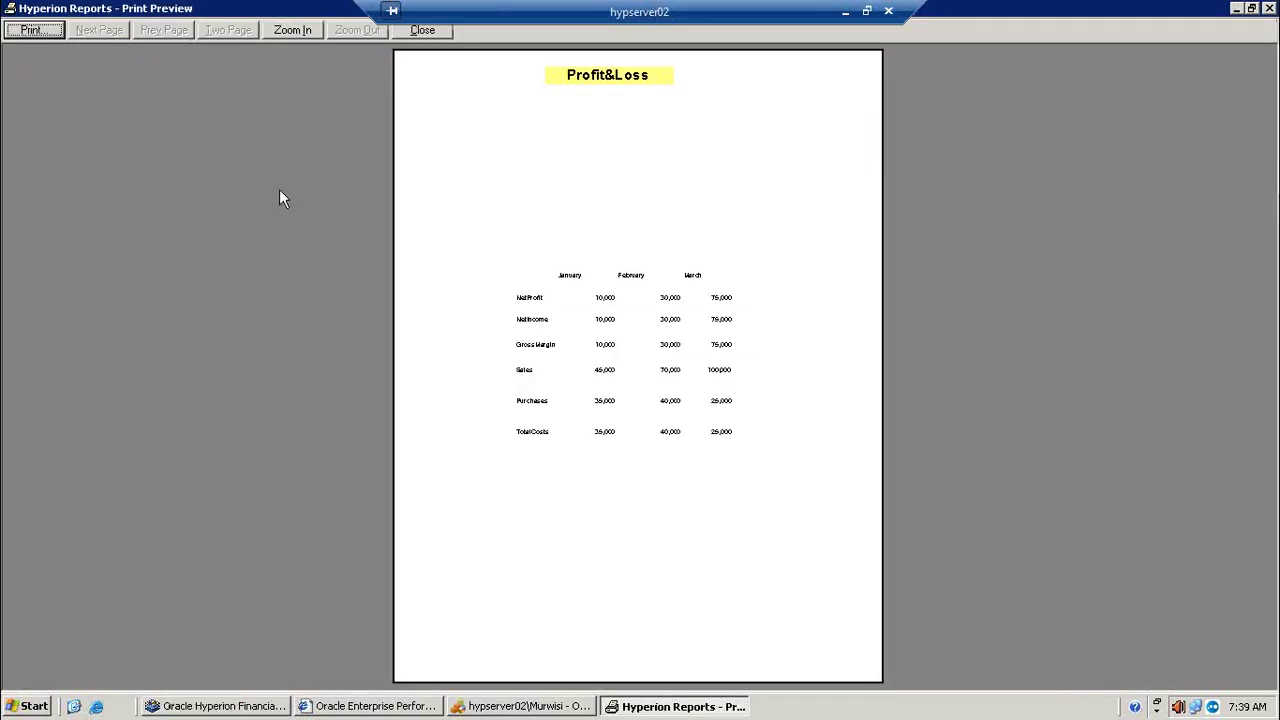
click(552, 396)
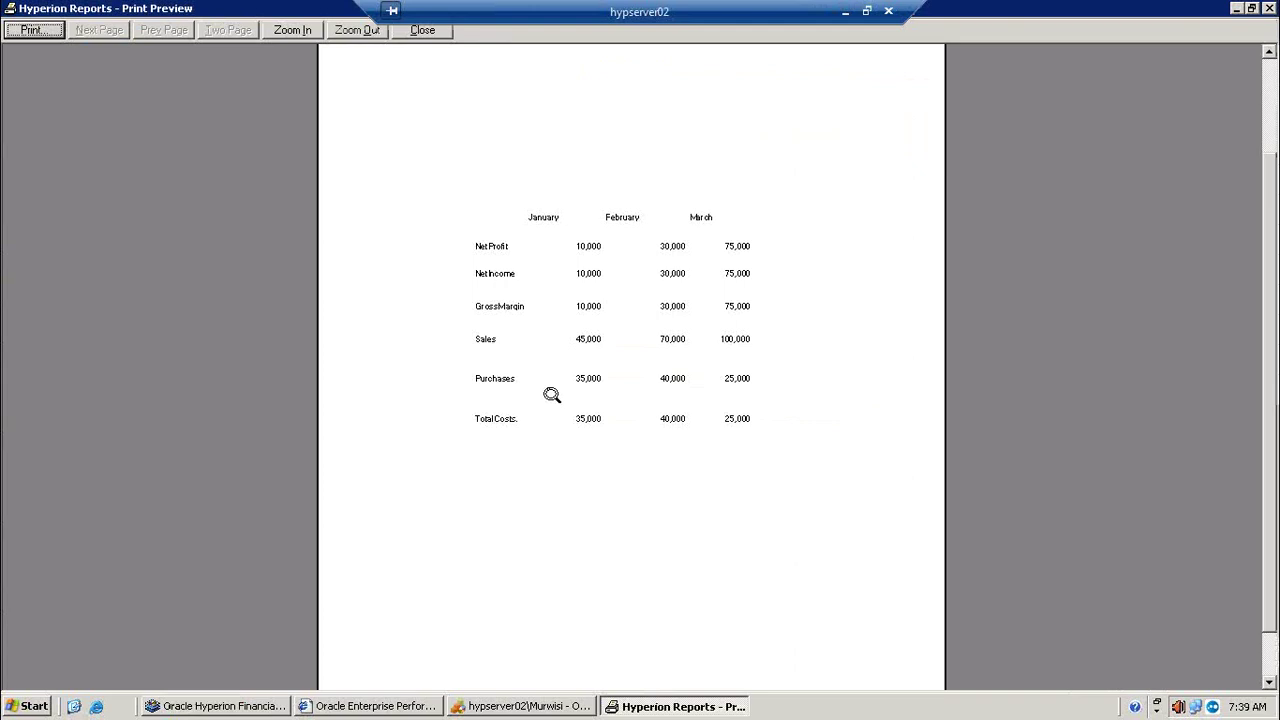
click(1237, 11)
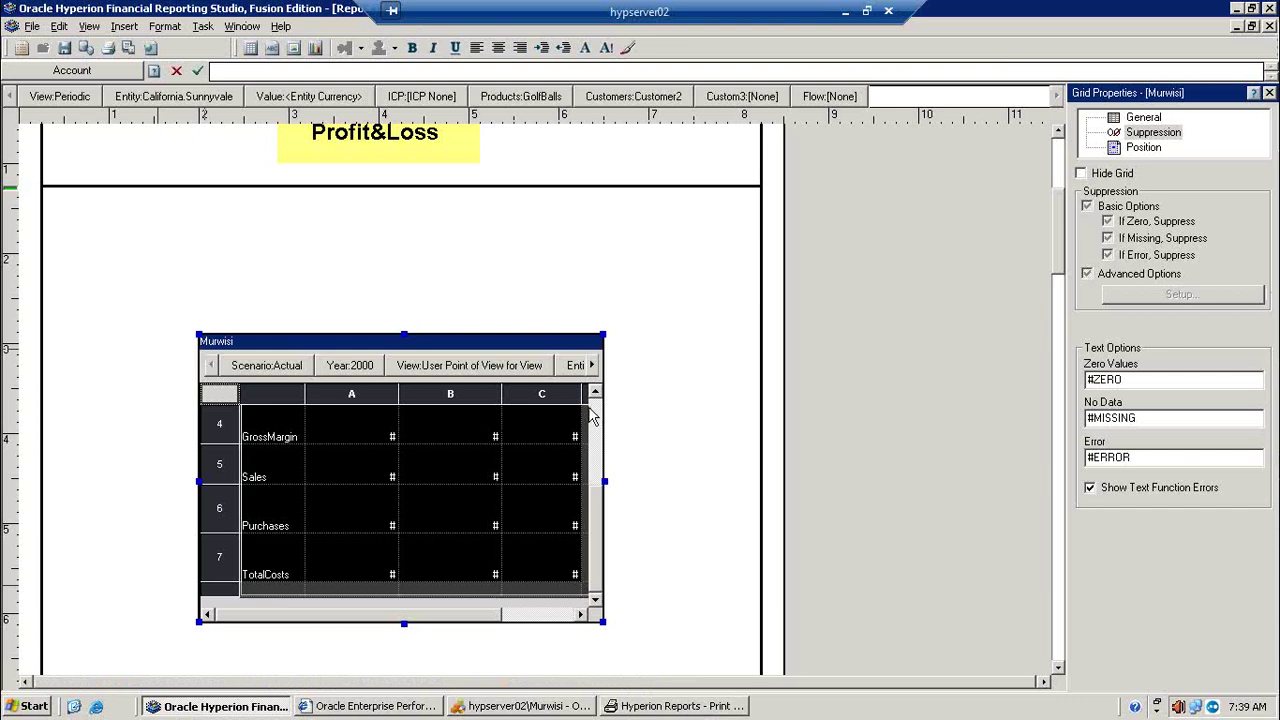
Step: Delete the TotalCosts row 7 from the grid
click(232, 555)
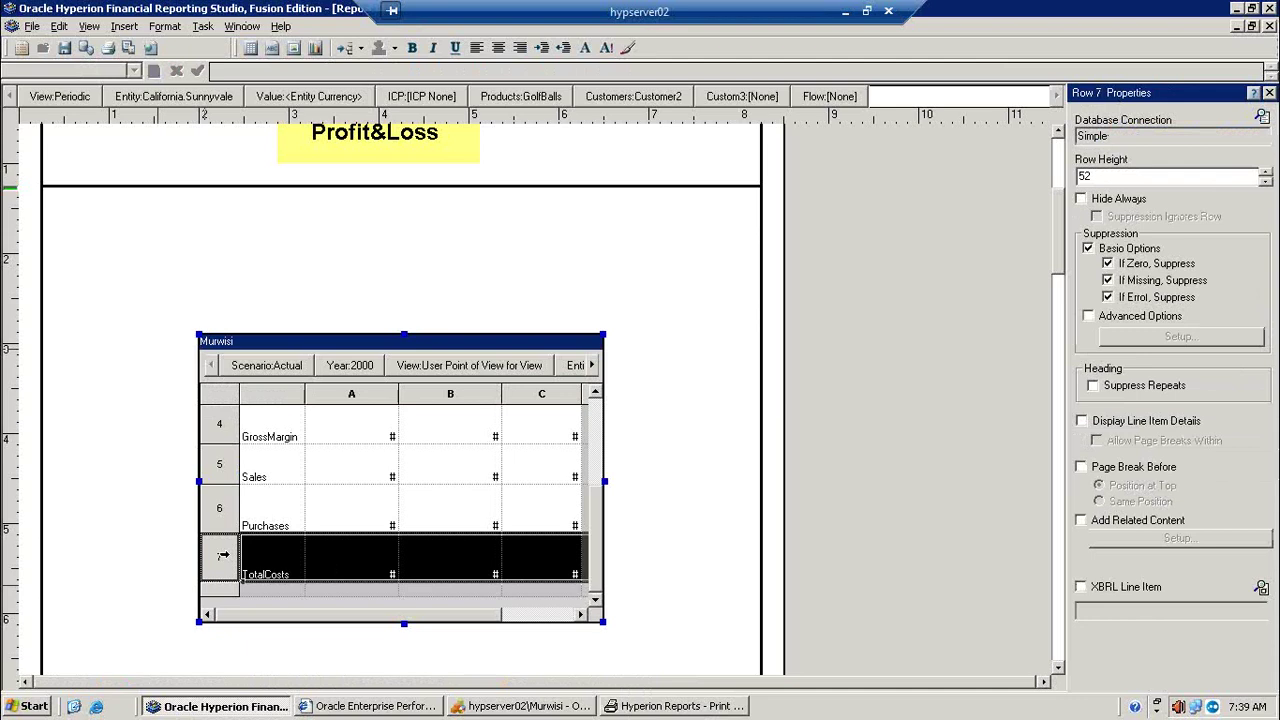
right_click(223, 555)
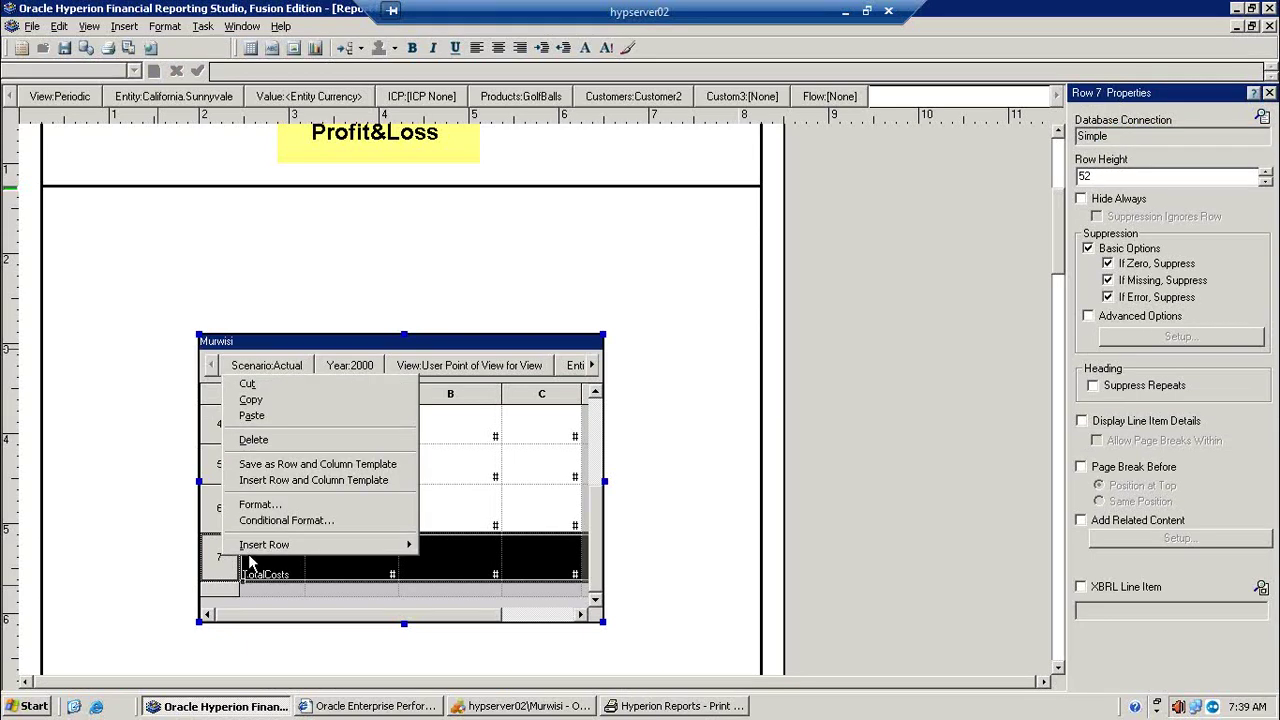
click(251, 441)
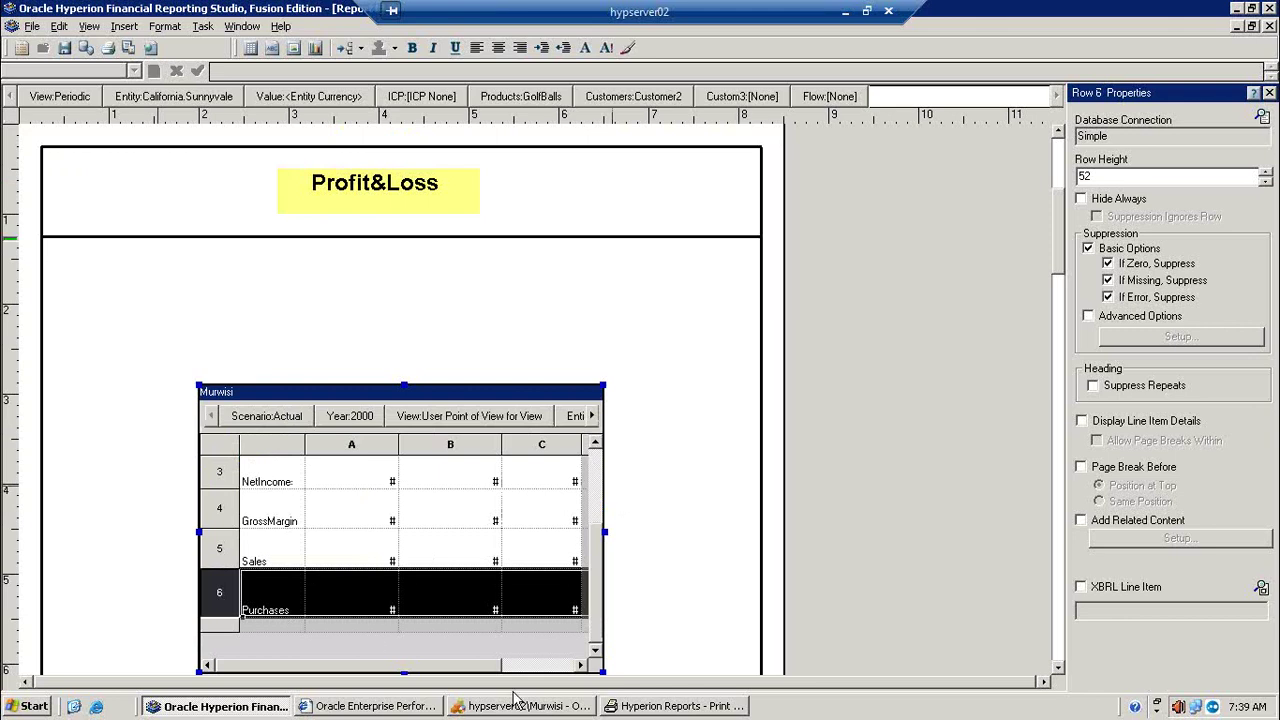
Step: Insert a formula column D after column C and select it
click(563, 665)
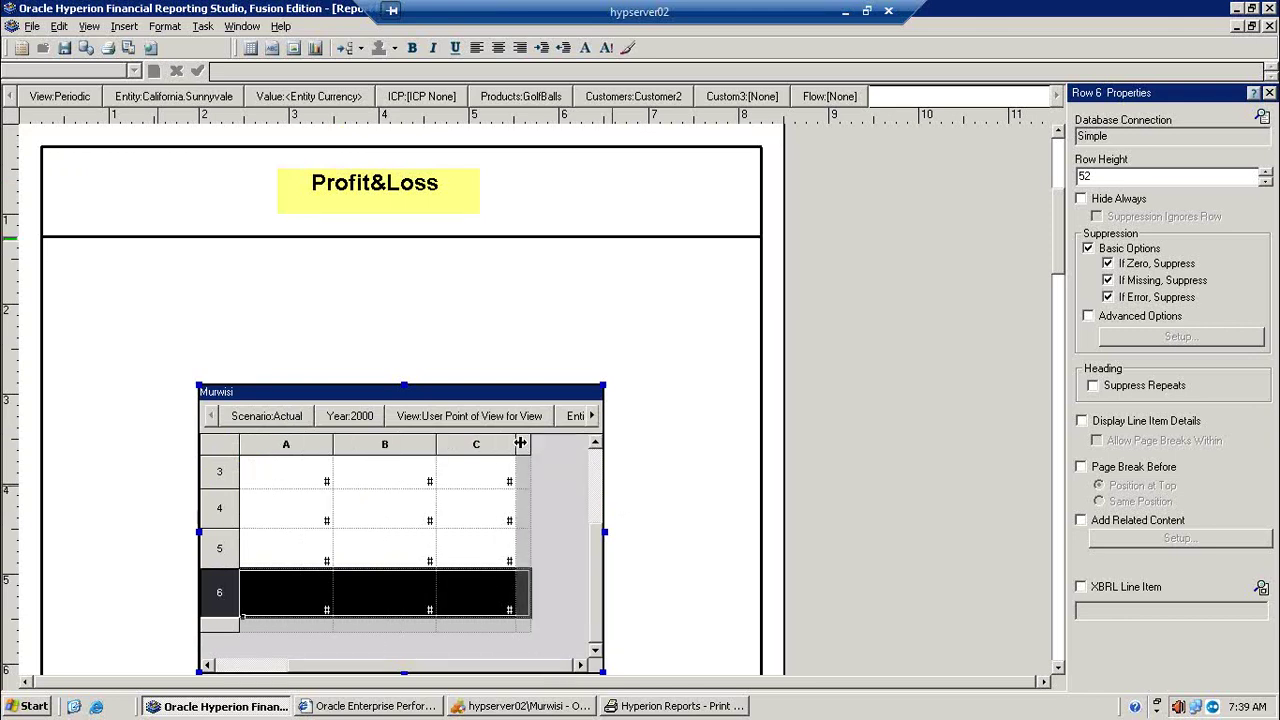
right_click(520, 444)
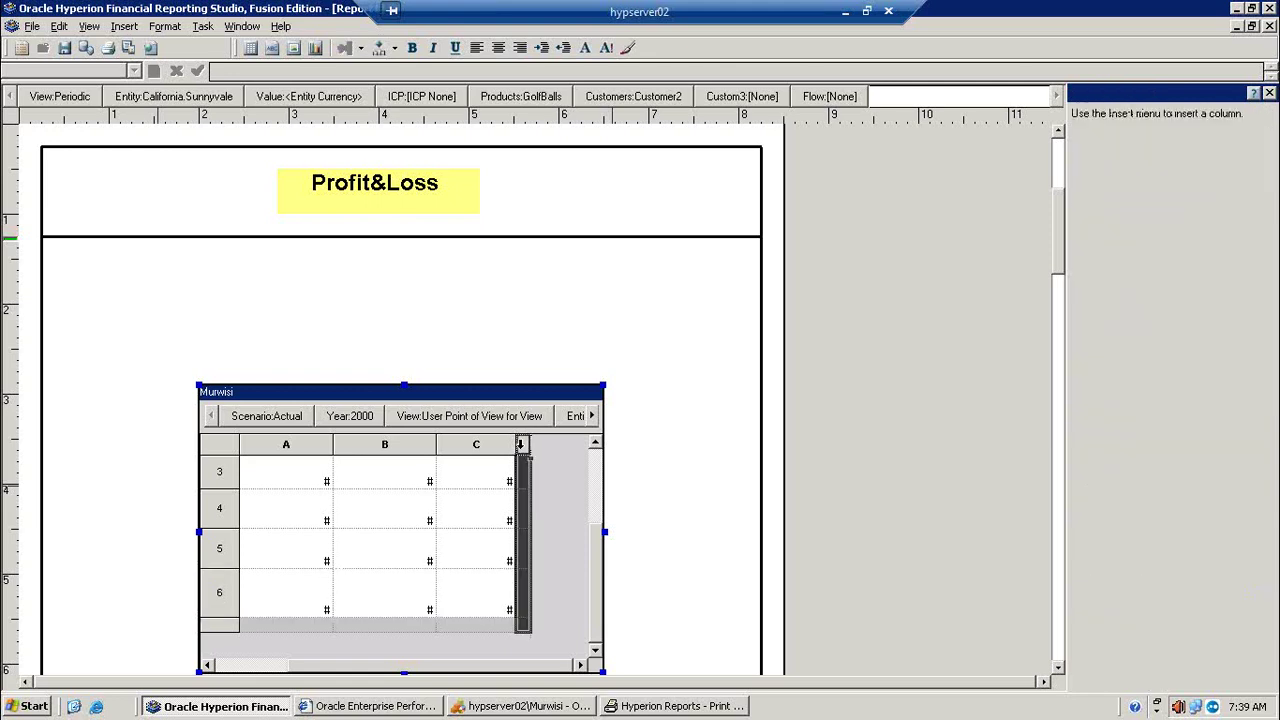
mouse_move(620, 622)
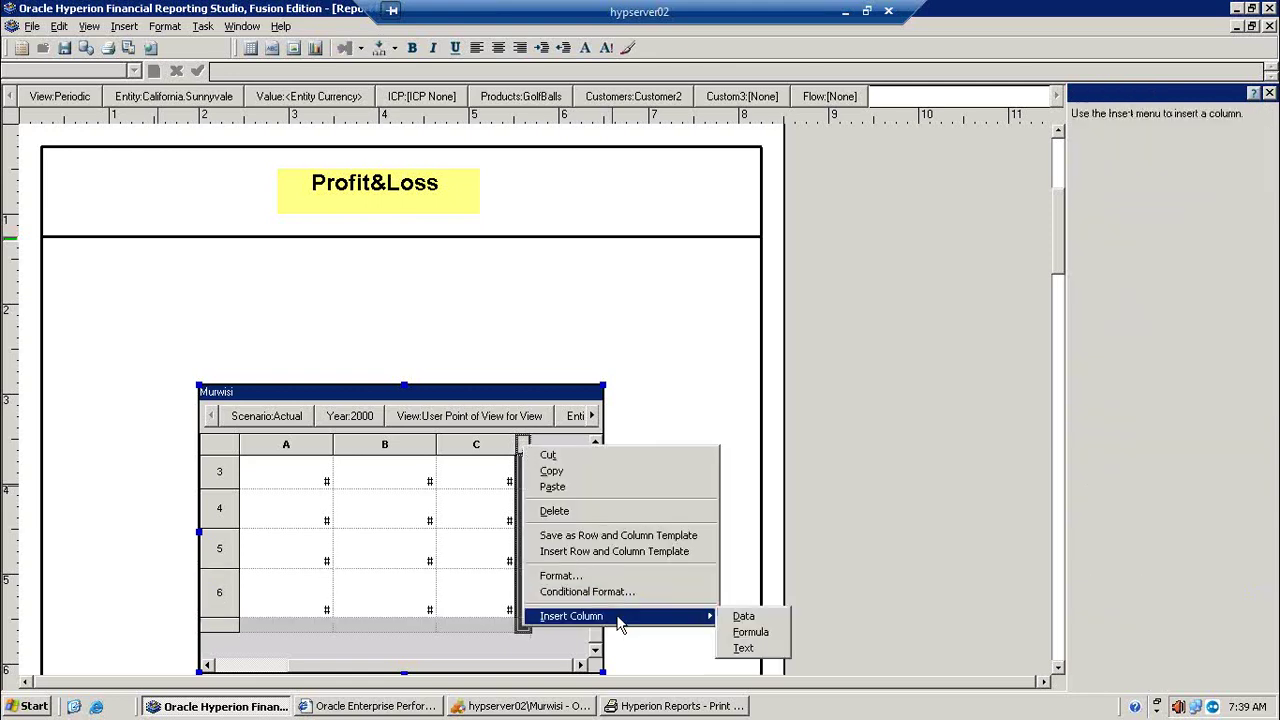
click(763, 632)
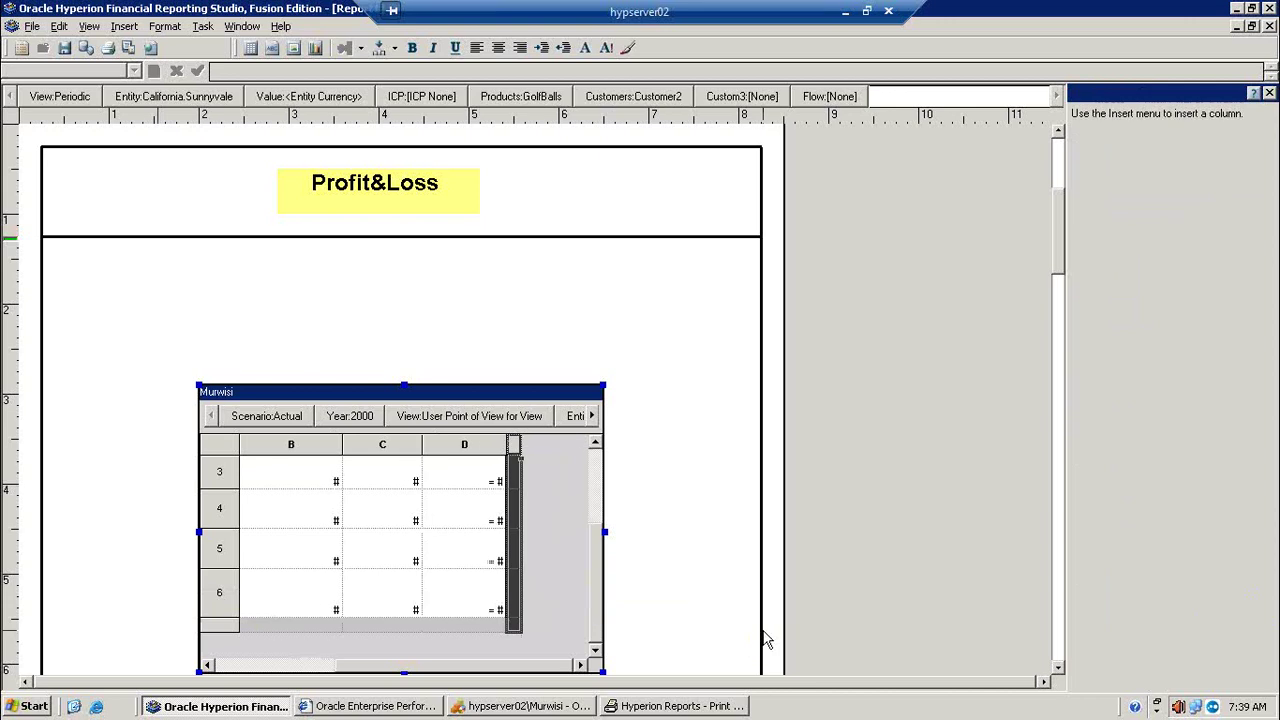
click(464, 444)
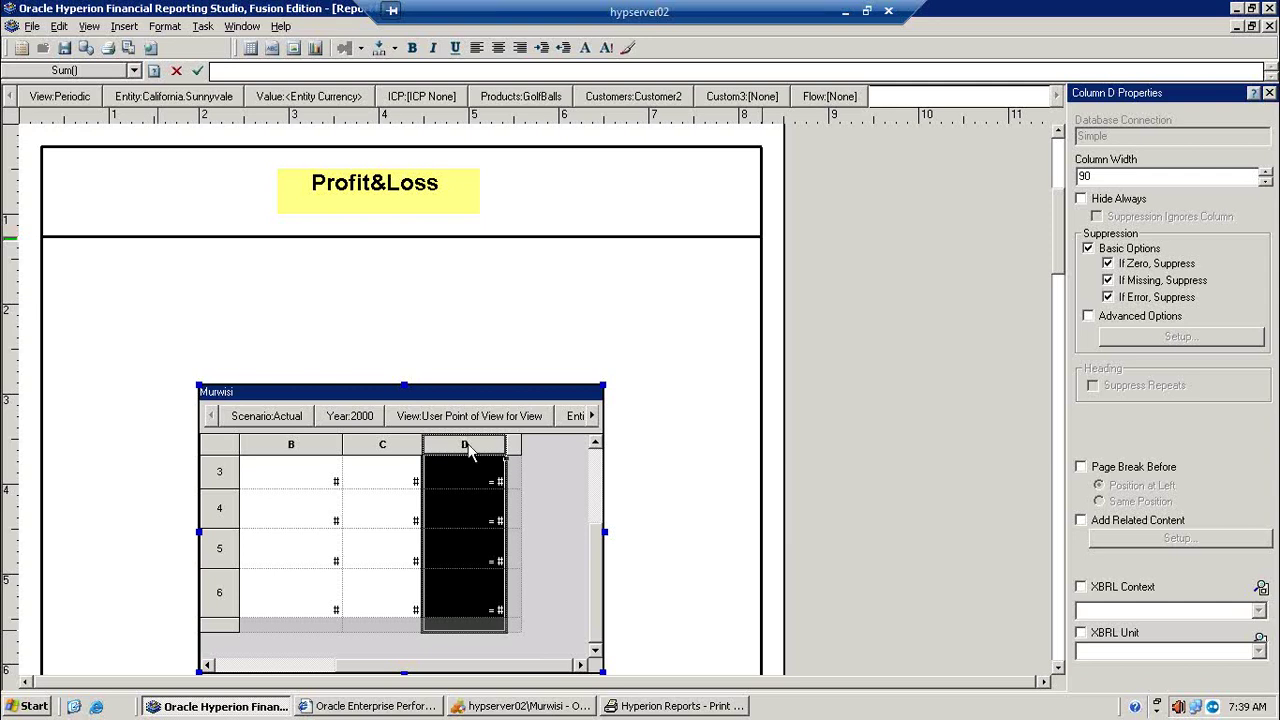
Step: Start column D's formula with the Sum() function from the function list
click(463, 469)
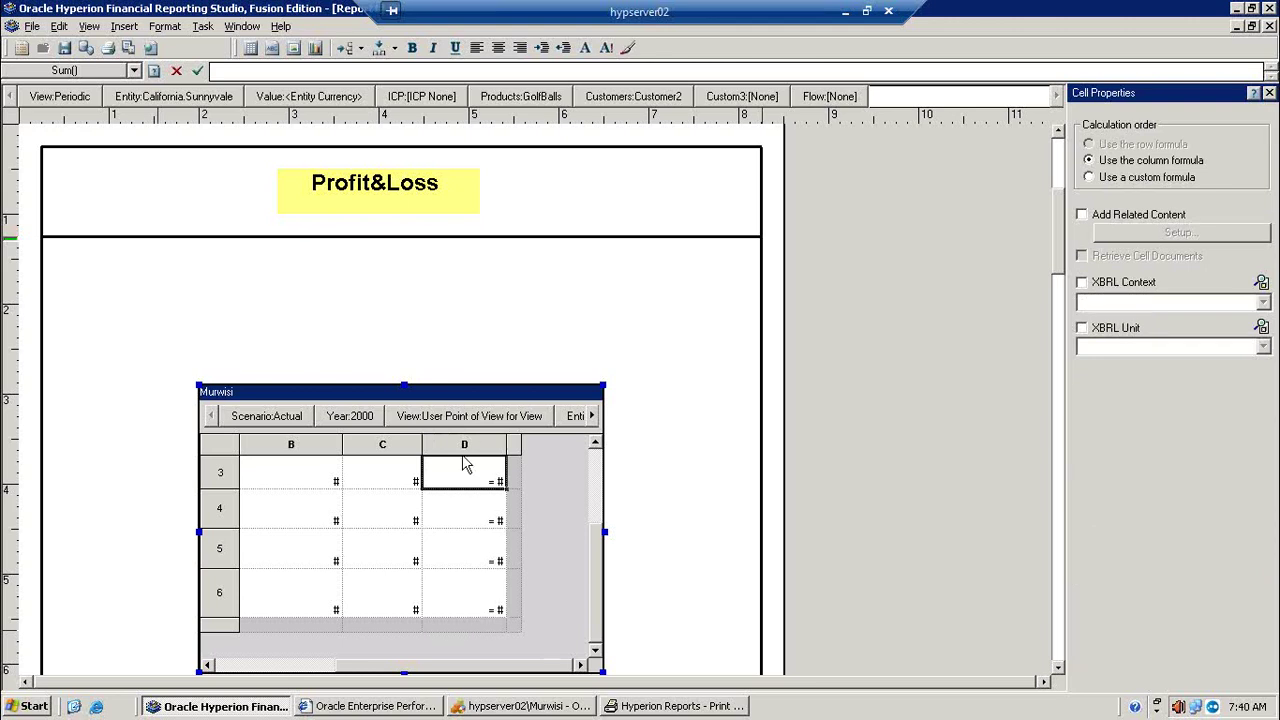
click(469, 443)
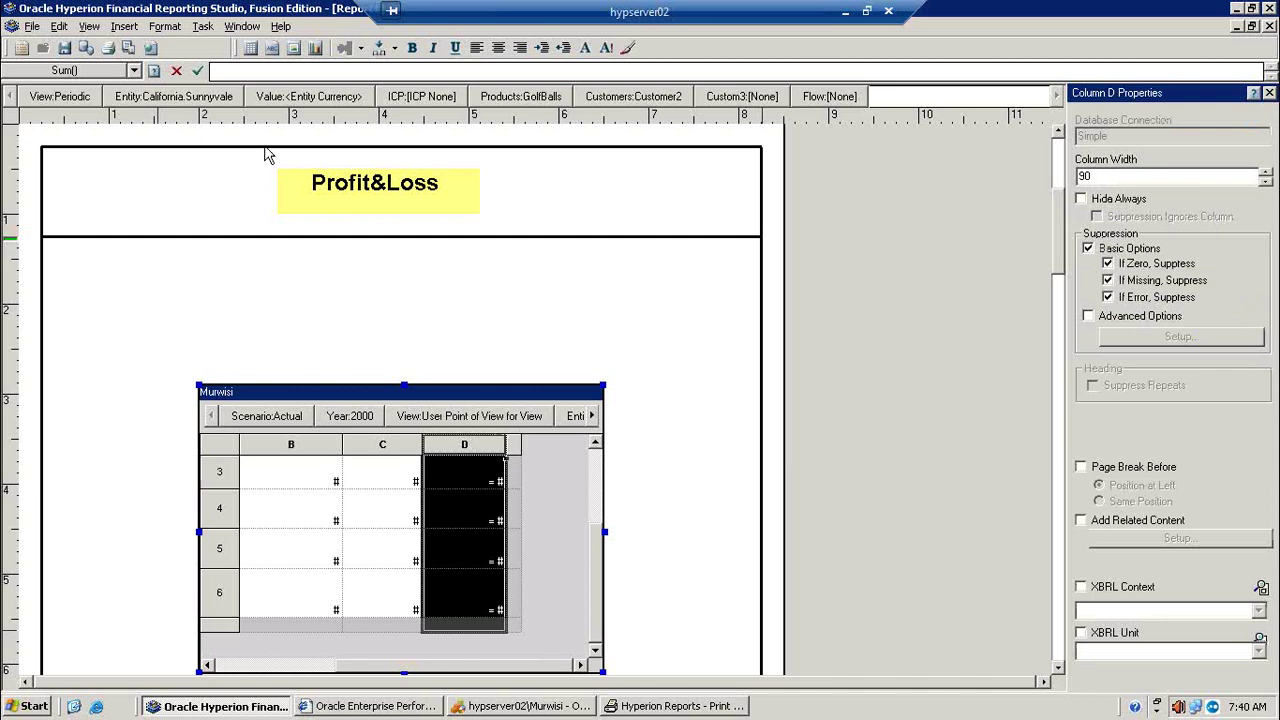
click(133, 71)
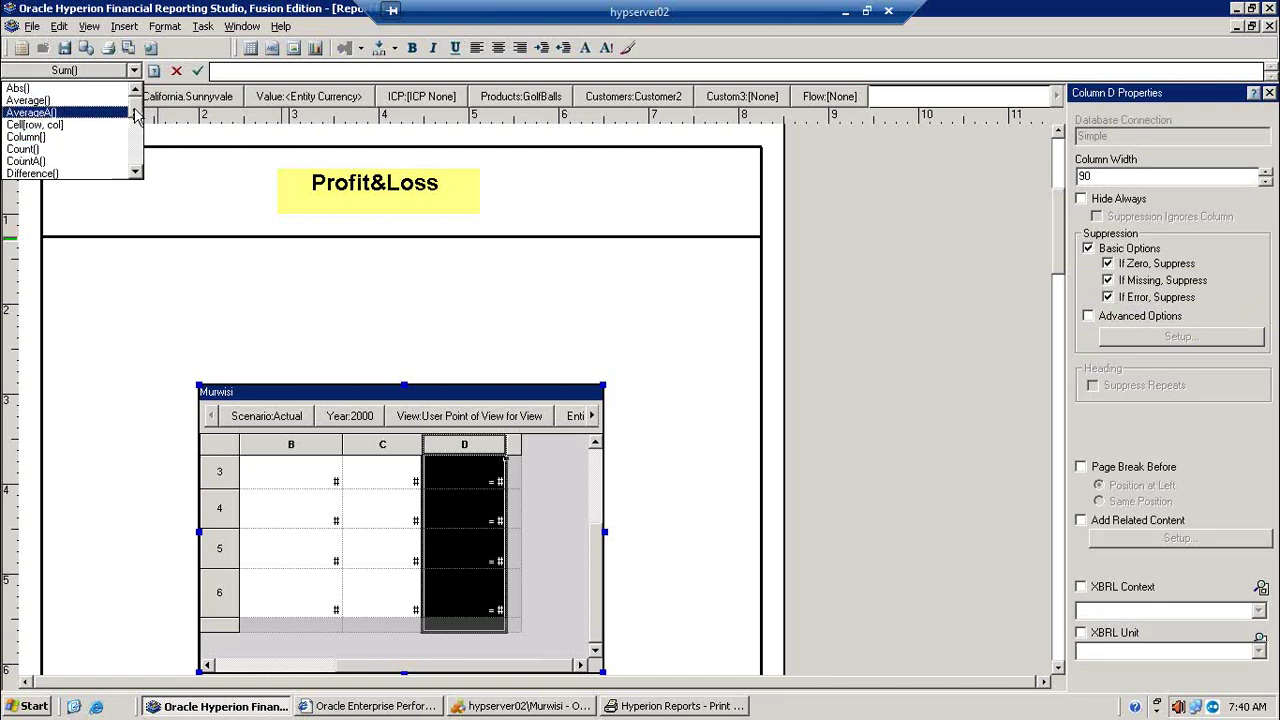
drag(133, 112, 131, 172)
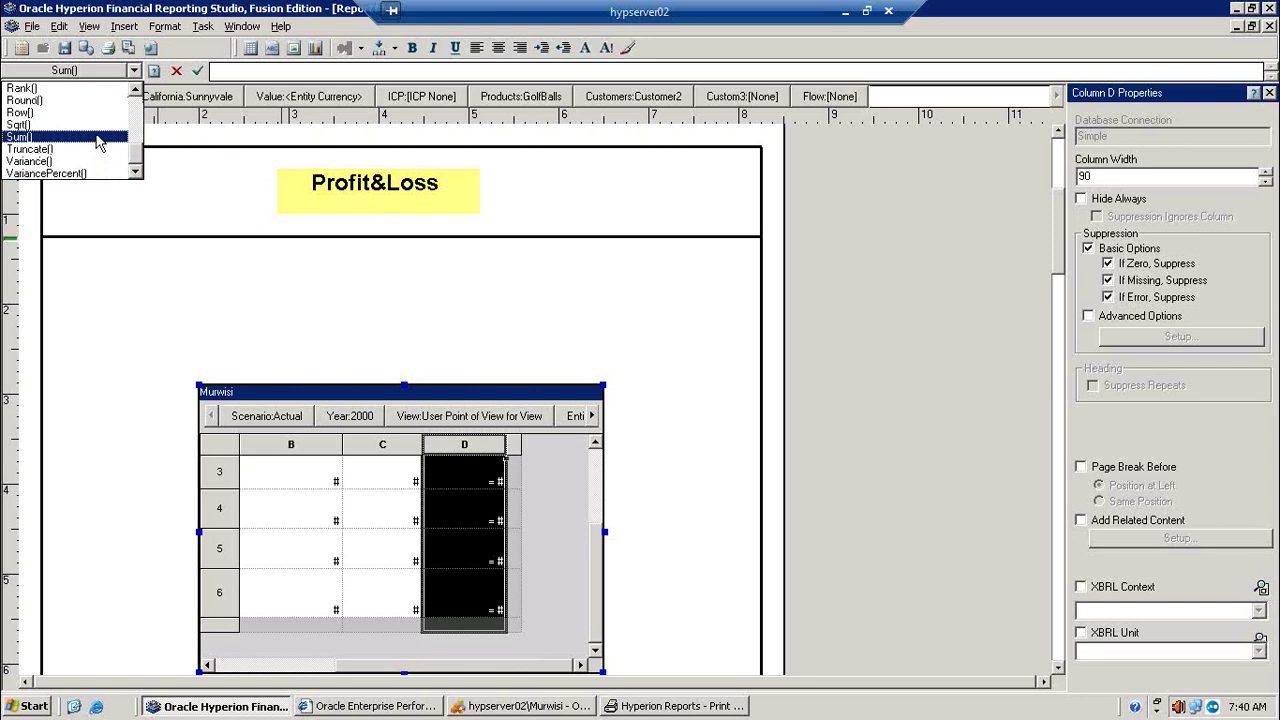
click(97, 137)
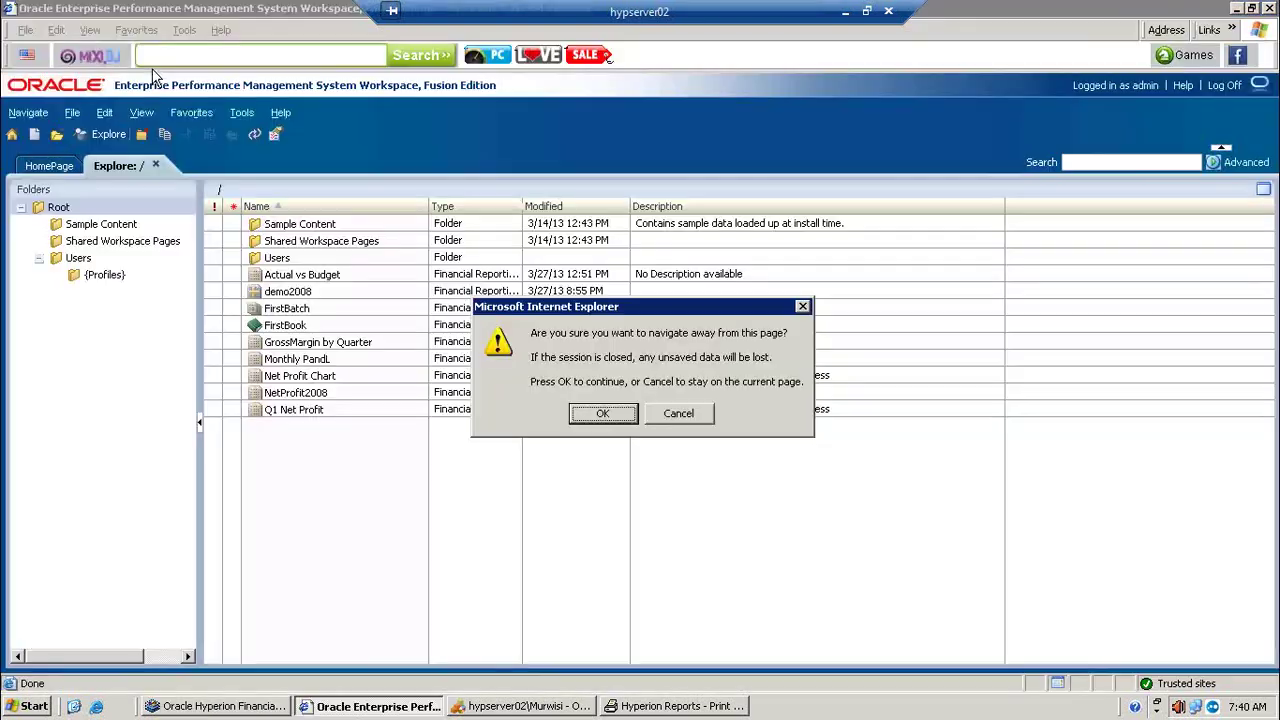
Step: Confirm leaving the Workspace page and scroll the User's Guide Sum topic to its syntax and examples
click(604, 414)
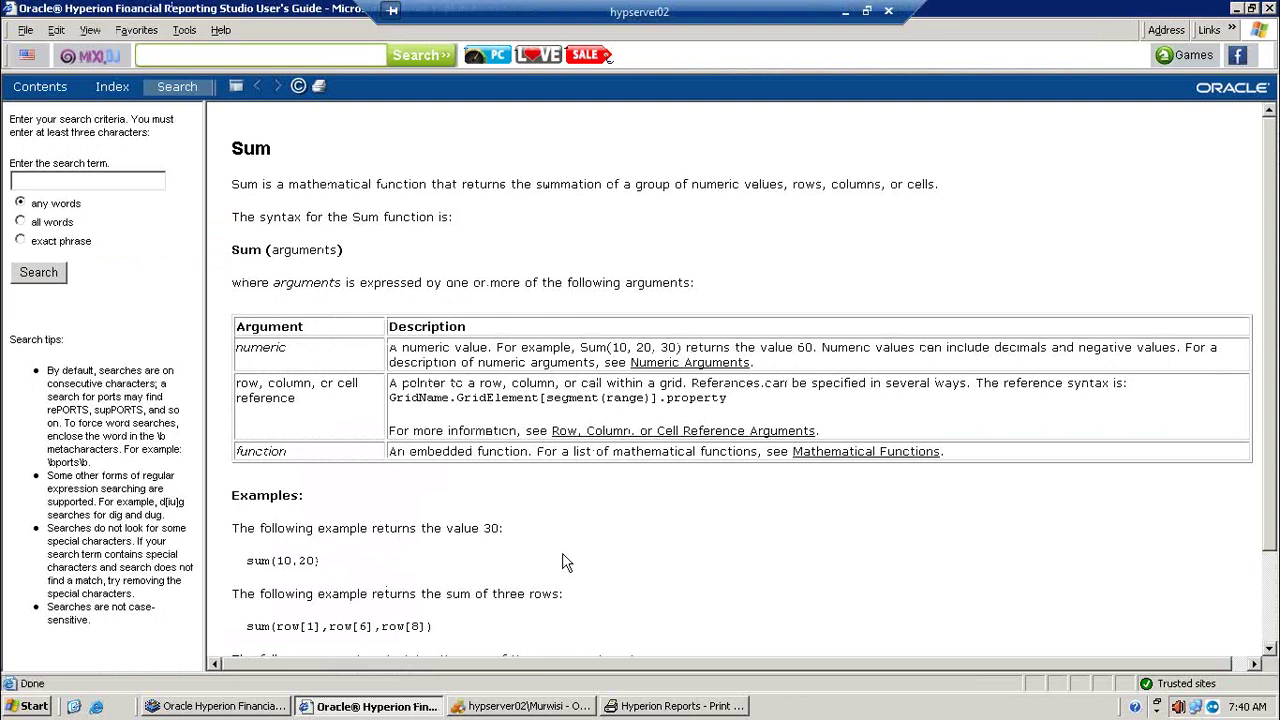
scroll(563, 563, down, 3)
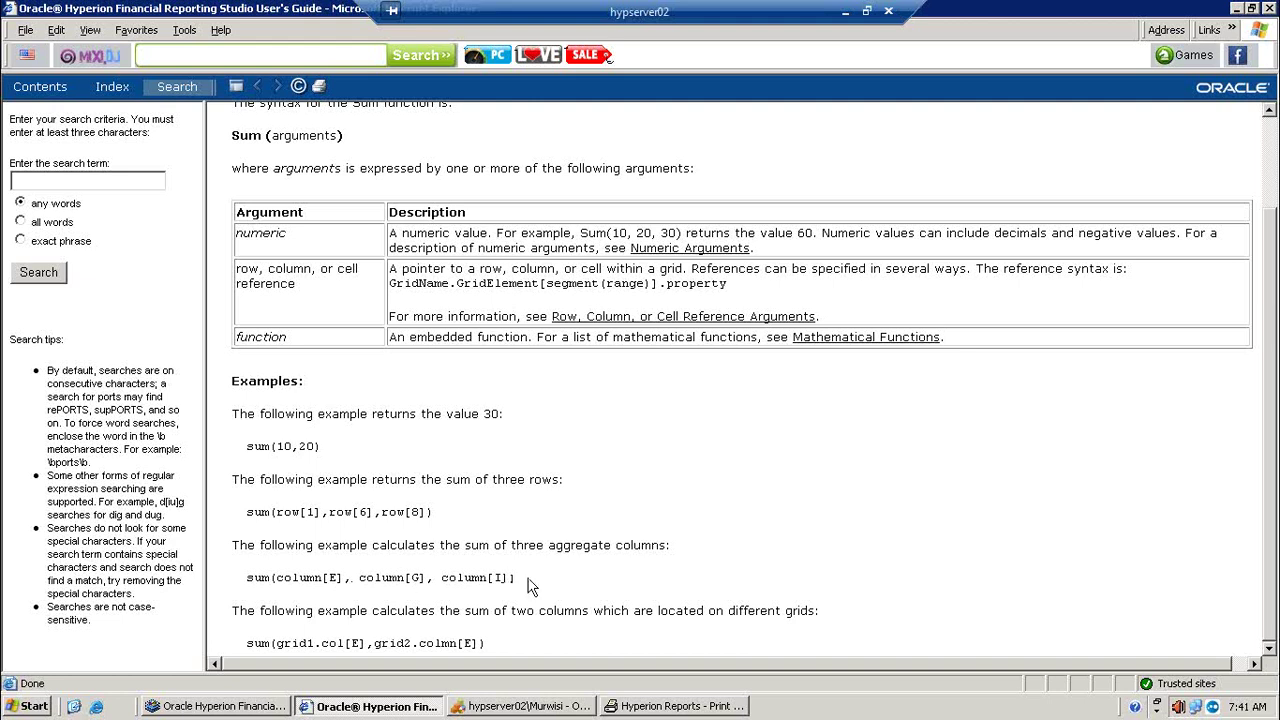
Step: Copy the sum(column[E], column[G], column[I]) help example and switch back to Reporting Studio
drag(516, 578, 251, 588)
key(ctrl+c)
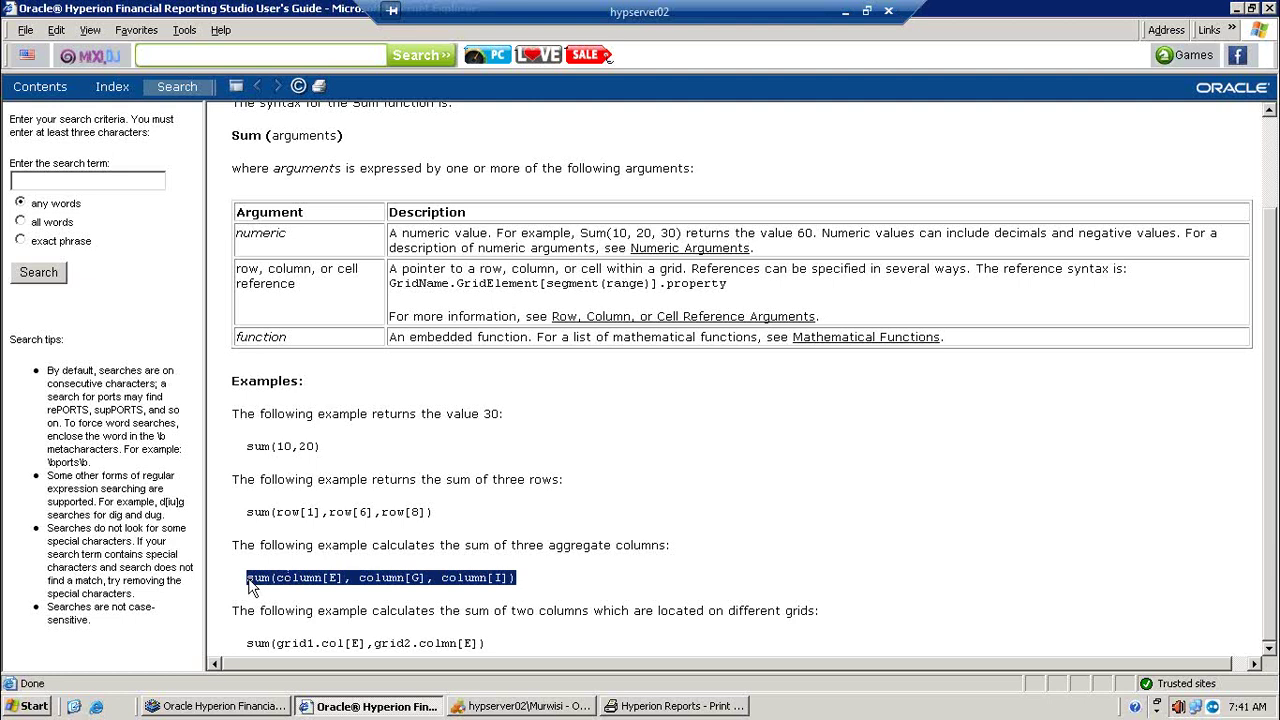
click(270, 708)
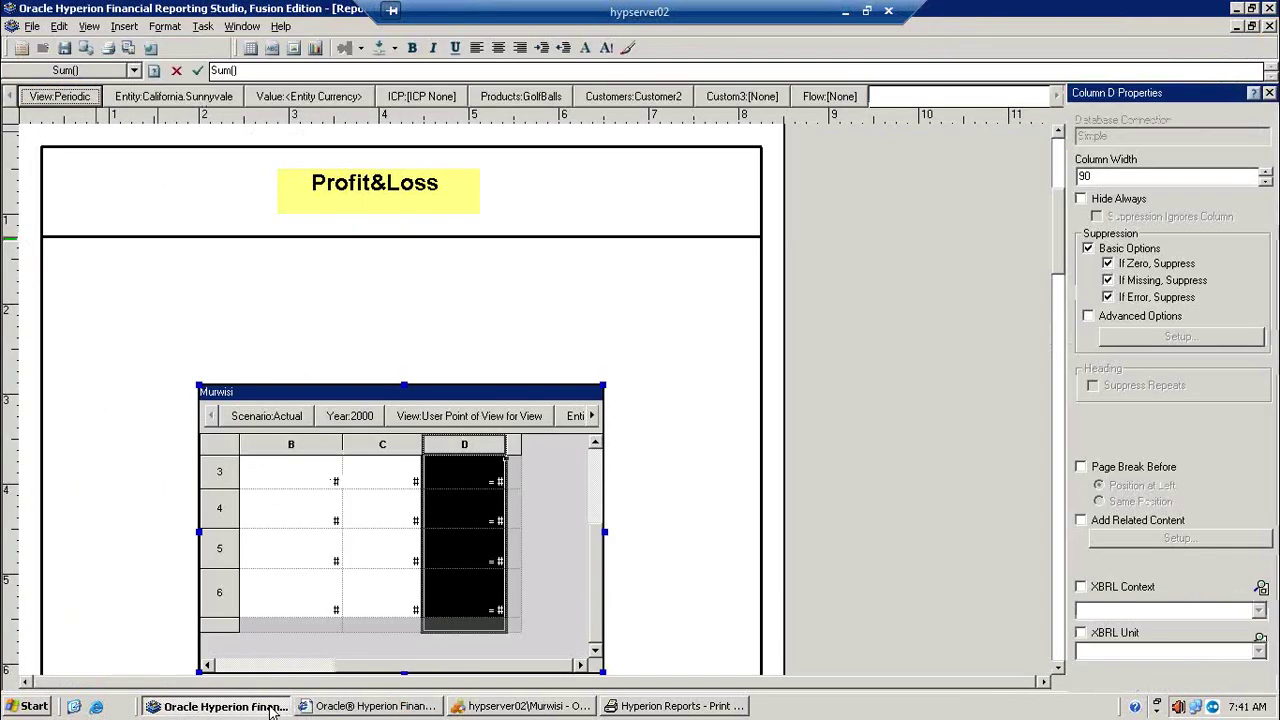
Step: Replace column D's Sum() formula with the pasted sum(column[E], column[G], column[I]) example
click(240, 71)
key(BackSpace)
key(BackSpace)
key(BackSpace)
key(BackSpace)
key(BackSpace)
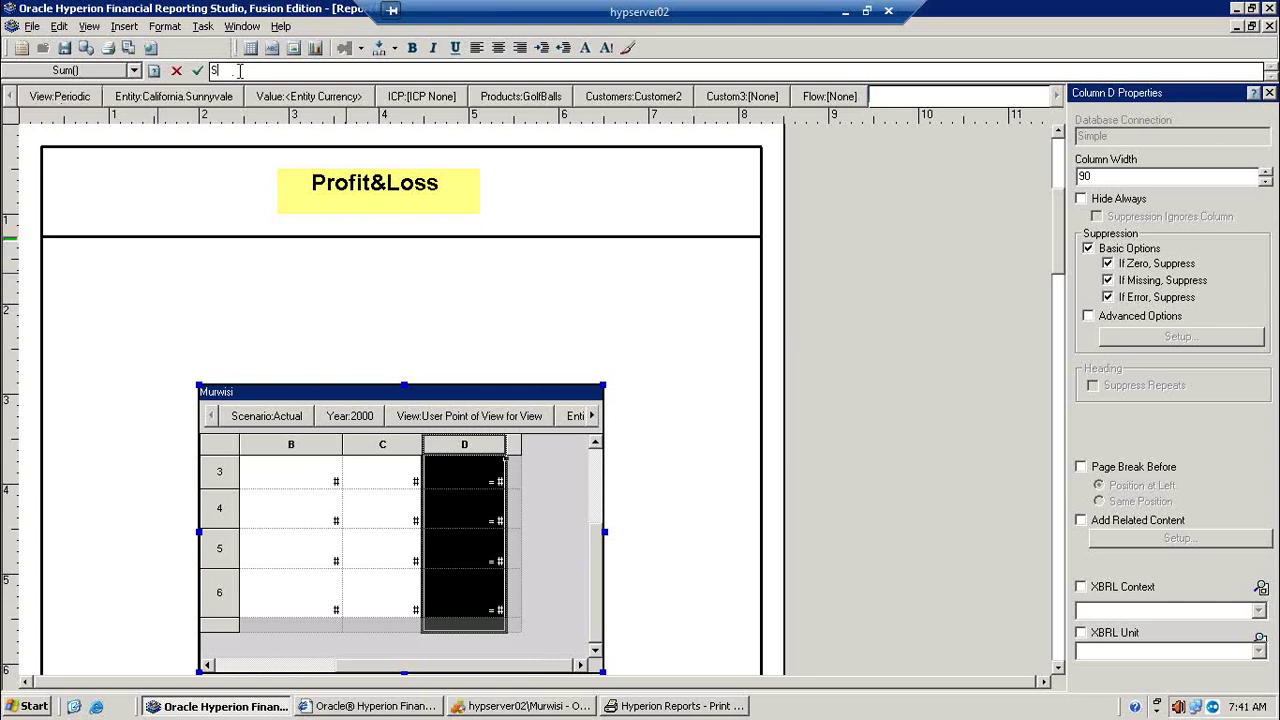
key(ctrl+v)
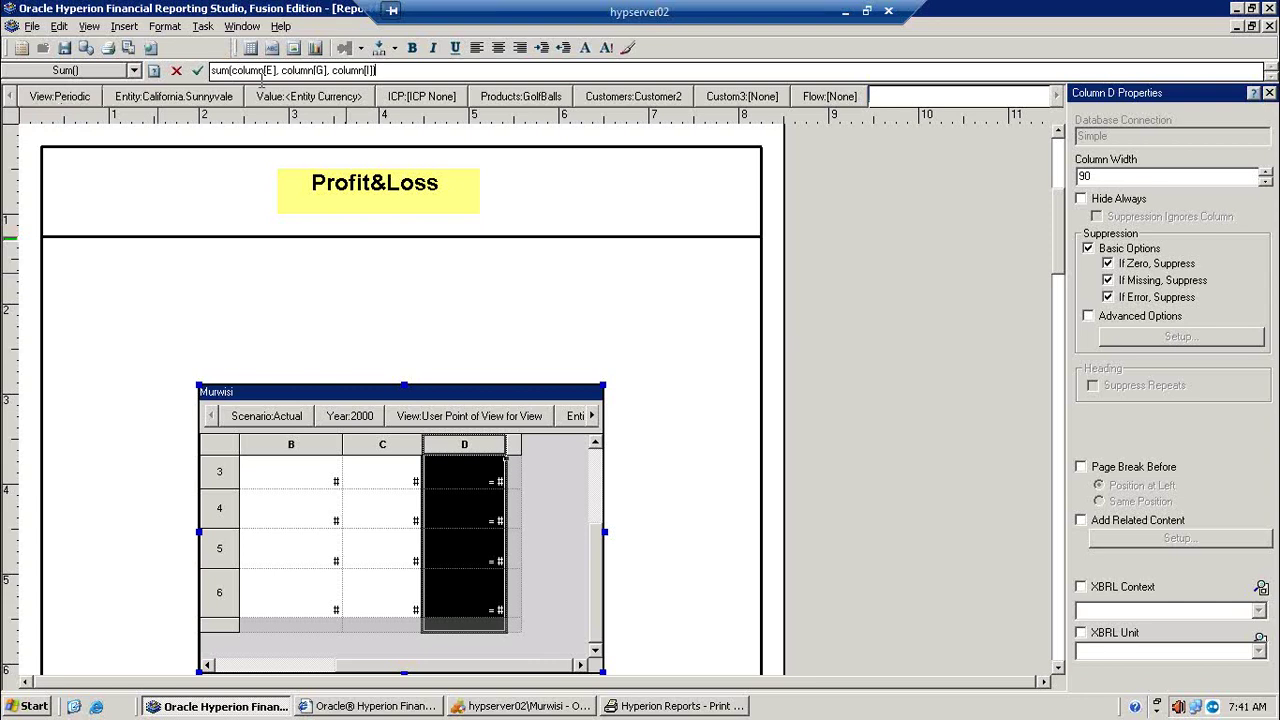
Step: Change the references to columns A, B and C, accept the formula, and scroll the grid left
click(270, 70)
key(BackSpace)
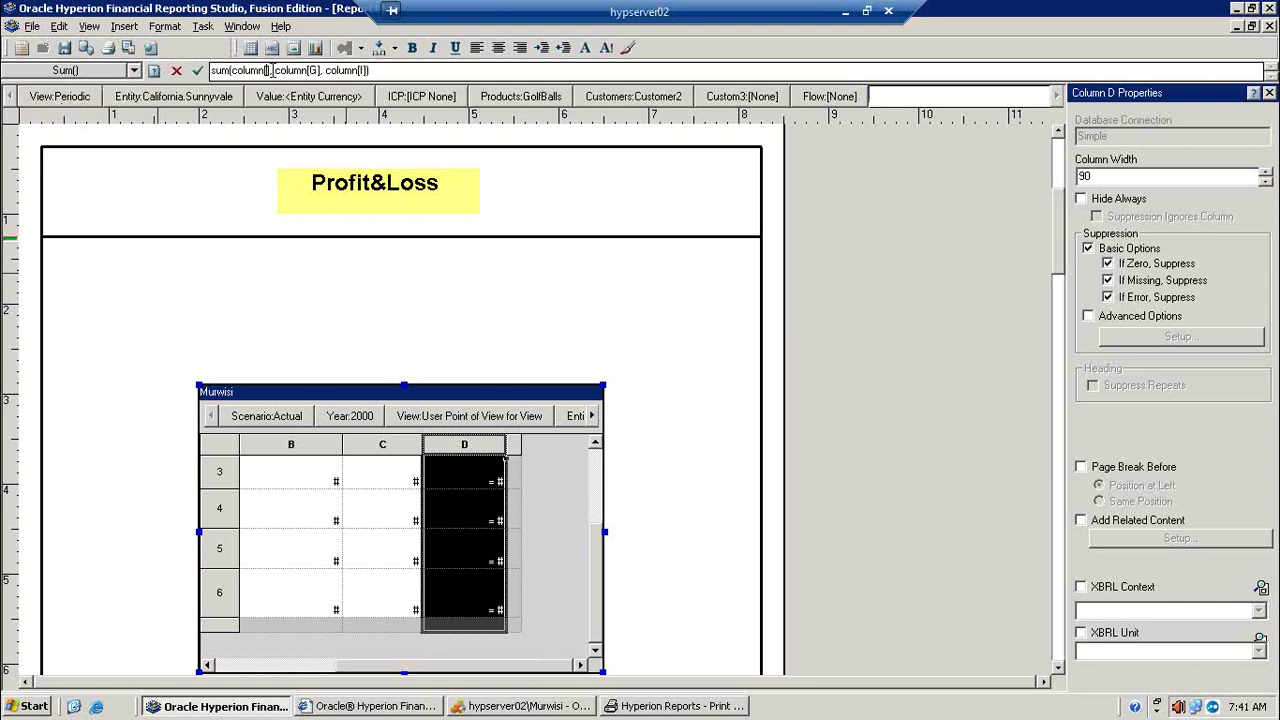
text(A)
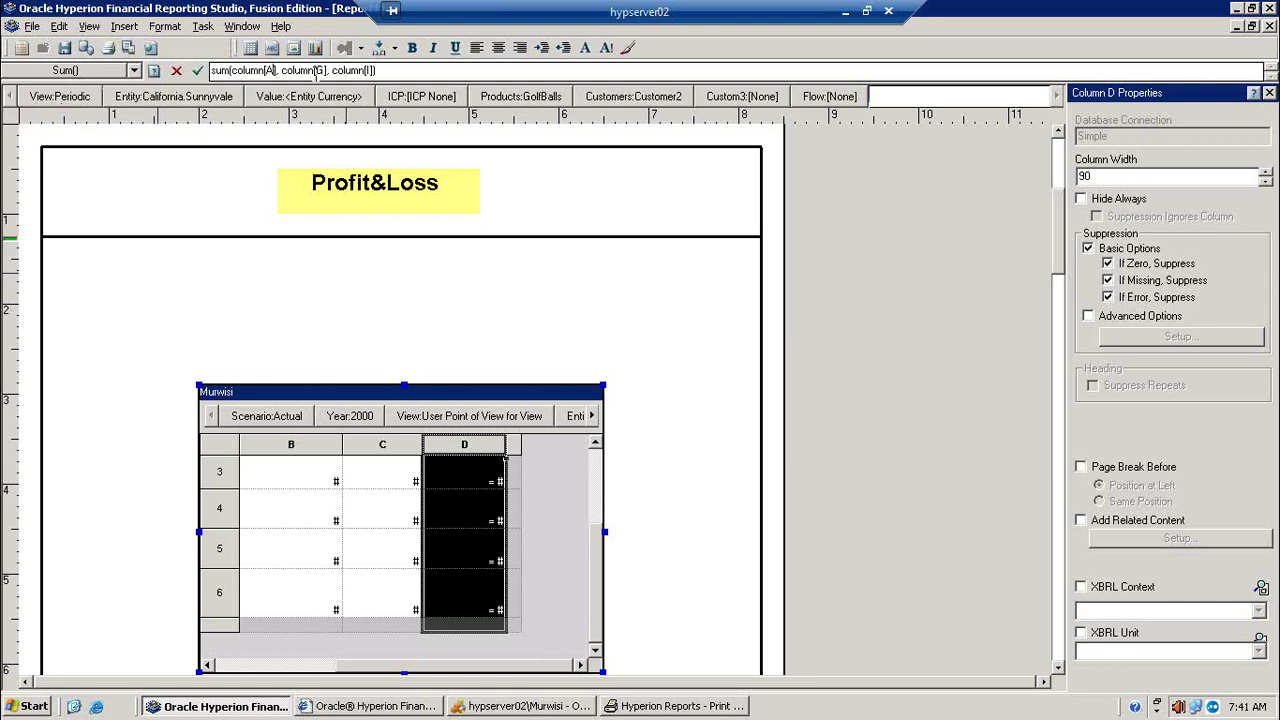
click(321, 70)
key(BackSpace)
text(B)
click(371, 70)
text(C)
click(198, 72)
click(245, 666)
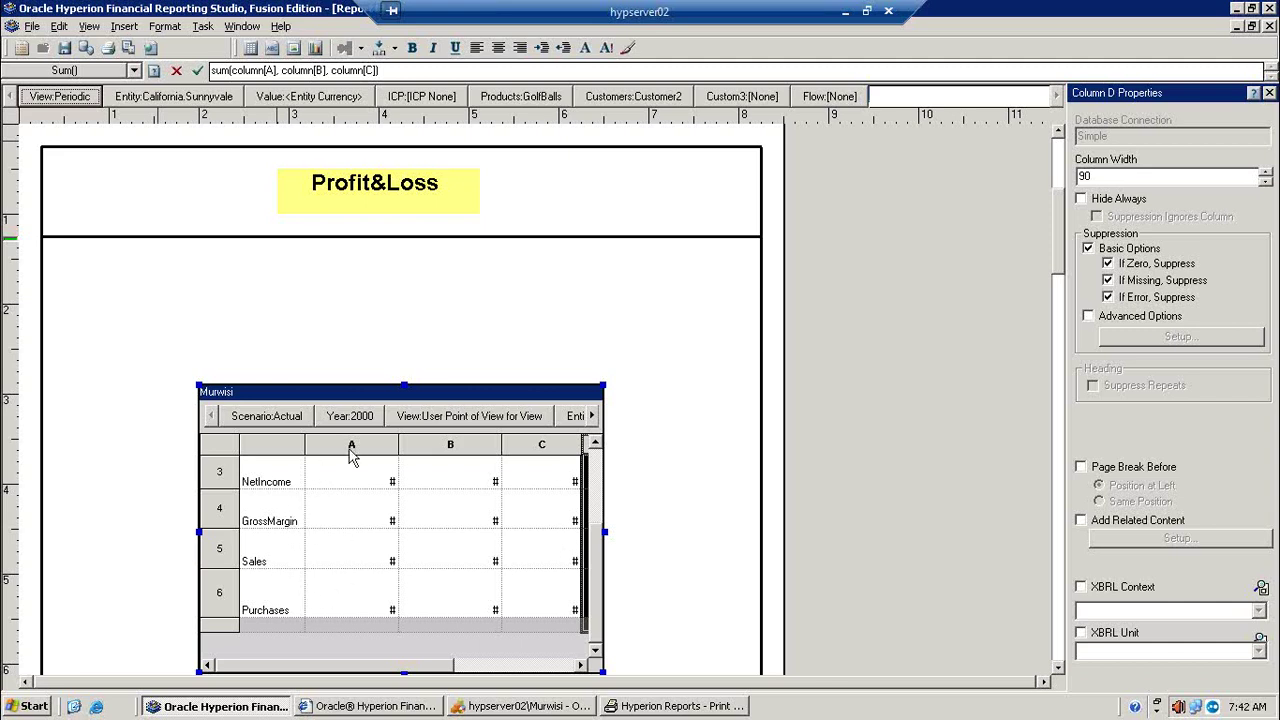
Step: Print-preview the report to check column D's 115,000 NetProfit total, then return to the designer
click(224, 454)
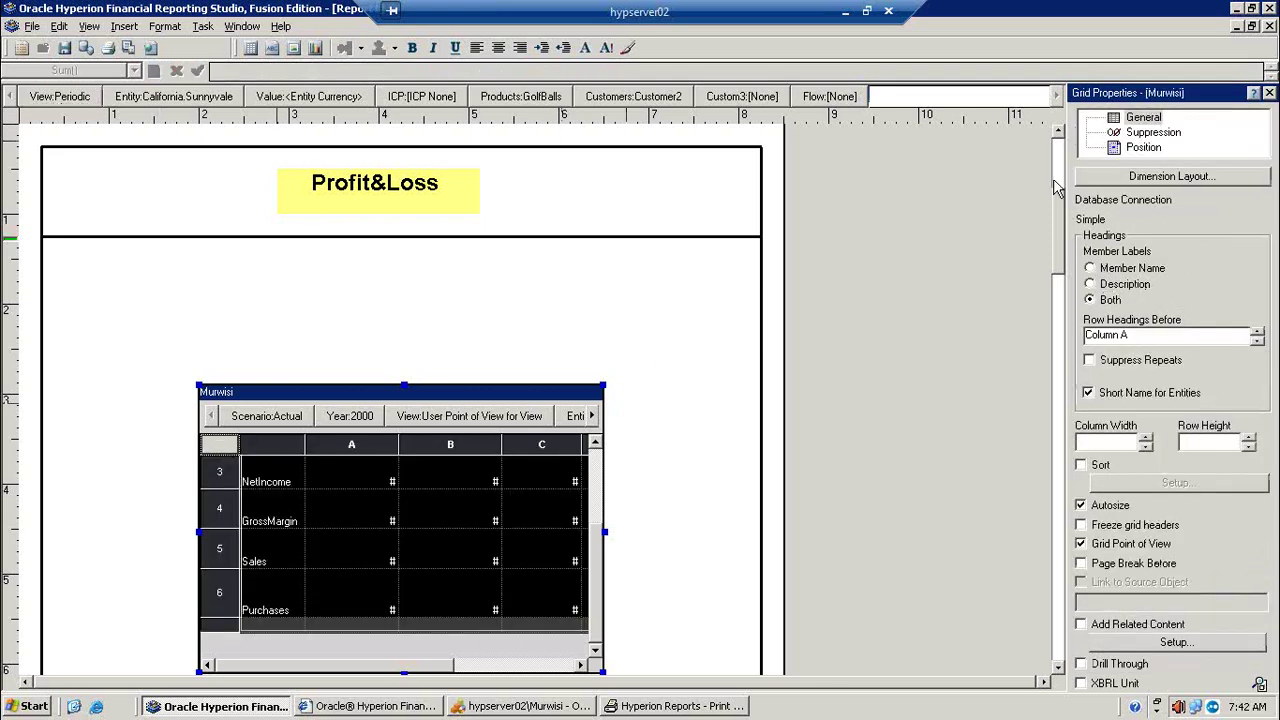
click(1155, 136)
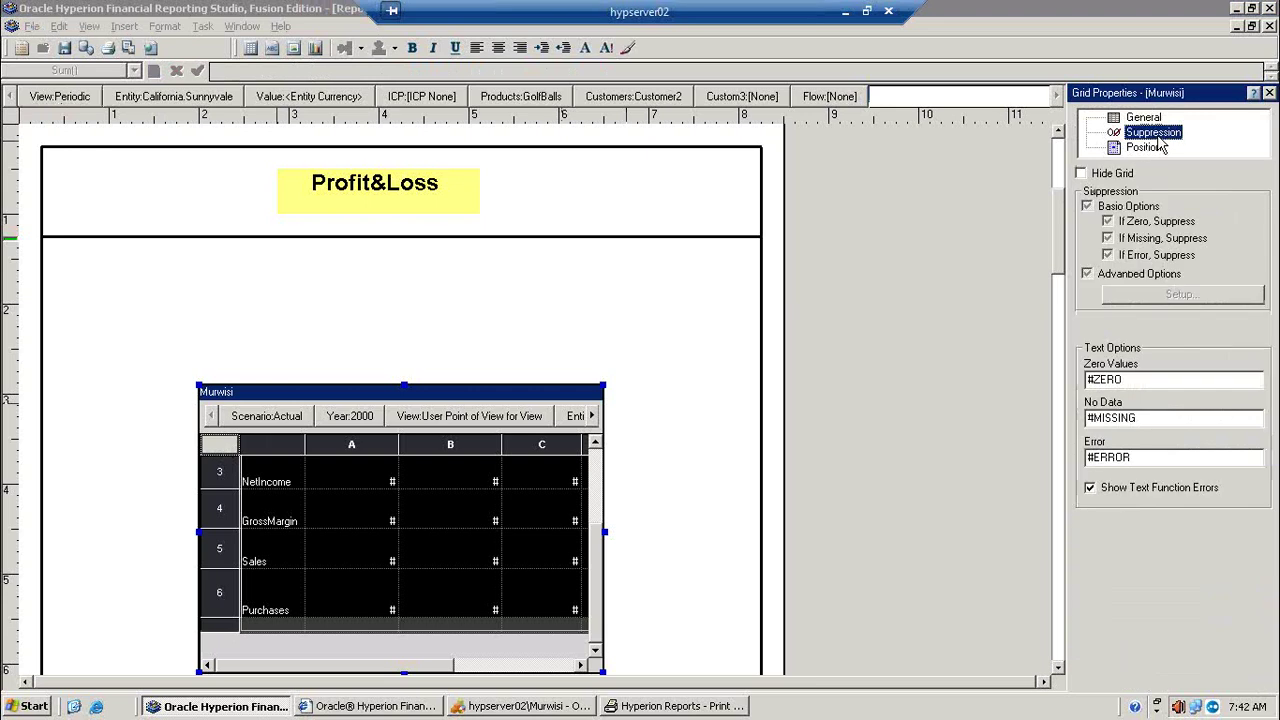
click(129, 47)
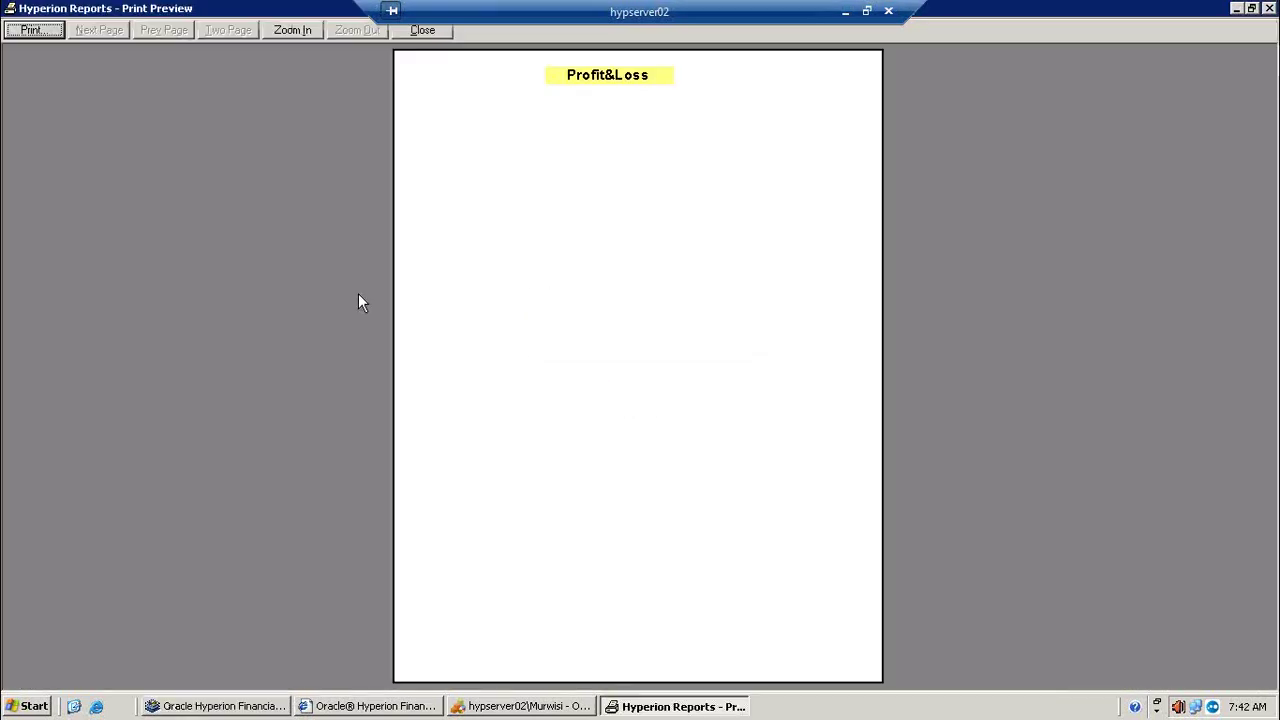
click(640, 380)
click(640, 382)
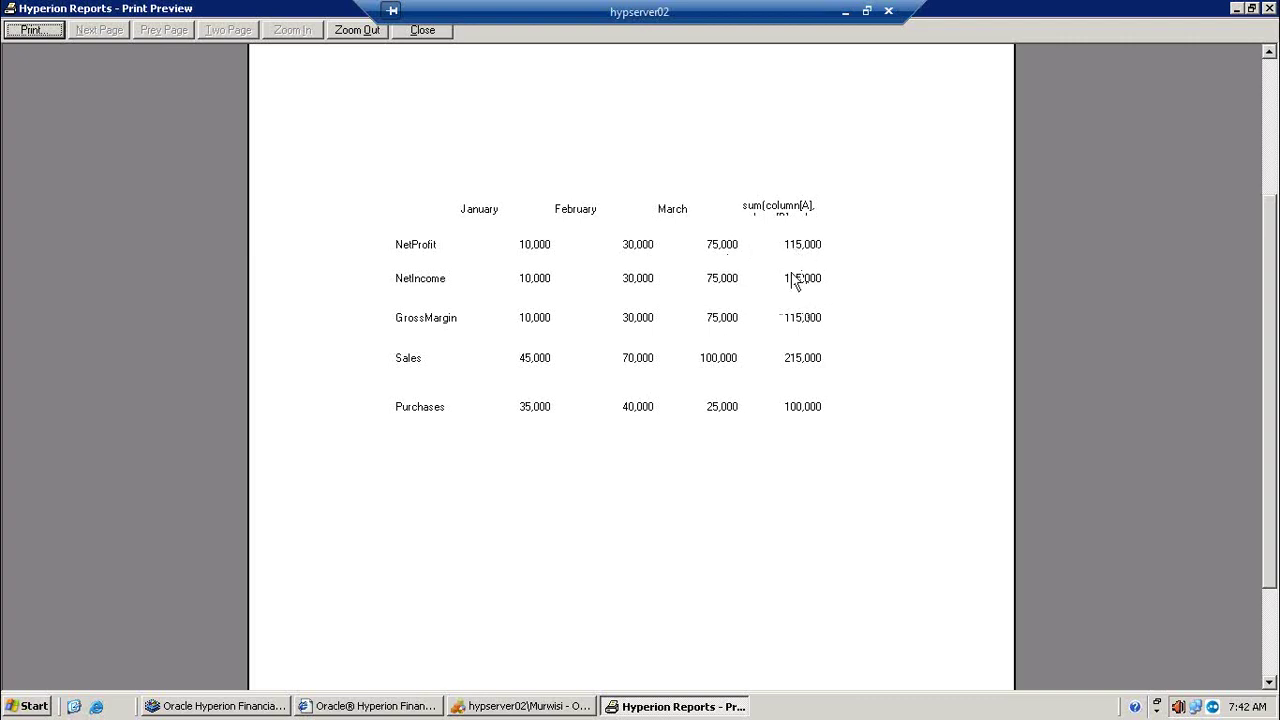
click(1237, 9)
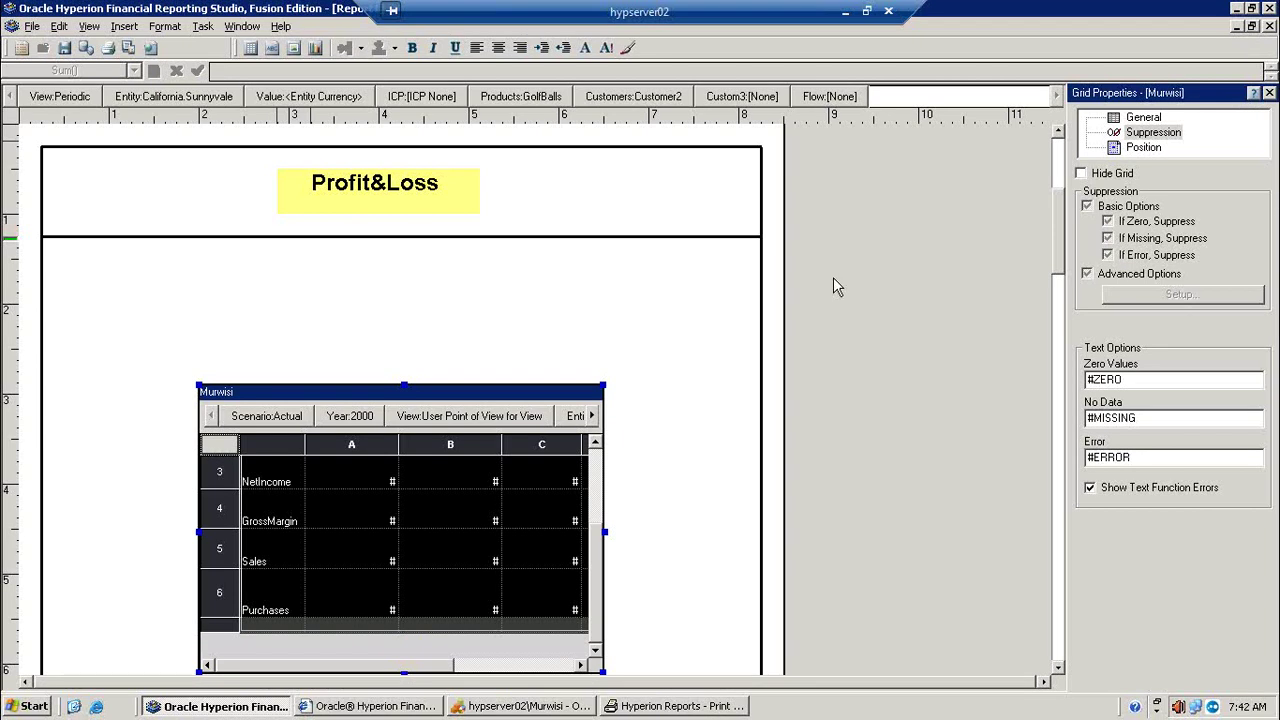
Step: Insert a text row 7 at the bottom and open Insert Function for its cell
click(220, 623)
right_click(222, 628)
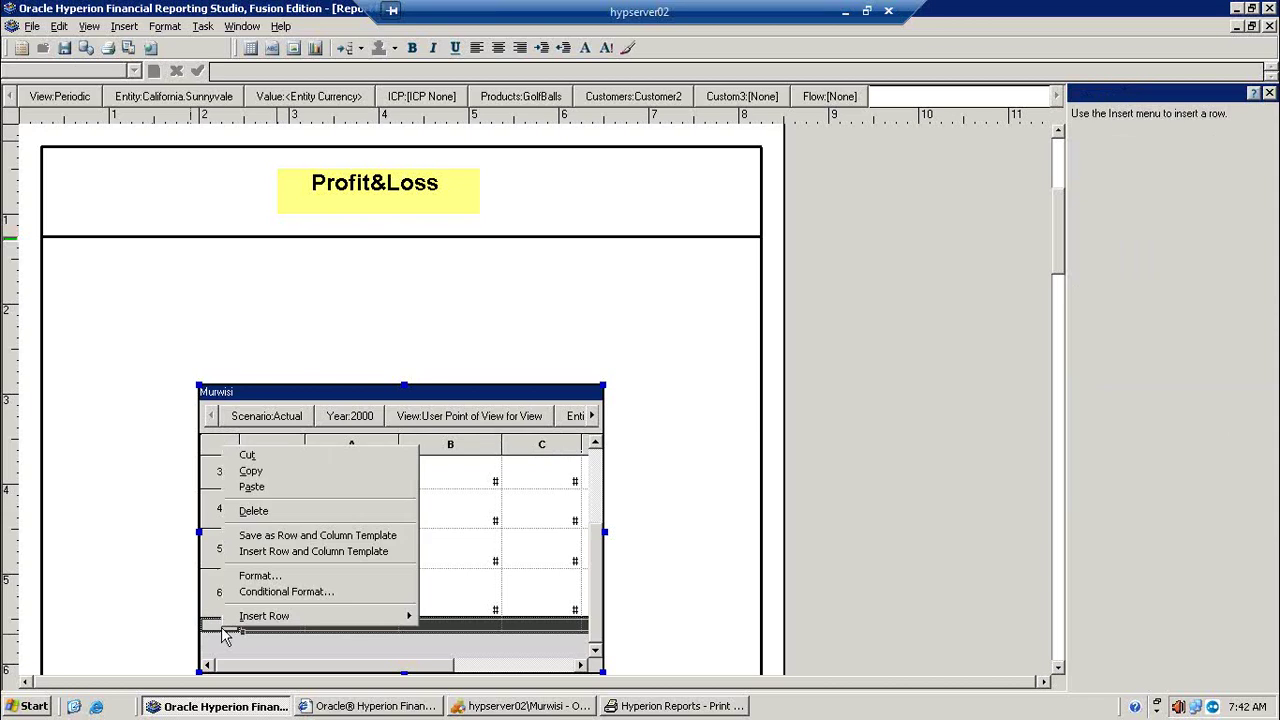
mouse_move(328, 618)
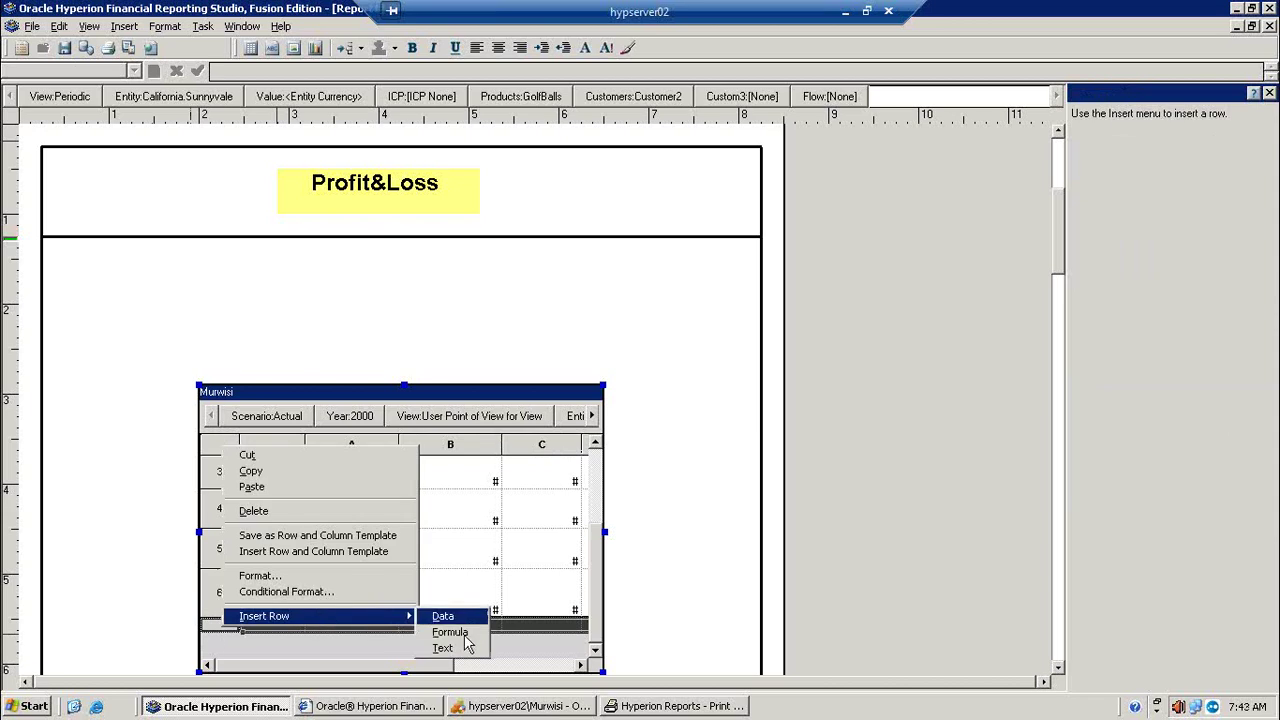
click(443, 648)
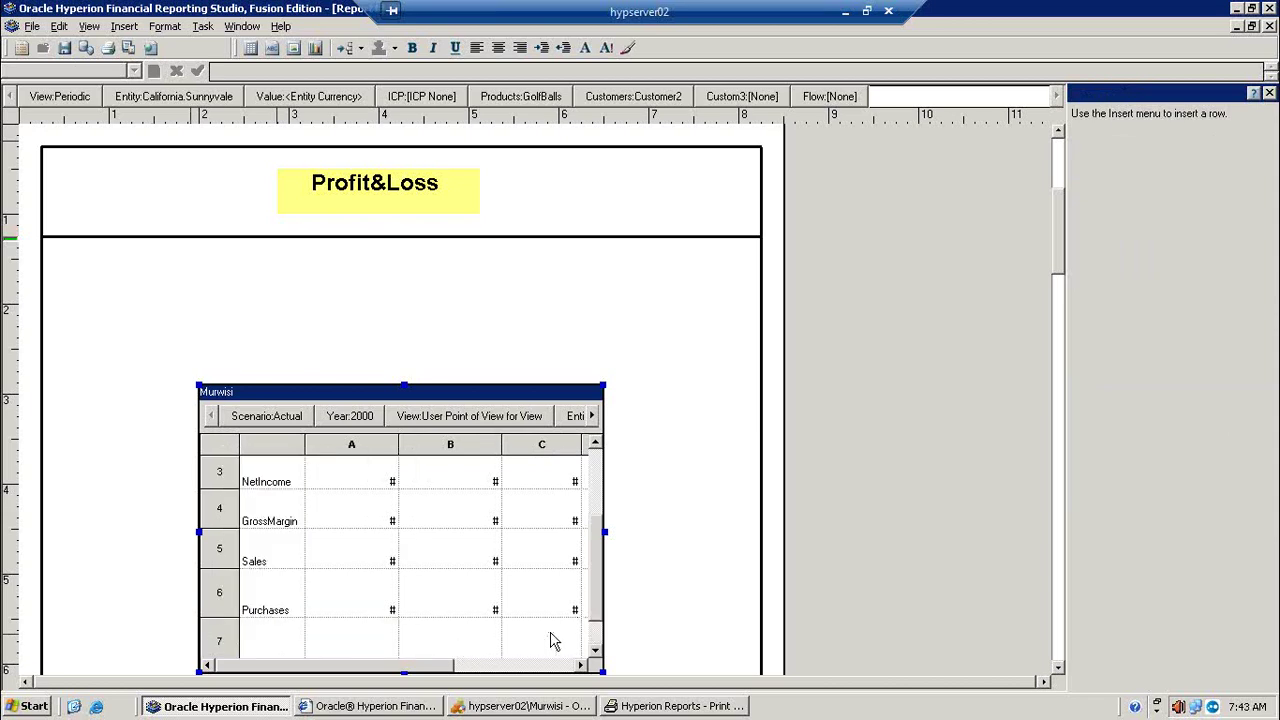
click(293, 653)
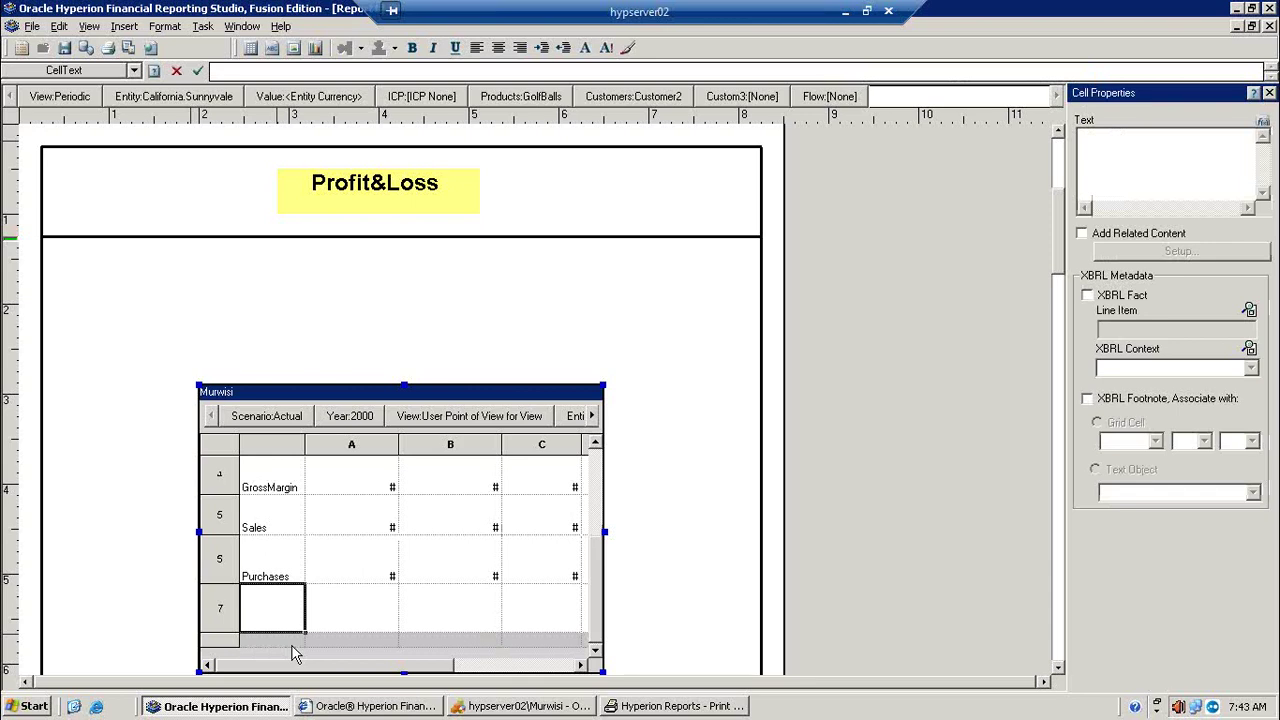
click(1264, 122)
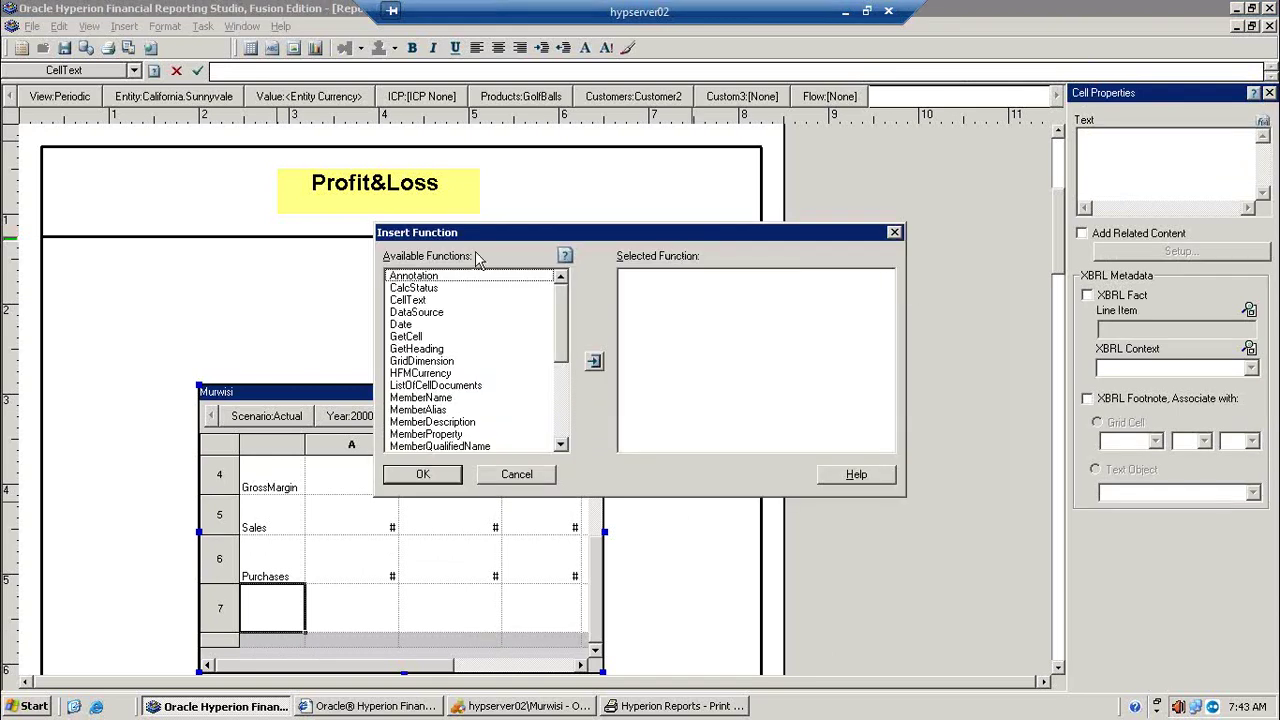
Step: Add the HFMCurrency function and set its grid name argument to "Murwisi"
mouse_move(561, 315)
mouse_down()
mouse_move(556, 415)
mouse_move(563, 298)
mouse_up()
mouse_move(563, 335)
mouse_down()
mouse_move(557, 440)
mouse_move(563, 323)
mouse_up()
click(421, 375)
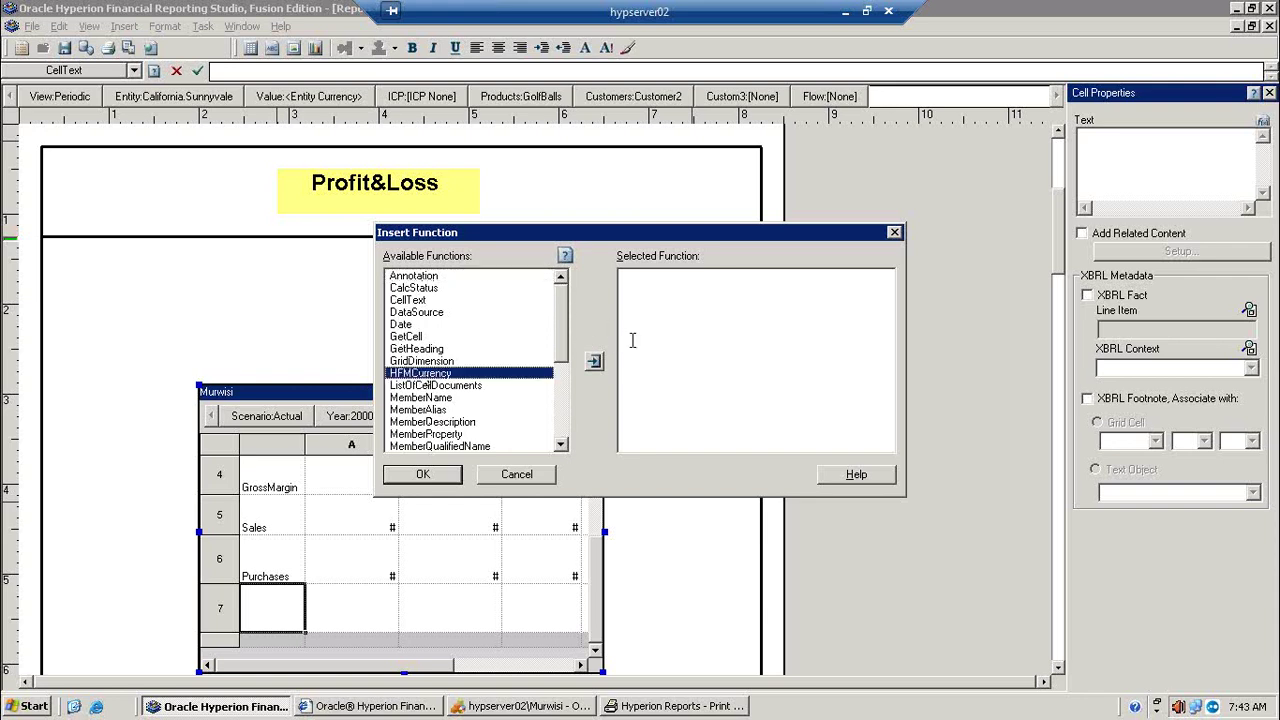
click(592, 362)
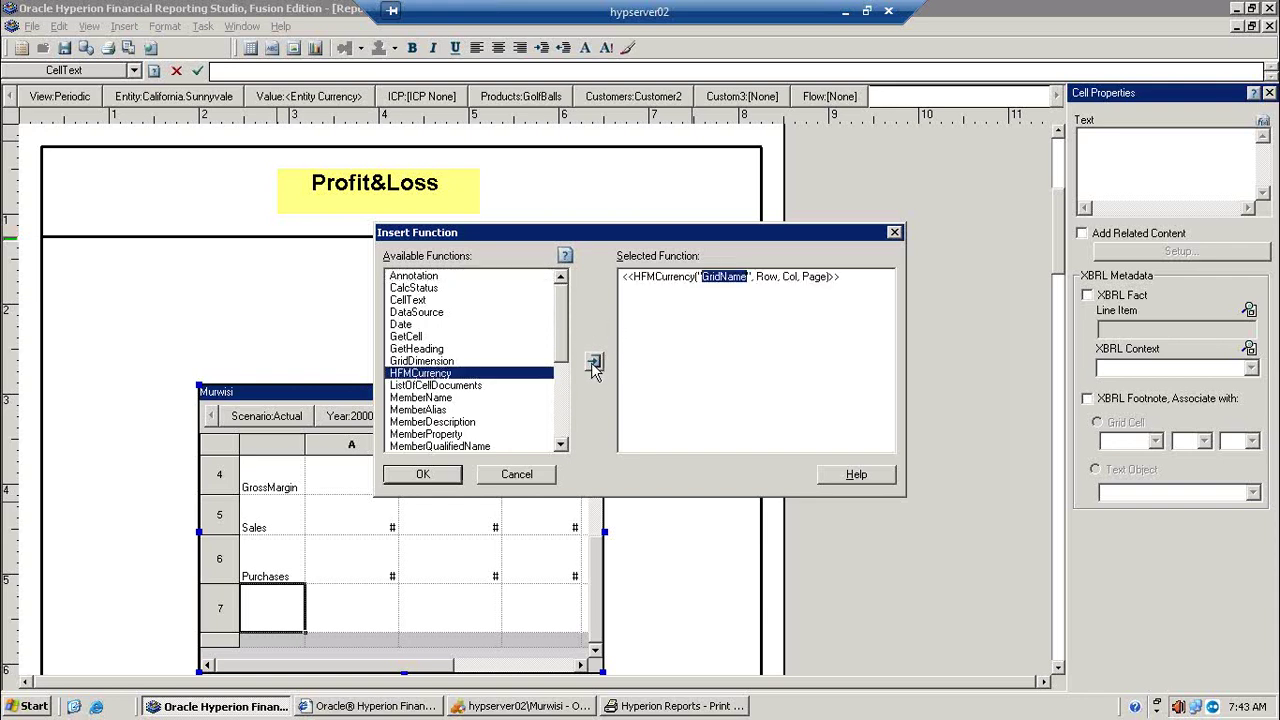
click(750, 278)
key(BackSpace)
key(BackSpace)
key(BackSpace)
key(BackSpace)
key(BackSpace)
key(BackSpace)
key(BackSpace)
key(BackSpace)
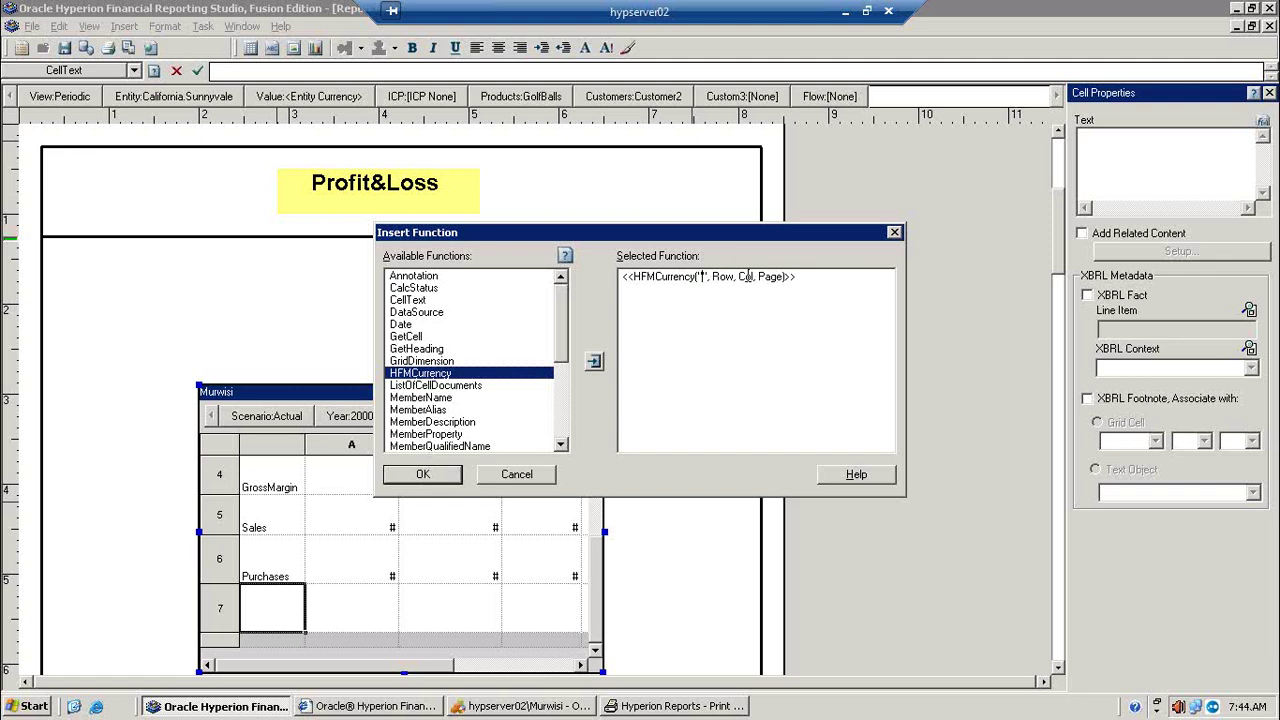
text(Murwisi)
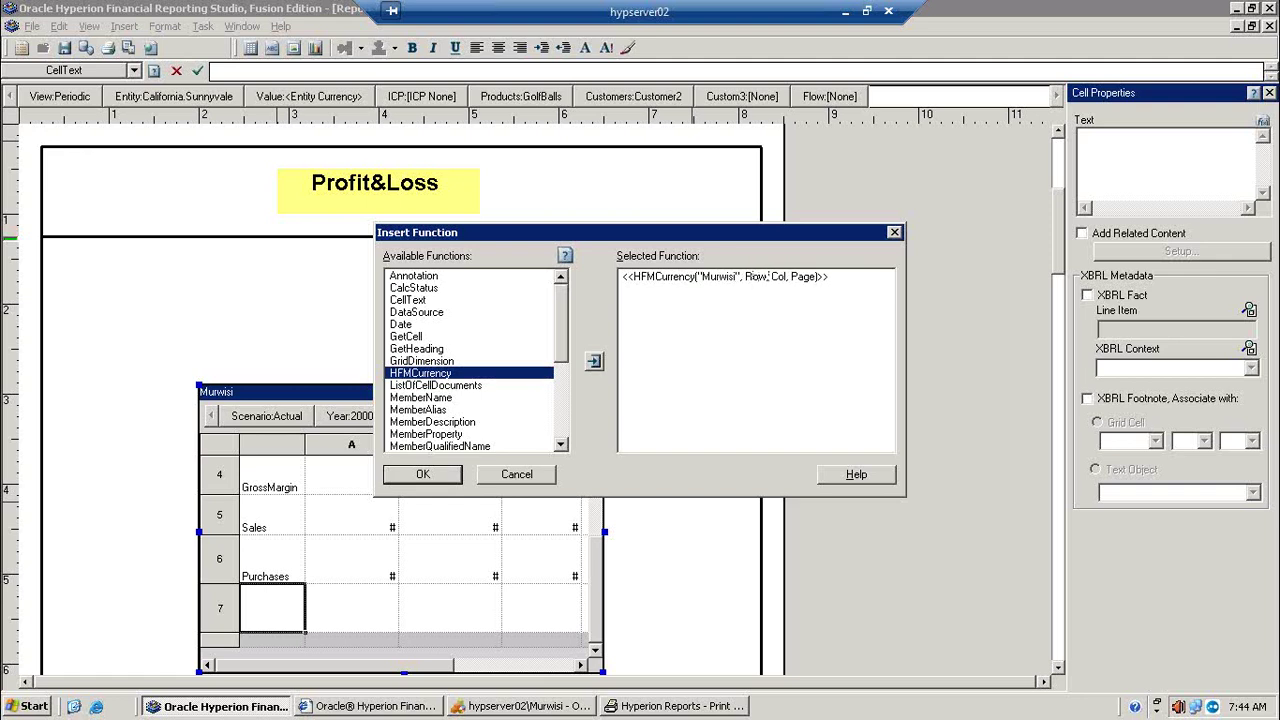
Step: Set the remaining arguments to 2, A, 1 and insert the function into row 7's cell
click(767, 277)
key(BackSpace)
key(BackSpace)
key(BackSpace)
text(1)
key(BackSpace)
text(2)
key(BackSpace)
key(BackSpace)
key(BackSpace)
text(A)
key(BackSpace)
key(BackSpace)
key(BackSpace)
key(BackSpace)
text(1)
key(BackSpace)
text(CURR)
key(BackSpace)
key(BackSpace)
key(BackSpace)
key(BackSpace)
text(1)
click(423, 476)
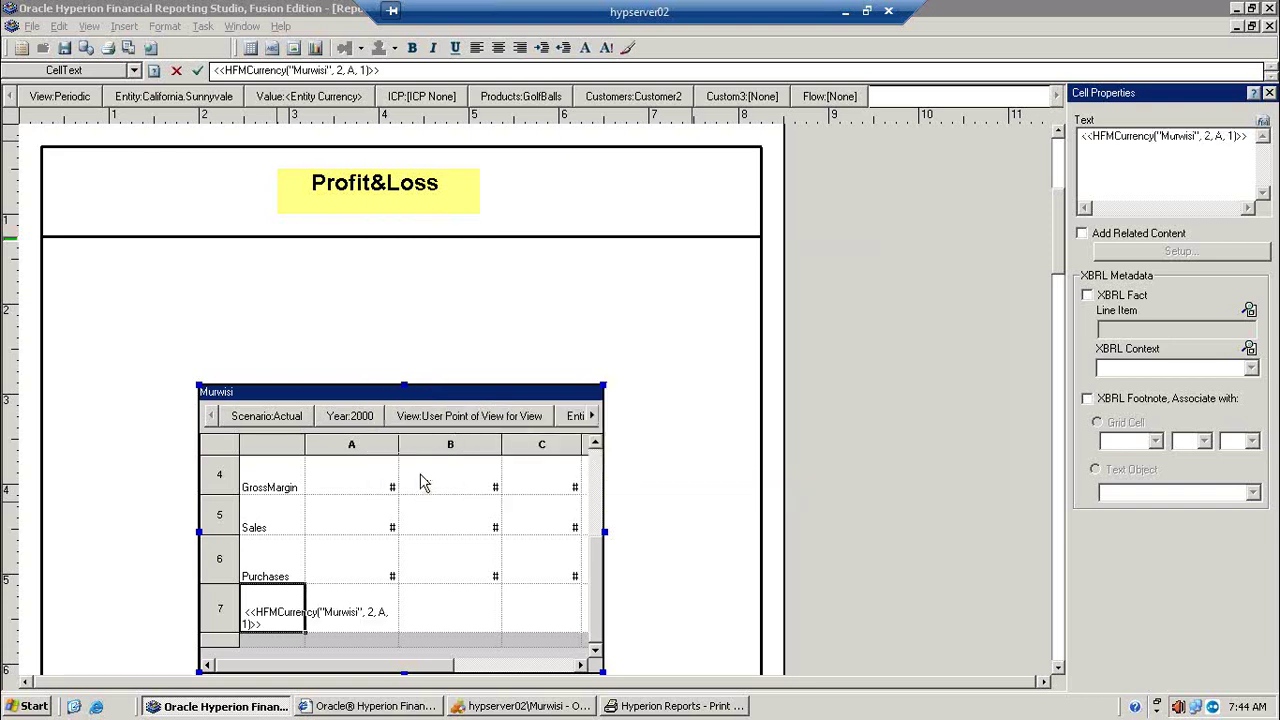
Step: Print-preview the report to verify USD shows in row 7 under Purchases, then return to the designer
click(218, 606)
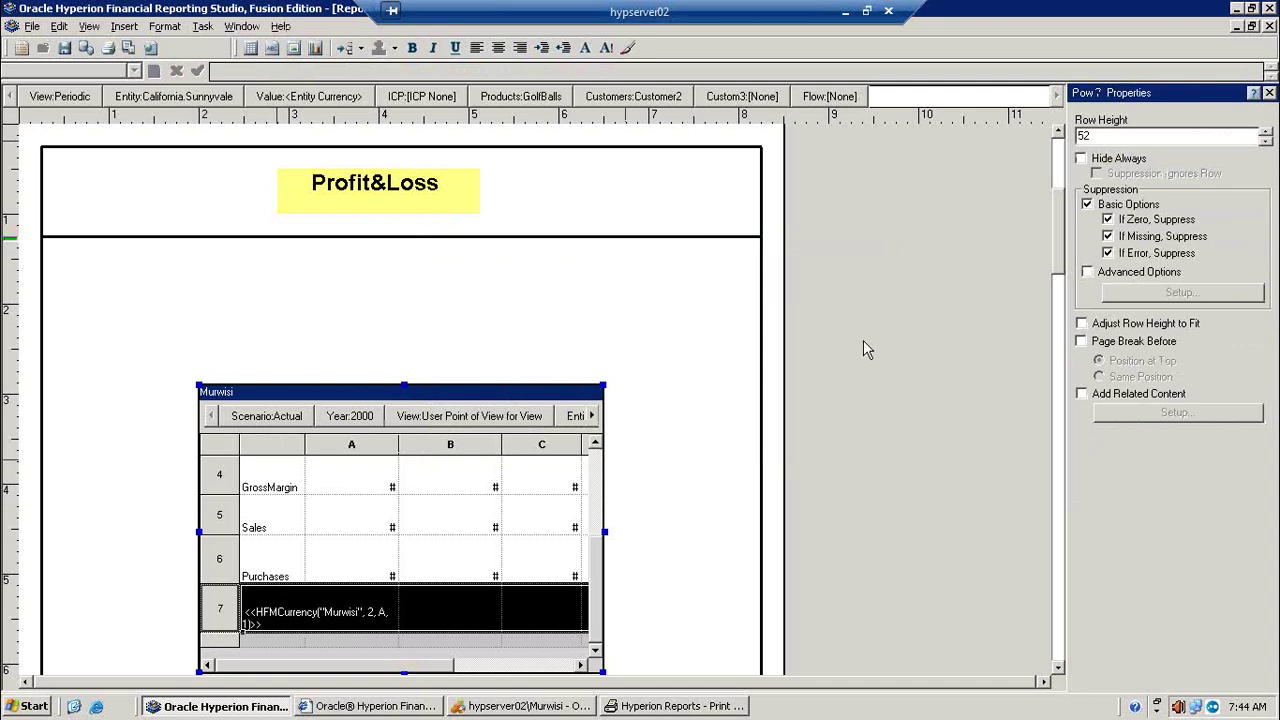
click(222, 445)
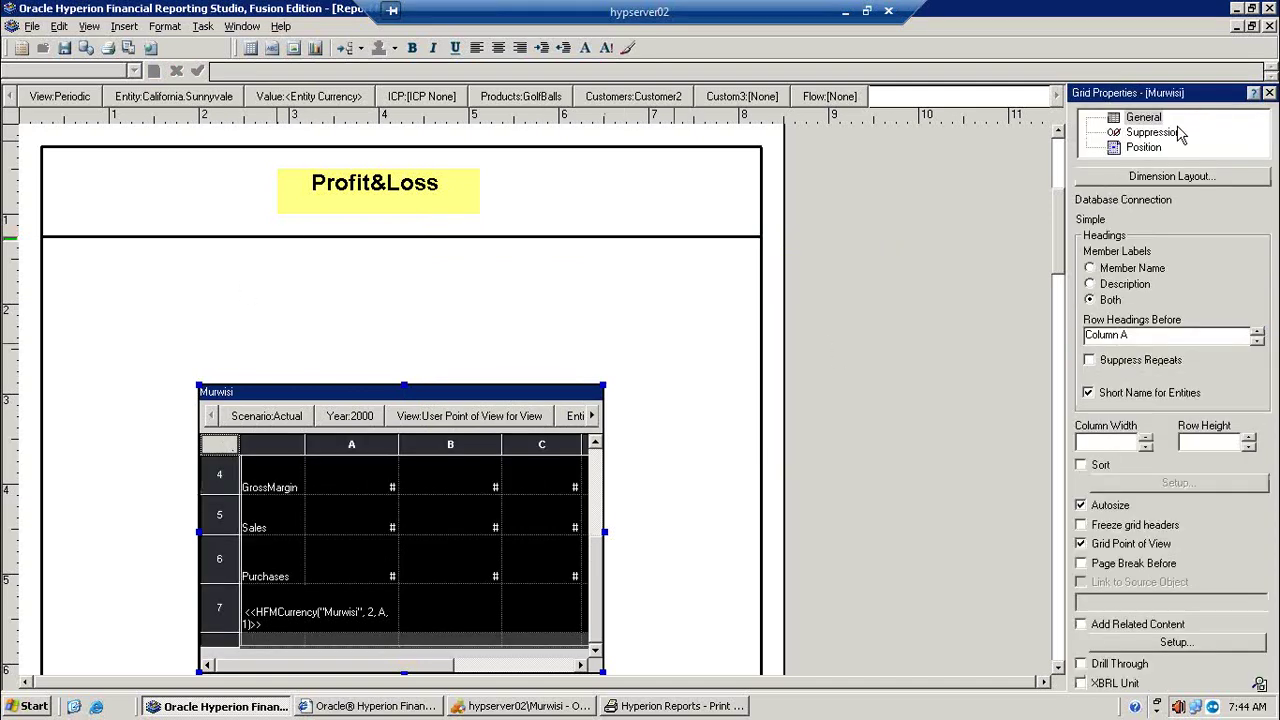
click(1172, 136)
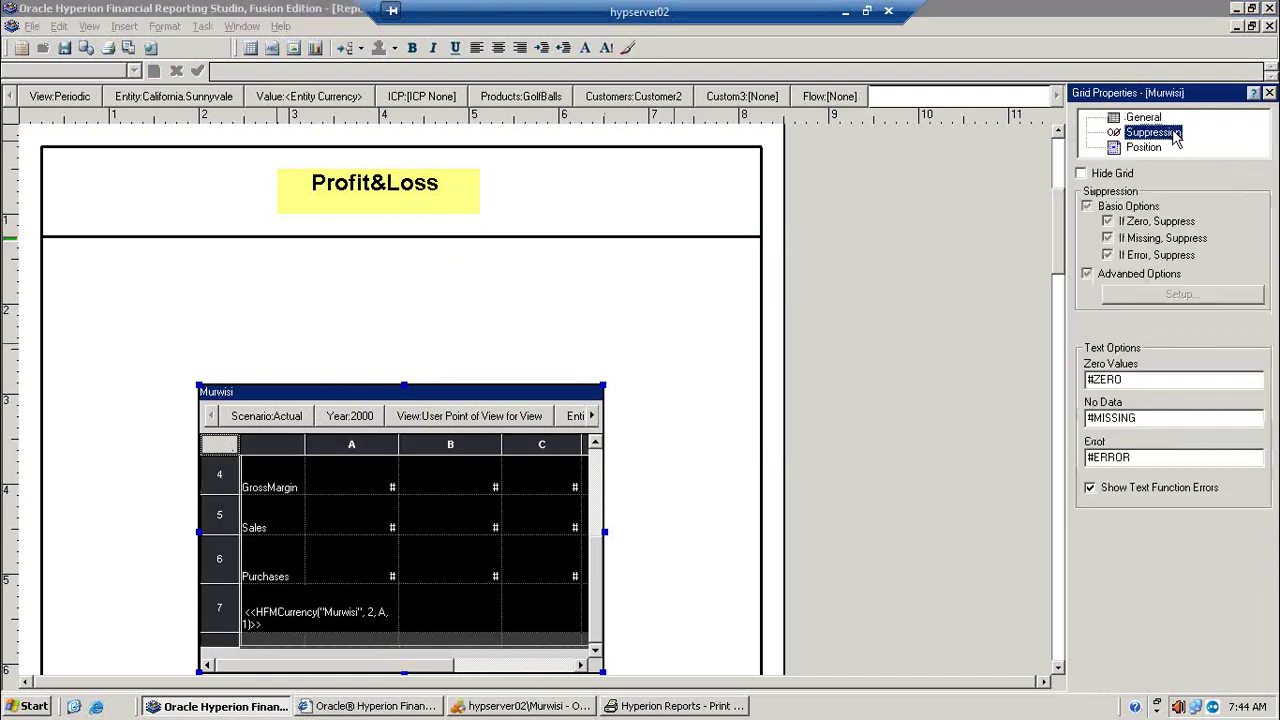
click(127, 48)
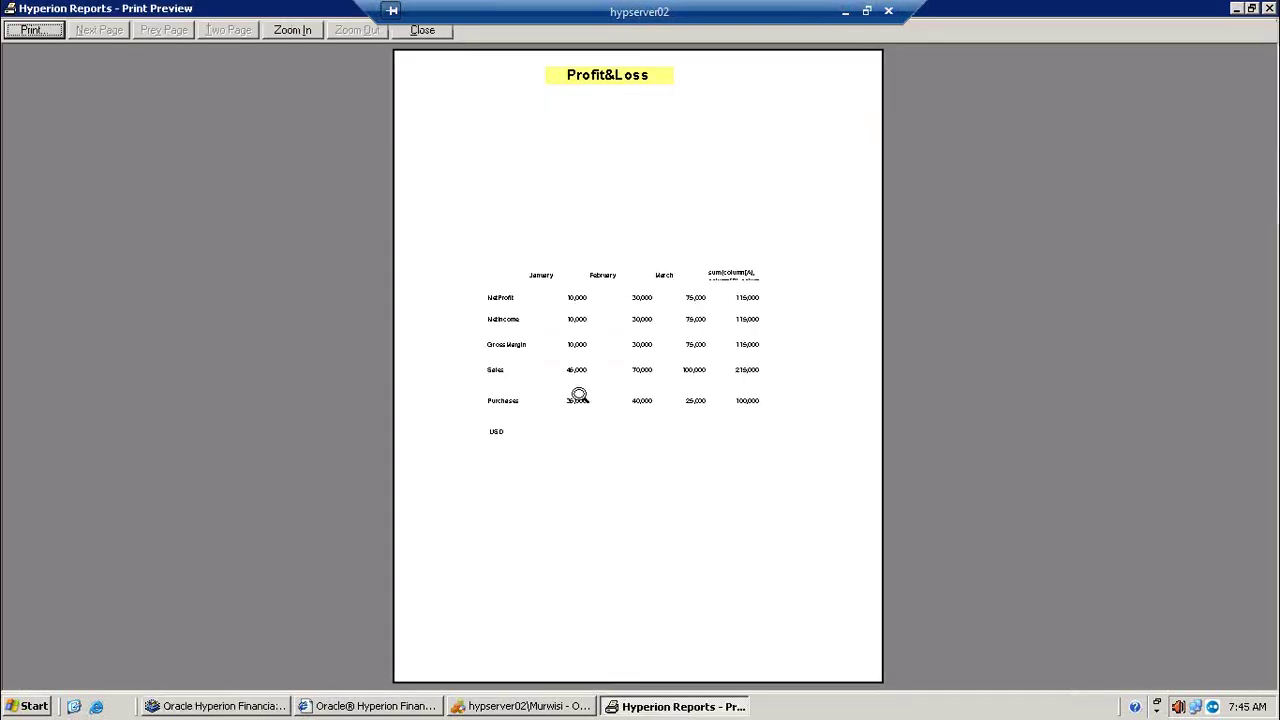
click(572, 392)
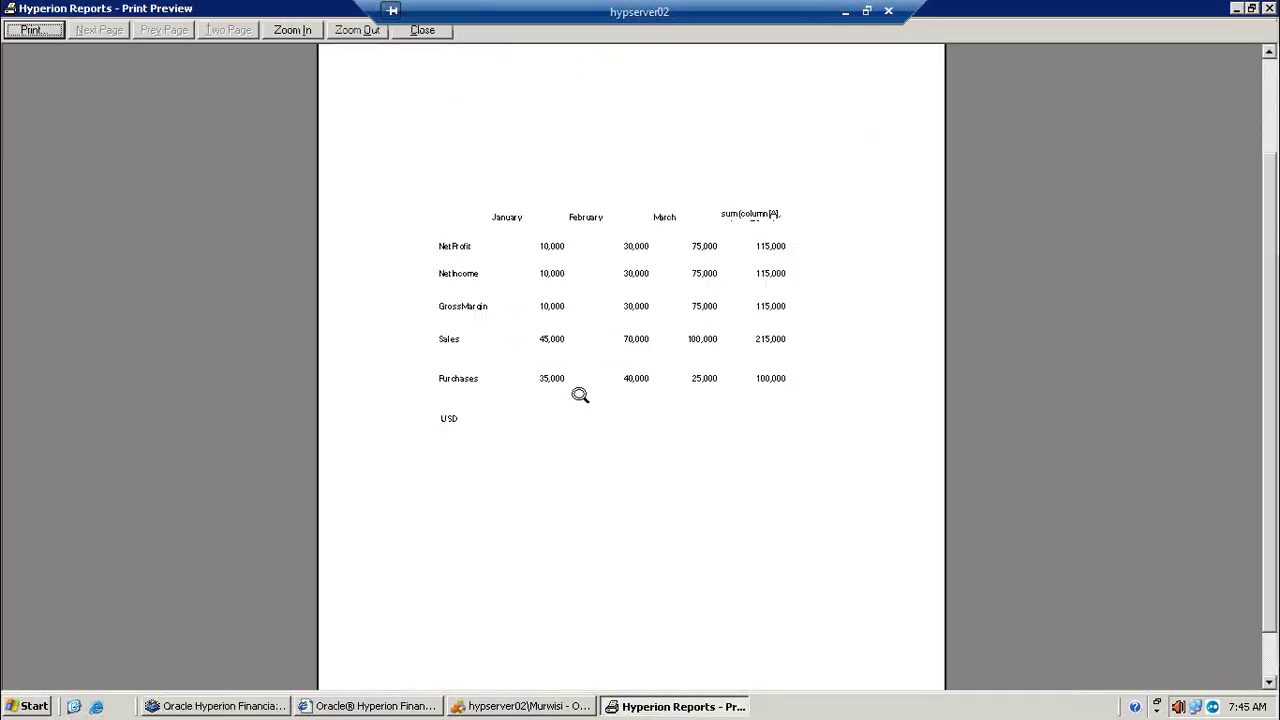
click(1236, 9)
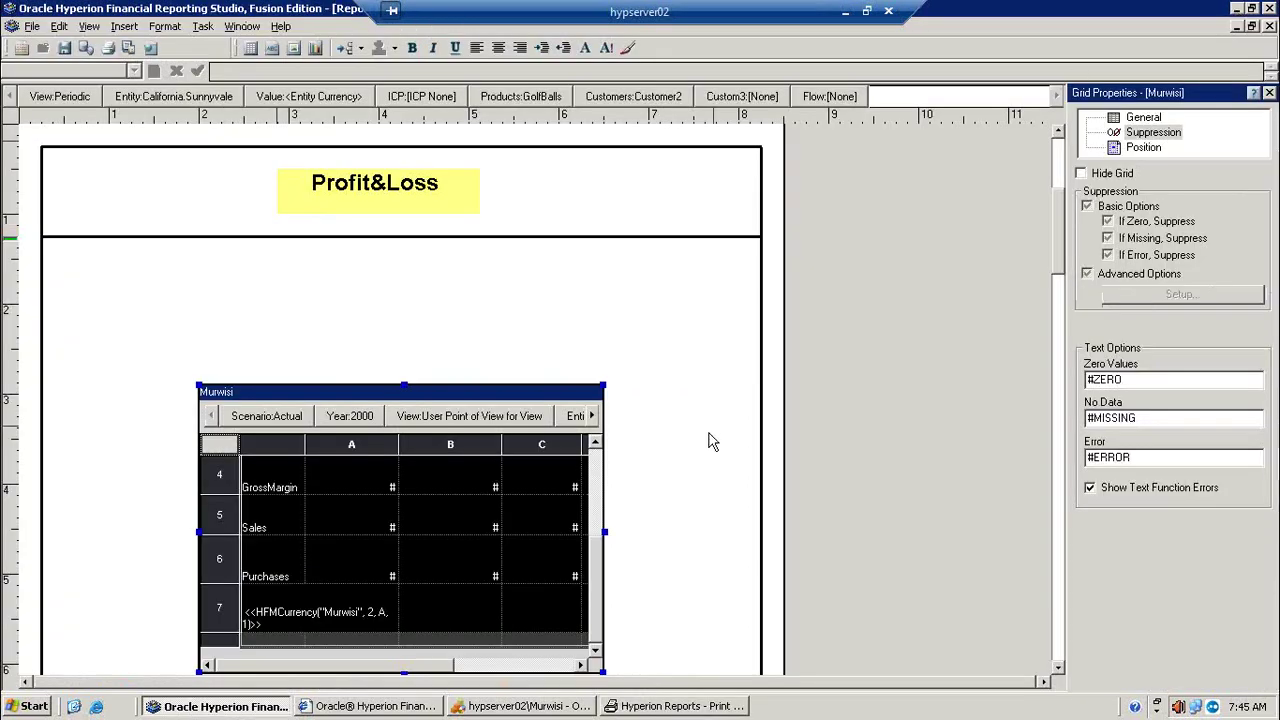
click(682, 706)
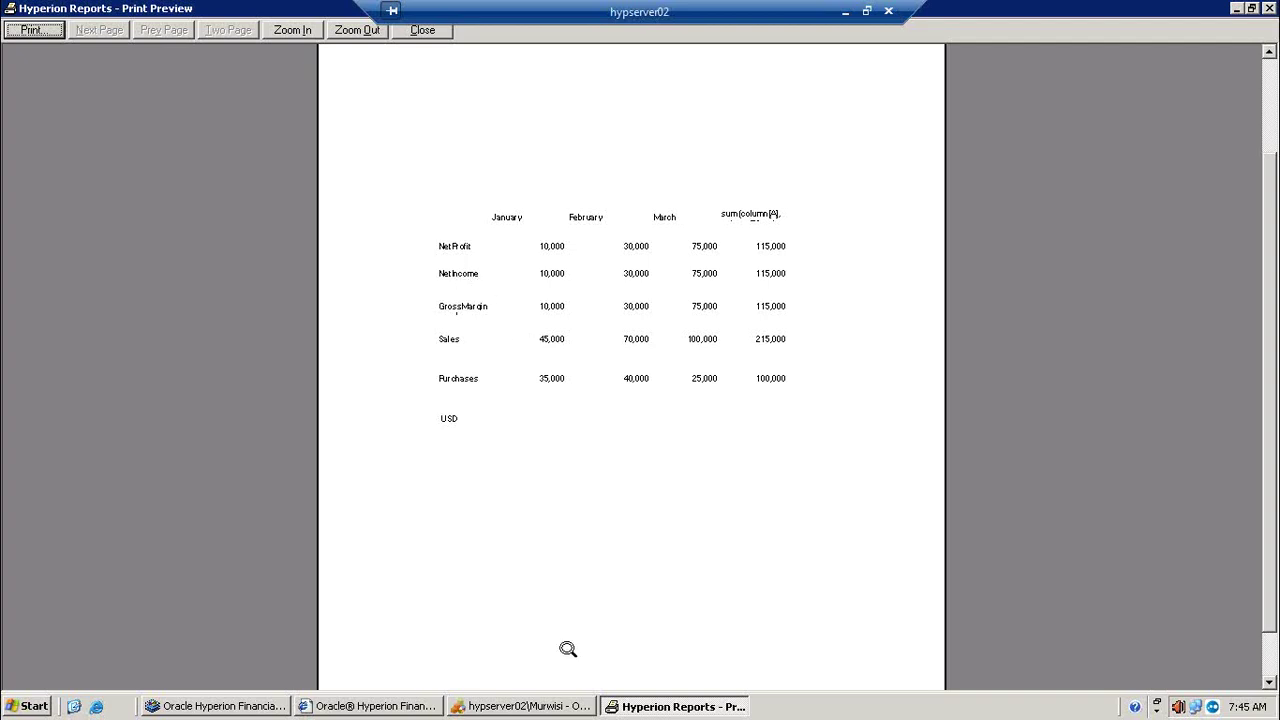
click(272, 707)
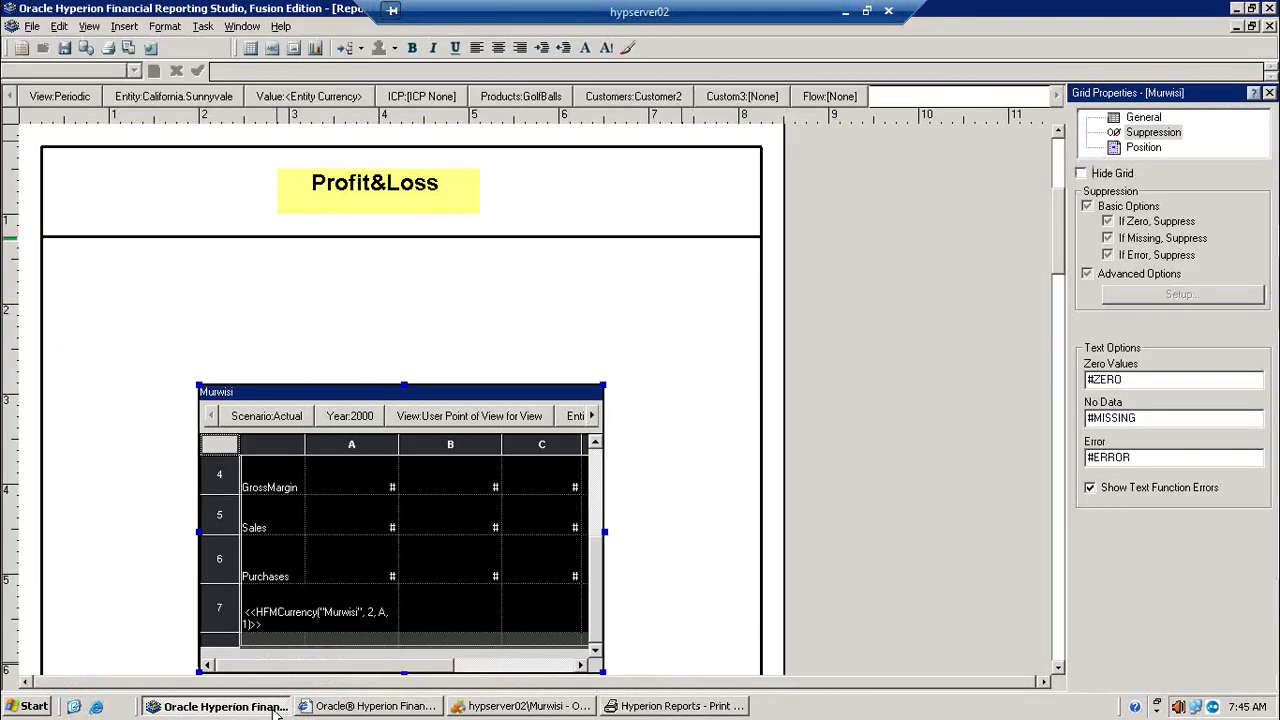
Step: Copy the HFMCurrency("Murwisi", 2, A, 1) text from row 7's label cell into cell A7
click(274, 612)
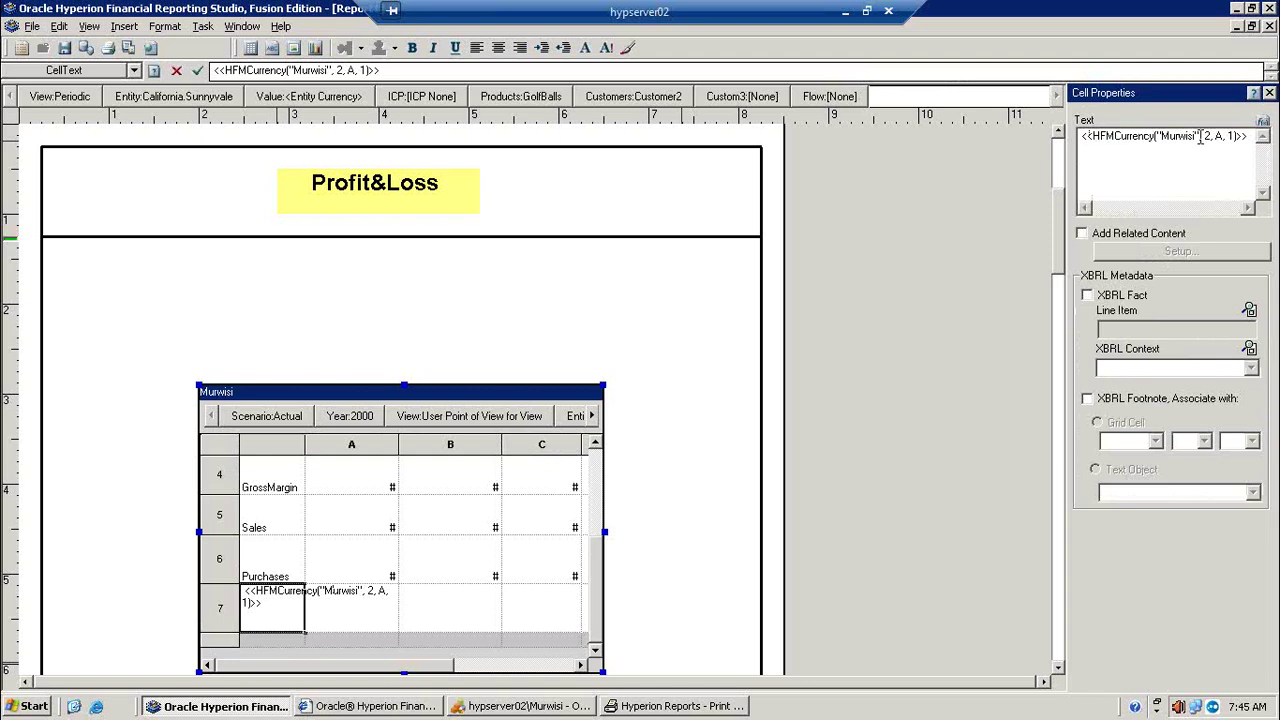
click(1084, 137)
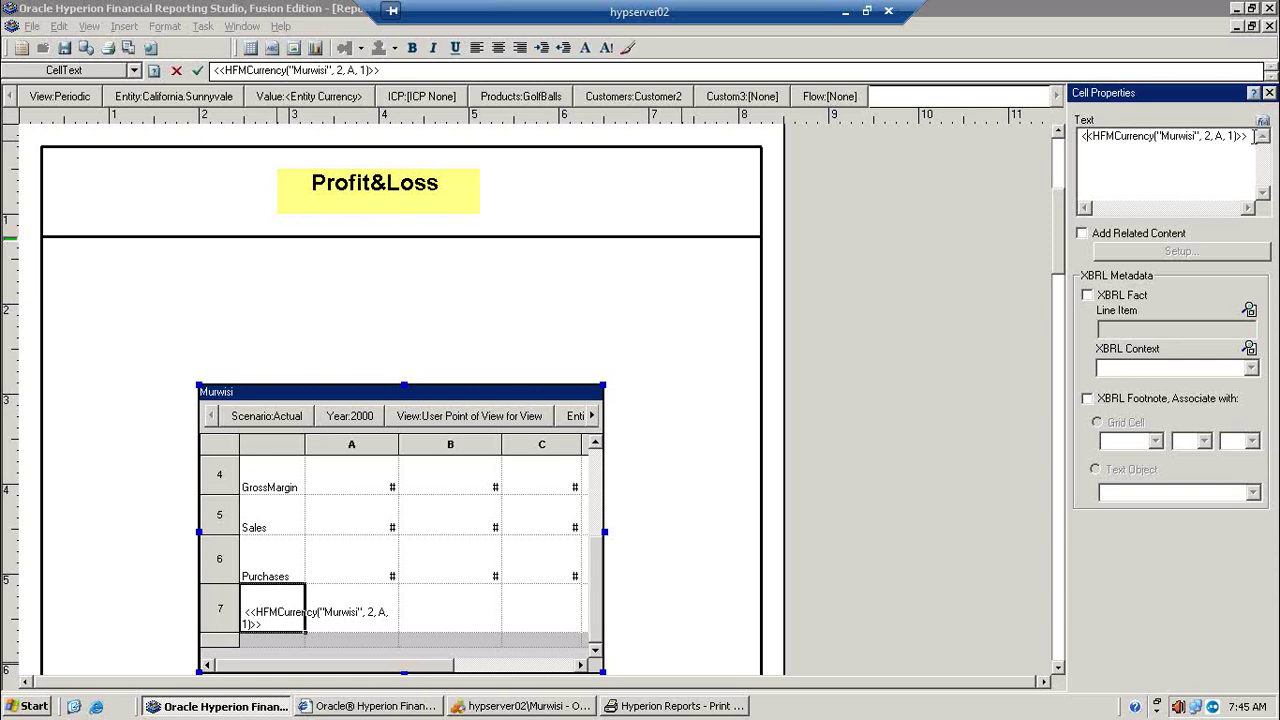
drag(1253, 136, 1066, 140)
key(ctrl+c)
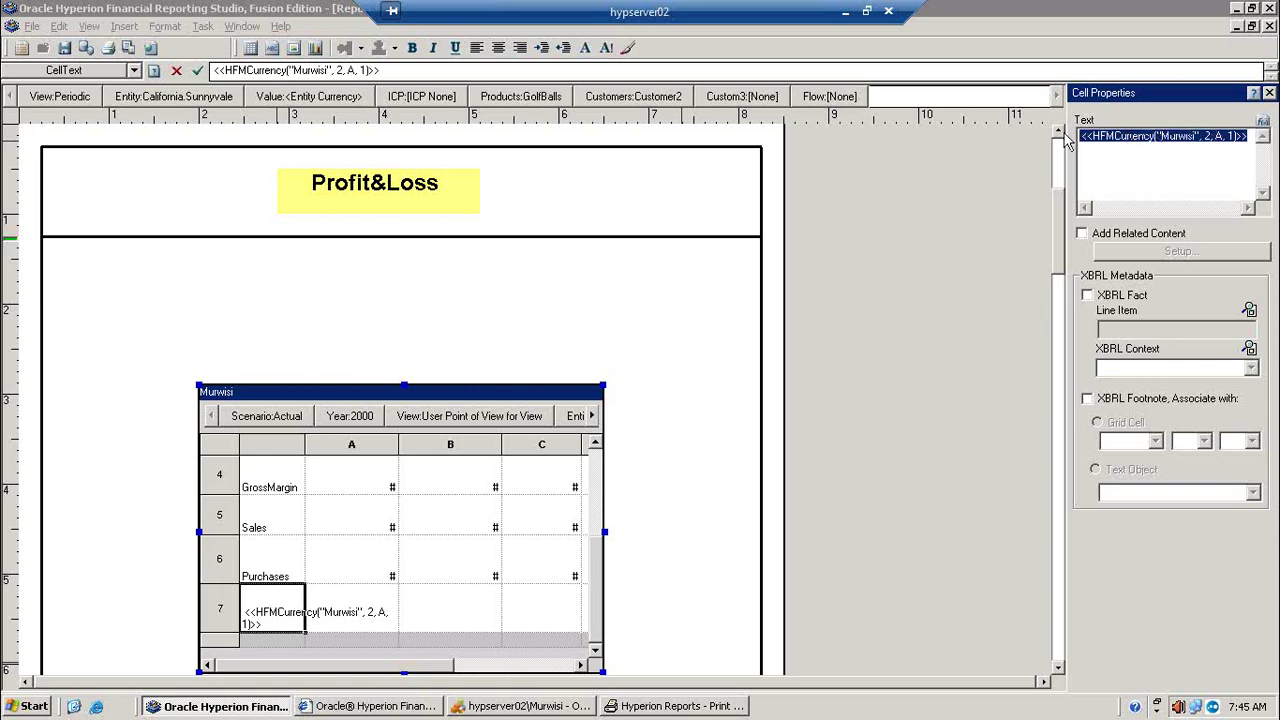
click(375, 604)
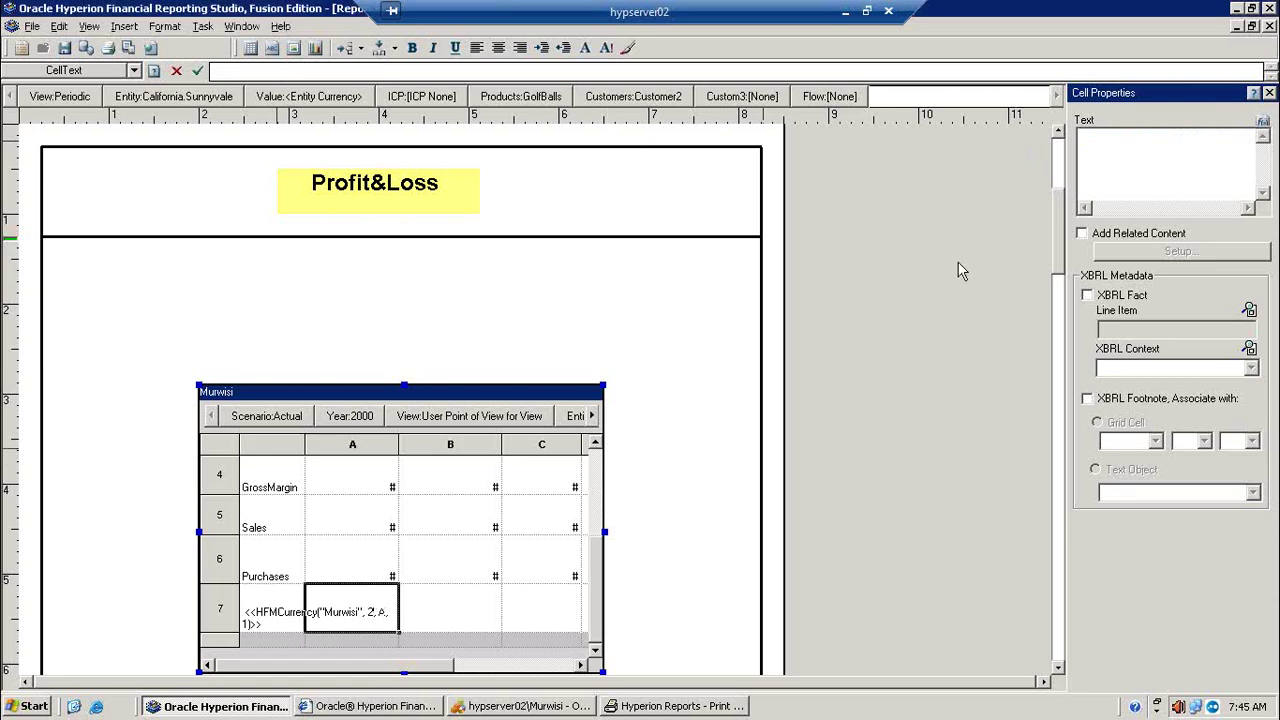
click(1098, 135)
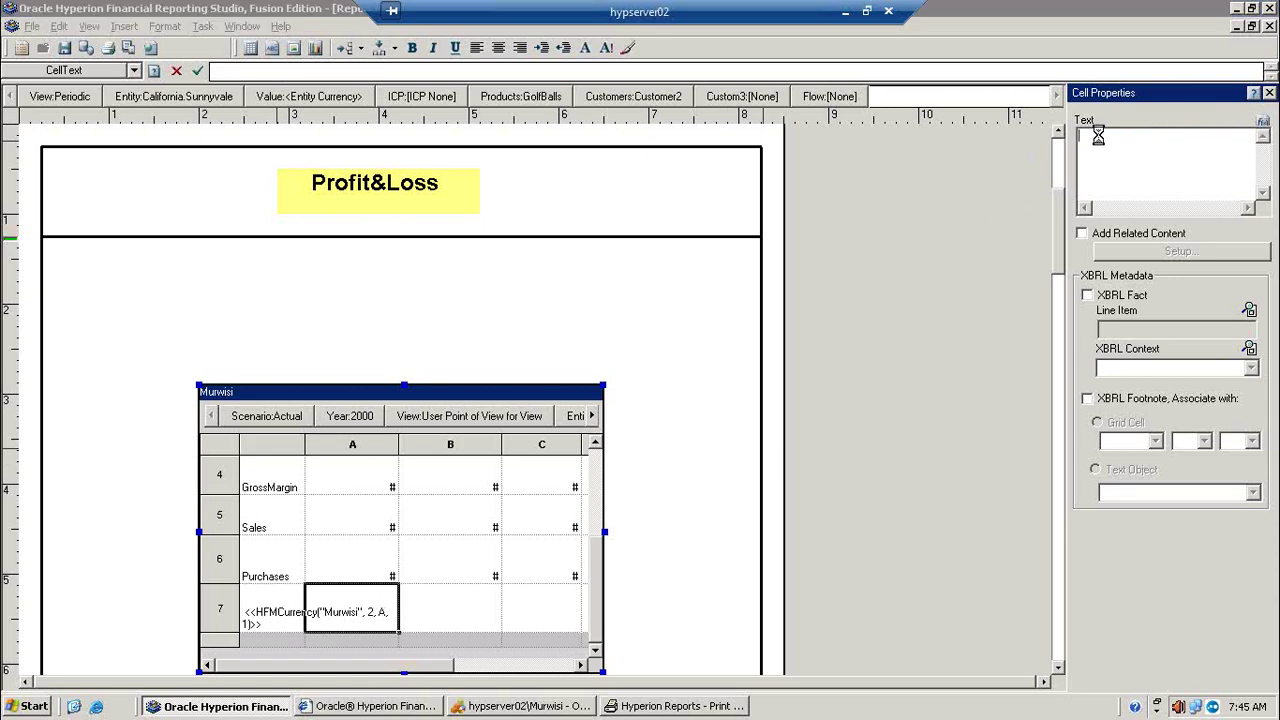
key(ctrl+v)
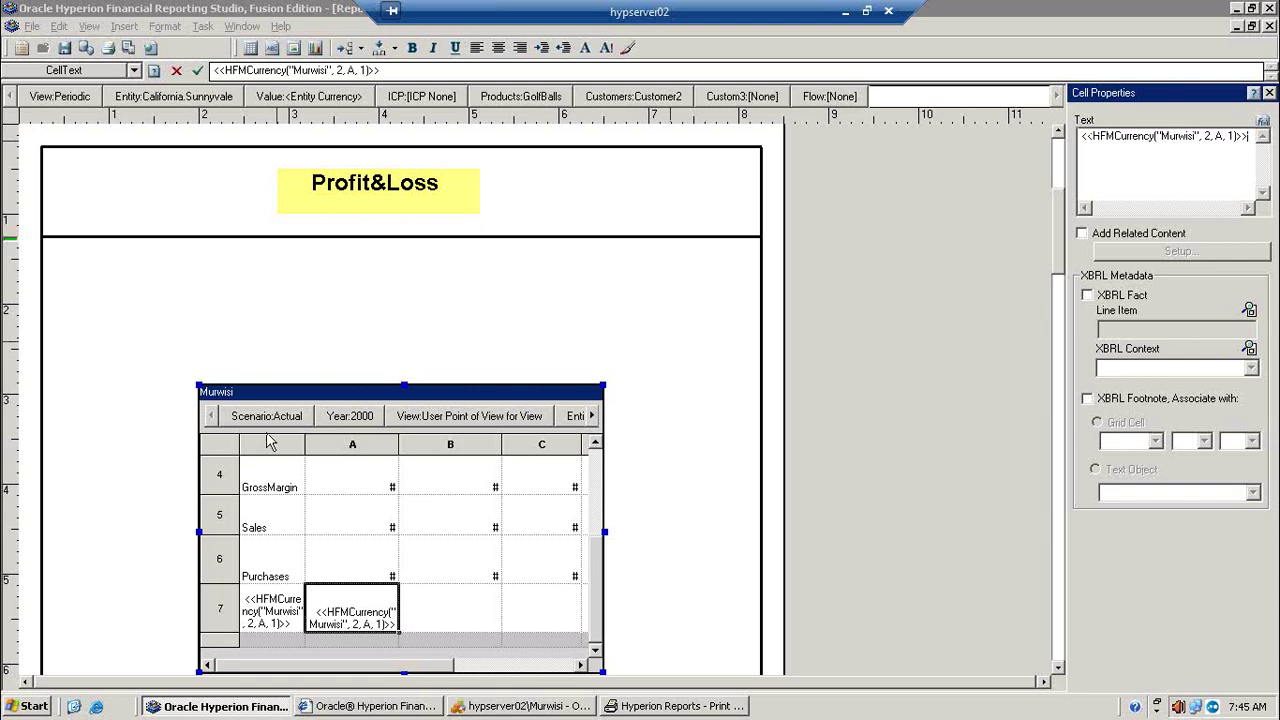
Step: Select the Murwisi grid and run a print preview of the report
click(220, 444)
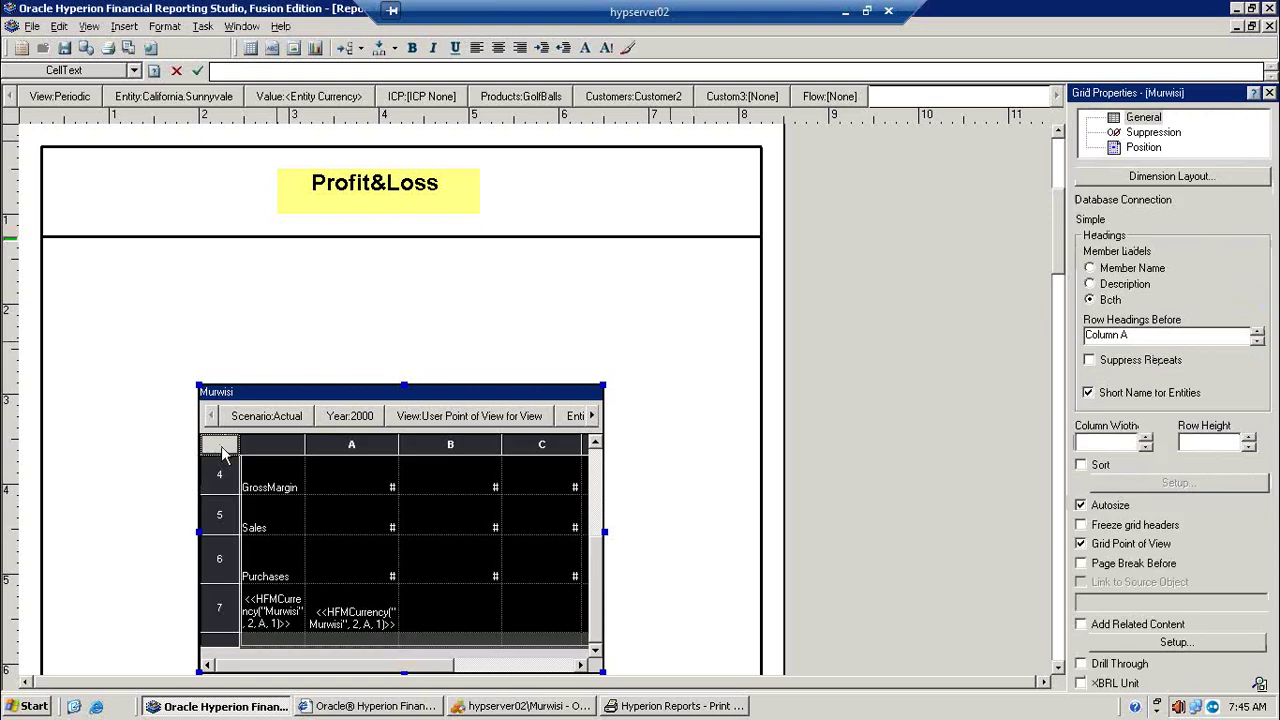
click(1150, 132)
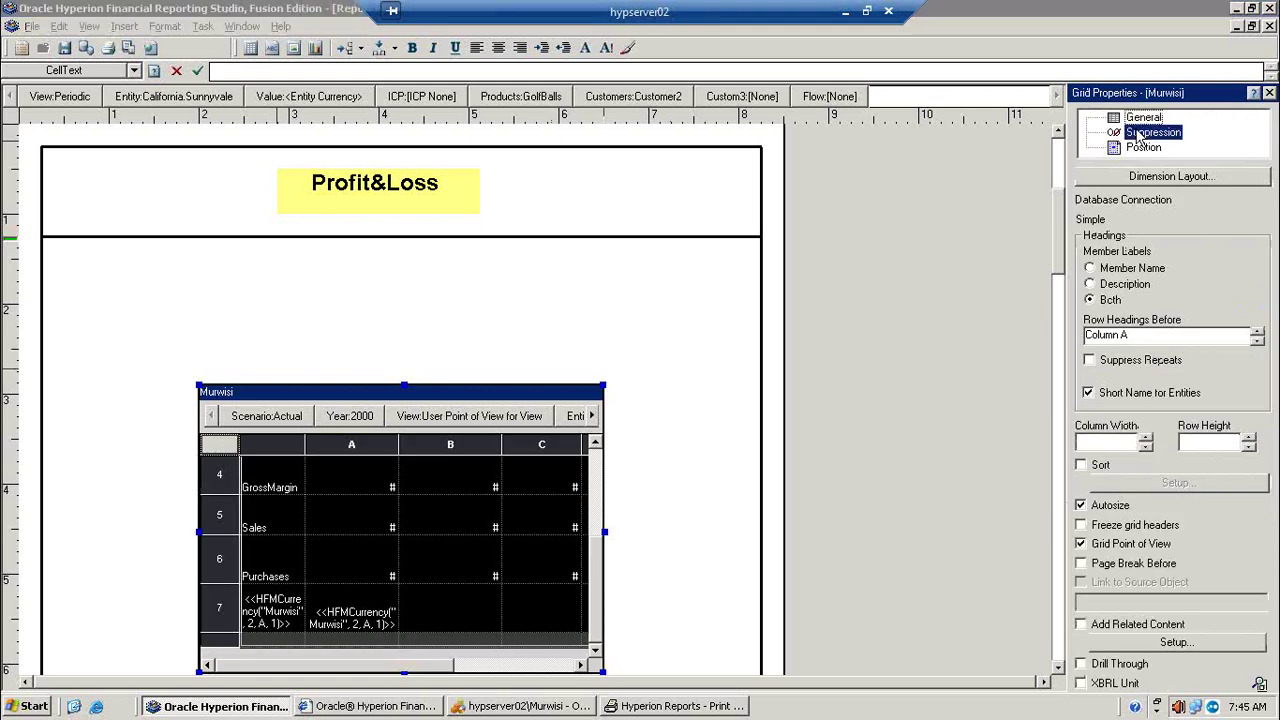
click(129, 48)
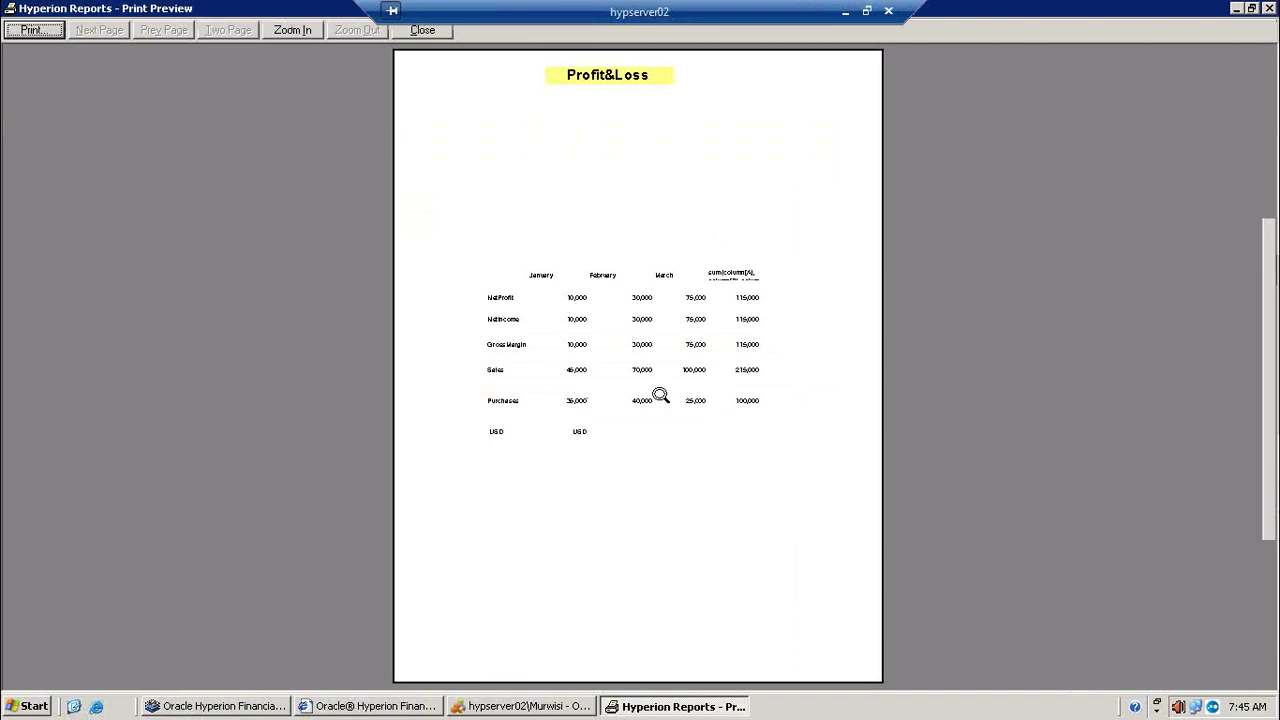
click(658, 392)
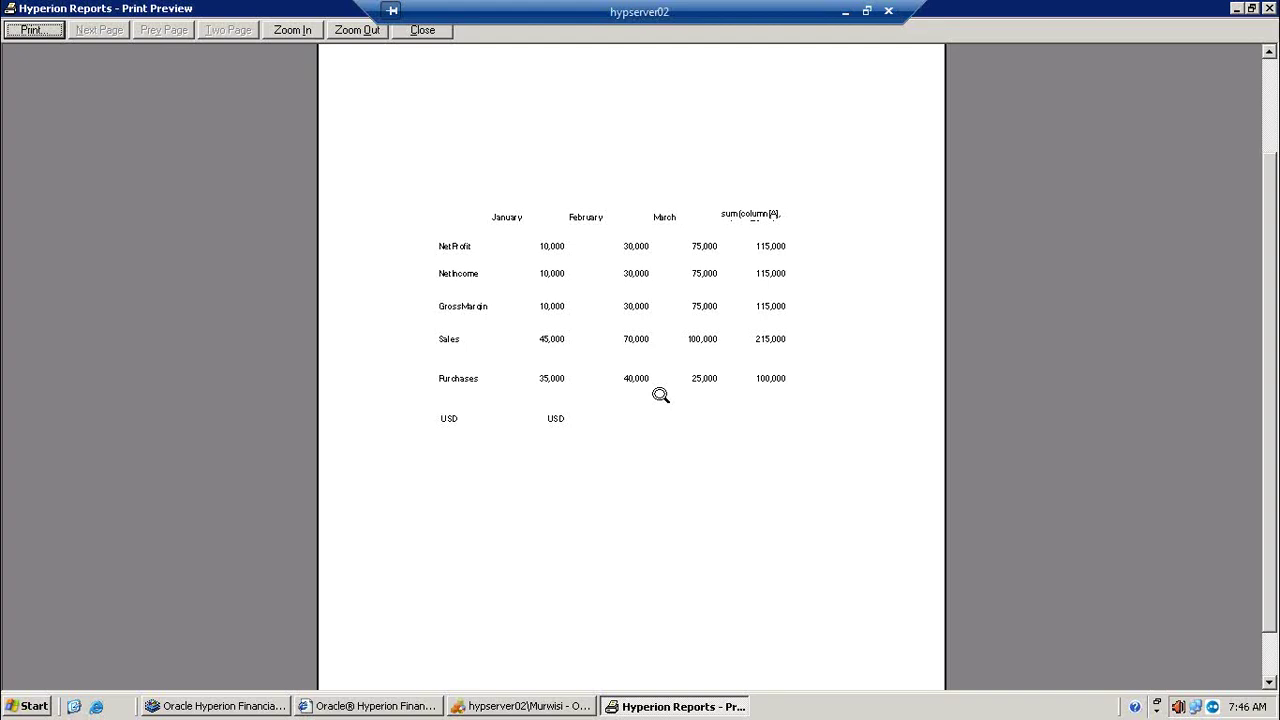
click(1237, 10)
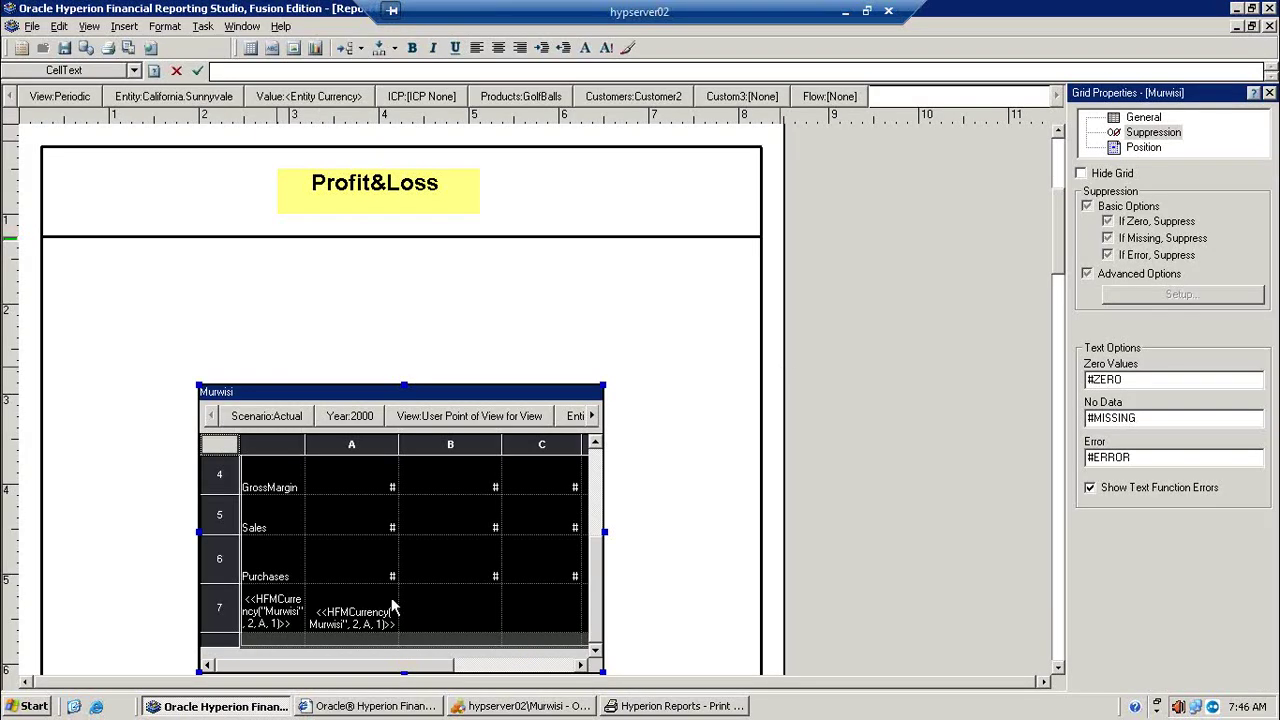
click(224, 610)
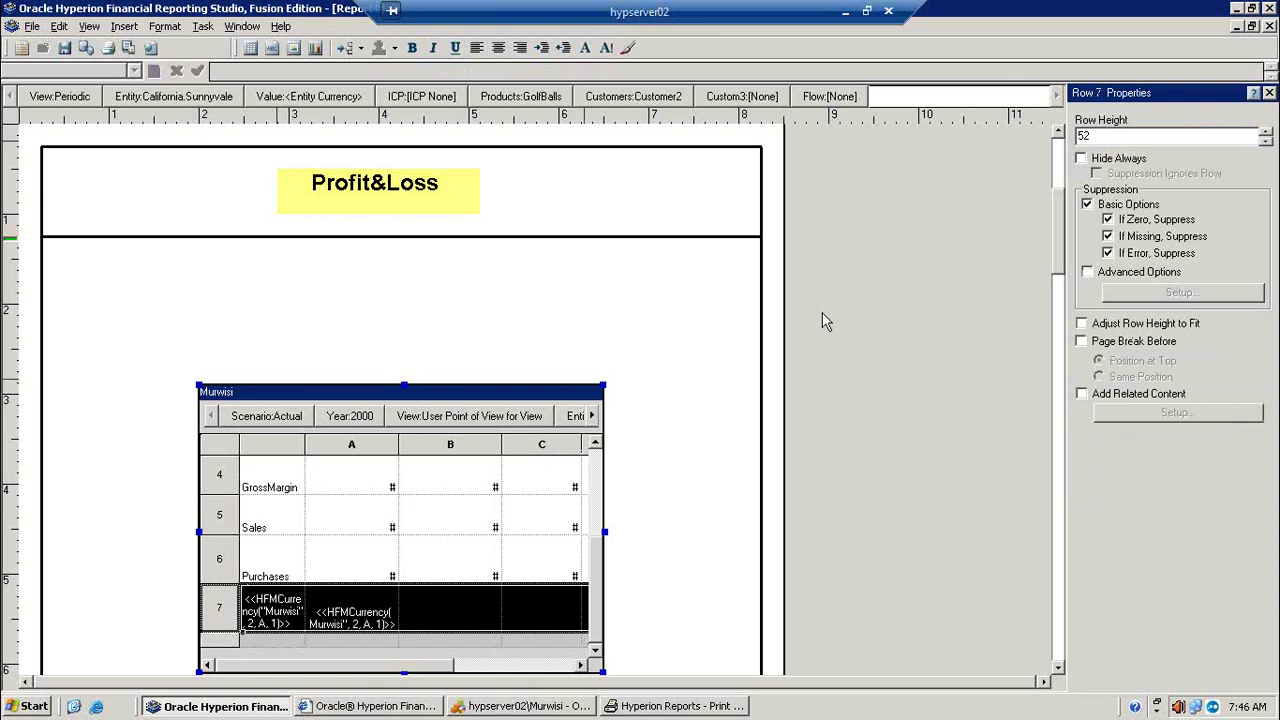
click(425, 615)
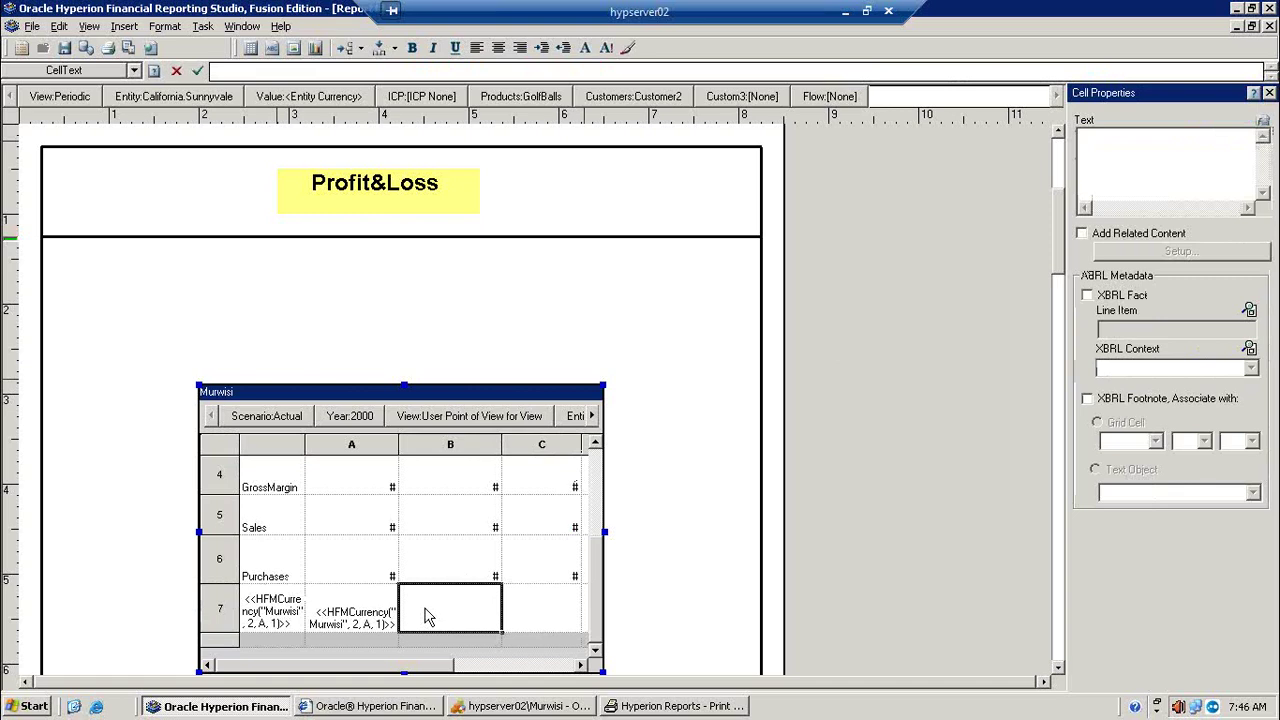
click(537, 620)
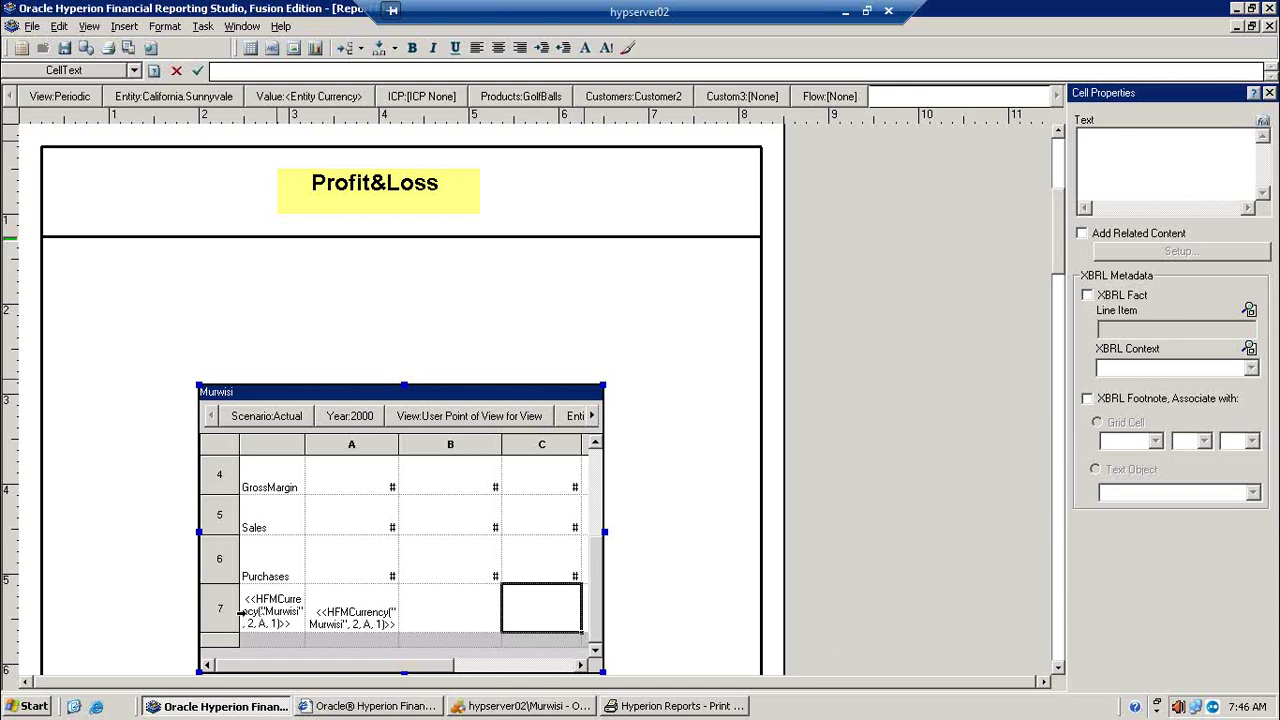
click(243, 617)
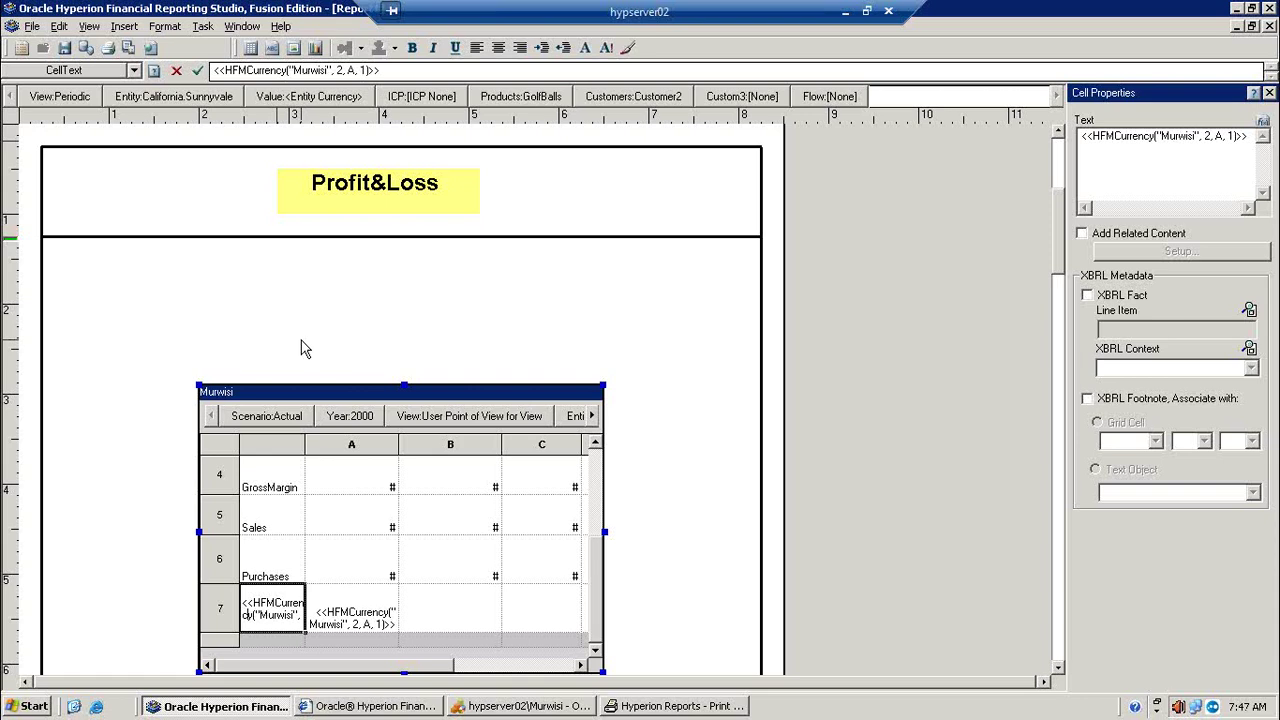
Step: Recheck the report preview, then switch on Page Break Before for the Murwisi grid
click(226, 451)
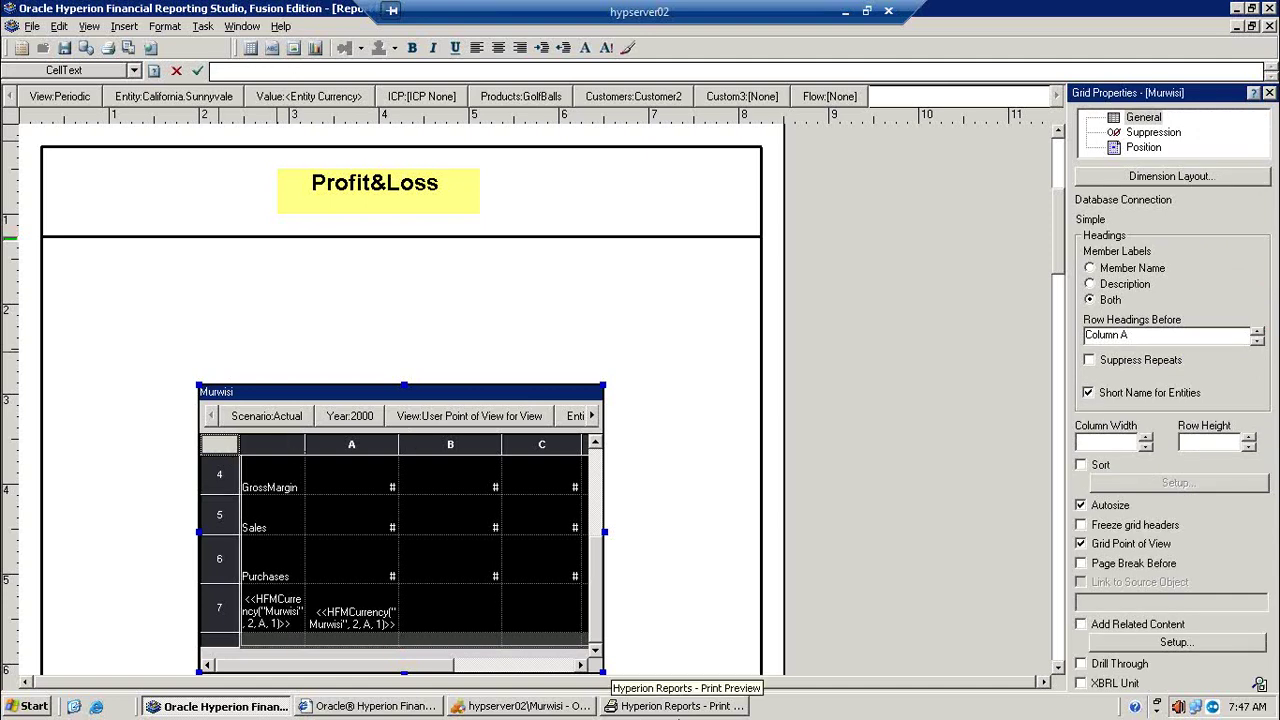
click(672, 706)
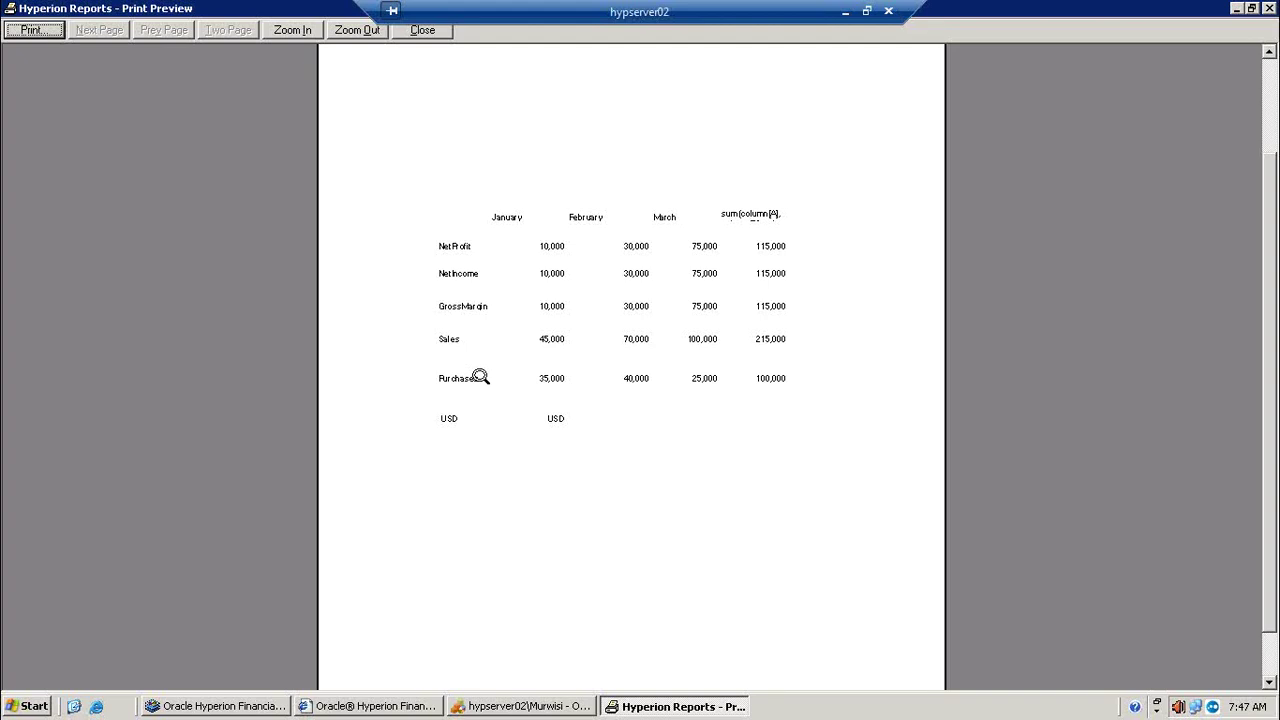
click(1236, 9)
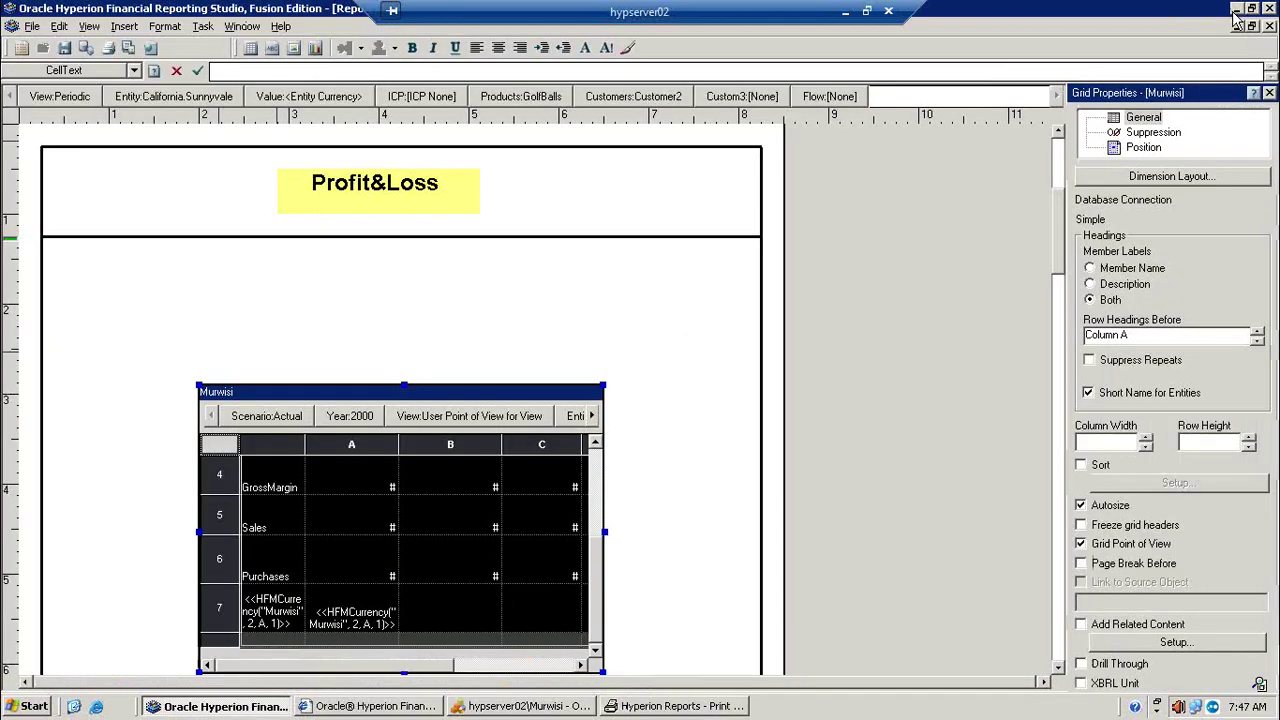
click(1156, 569)
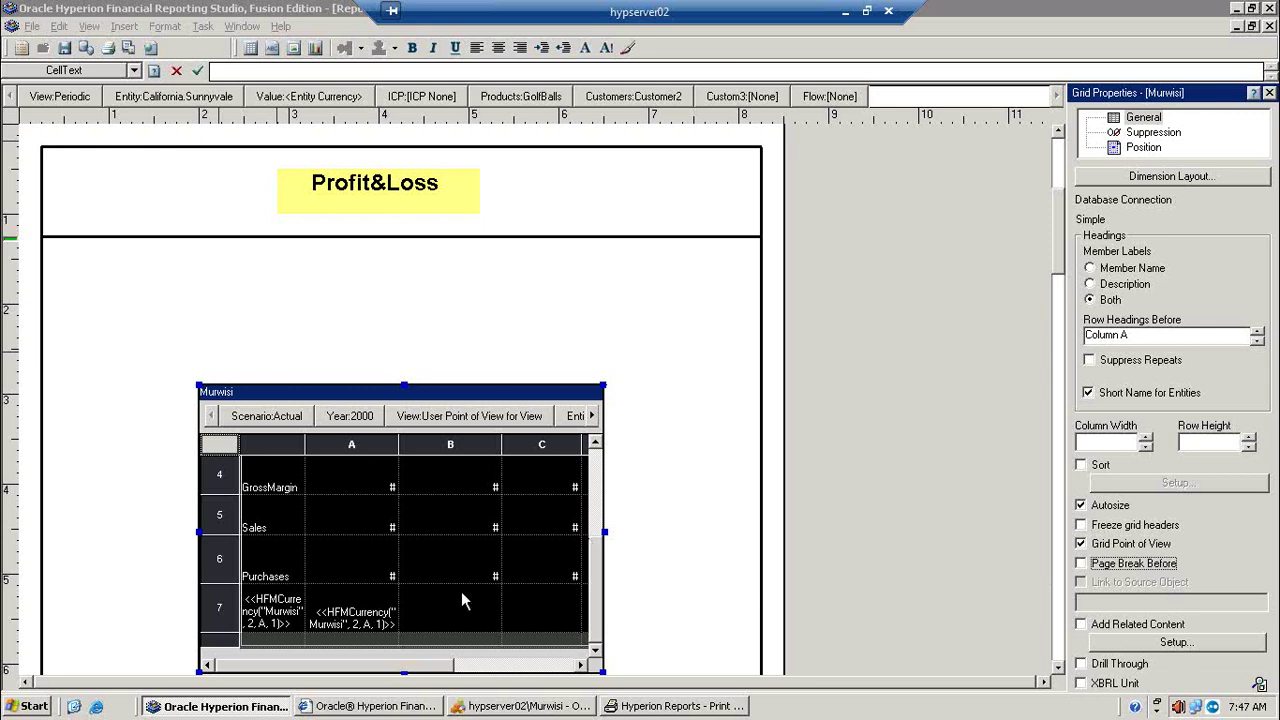
Step: Turn on Page Break Before for the GrossMargin row 4 and preview the report
click(246, 468)
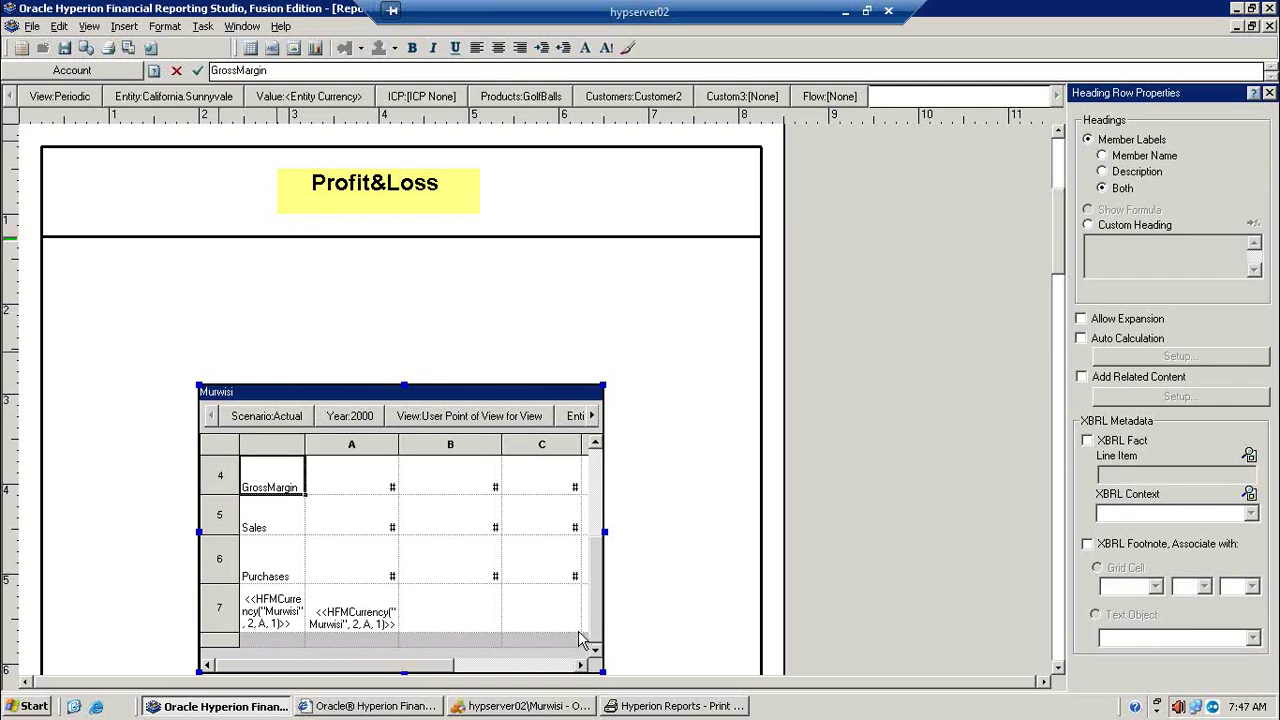
drag(598, 580, 601, 462)
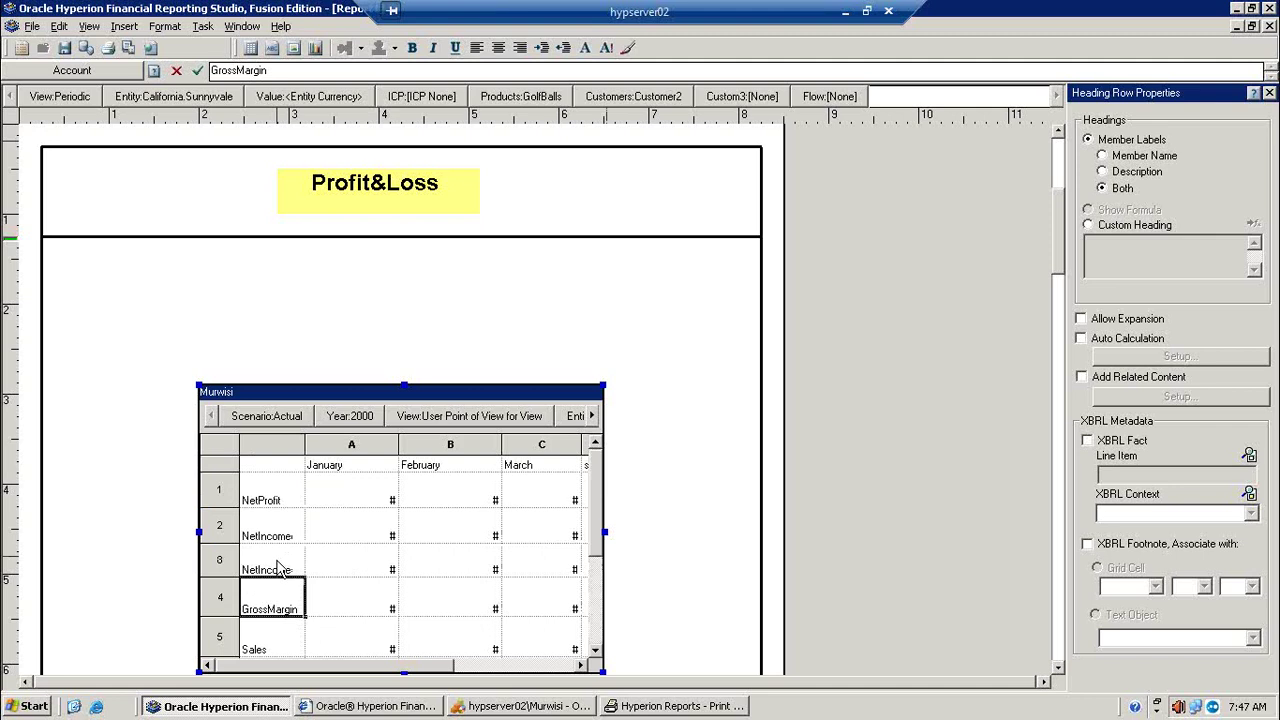
click(219, 598)
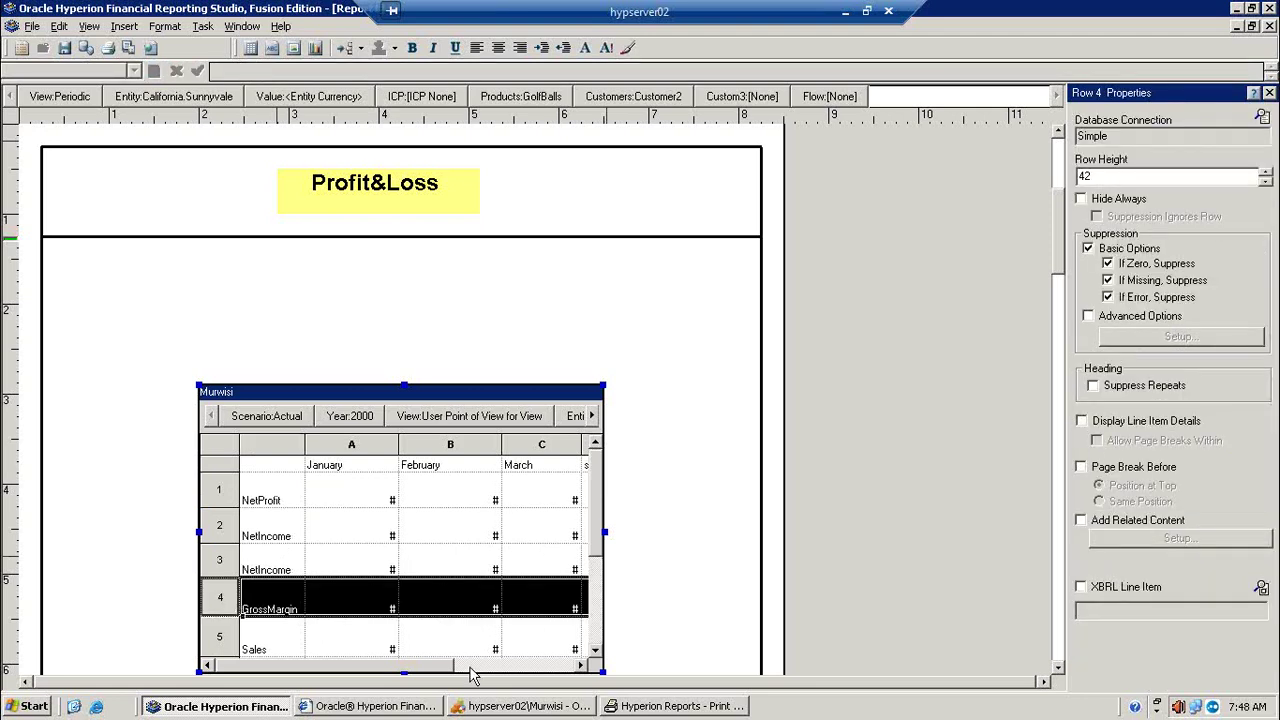
click(1107, 477)
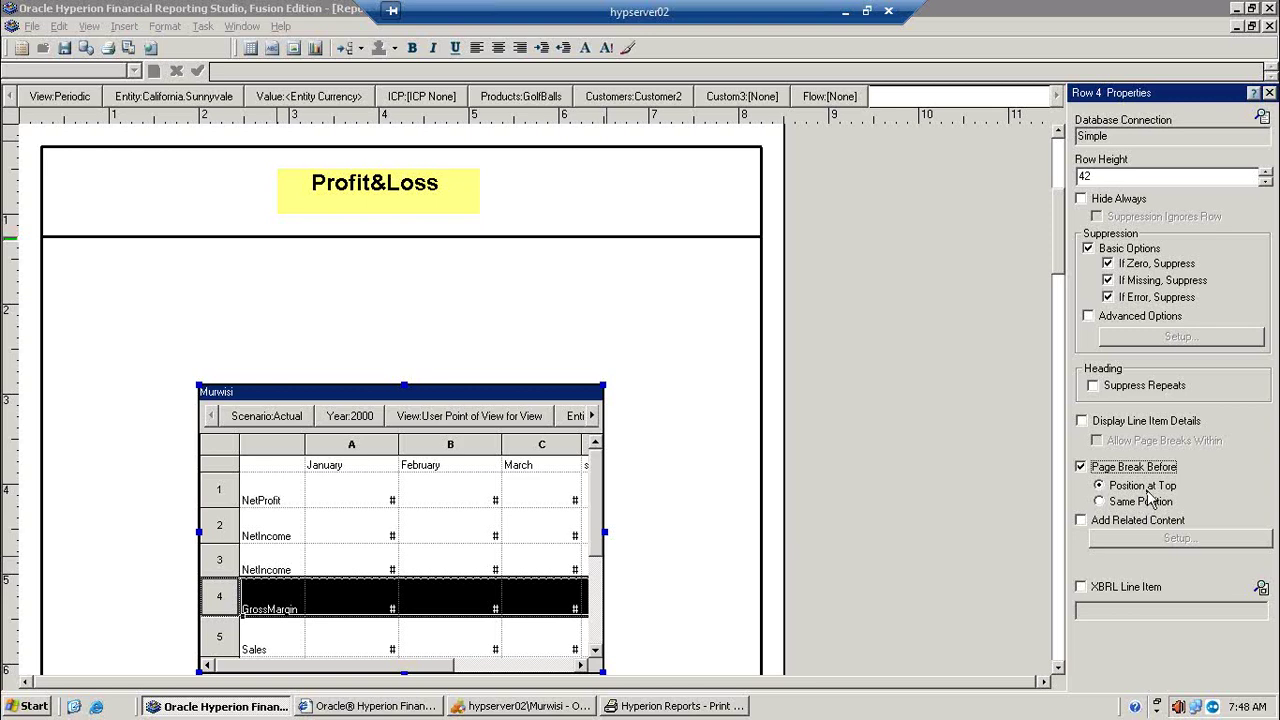
click(127, 49)
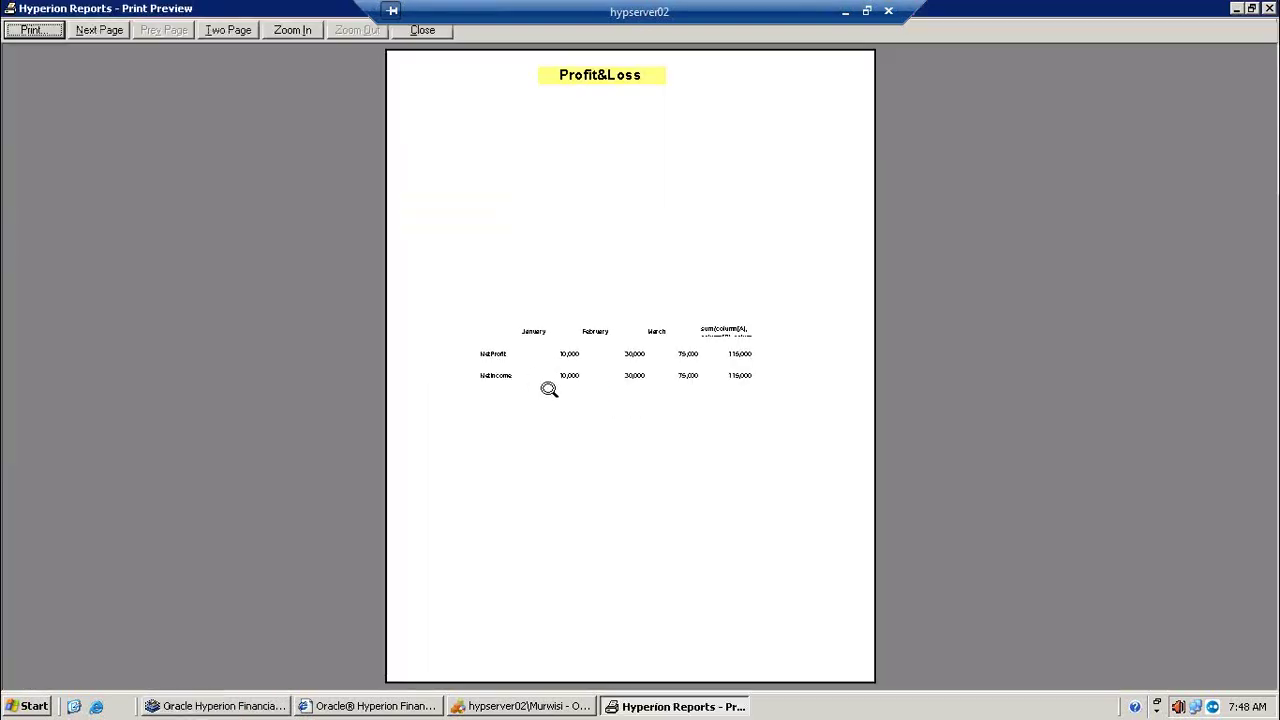
click(549, 389)
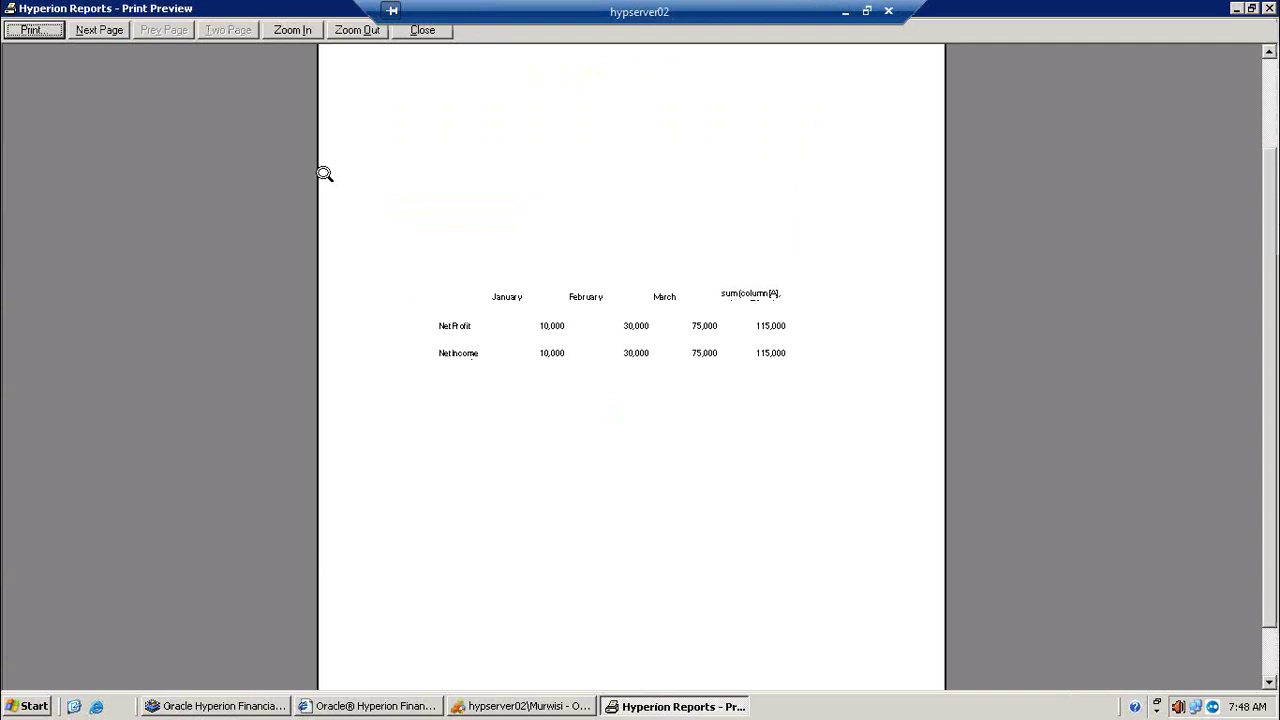
click(99, 30)
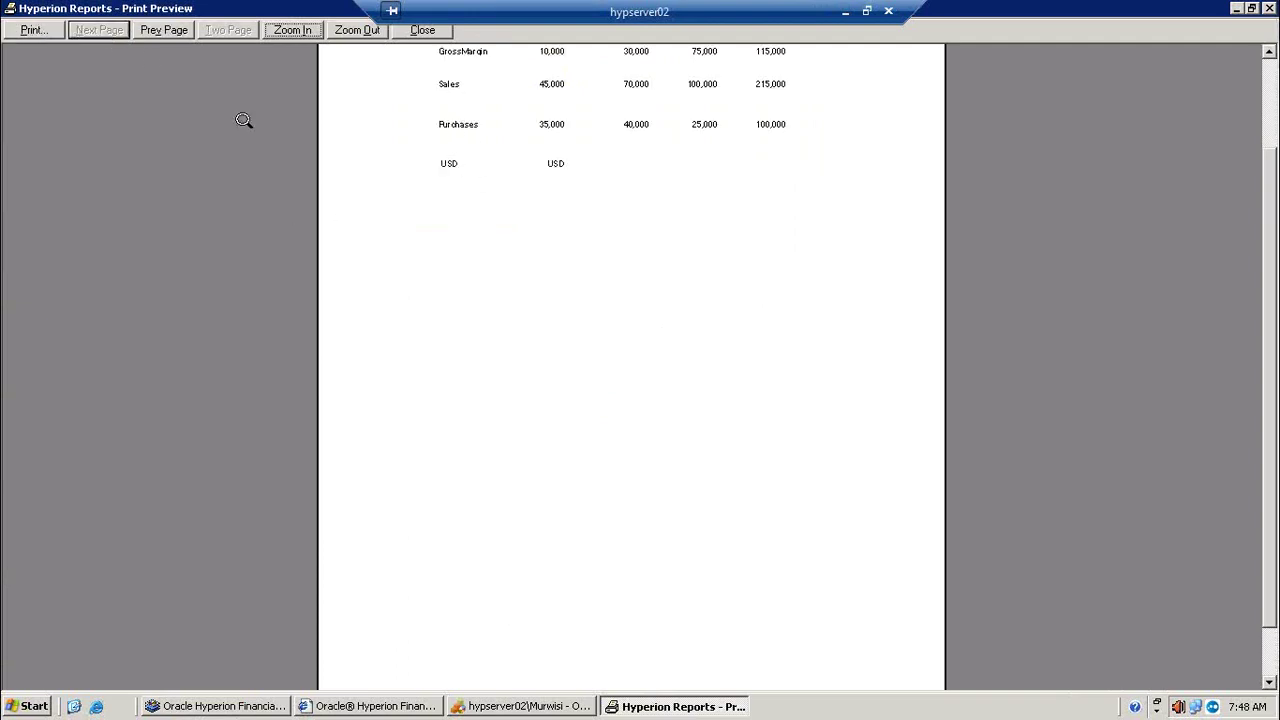
click(152, 31)
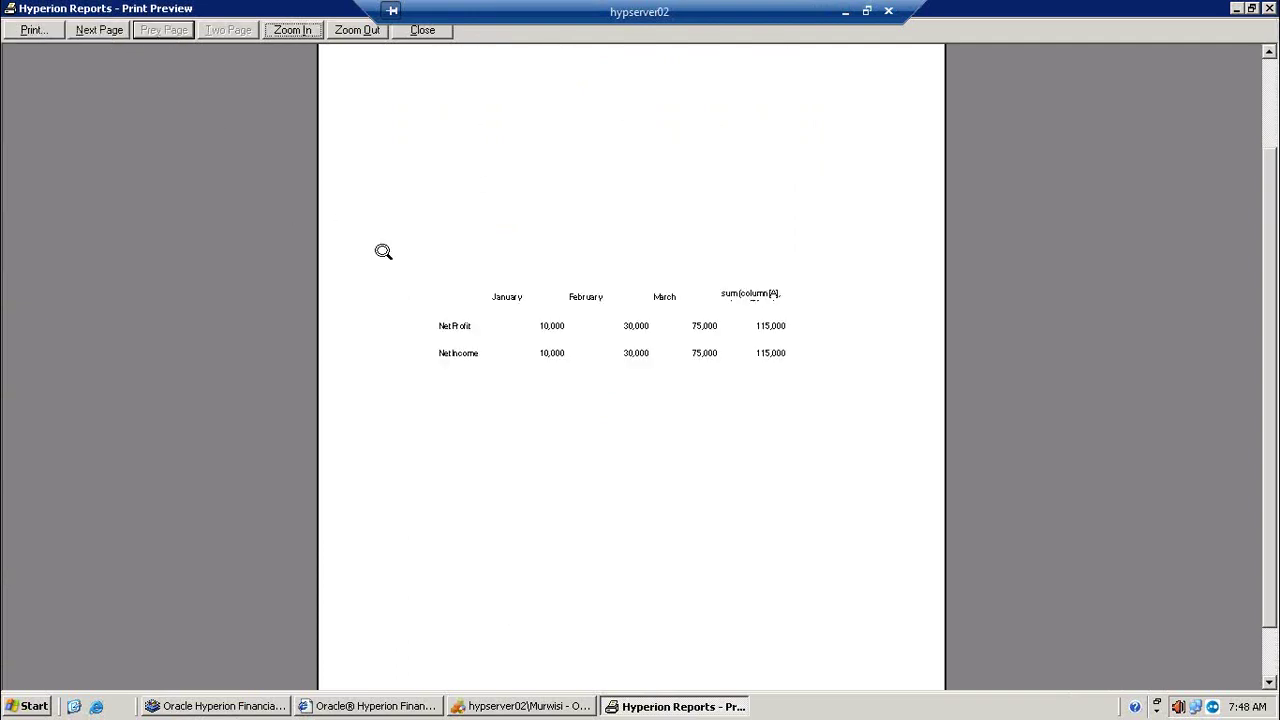
click(110, 31)
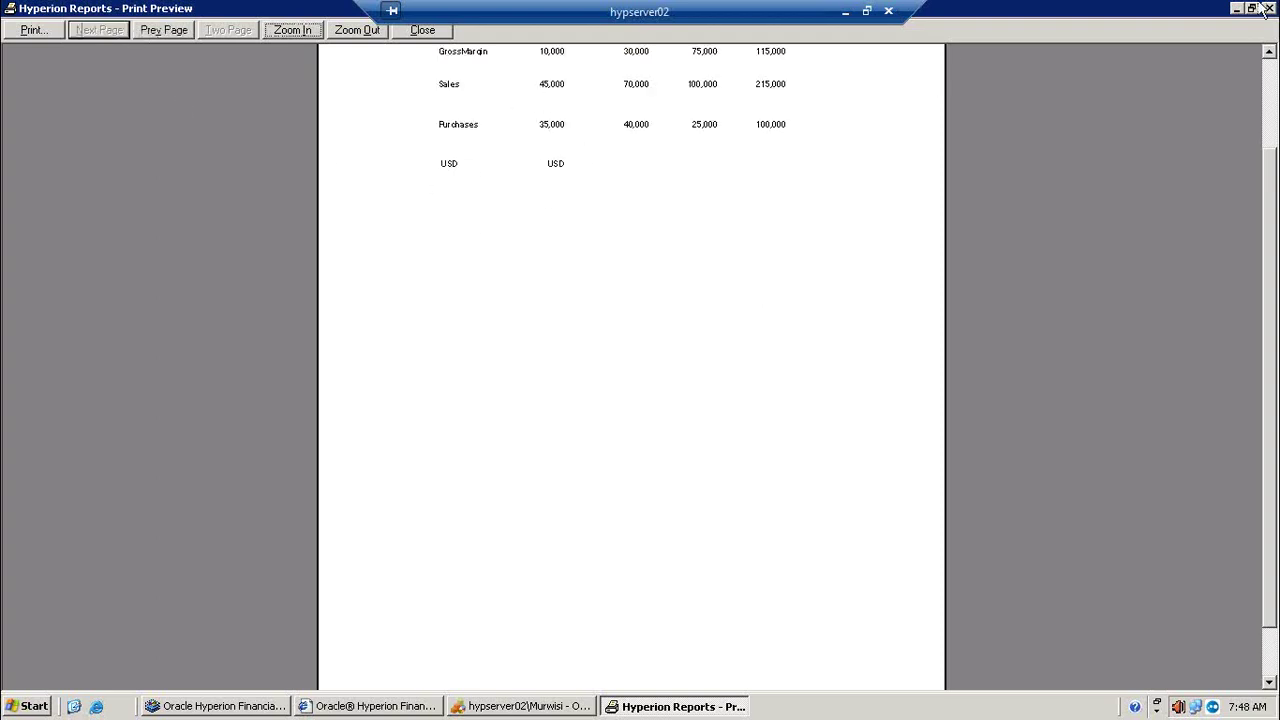
click(437, 31)
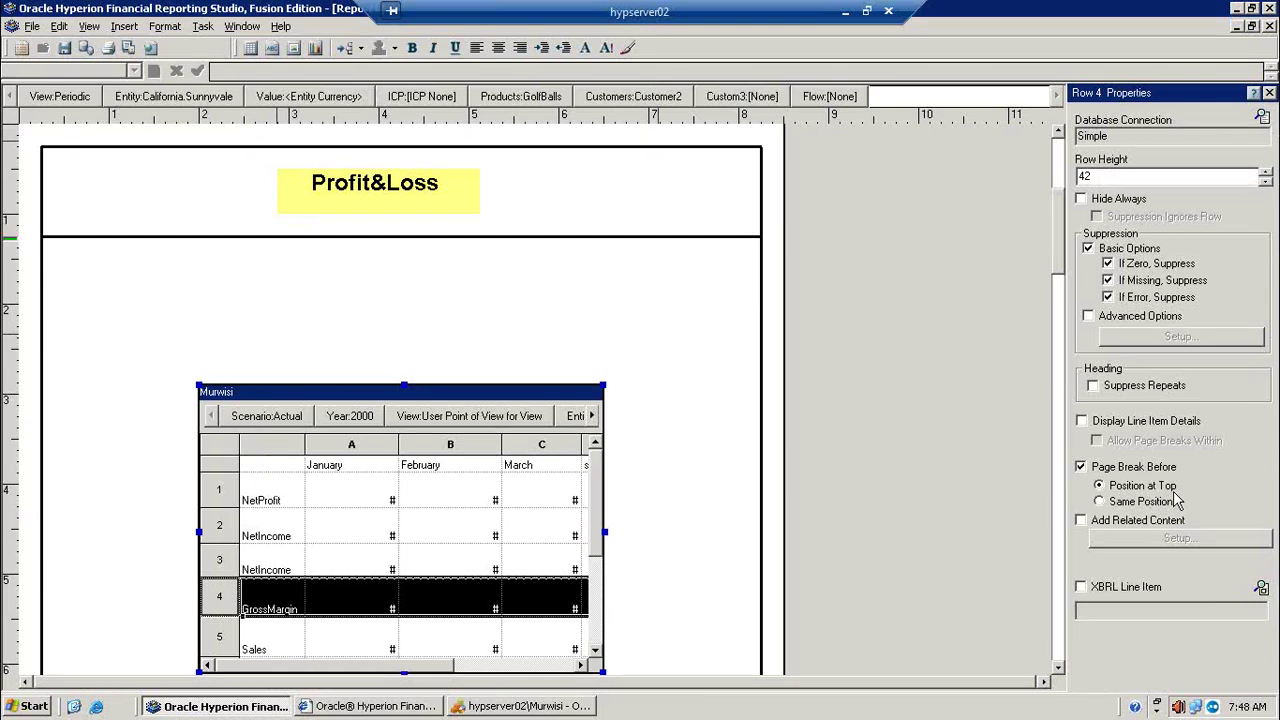
Step: Remove GrossMargin's page break, add Page Break Before to the Sales row 5, and preview
click(232, 628)
click(219, 594)
click(1133, 476)
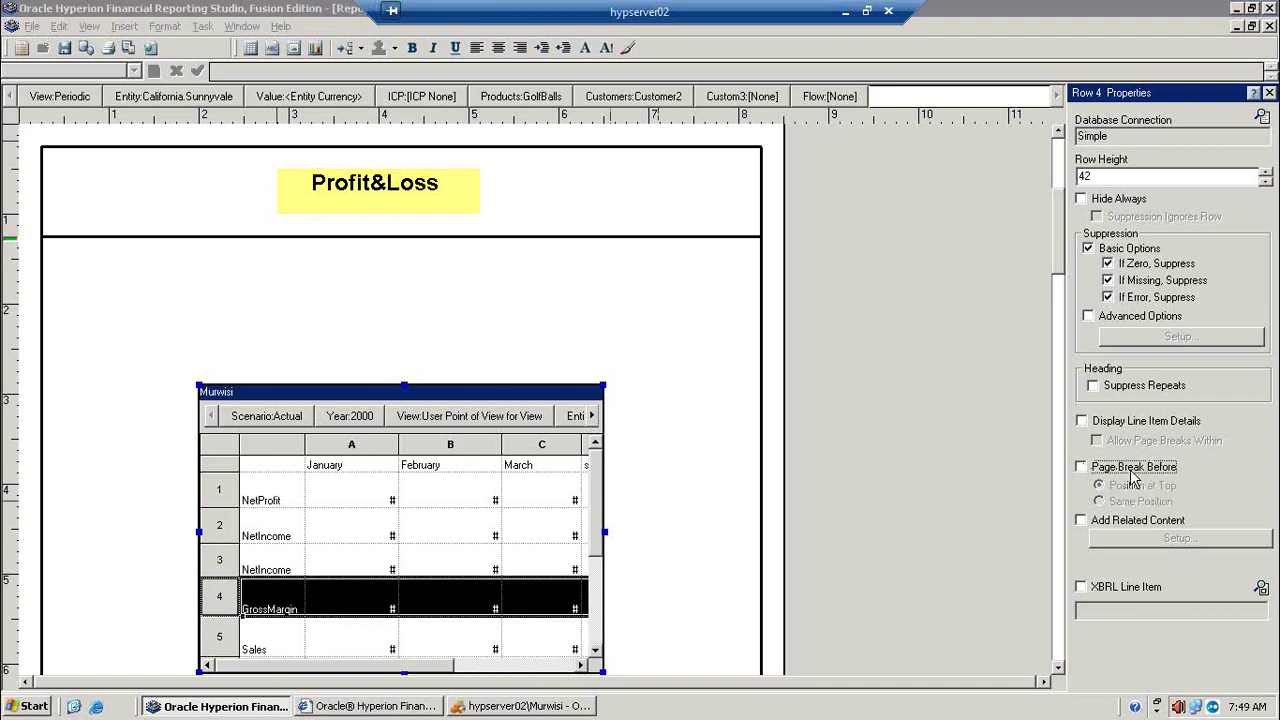
click(222, 637)
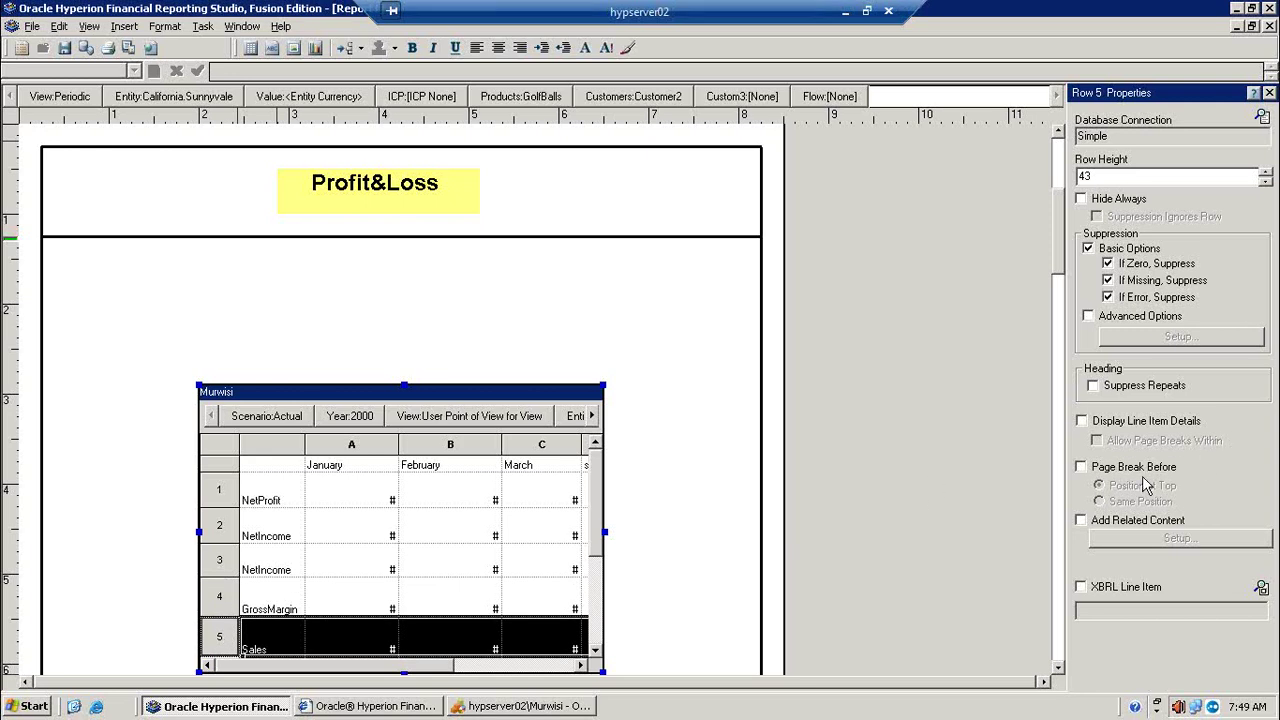
click(1130, 470)
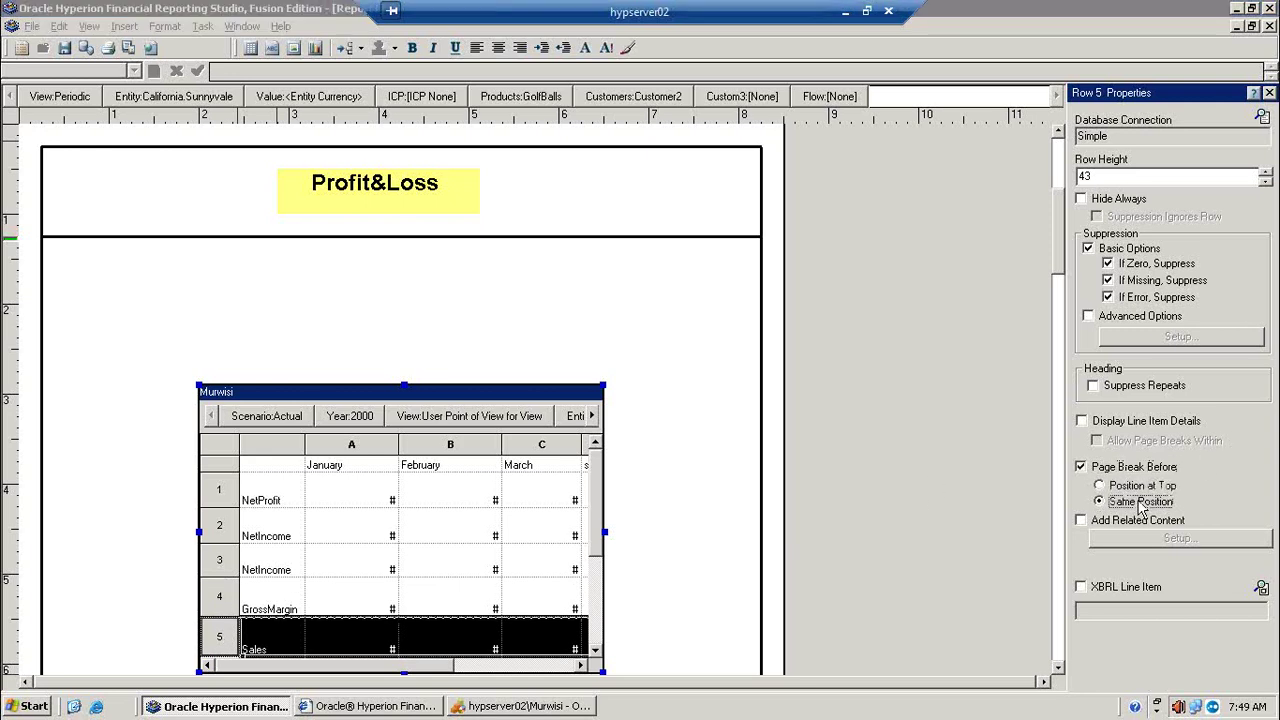
click(128, 47)
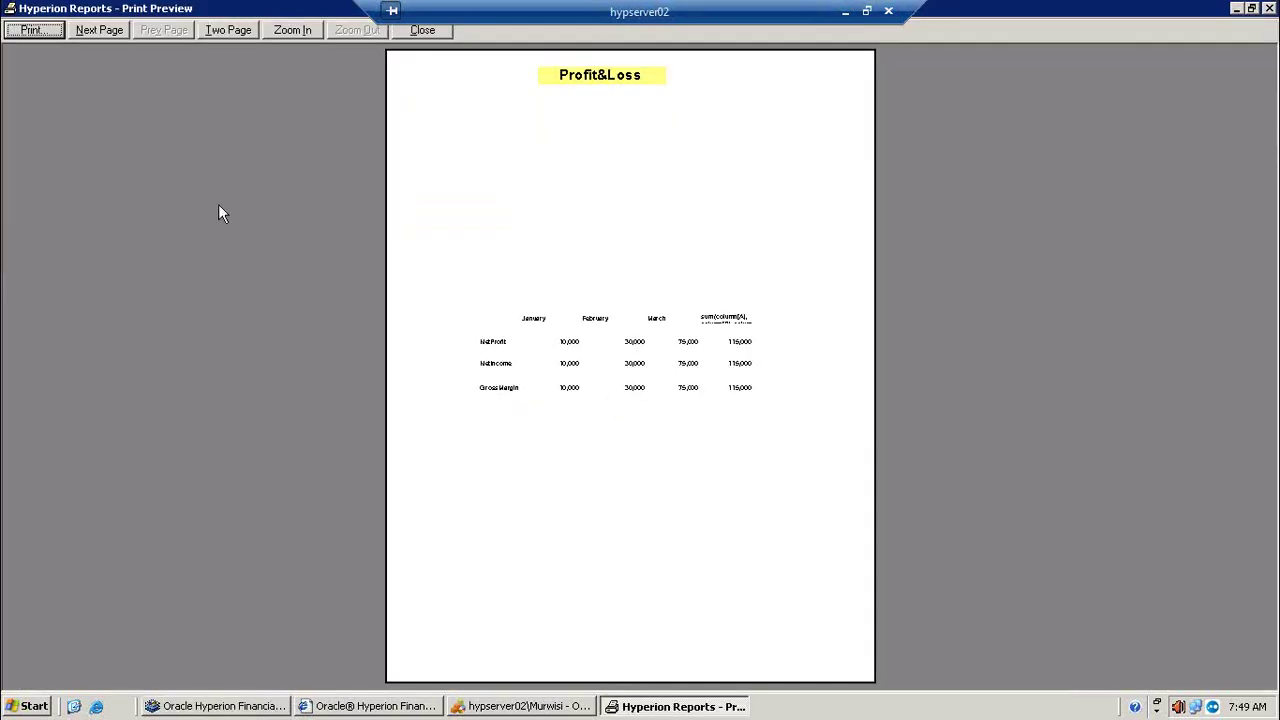
Step: View the preview's second page, then close the Print Preview window
click(90, 30)
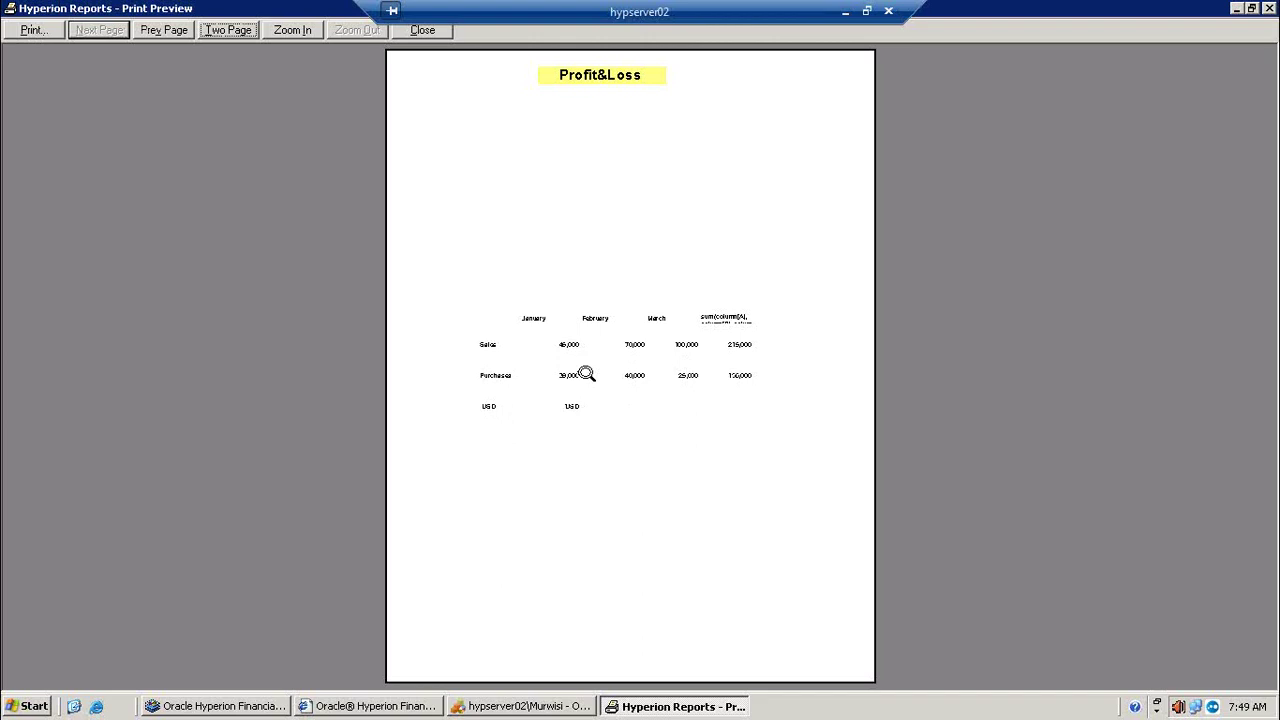
click(438, 34)
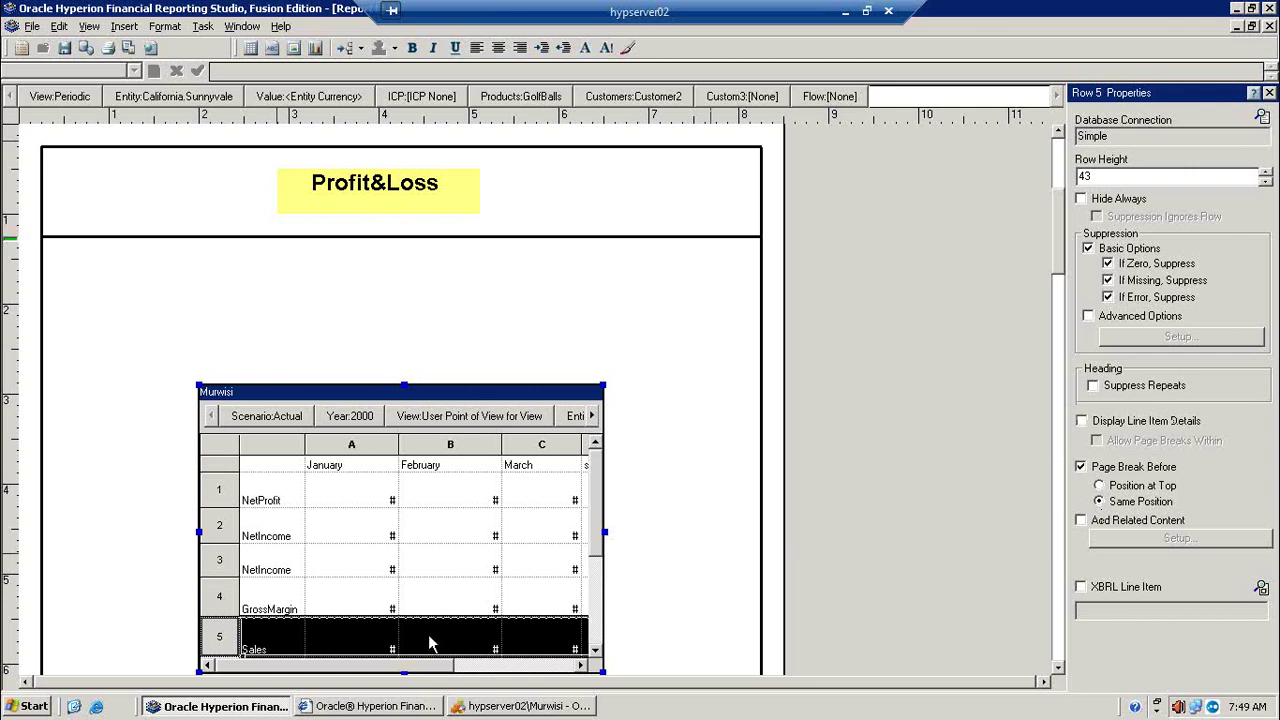
Step: Clear Page Break Before on the Sales row (row 5)
click(216, 492)
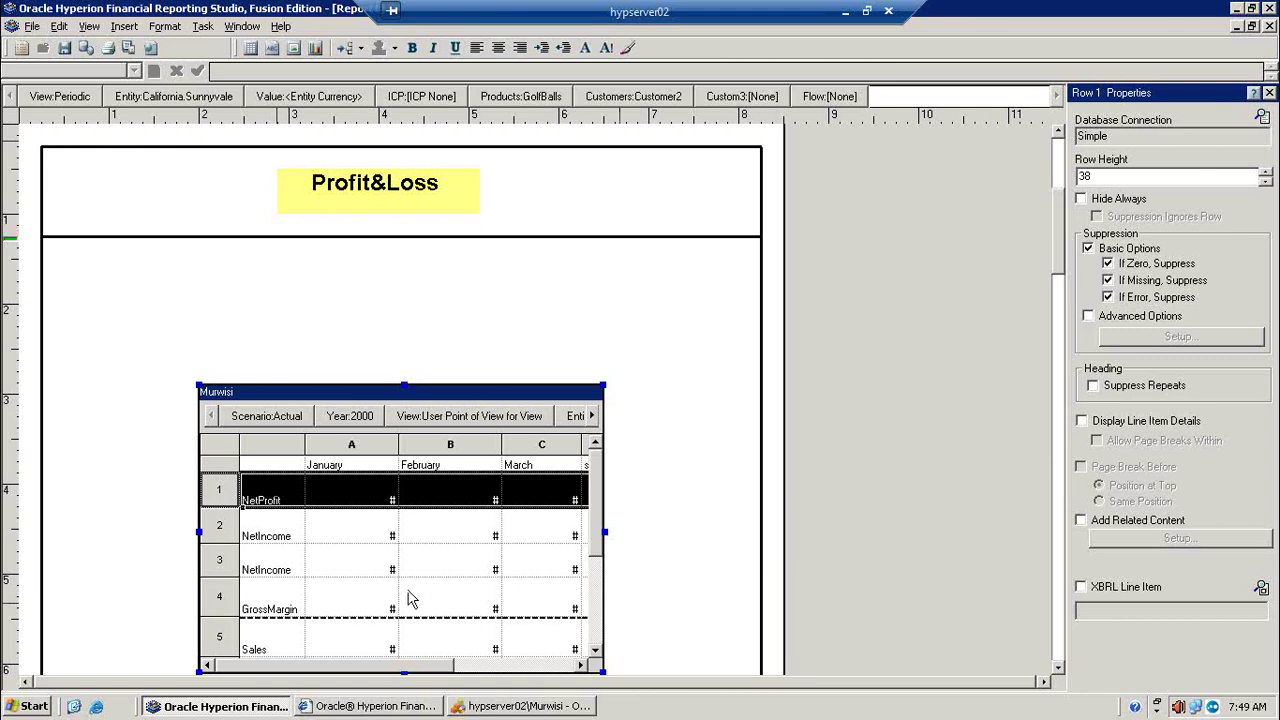
click(252, 537)
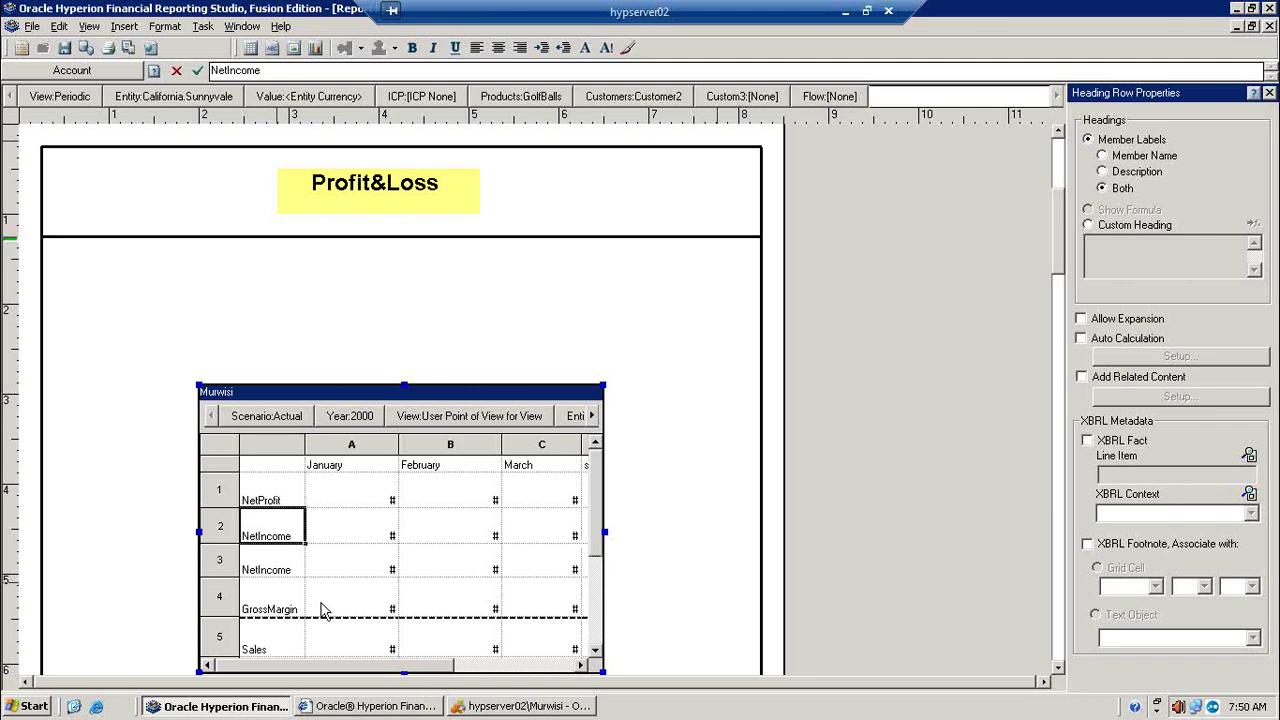
click(235, 635)
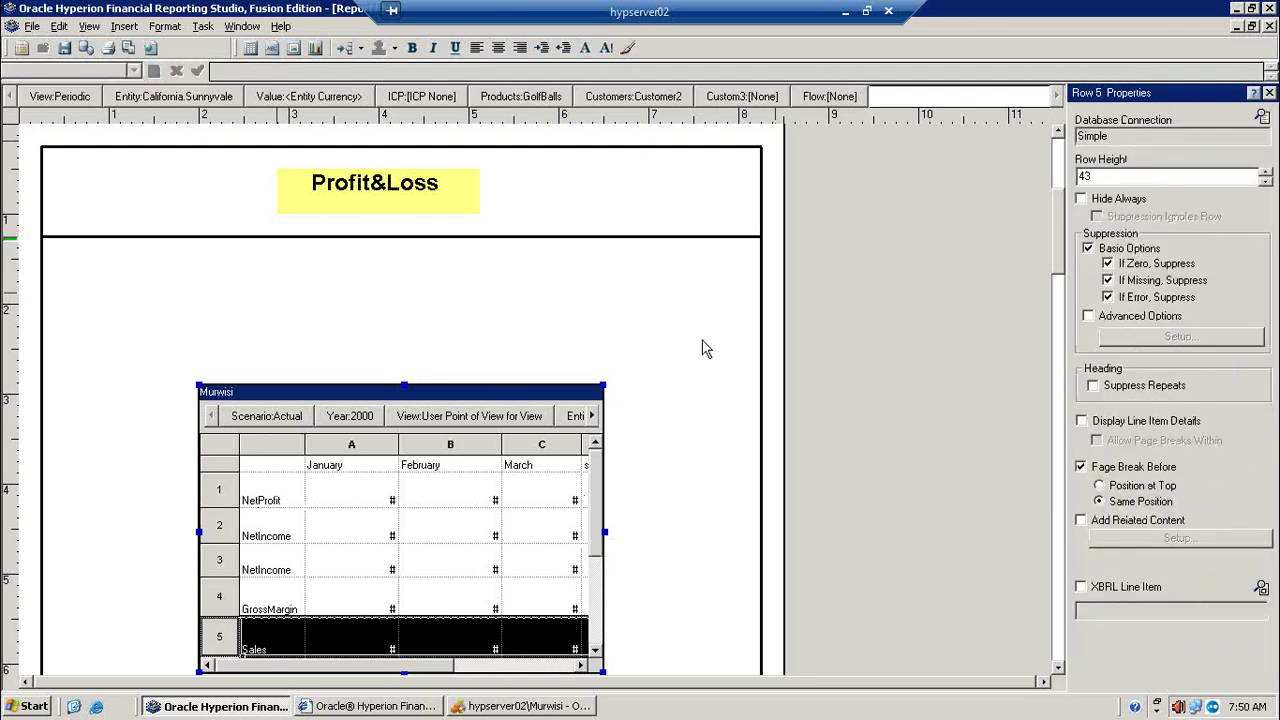
click(1142, 477)
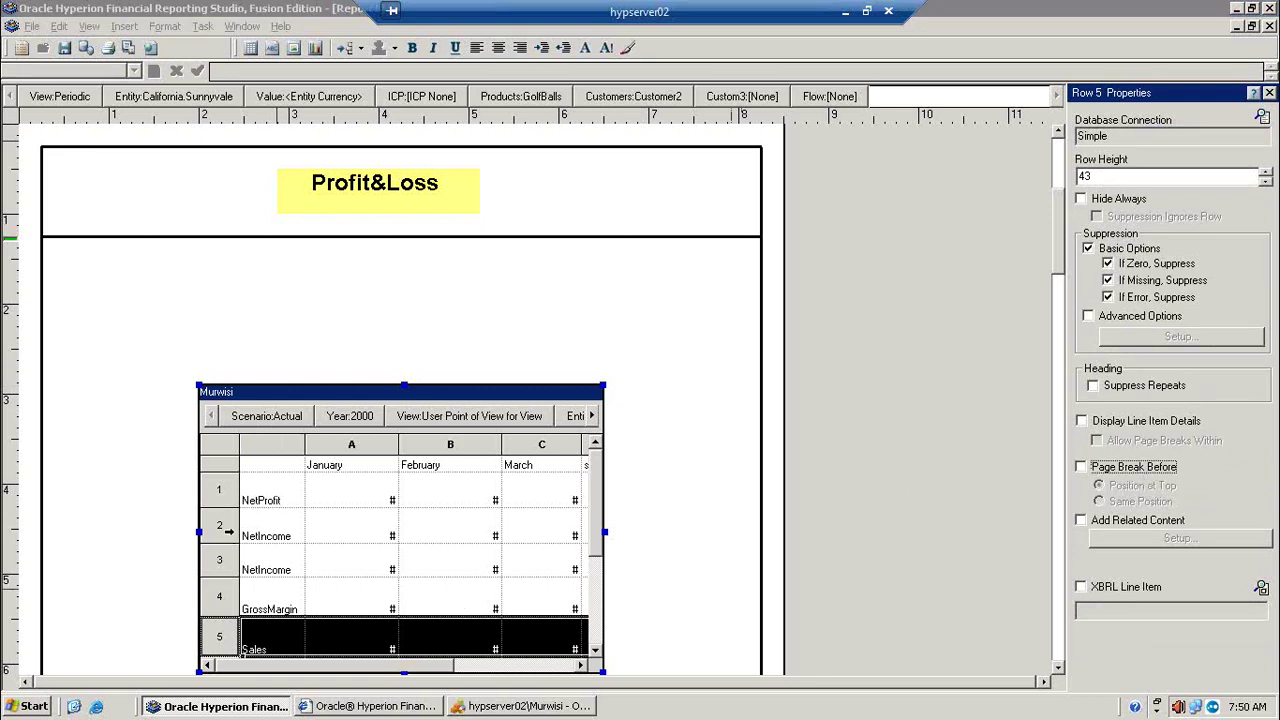
Step: Delete the duplicate NetIncome row and the HFMCurrency row, then print-preview and minimize the preview
click(229, 531)
key(Delete)
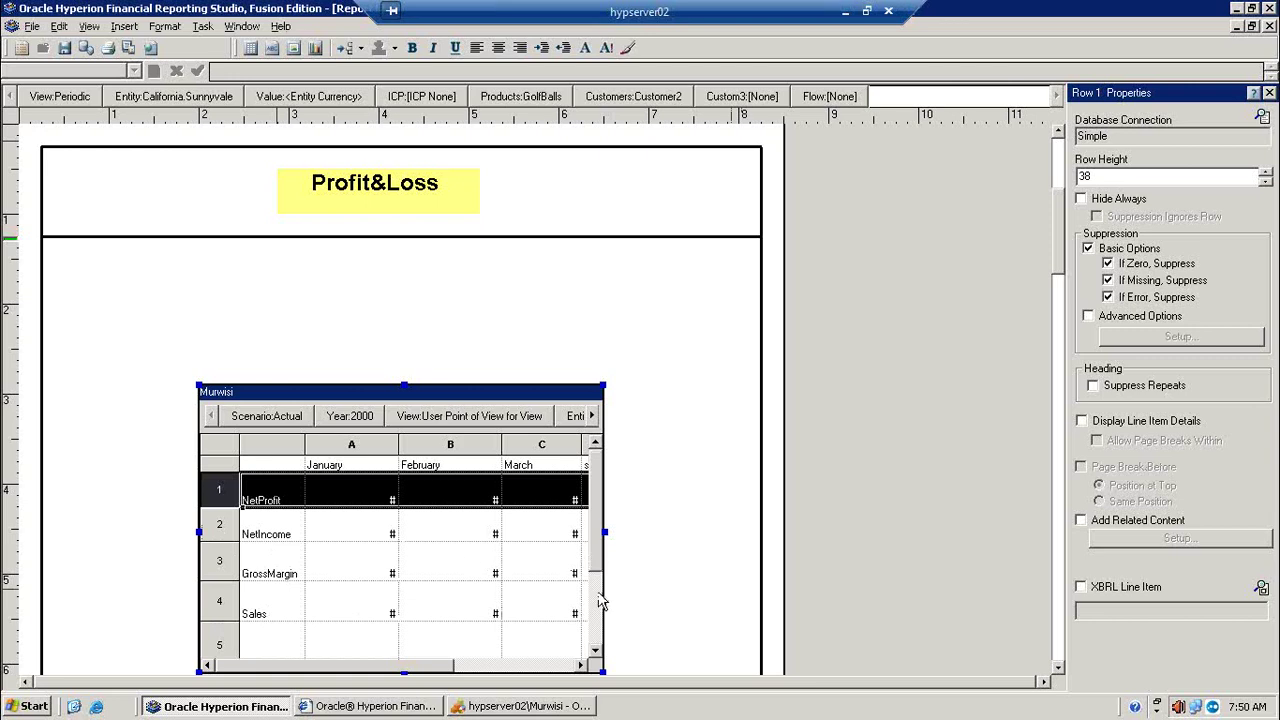
click(594, 652)
click(220, 605)
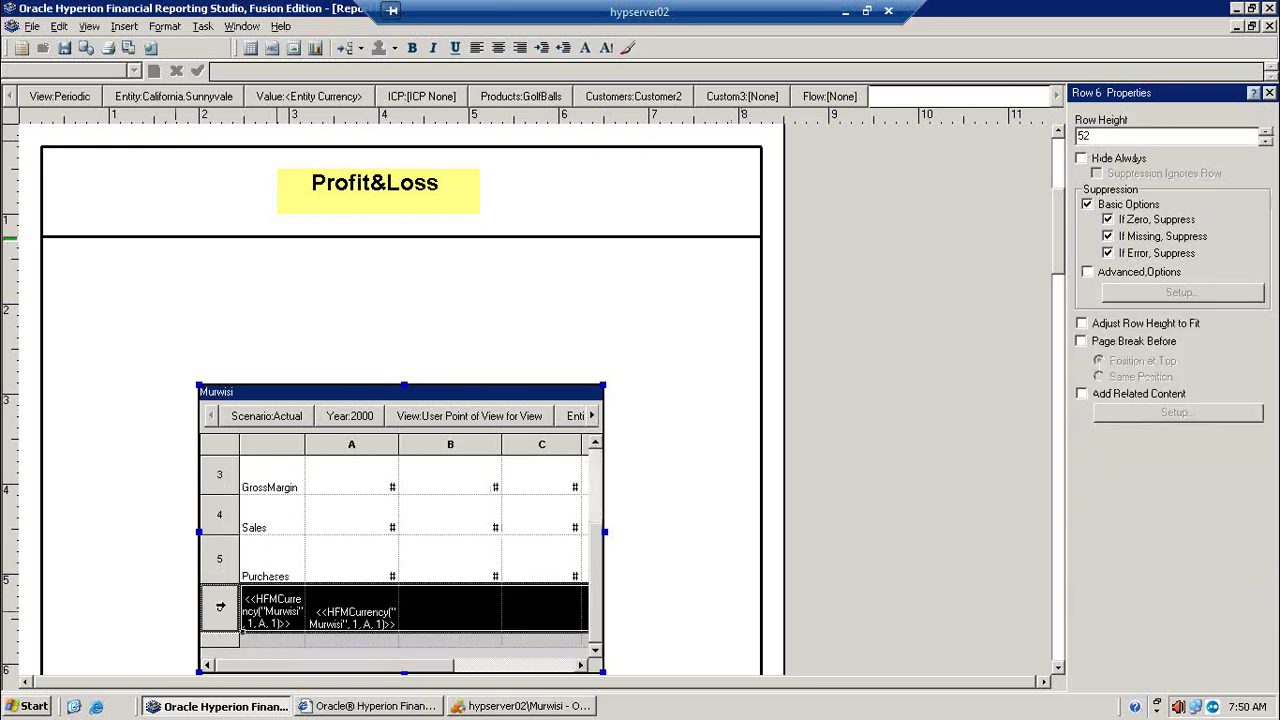
key(Delete)
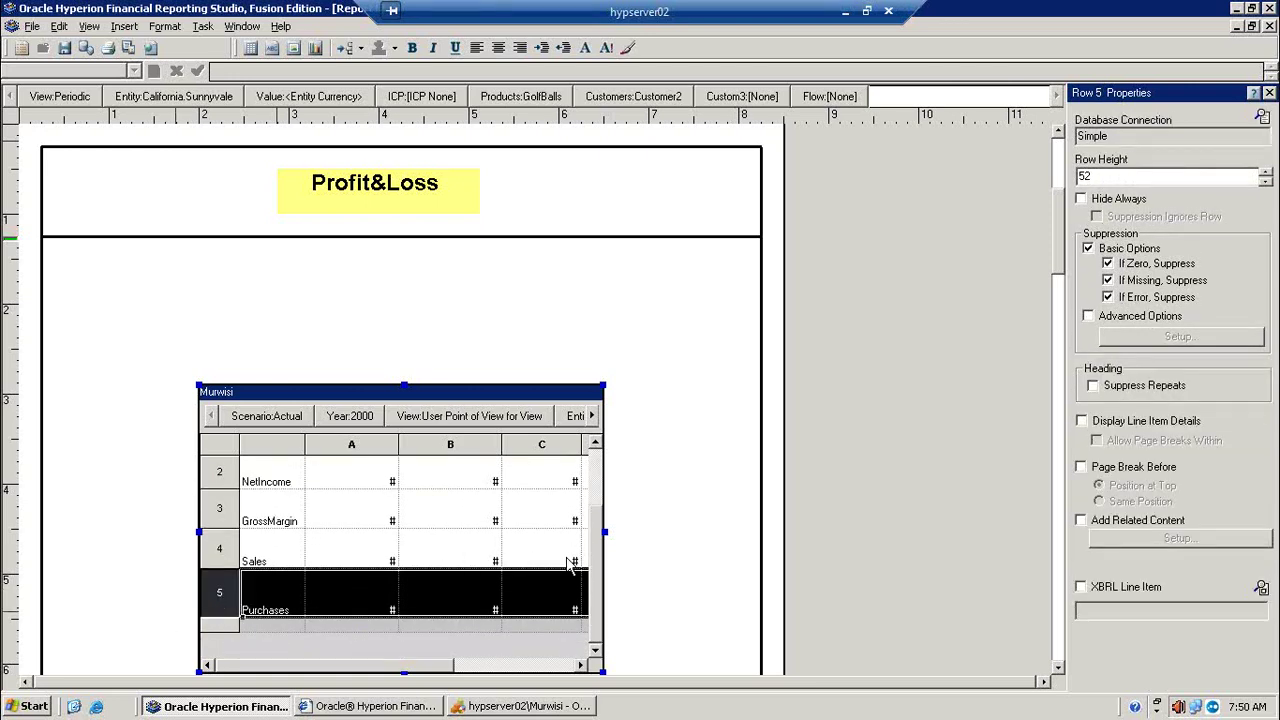
scroll(602, 540, up, 2)
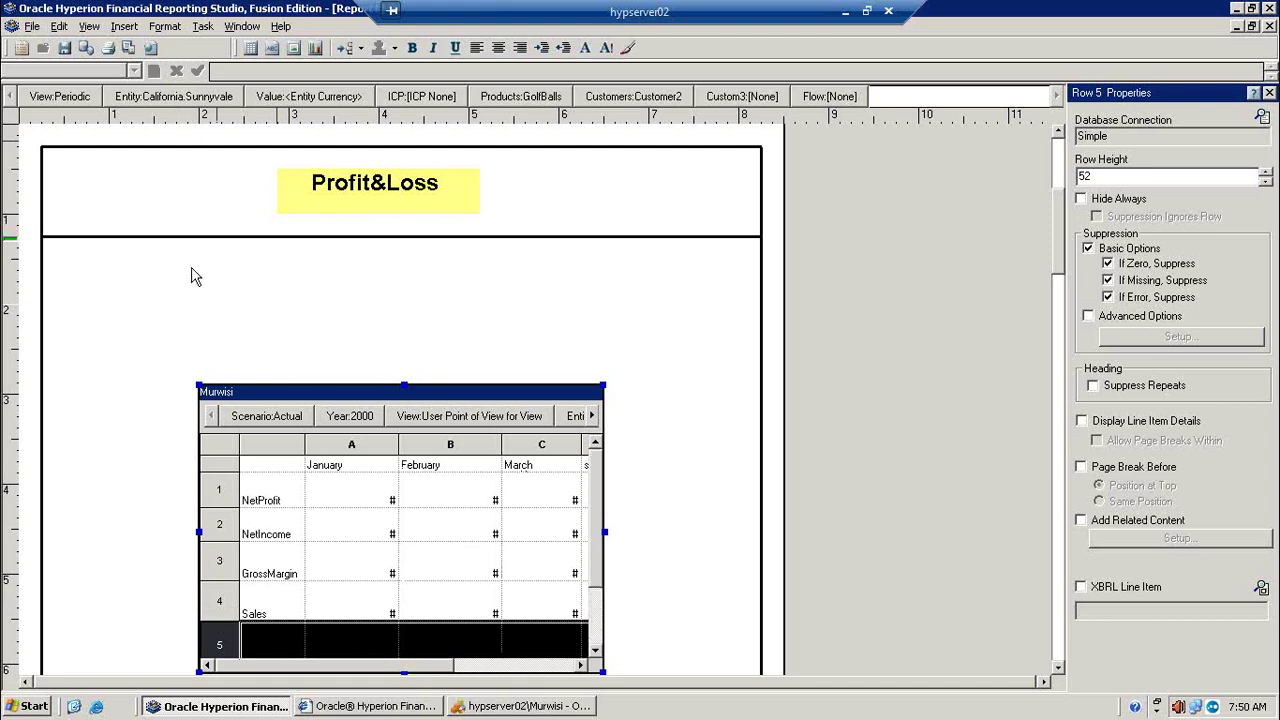
click(129, 49)
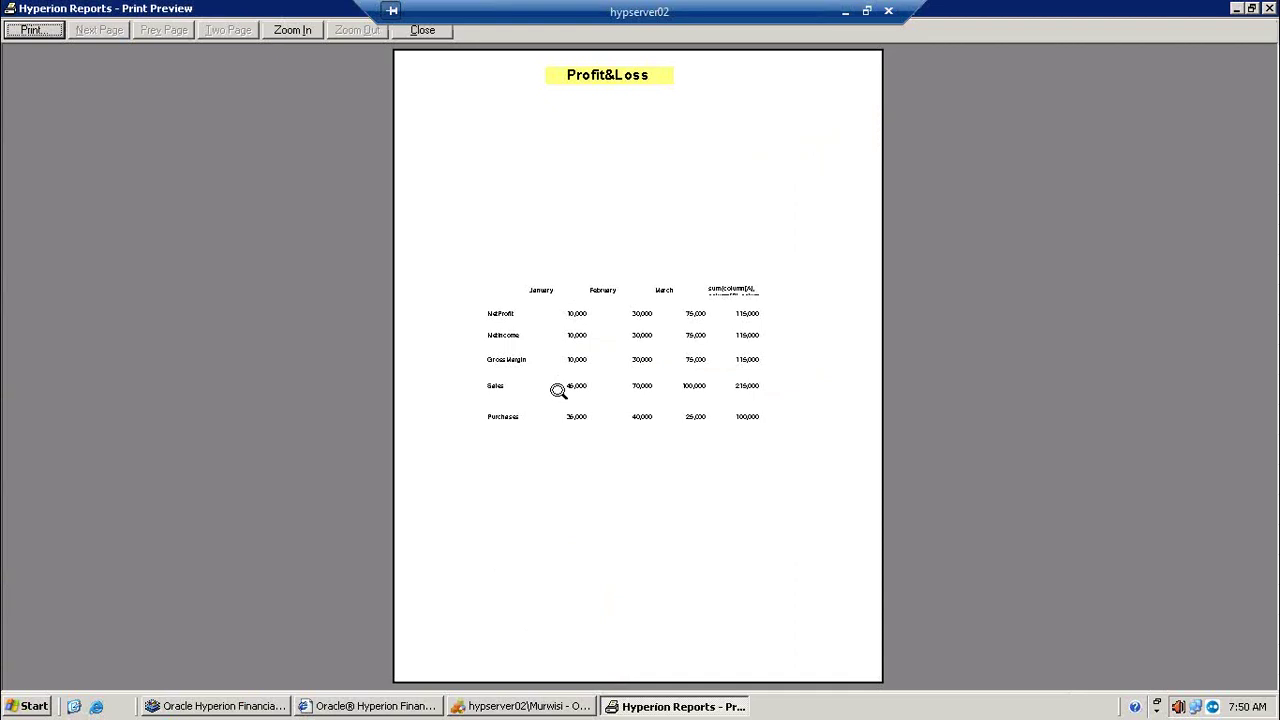
click(1237, 8)
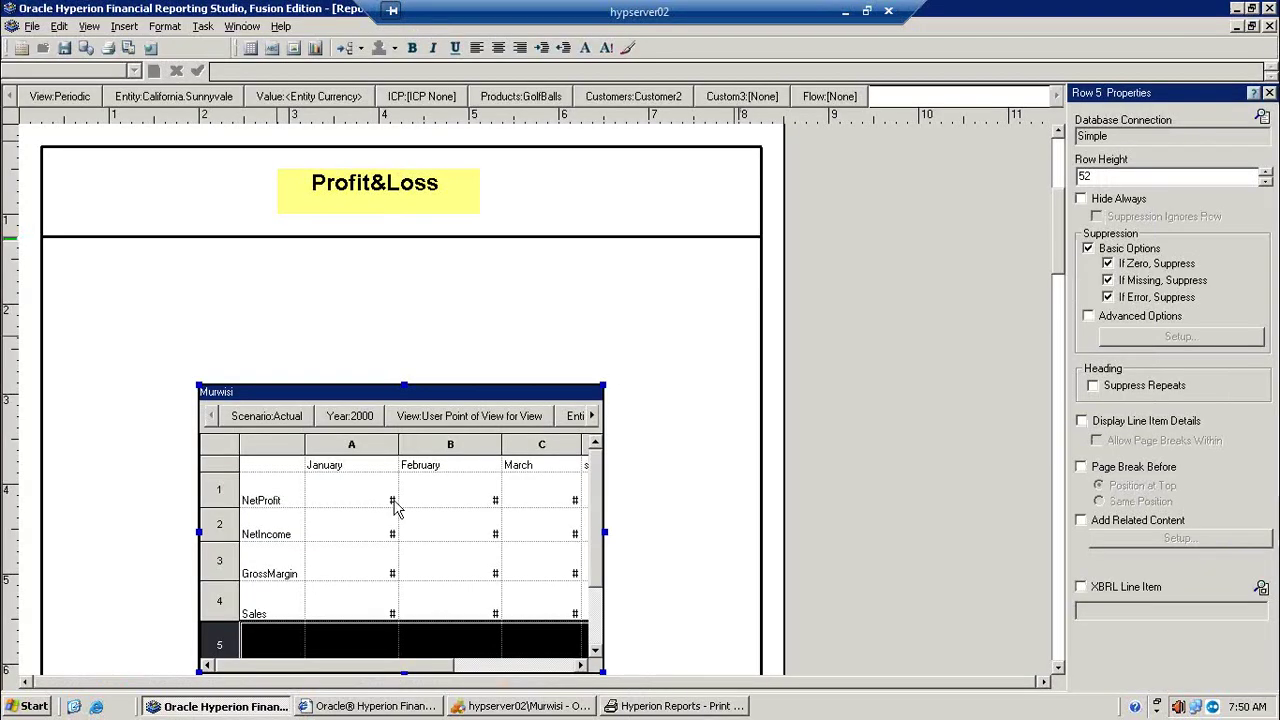
Step: Toggle Auto Calculation on then off for Sales, and open row options below Purchases
click(279, 615)
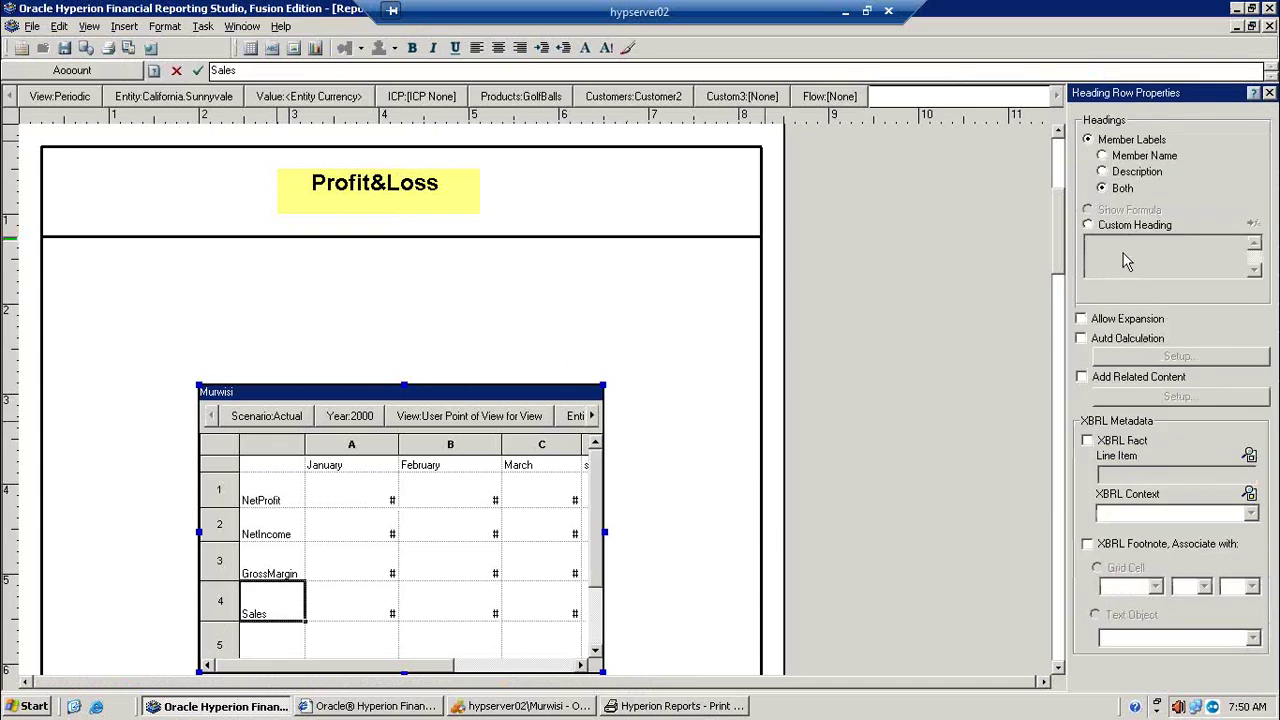
click(1140, 350)
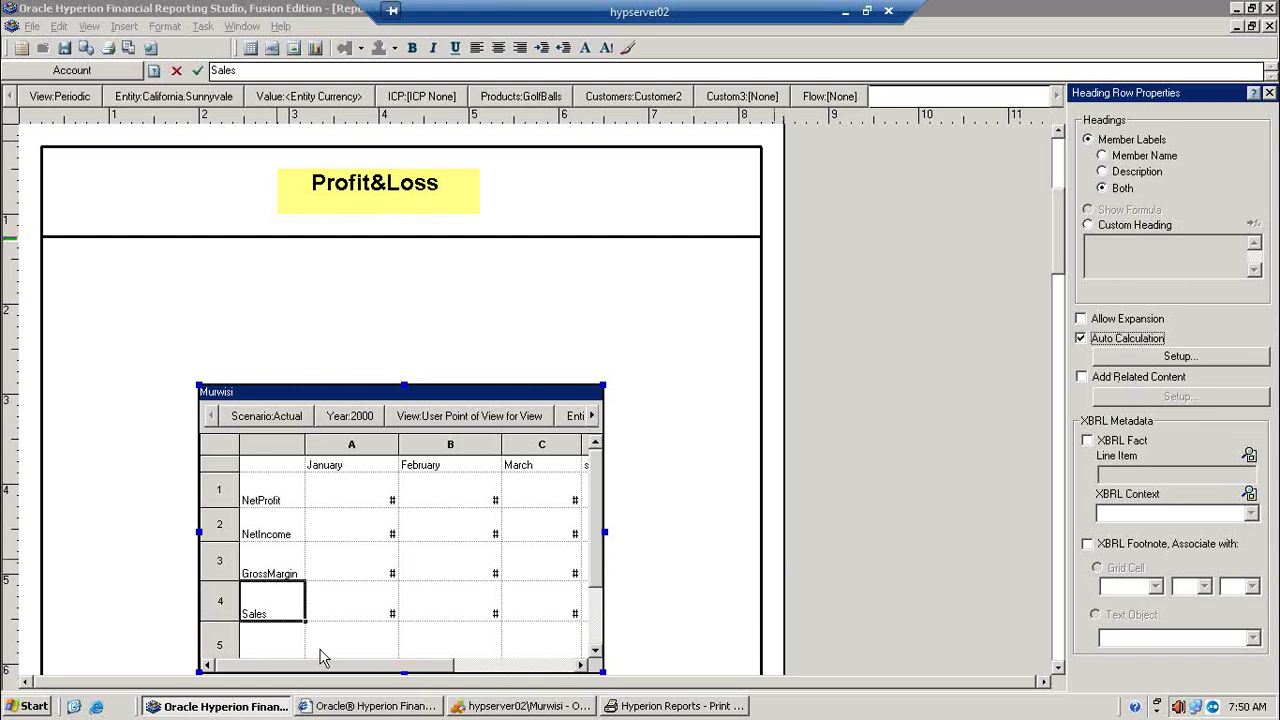
click(1141, 343)
click(595, 650)
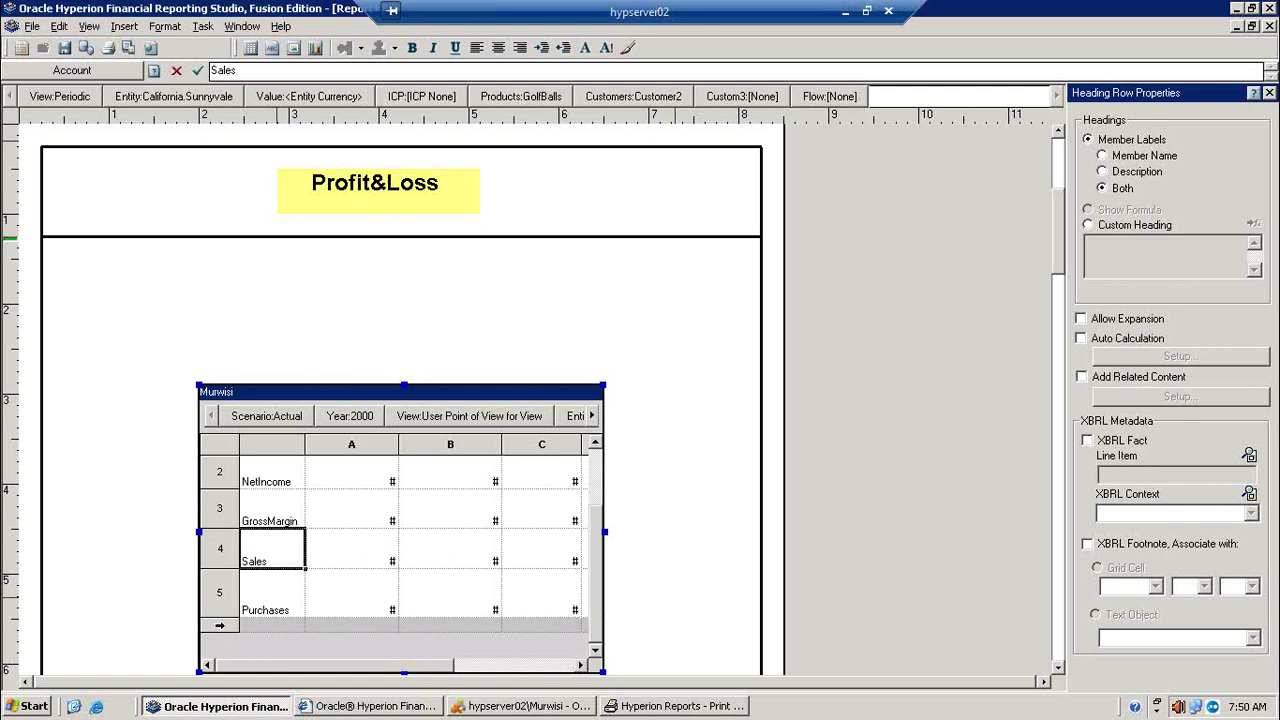
right_click(216, 632)
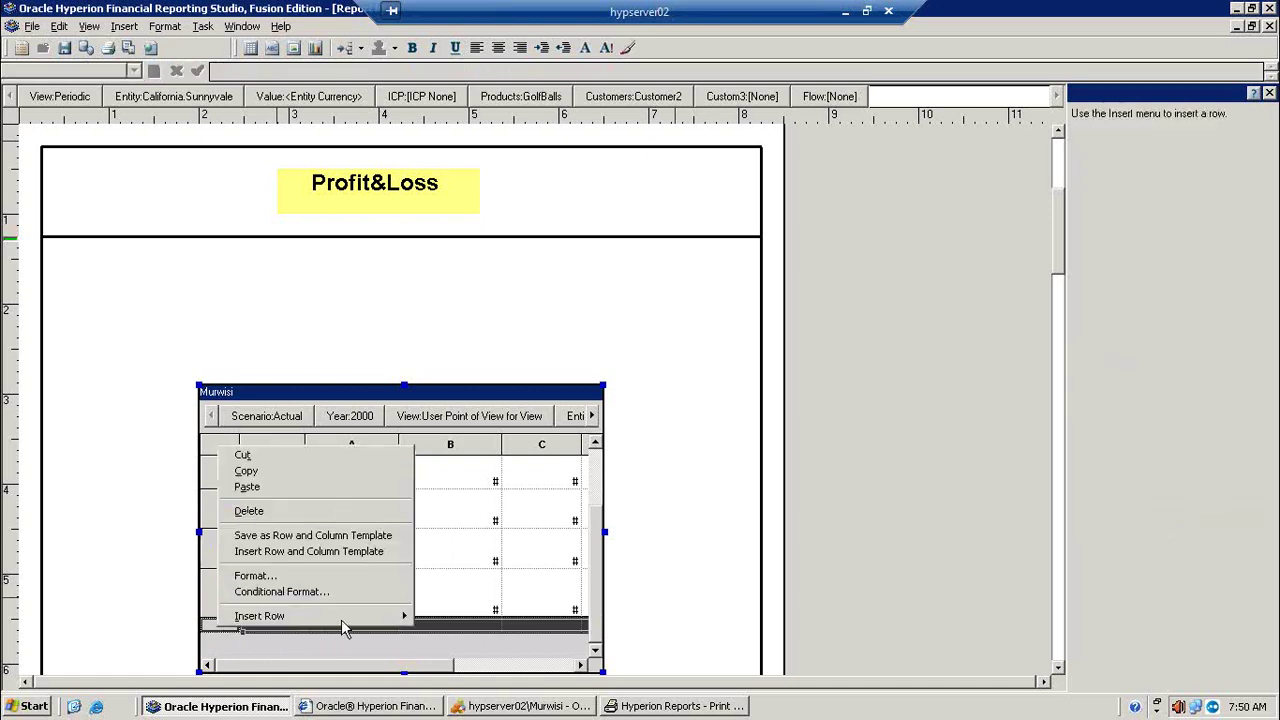
Step: Insert a data row below Purchases with custom heading Sum and Auto Calculation on
mouse_move(343, 619)
click(453, 620)
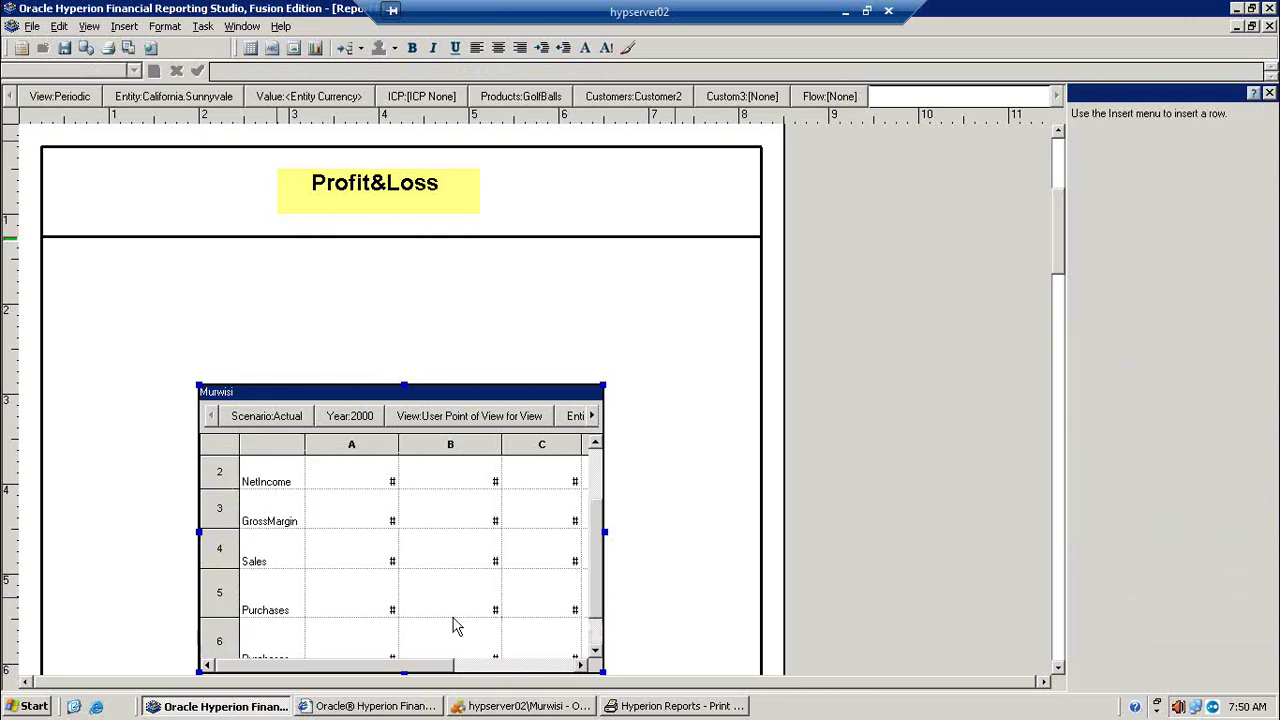
click(271, 650)
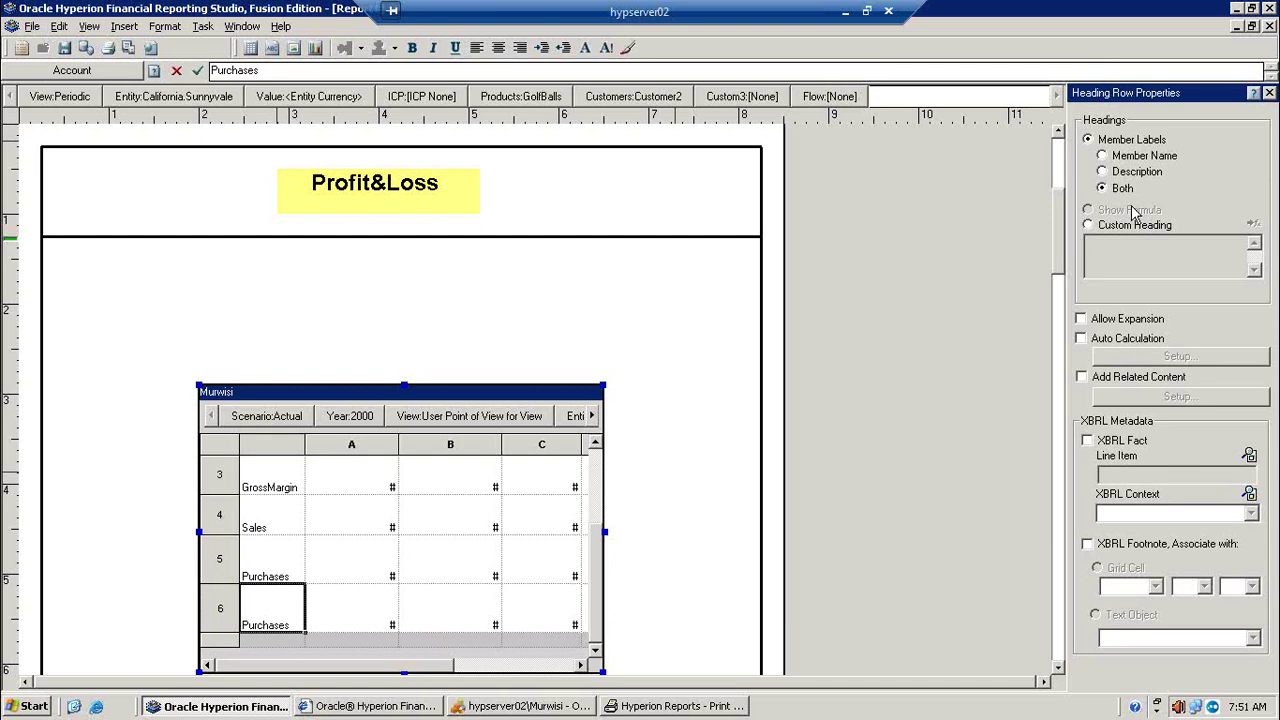
click(1096, 229)
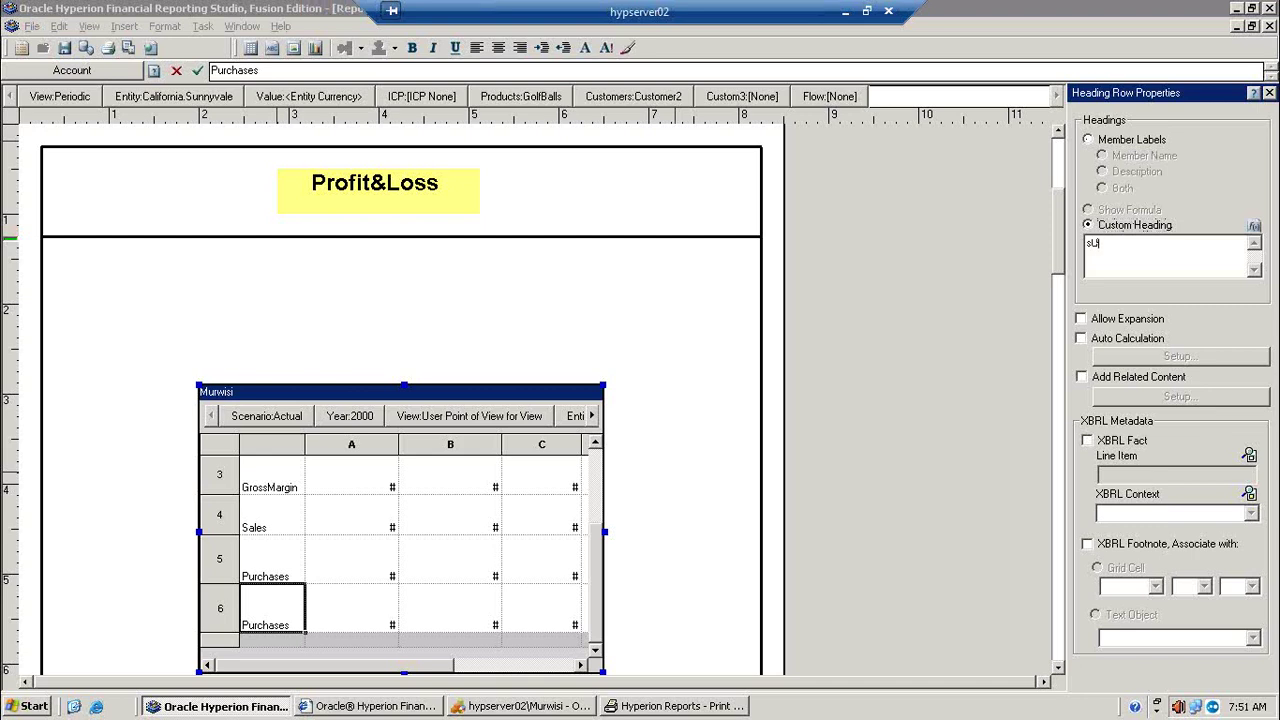
key(BackSpace)
key(BackSpace)
key(BackSpace)
click(1138, 344)
Step: In Auto Calculation setup keep Total, enable Group Heading and insert the HFMCurrency function
click(1176, 356)
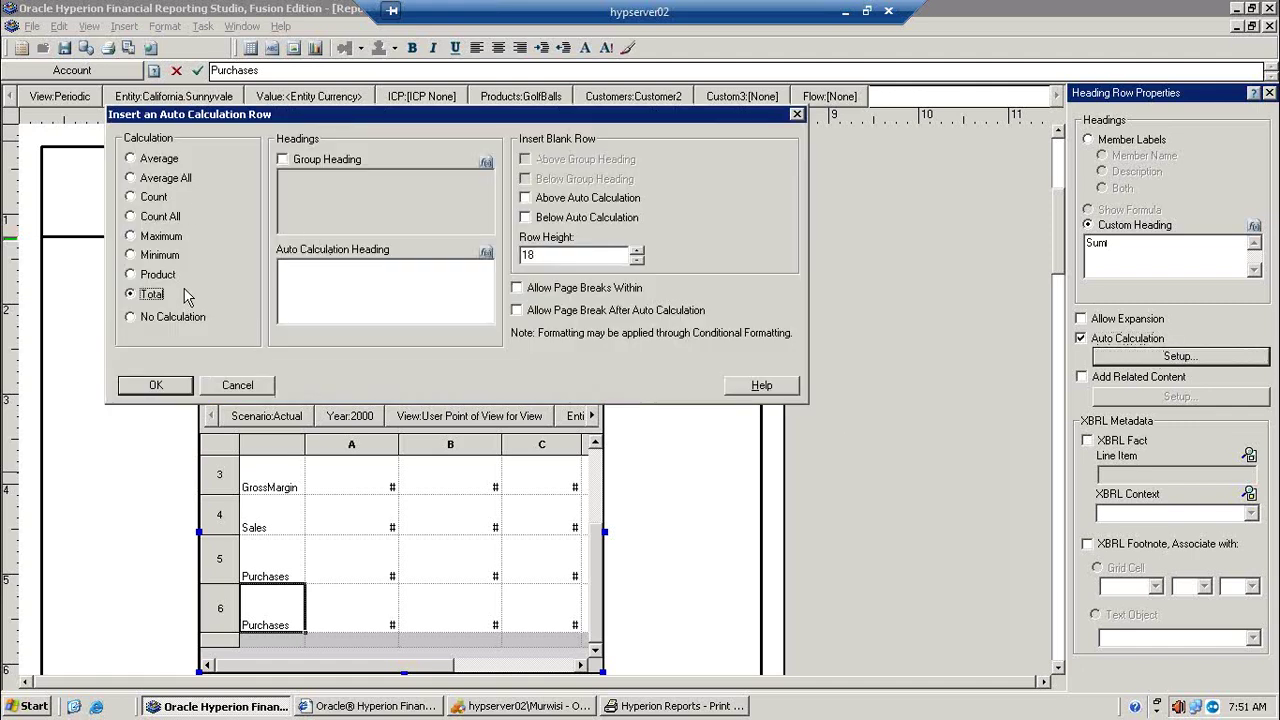
click(322, 162)
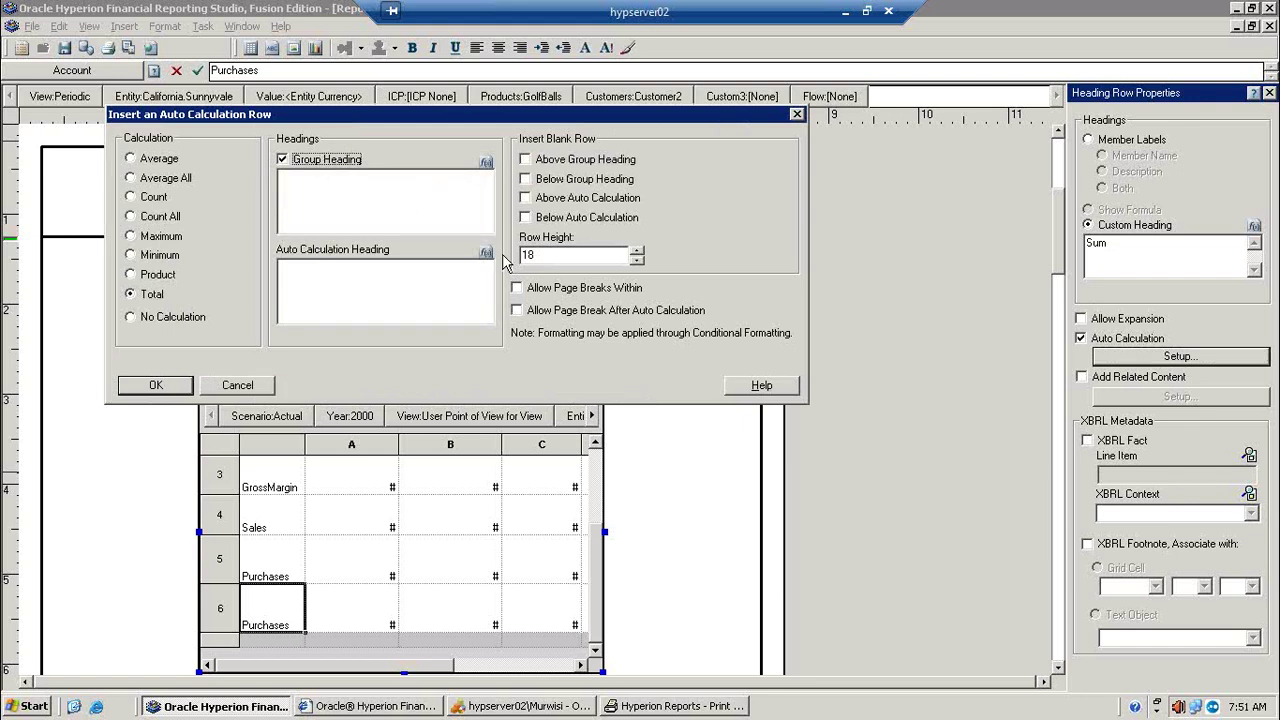
click(486, 163)
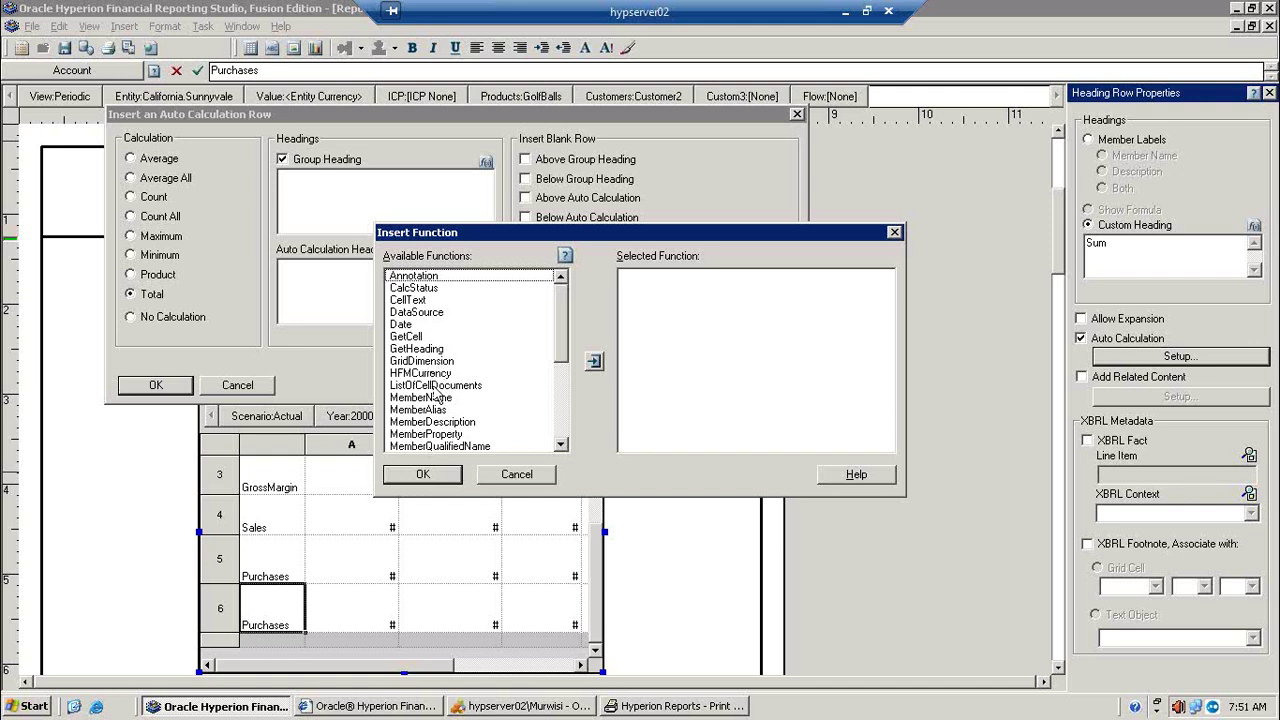
click(428, 373)
click(594, 361)
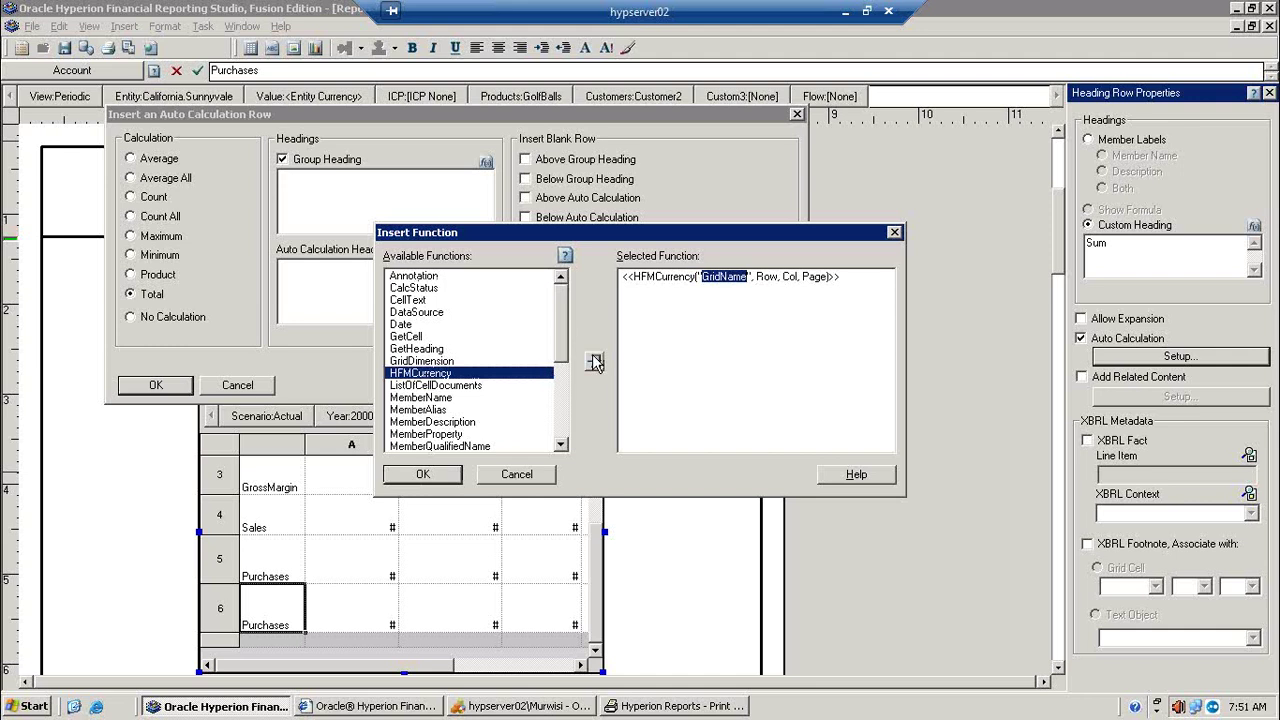
Step: Fill in HFMCurrency arguments as ("Murwisi", 1, A, 1) and confirm it into the group heading
click(746, 279)
key(BackSpace)
key(BackSpace)
key(BackSpace)
key(BackSpace)
key(BackSpace)
key(BackSpace)
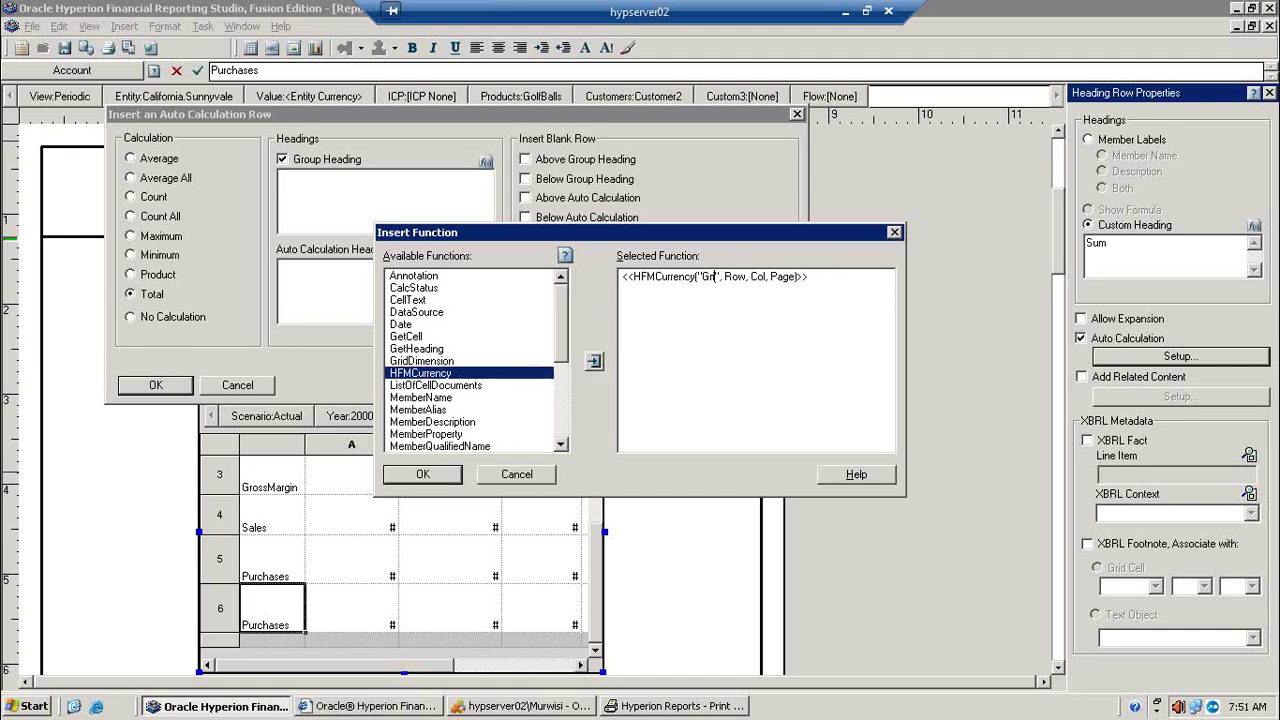
key(BackSpace)
key(BackSpace)
text(Mur)
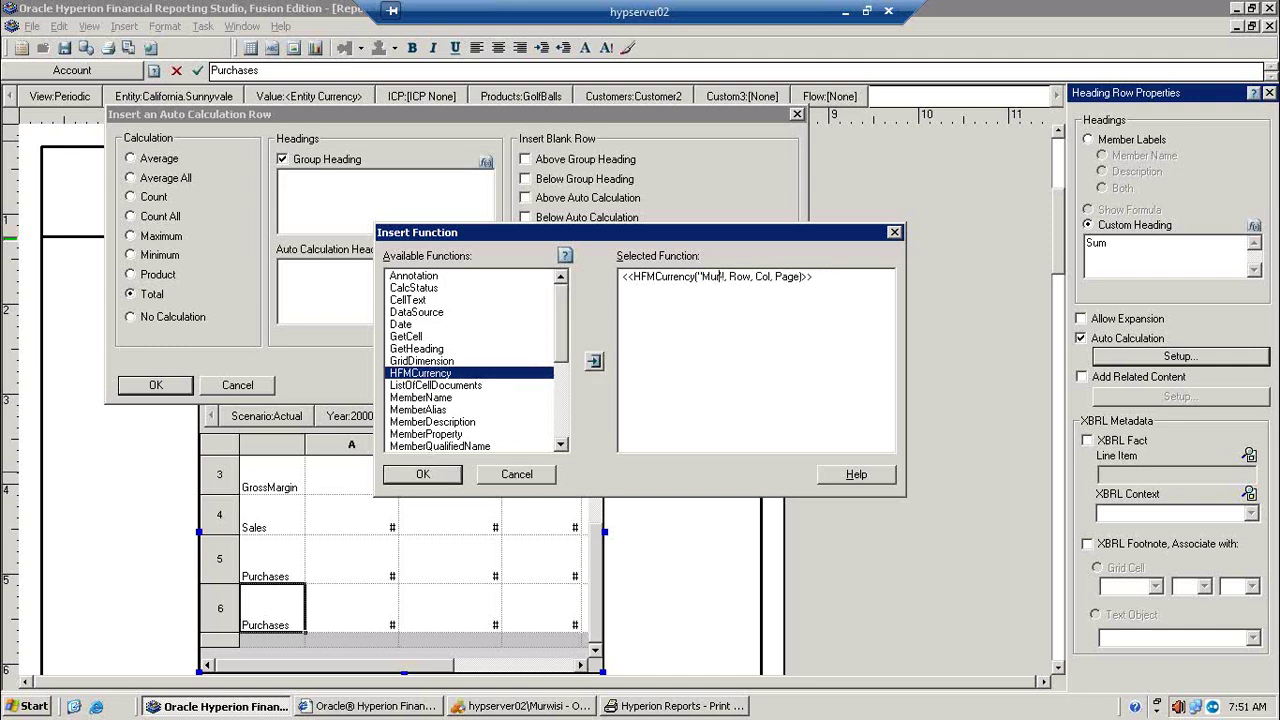
text(wisi)
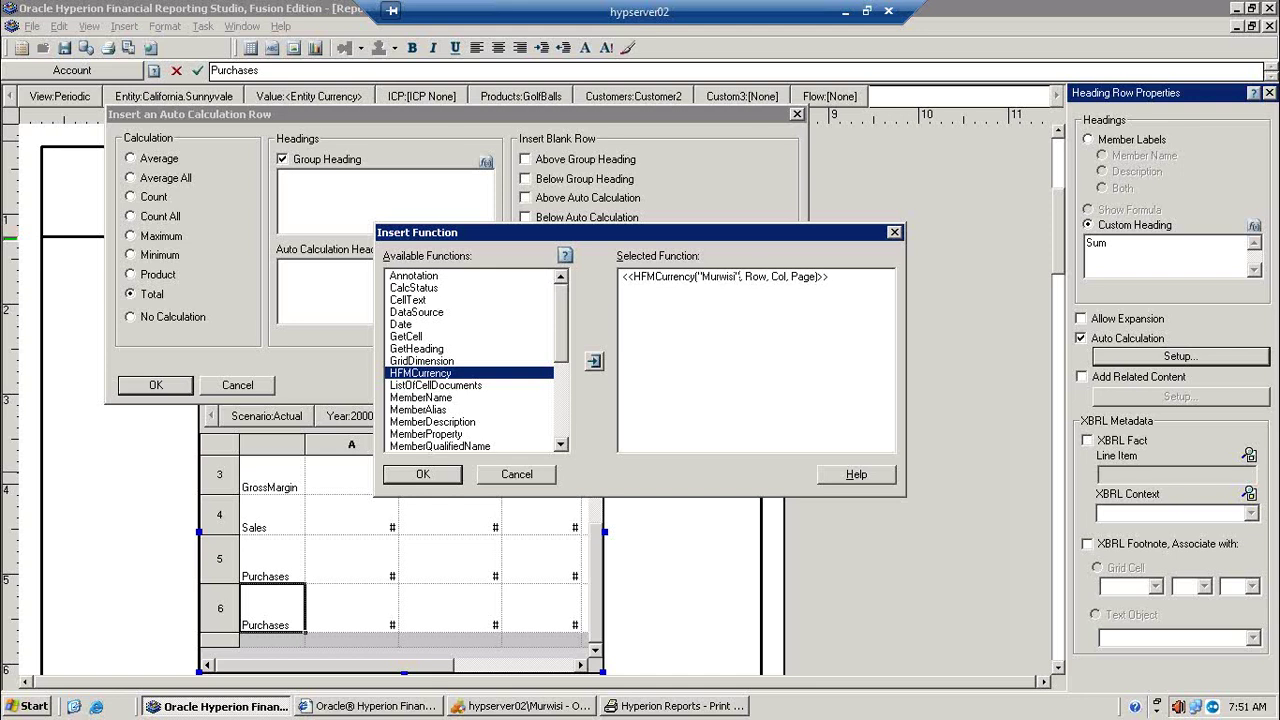
key(Delete)
key(Delete)
key(Delete)
key(Delete)
text(1)
text(0)
key(BackSpace)
key(BackSpace)
key(BackSpace)
key(BackSpace)
text(A)
key(BackSpace)
key(BackSpace)
key(BackSpace)
click(438, 474)
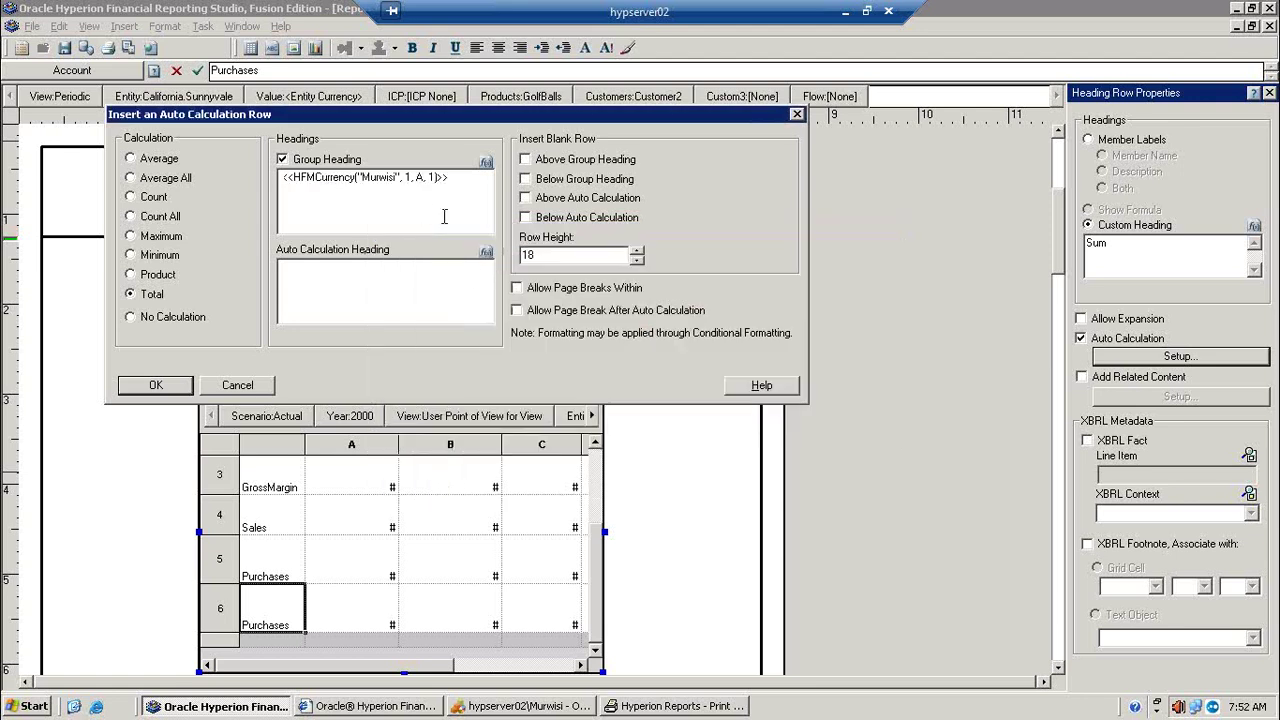
Step: Insert HFMCurrency("Murwisi", 1, A, 1) into the calculation row heading
click(486, 252)
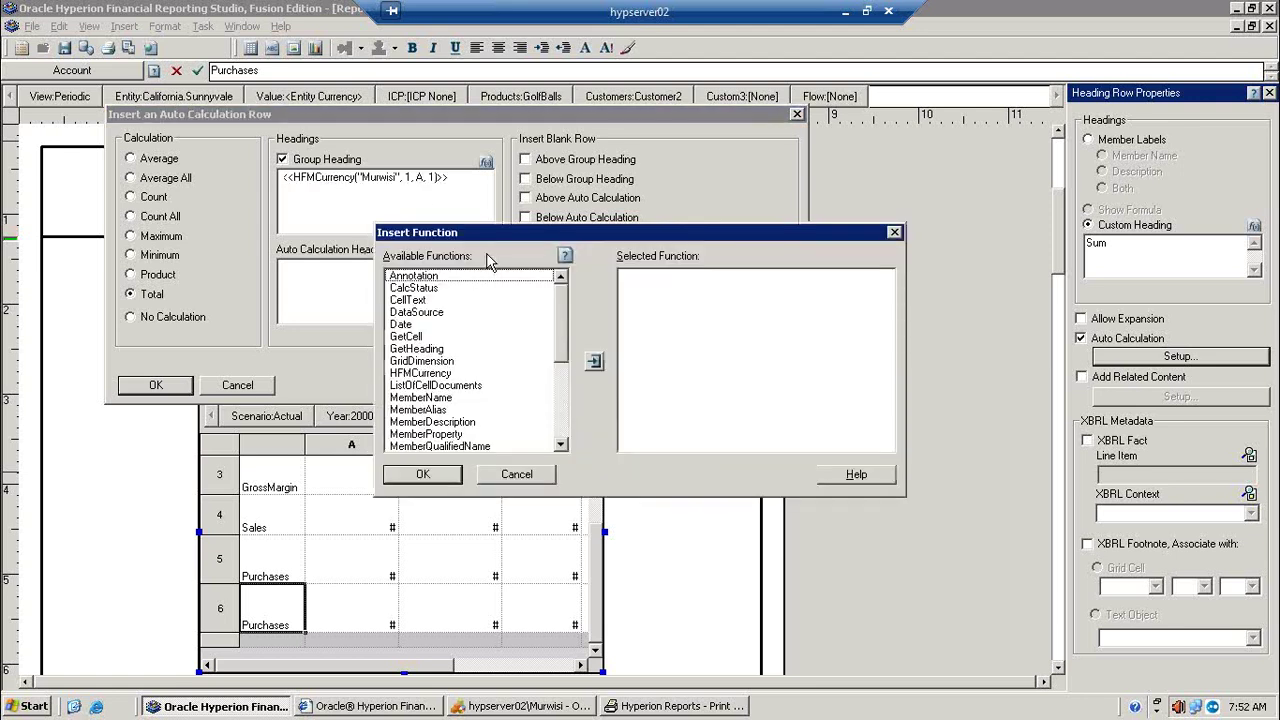
click(428, 373)
click(594, 362)
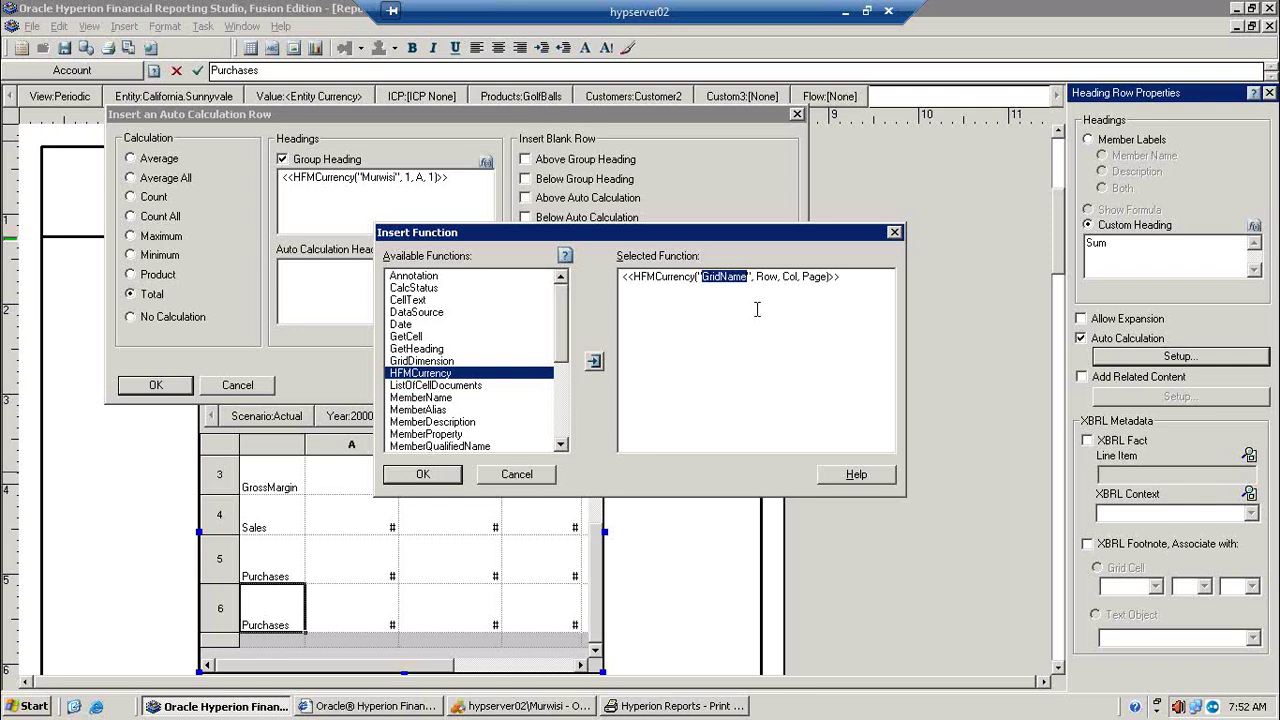
click(757, 310)
key(BackSpace)
key(BackSpace)
key(BackSpace)
key(BackSpace)
key(BackSpace)
key(BackSpace)
key(BackSpace)
key(BackSpace)
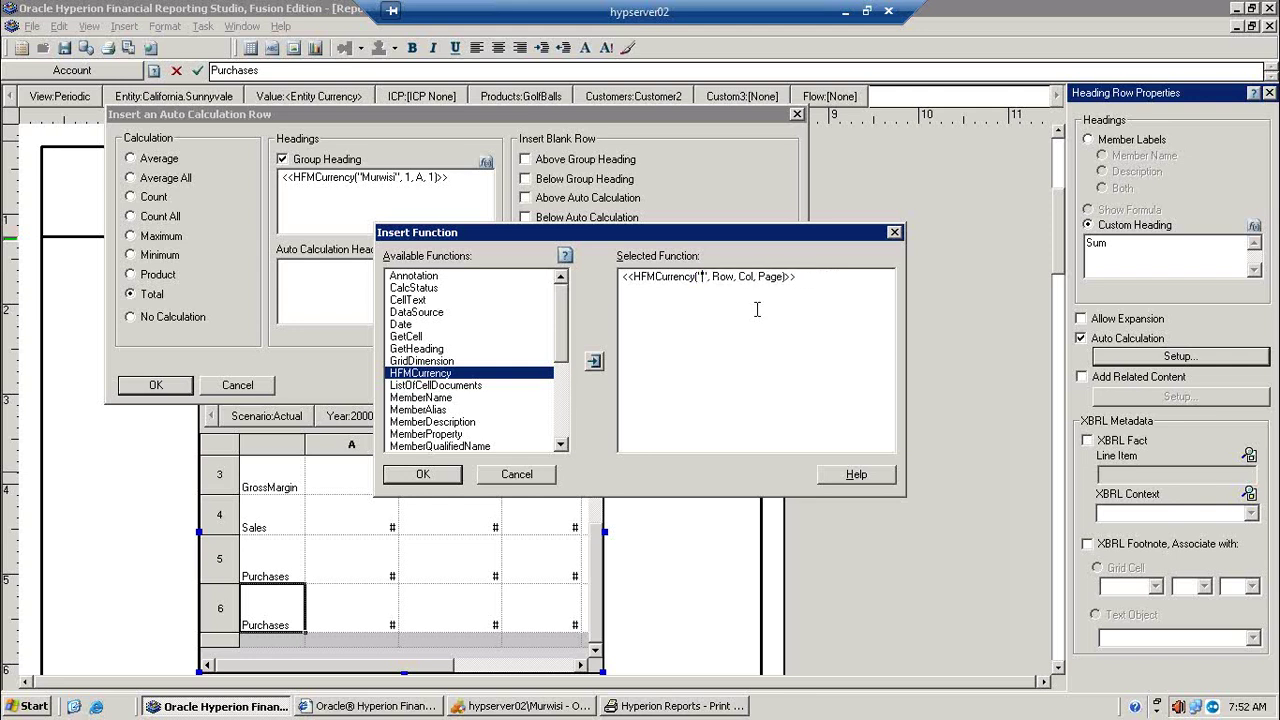
text(mURWISI)
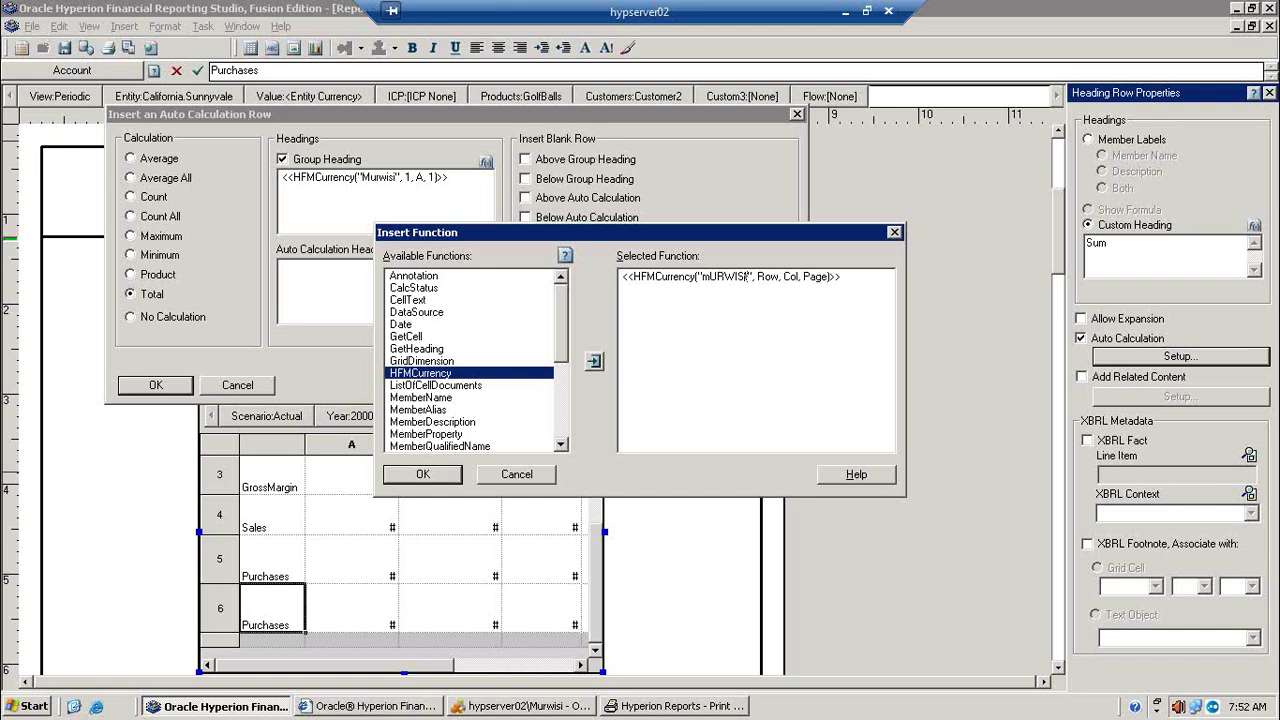
key(BackSpace)
key(BackSpace)
key(BackSpace)
key(BackSpace)
key(BackSpace)
key(BackSpace)
key(BackSpace)
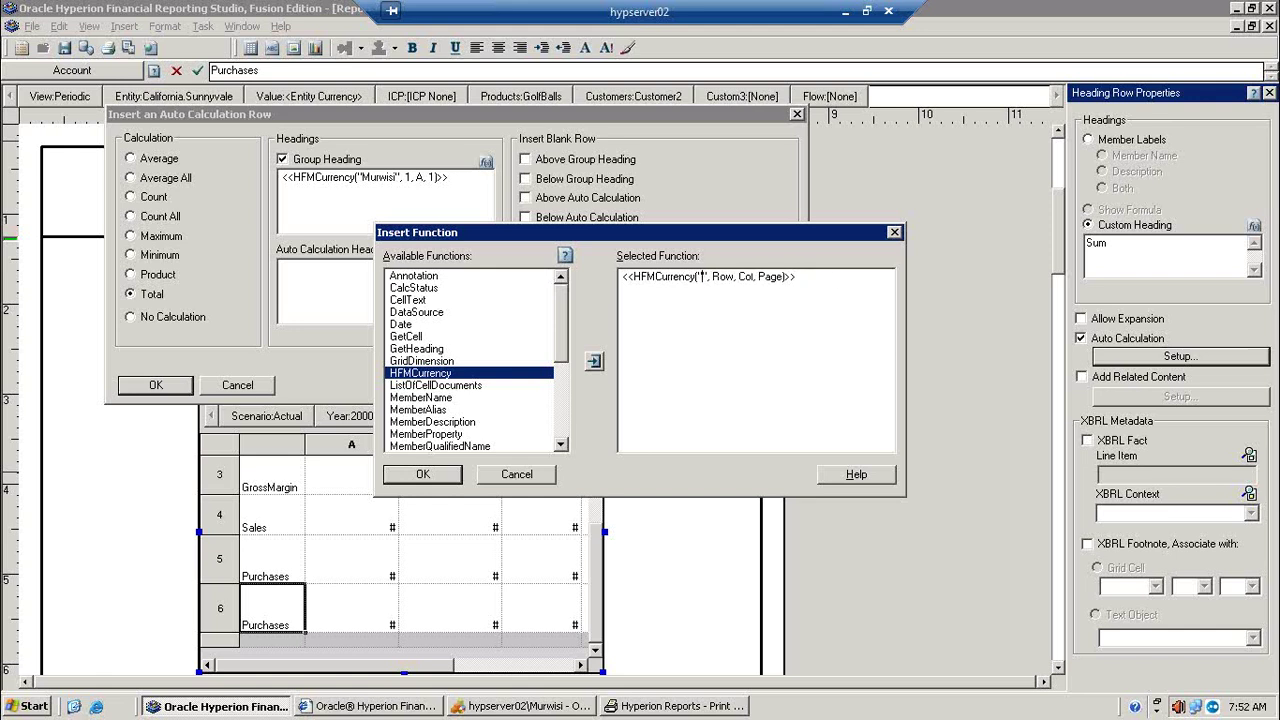
text(Murwisi)
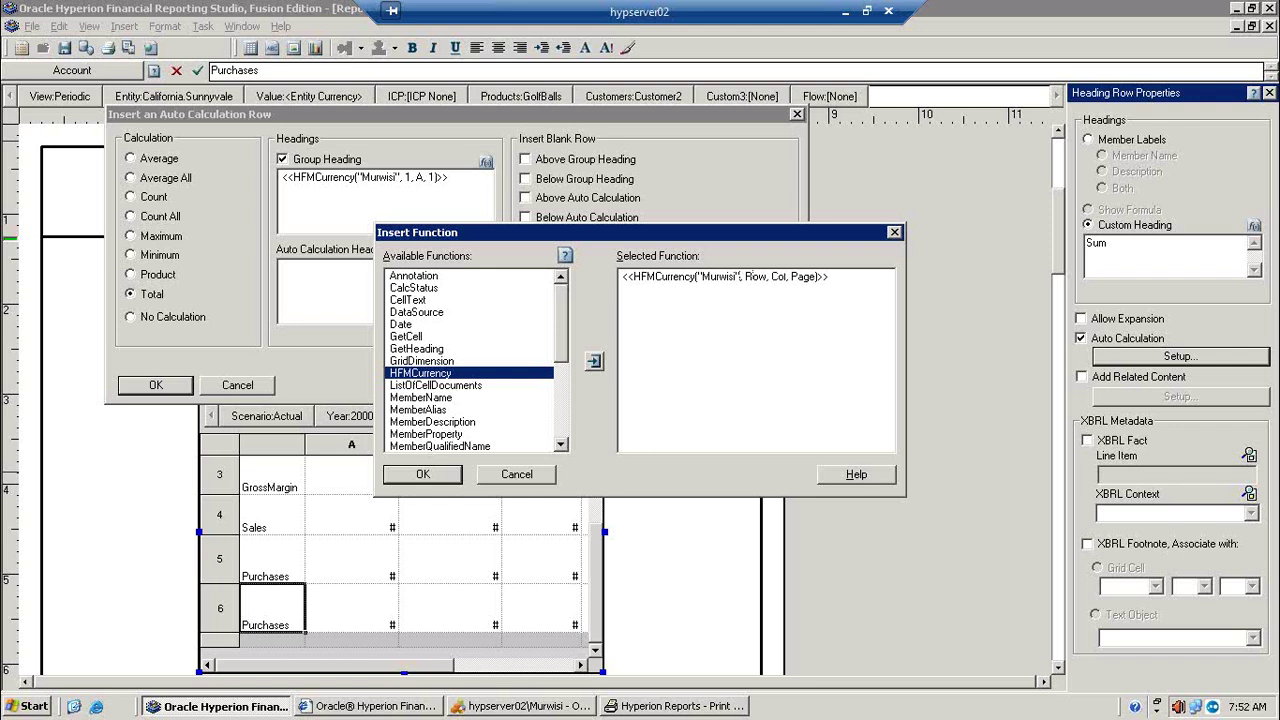
key(BackSpace)
key(BackSpace)
key(BackSpace)
text(1)
key(BackSpace)
key(BackSpace)
key(BackSpace)
key(BackSpace)
text(A)
key(BackSpace)
key(BackSpace)
key(BackSpace)
key(BackSpace)
text(1)
click(423, 474)
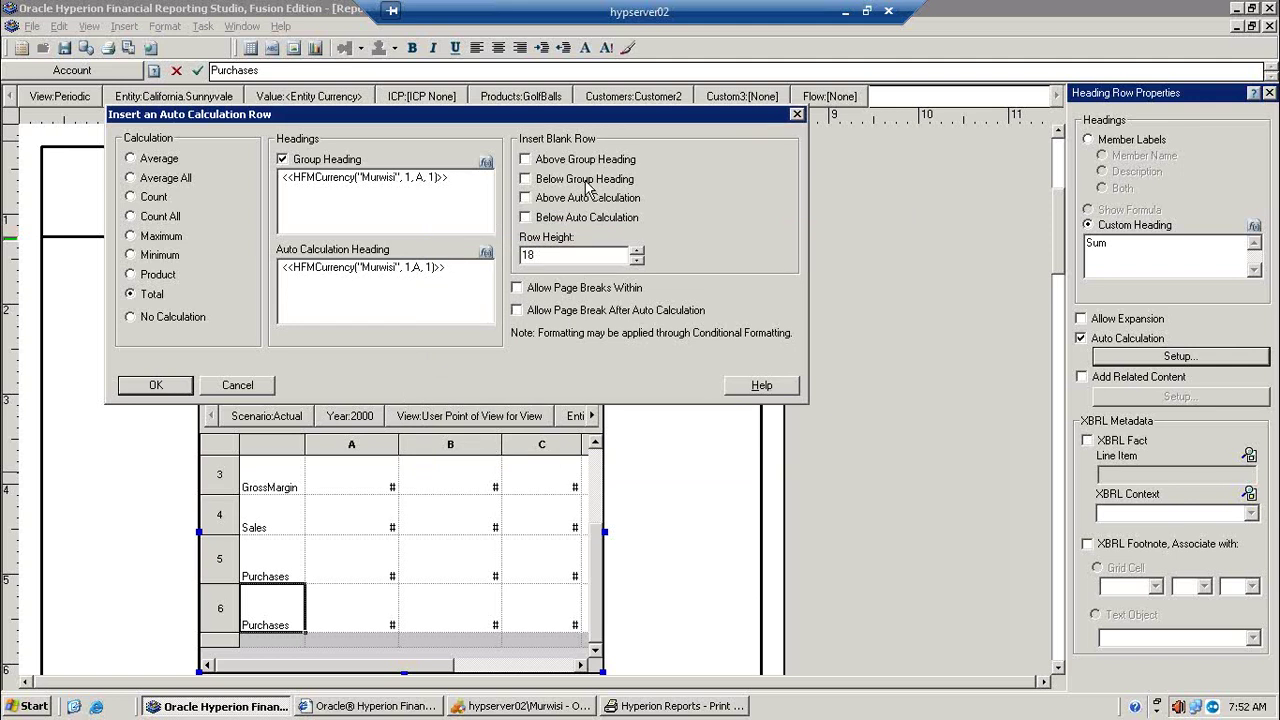
Step: Enable a blank row below and a page break after the auto calculation, then confirm
click(585, 222)
click(579, 290)
click(579, 292)
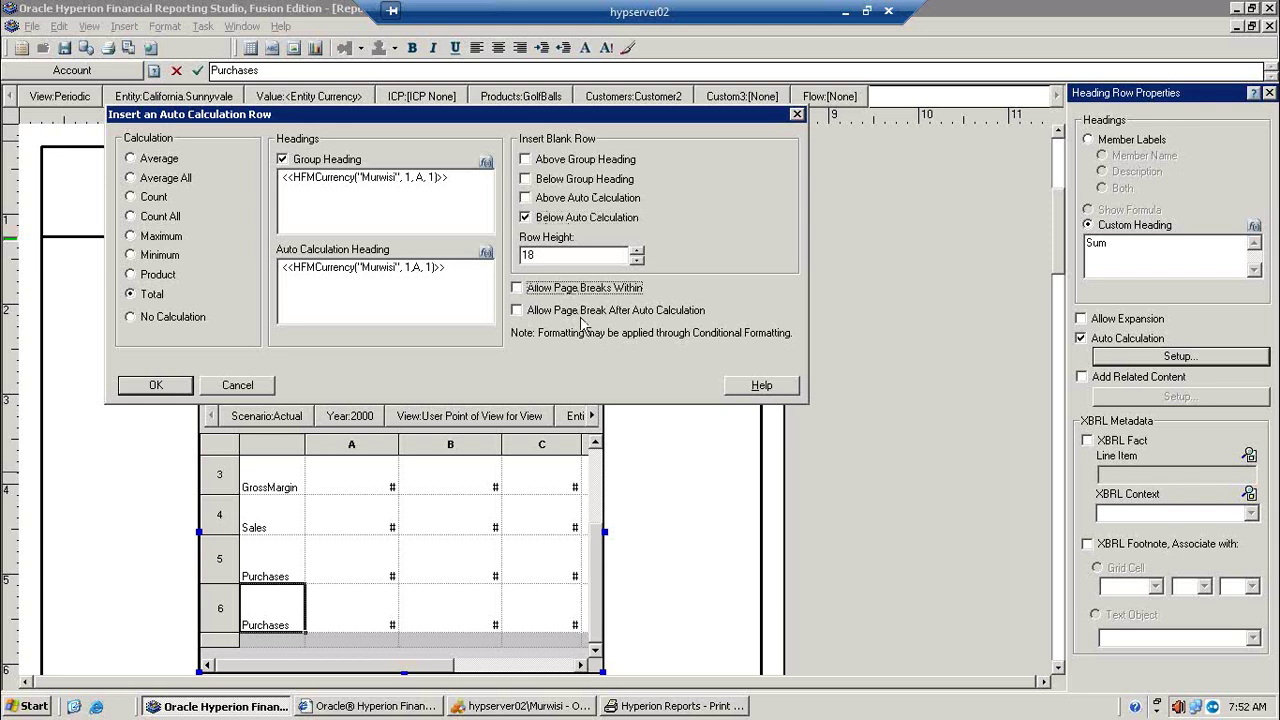
click(585, 315)
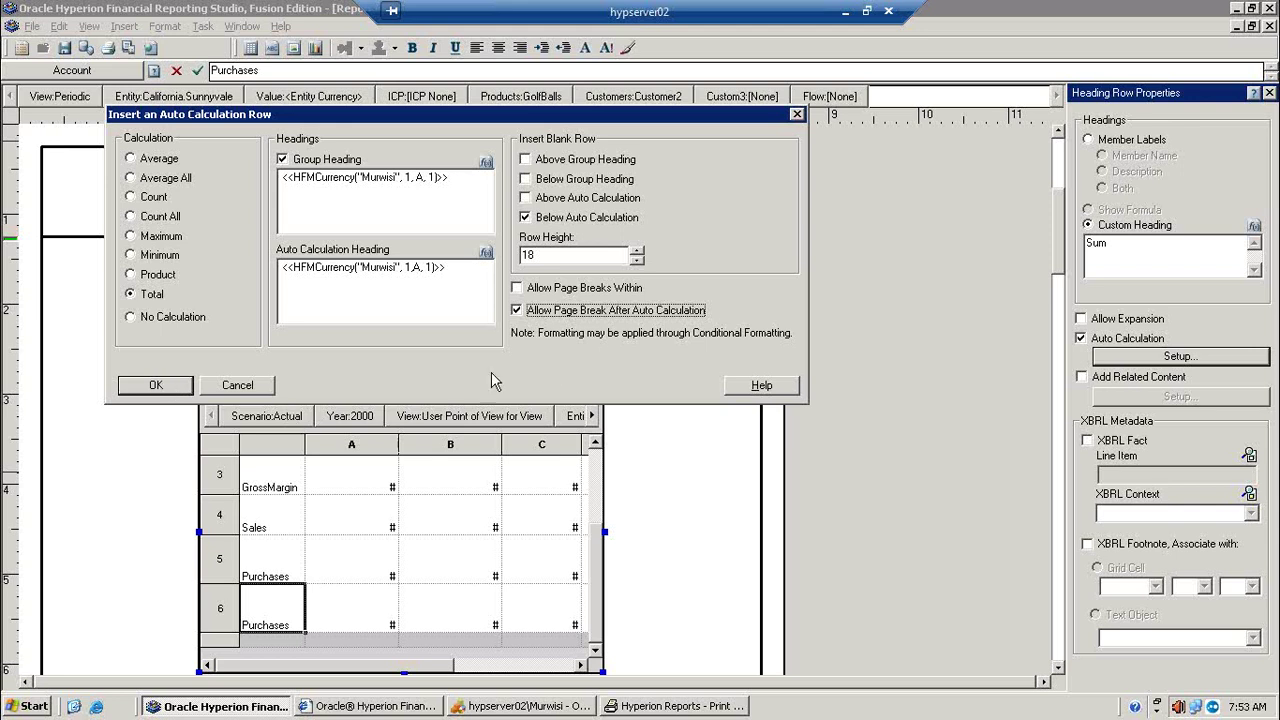
click(155, 388)
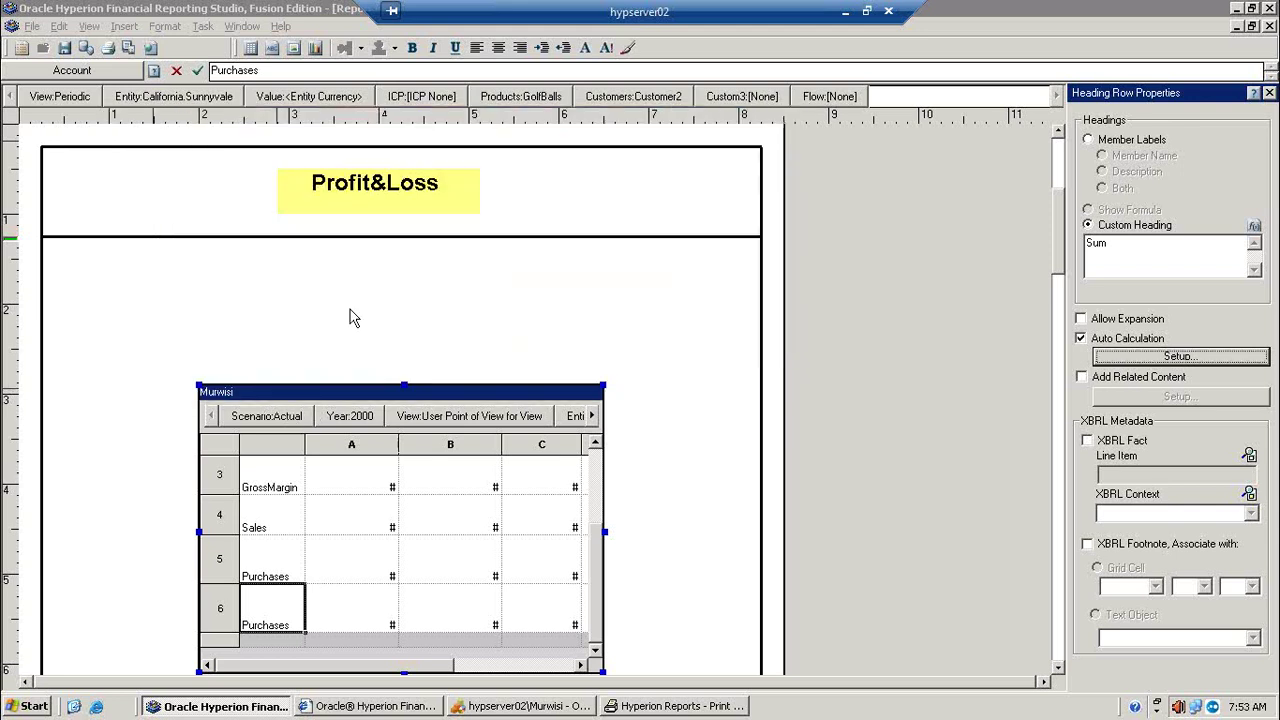
Step: Print-preview the report zoomed in and page forward to the last page
click(128, 49)
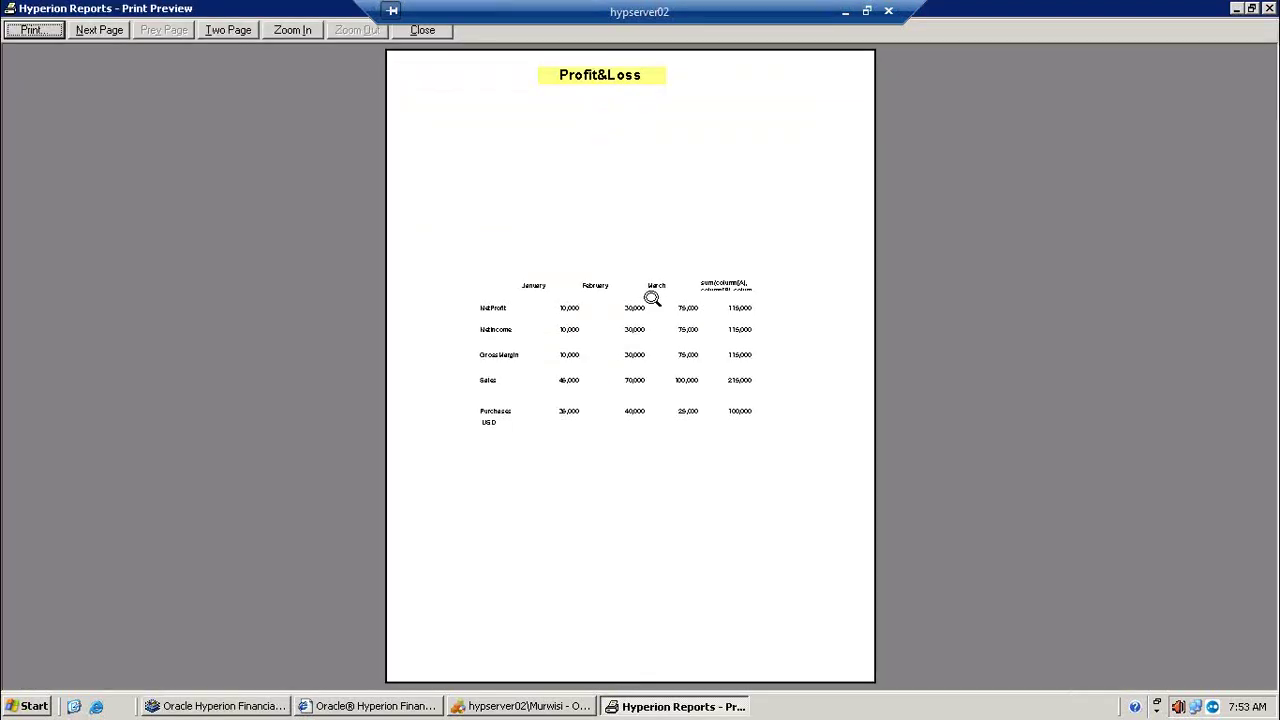
click(606, 399)
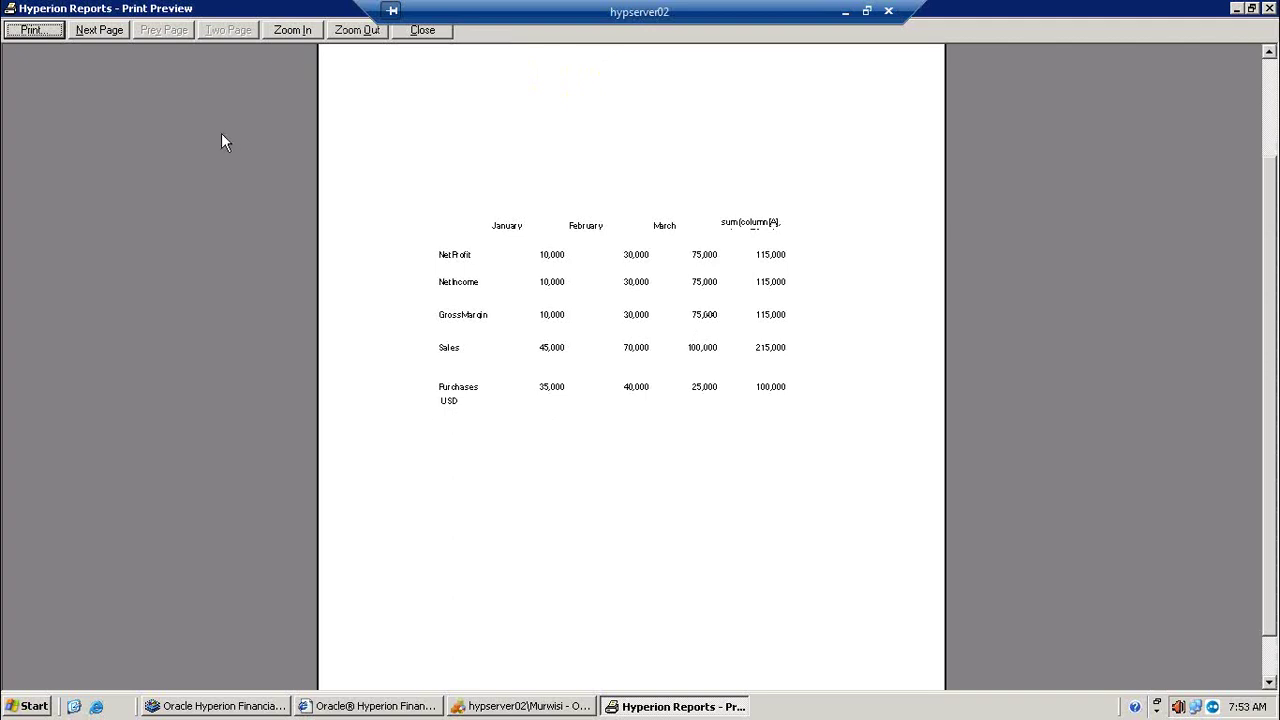
click(99, 36)
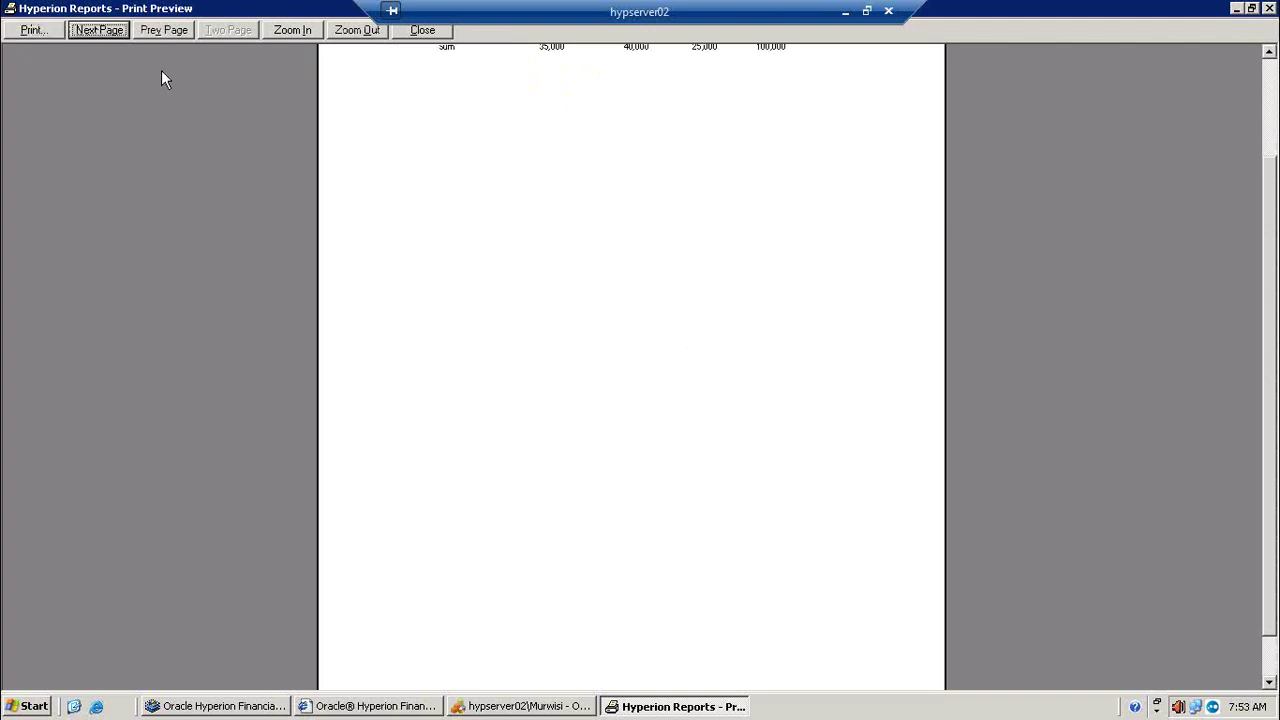
click(664, 243)
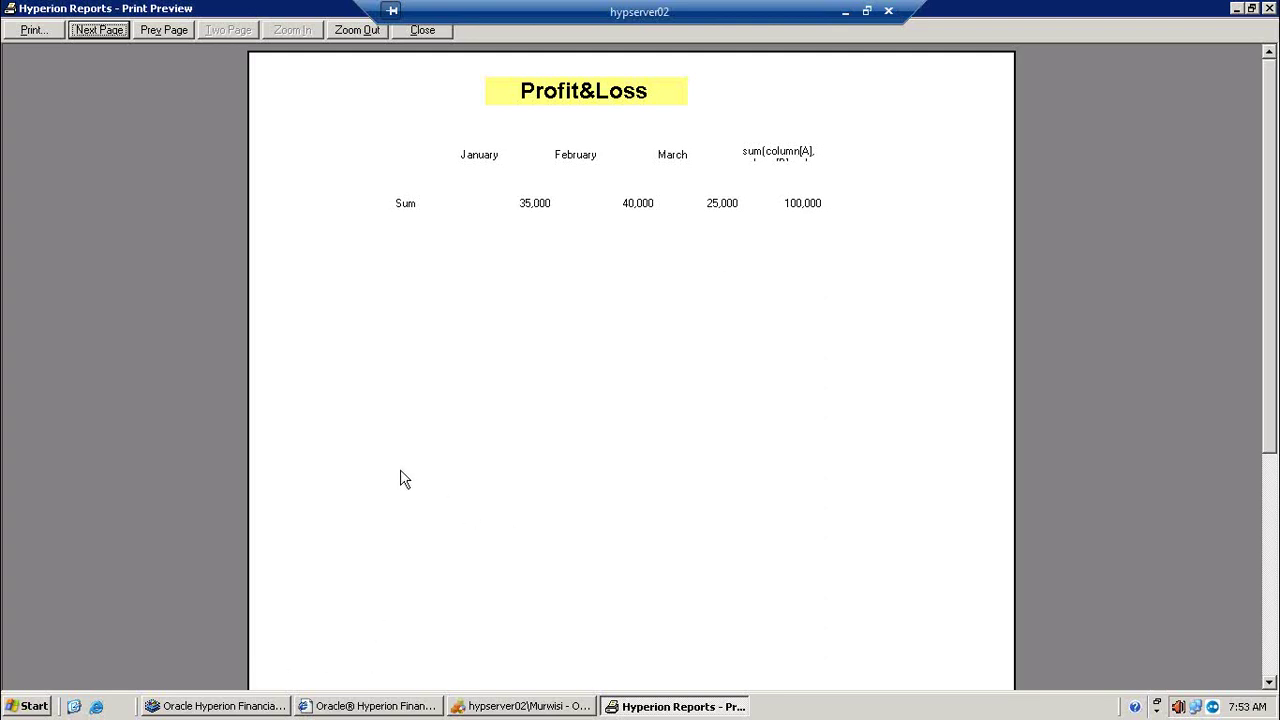
click(93, 32)
click(105, 31)
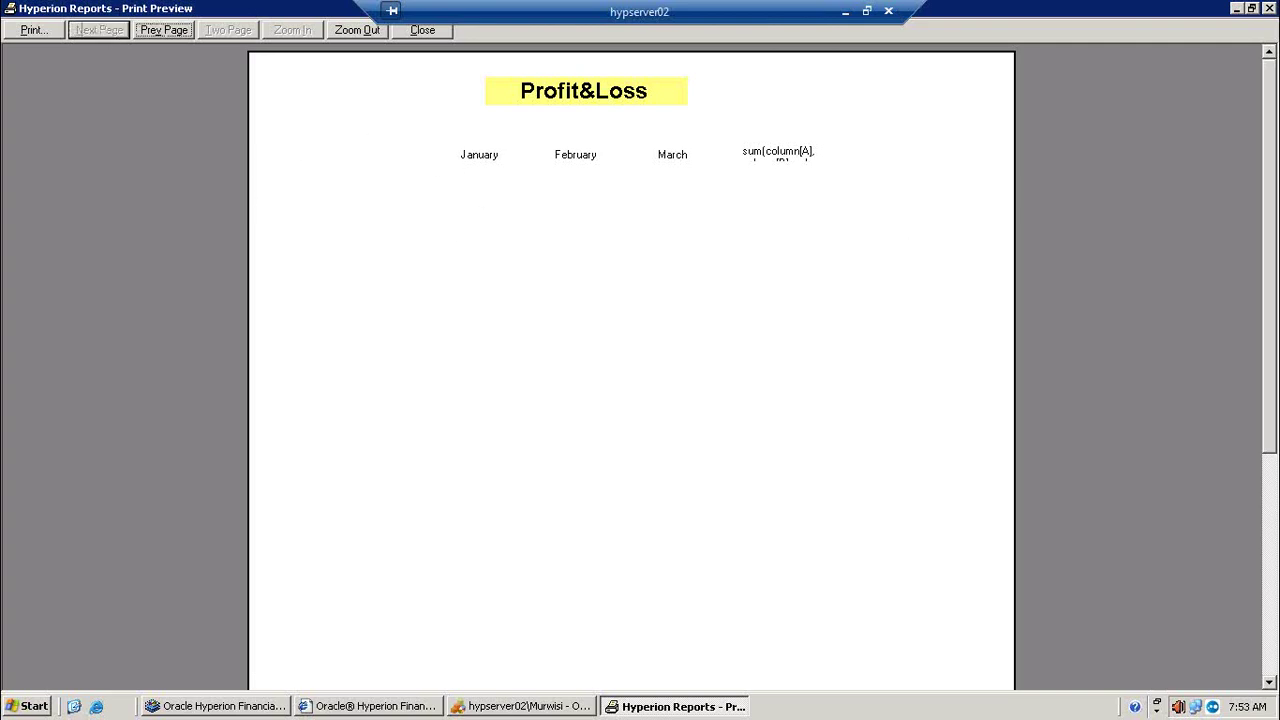
drag(1267, 110, 1257, 72)
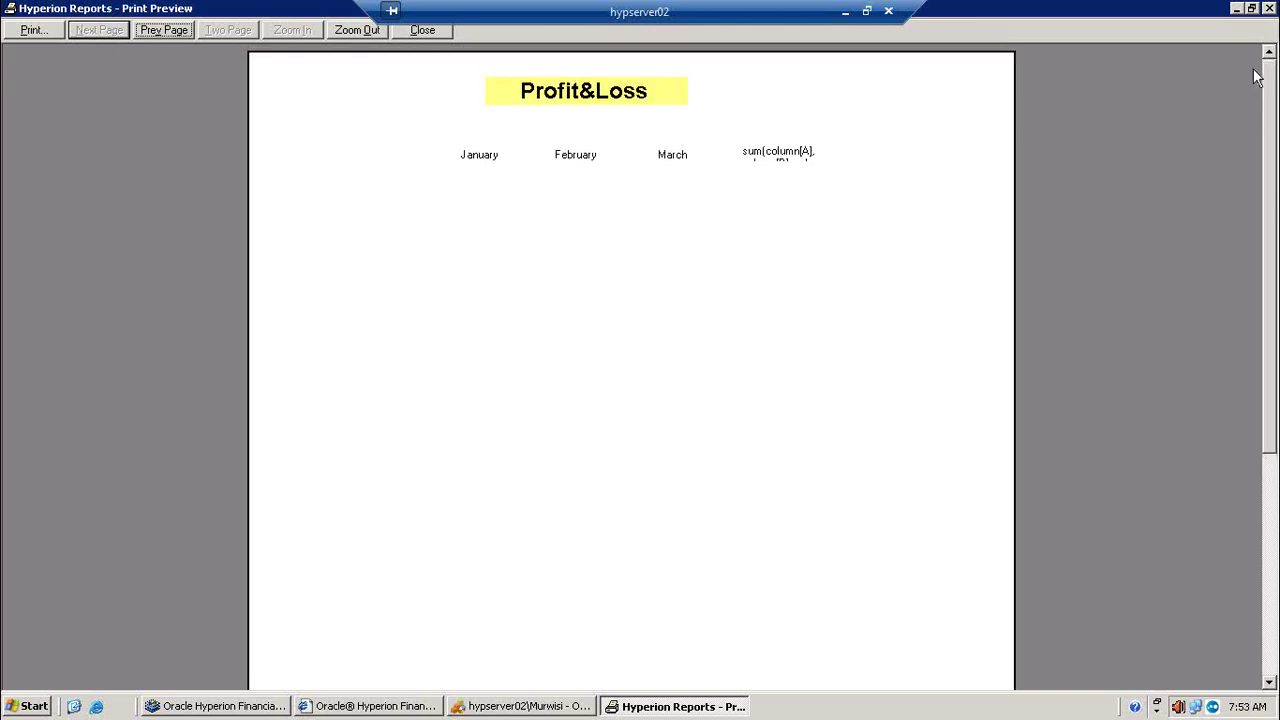
Step: Step back through the preview pages to check the Sum and USD rows
click(176, 28)
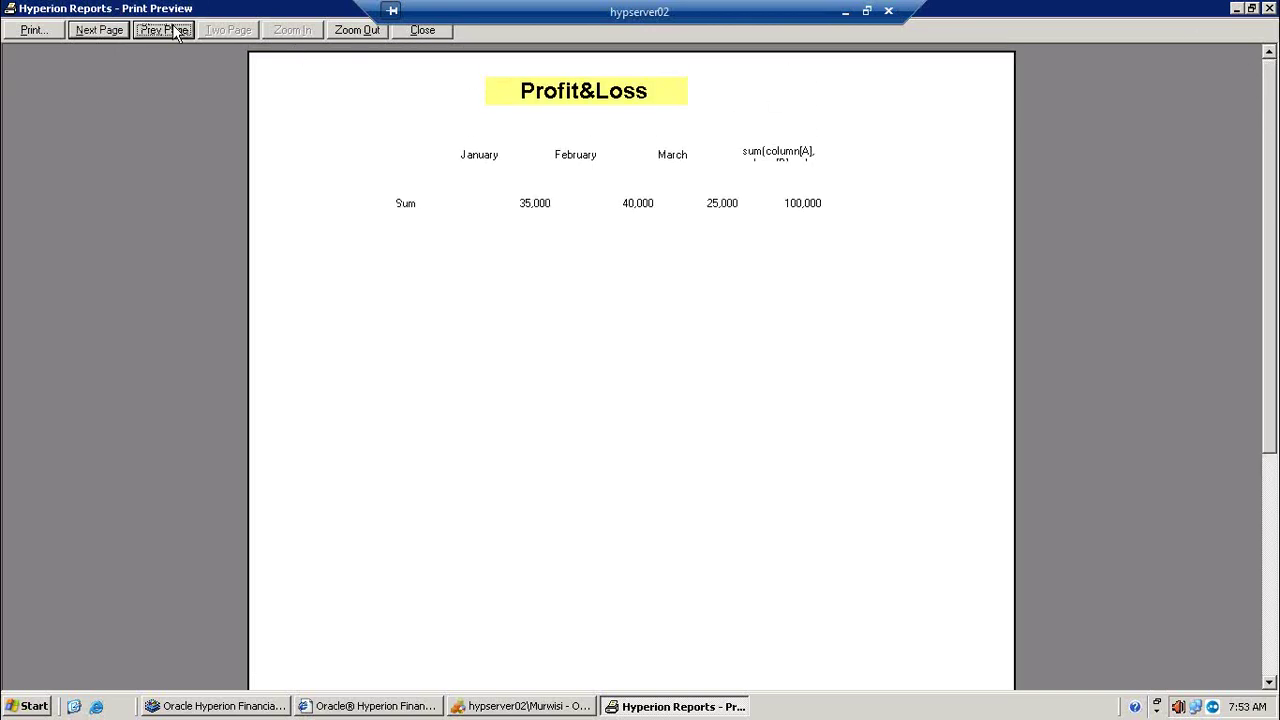
click(161, 32)
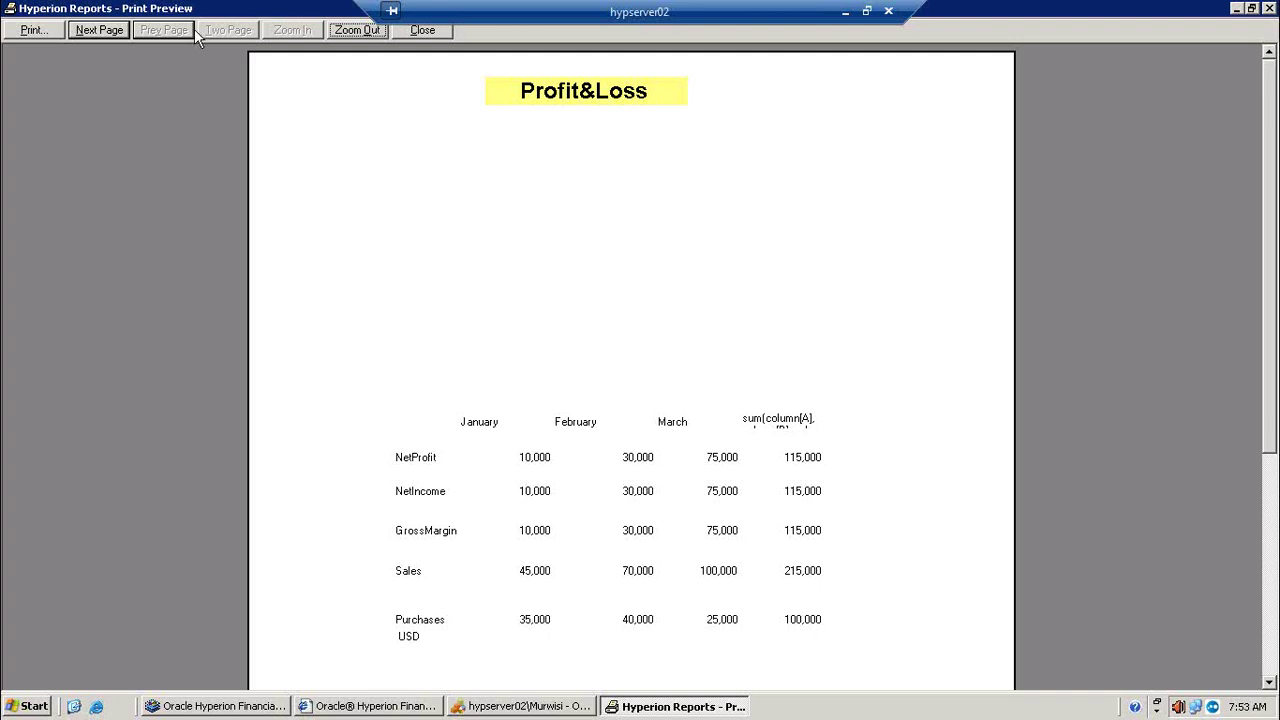
click(104, 30)
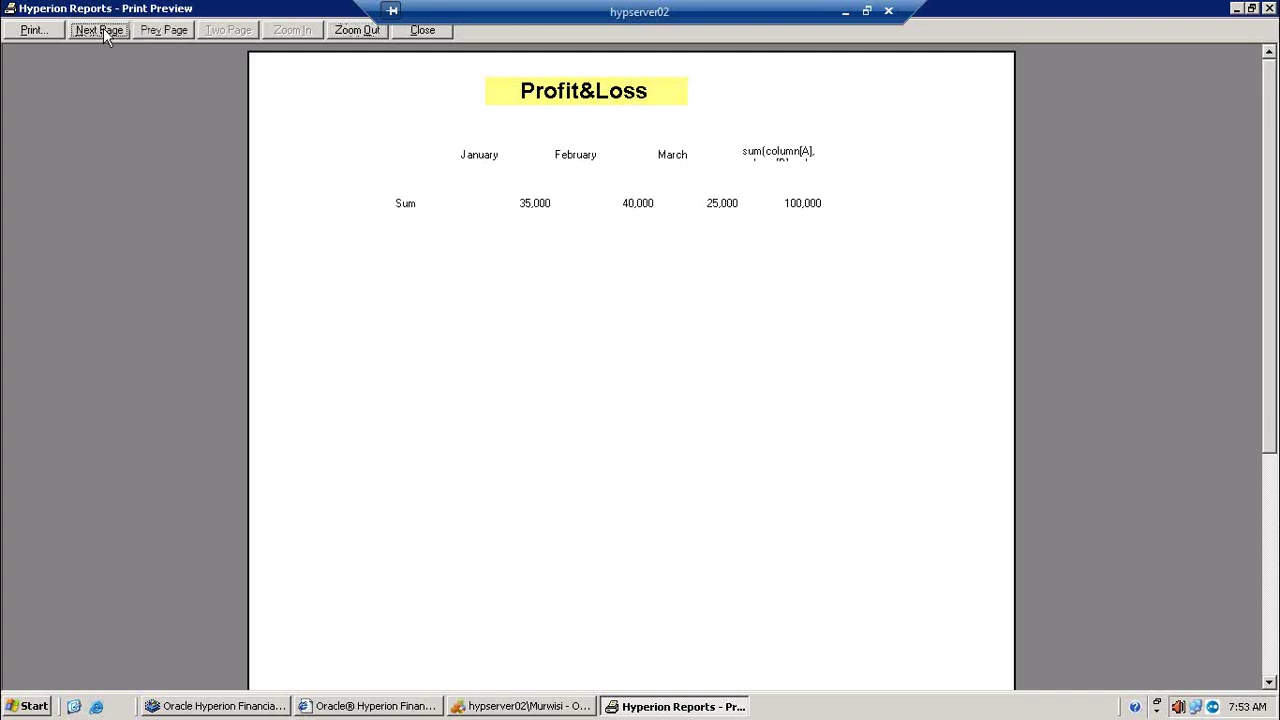
click(104, 30)
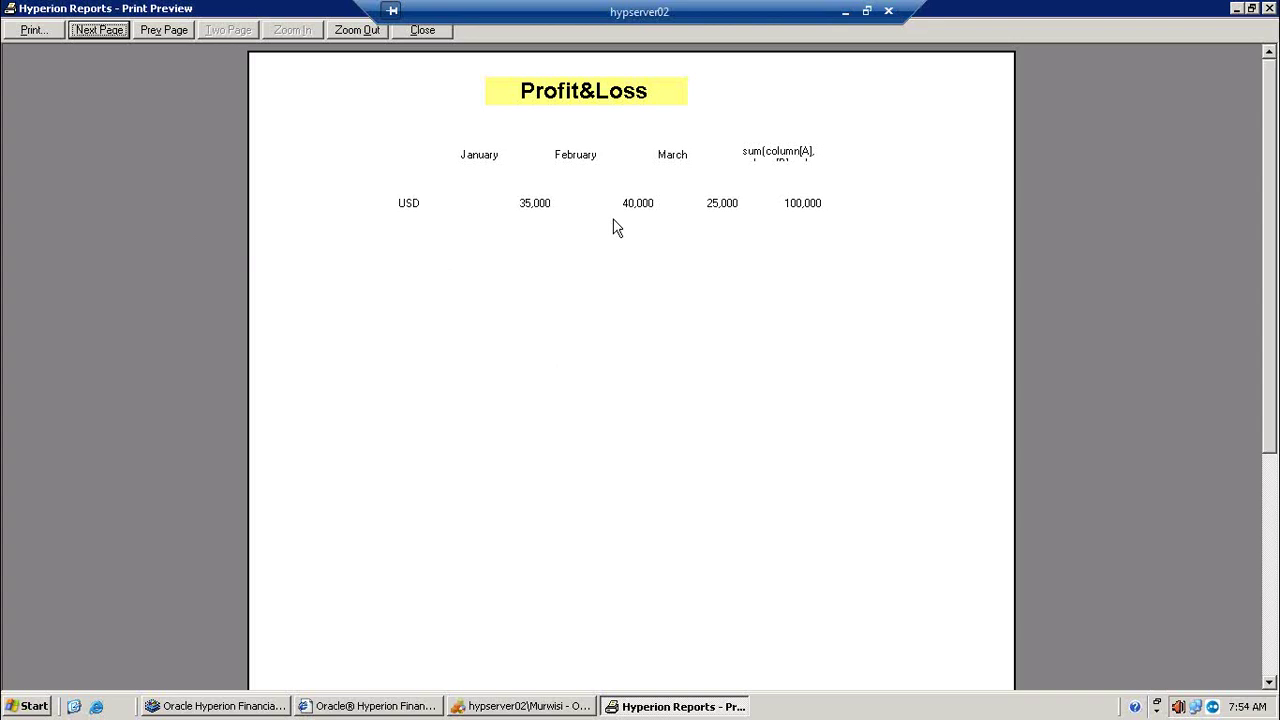
click(113, 40)
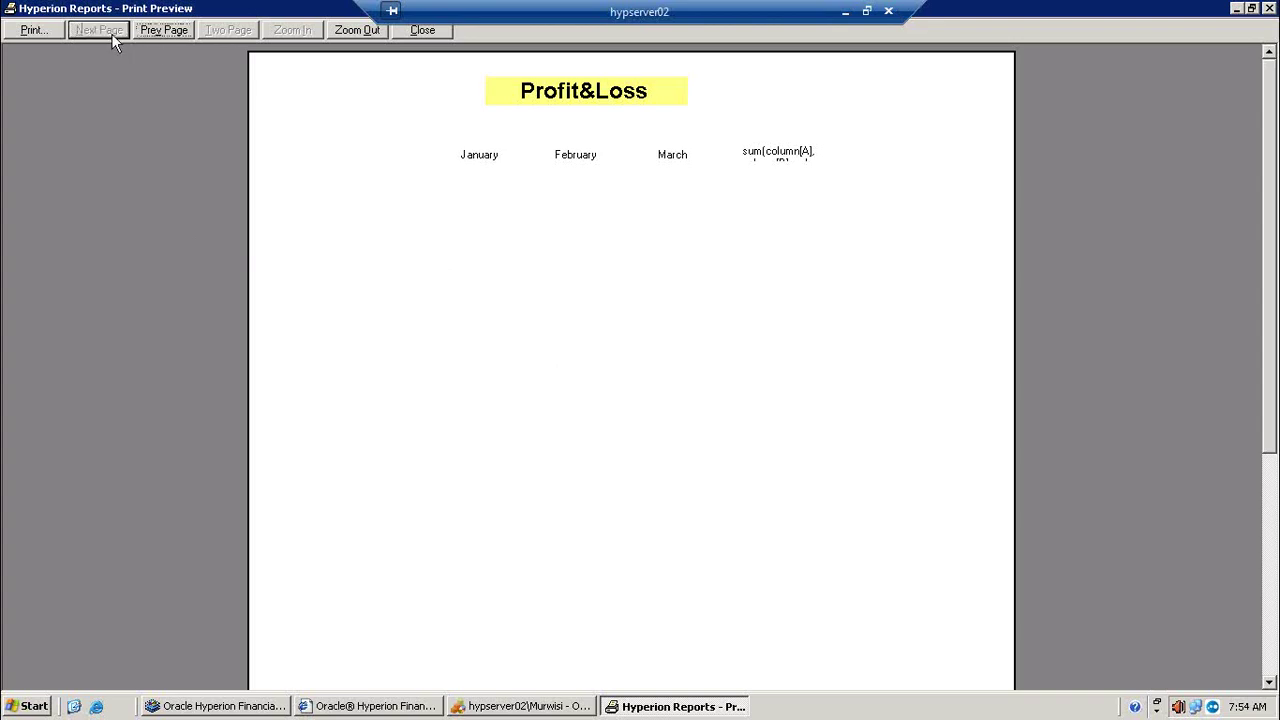
click(163, 31)
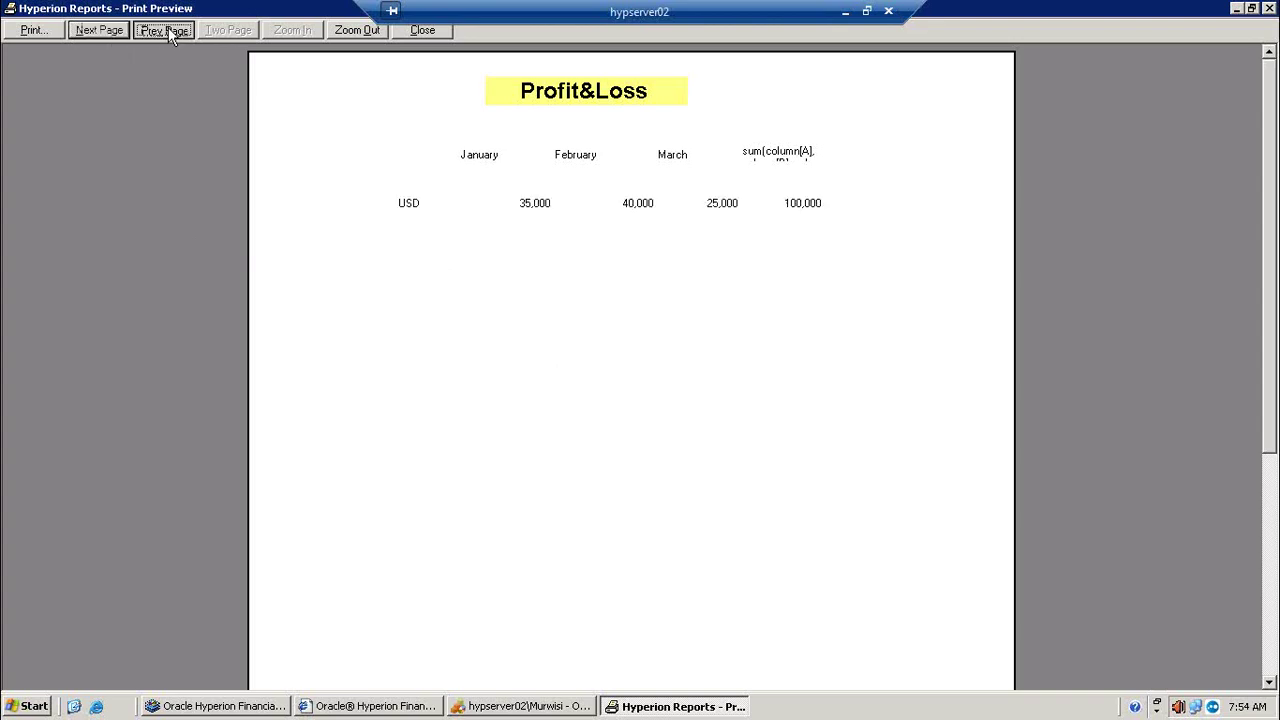
click(166, 31)
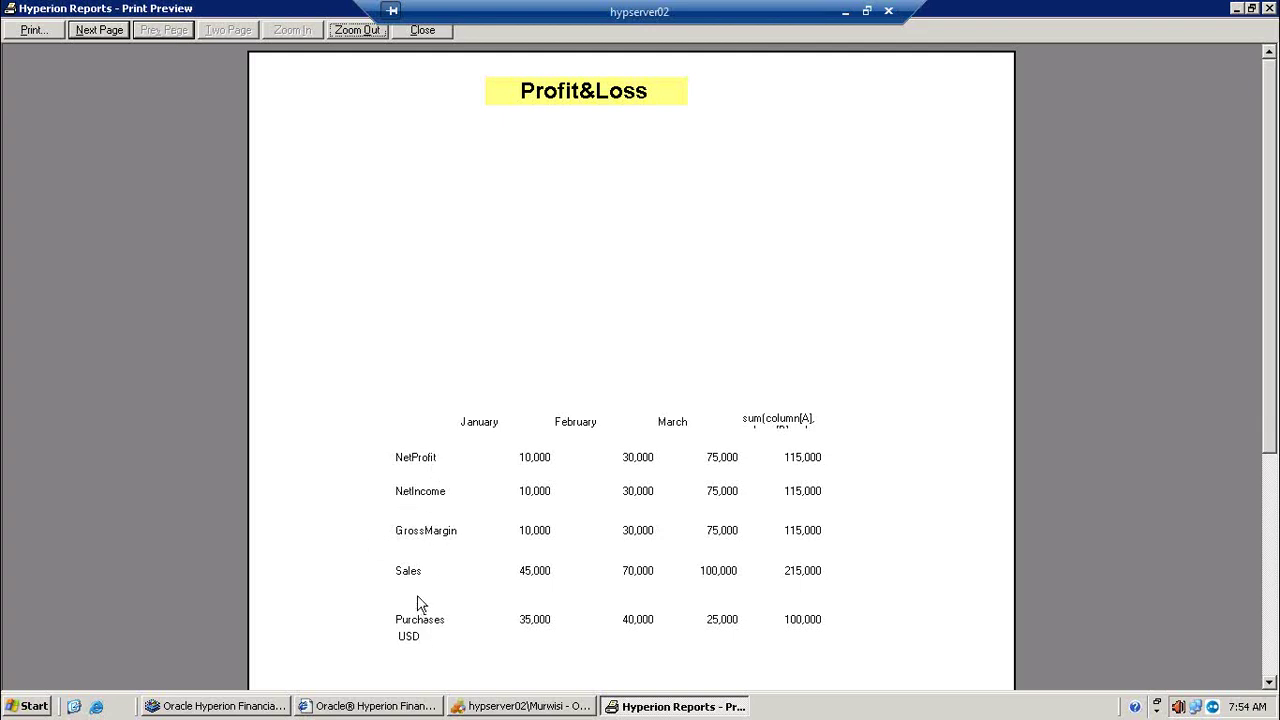
Step: Turn off Auto Calculation on the Sum row and delete duplicate Purchases row 6
click(265, 708)
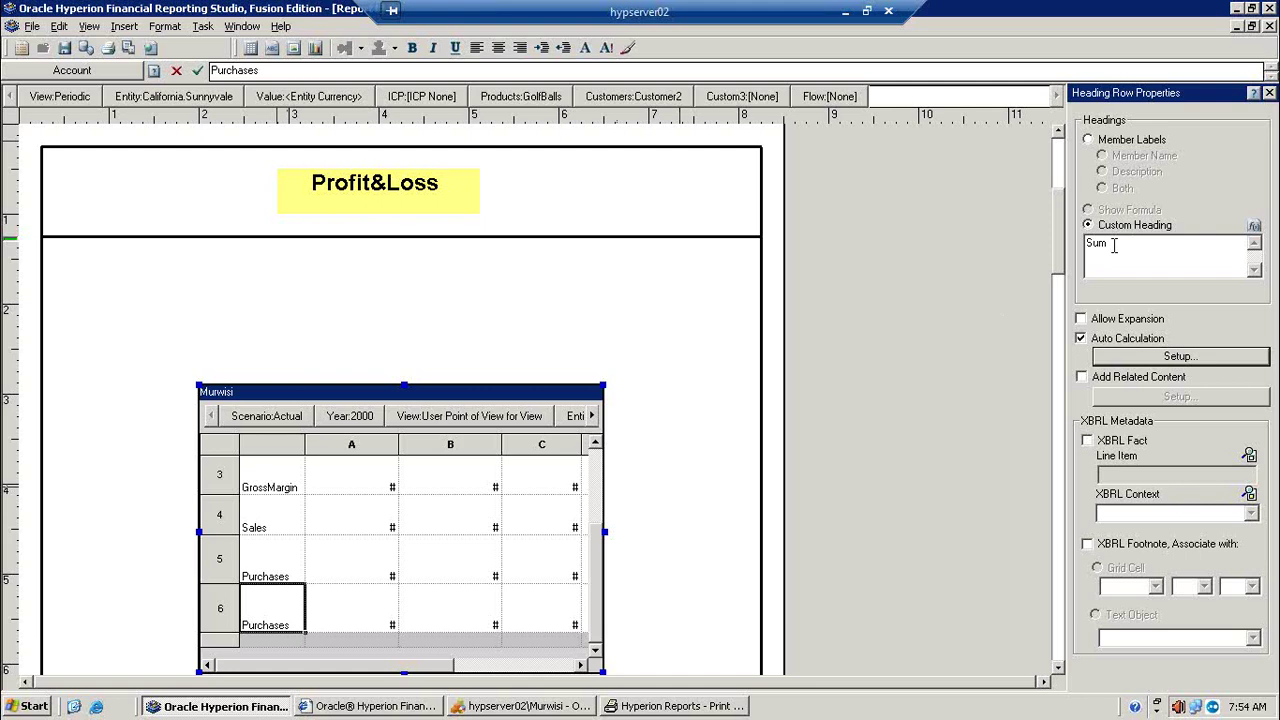
click(1150, 340)
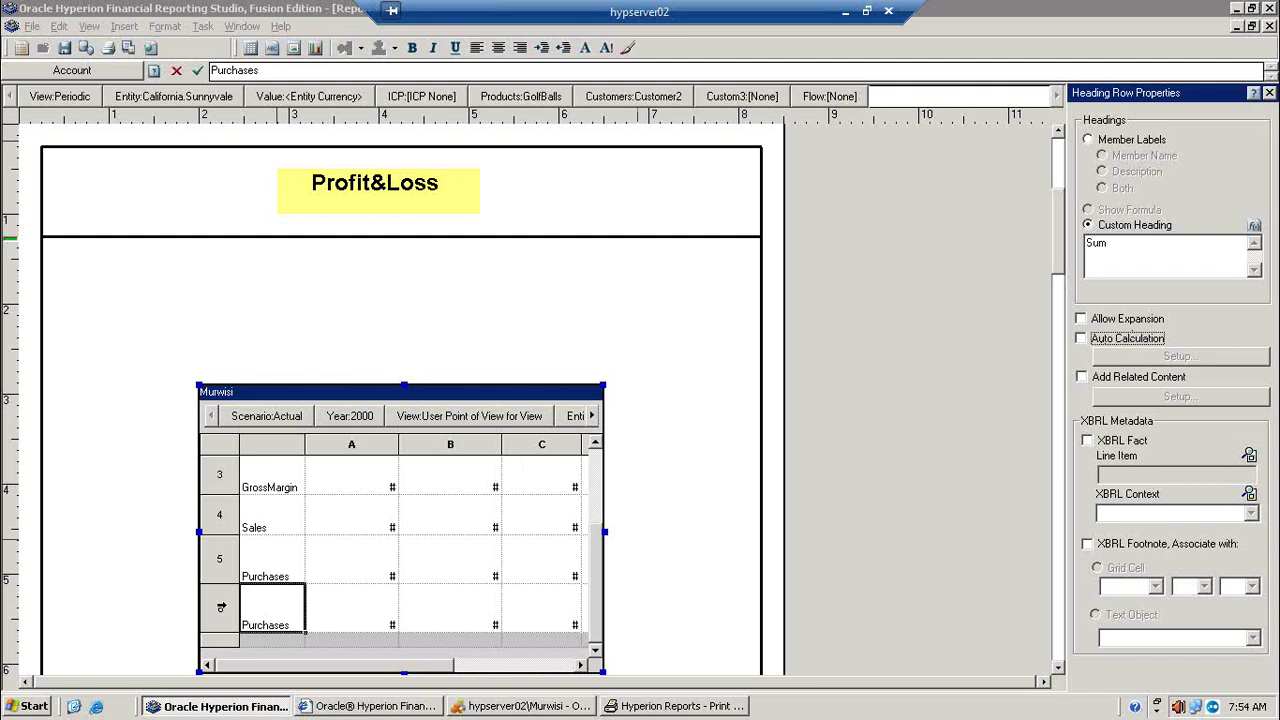
click(221, 607)
key(Delete)
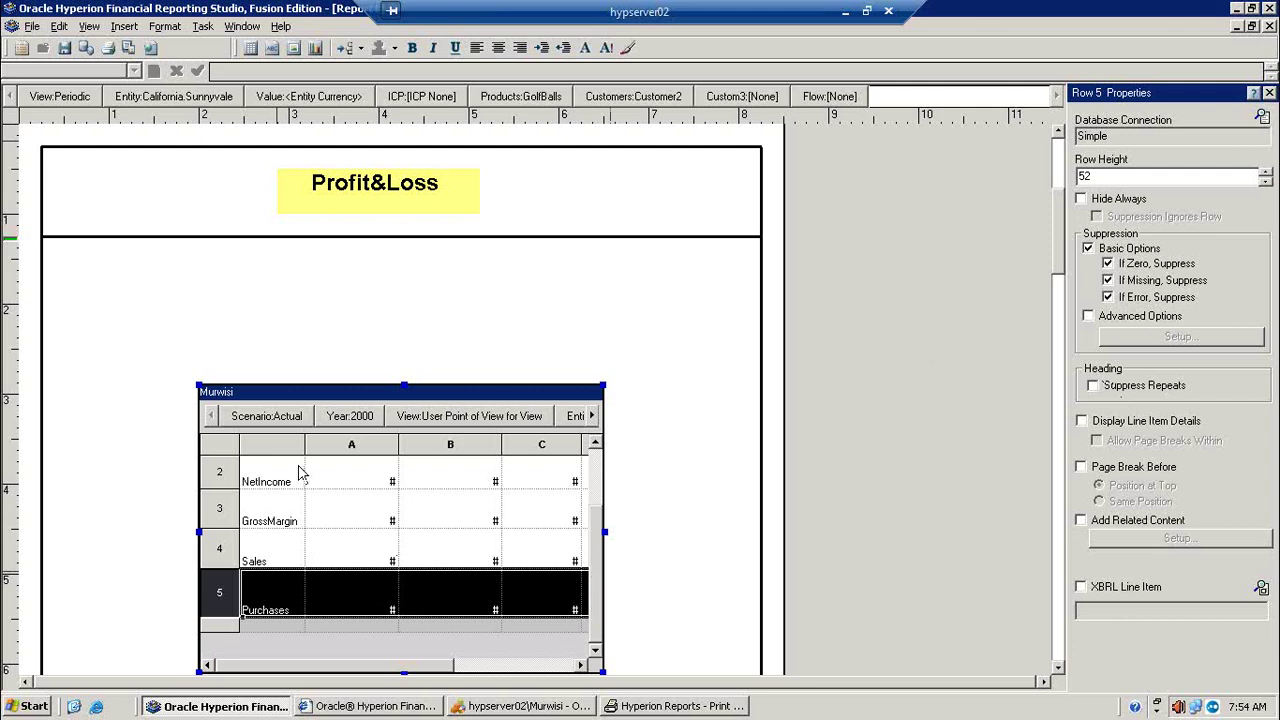
Step: Insert a new data row below Purchases and open its Select Members dialog
scroll(600, 456, up, 2)
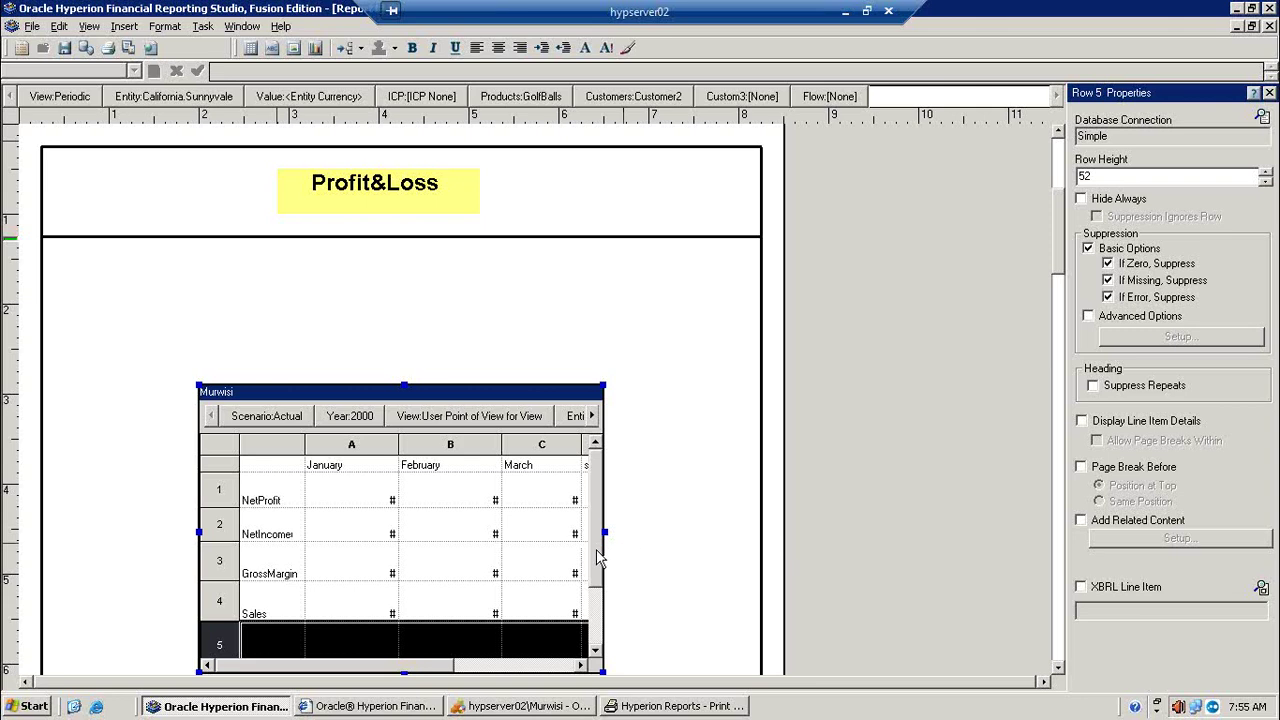
drag(598, 555, 595, 625)
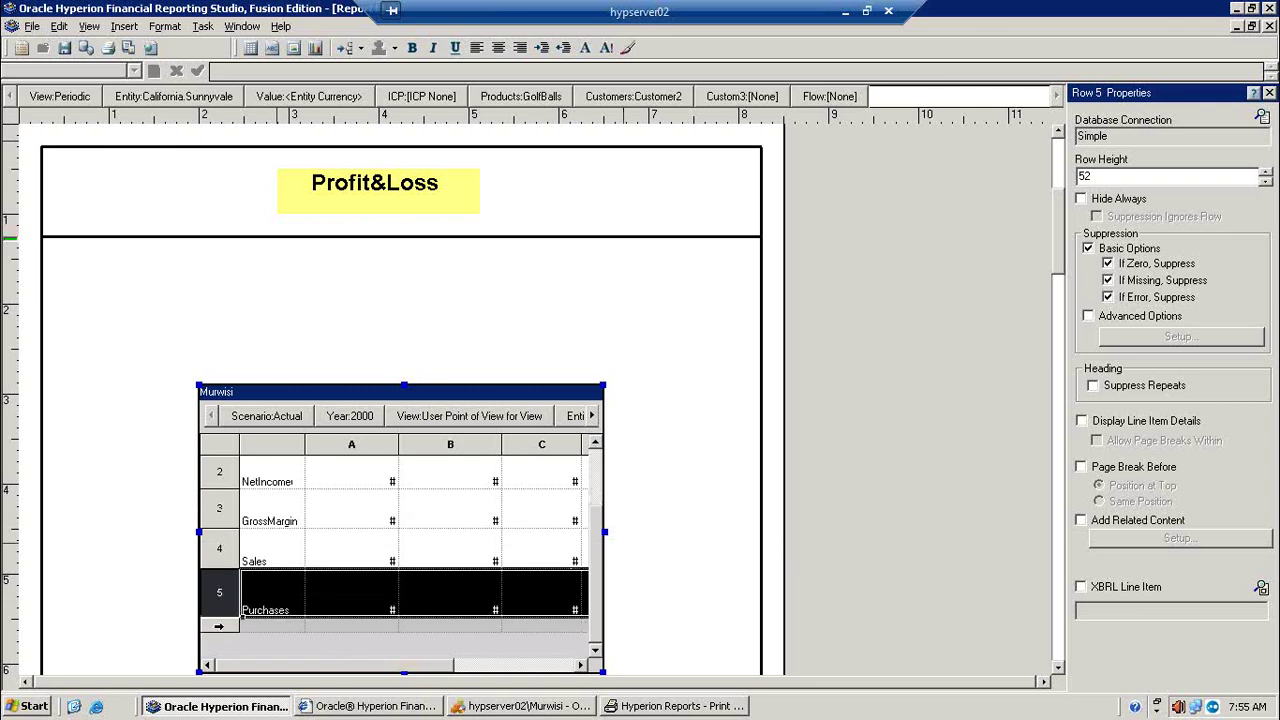
click(219, 625)
right_click(220, 625)
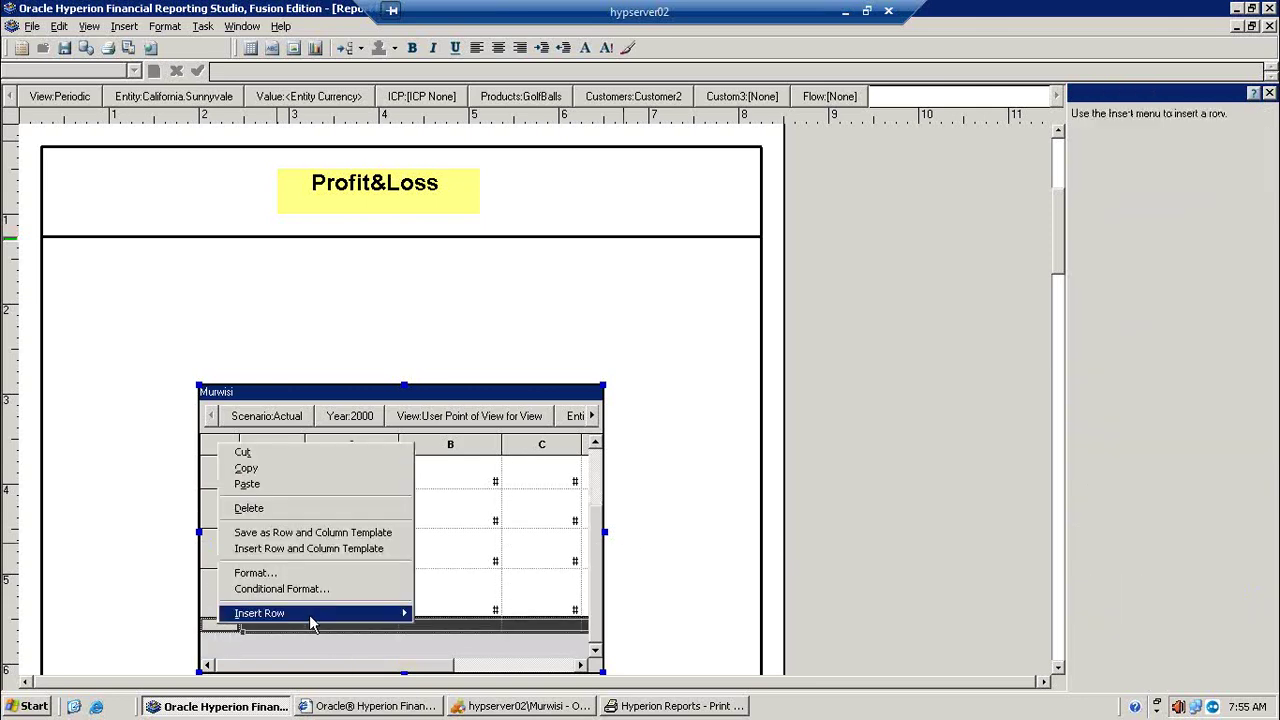
mouse_move(310, 614)
click(441, 613)
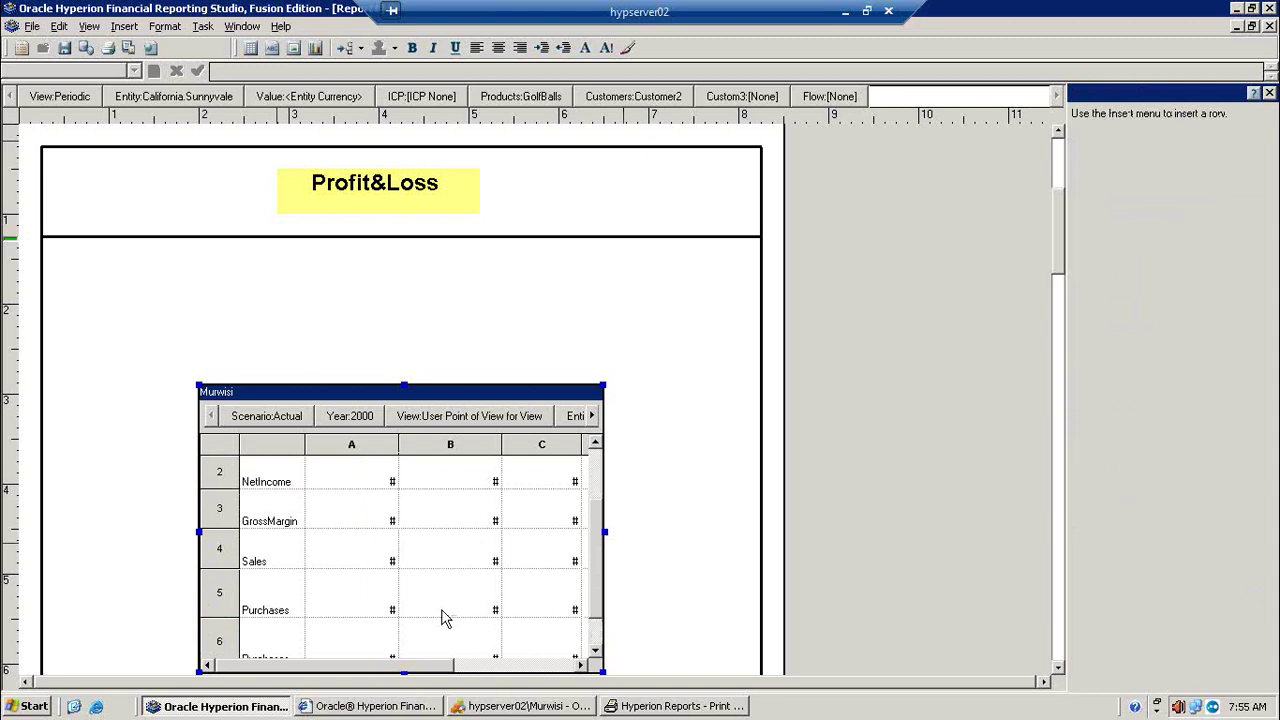
click(263, 655)
double_click(262, 612)
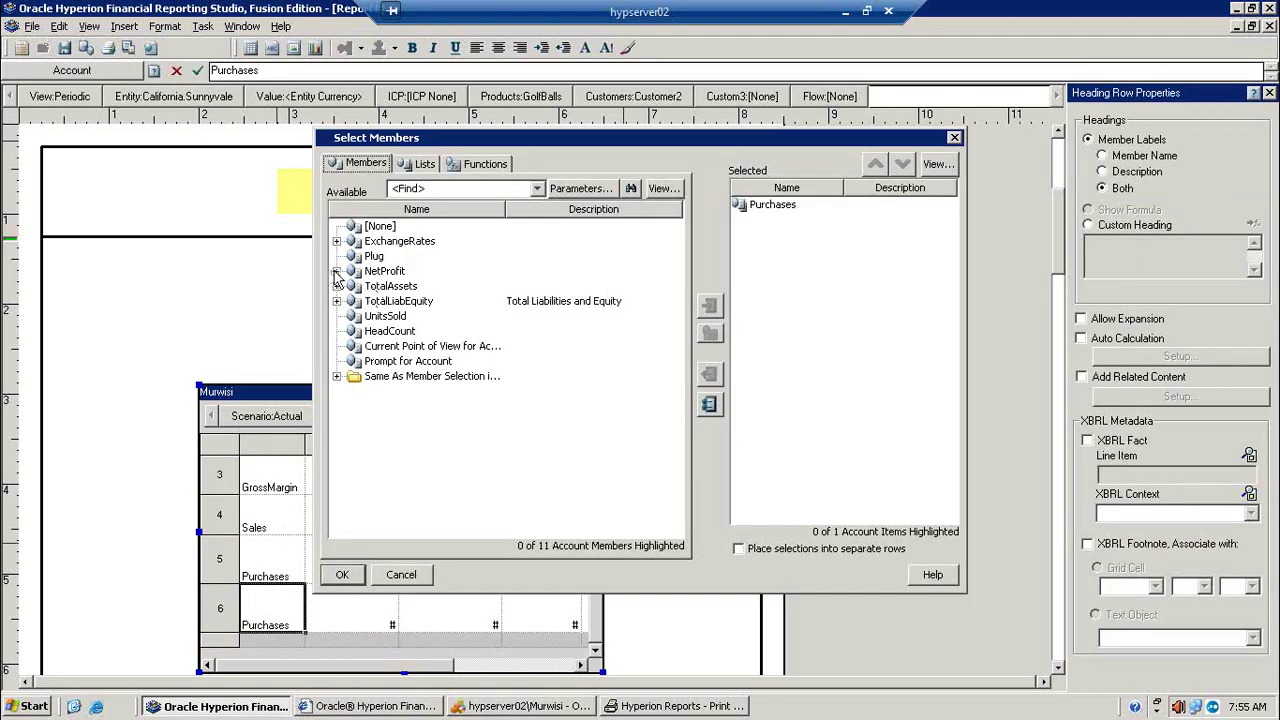
Step: Expand NetProfit, add its children to the selection and remove Purchases
click(337, 271)
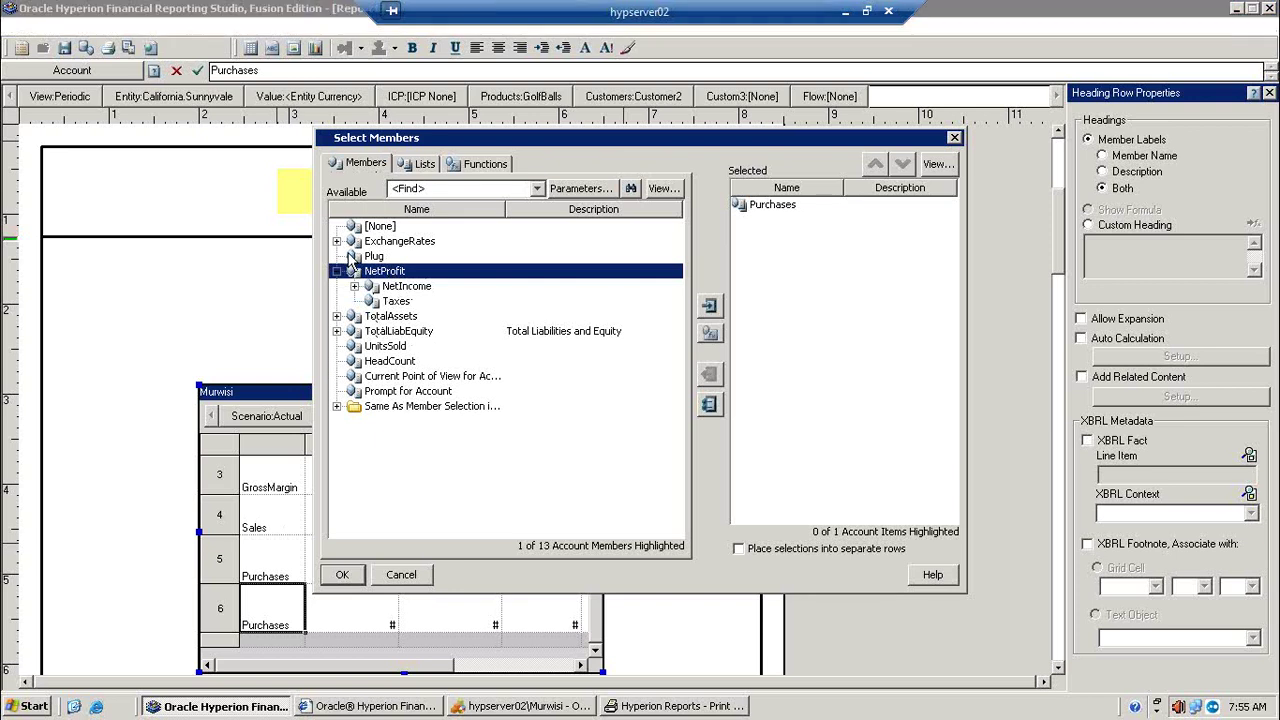
click(355, 286)
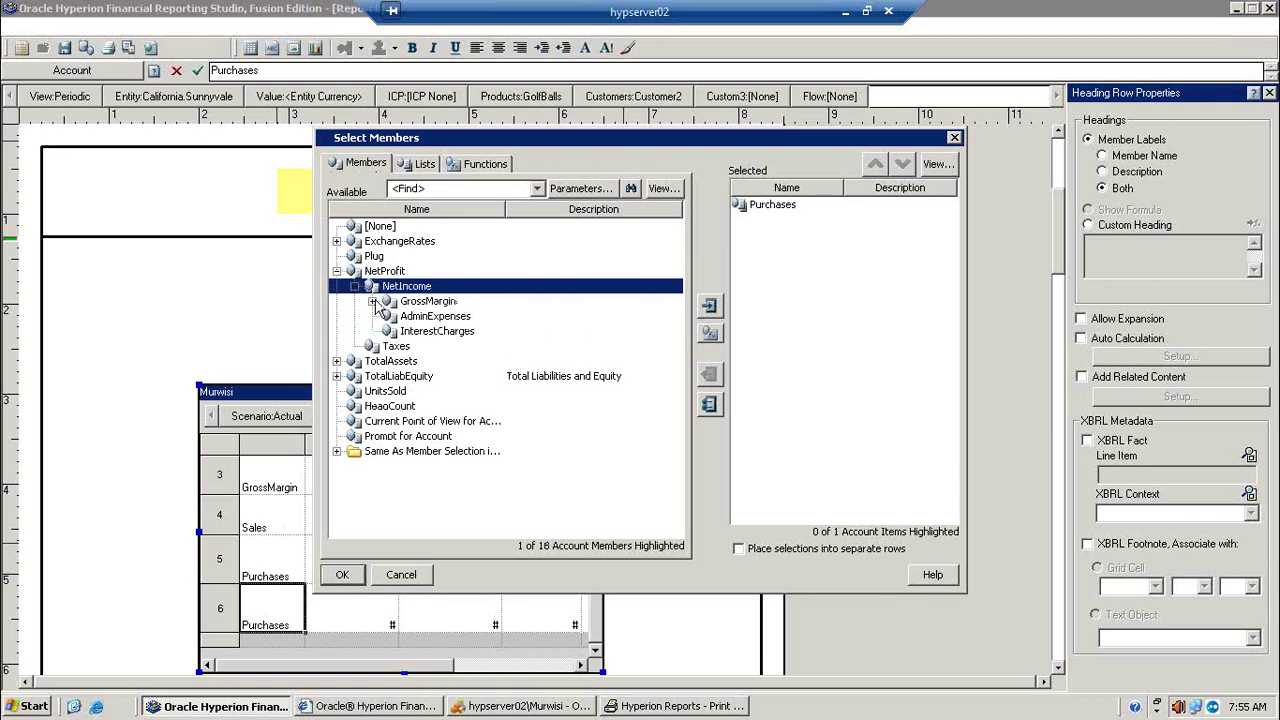
click(372, 301)
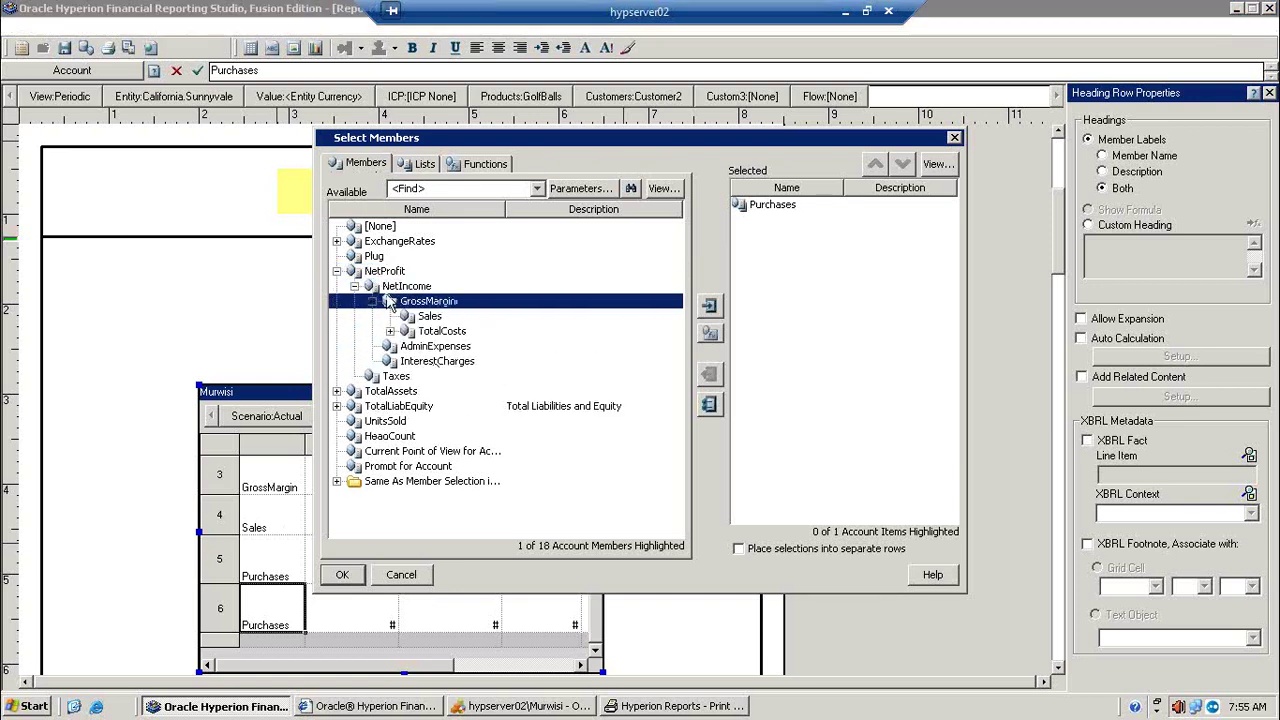
click(377, 278)
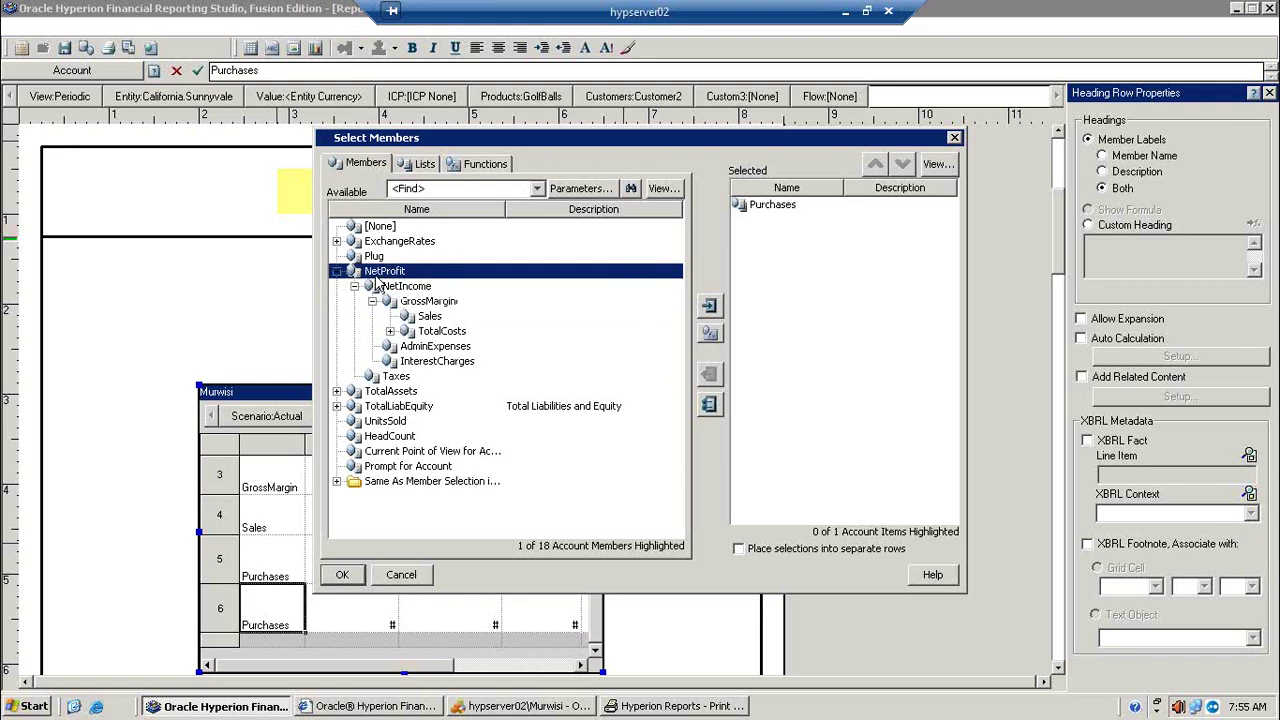
click(709, 335)
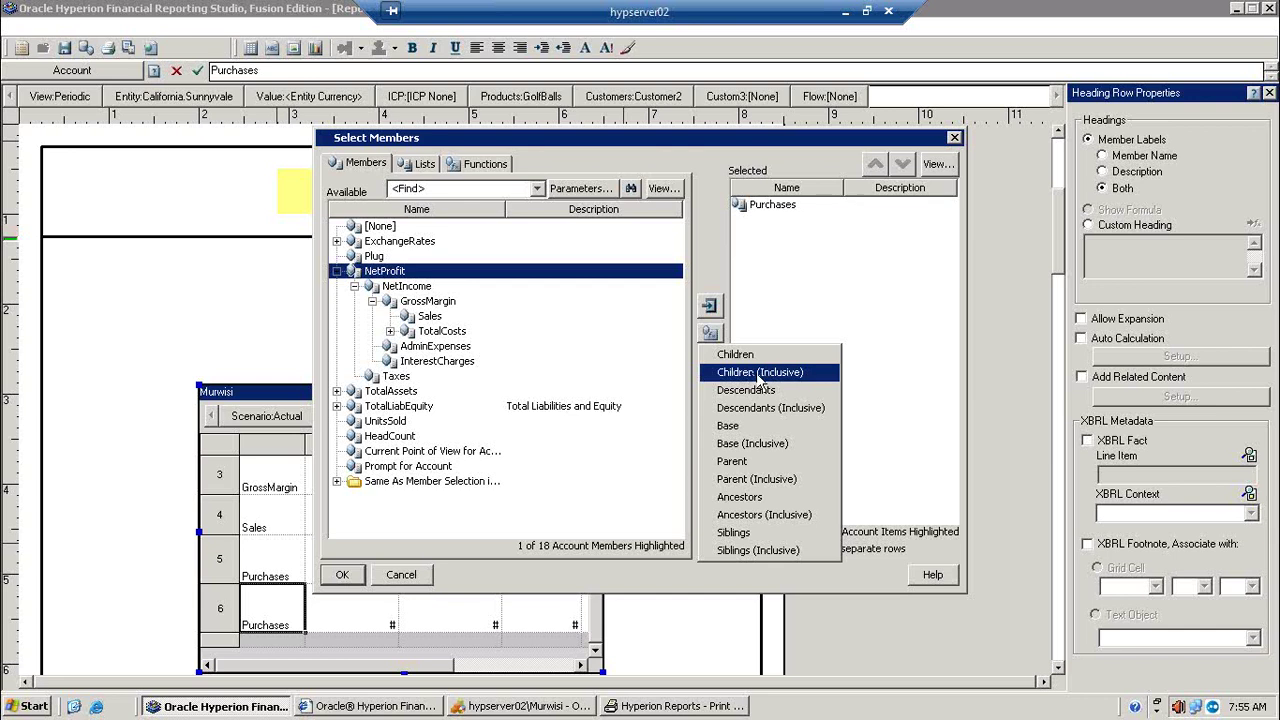
click(760, 373)
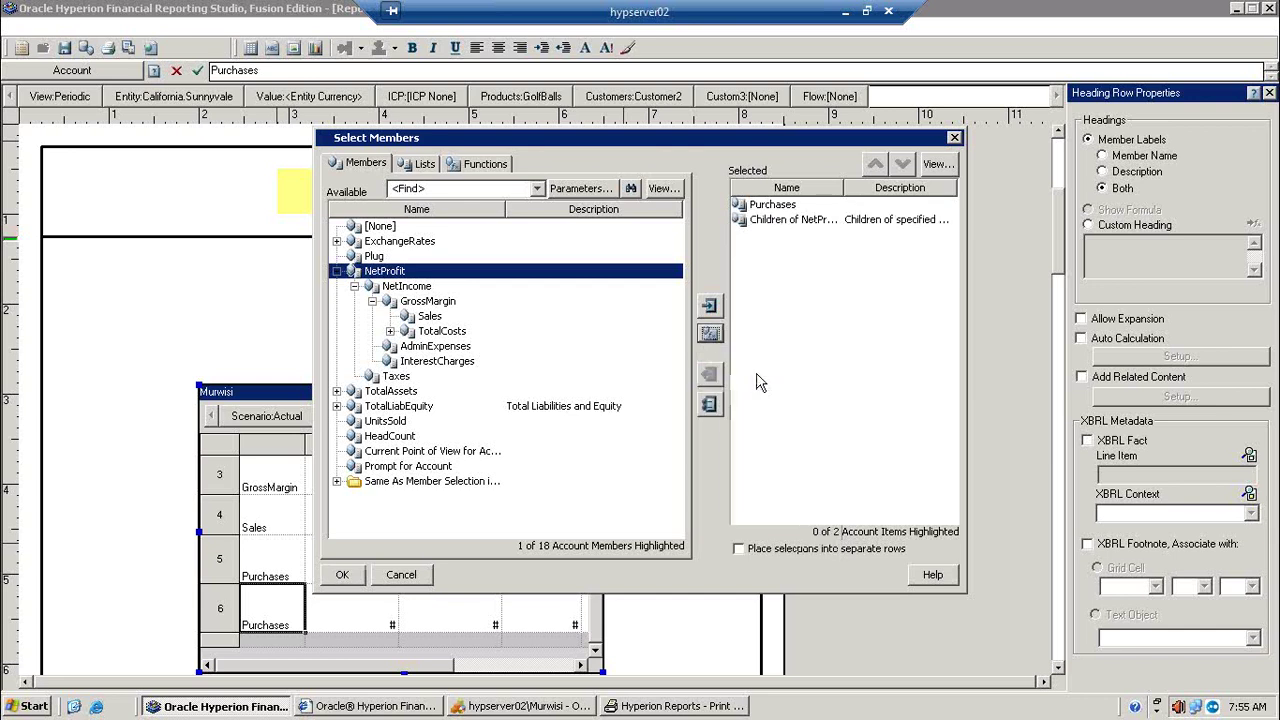
click(776, 206)
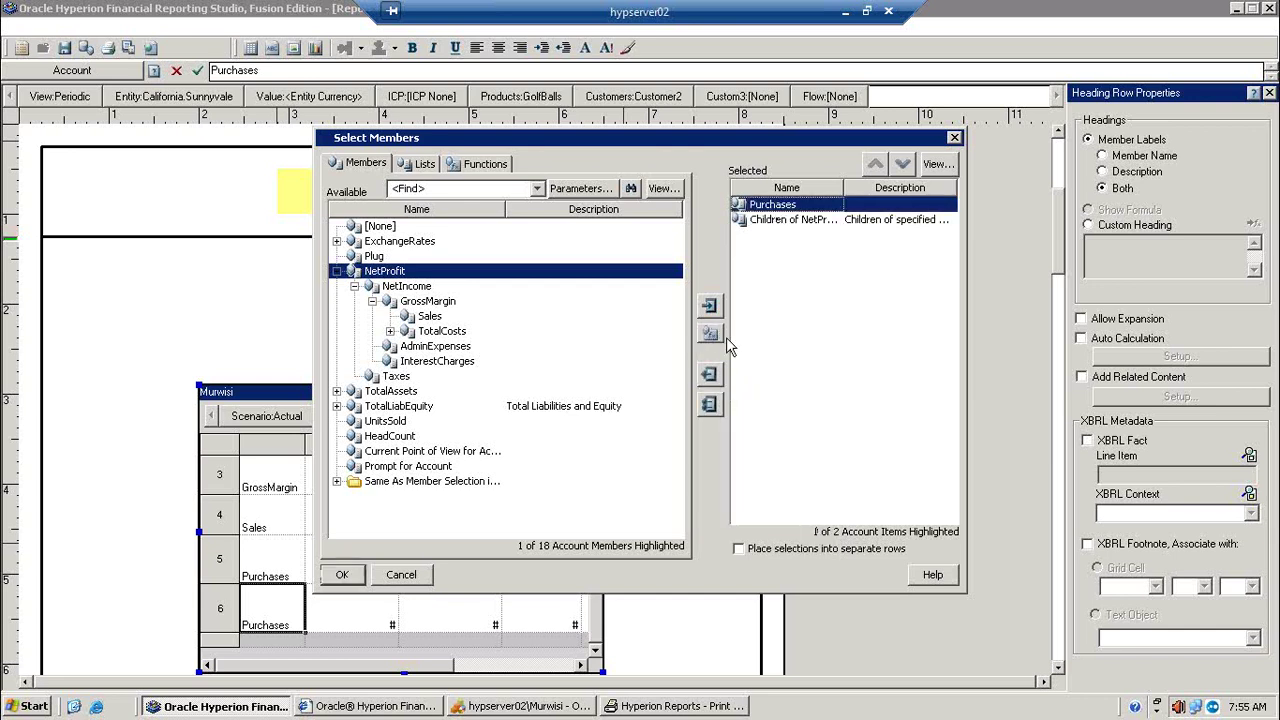
click(709, 374)
Step: Add Children (Inclusive) of NetProfit, drop the duplicate, place selections in separate rows, and confirm
click(712, 333)
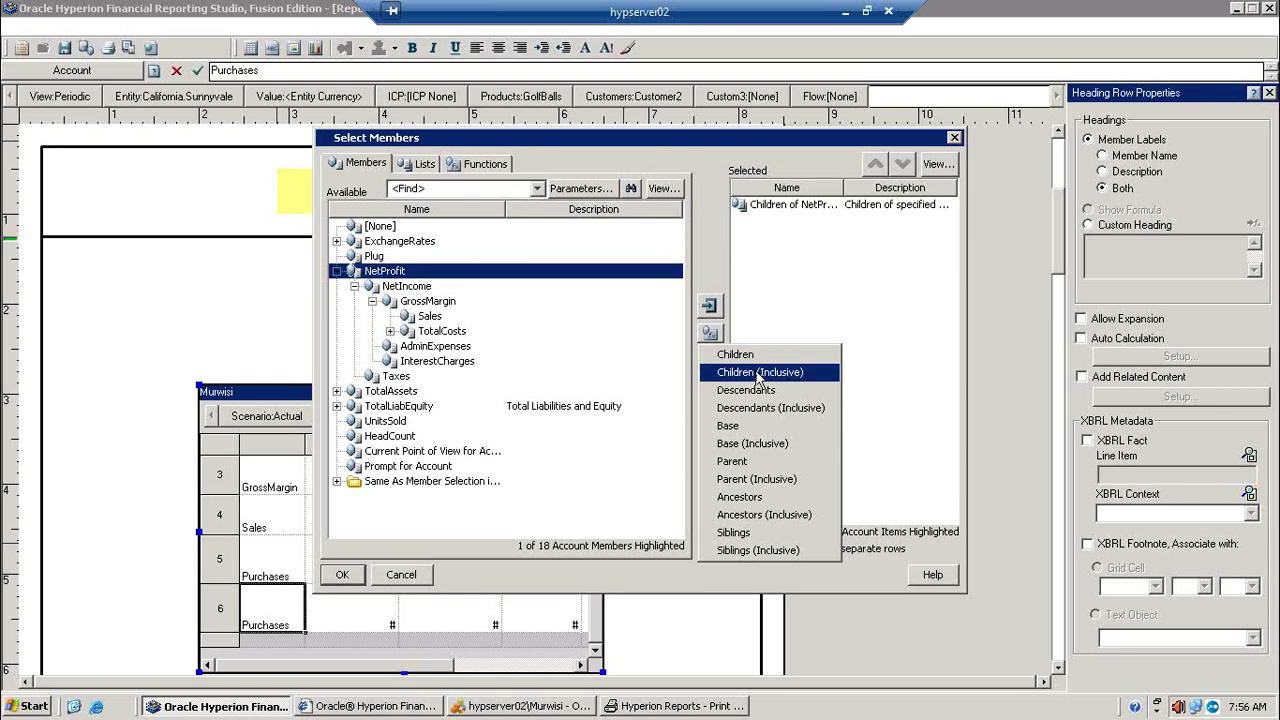
click(759, 373)
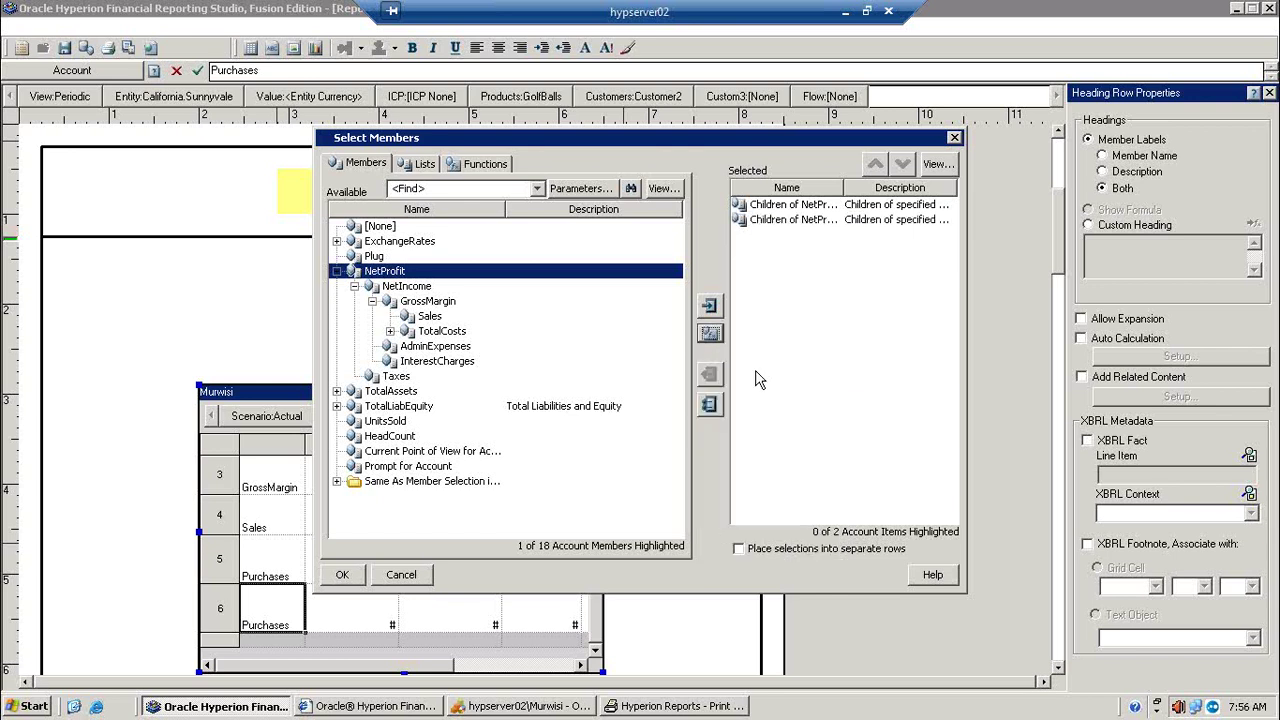
click(785, 222)
click(710, 375)
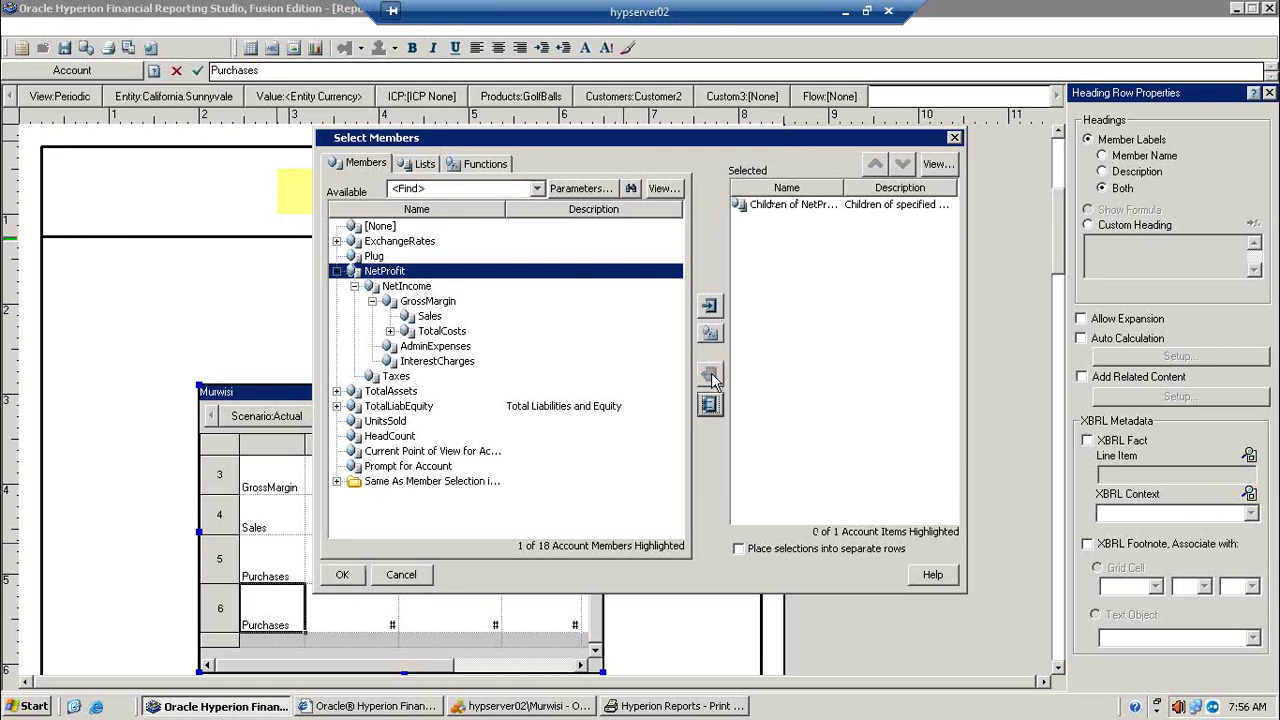
click(787, 550)
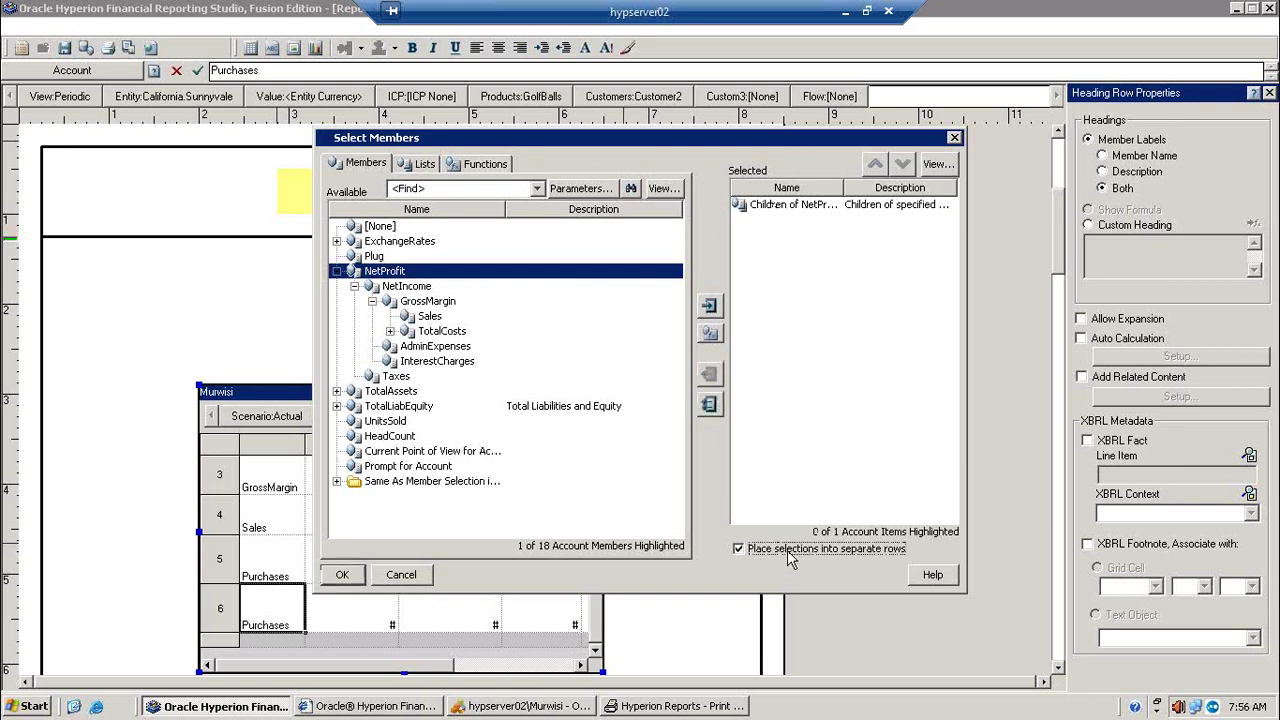
click(341, 575)
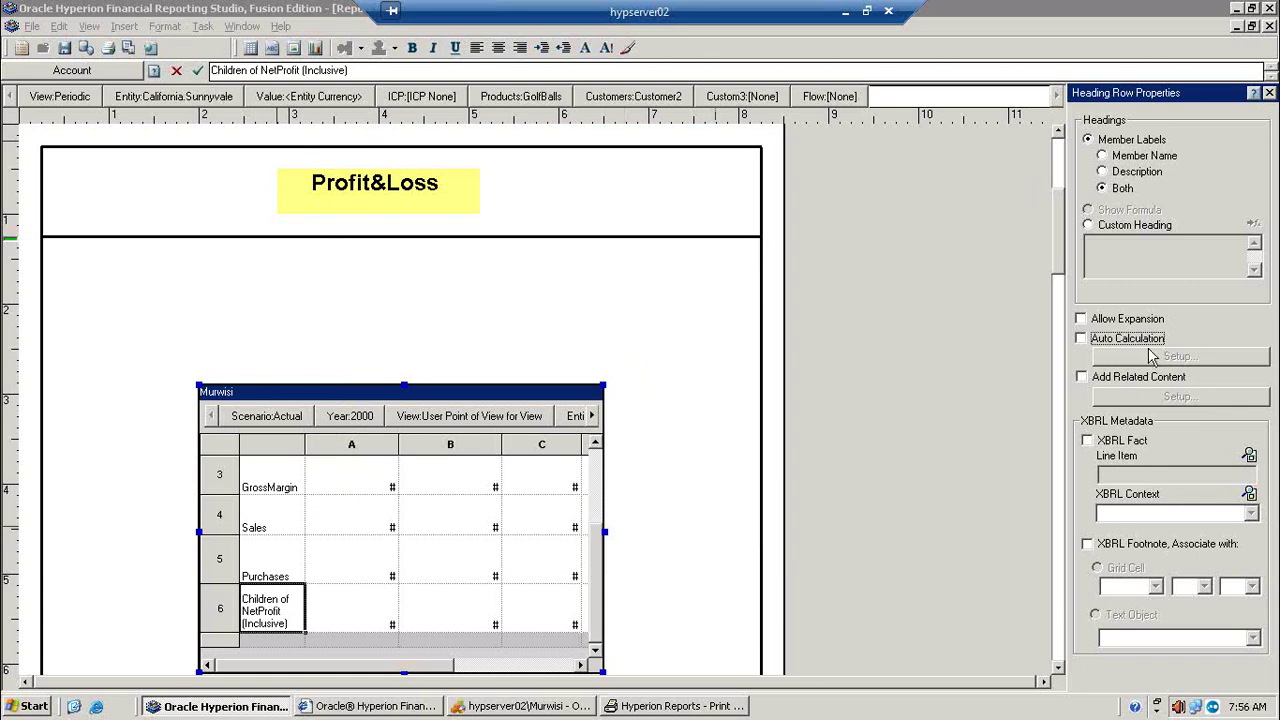
Step: Enable Allow Expansion on the NetProfit children row, leaving auto calculation off
click(1146, 343)
click(1082, 339)
click(1108, 321)
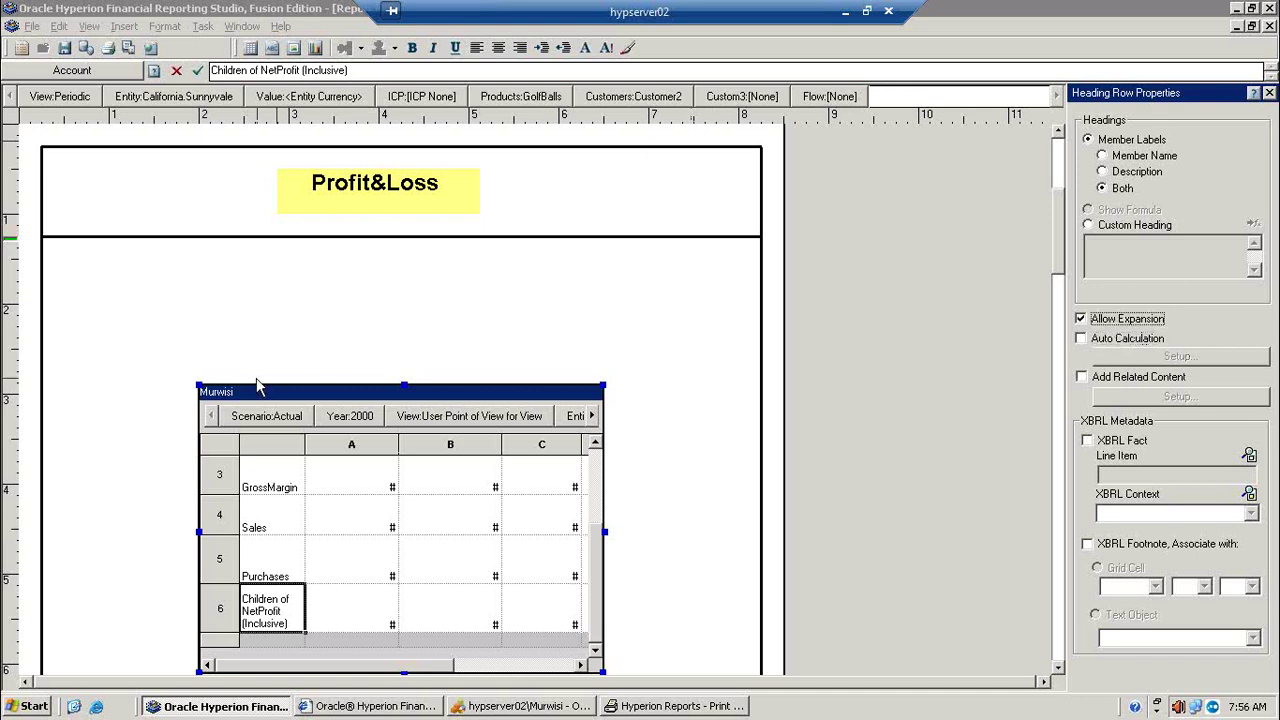
Step: Save the Profit&Loss report as 'Murwisi' with type Reports
click(64, 49)
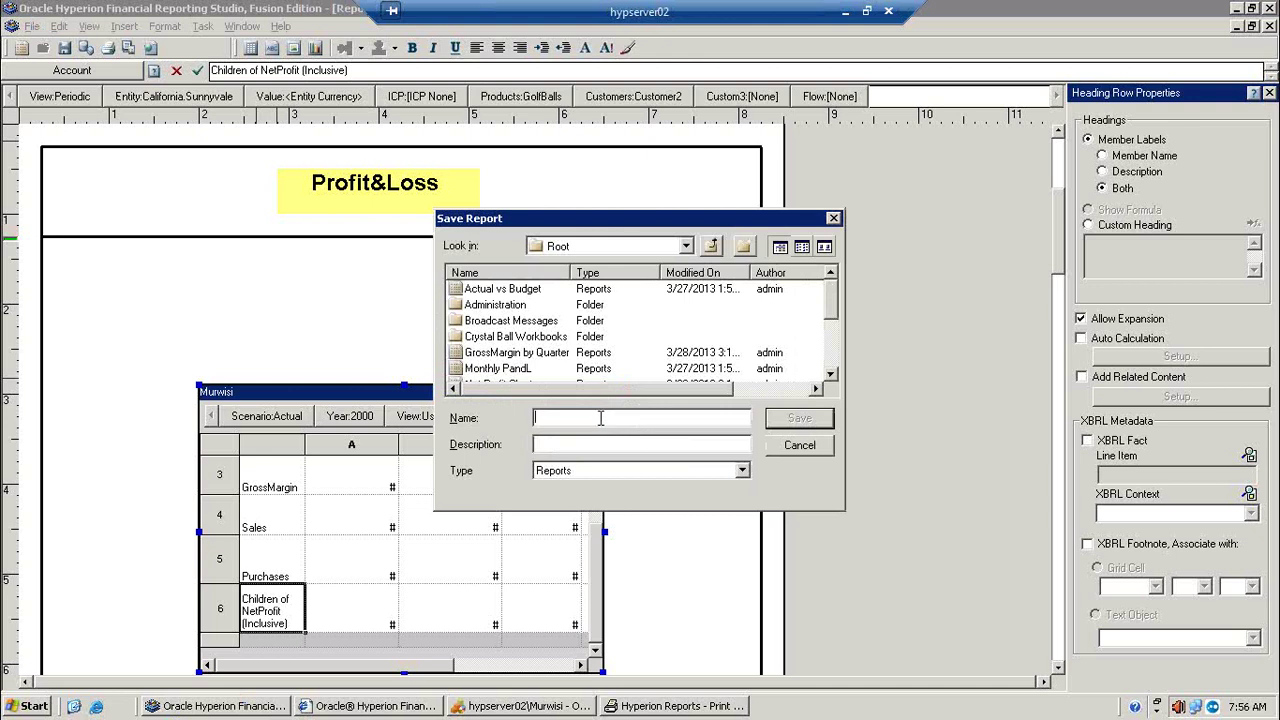
text(Murwisi)
click(742, 470)
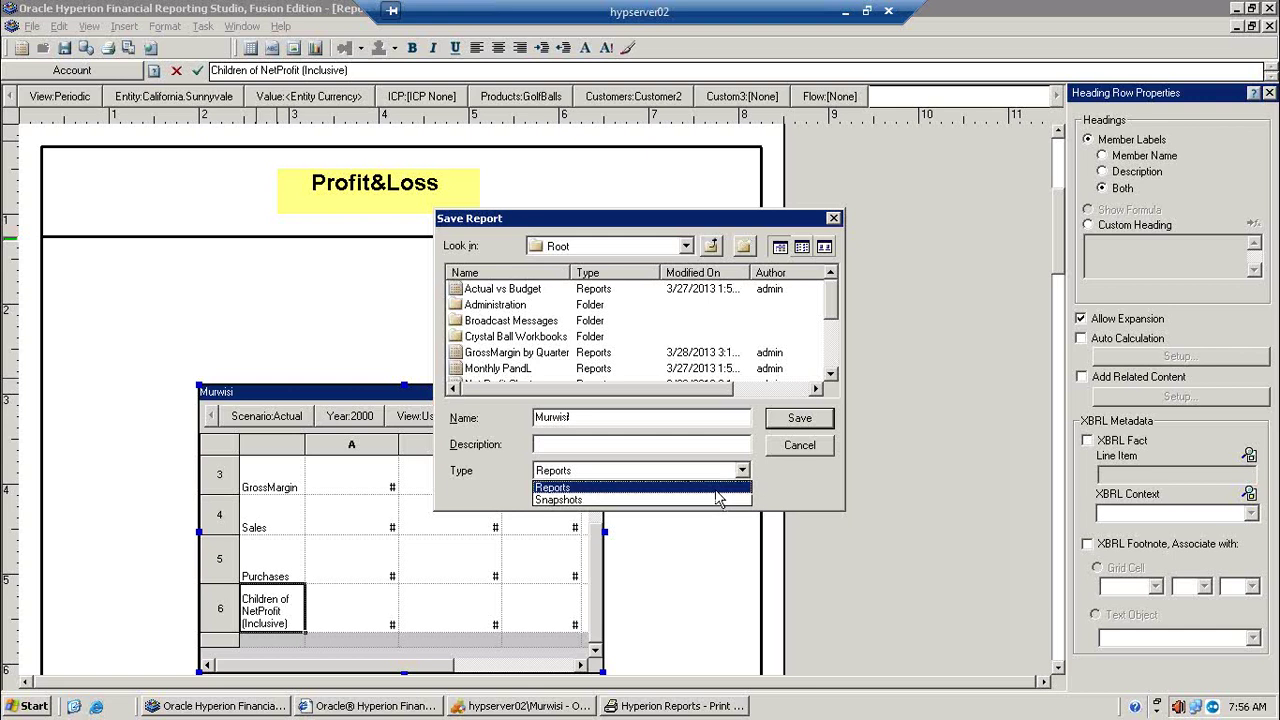
click(714, 487)
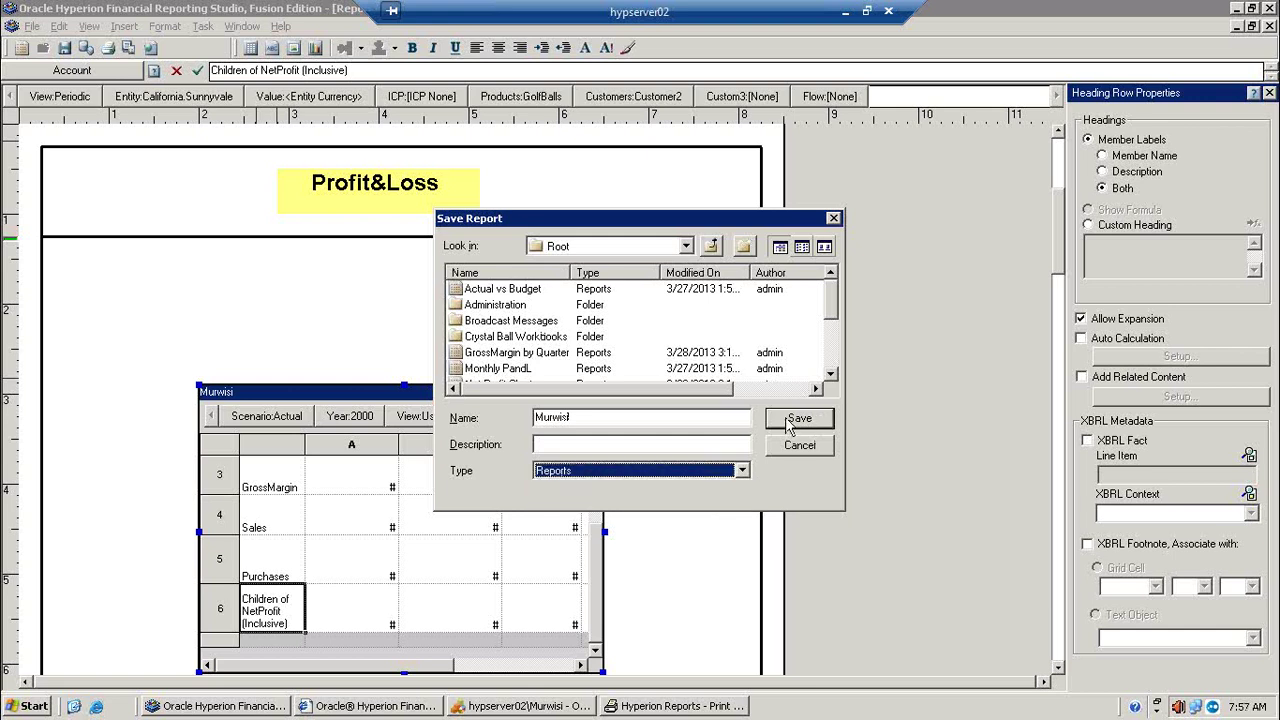
click(789, 425)
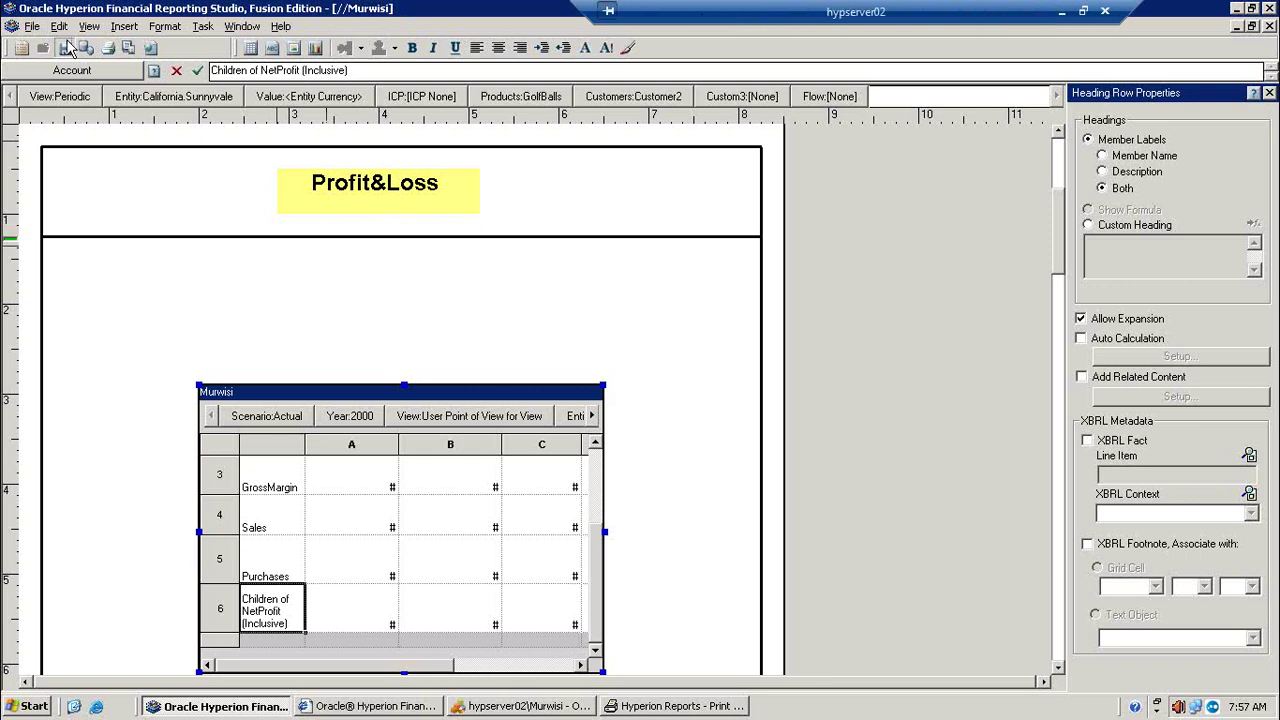
Step: Preview the report in the web viewer and expand NetIncome, GrossMargin and TotalCosts
click(150, 48)
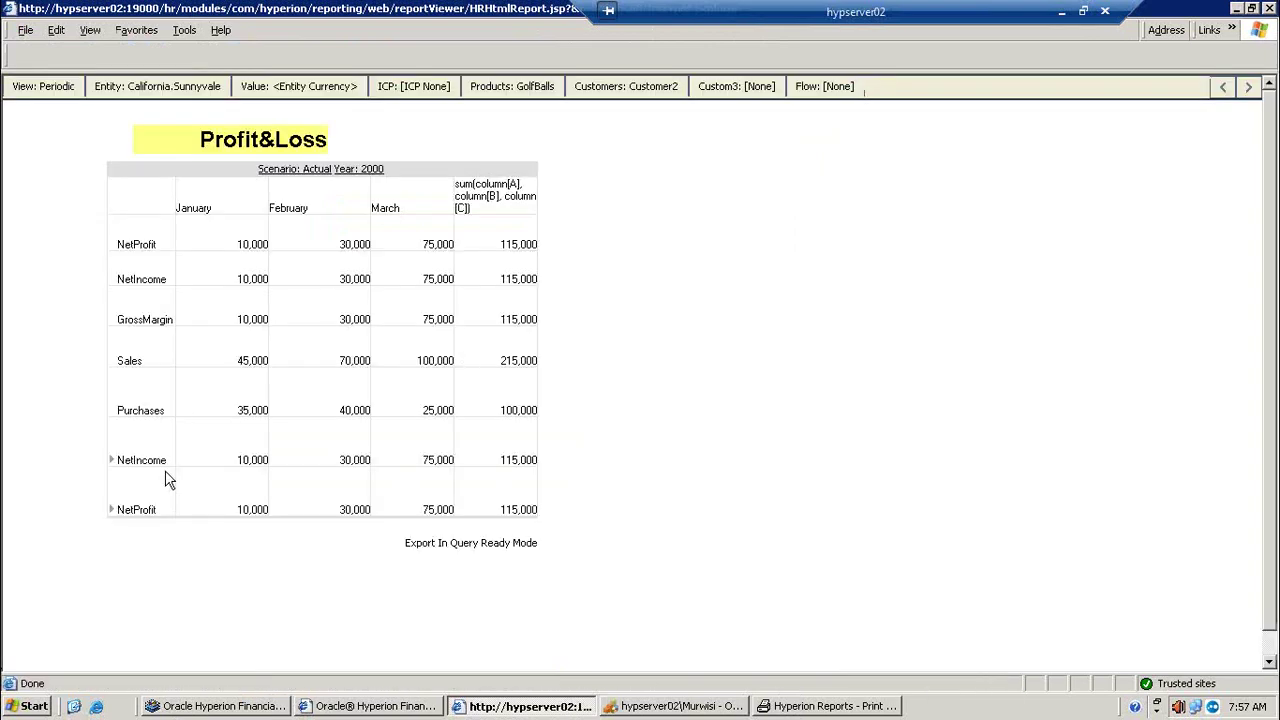
click(114, 466)
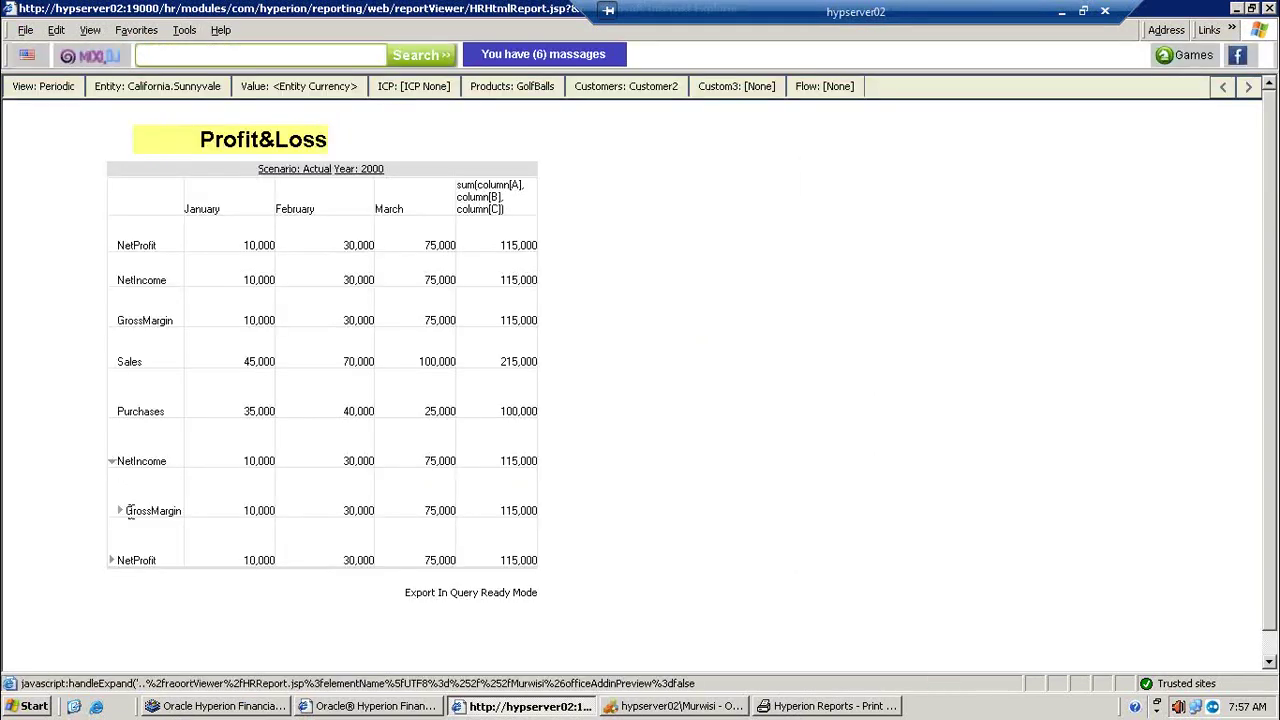
click(120, 512)
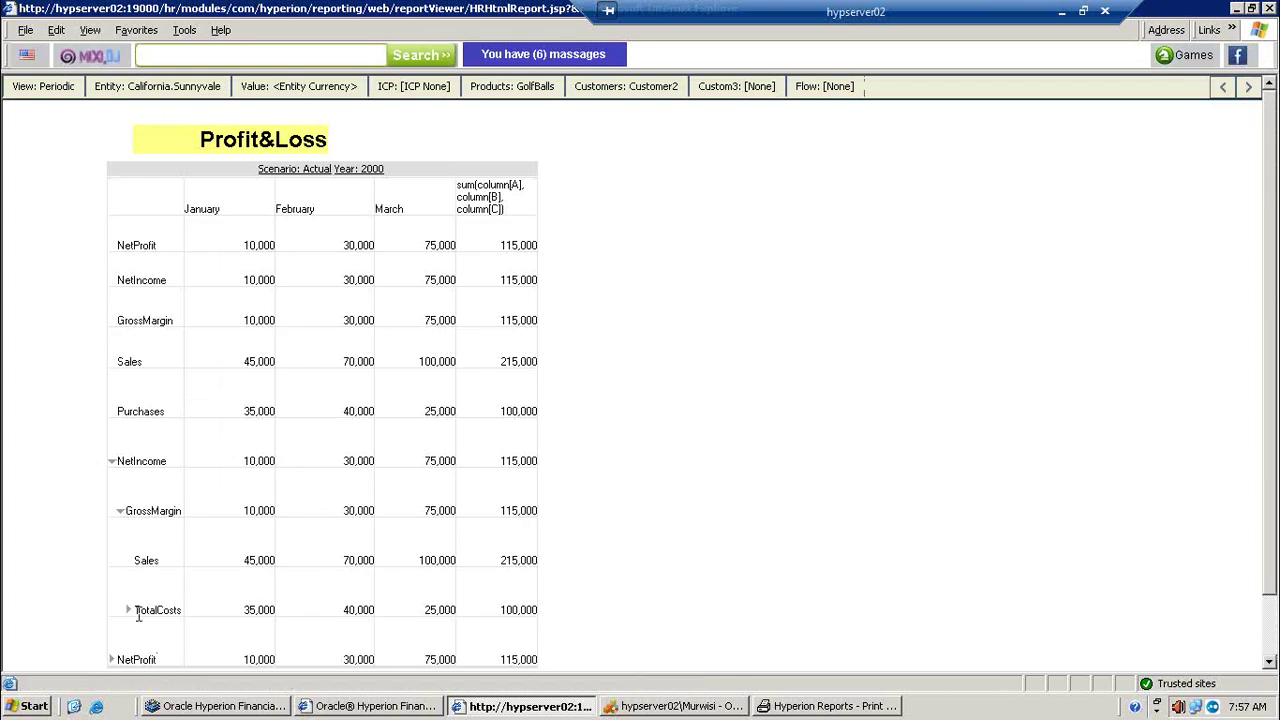
click(128, 611)
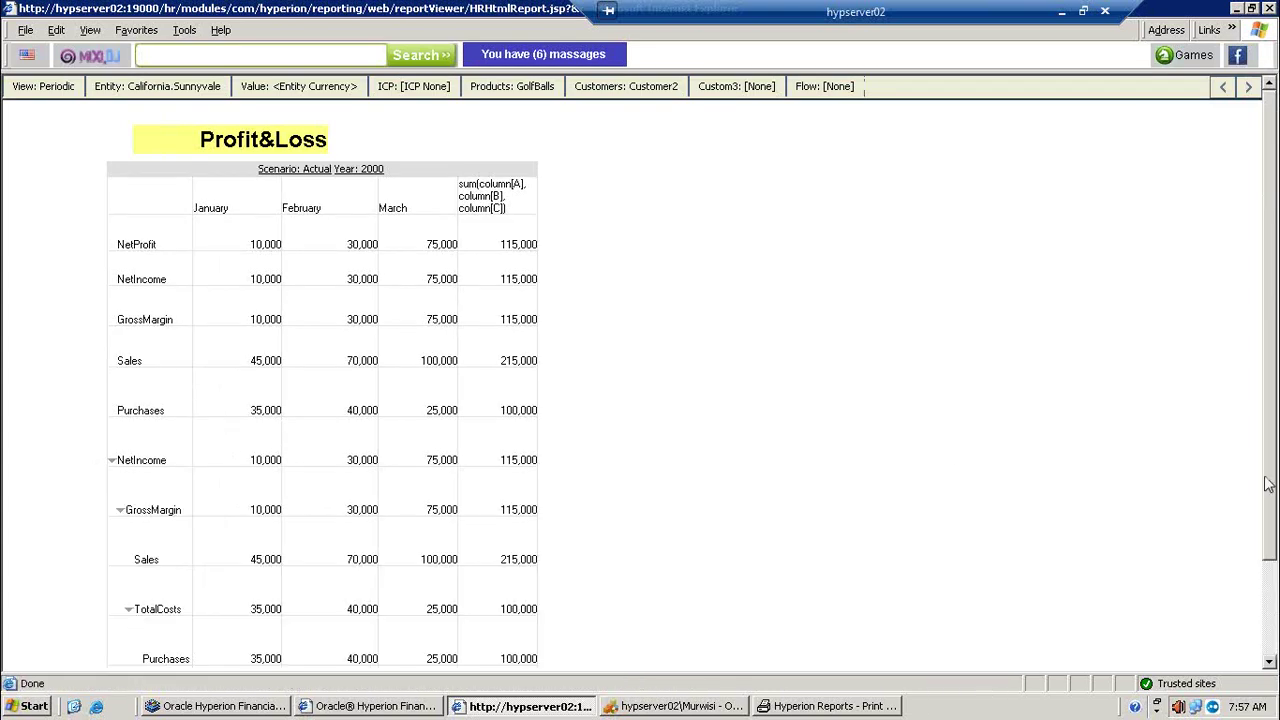
drag(1275, 547, 1277, 635)
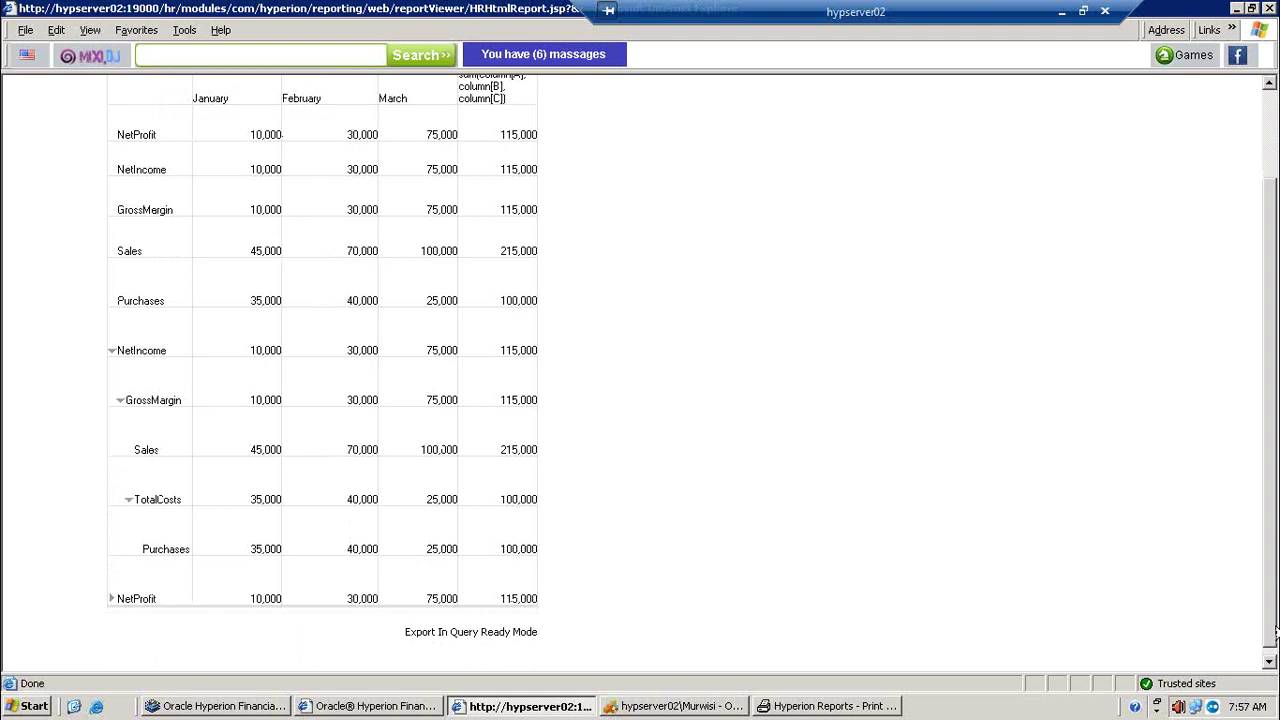
Step: Expand the lower NetProfit, NetIncome, GrossMargin and TotalCosts rows, then export in query-ready mode
click(111, 599)
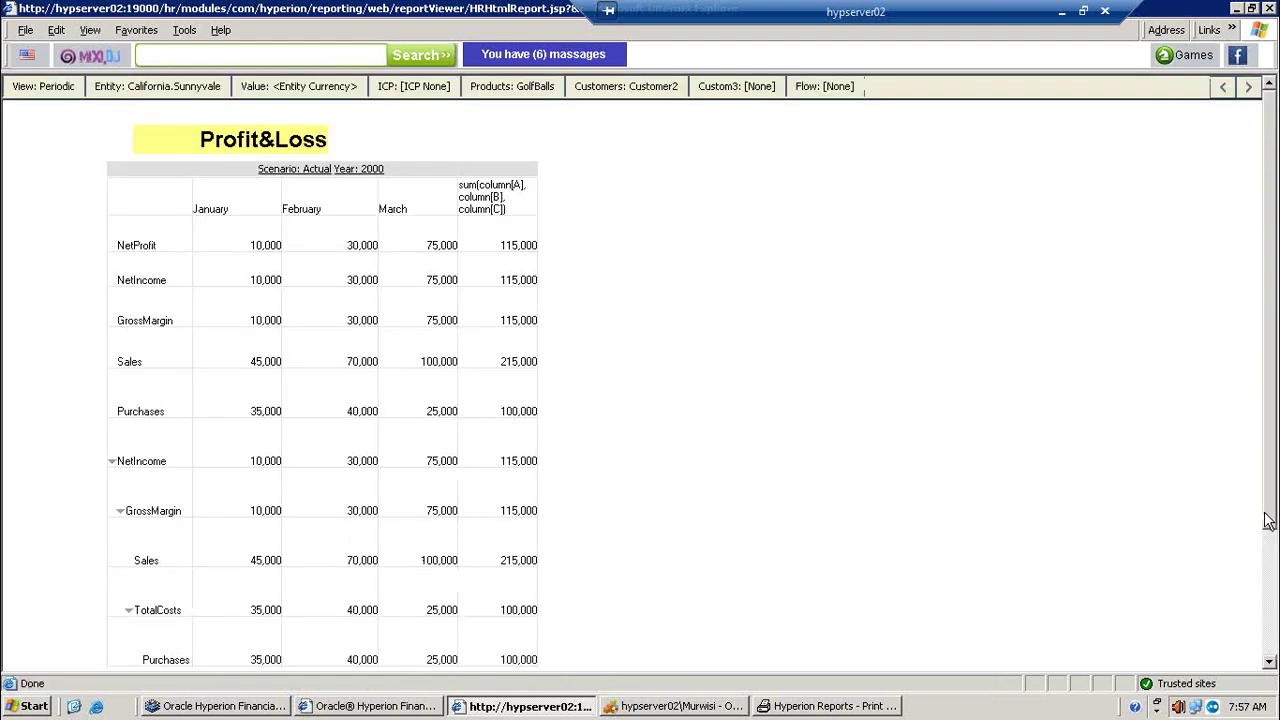
scroll(1268, 520, down, 2)
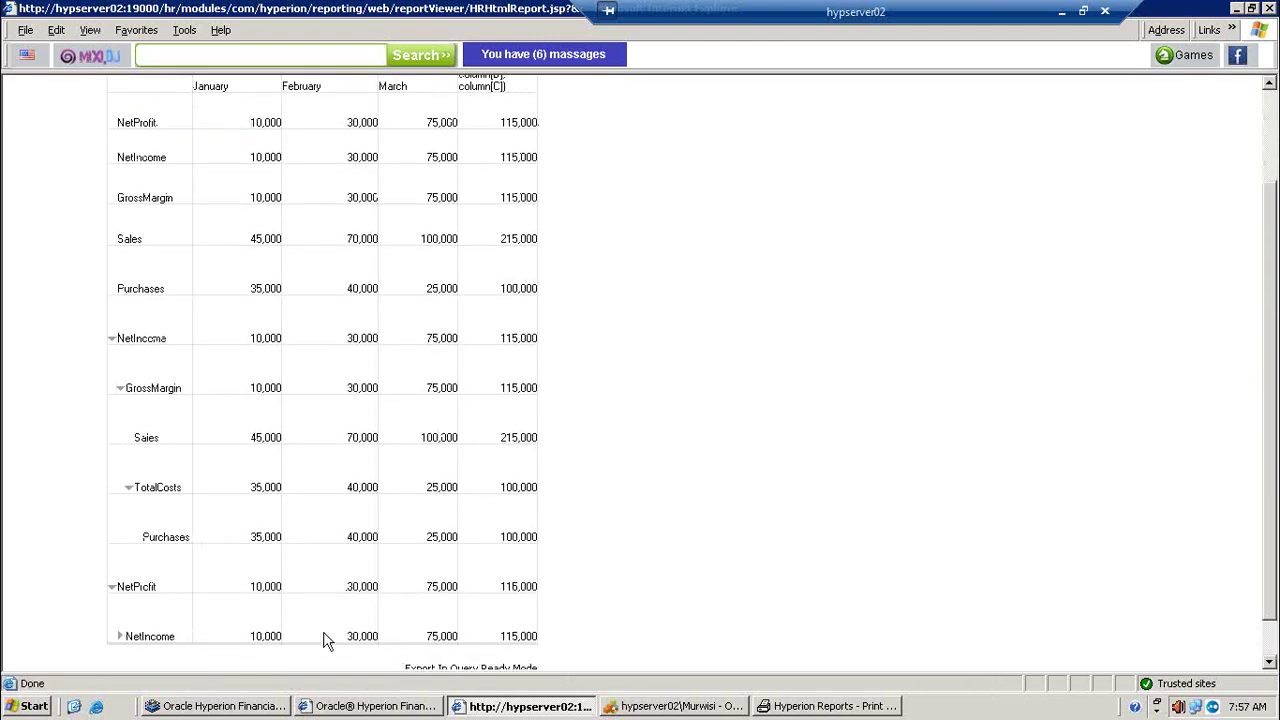
click(120, 636)
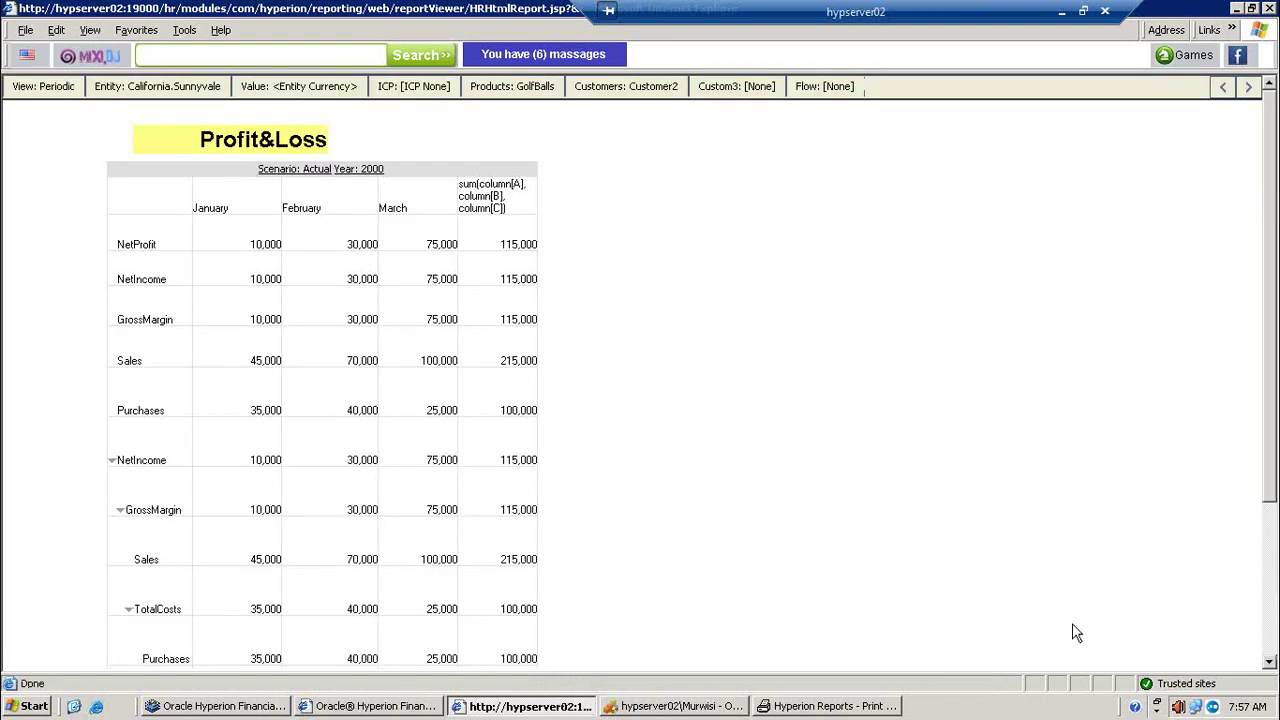
scroll(1274, 567, down, 4)
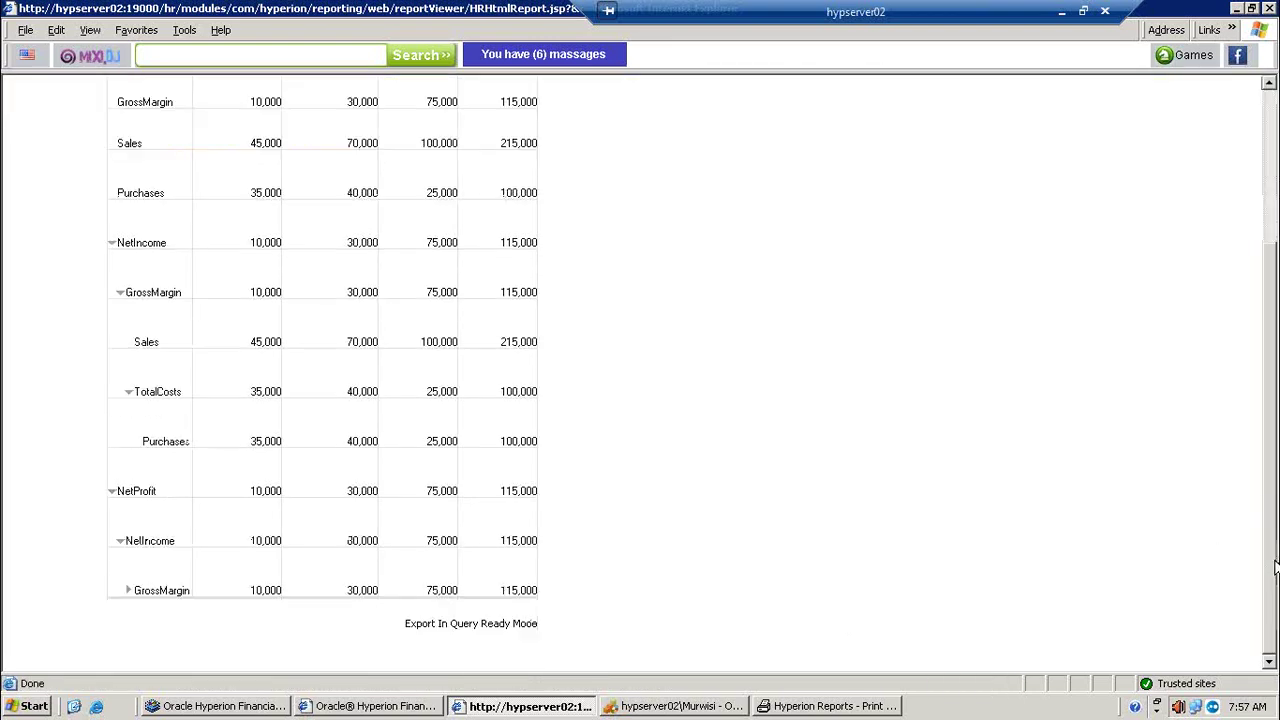
click(127, 591)
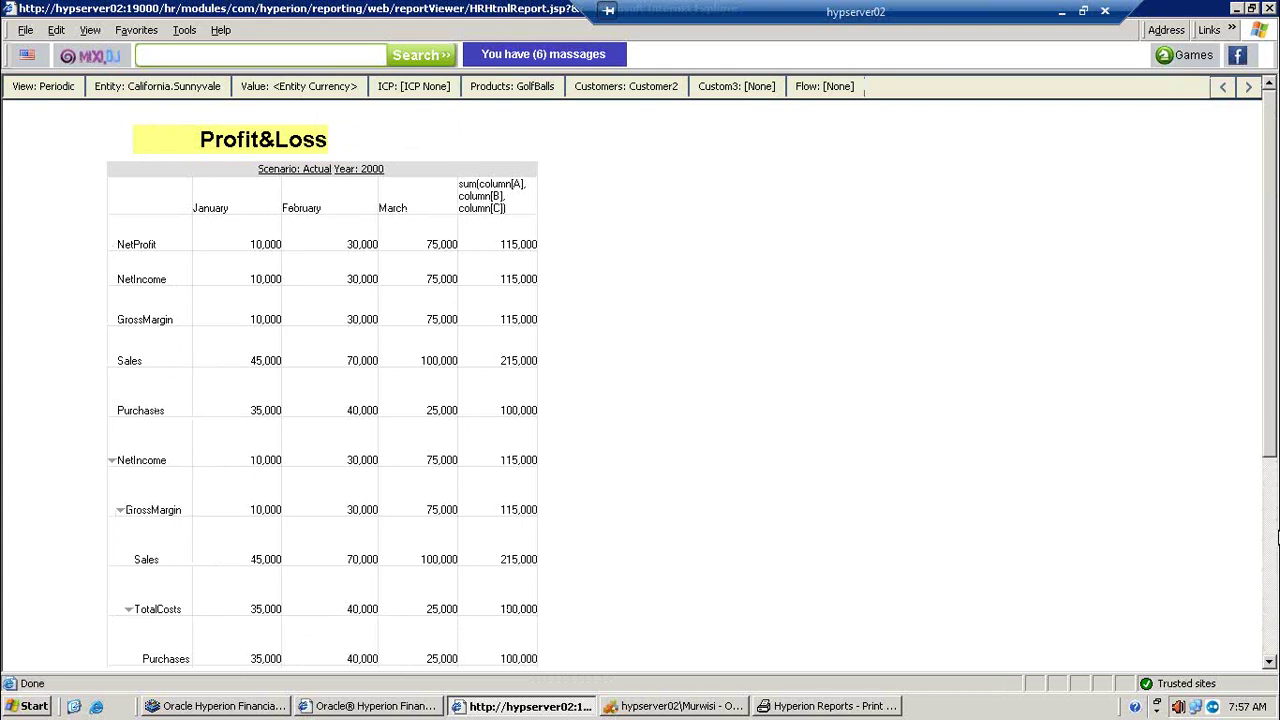
scroll(1275, 598, down, 3)
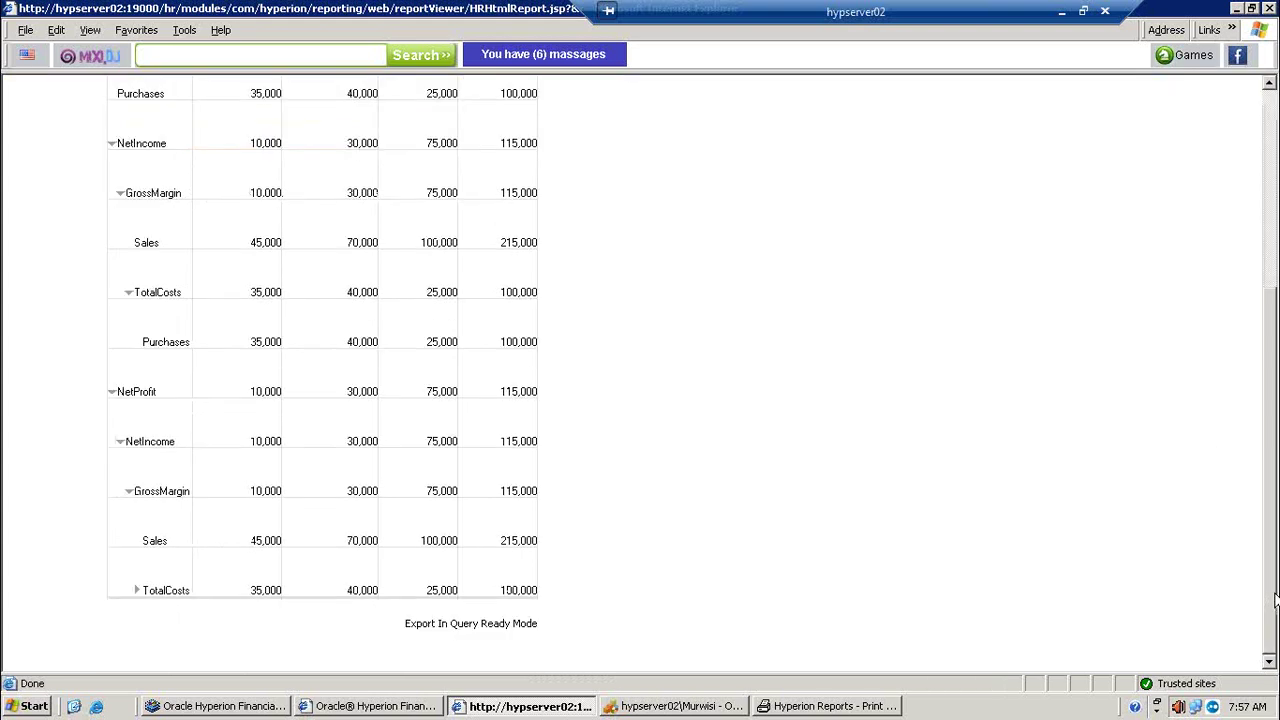
click(137, 591)
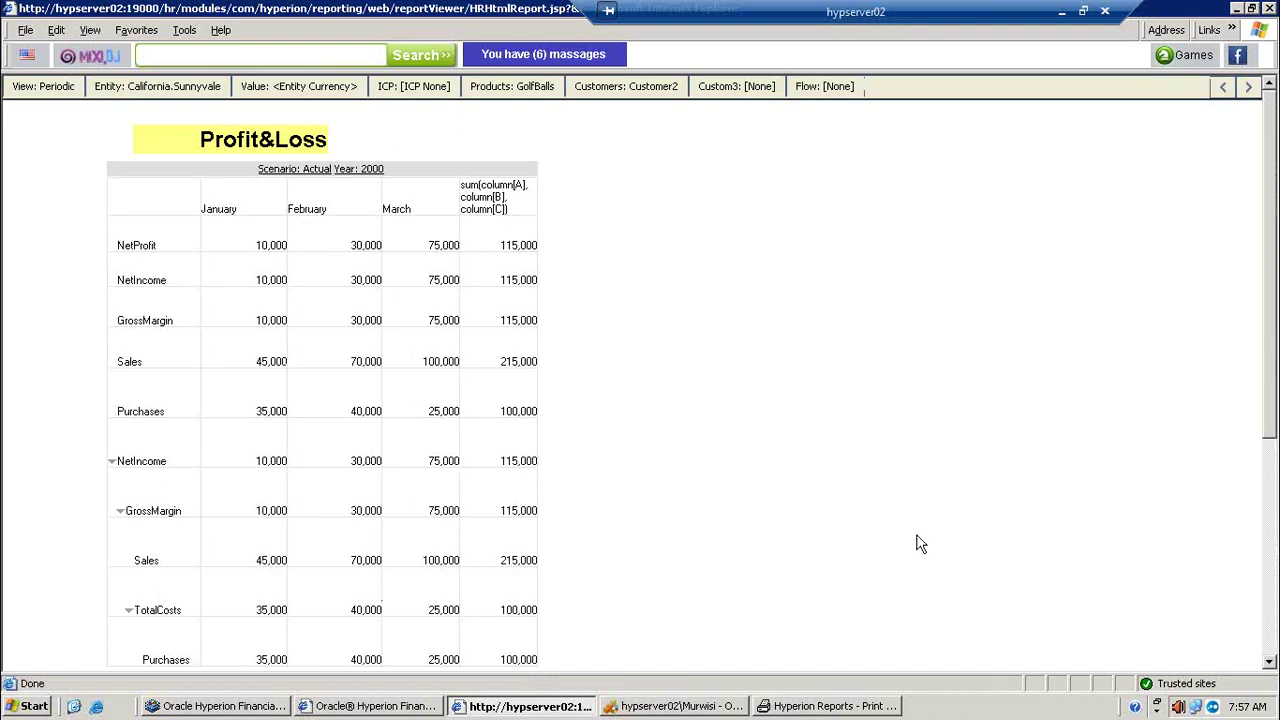
scroll(1273, 590, down, 3)
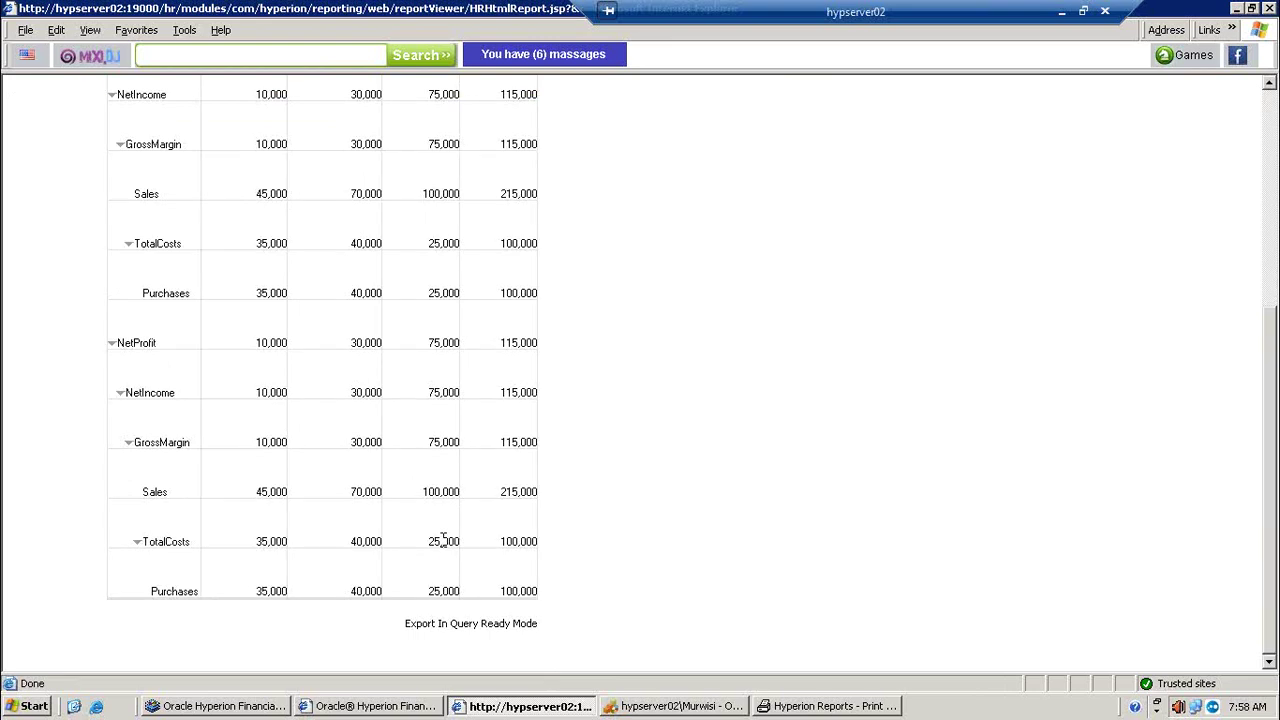
click(475, 624)
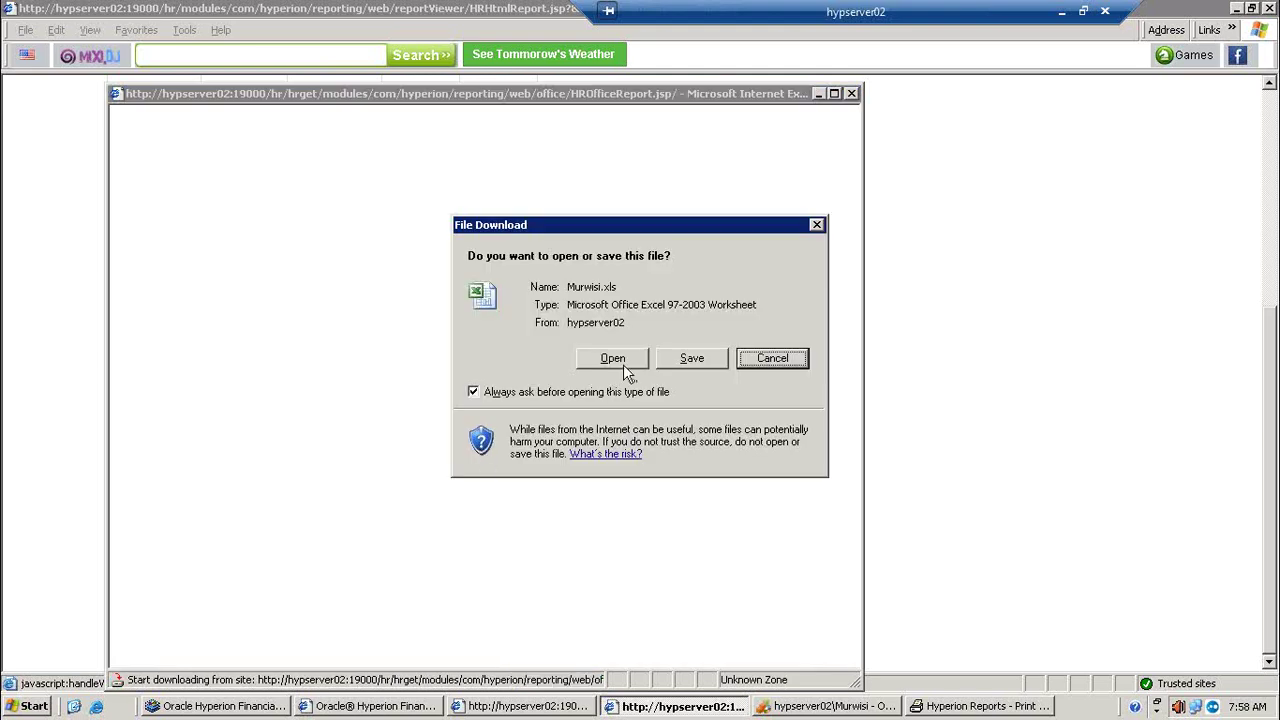
Step: Open the downloaded Murwisi.xls in Excel, accepting the file format warning
click(624, 359)
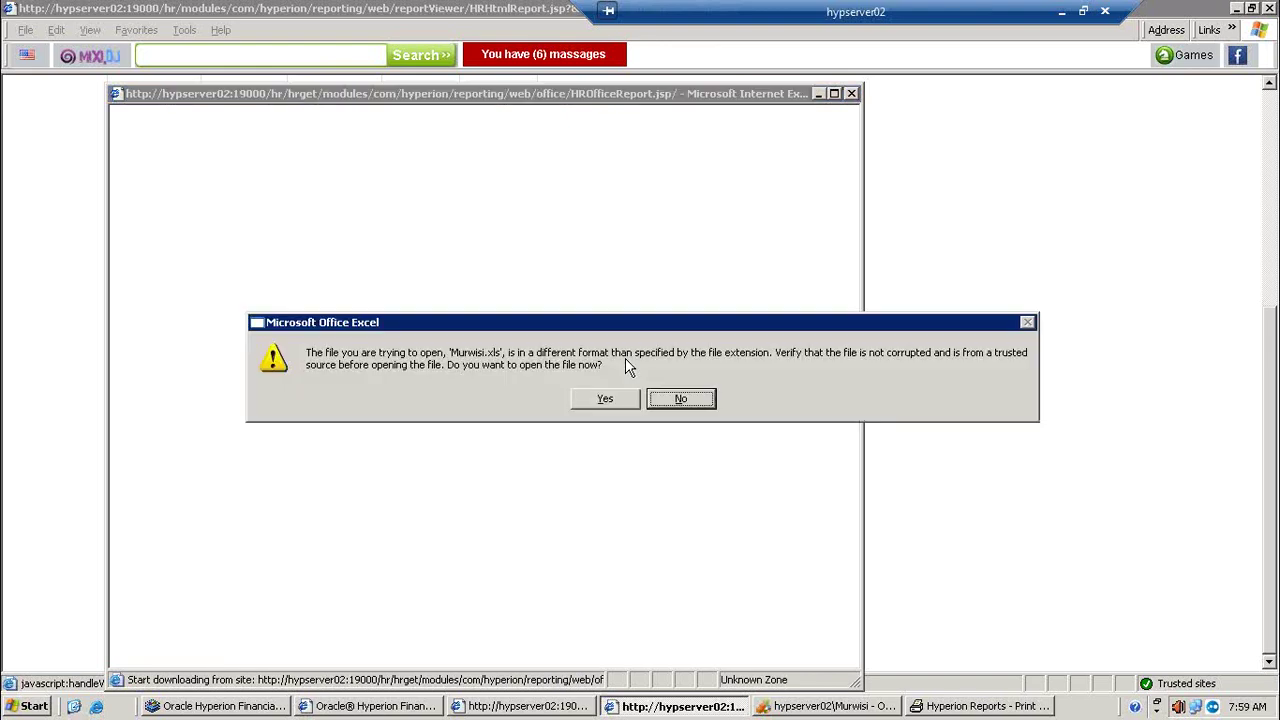
click(598, 398)
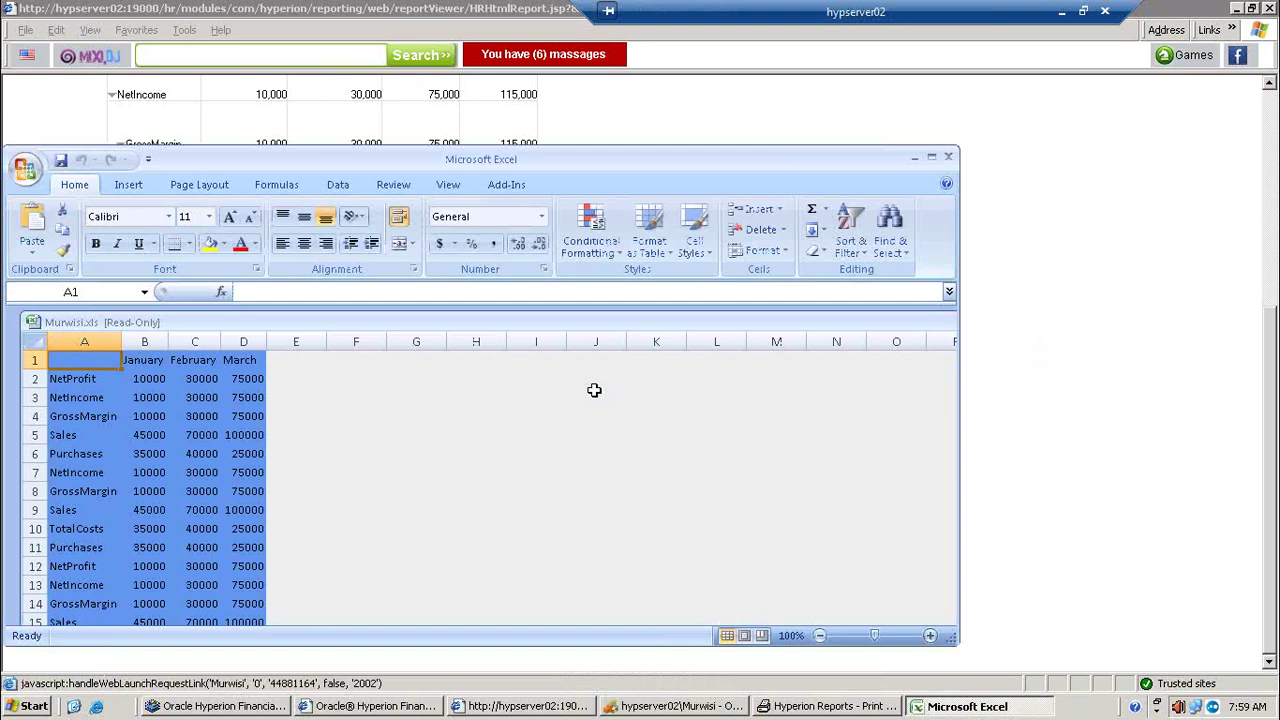
Step: Maximize Excel, inspect cells C4, B2 and A2, then minimize it and scroll the report up
click(931, 157)
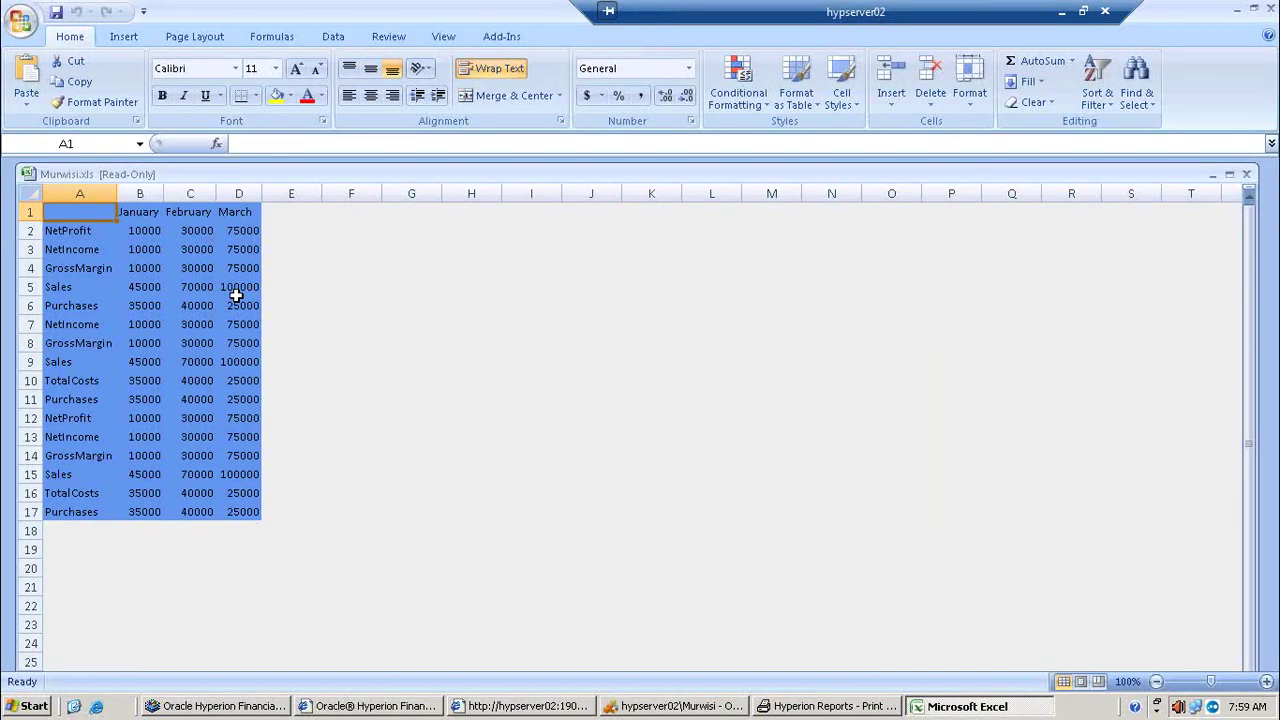
ctrl+click(171, 266)
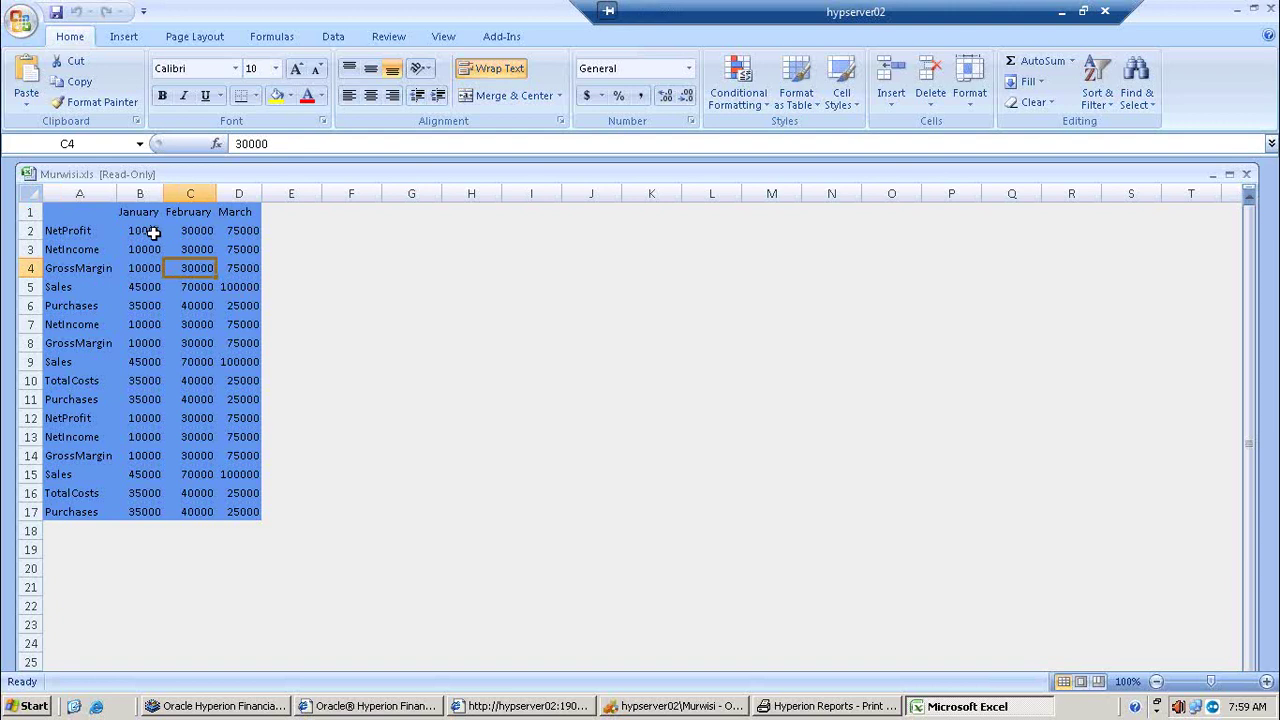
ctrl+click(152, 232)
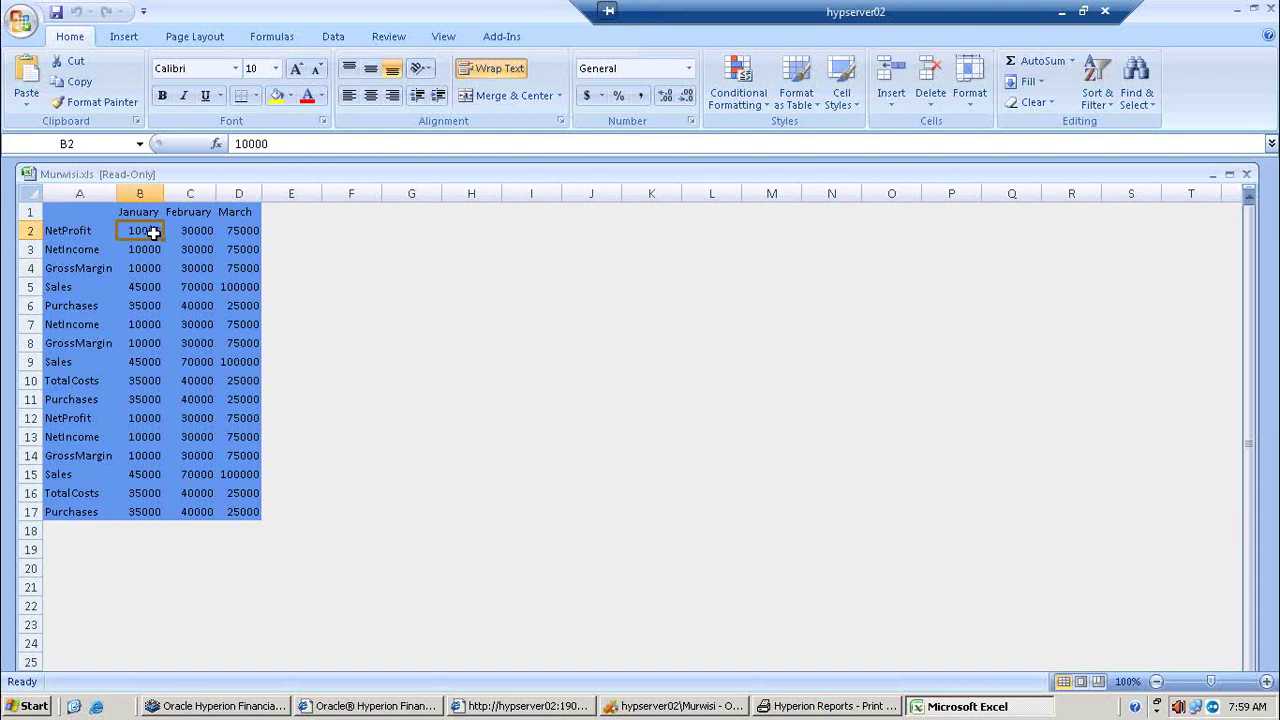
ctrl+click(82, 231)
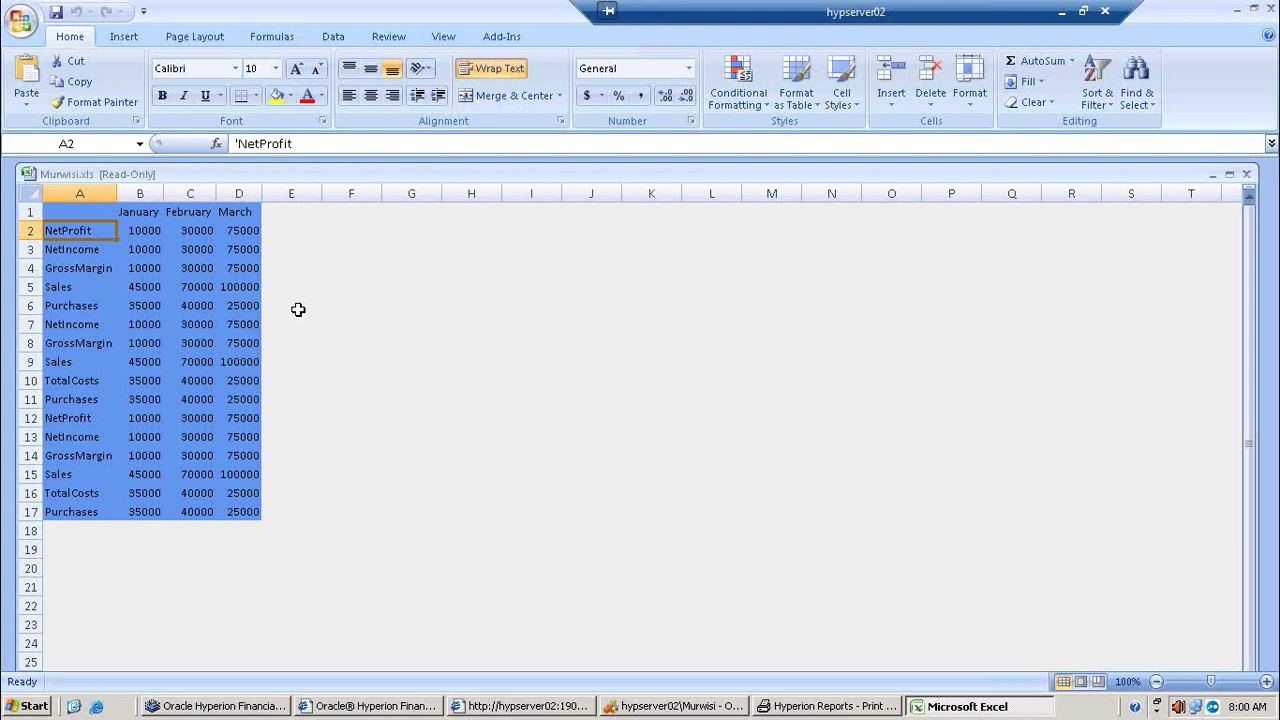
click(1237, 12)
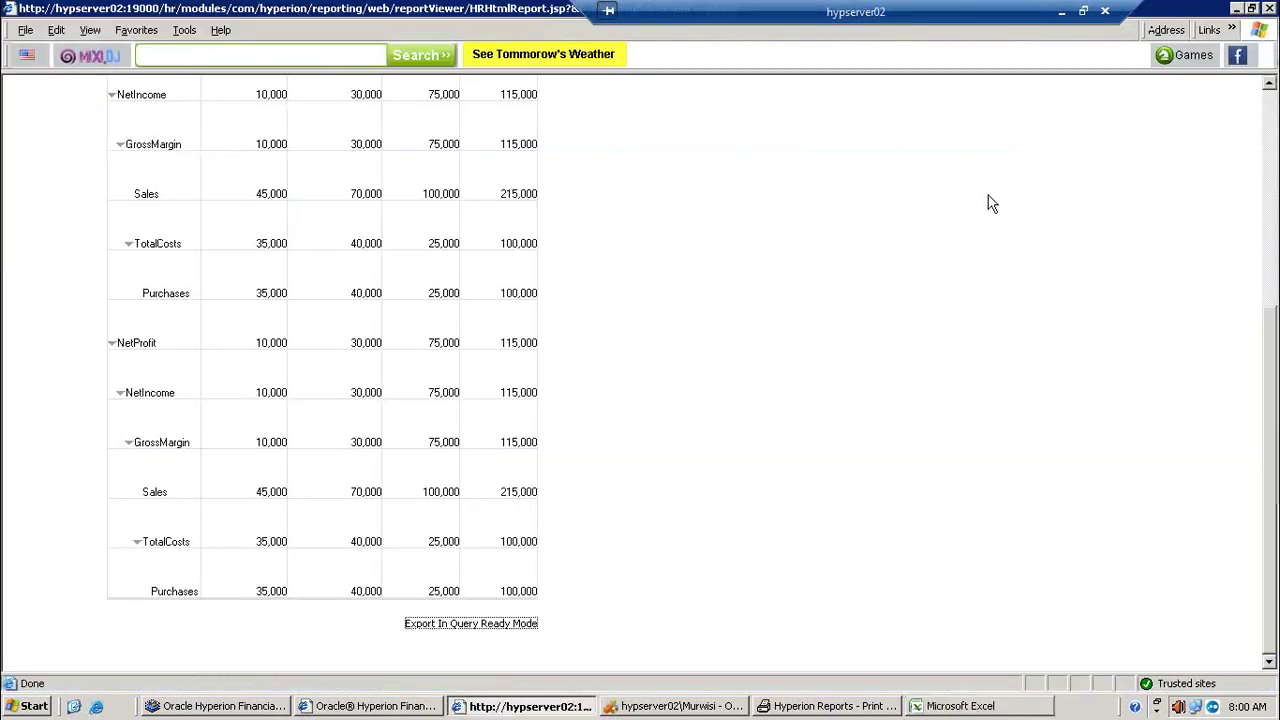
click(1272, 135)
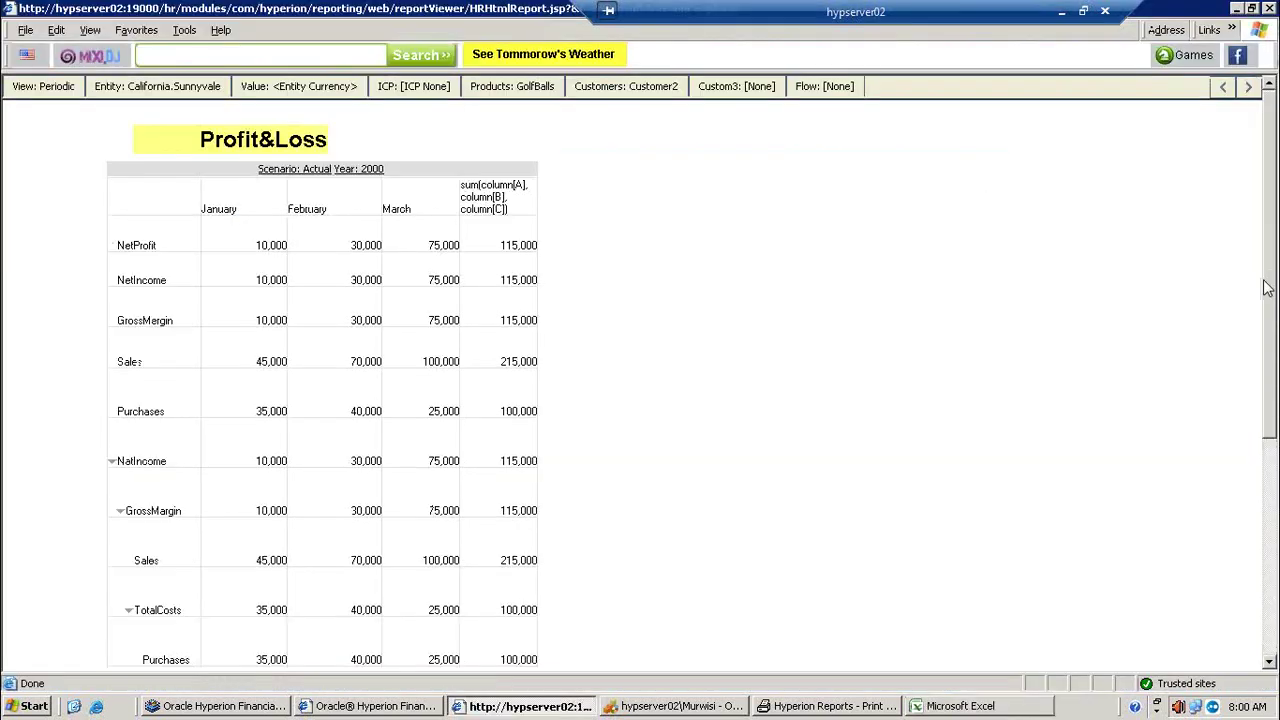